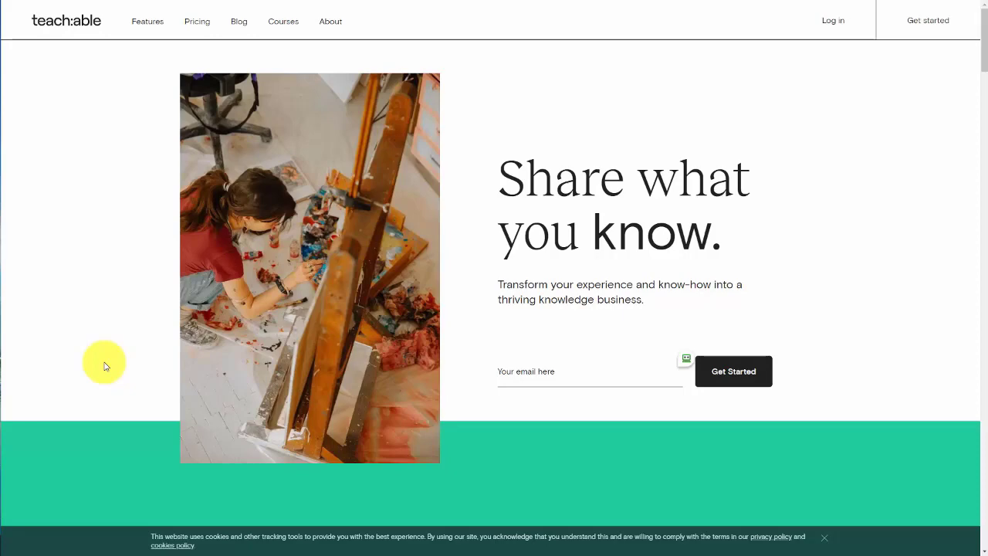
Step: Scroll down the Teachable homepage to look through its feature sections
{"action": "scroll", "coordinate": [106, 366], "scroll_direction": "down", "scroll_amount": 10}
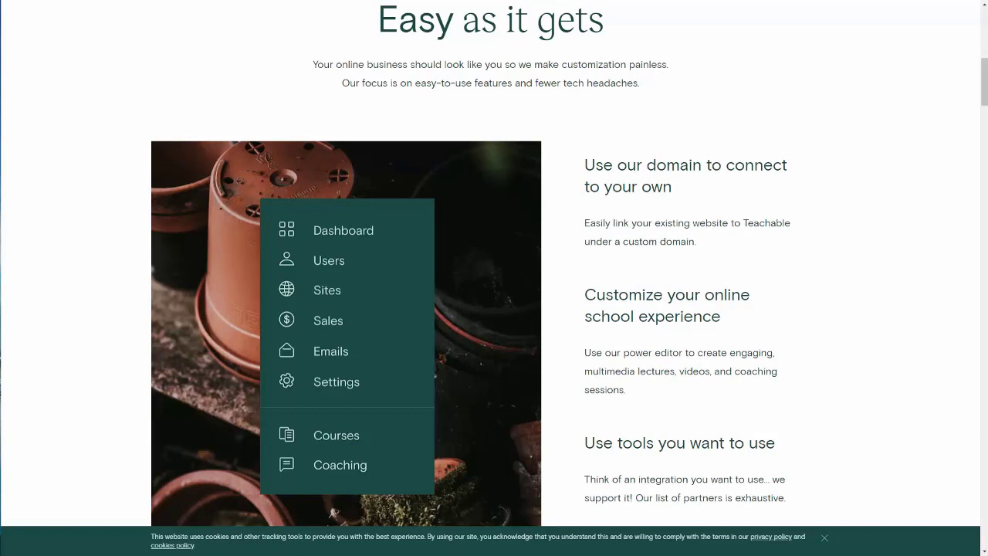
{"action": "scroll", "coordinate": [494, 278], "scroll_direction": "down", "scroll_amount": 5}
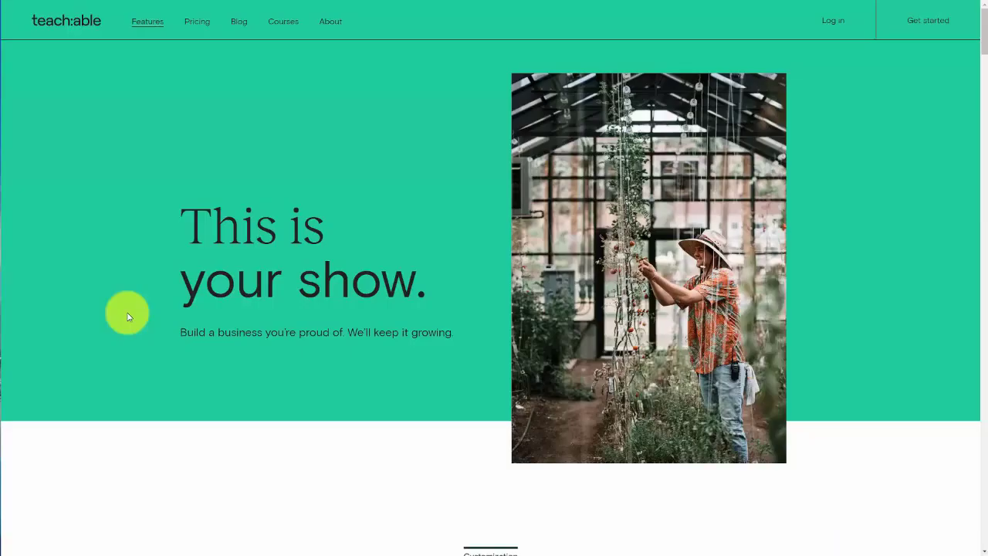
Step: Show monthly plan pricing ($39, $119, $299) and scroll down to 'Included in all plans'
{"action": "left_click", "coordinate": [198, 24]}
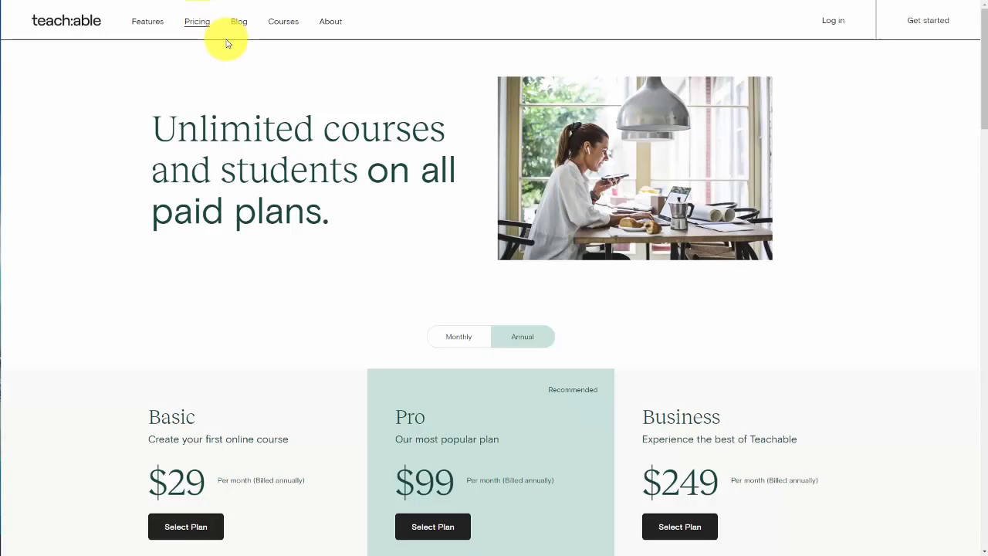
{"action": "scroll", "coordinate": [260, 143], "scroll_direction": "down", "scroll_amount": 1}
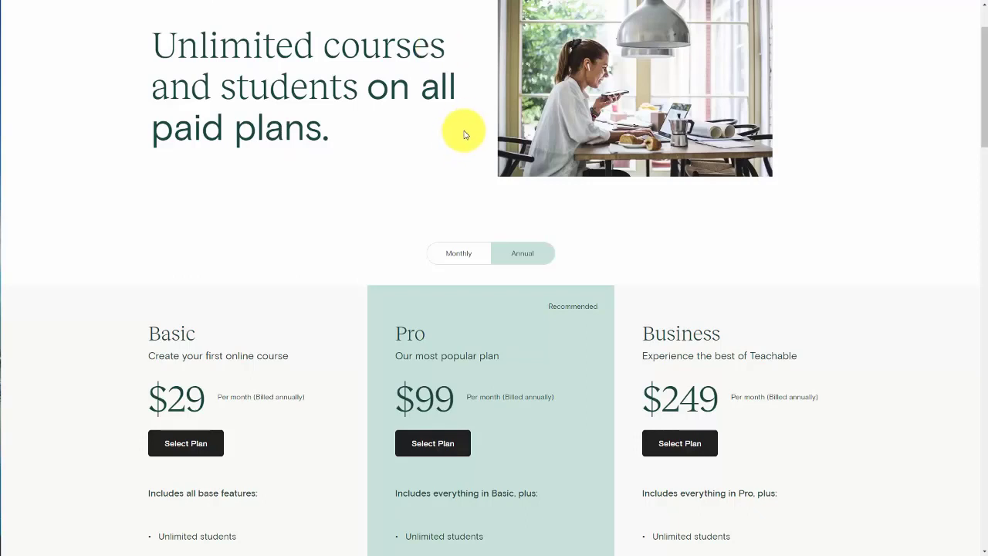
{"action": "left_click", "coordinate": [526, 256]}
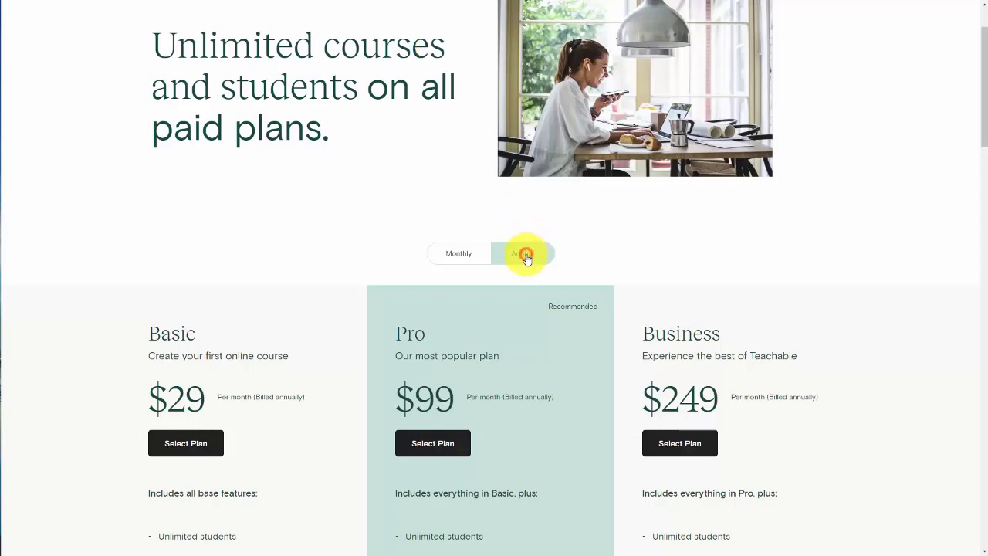
{"action": "left_click", "coordinate": [461, 257]}
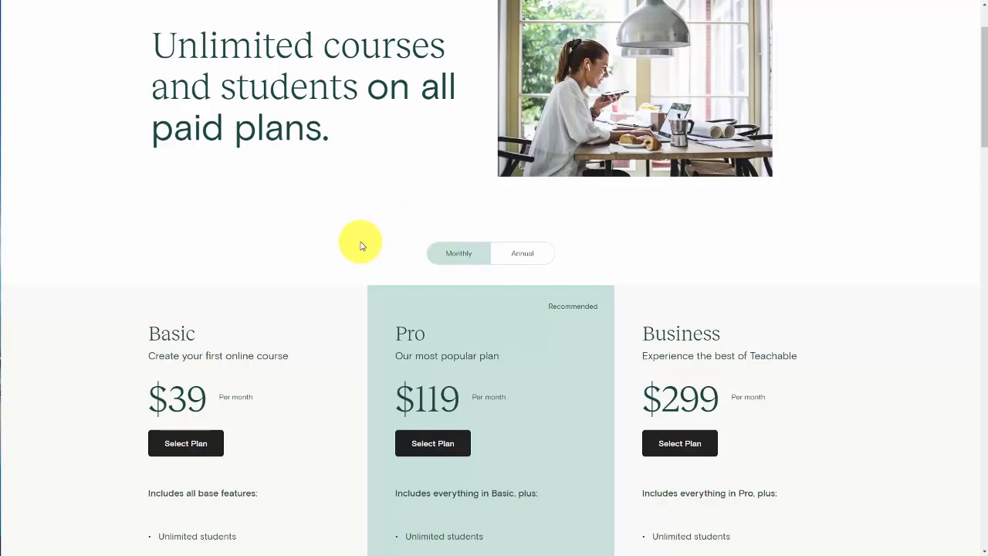
{"action": "scroll", "coordinate": [360, 245], "scroll_direction": "down", "scroll_amount": 10}
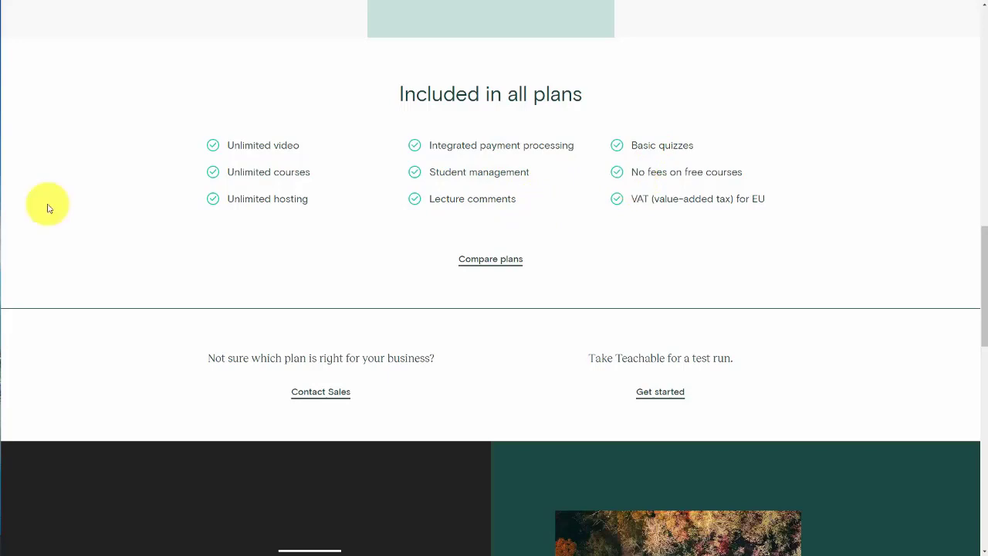
{"action": "scroll", "coordinate": [633, 221], "scroll_direction": "down", "scroll_amount": 1}
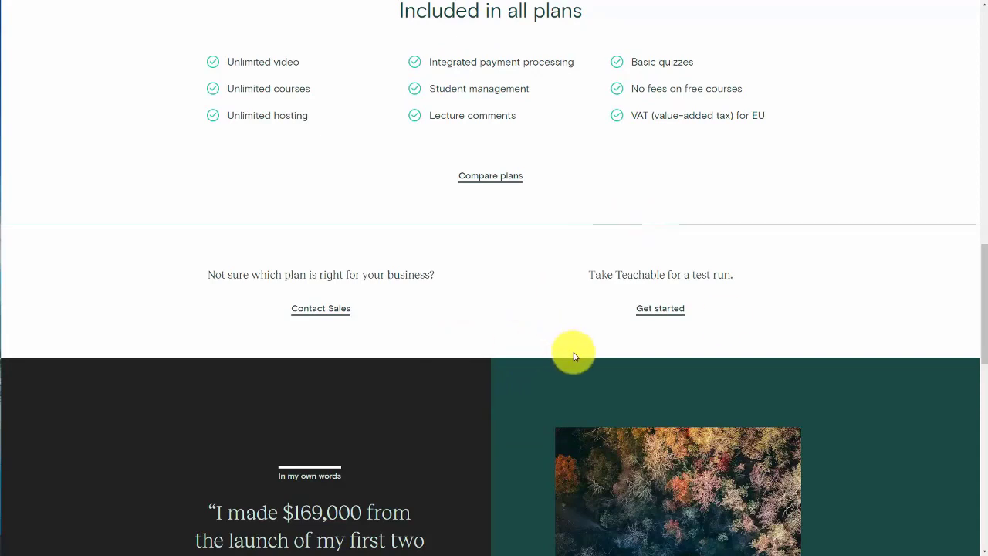
Step: Start a free trial and create a school named 'How to Do Video Tutorials'
{"action": "left_click", "coordinate": [630, 311]}
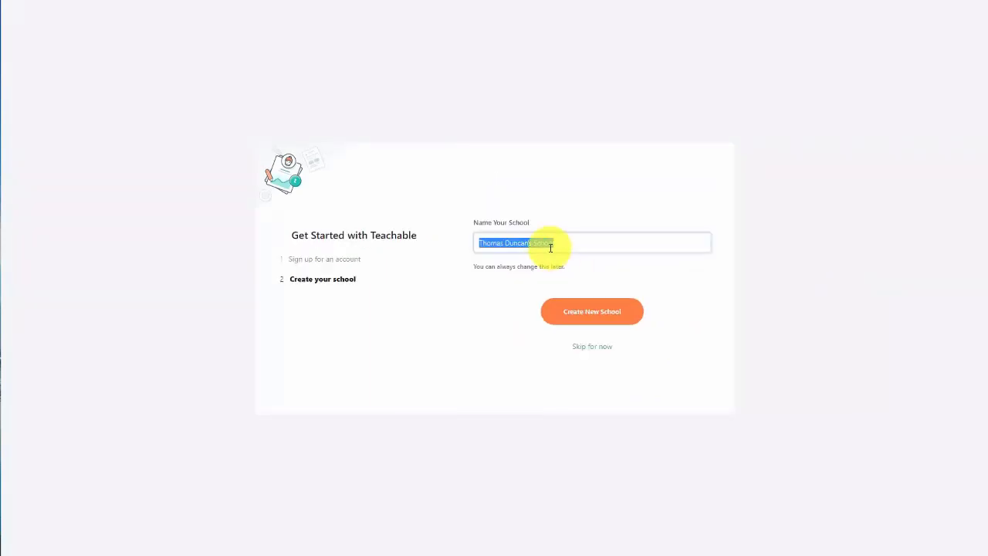
{"action": "type", "text": "How to Do Video Tutorials"}
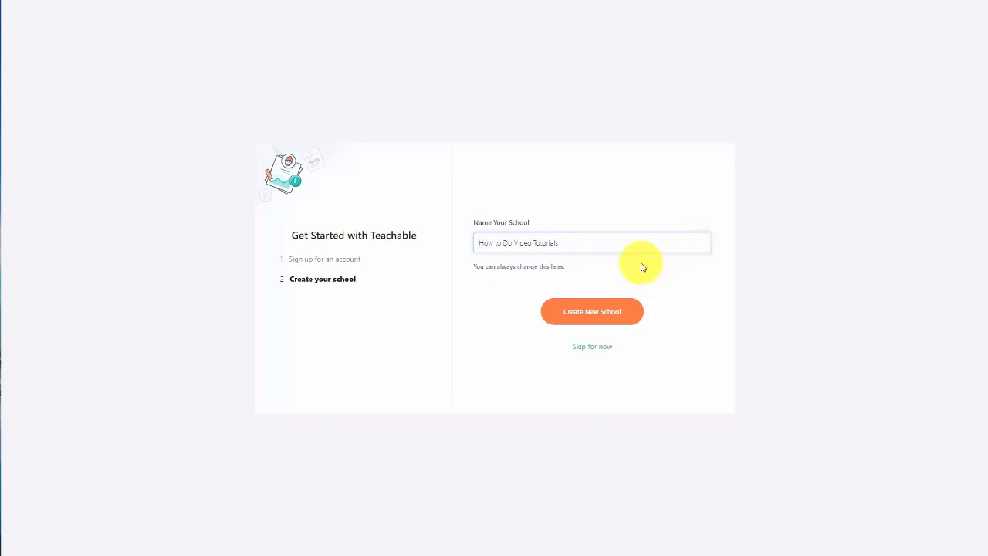
{"action": "left_click", "coordinate": [592, 316]}
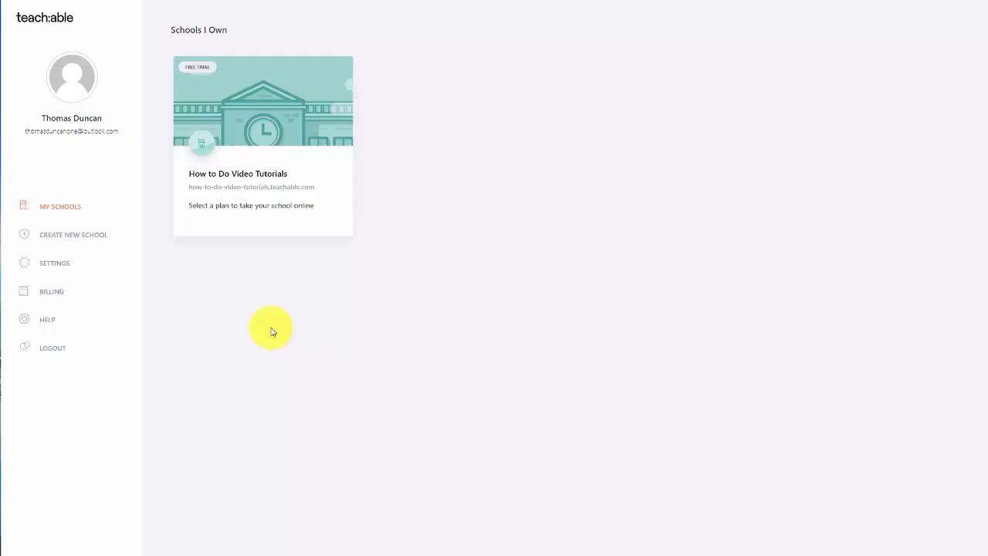
Step: Enter the How to Do Video Tutorials school and preview the product and look-and-feel setup cards
{"action": "left_click", "coordinate": [252, 148]}
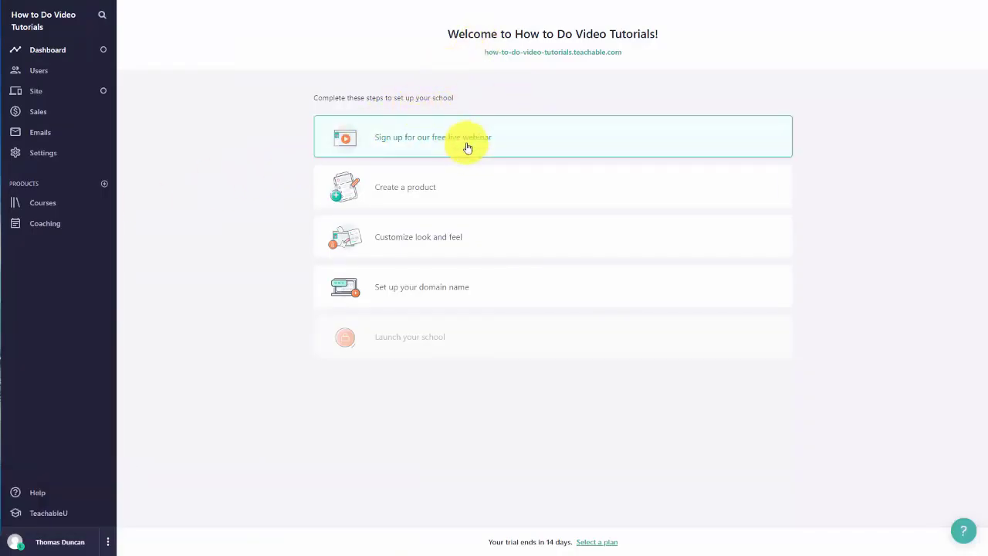
{"action": "left_click", "coordinate": [422, 196]}
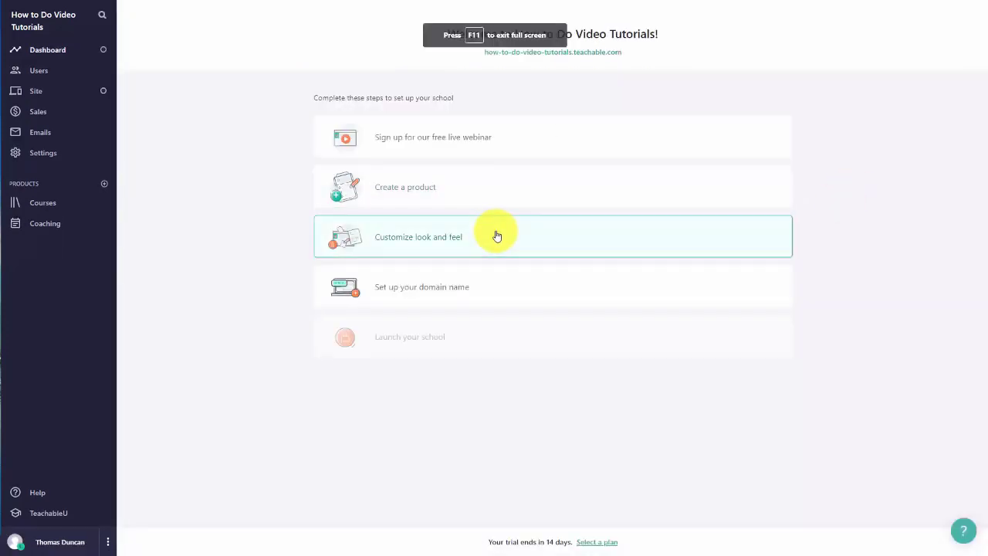
{"action": "left_click", "coordinate": [446, 247]}
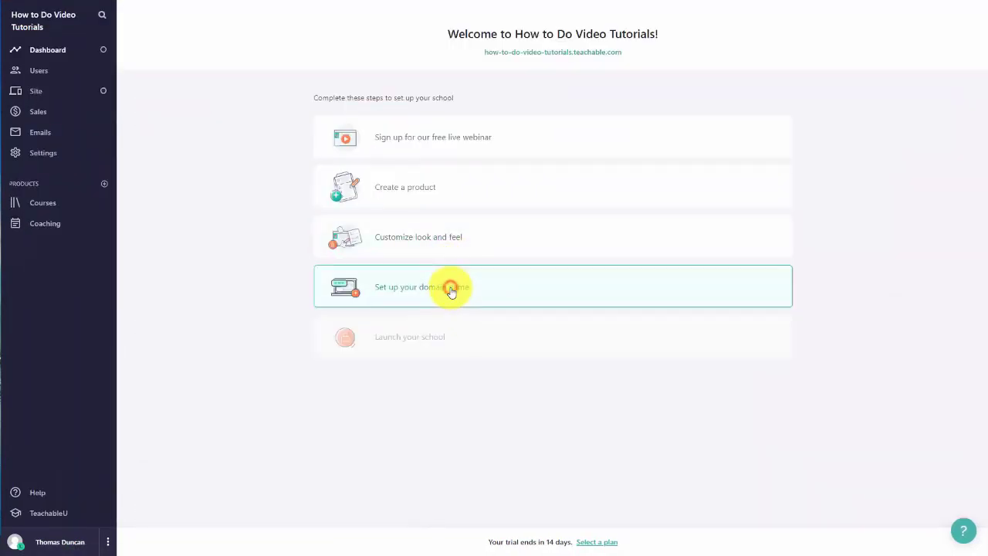
Step: Confirm how-to-do-video-tutorials.teachable.com as the school's domain name
{"action": "left_click", "coordinate": [451, 290]}
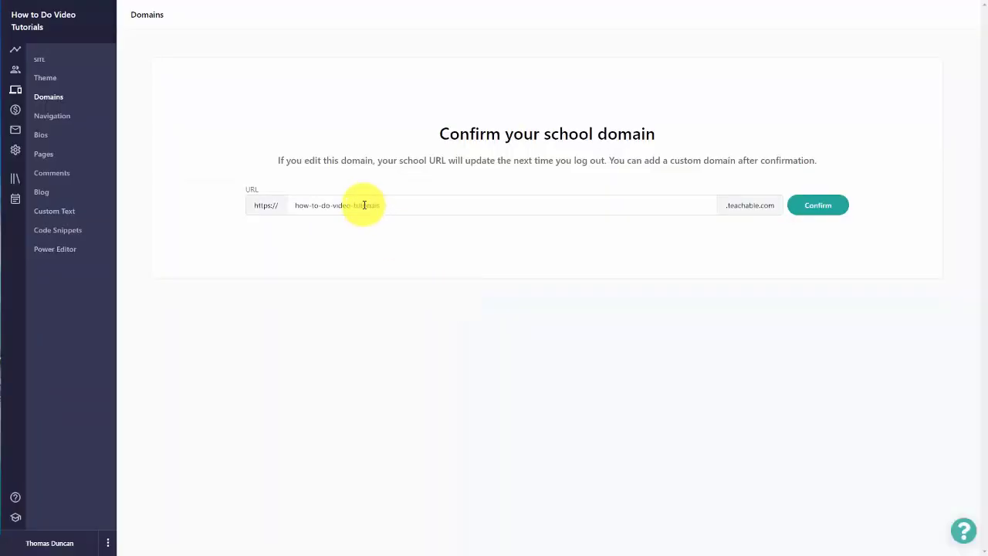
{"action": "left_click", "coordinate": [364, 206]}
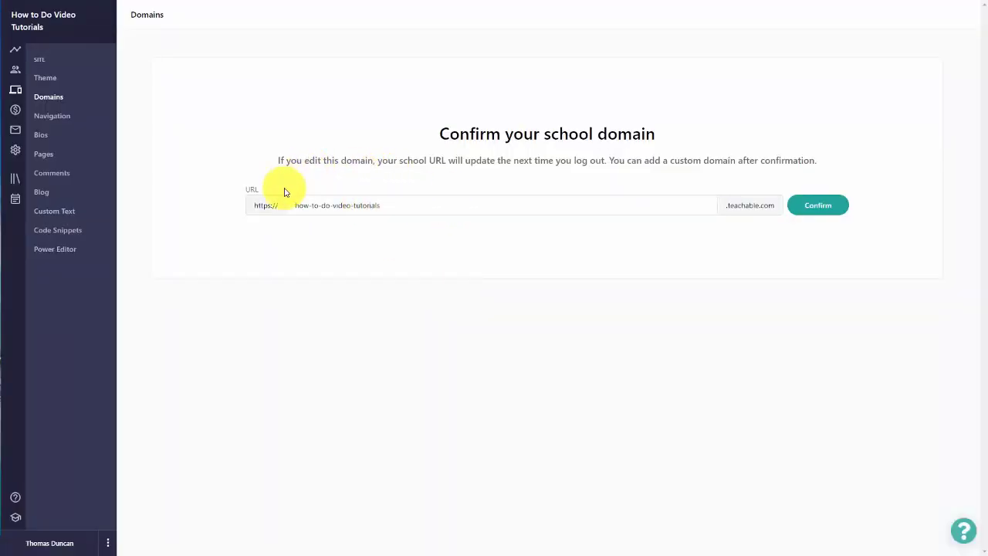
{"action": "left_click", "coordinate": [300, 207]}
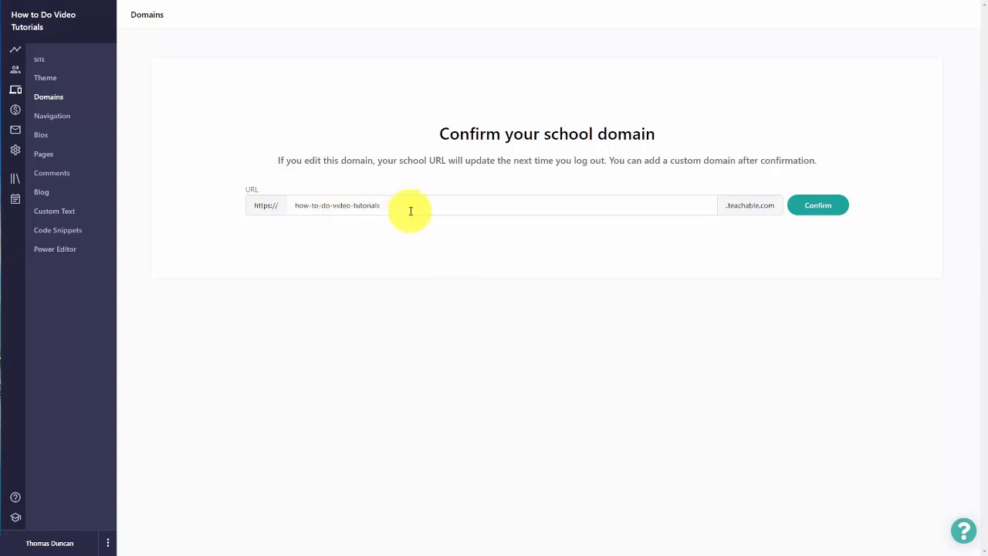
{"action": "left_click", "coordinate": [799, 205]}
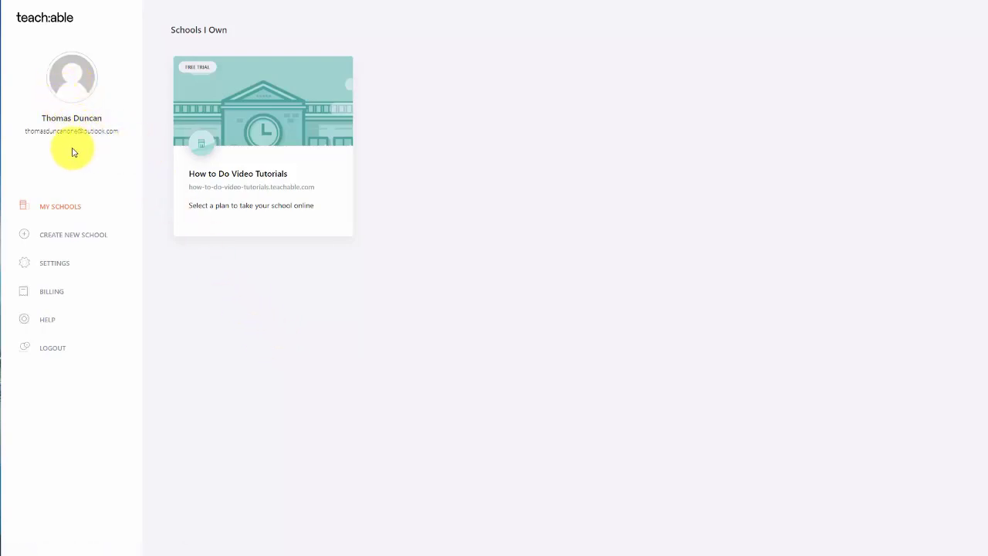
Step: Go from the account profile settings to Gravatar.com to set a profile image
{"action": "left_click", "coordinate": [71, 89]}
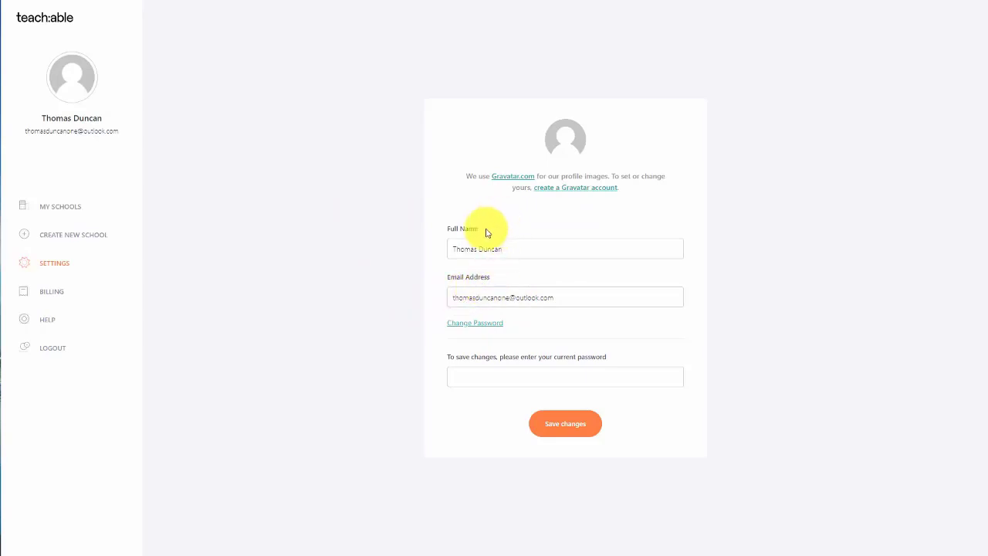
{"action": "left_click", "coordinate": [570, 196]}
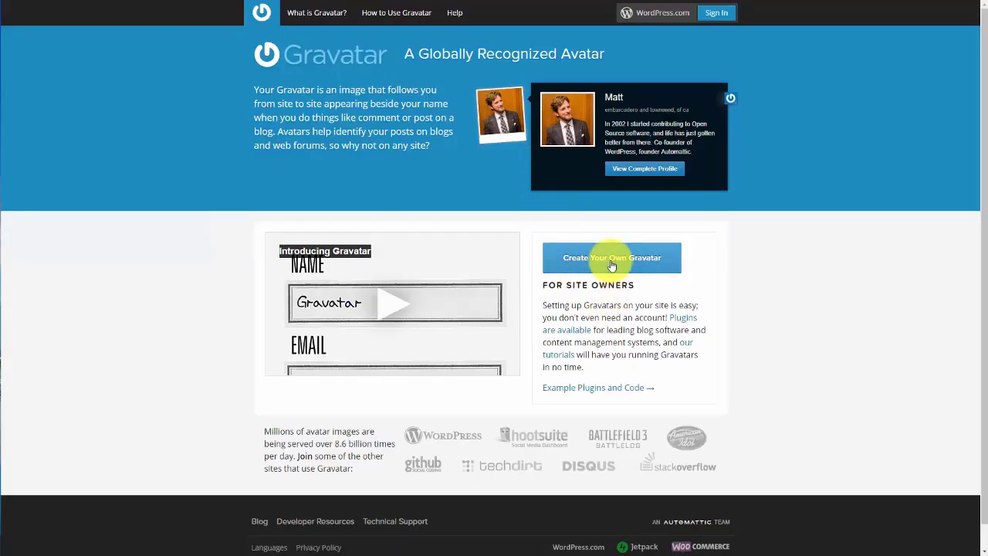
Step: Sign up for a Gravatar WordPress.com account and activate it from the confirmation email
{"action": "left_click", "coordinate": [611, 265]}
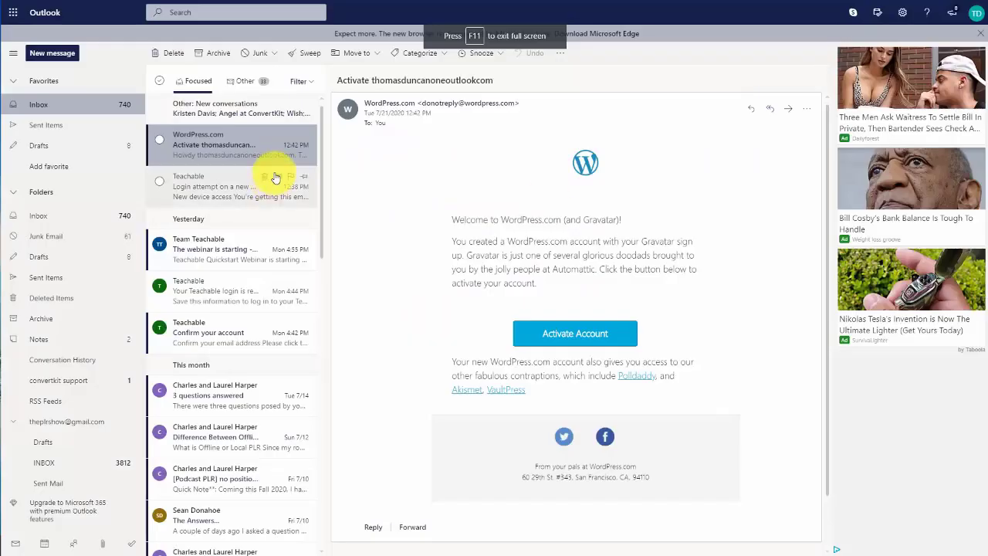
{"action": "left_click", "coordinate": [563, 339]}
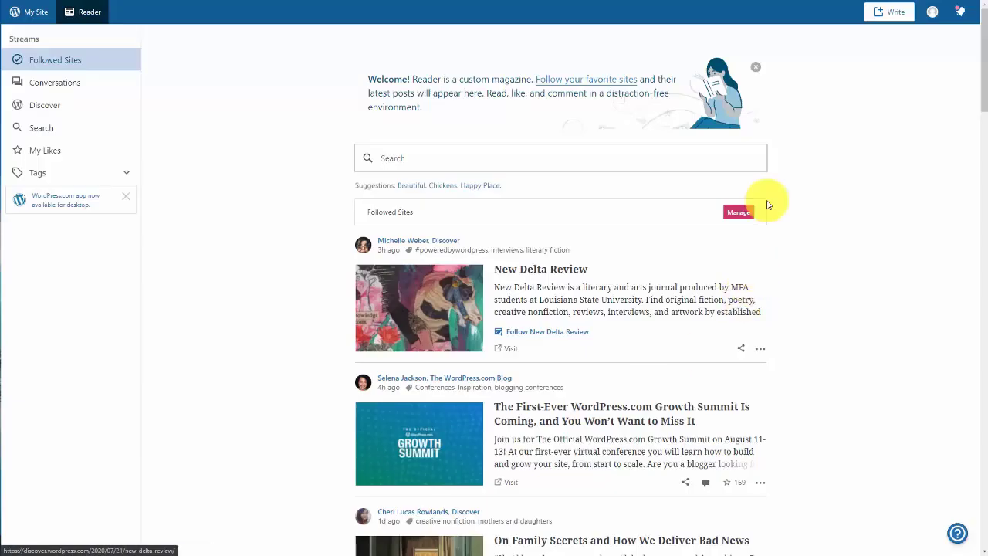
Step: Set a cropped portrait as the WordPress.com profile photo and save the profile details
{"action": "left_click", "coordinate": [931, 11]}
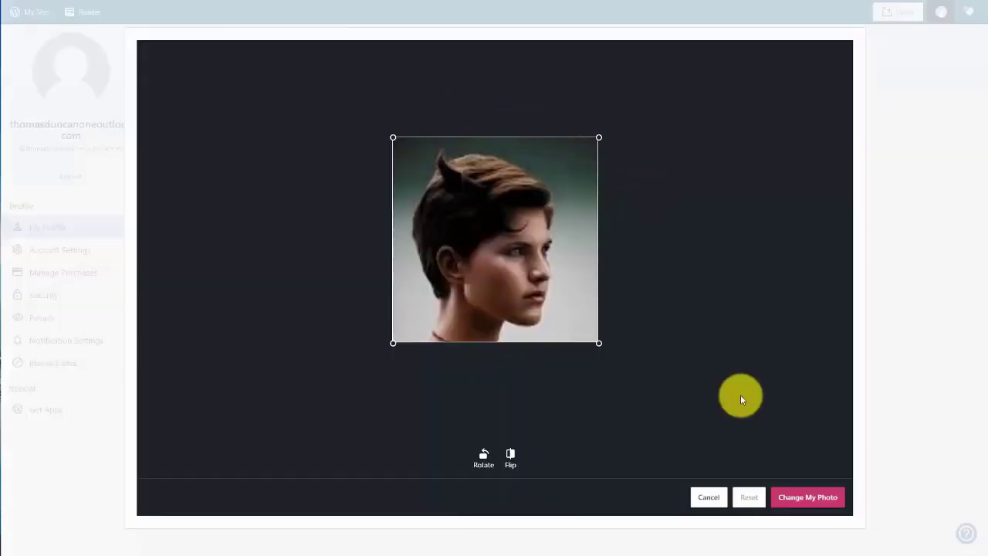
{"action": "left_click", "coordinate": [793, 500]}
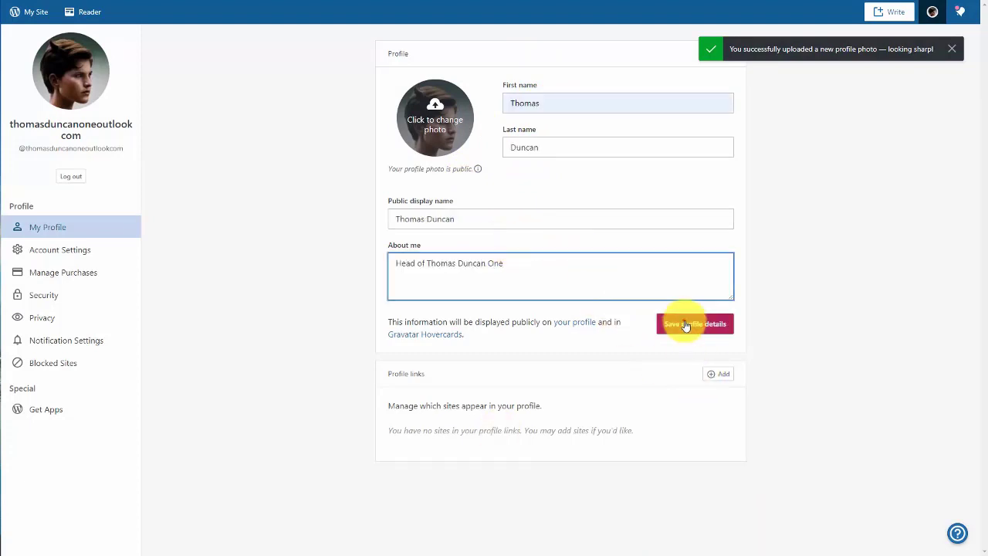
{"action": "left_click", "coordinate": [673, 337]}
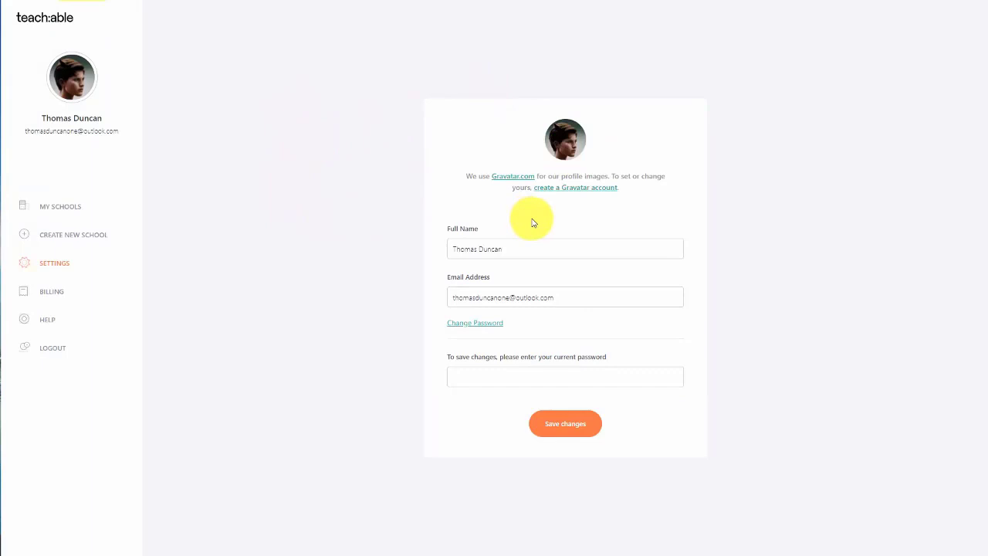
Step: Browse My Schools, new school, profile and Billing pages, then dismiss the Add Credit Card form
{"action": "left_click", "coordinate": [73, 210]}
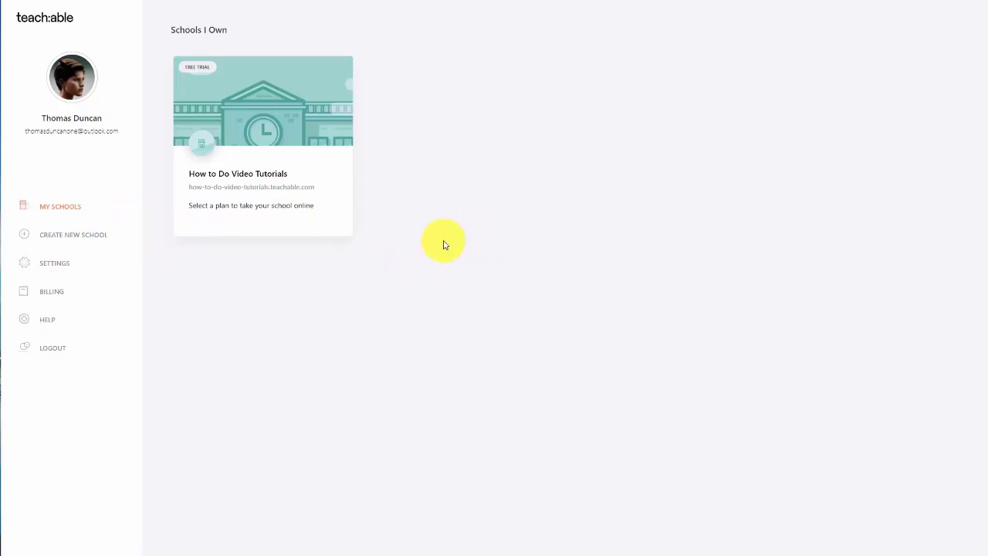
{"action": "left_click", "coordinate": [81, 240]}
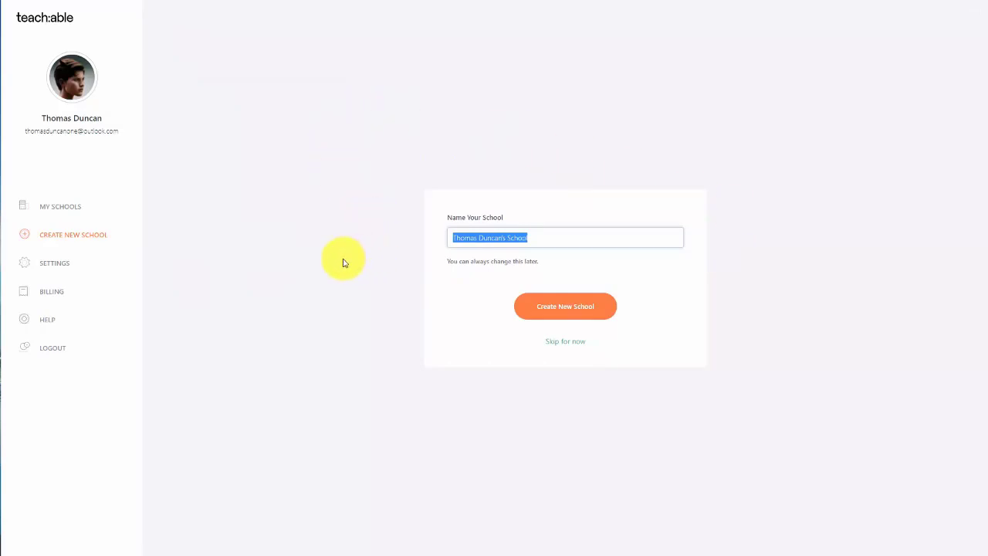
{"action": "left_click", "coordinate": [55, 266]}
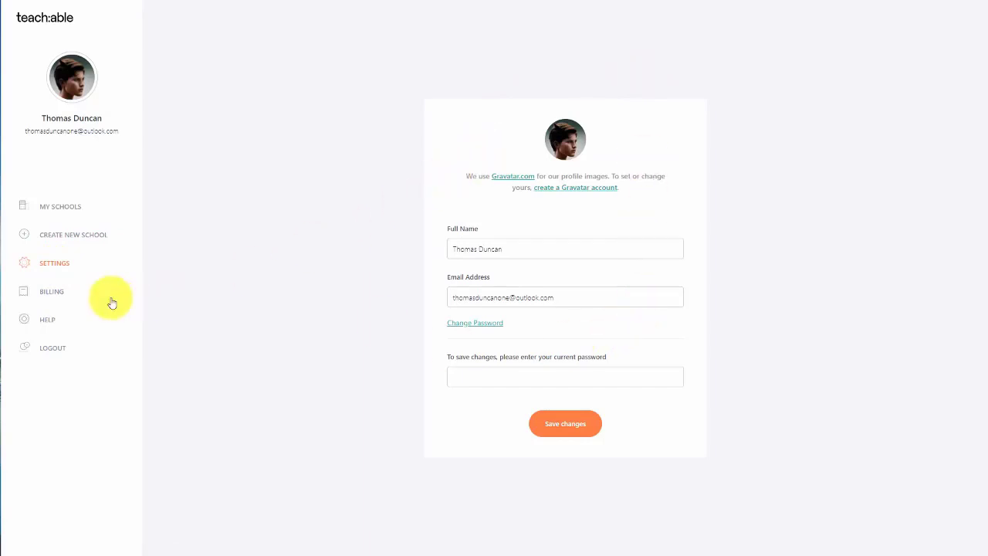
{"action": "left_click", "coordinate": [47, 293]}
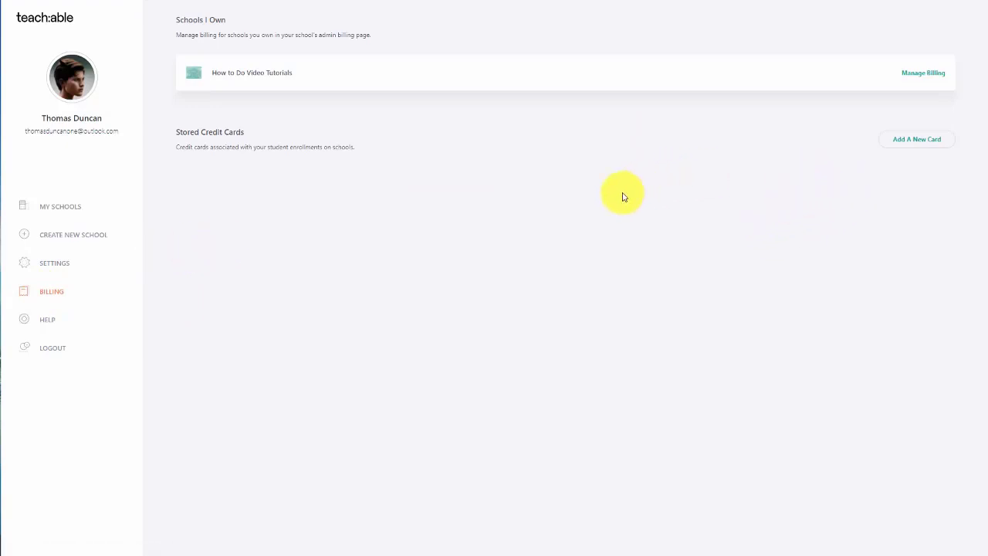
{"action": "left_click", "coordinate": [908, 147]}
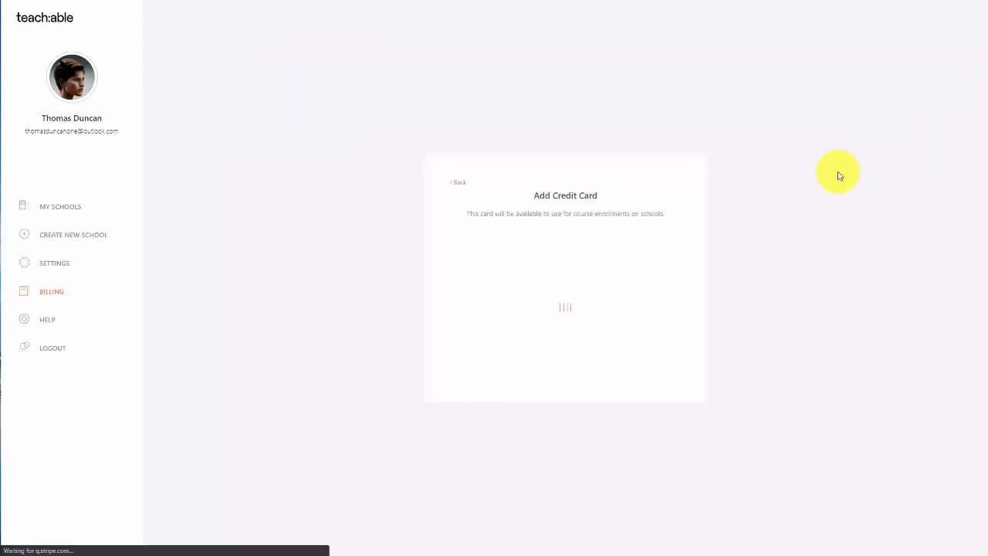
{"action": "left_click", "coordinate": [311, 208]}
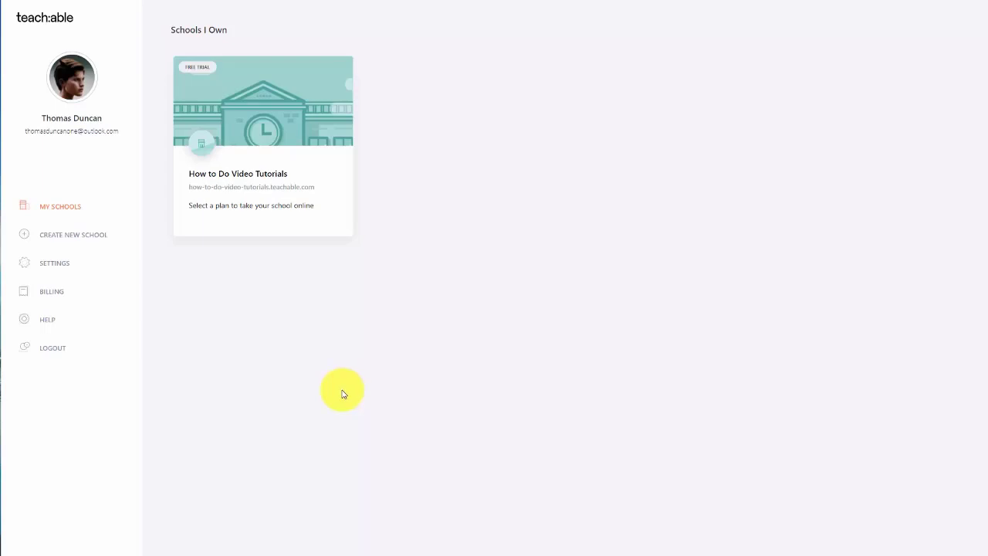
Step: Open the How to Do Video Tutorials school admin and its Site Theme settings
{"action": "left_click", "coordinate": [267, 154]}
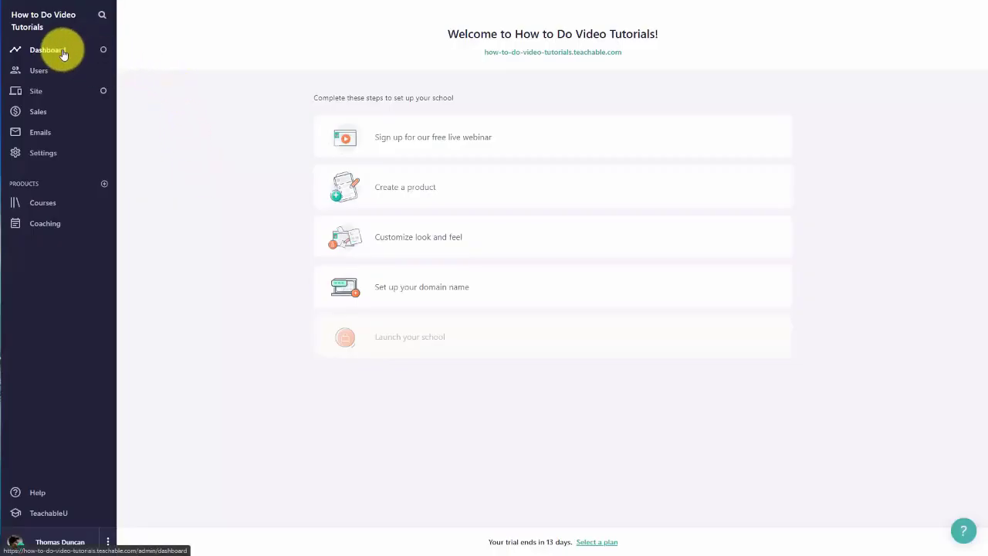
{"action": "left_click", "coordinate": [37, 92]}
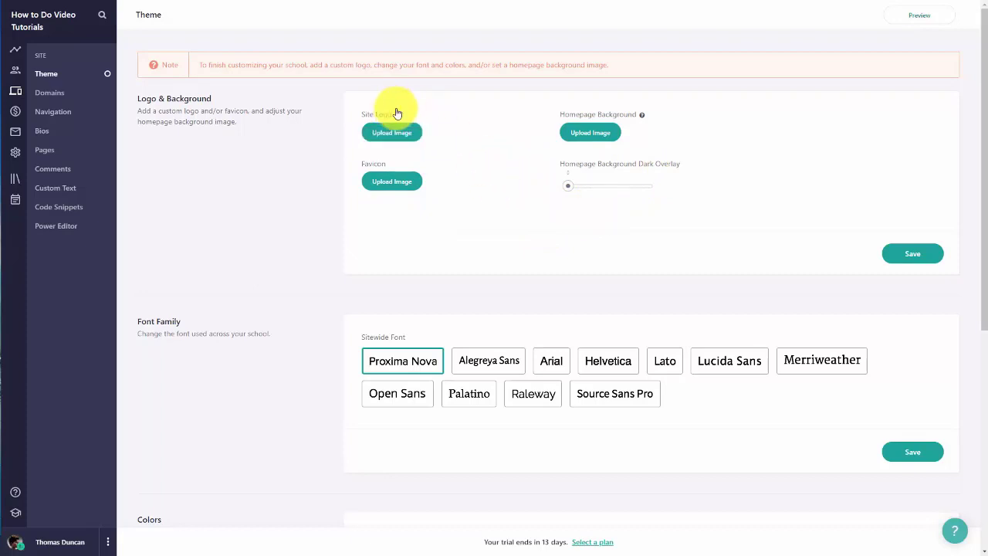
{"action": "mouse_move", "coordinate": [396, 114]}
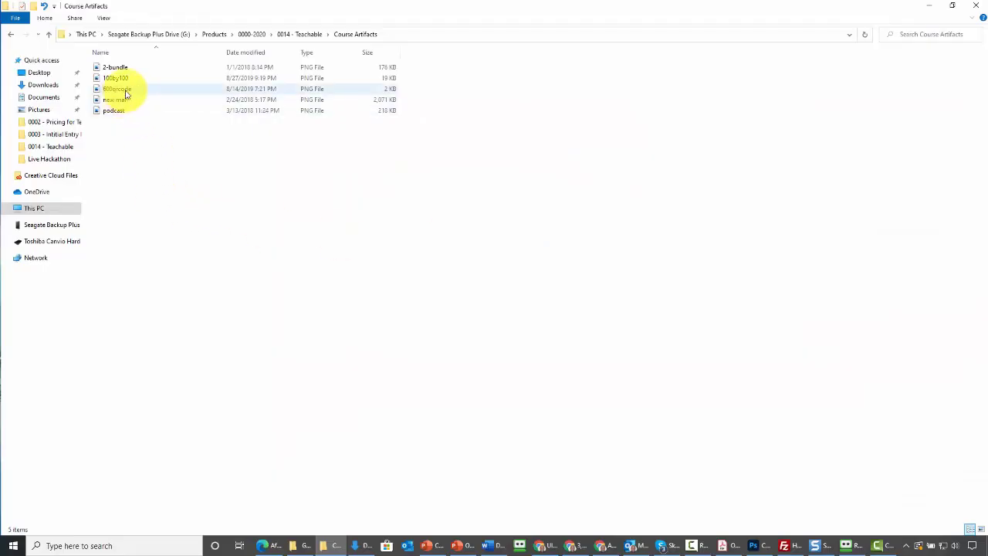
Step: Open 600qrcode in Paint and stretch it to 250% horizontal, 60% vertical with aspect ratio unlocked
{"action": "left_click", "coordinate": [123, 90]}
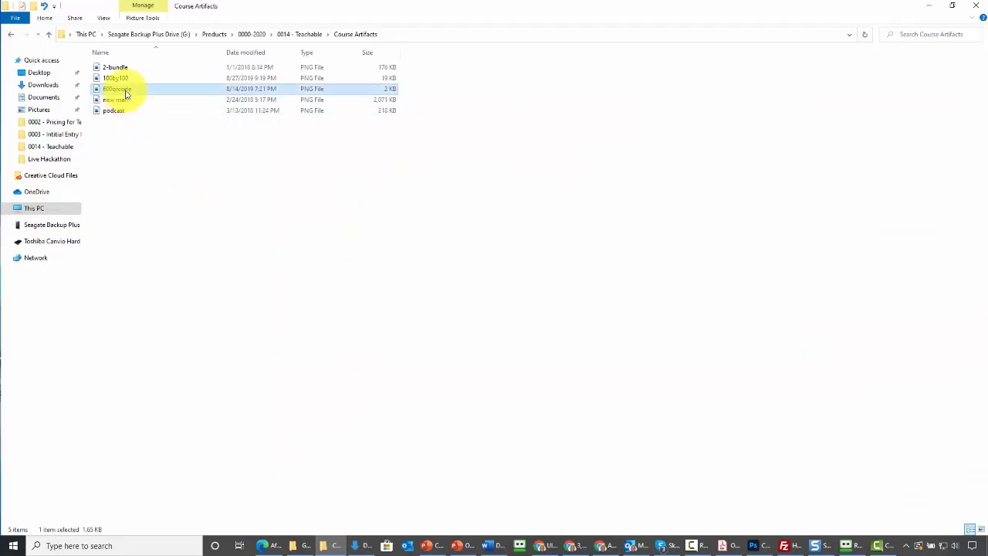
{"action": "right_click", "coordinate": [126, 92]}
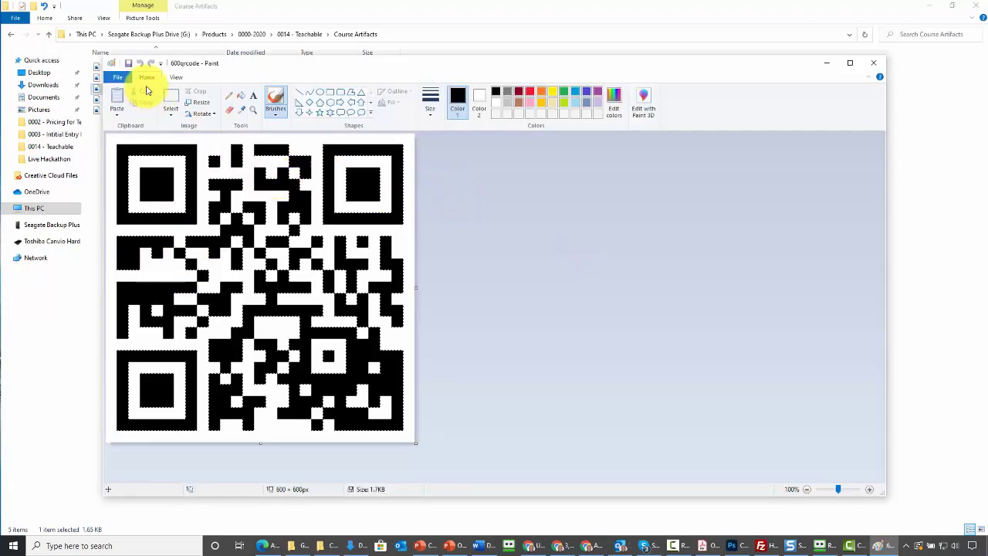
{"action": "left_click", "coordinate": [194, 104]}
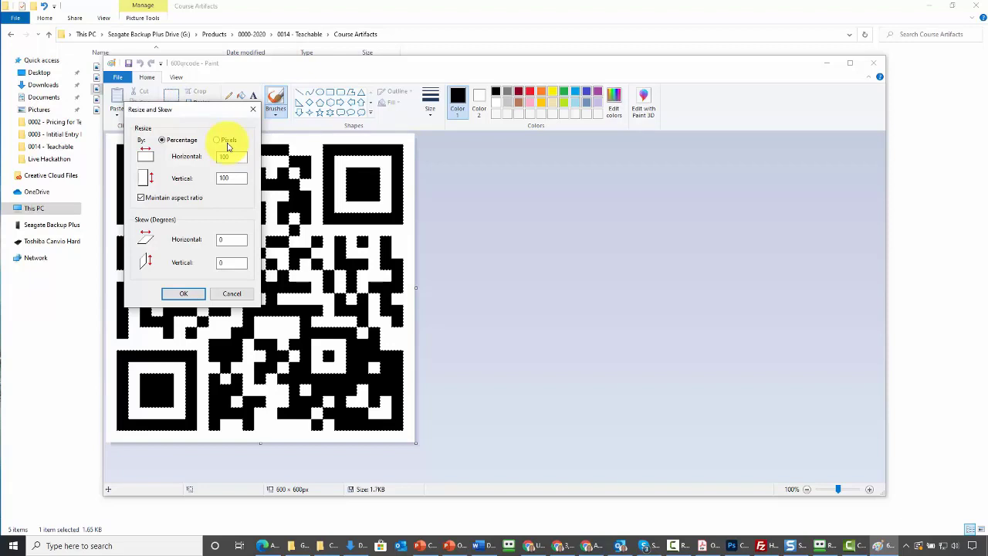
{"action": "left_click", "coordinate": [140, 198]}
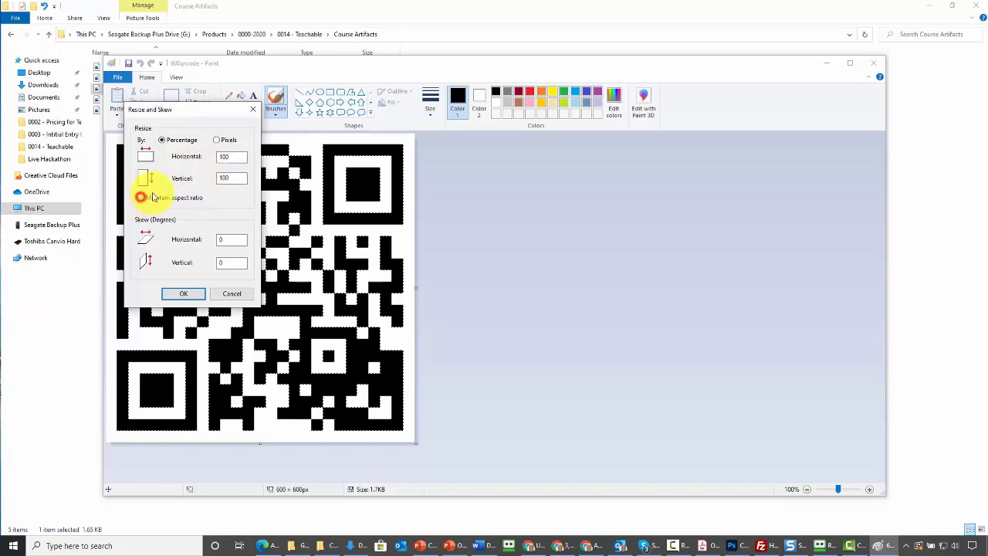
{"action": "double_click", "coordinate": [239, 156]}
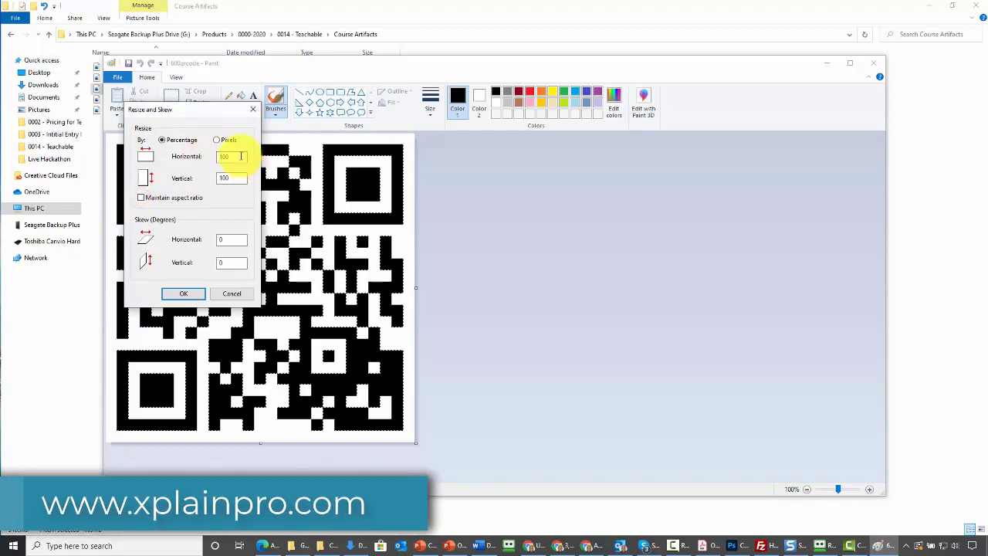
{"action": "type", "text": "250"}
{"action": "double_click", "coordinate": [241, 178]}
{"action": "type", "text": "60"}
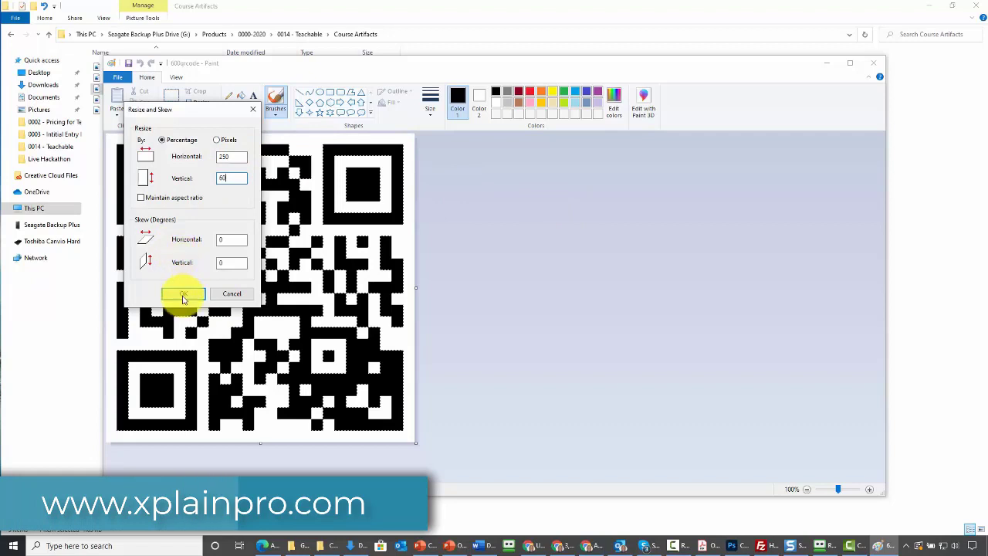
{"action": "left_click", "coordinate": [183, 295]}
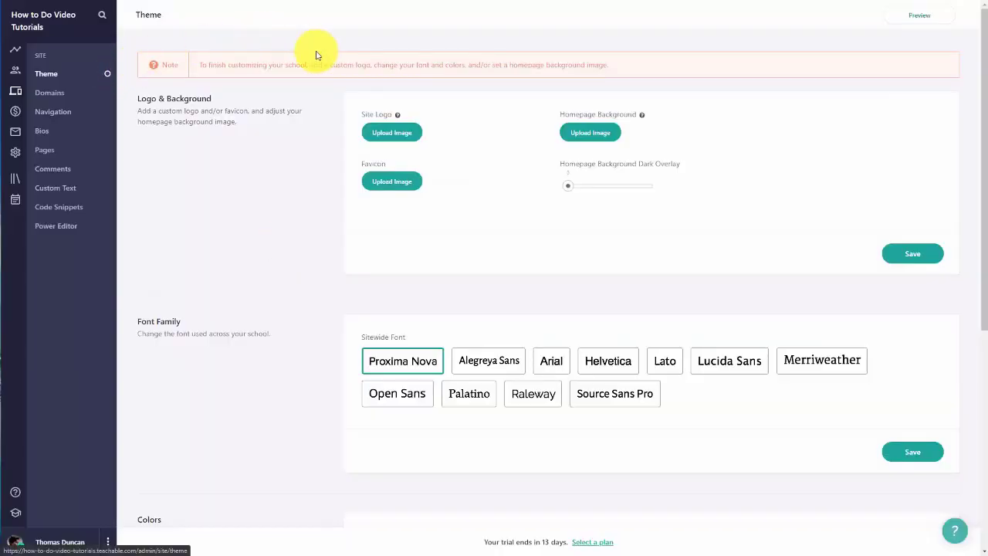
Step: Upload the stretched 1500 × 360 QR code image as the school's site logo
{"action": "left_click", "coordinate": [397, 141]}
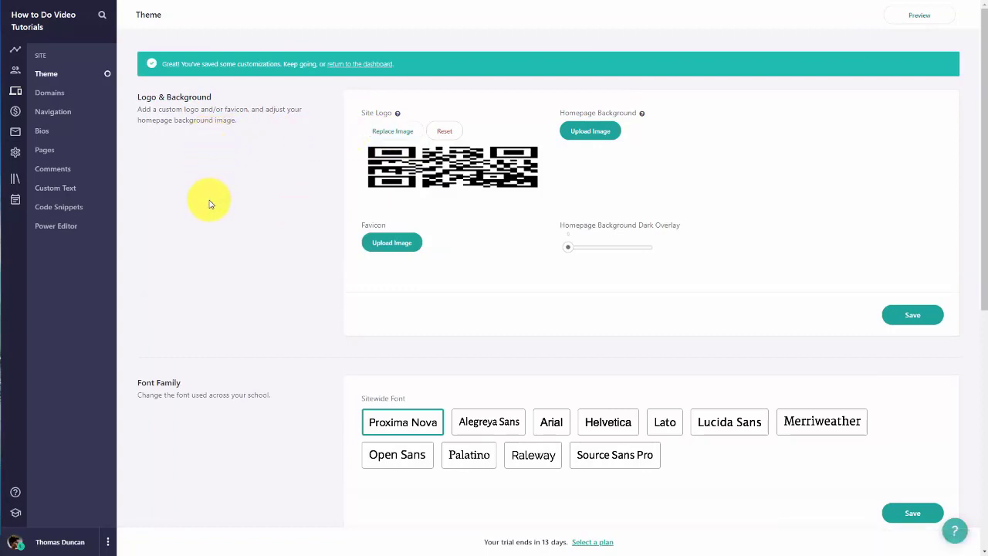
{"action": "mouse_move", "coordinate": [643, 121]}
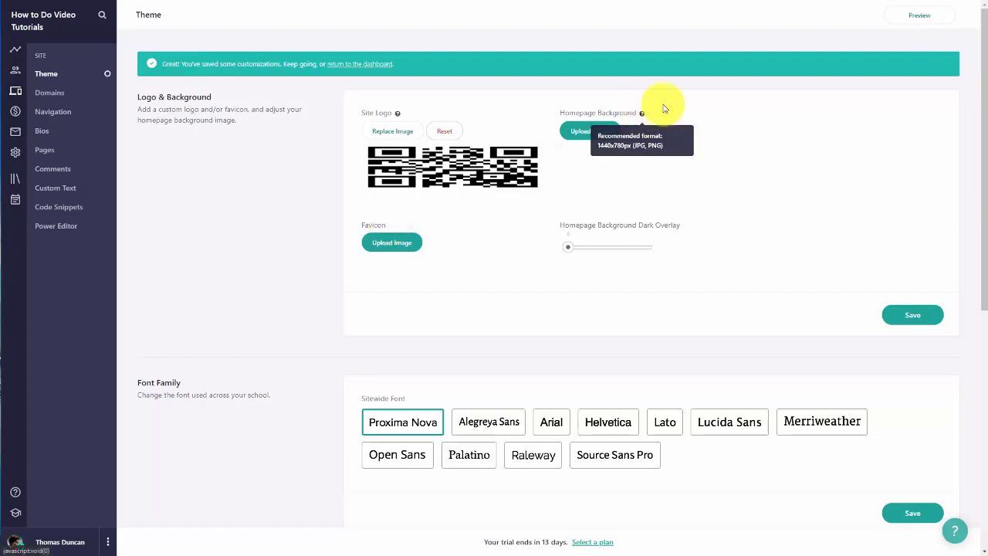
Step: Set the BG_book_laptop preset photo as homepage background and add a notebook image as favicon
{"action": "left_click", "coordinate": [590, 133]}
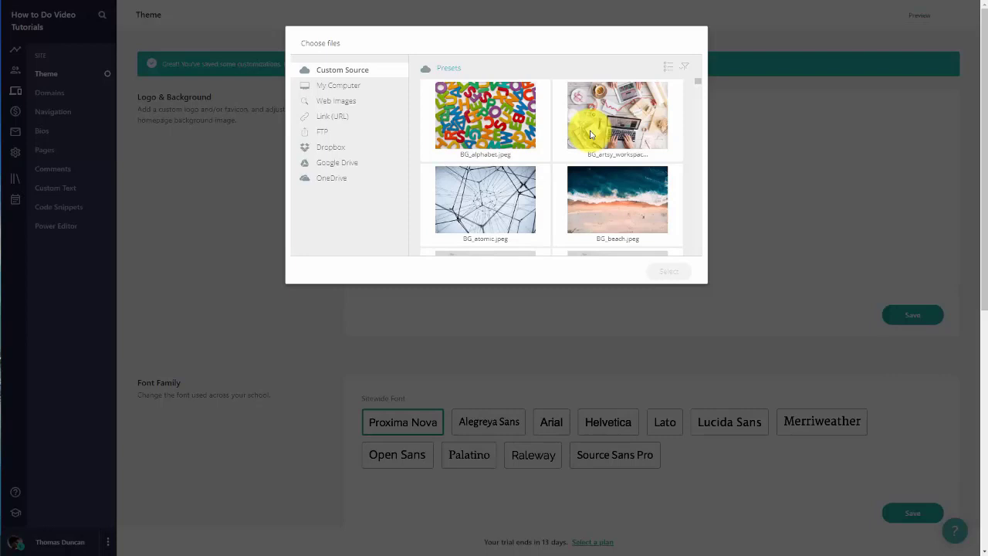
{"action": "scroll", "coordinate": [479, 216], "scroll_direction": "down", "scroll_amount": 3}
{"action": "left_click", "coordinate": [513, 166]}
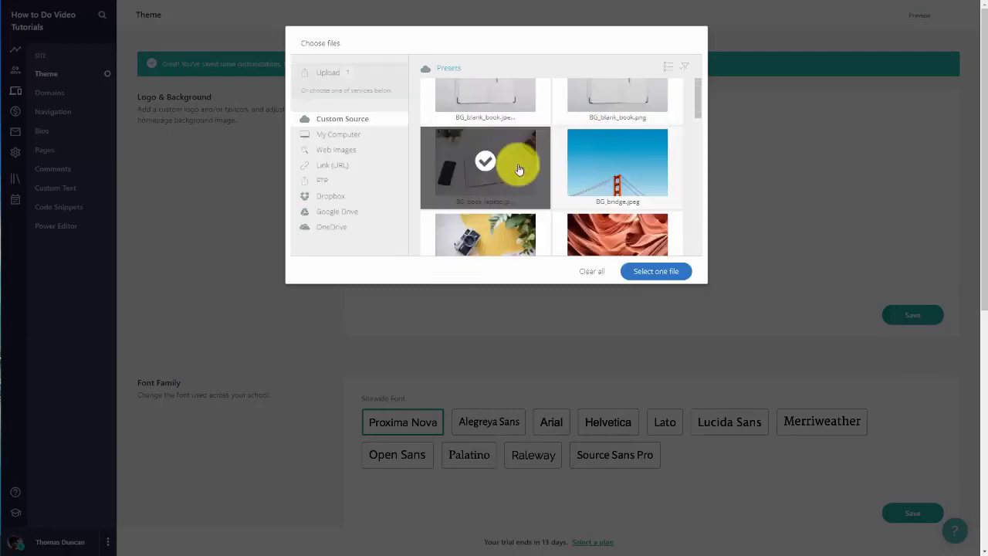
{"action": "left_click", "coordinate": [646, 270]}
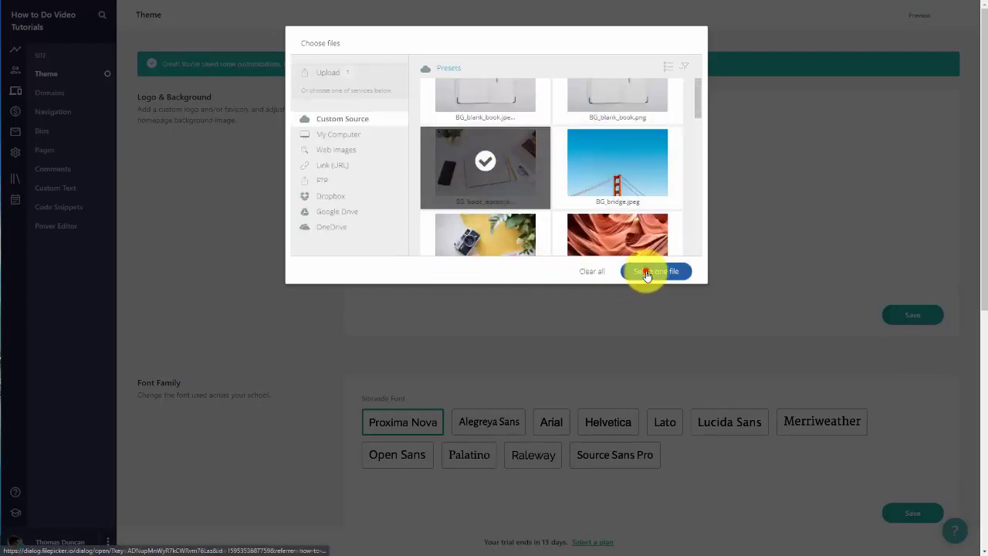
{"action": "left_click", "coordinate": [668, 279]}
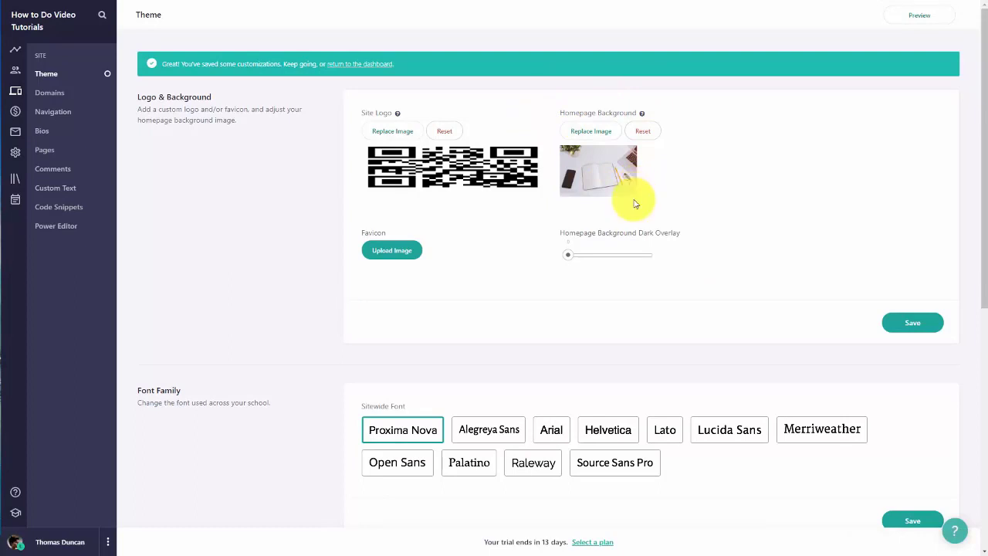
{"action": "left_click", "coordinate": [397, 257]}
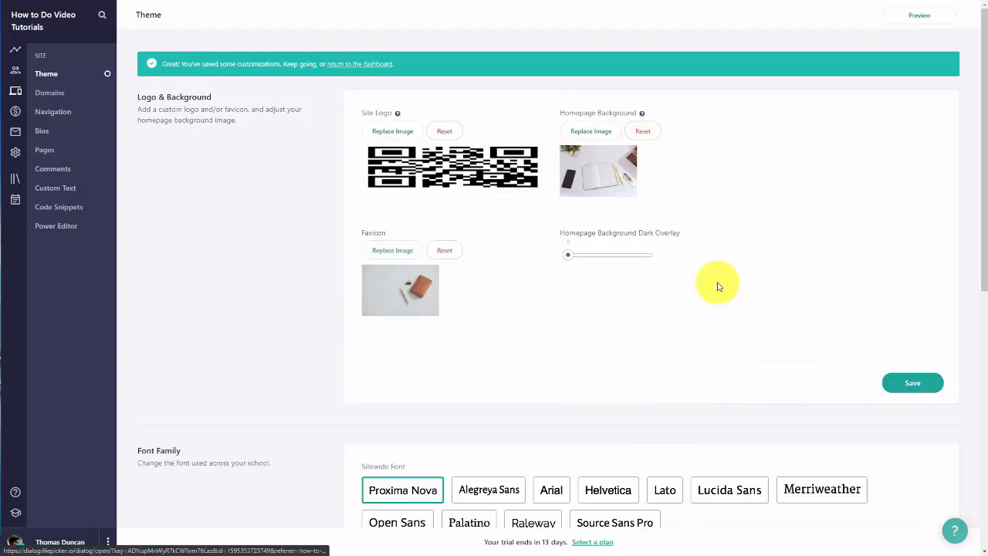
{"action": "left_click", "coordinate": [908, 21]}
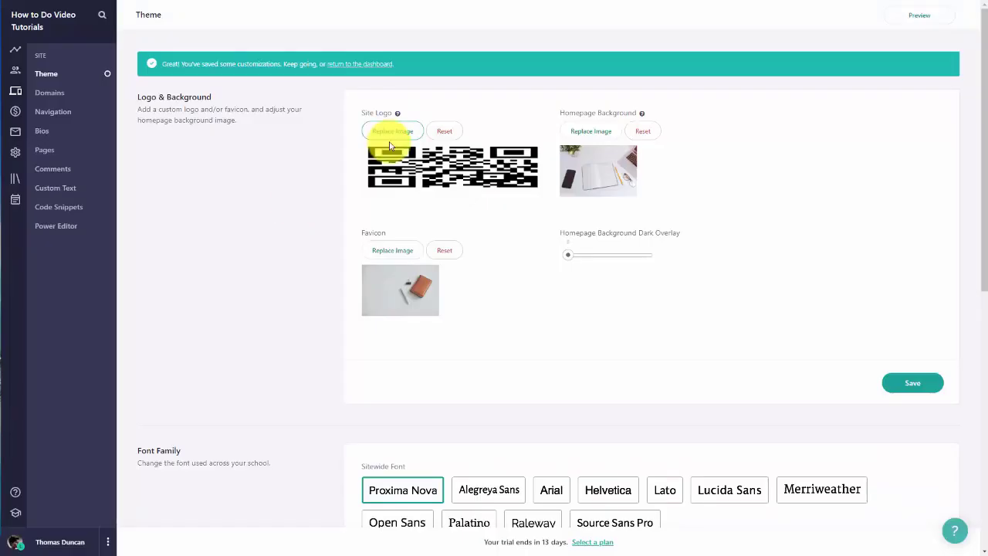
{"action": "scroll", "coordinate": [394, 146], "scroll_direction": "down", "scroll_amount": 1}
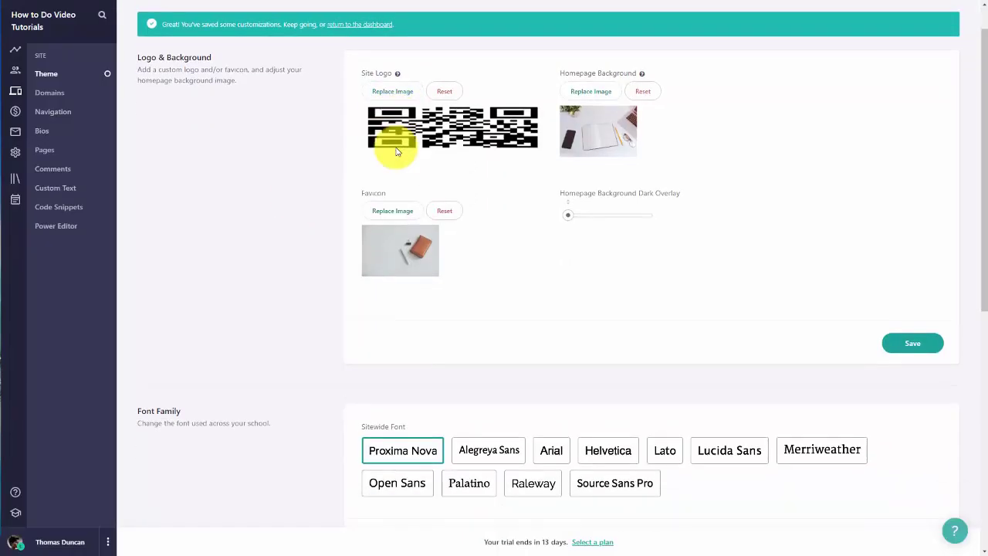
{"action": "scroll", "coordinate": [396, 152], "scroll_direction": "down", "scroll_amount": 4}
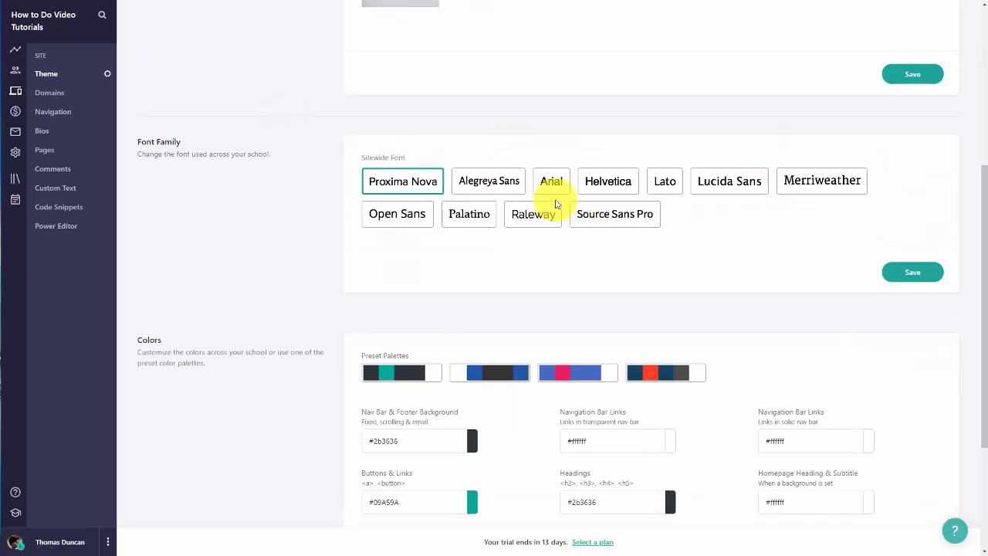
{"action": "scroll", "coordinate": [556, 203], "scroll_direction": "down", "scroll_amount": 3}
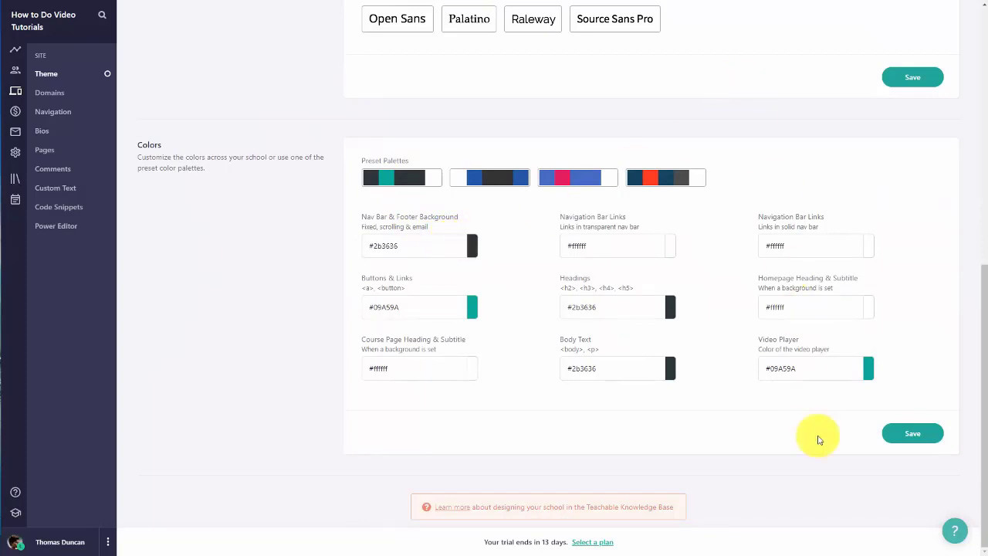
{"action": "left_click", "coordinate": [918, 436]}
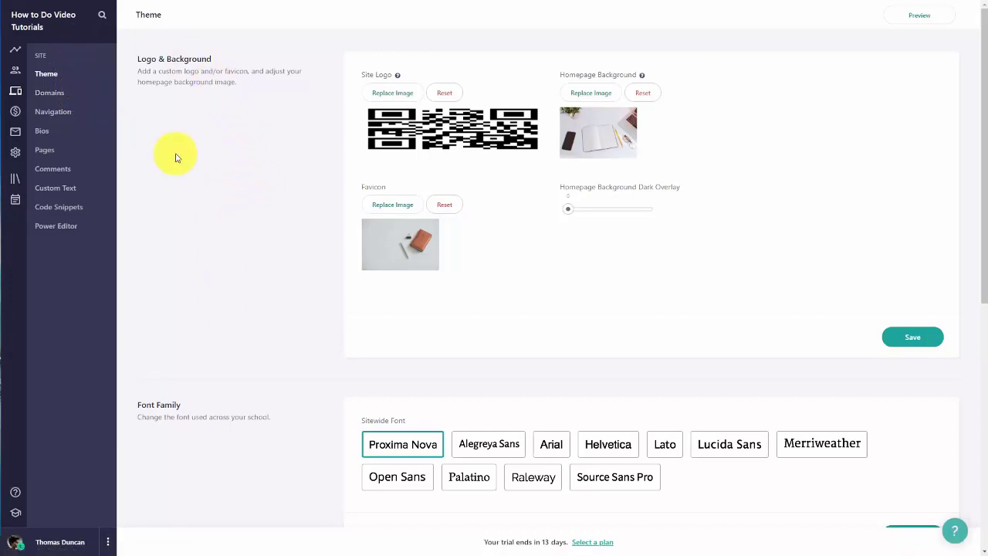
Step: Make the fourth listed teachable.com subdomain the school's primary domain
{"action": "left_click", "coordinate": [56, 95]}
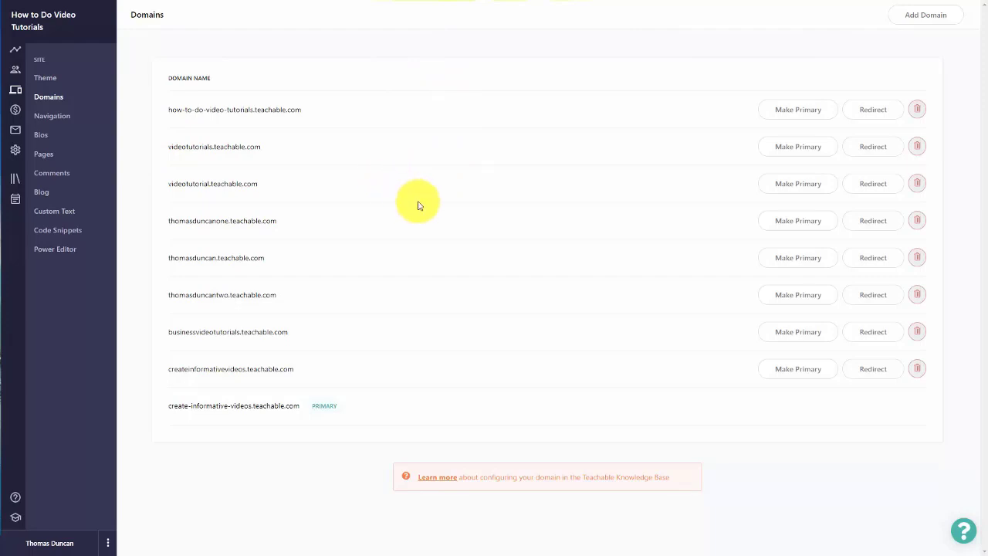
{"action": "left_click", "coordinate": [790, 222]}
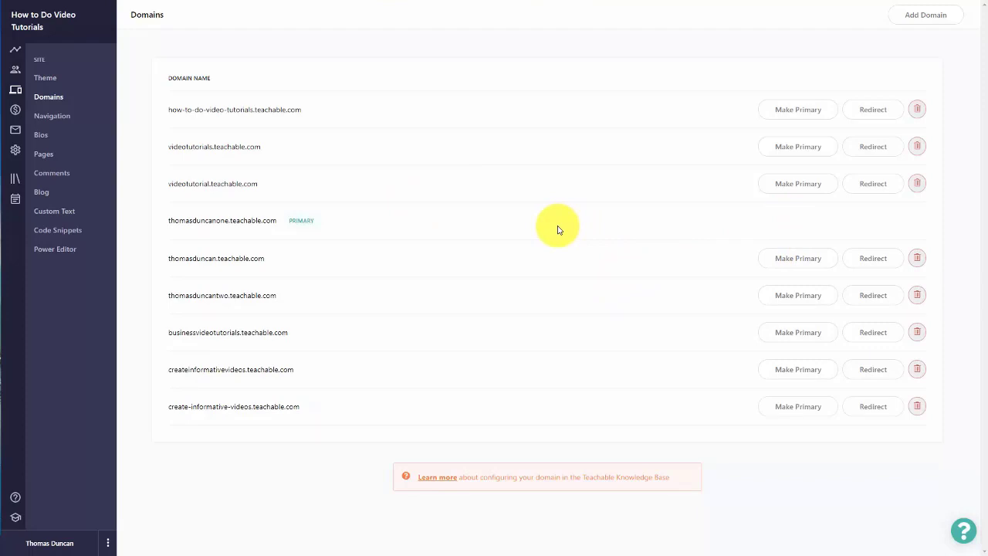
{"action": "left_click", "coordinate": [56, 121]}
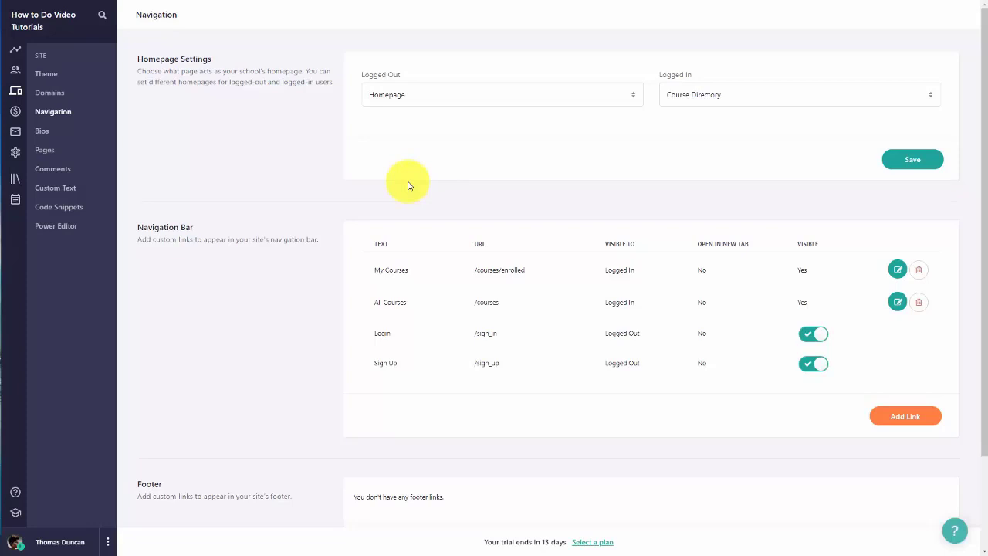
{"action": "scroll", "coordinate": [462, 216], "scroll_direction": "down", "scroll_amount": 2}
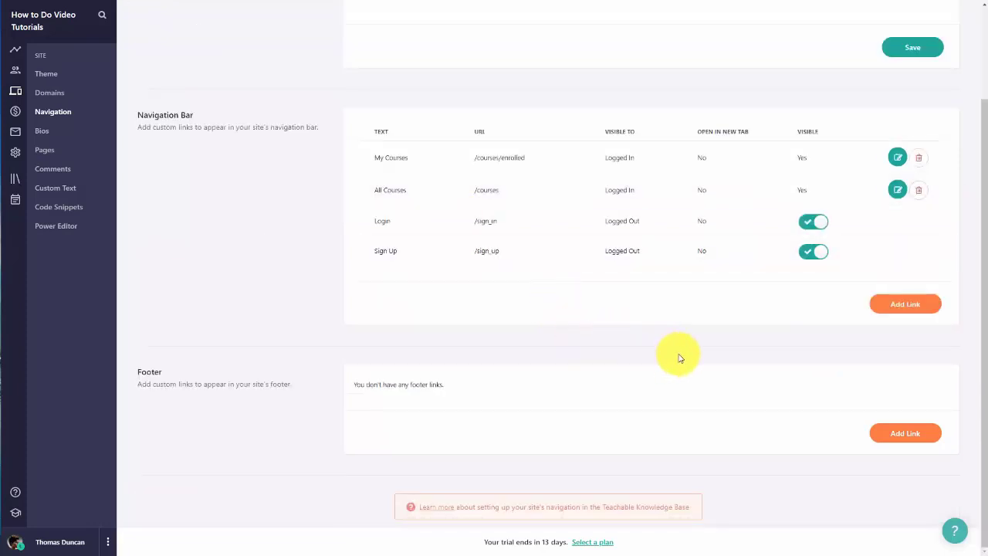
{"action": "left_click", "coordinate": [897, 307]}
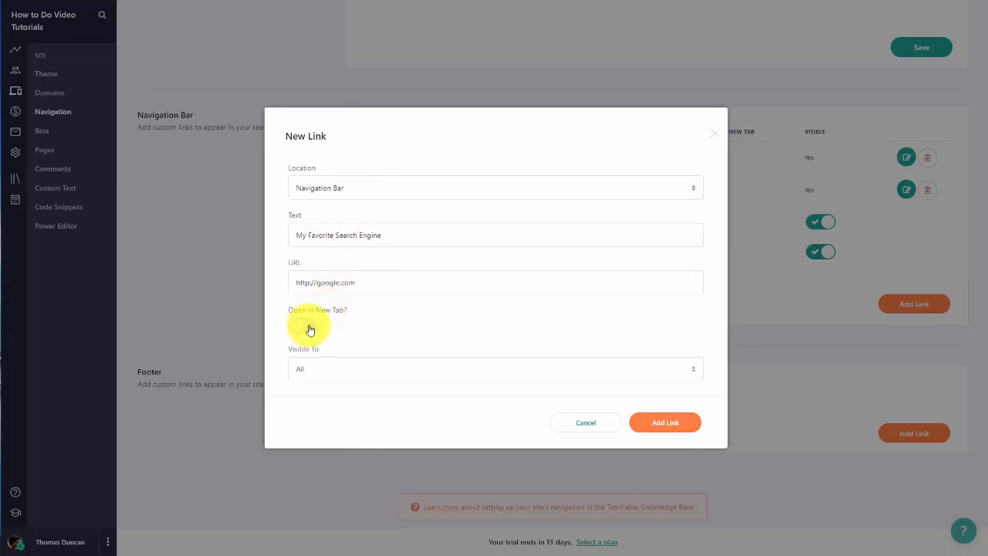
{"action": "left_click", "coordinate": [310, 328]}
{"action": "left_click", "coordinate": [694, 374]}
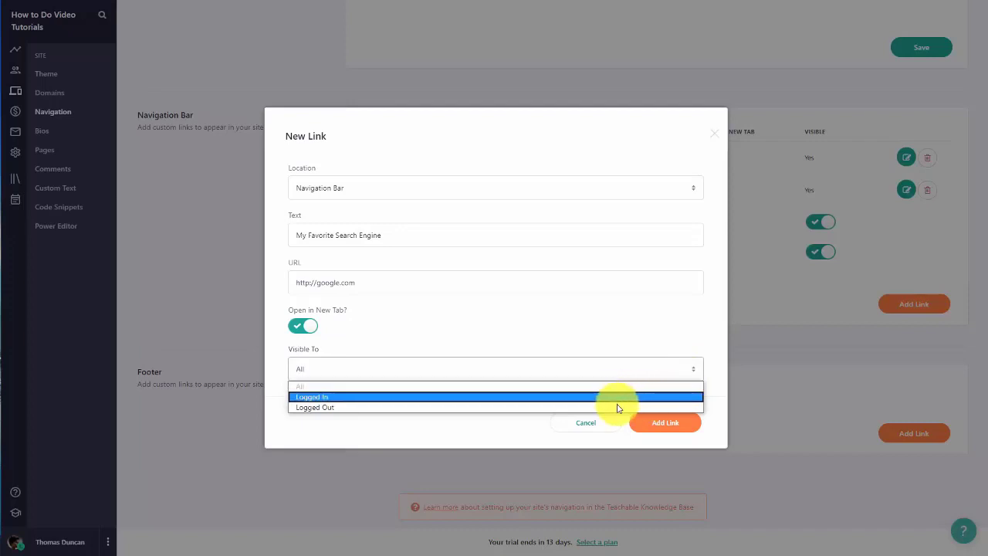
{"action": "left_click", "coordinate": [602, 339]}
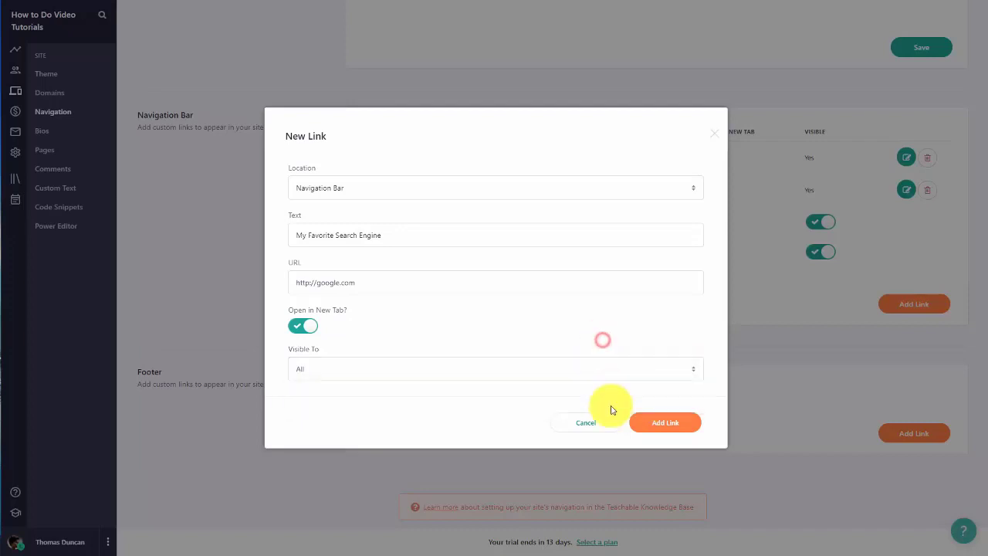
{"action": "left_click", "coordinate": [665, 424]}
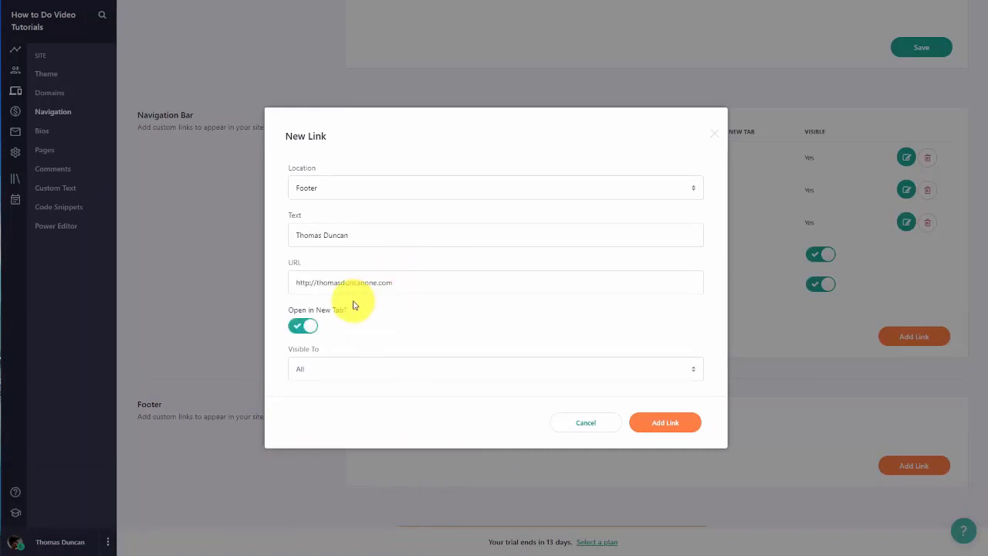
Step: Add the creator's website link to the footer, then return from the school site preview
{"action": "left_click", "coordinate": [666, 434]}
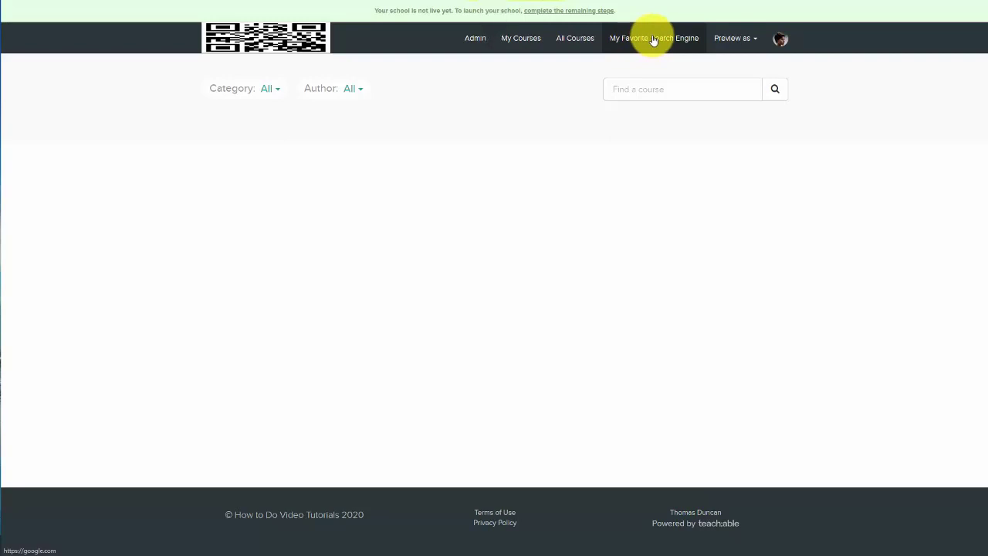
{"action": "key", "text": "ctrl+Tab"}
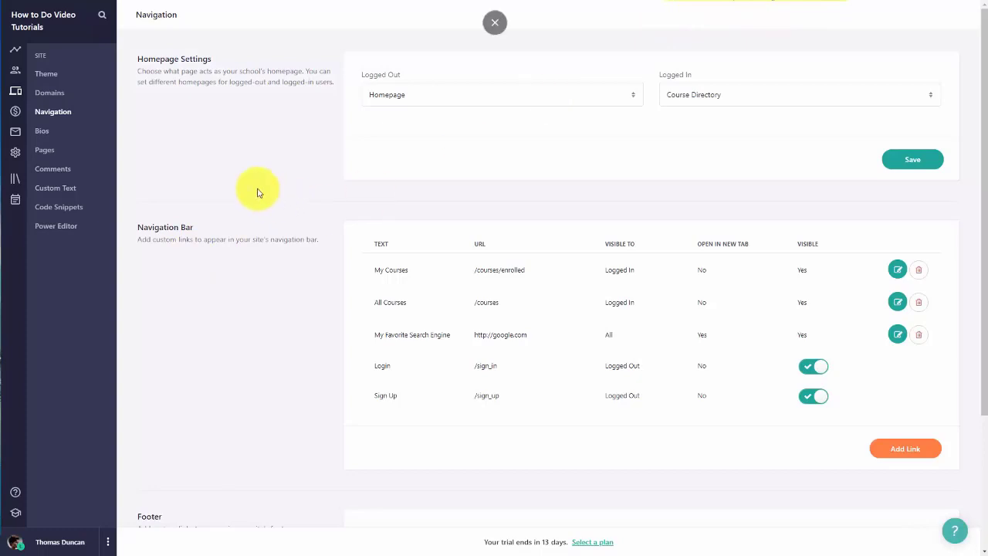
{"action": "left_click", "coordinate": [44, 135]}
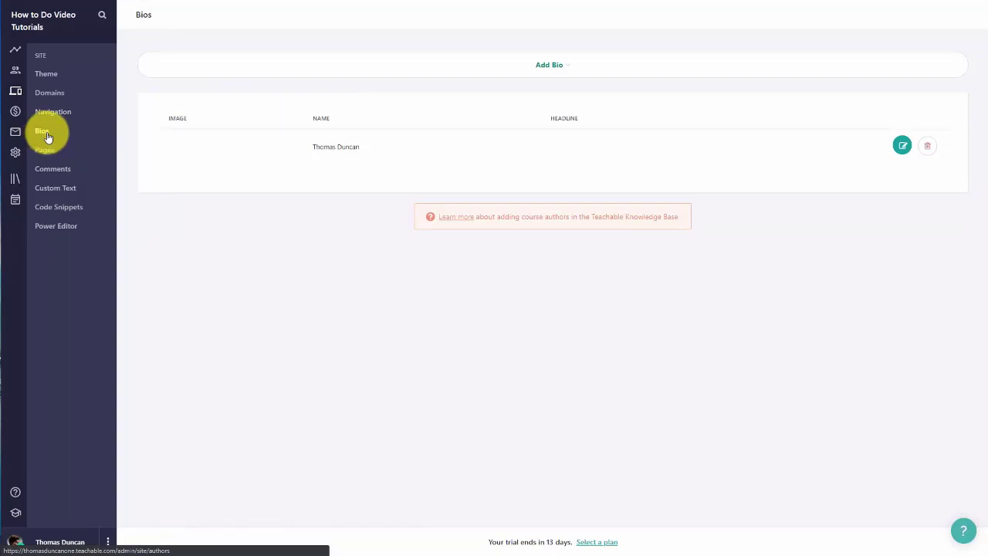
Step: Give the existing author bio a profile photo, a creator headline and a pasted bio sentence, then save
{"action": "left_click", "coordinate": [902, 147]}
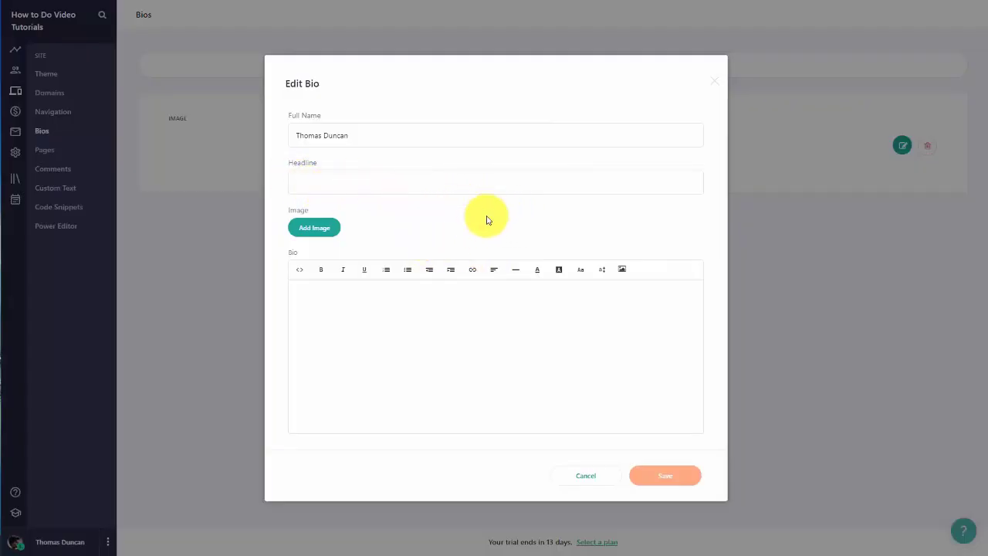
{"action": "left_click", "coordinate": [318, 229]}
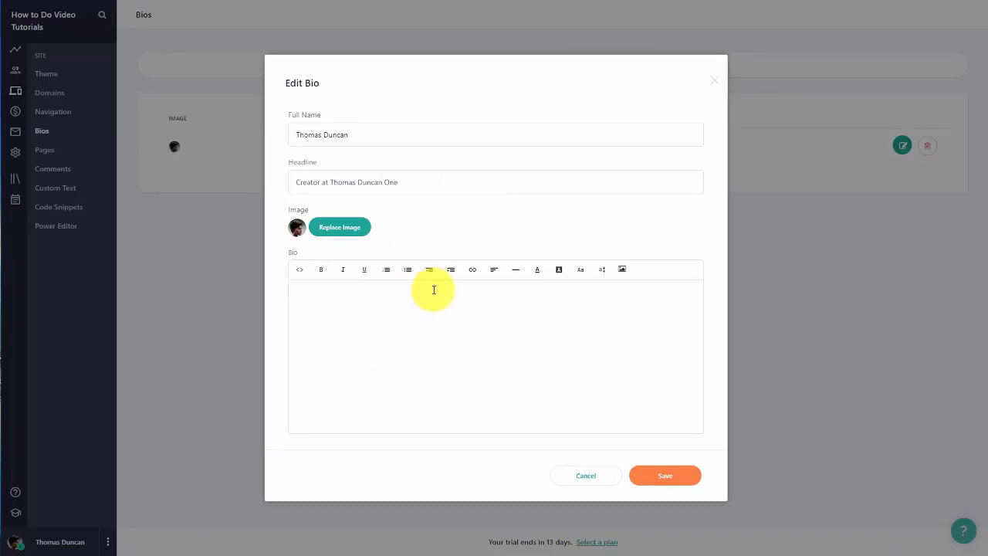
{"action": "left_click", "coordinate": [332, 295]}
{"action": "type", "text": "Now is the time for all good men to come to the aid of their country."}
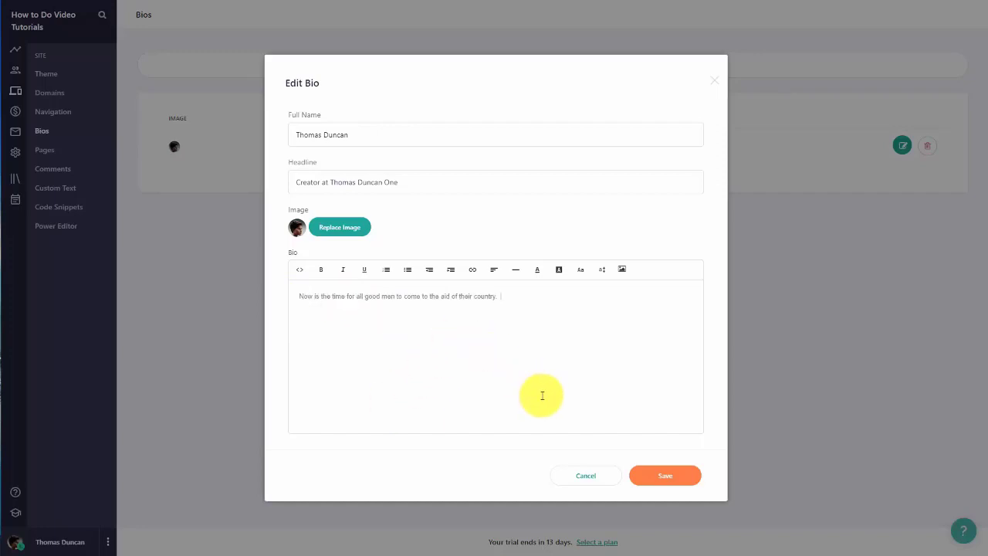
{"action": "left_click", "coordinate": [649, 478]}
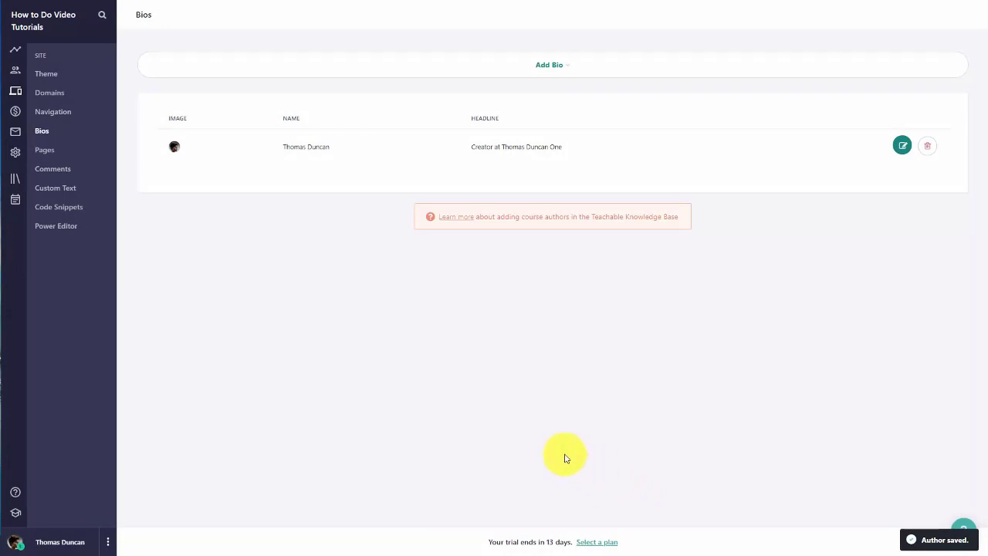
Step: Add a new author bio with the author's full name and the headline 'Assistant Teacher'
{"action": "left_click", "coordinate": [550, 66]}
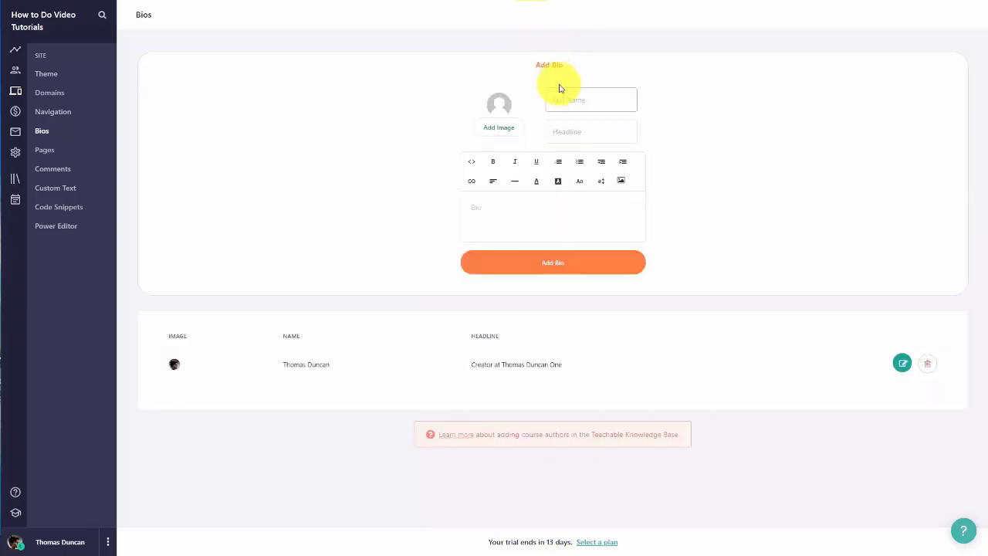
{"action": "left_click", "coordinate": [570, 131]}
{"action": "type", "text": "Assistant Teacher"}
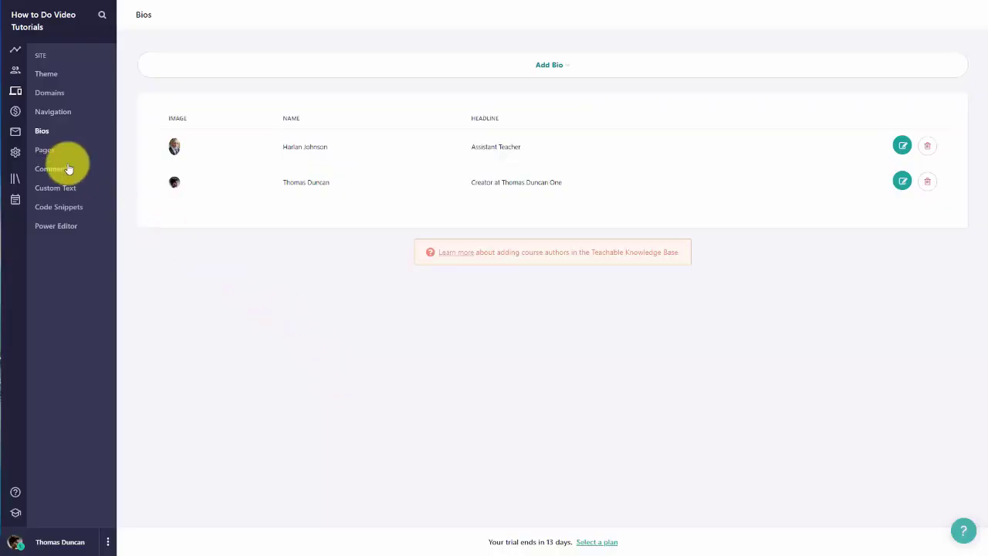
Step: Go to the Pages list and open the Homepage for editing
{"action": "left_click", "coordinate": [46, 150]}
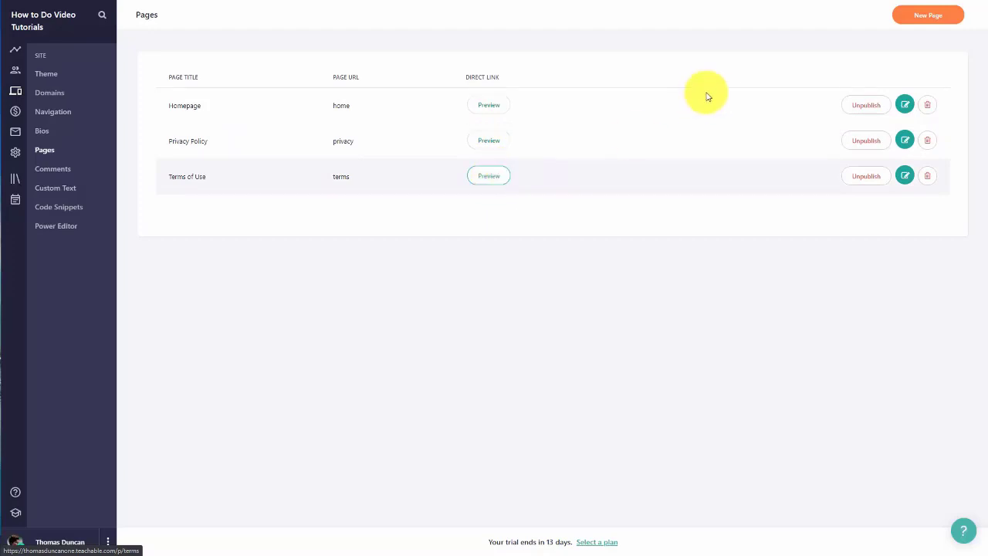
{"action": "left_click", "coordinate": [905, 105]}
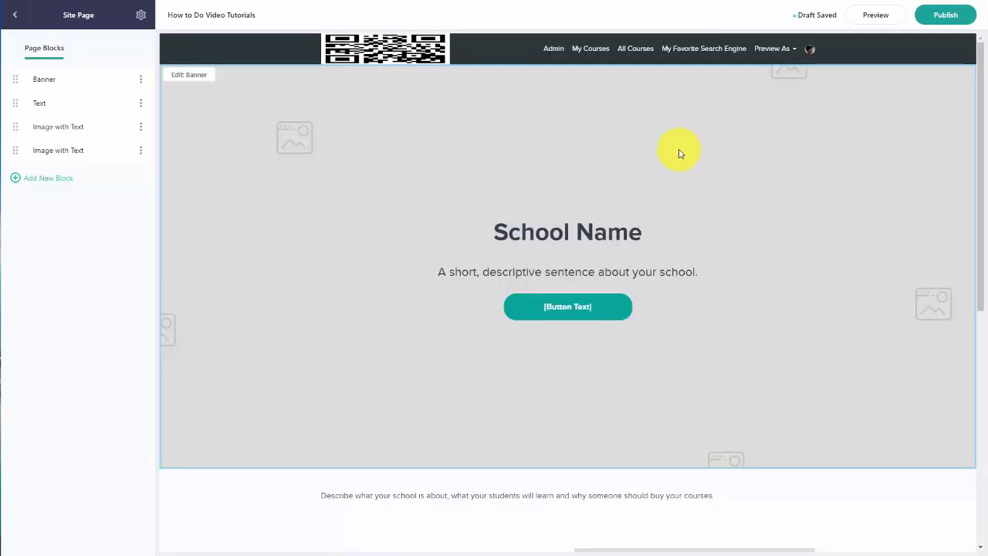
Step: Upload an image to the Banner block, then remove it again
{"action": "left_click", "coordinate": [49, 80]}
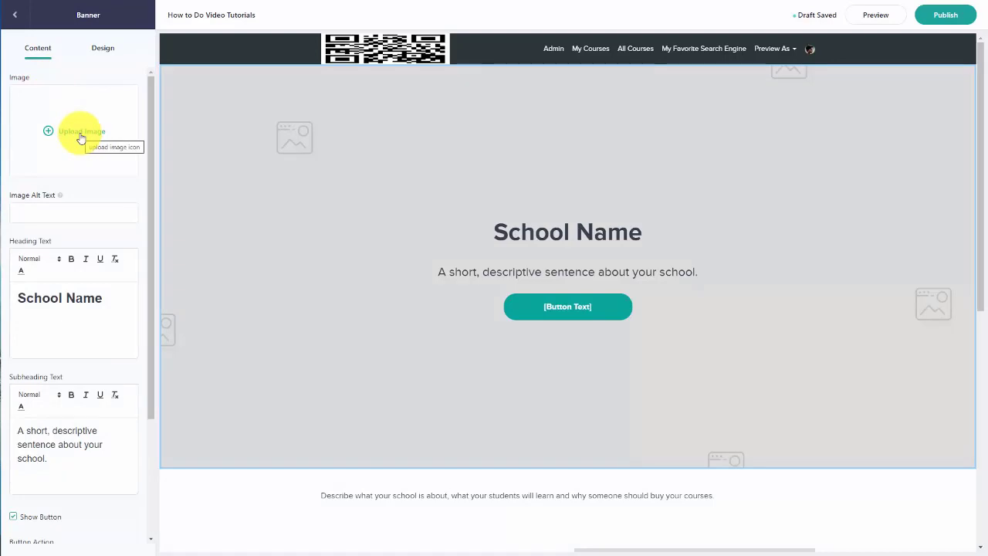
{"action": "left_click", "coordinate": [80, 137]}
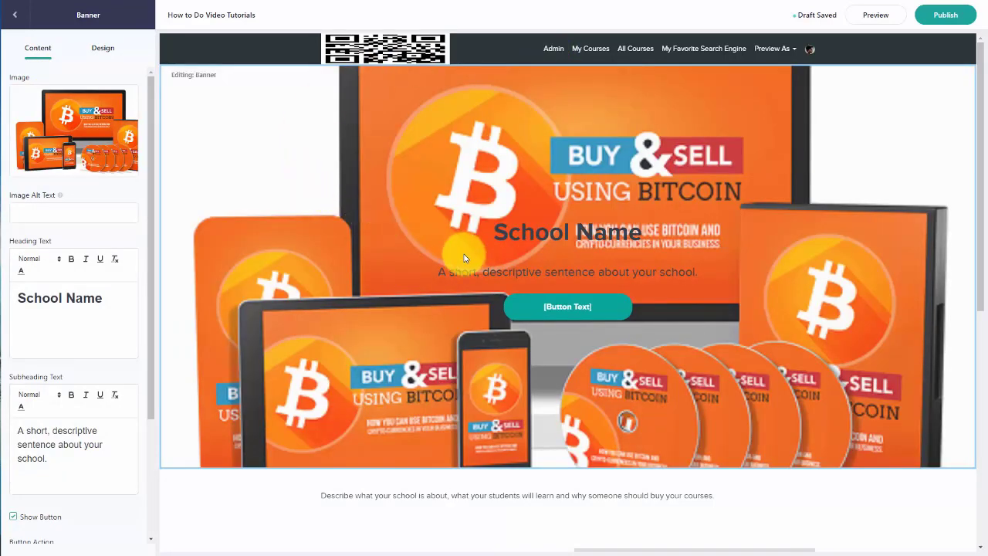
{"action": "mouse_move", "coordinate": [108, 136]}
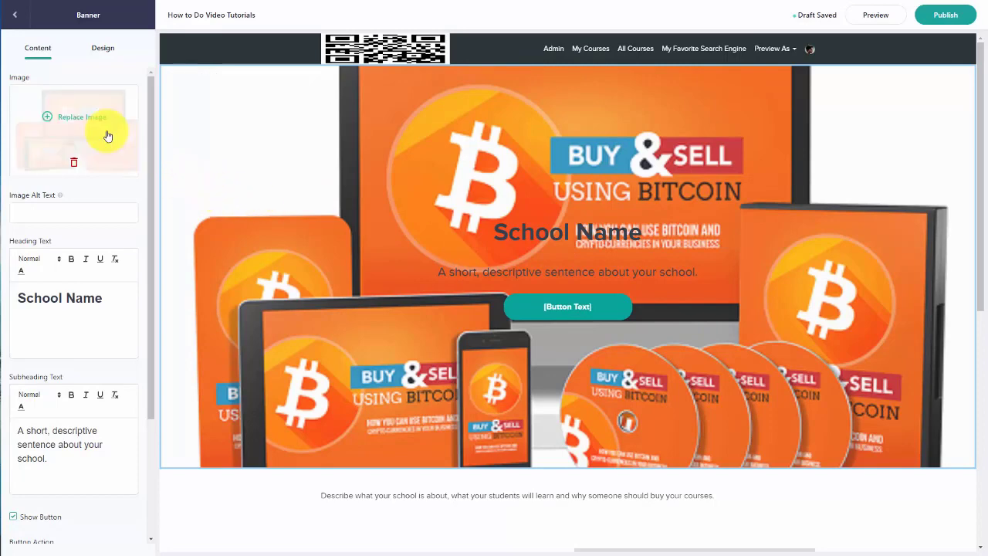
{"action": "left_click", "coordinate": [74, 164]}
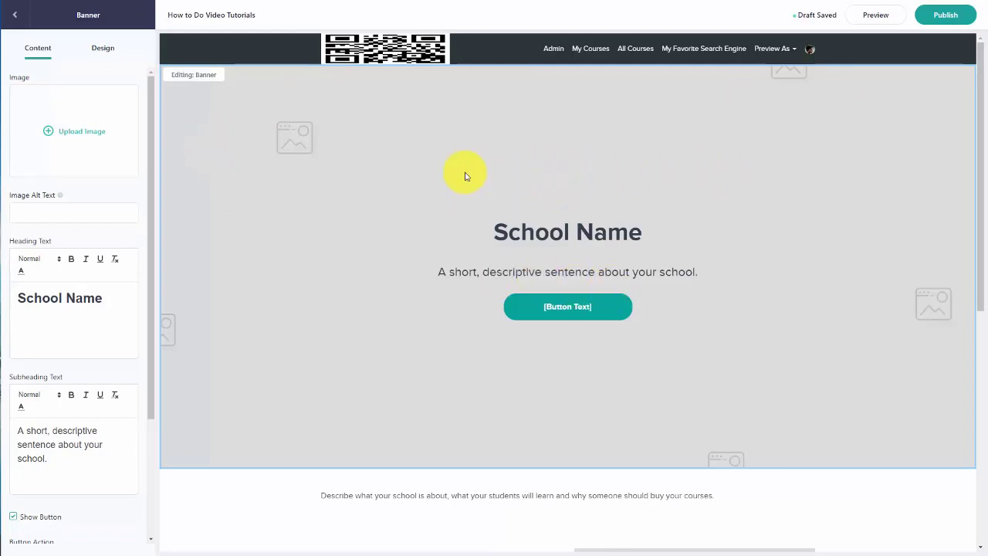
Step: Edit the banner heading, hide its call-to-action button, then delete the Banner block
{"action": "left_click", "coordinate": [96, 48]}
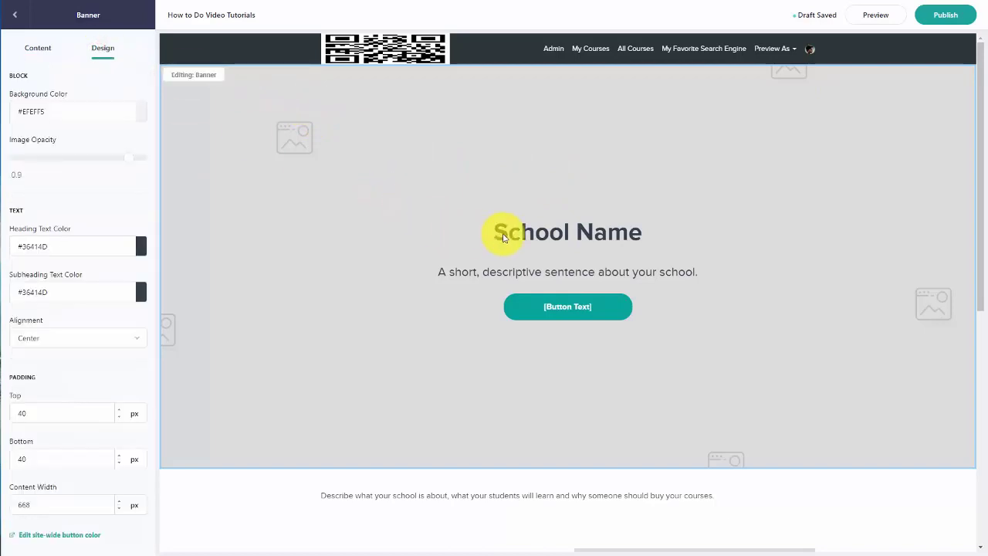
{"action": "scroll", "coordinate": [502, 236], "scroll_direction": "down", "scroll_amount": 2}
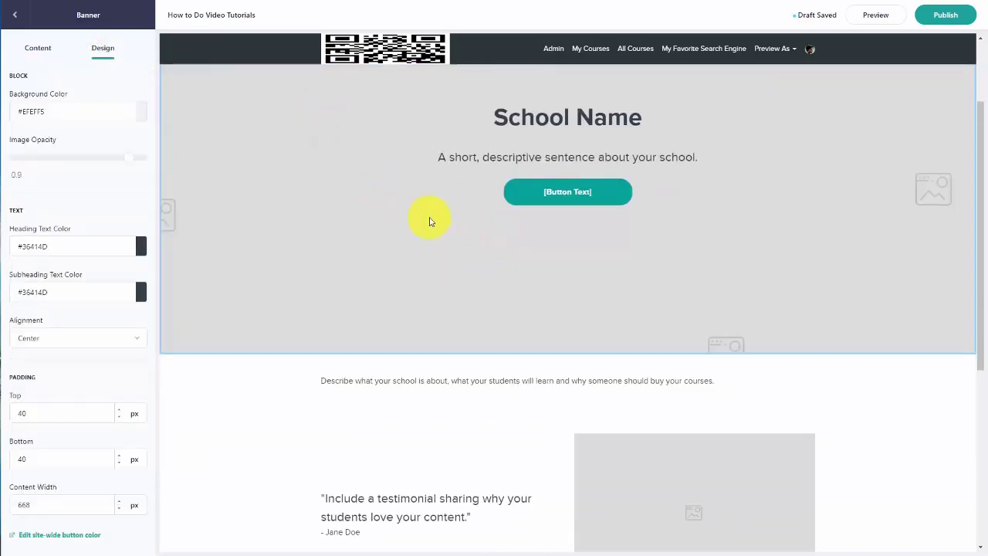
{"action": "scroll", "coordinate": [370, 208], "scroll_direction": "up", "scroll_amount": 2}
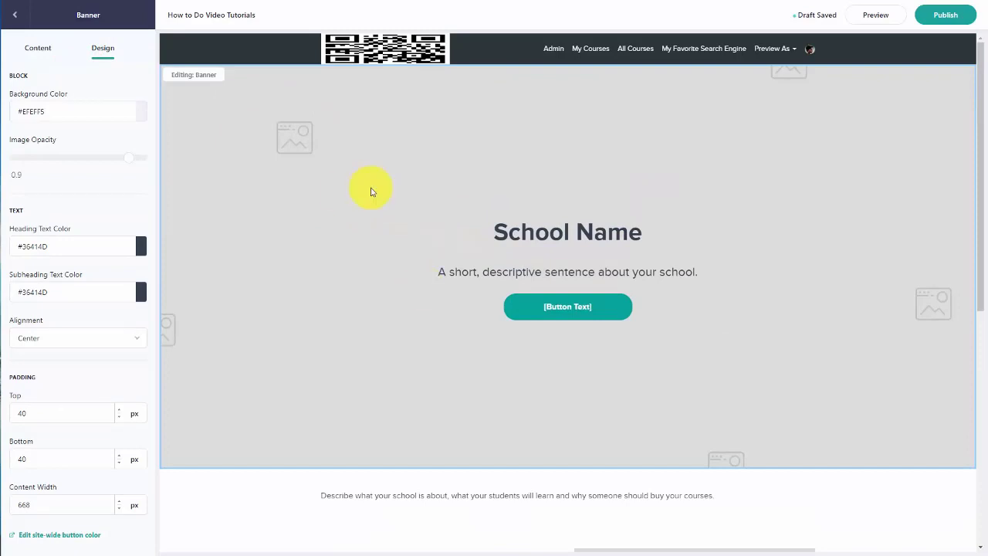
{"action": "left_click", "coordinate": [553, 239]}
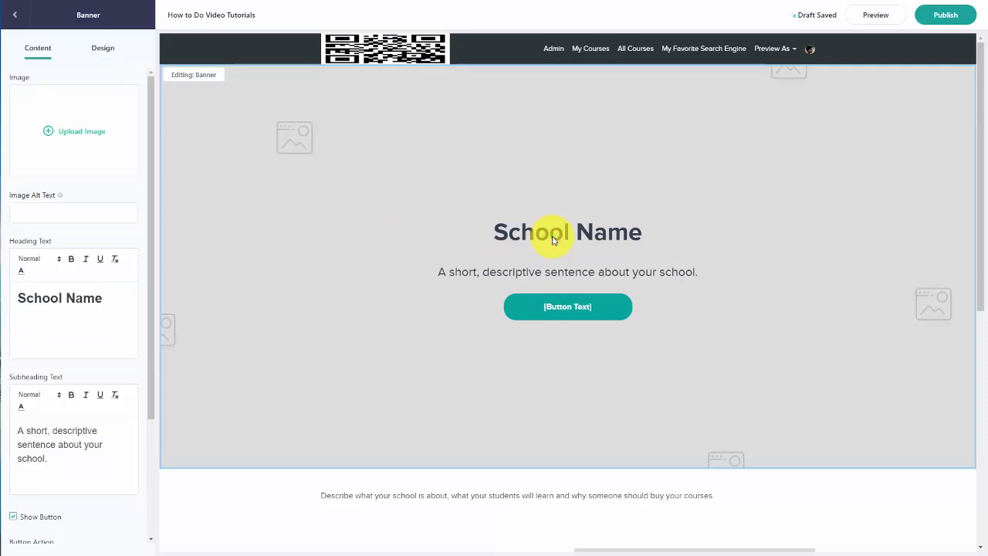
{"action": "left_click", "coordinate": [111, 296]}
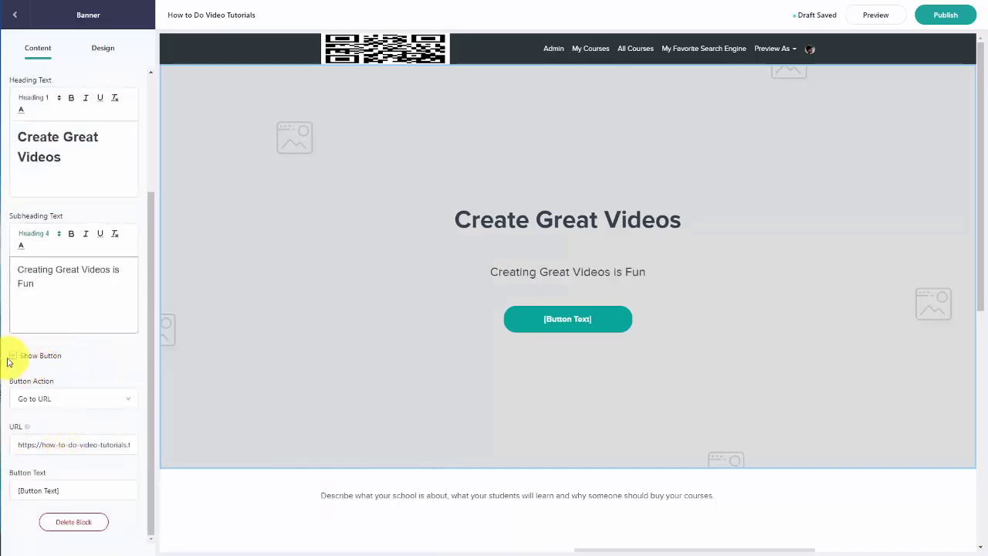
{"action": "left_click", "coordinate": [14, 356]}
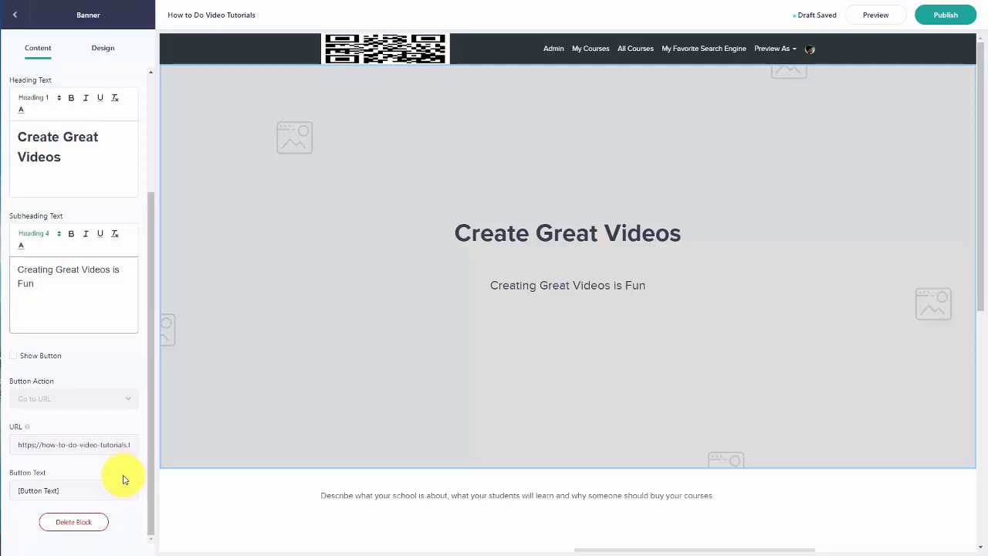
{"action": "left_click", "coordinate": [98, 525]}
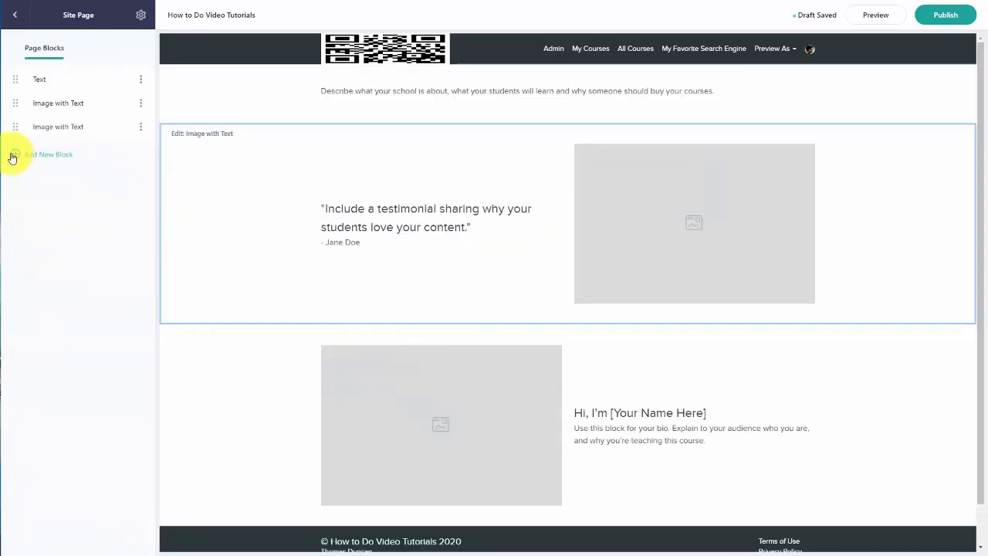
Step: Look at the list of block types for the page, then return to the pages list
{"action": "left_click", "coordinate": [15, 157]}
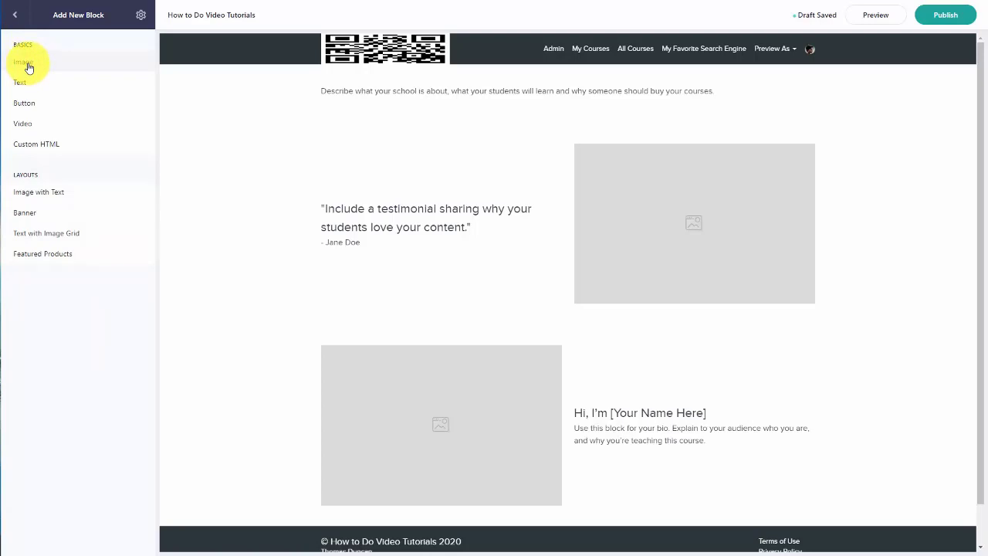
{"action": "left_click", "coordinate": [15, 17]}
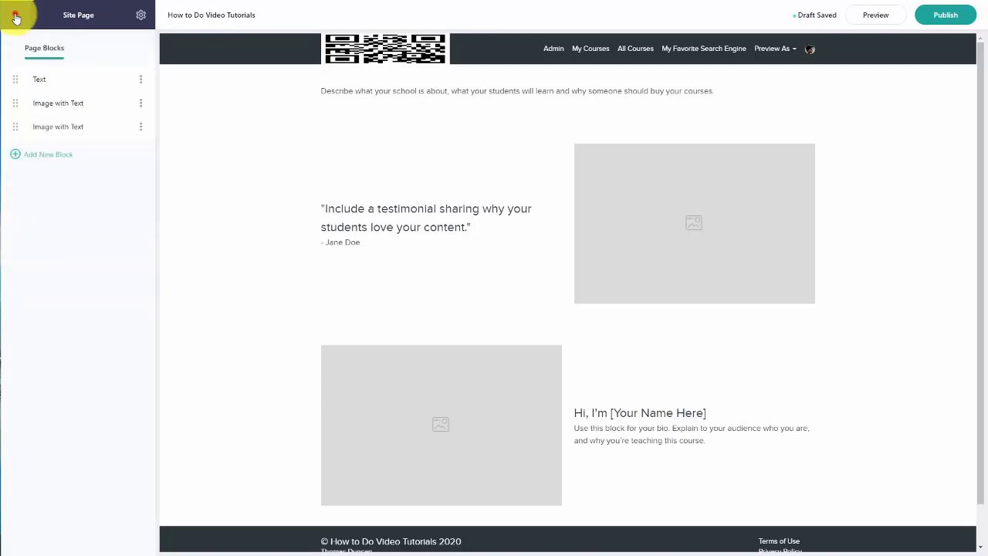
{"action": "left_click", "coordinate": [15, 17]}
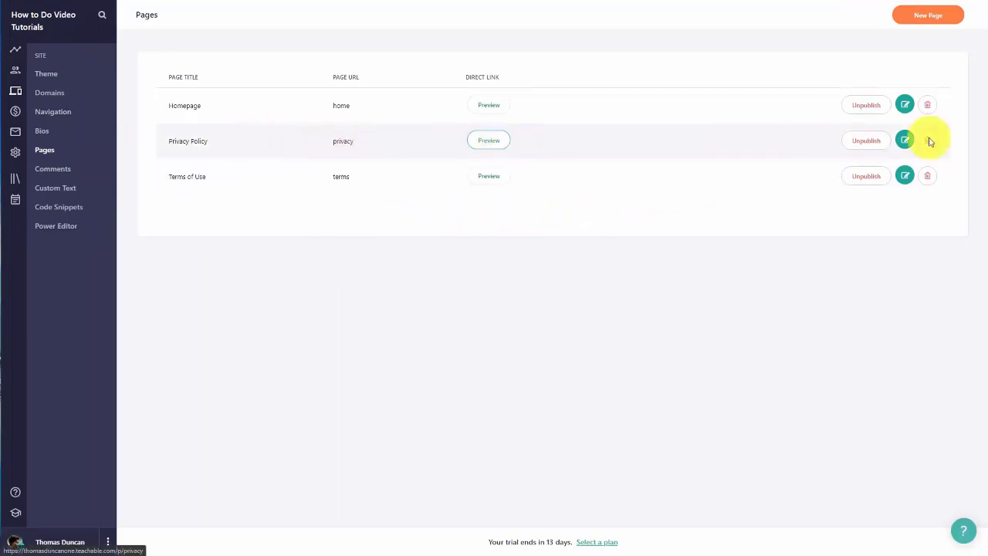
Step: Open the Privacy Policy page in the editor briefly, then preview the Terms of Use page
{"action": "left_click", "coordinate": [905, 142]}
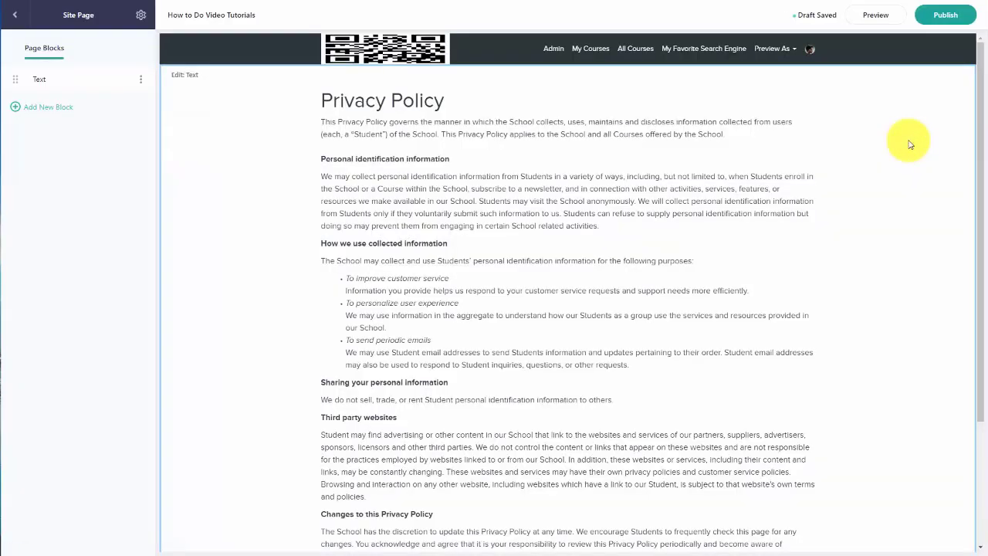
{"action": "left_click", "coordinate": [17, 20]}
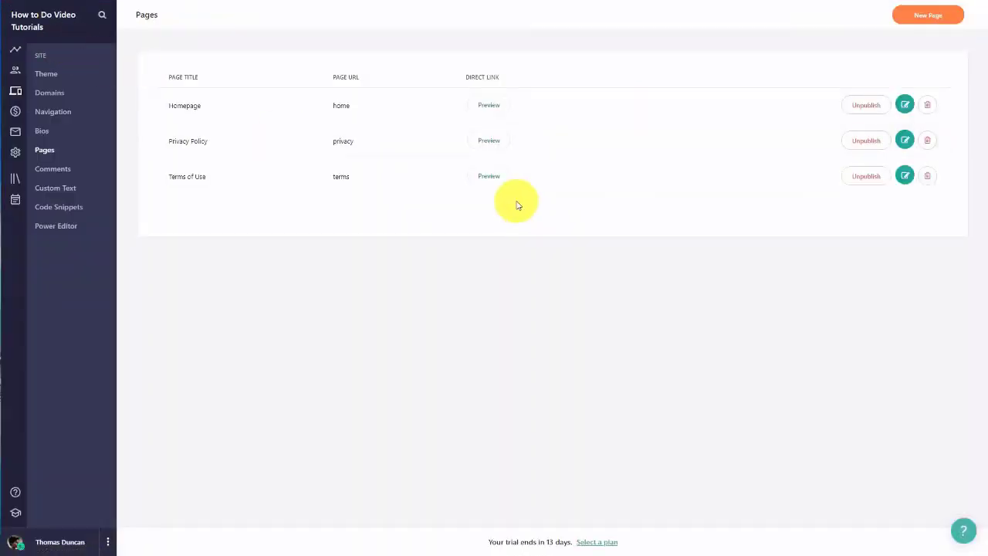
{"action": "left_click", "coordinate": [489, 176]}
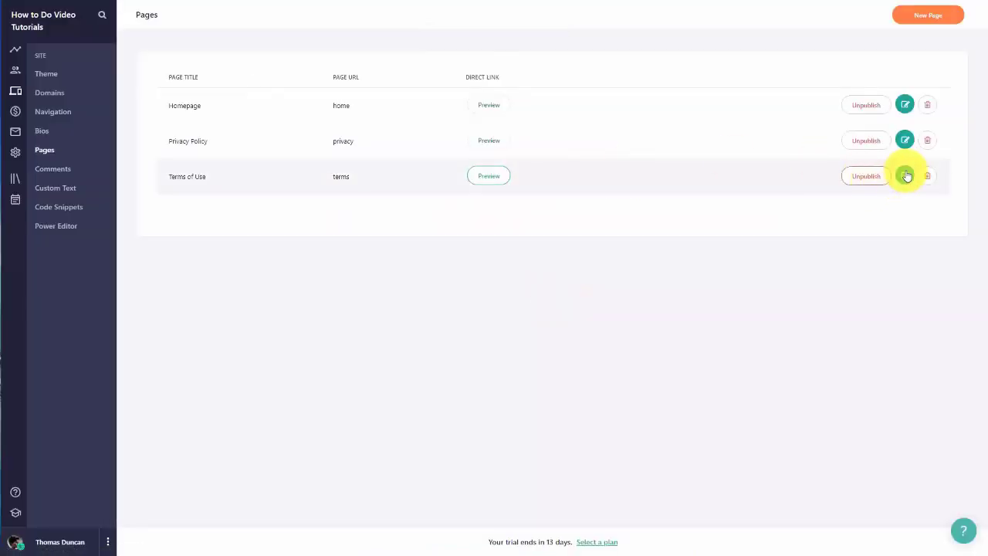
Step: Create the new How to Do Video Tutorials page and start adding a content block
{"action": "left_click", "coordinate": [905, 176]}
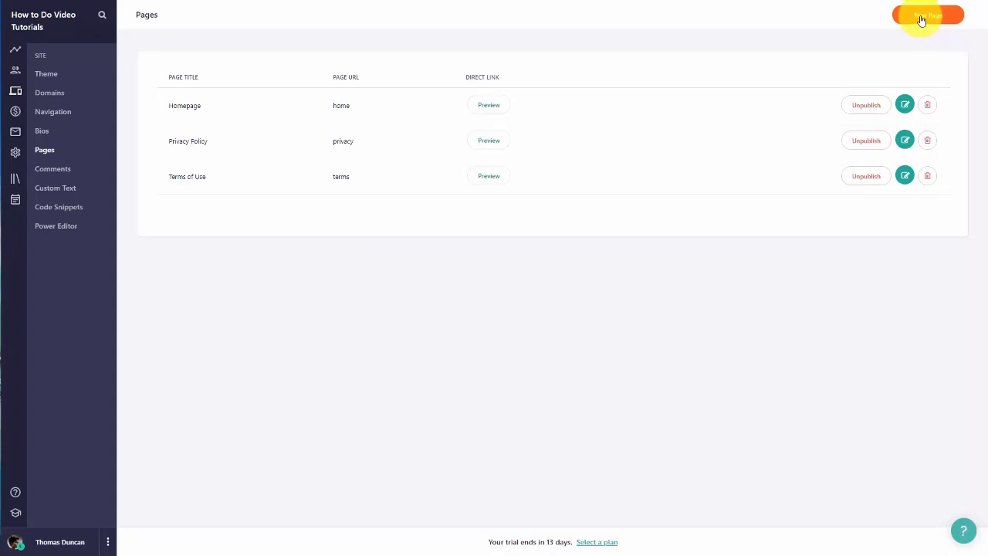
{"action": "left_click", "coordinate": [922, 16]}
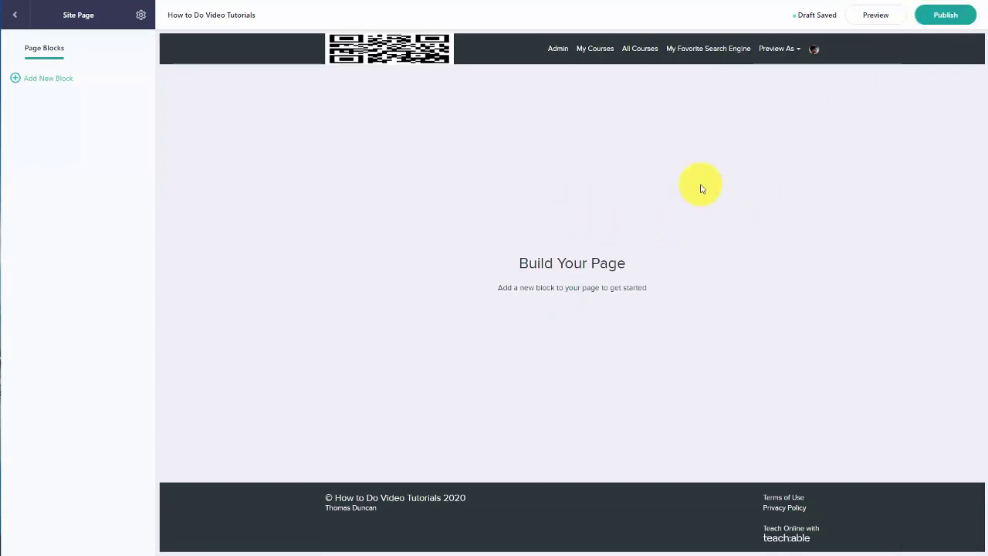
{"action": "left_click", "coordinate": [18, 81]}
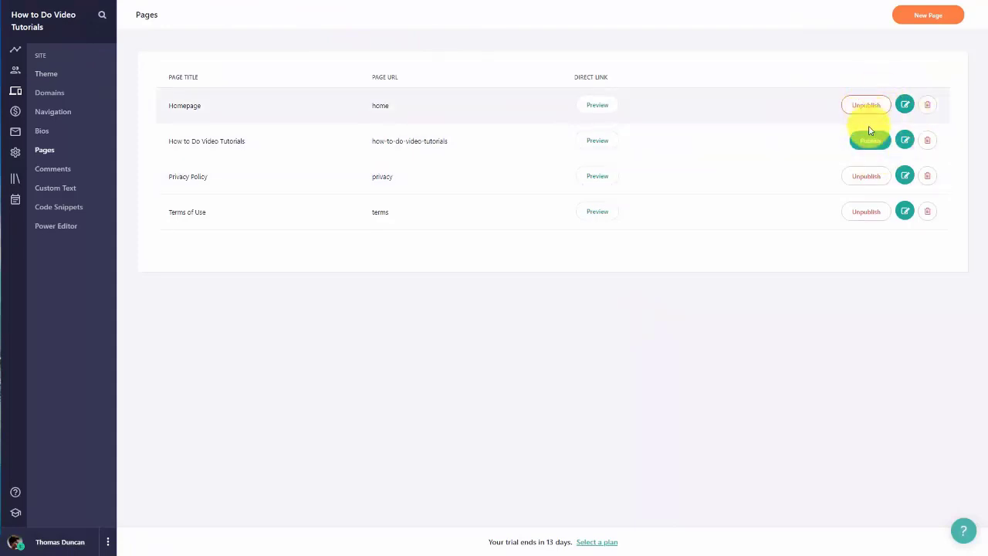
Step: Publish the How to Do Video Tutorials, Privacy Policy and Terms of Use pages
{"action": "left_click", "coordinate": [865, 177]}
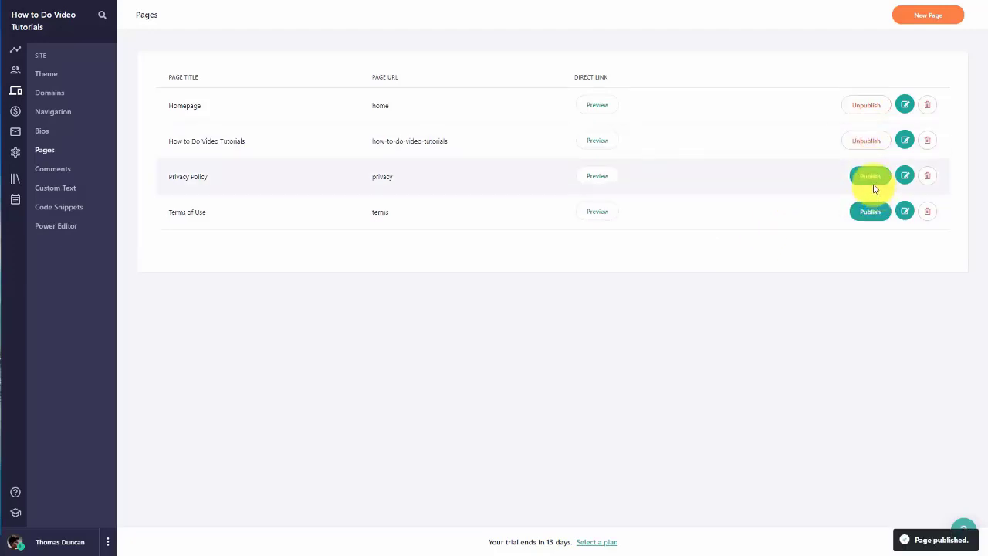
{"action": "left_click", "coordinate": [870, 176]}
{"action": "left_click", "coordinate": [866, 213]}
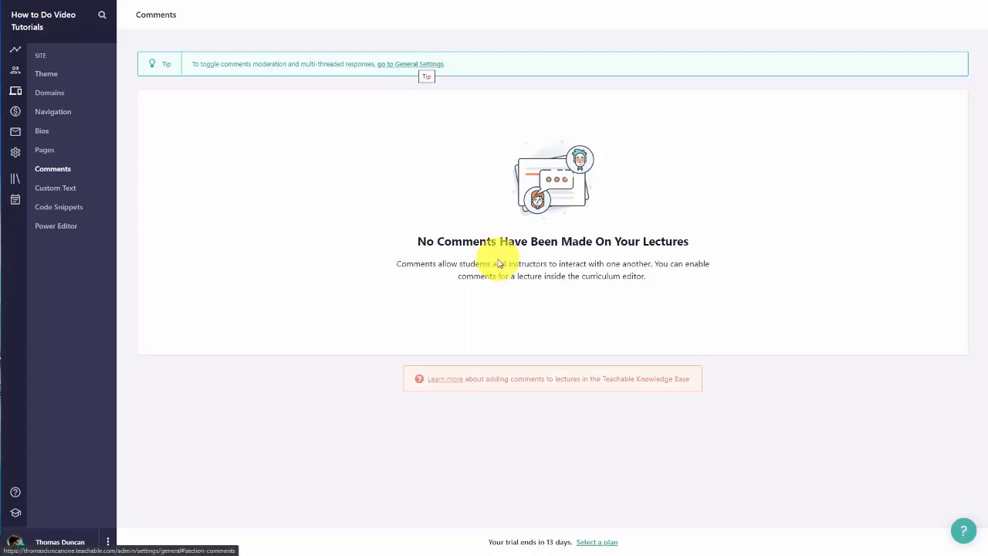
Step: Switch off comment attachments and multi-level threading, keep moderation off, and save the comment settings
{"action": "left_click", "coordinate": [410, 64]}
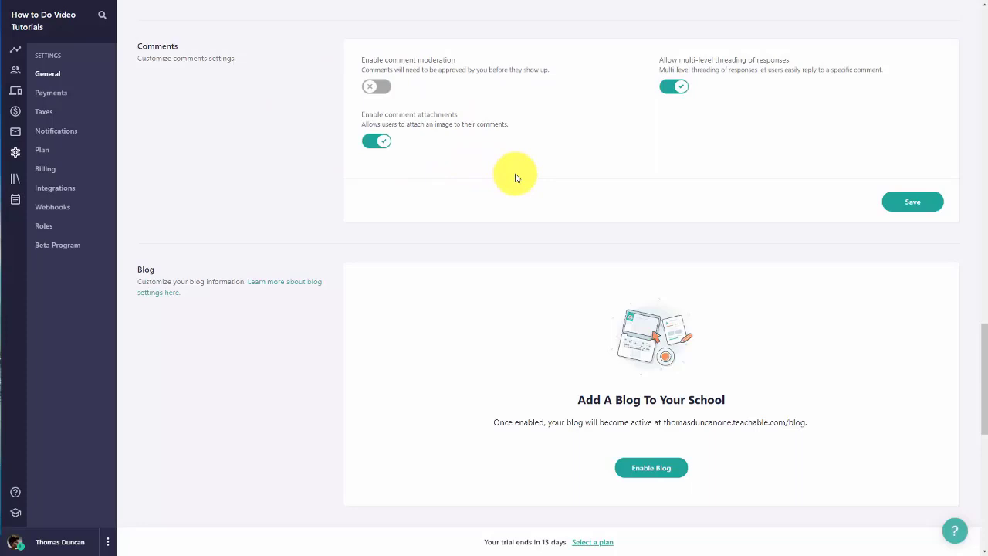
{"action": "left_click", "coordinate": [374, 144]}
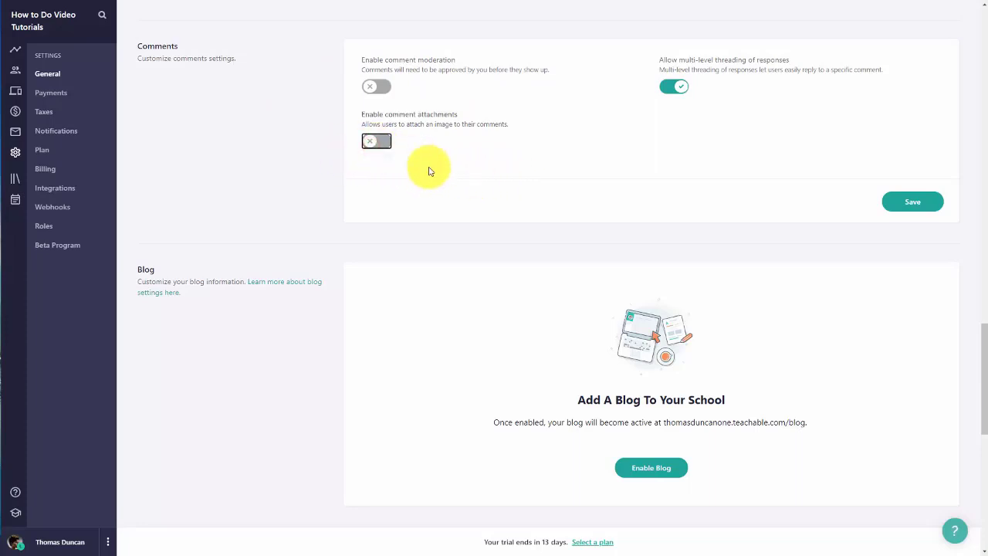
{"action": "left_click", "coordinate": [669, 88]}
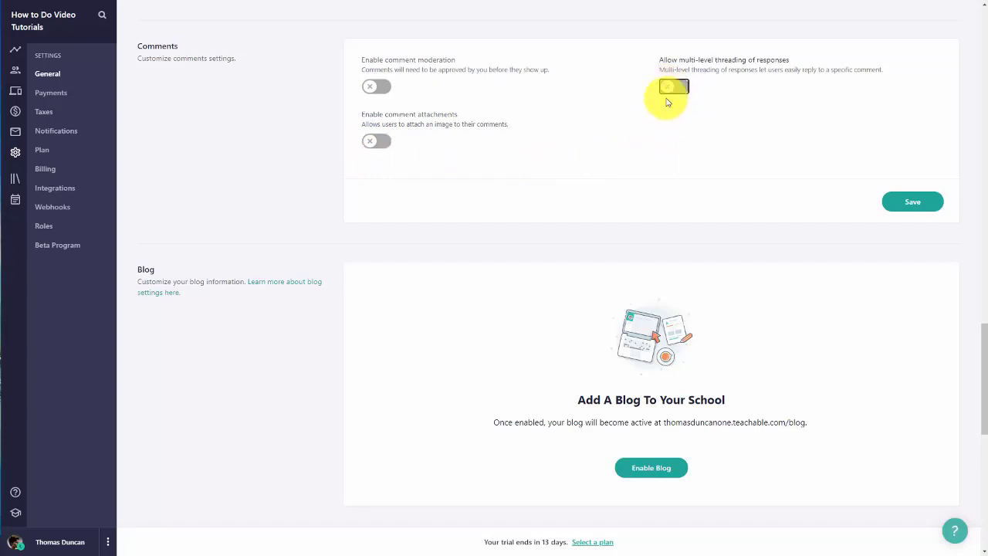
{"action": "left_click", "coordinate": [382, 96]}
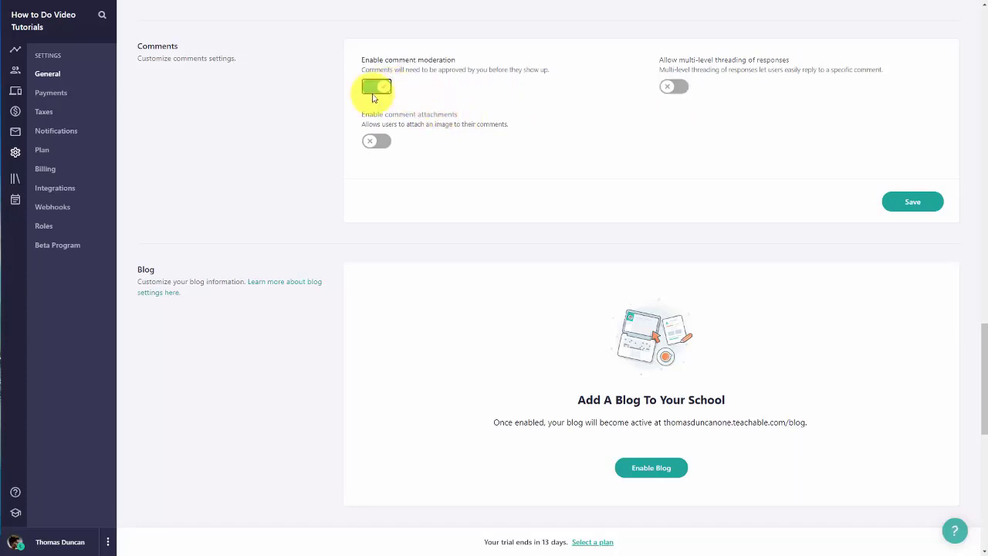
{"action": "left_click", "coordinate": [374, 92]}
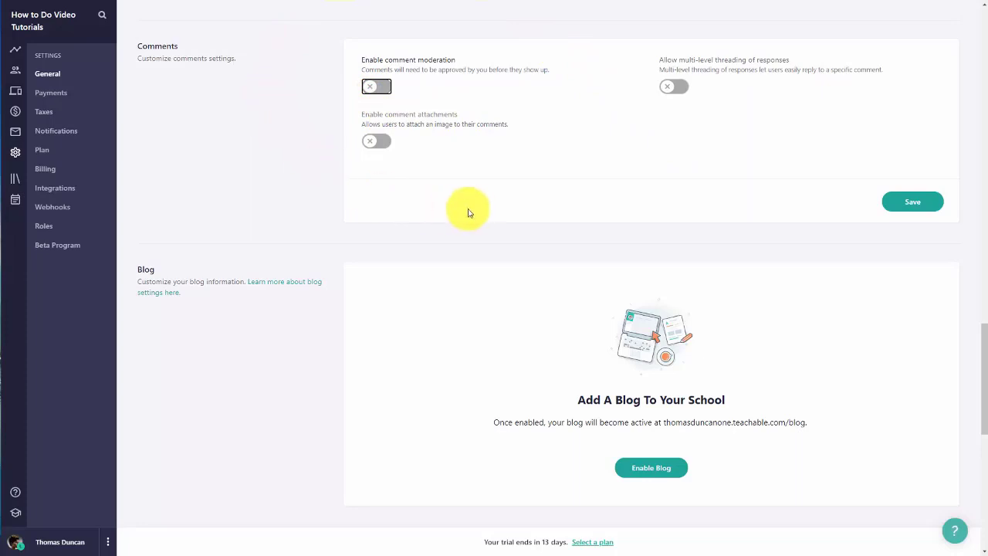
{"action": "left_click", "coordinate": [907, 203]}
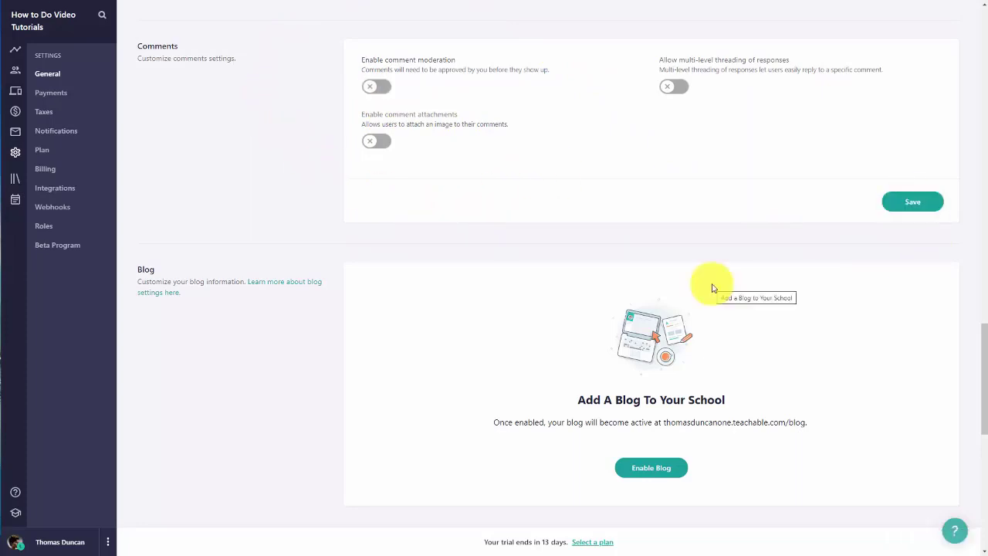
Step: Review the site Theme and scroll through the Custom Text labels in full screen
{"action": "left_click", "coordinate": [16, 93]}
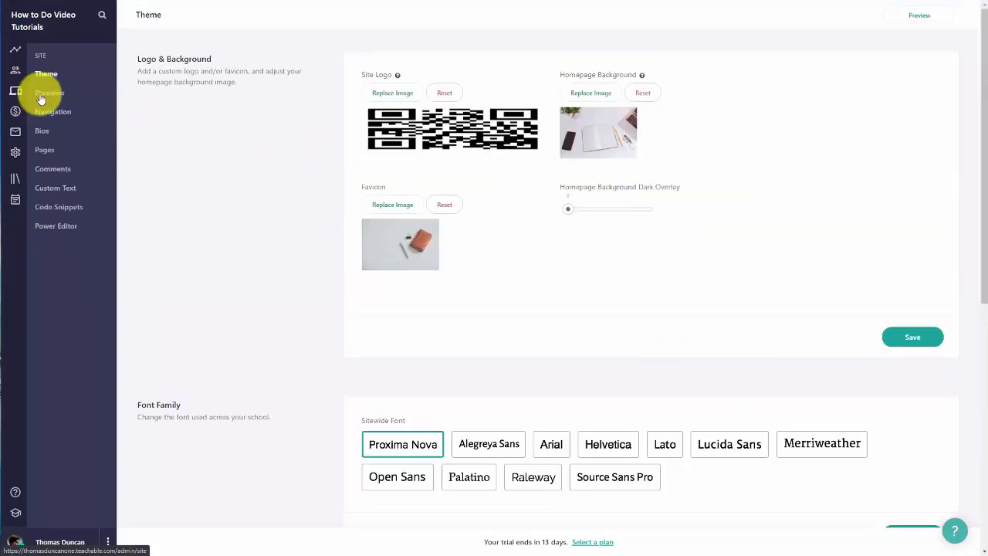
{"action": "left_click", "coordinate": [60, 193]}
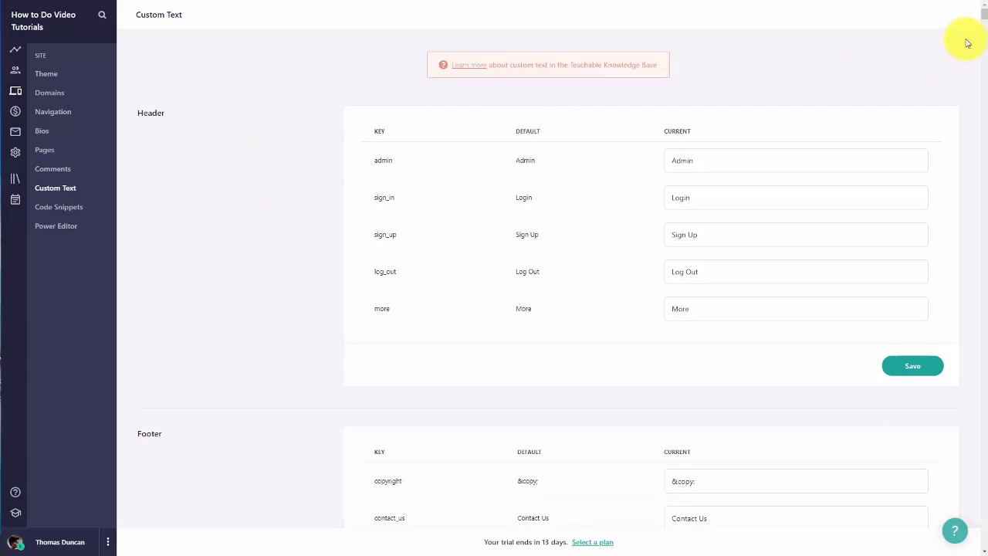
{"action": "key", "text": "F11"}
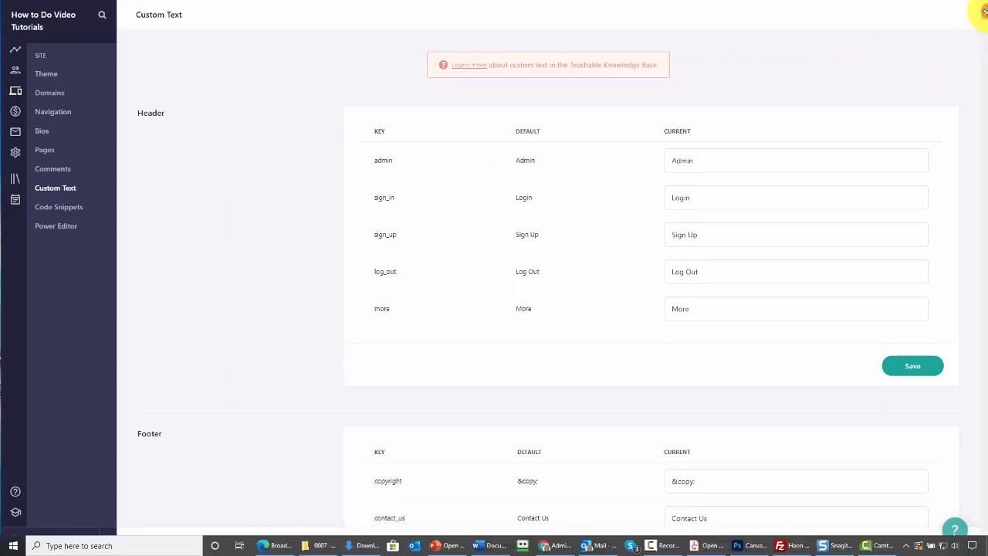
{"action": "left_click_drag", "start_coordinate": [985, 19], "coordinate": [985, 113]}
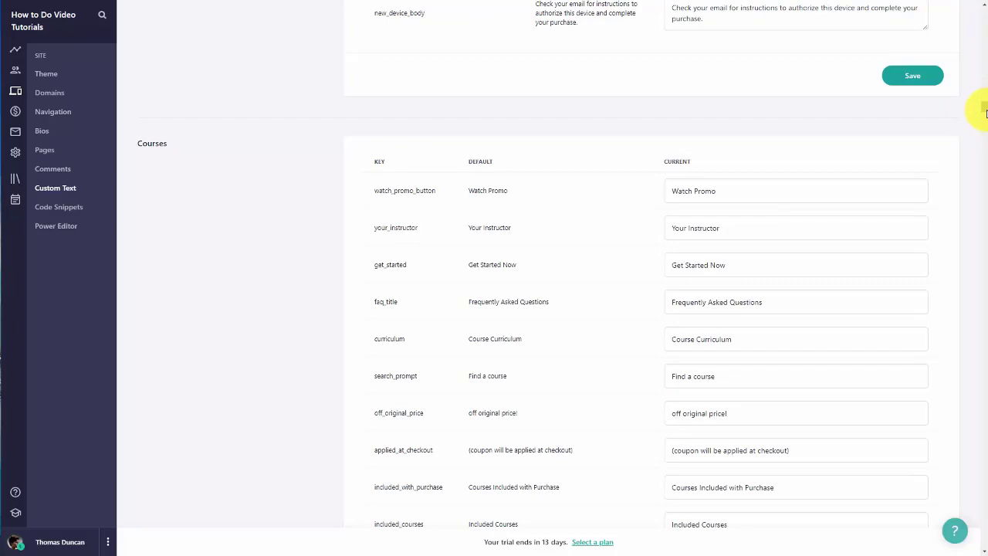
{"action": "left_click_drag", "start_coordinate": [985, 112], "coordinate": [979, 222]}
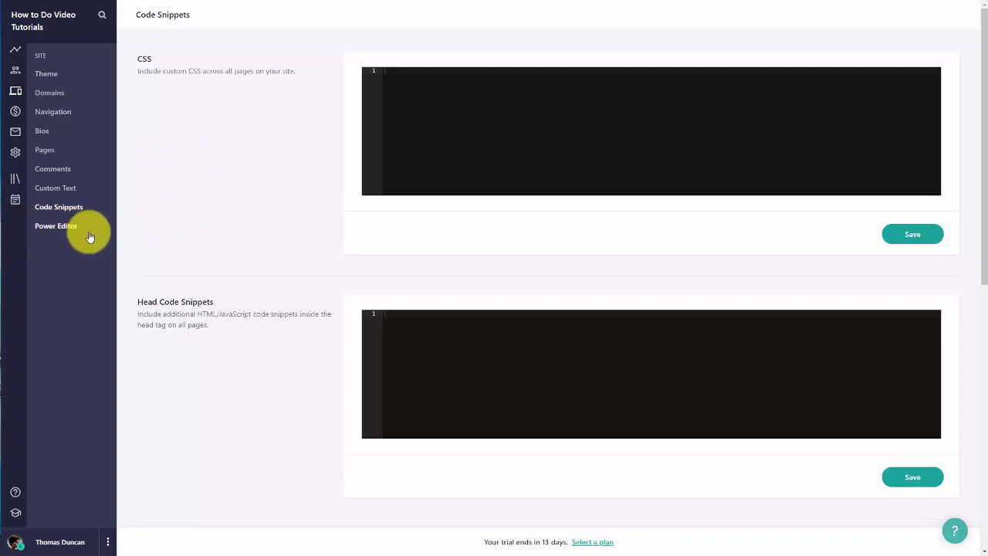
Step: Open the Power Editor, which turns out to require a Business plan
{"action": "left_click", "coordinate": [57, 226]}
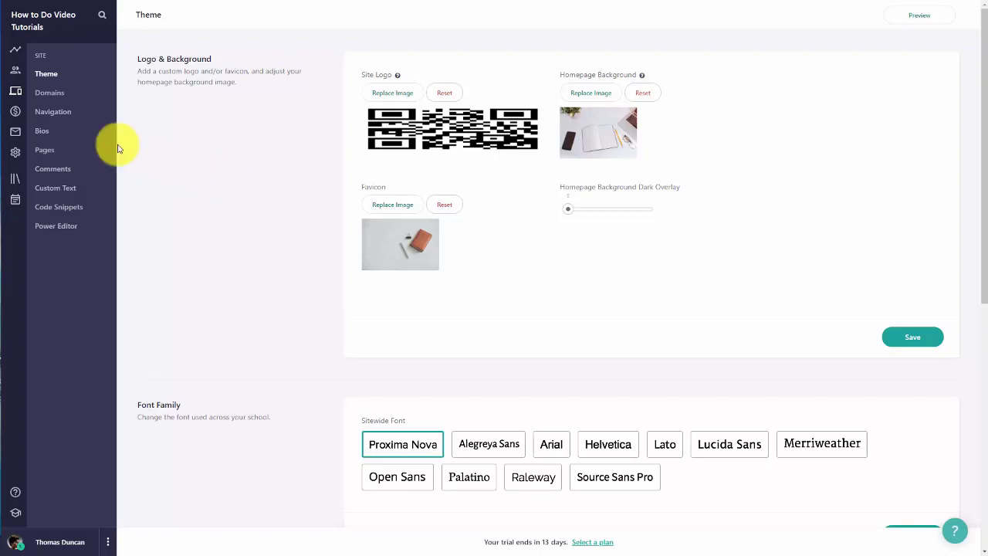
Step: Browse the Students, Owners and Authors user lists, dismissing the Add Owner form
{"action": "left_click", "coordinate": [14, 53]}
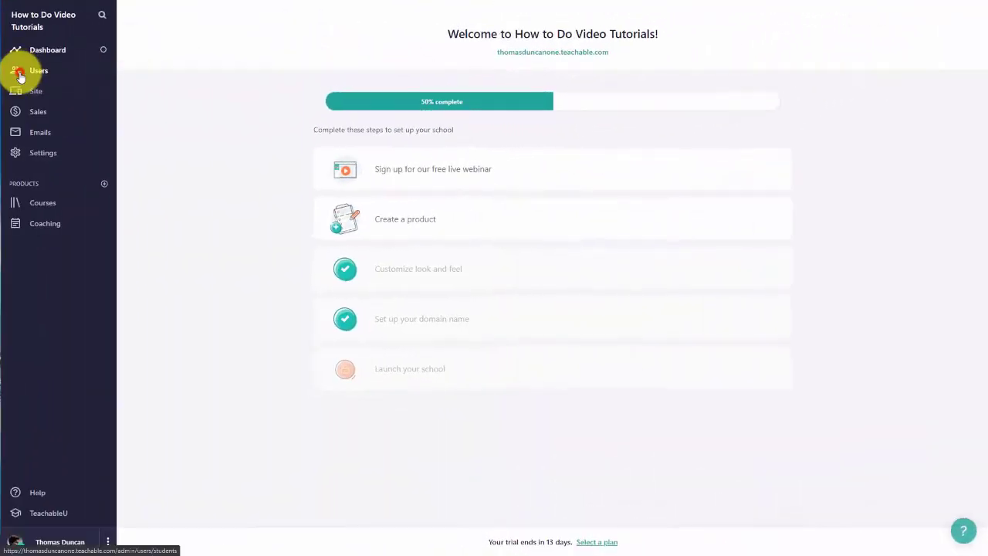
{"action": "left_click", "coordinate": [20, 75]}
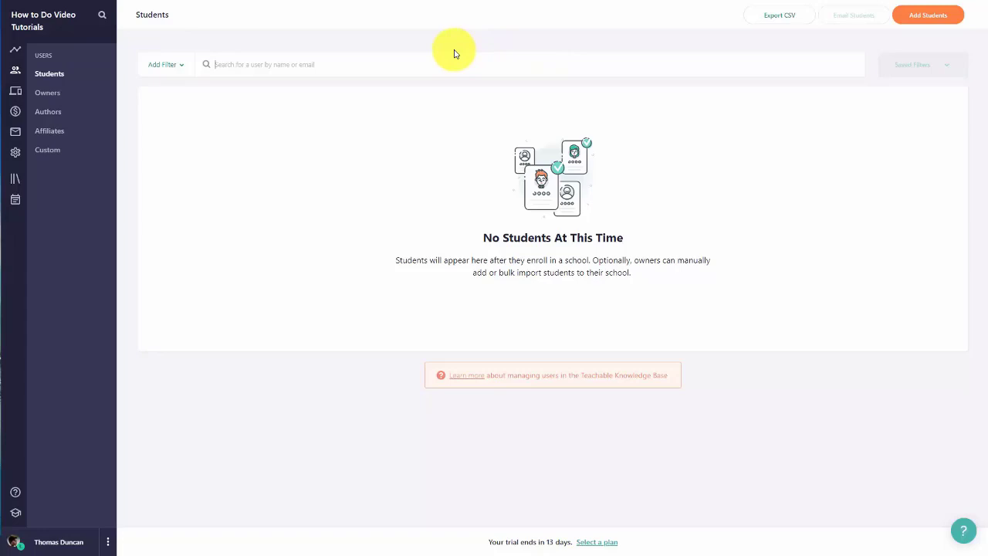
{"action": "left_click", "coordinate": [55, 100]}
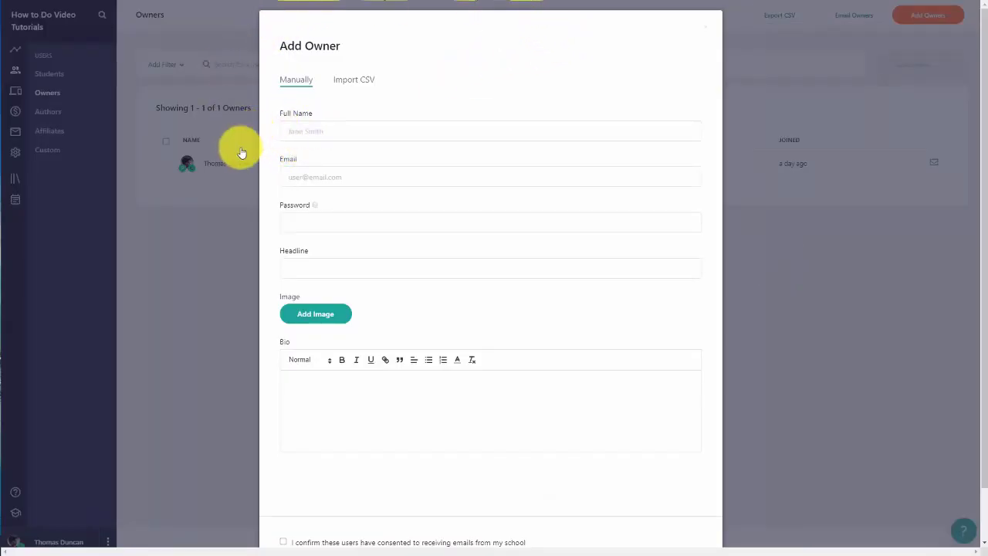
{"action": "key", "text": "Escape"}
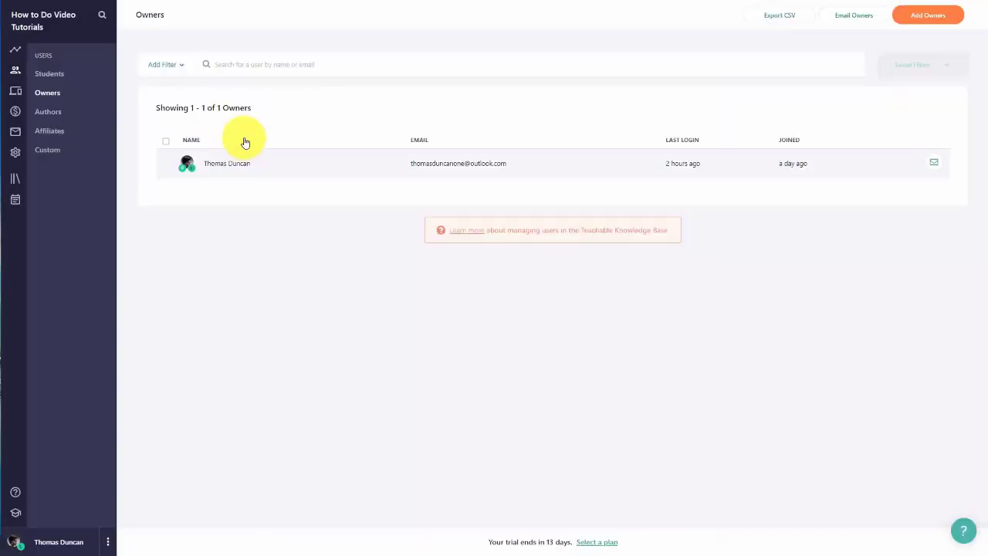
{"action": "left_click", "coordinate": [48, 112]}
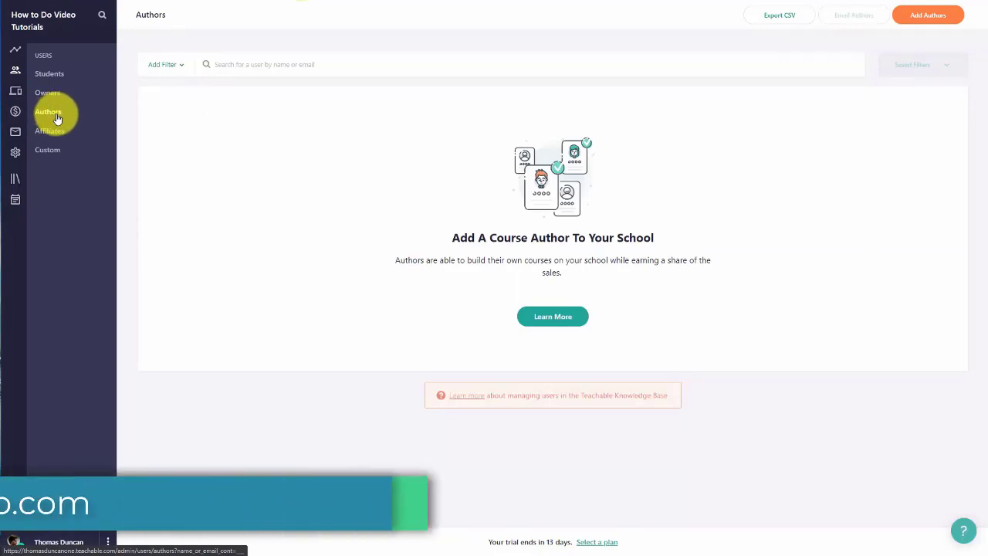
Step: Open and close the Add Author form, then check the Affiliates and Custom user roles pages
{"action": "left_click", "coordinate": [920, 20]}
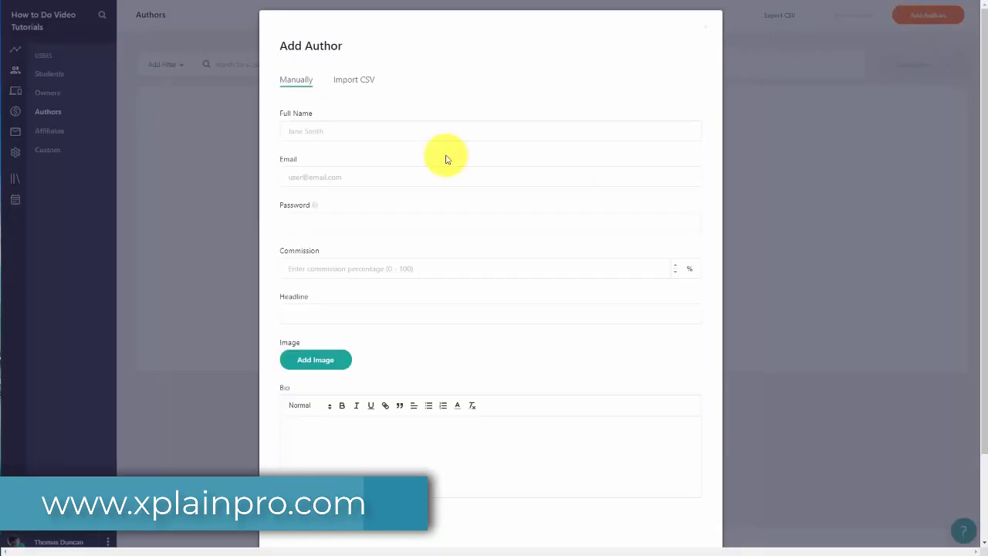
{"action": "left_click", "coordinate": [825, 8]}
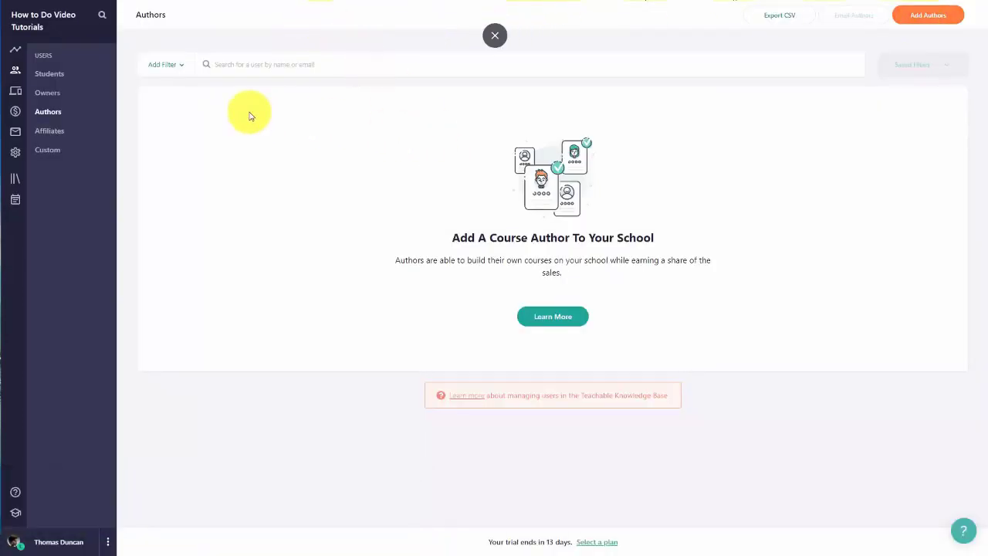
{"action": "left_click", "coordinate": [50, 136]}
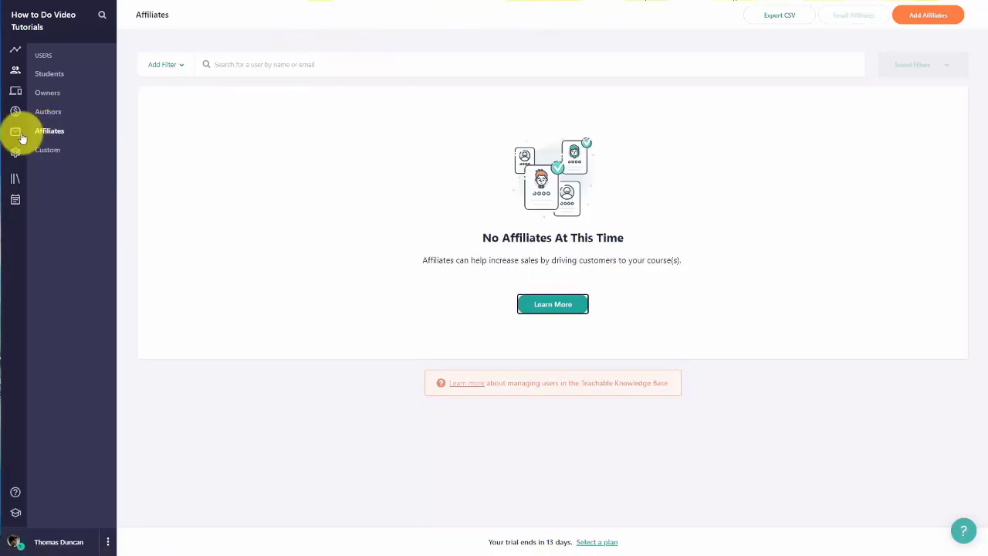
{"action": "left_click", "coordinate": [47, 150]}
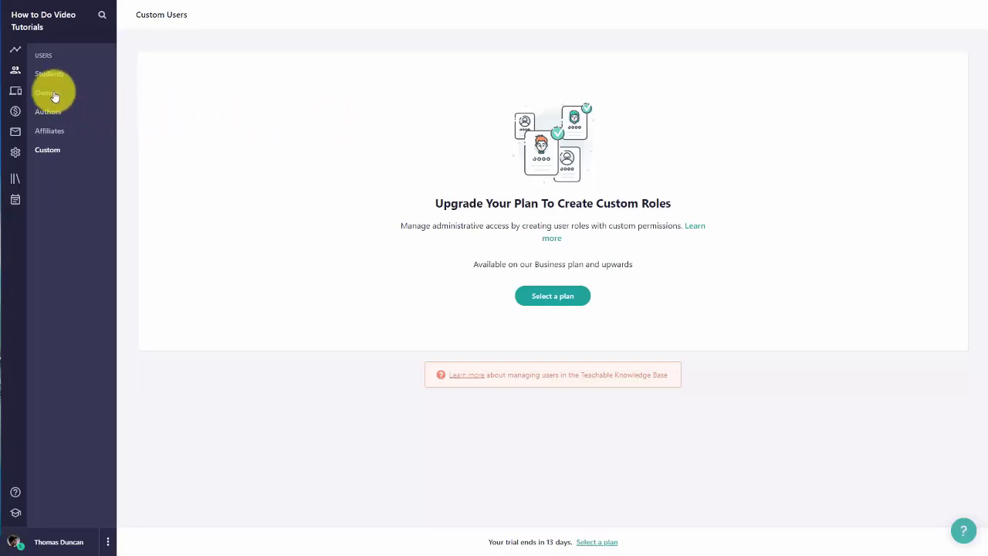
Step: Review the Statements, daily/monthly Sales and Upsells reports, then move to Emails
{"action": "left_click", "coordinate": [16, 114]}
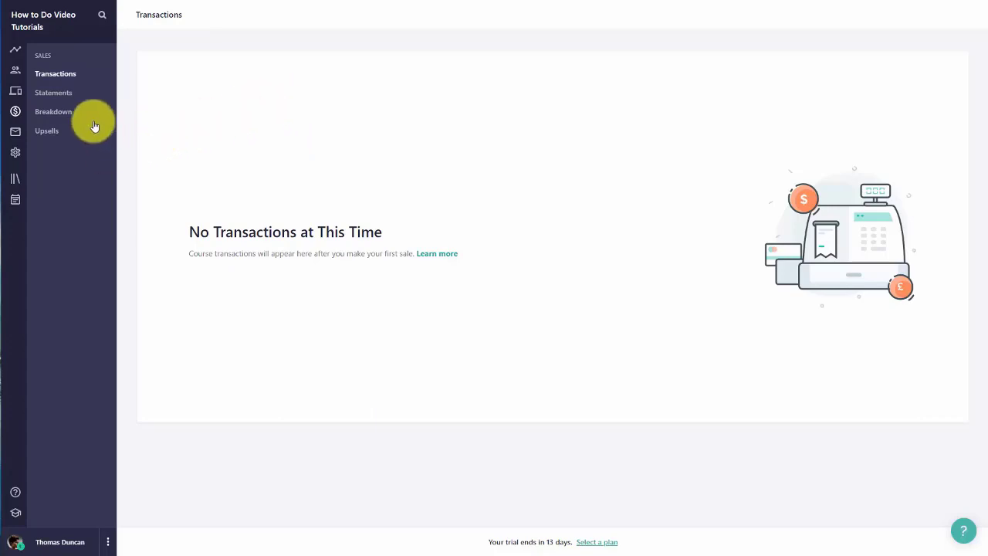
{"action": "left_click", "coordinate": [65, 93]}
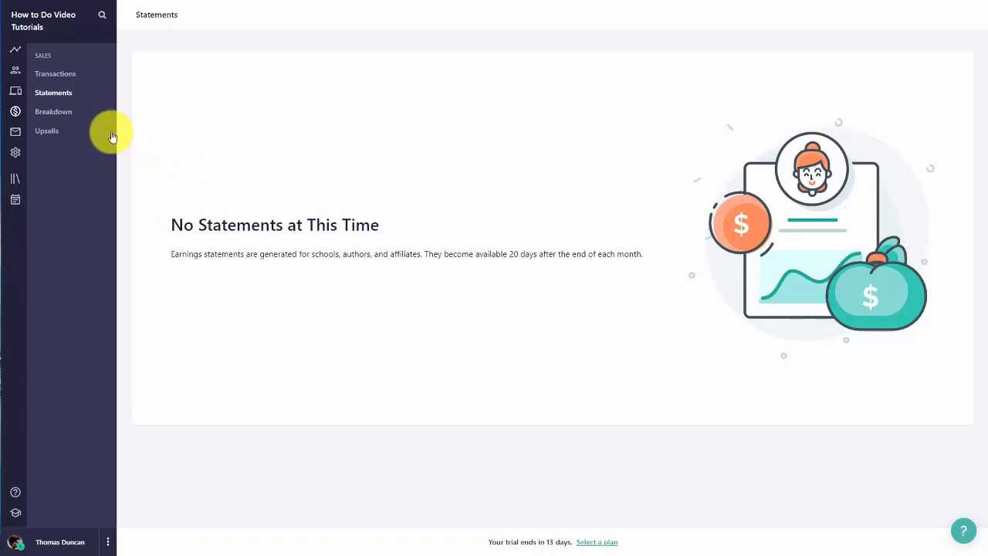
{"action": "left_click", "coordinate": [68, 115]}
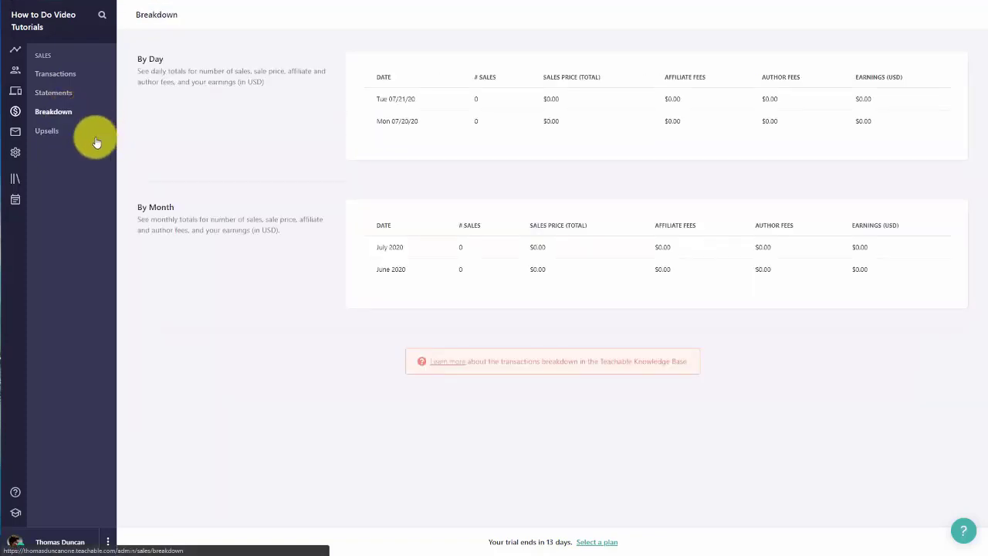
{"action": "left_click", "coordinate": [96, 132]}
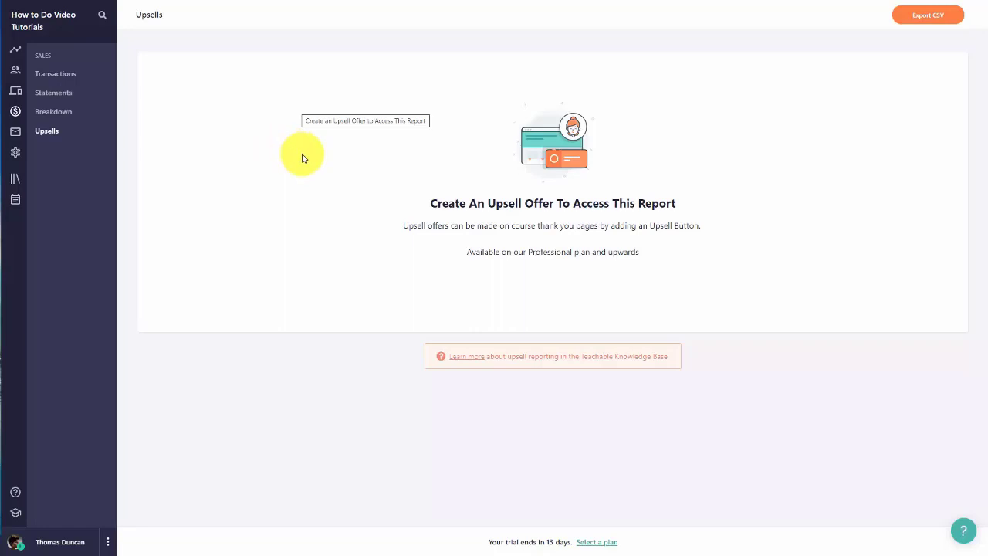
{"action": "left_click", "coordinate": [16, 134]}
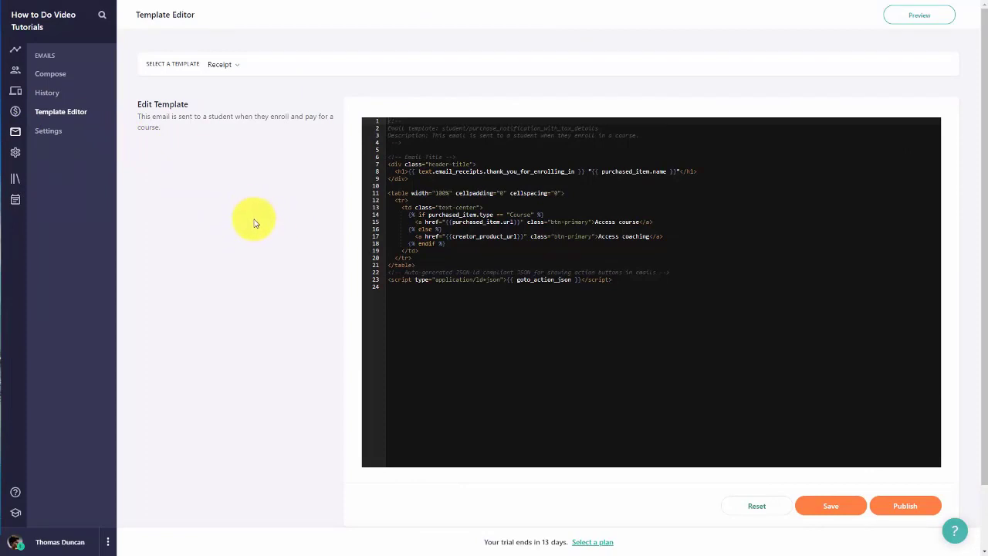
Step: Select the Receipt email template and preview how the receipt email looks
{"action": "left_click", "coordinate": [237, 67]}
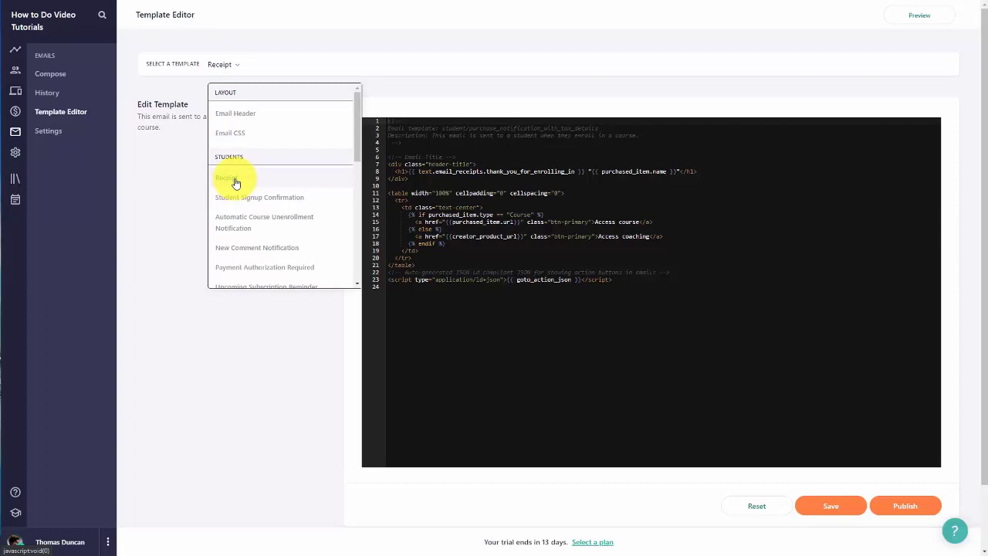
{"action": "left_click", "coordinate": [236, 183]}
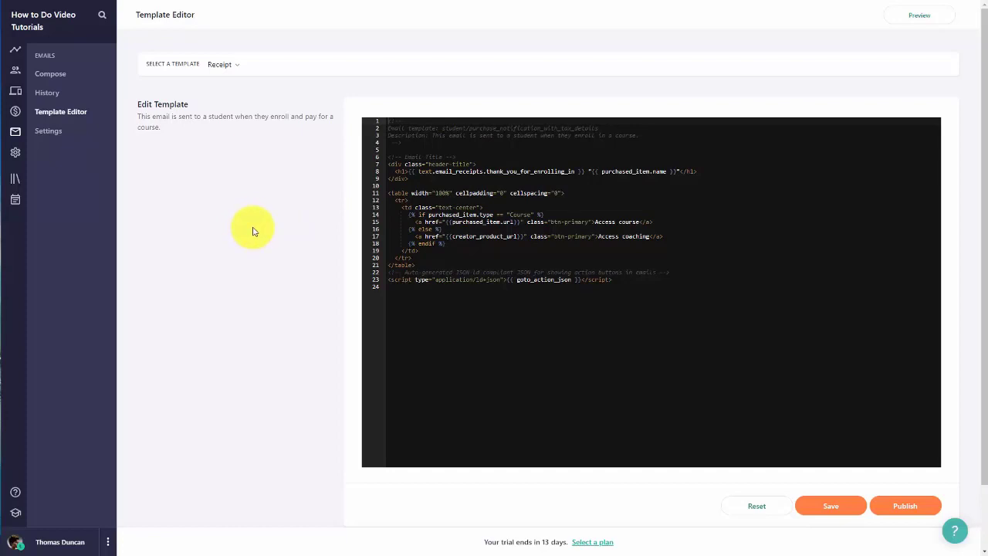
{"action": "left_click", "coordinate": [908, 17]}
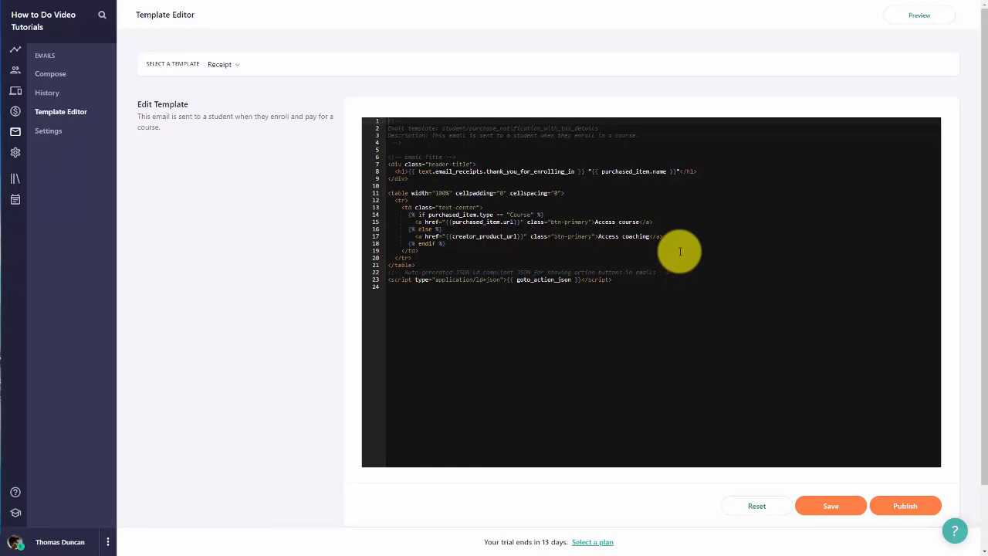
Step: Paste a centered 'We appreciate Your Business!' line below the Receipt title, save, and preview
{"action": "left_click", "coordinate": [704, 171]}
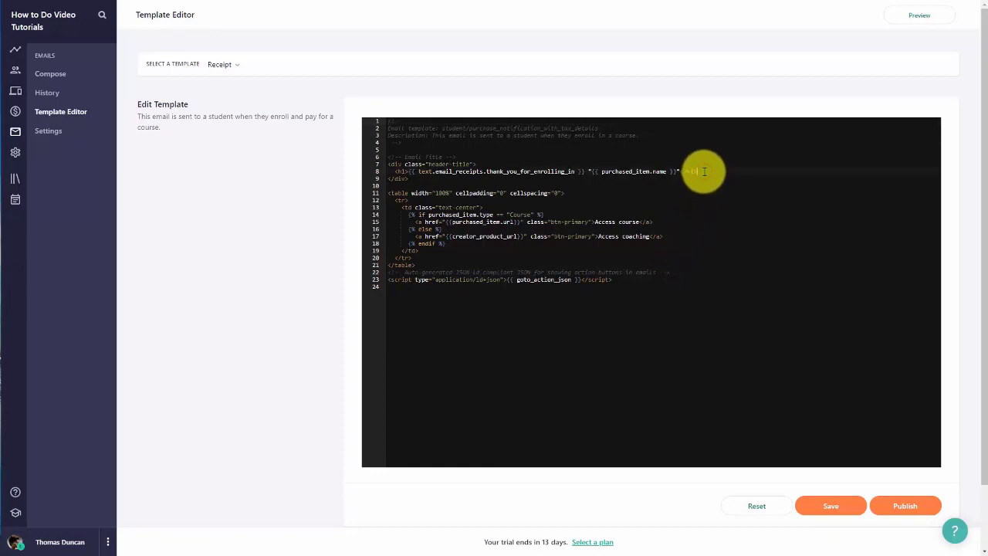
{"action": "key", "text": "Return"}
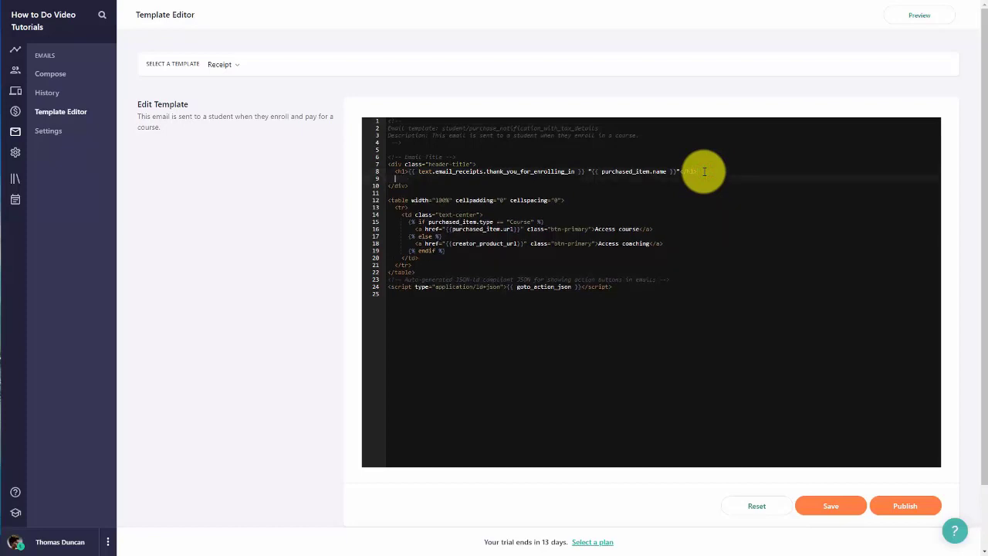
{"action": "type", "text": "<center>We appreciate Your Business!</center>"}
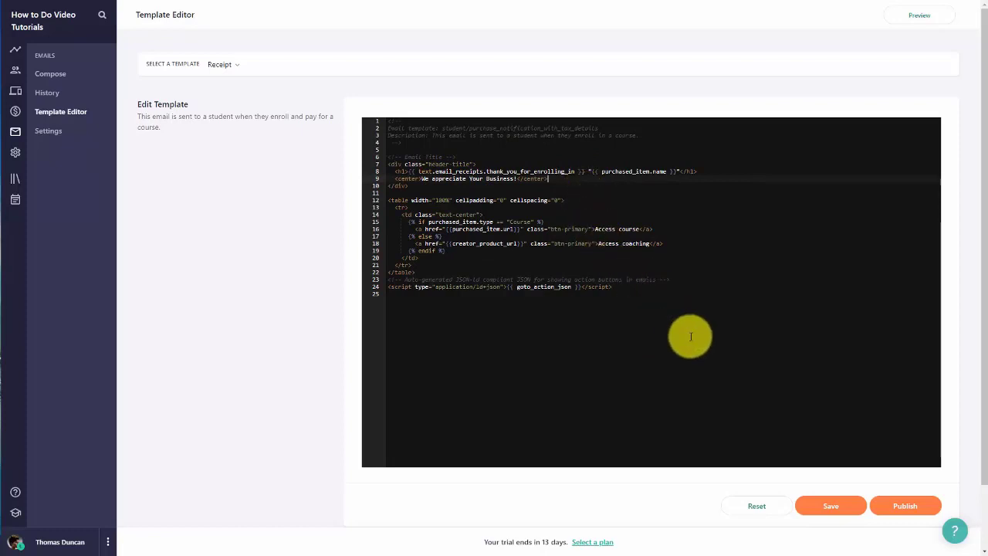
{"action": "left_click", "coordinate": [824, 511]}
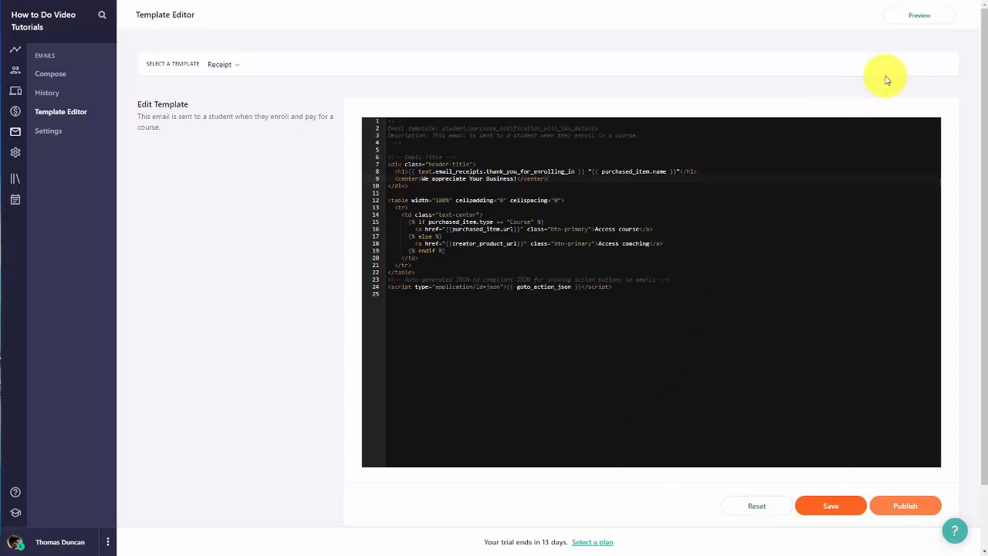
{"action": "left_click", "coordinate": [918, 17]}
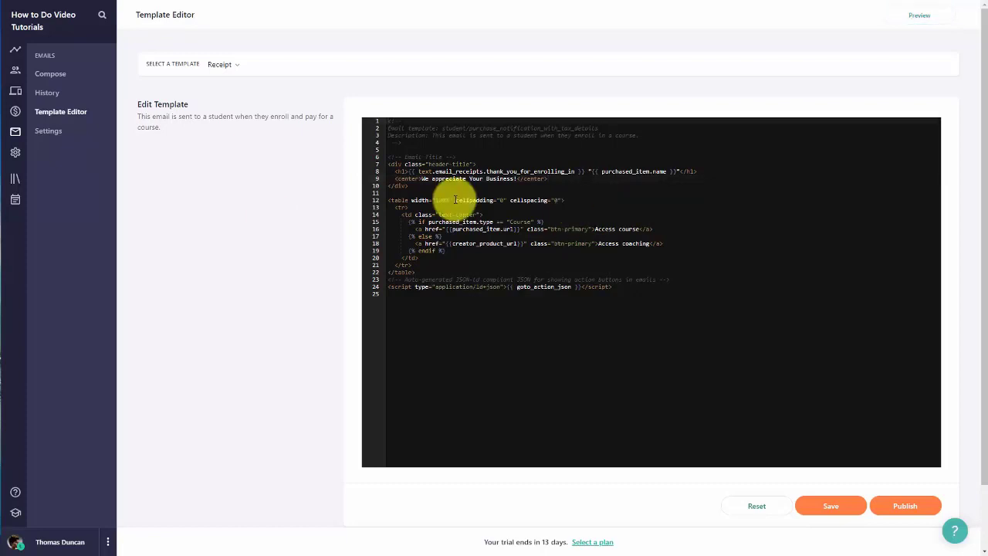
{"action": "left_click", "coordinate": [50, 132]}
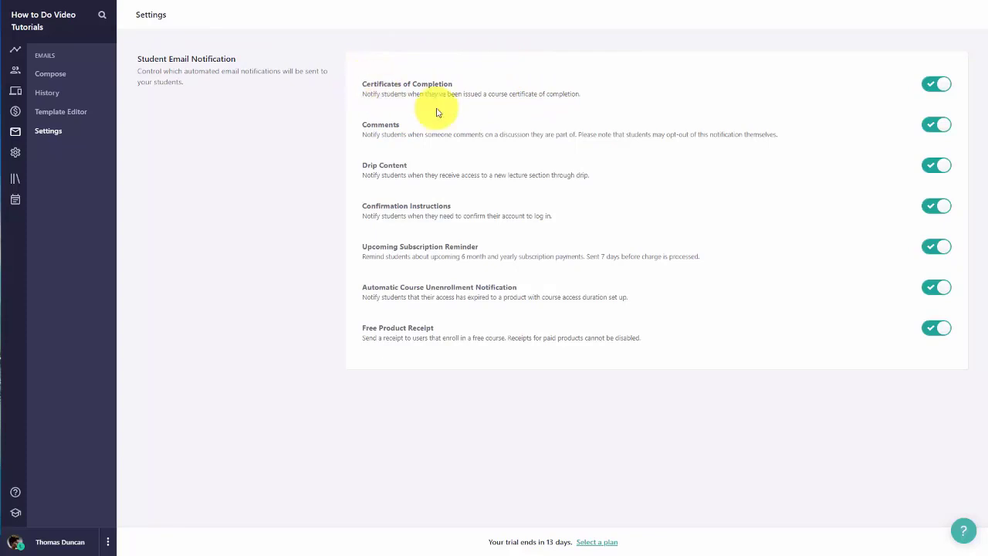
{"action": "left_click", "coordinate": [930, 87]}
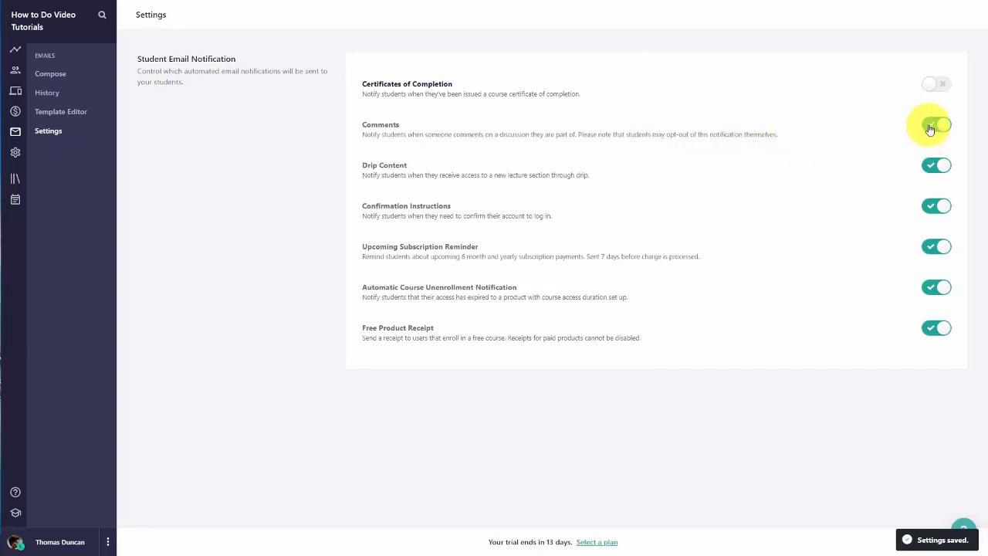
{"action": "left_click", "coordinate": [929, 169]}
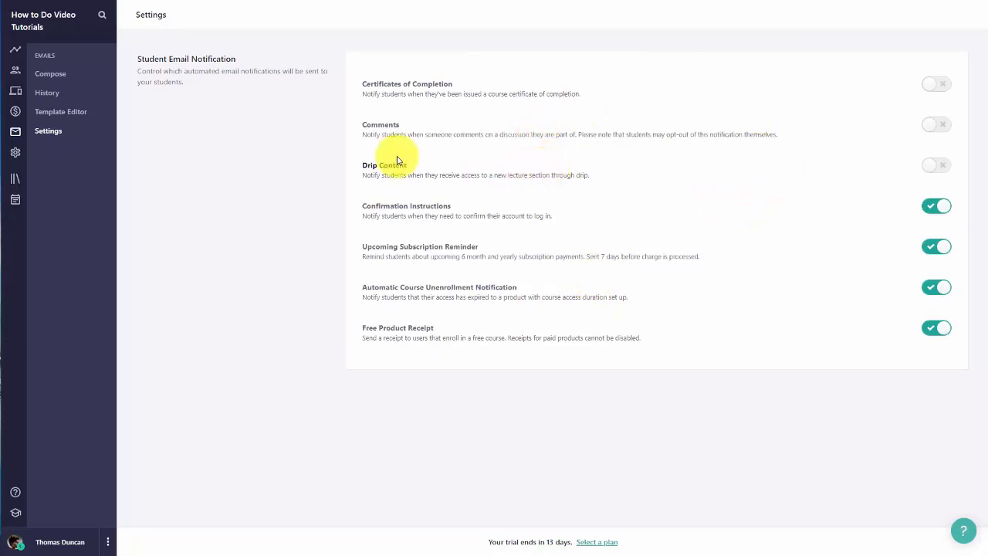
{"action": "left_click", "coordinate": [72, 112]}
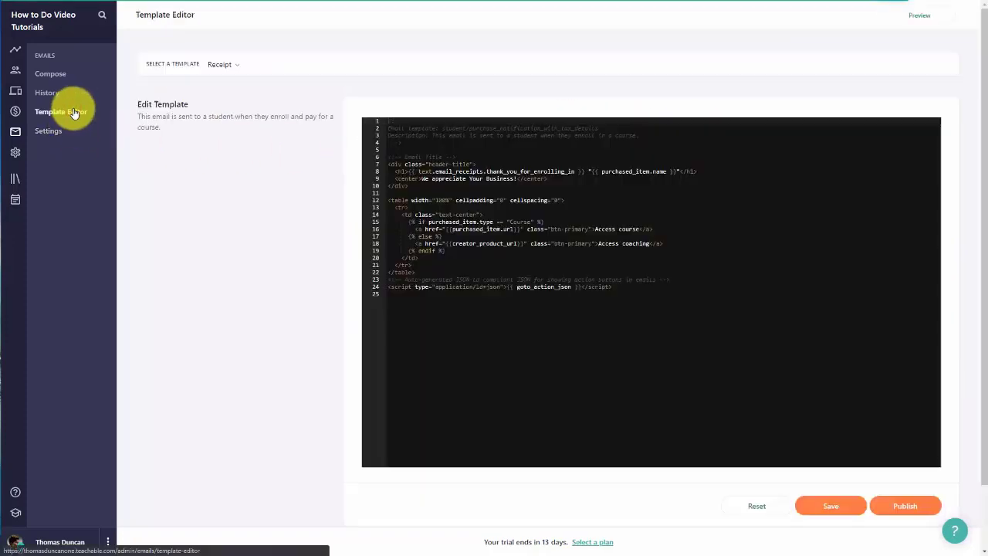
{"action": "left_click", "coordinate": [233, 68]}
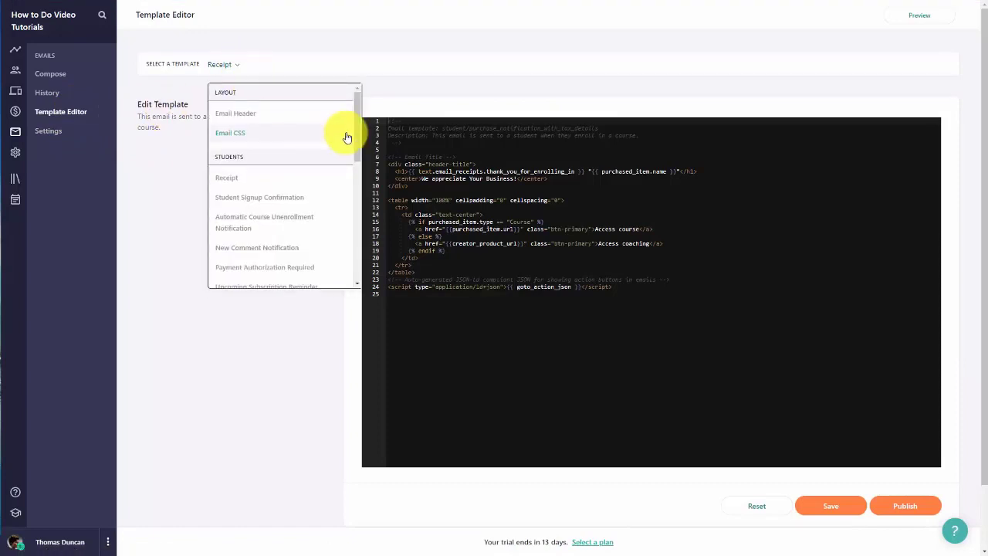
{"action": "left_click_drag", "start_coordinate": [354, 126], "coordinate": [352, 209]}
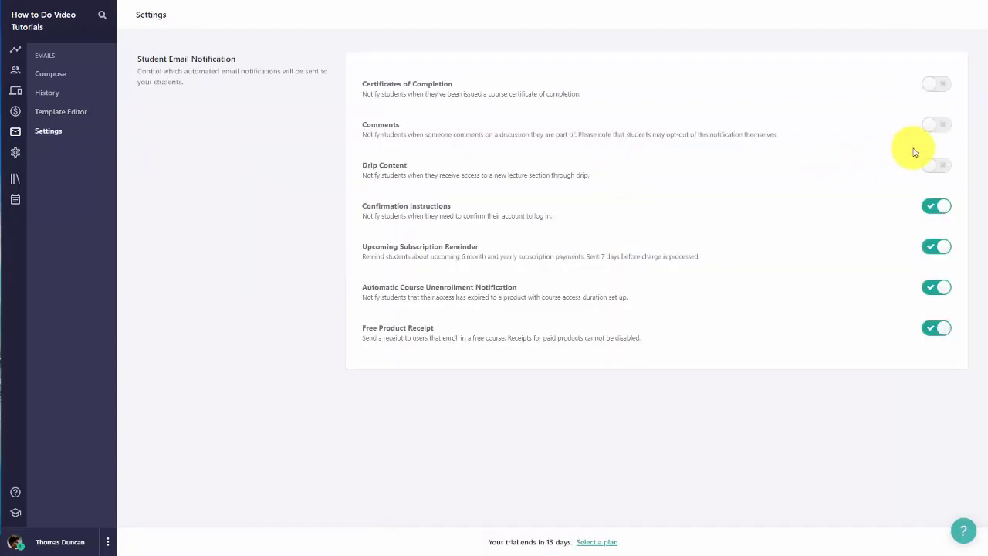
{"action": "left_click", "coordinate": [937, 166]}
{"action": "left_click", "coordinate": [944, 125]}
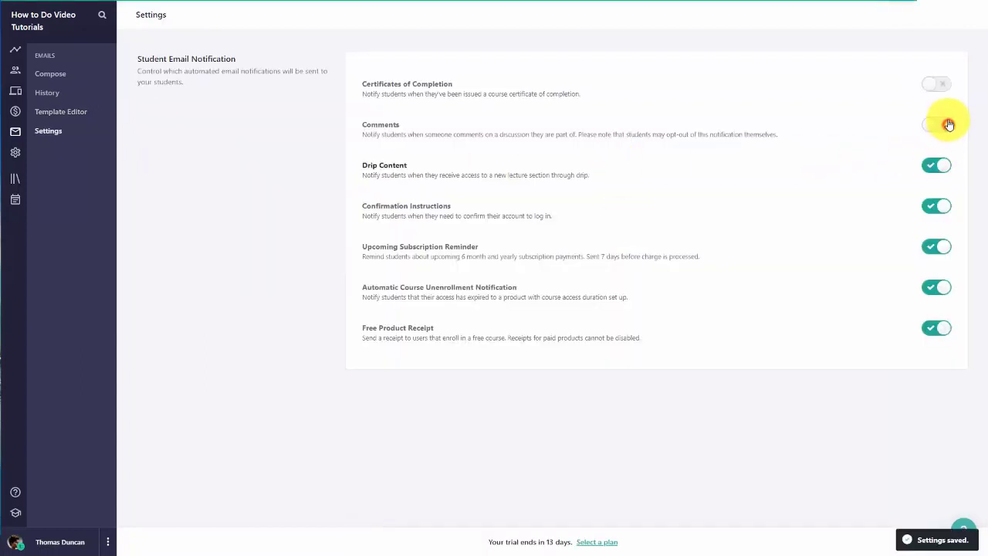
{"action": "left_click", "coordinate": [945, 85]}
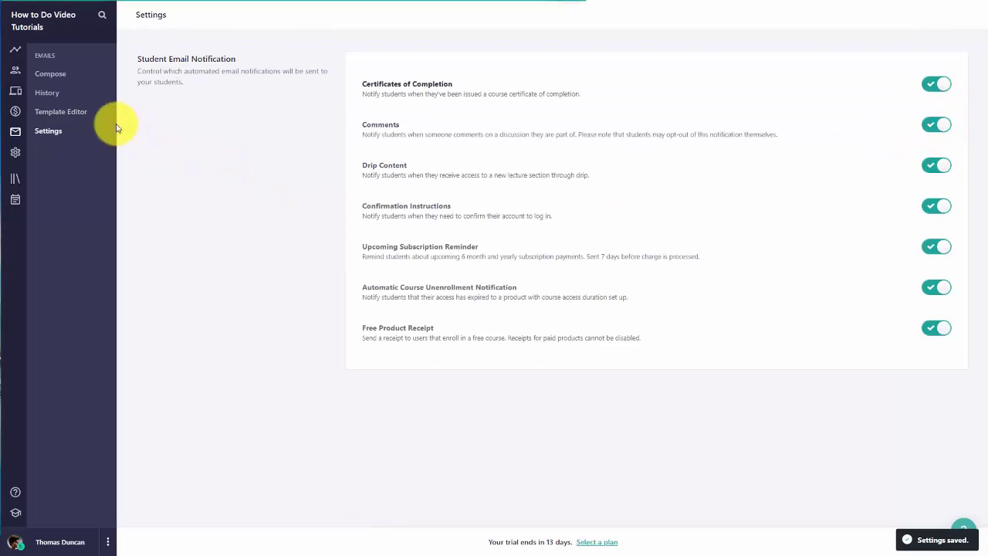
{"action": "left_click", "coordinate": [78, 113]}
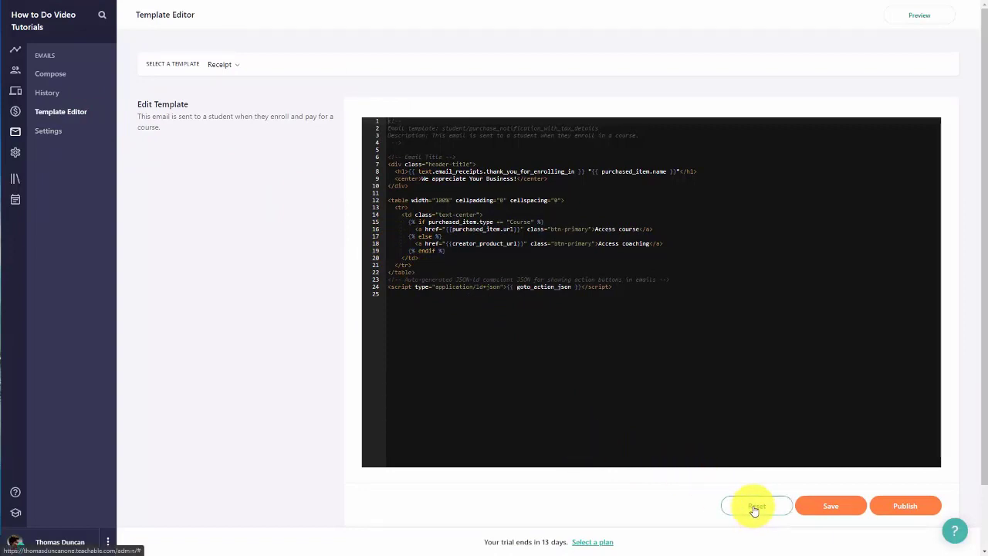
Step: Reset the Receipt email template to its default code and preview the restored email
{"action": "left_click", "coordinate": [754, 507]}
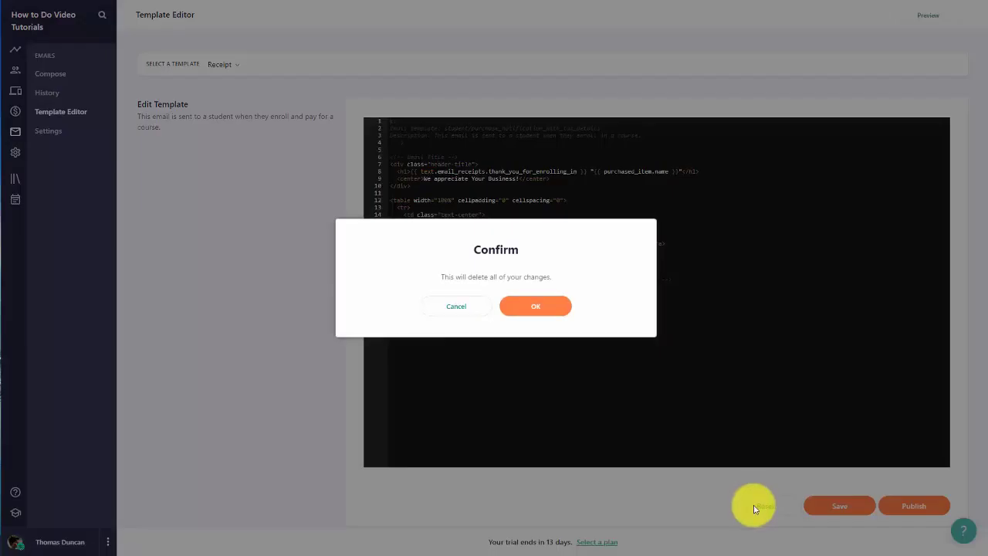
{"action": "left_click", "coordinate": [543, 309]}
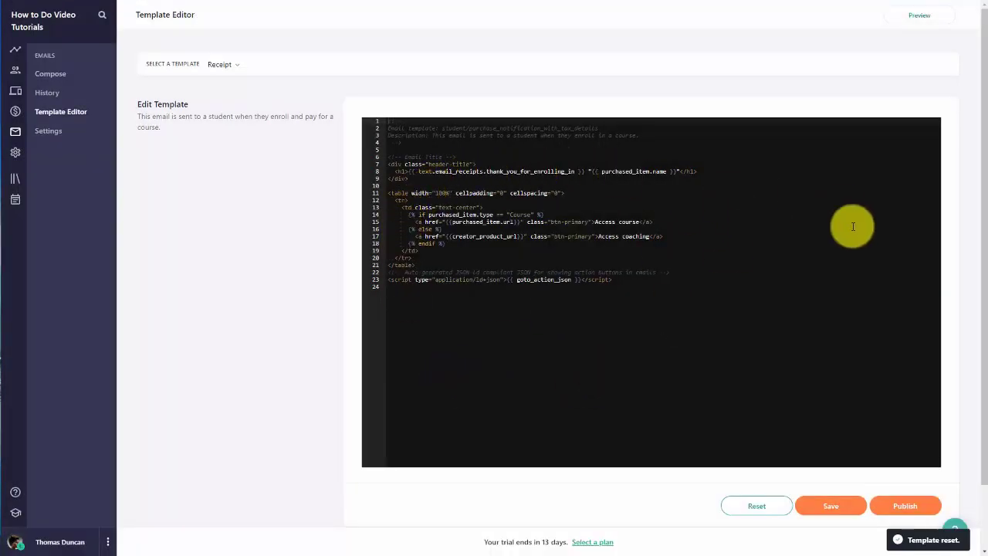
{"action": "left_click", "coordinate": [906, 12]}
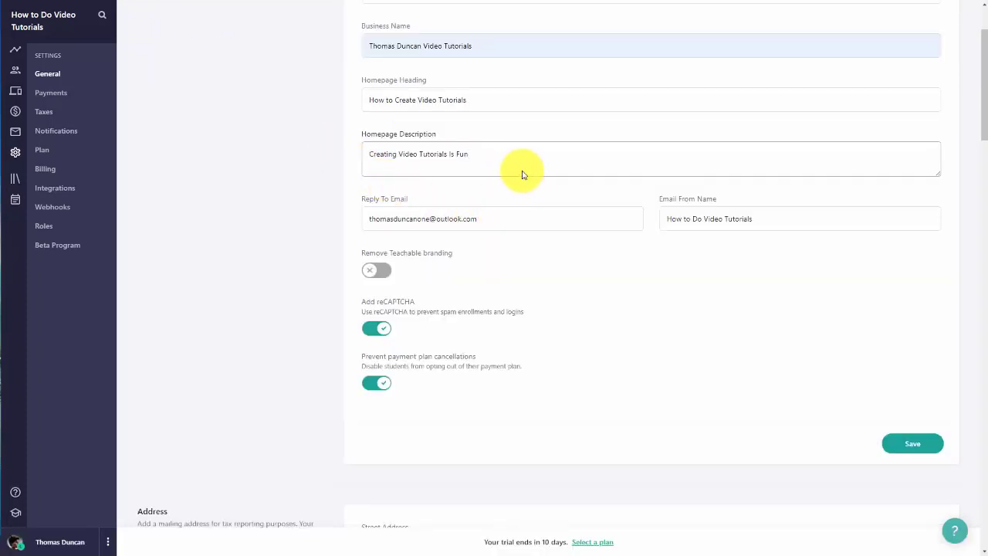
Step: Remove Teachable branding from the school and from the myTeachable sign-in pages
{"action": "scroll", "coordinate": [521, 175], "scroll_direction": "up", "scroll_amount": 1}
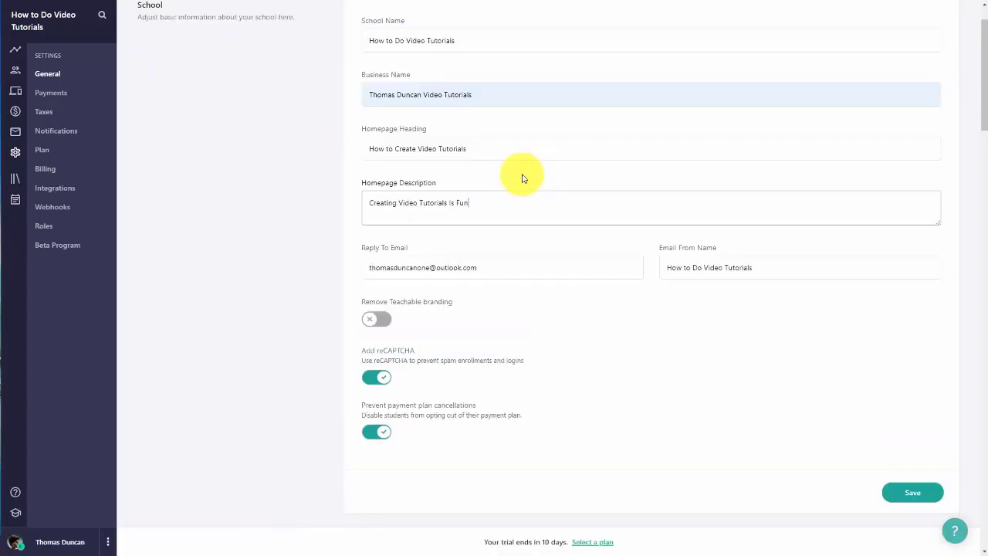
{"action": "scroll", "coordinate": [522, 176], "scroll_direction": "down", "scroll_amount": 1}
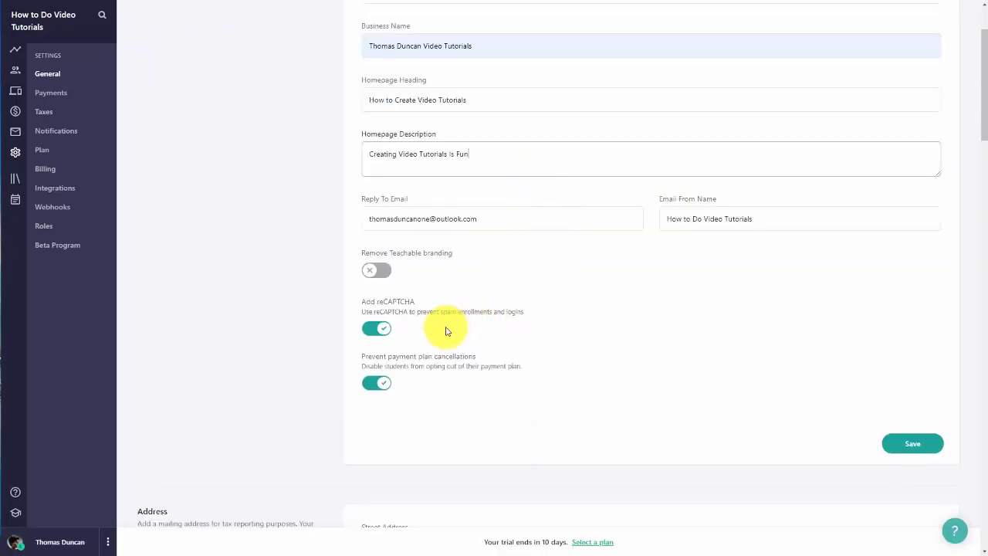
{"action": "left_click", "coordinate": [381, 270]}
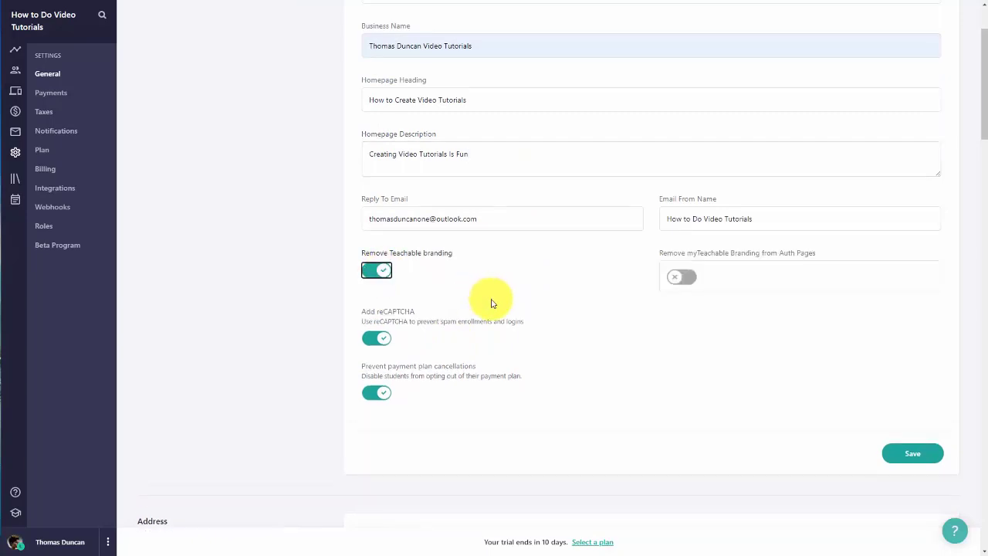
{"action": "left_click", "coordinate": [688, 277]}
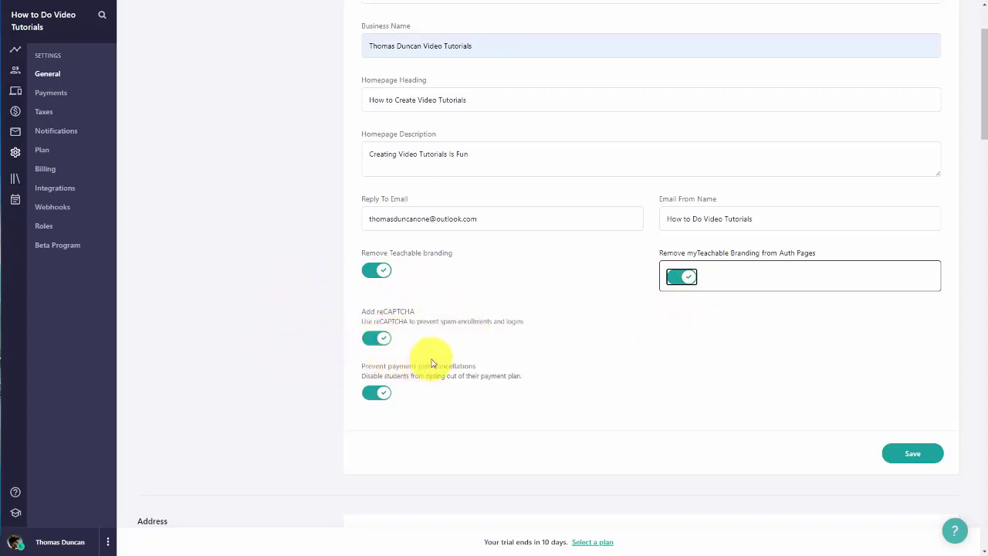
Step: Toggle reCAPTCHA spam protection off and back on, then review the address settings below
{"action": "left_click", "coordinate": [371, 342]}
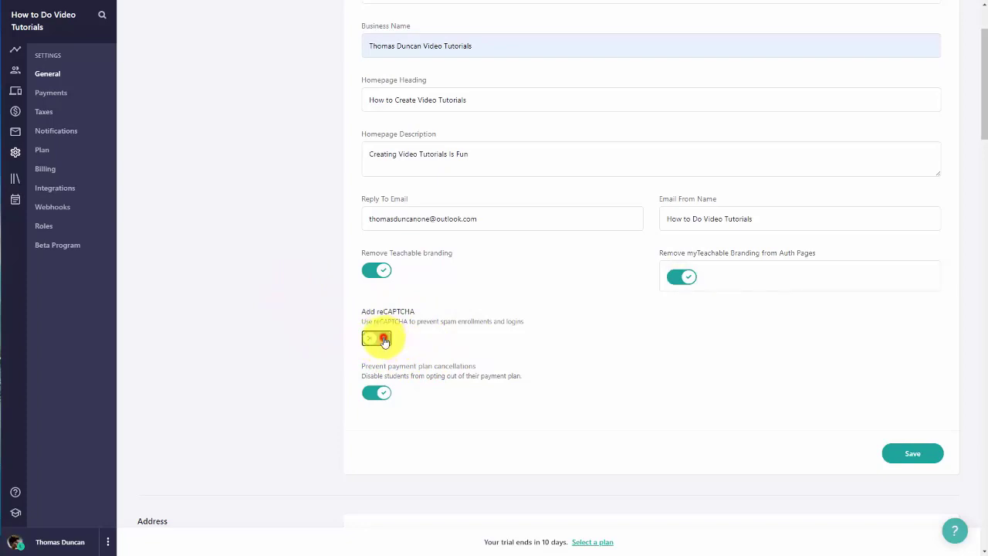
{"action": "left_click", "coordinate": [384, 340]}
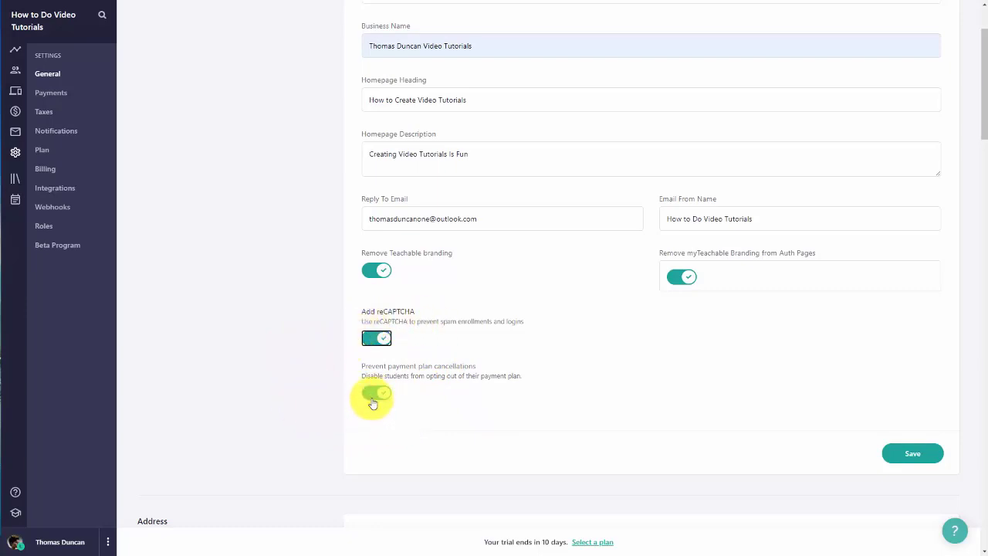
{"action": "scroll", "coordinate": [373, 402], "scroll_direction": "down", "scroll_amount": 5}
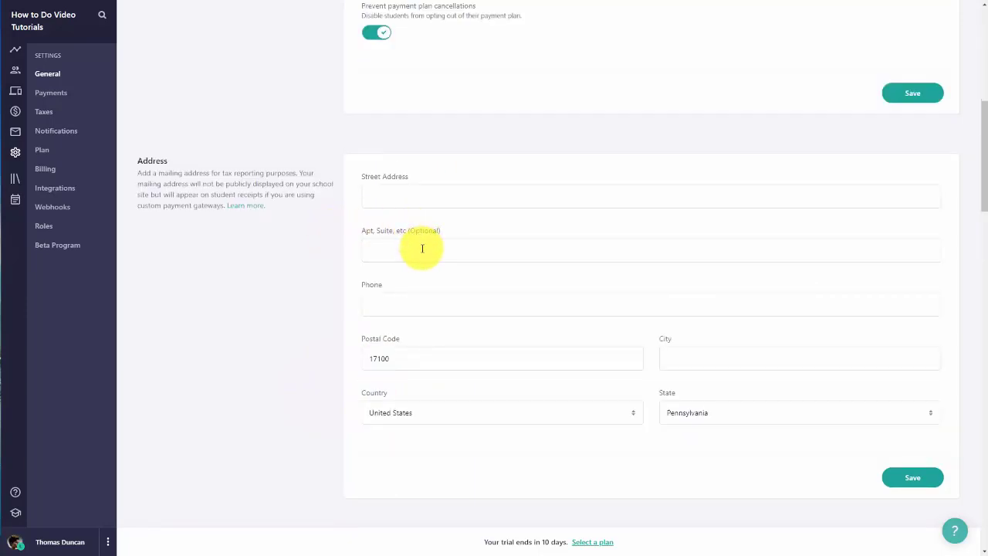
{"action": "scroll", "coordinate": [448, 224], "scroll_direction": "down", "scroll_amount": 6}
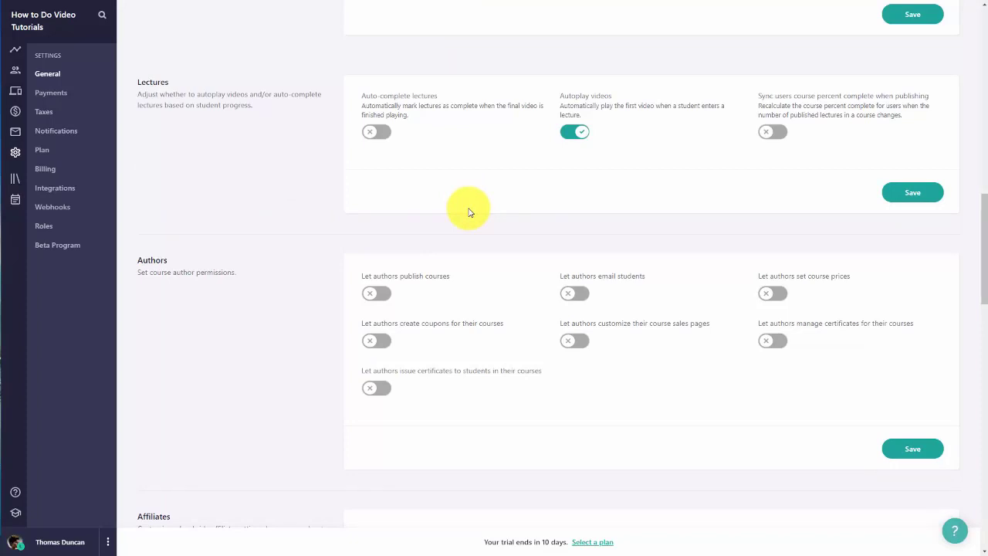
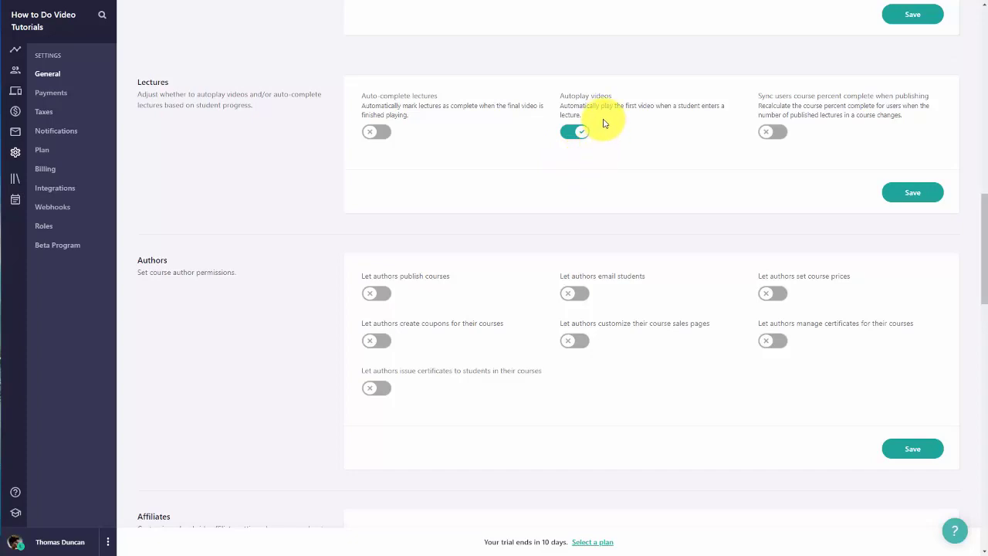
Step: Turn off Autoplay videos for lectures, save, and scroll down to the Blog section
{"action": "left_click", "coordinate": [569, 133]}
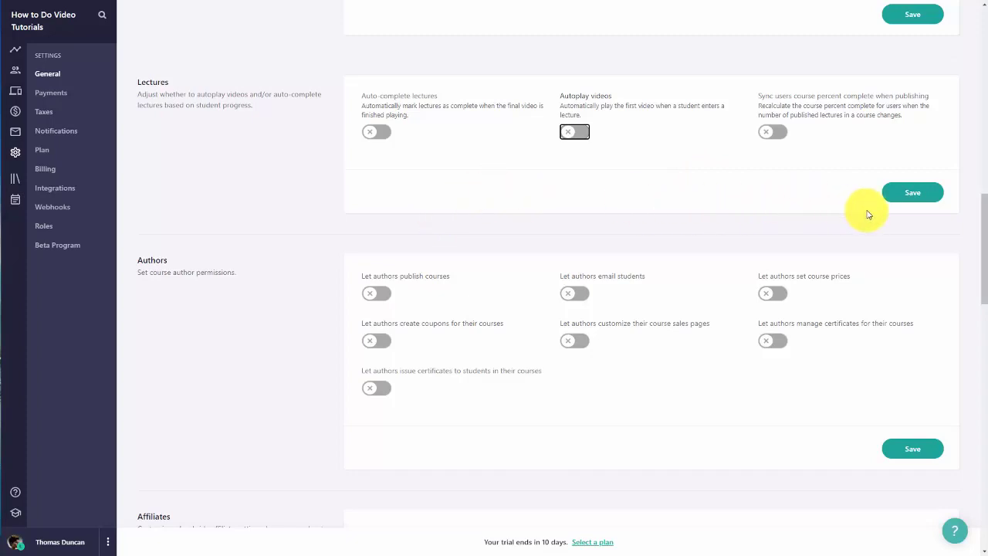
{"action": "left_click", "coordinate": [912, 196]}
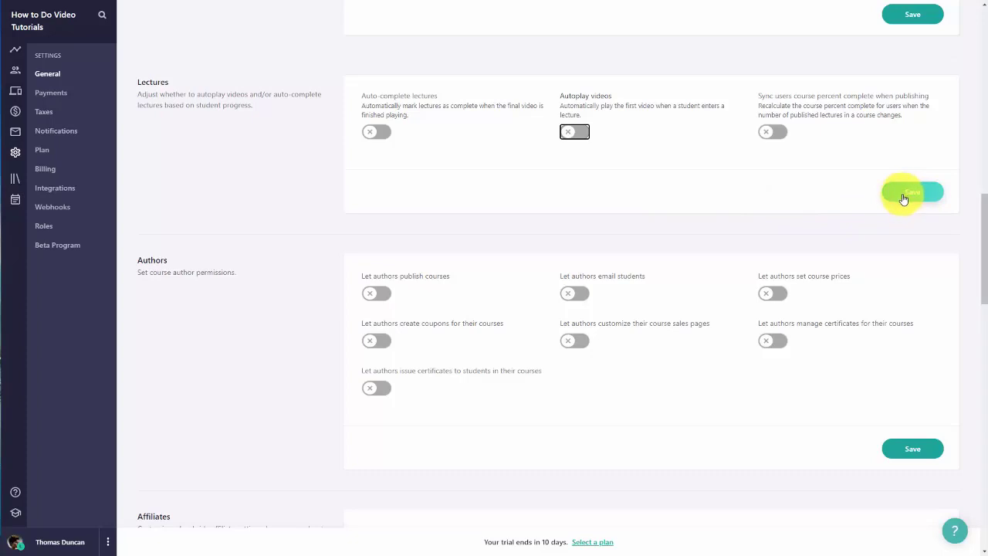
{"action": "scroll", "coordinate": [895, 177], "scroll_direction": "down", "scroll_amount": 2}
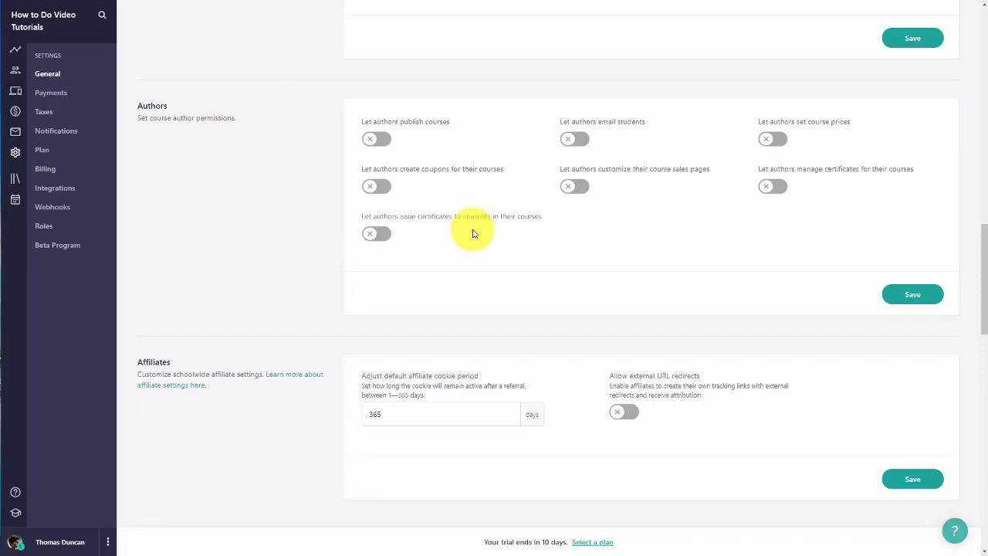
{"action": "scroll", "coordinate": [473, 231], "scroll_direction": "down", "scroll_amount": 4}
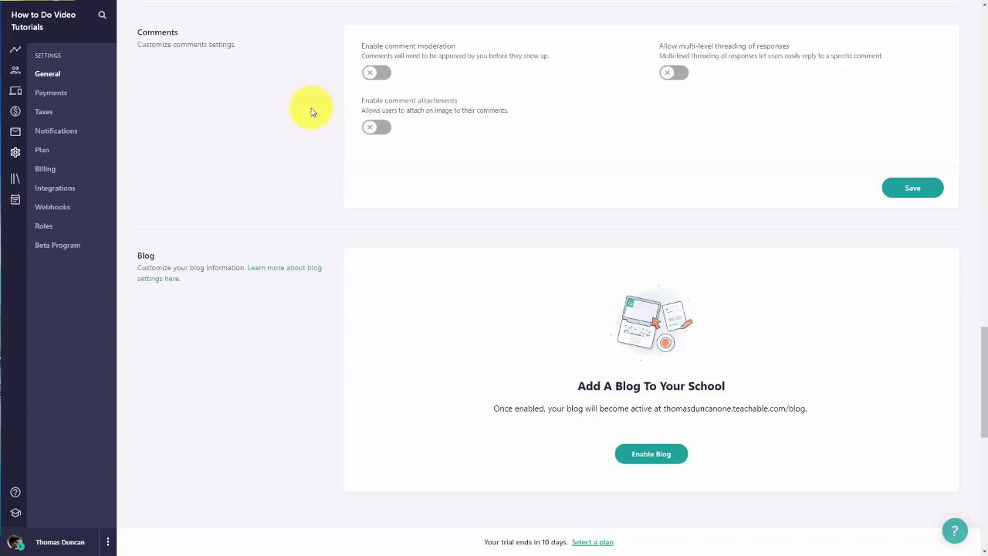
{"action": "scroll", "coordinate": [324, 142], "scroll_direction": "down", "scroll_amount": 3}
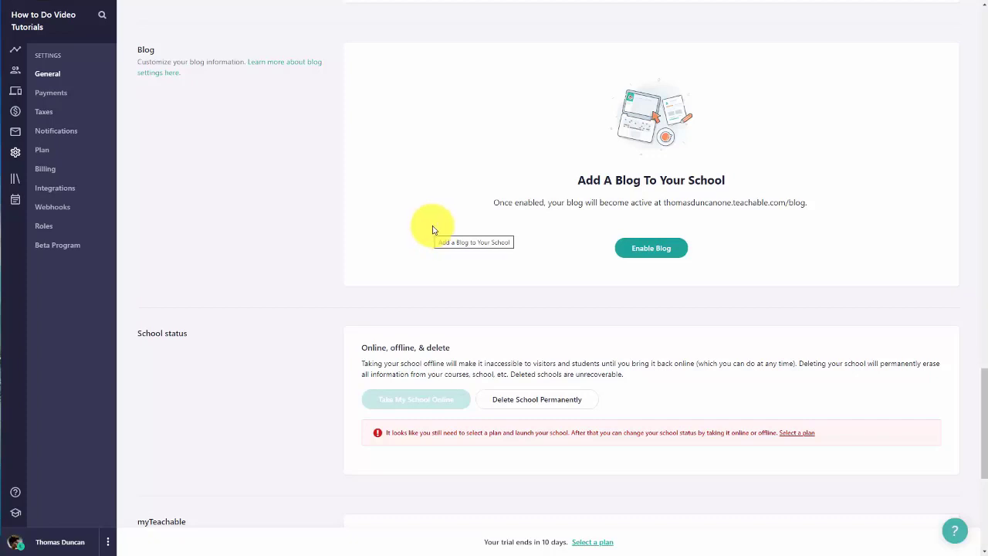
Step: Enable the blog as 'The Video Tutorial Creation Blog', subtitled 'How to Have Fun Creating Videos', with an about section
{"action": "left_click", "coordinate": [651, 253]}
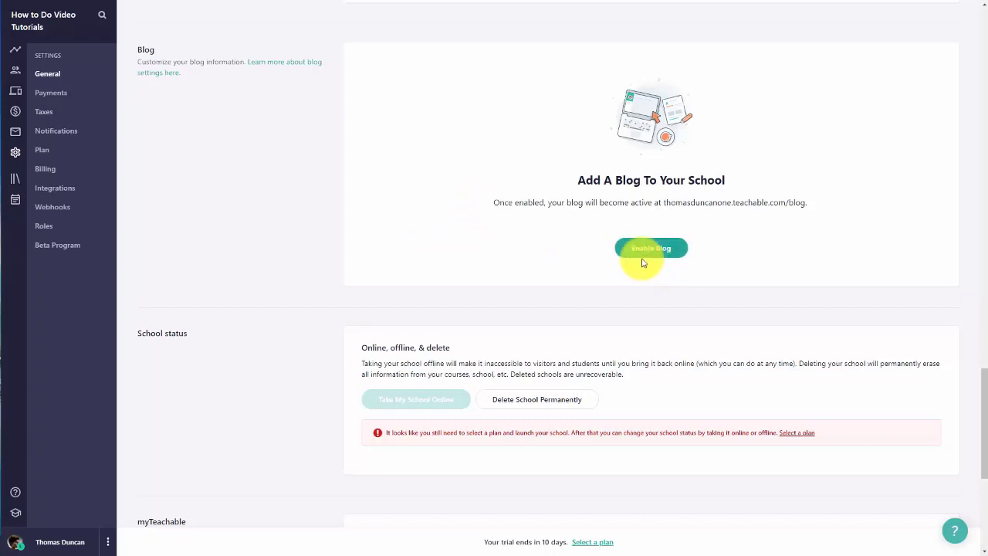
{"action": "left_click", "coordinate": [639, 246]}
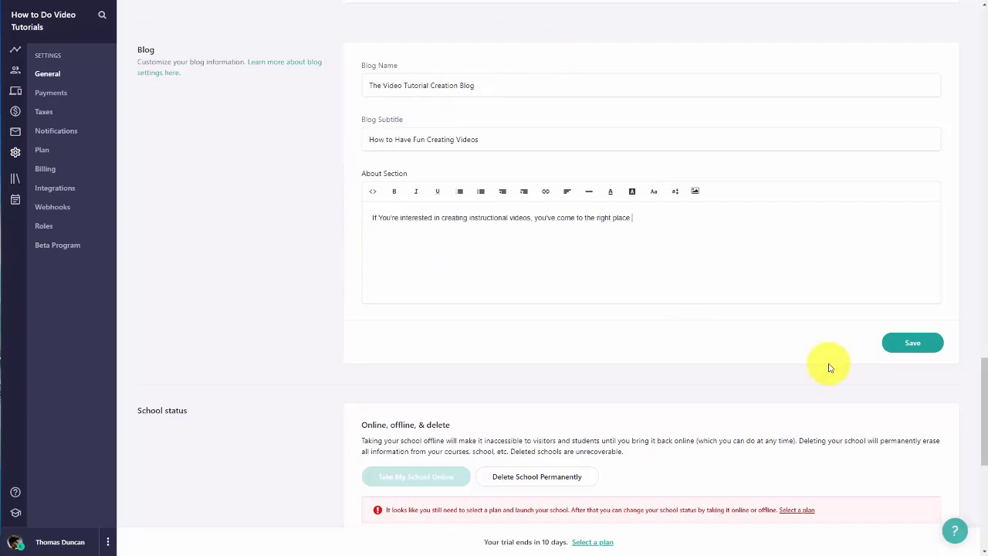
{"action": "left_click", "coordinate": [904, 344]}
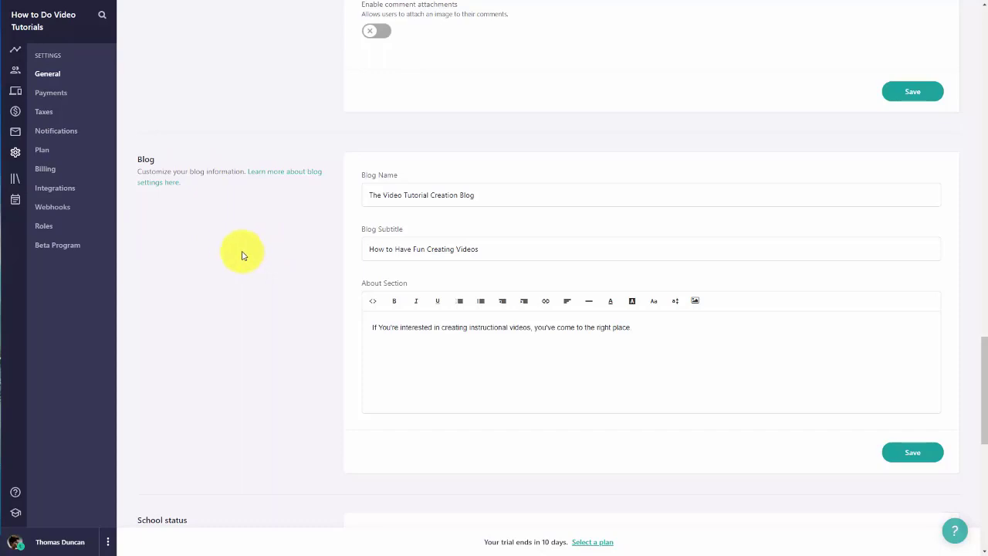
Step: Draft a new post 'All About Video Blogging' with slug 'all about blogging', the second author bio and body text
{"action": "left_click", "coordinate": [16, 96]}
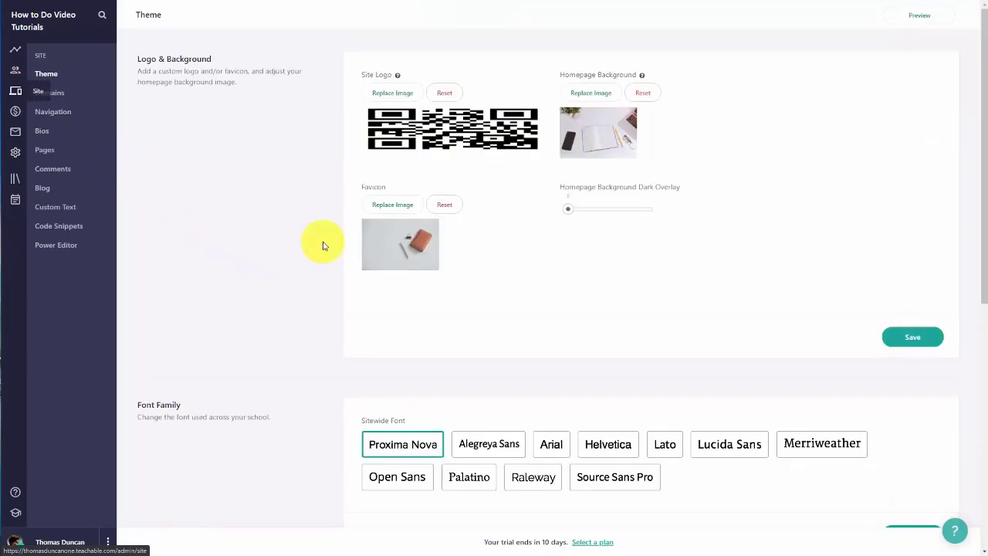
{"action": "left_click", "coordinate": [42, 189]}
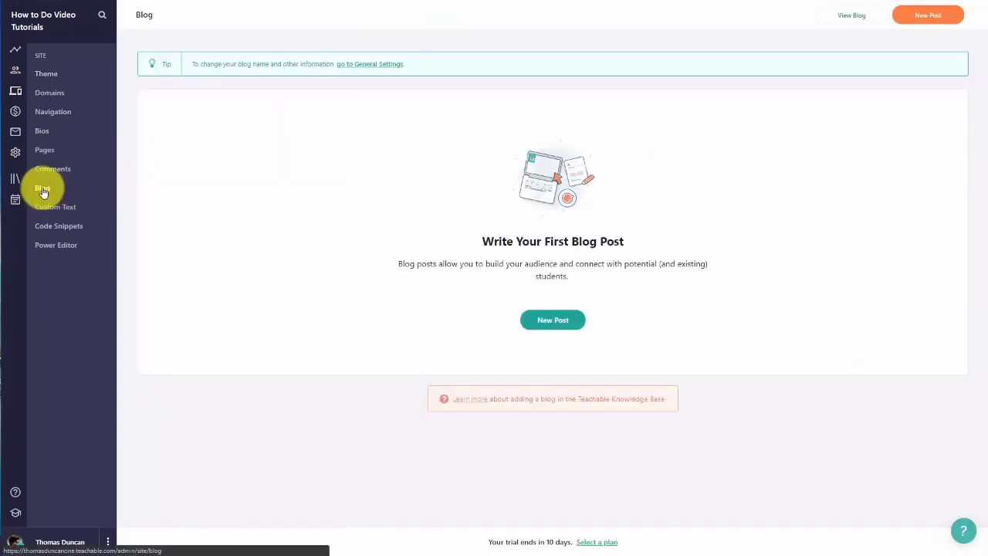
{"action": "left_click", "coordinate": [545, 320]}
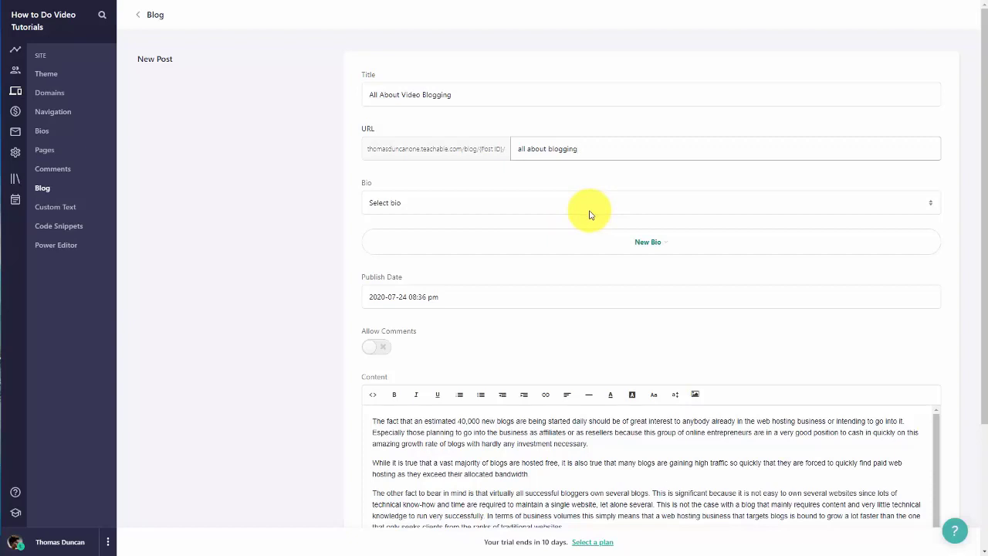
{"action": "left_click", "coordinate": [588, 208]}
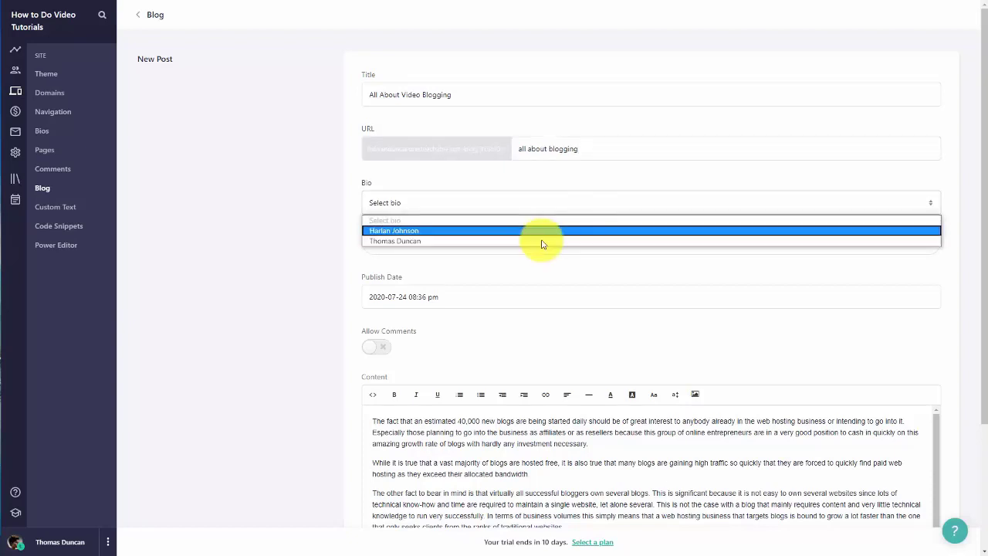
{"action": "left_click", "coordinate": [541, 242]}
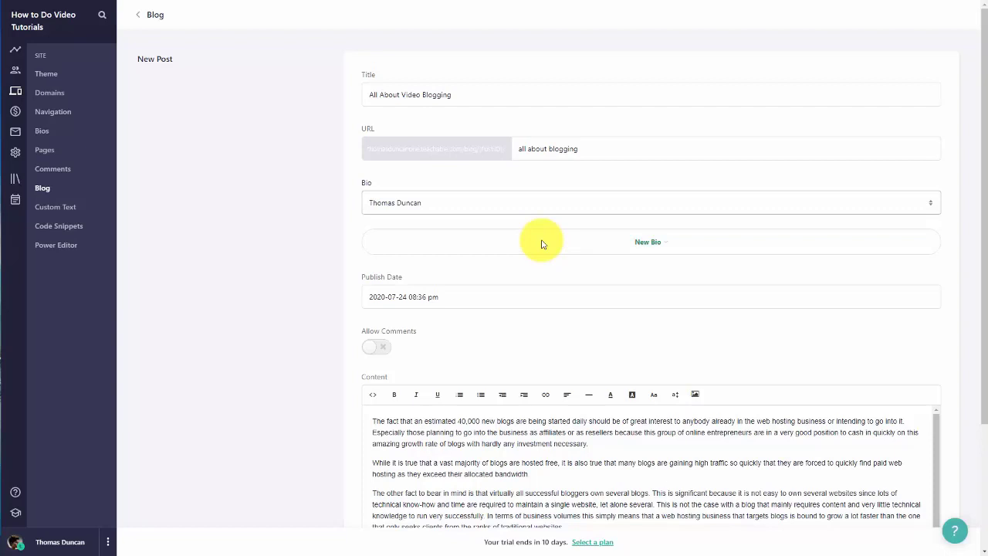
{"action": "scroll", "coordinate": [541, 243], "scroll_direction": "down", "scroll_amount": 2}
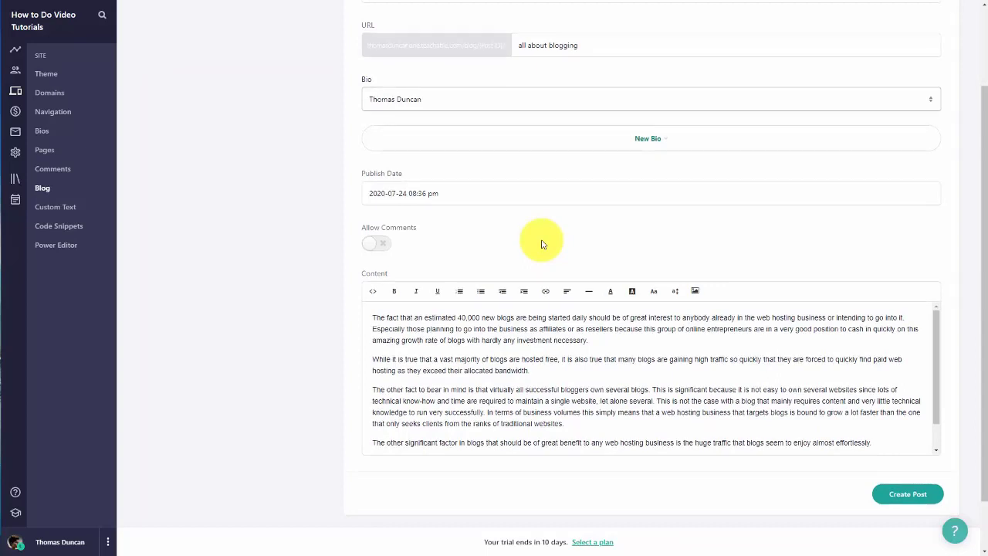
{"action": "scroll", "coordinate": [541, 244], "scroll_direction": "down", "scroll_amount": 1}
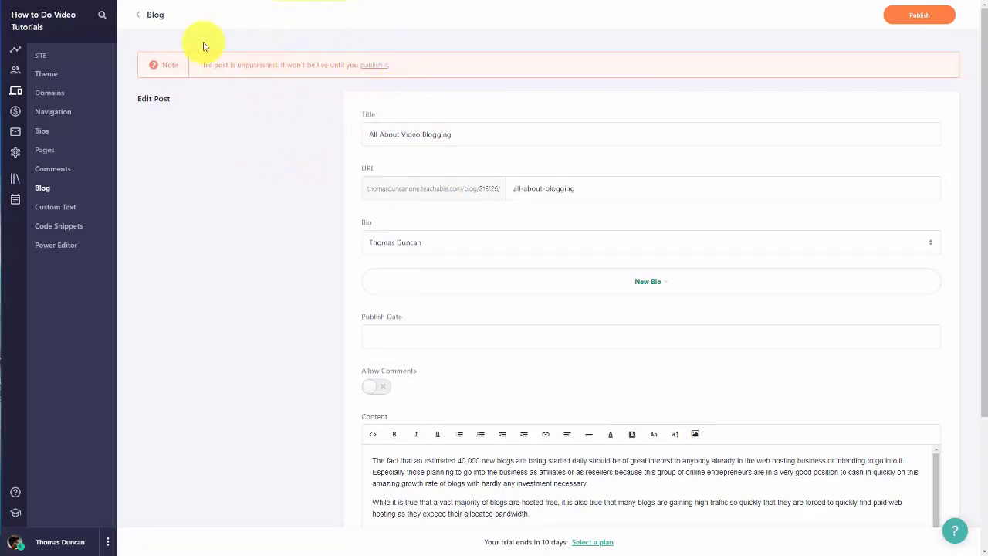
Step: Back in the refreshed blog list, preview and publish the 'All About Video Blogging' post
{"action": "left_click", "coordinate": [138, 17]}
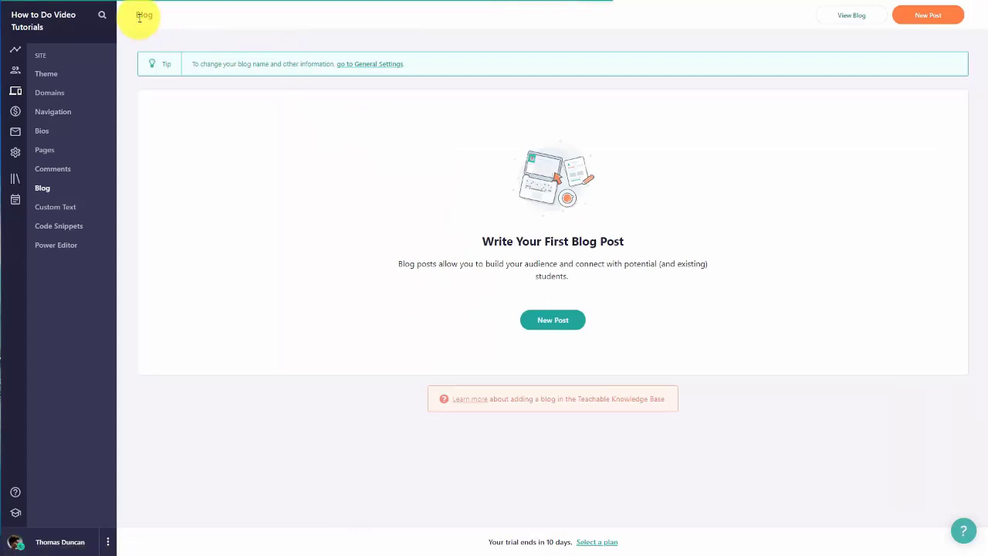
{"action": "key", "text": "F5"}
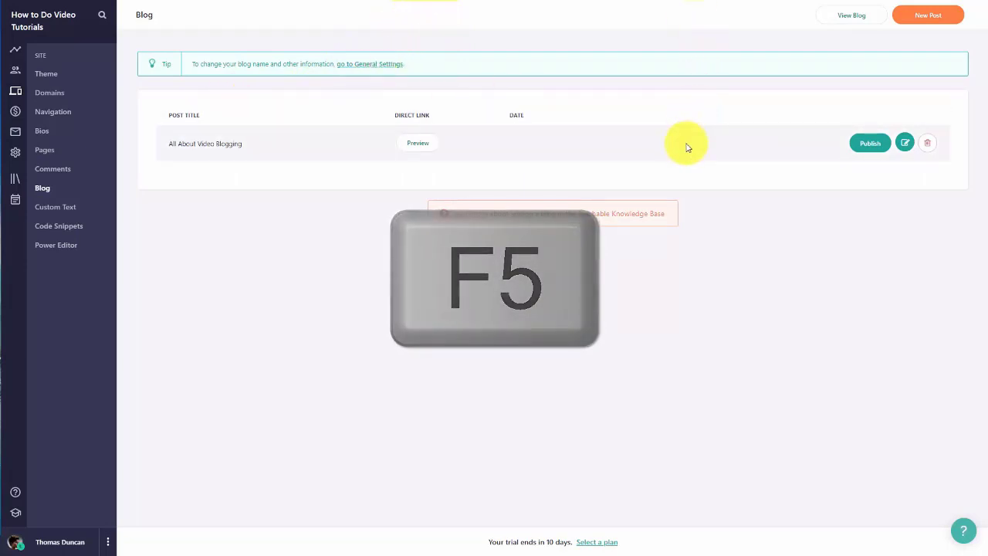
{"action": "left_click", "coordinate": [418, 152]}
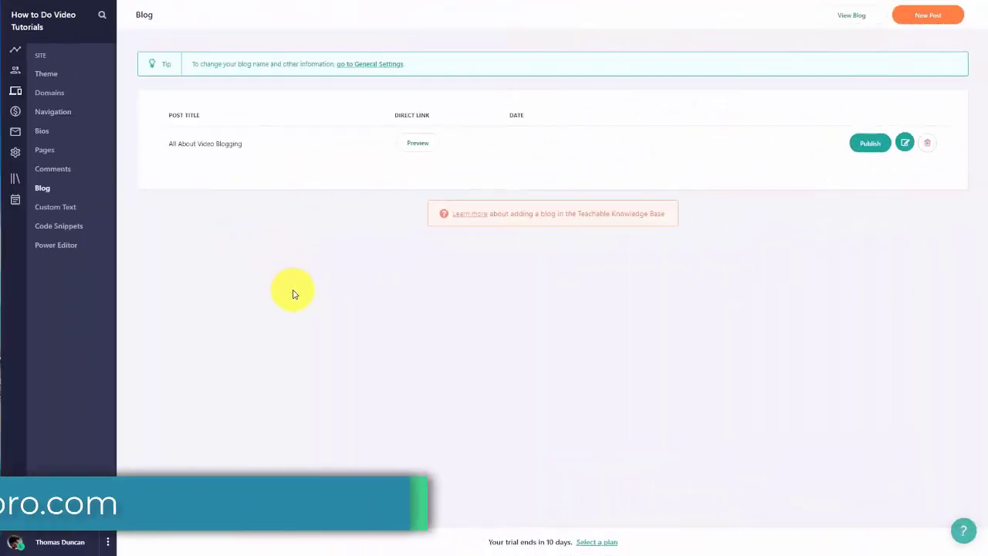
{"action": "left_click", "coordinate": [871, 145]}
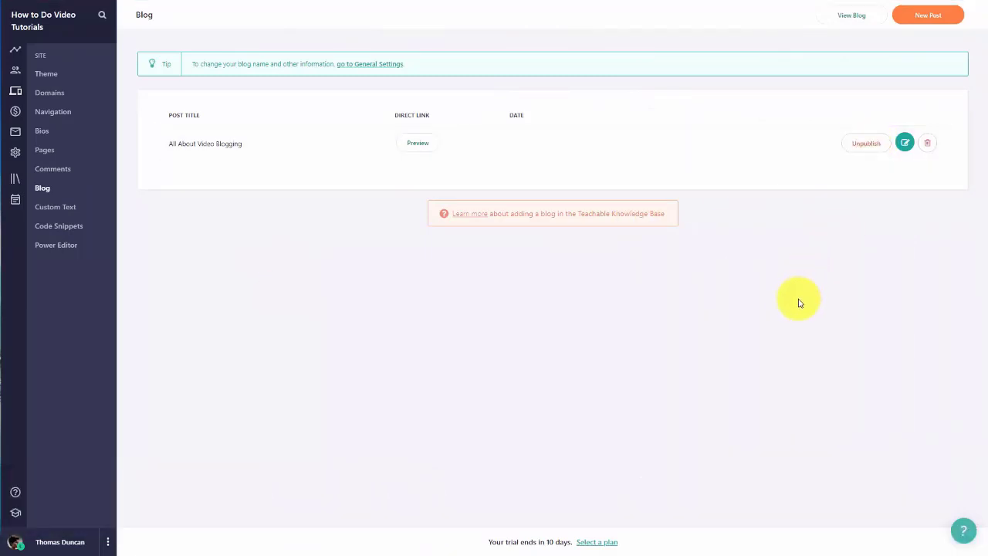
Step: View the public blog page and select its web address
{"action": "left_click", "coordinate": [848, 19]}
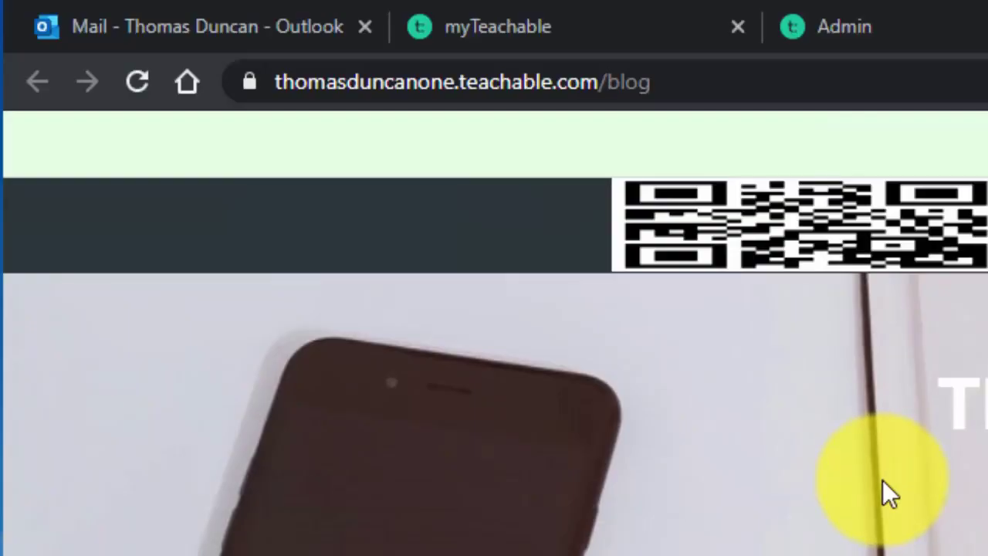
{"action": "left_click", "coordinate": [531, 91]}
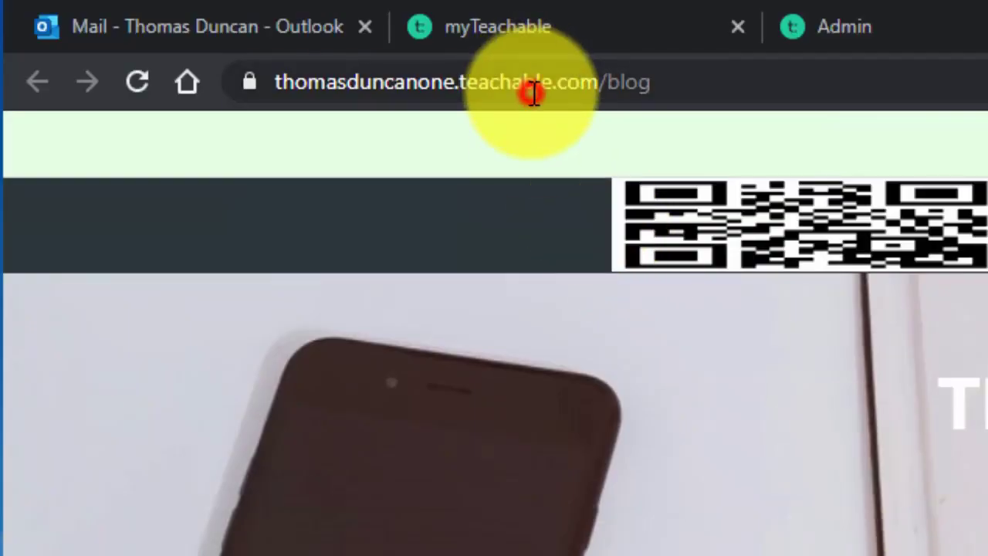
{"action": "double_click", "coordinate": [531, 93]}
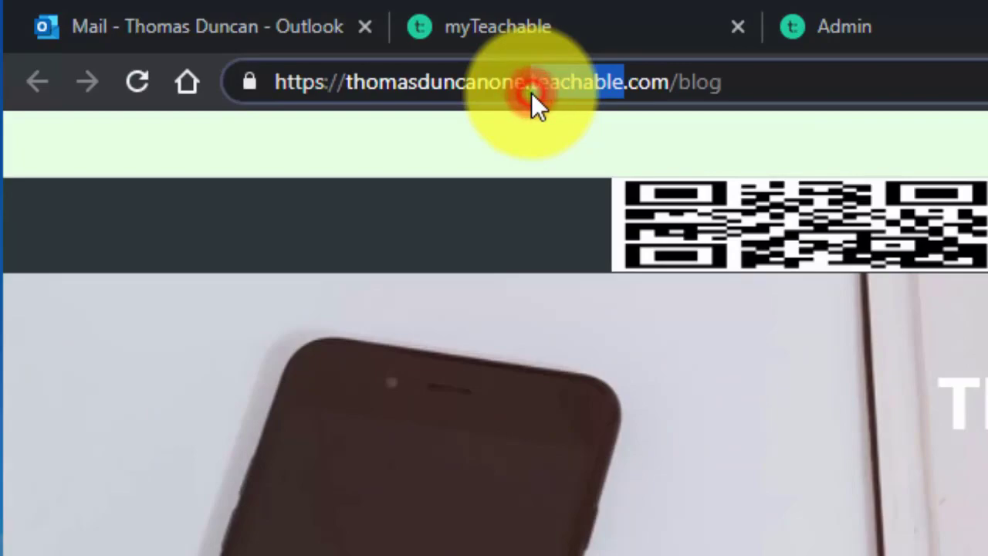
{"action": "left_click", "coordinate": [531, 92]}
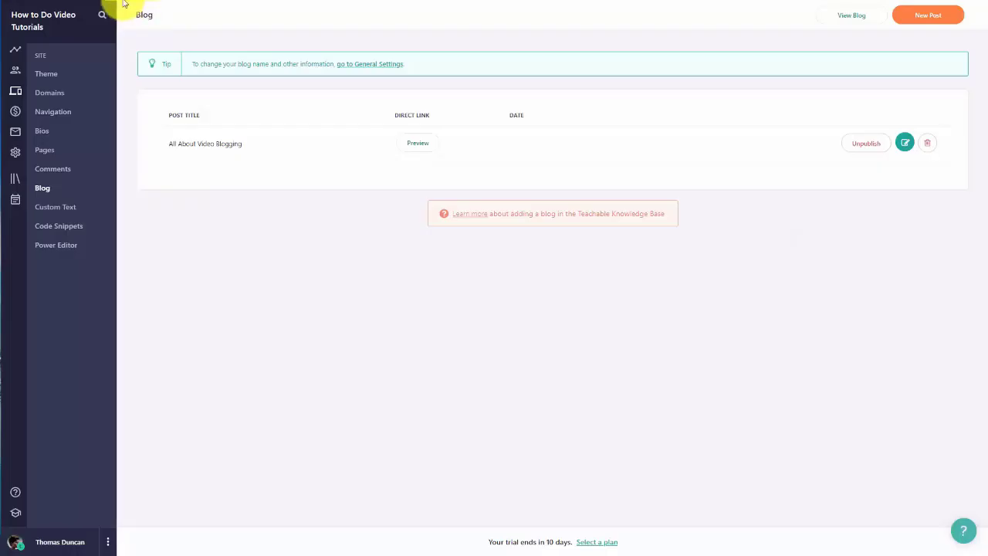
Step: Rename the 'My Favorite Search Engine' navigation link to 'Blog' and save it
{"action": "left_click", "coordinate": [52, 112]}
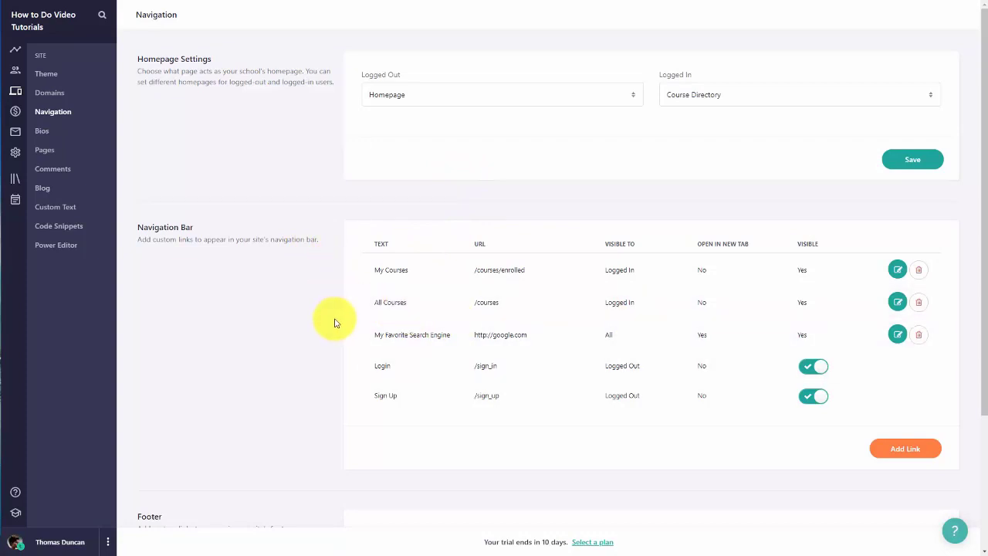
{"action": "scroll", "coordinate": [334, 322], "scroll_direction": "down", "scroll_amount": 1}
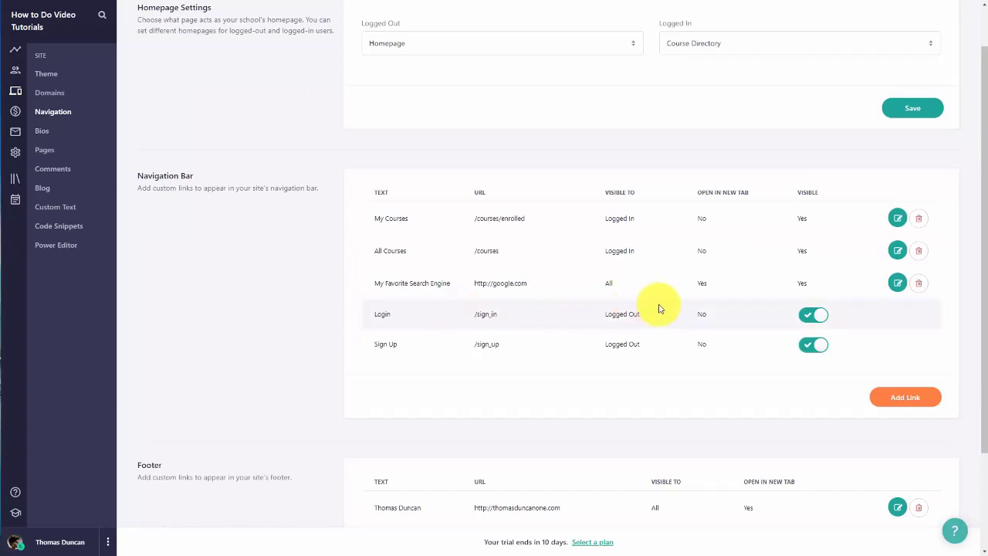
{"action": "left_click", "coordinate": [897, 284]}
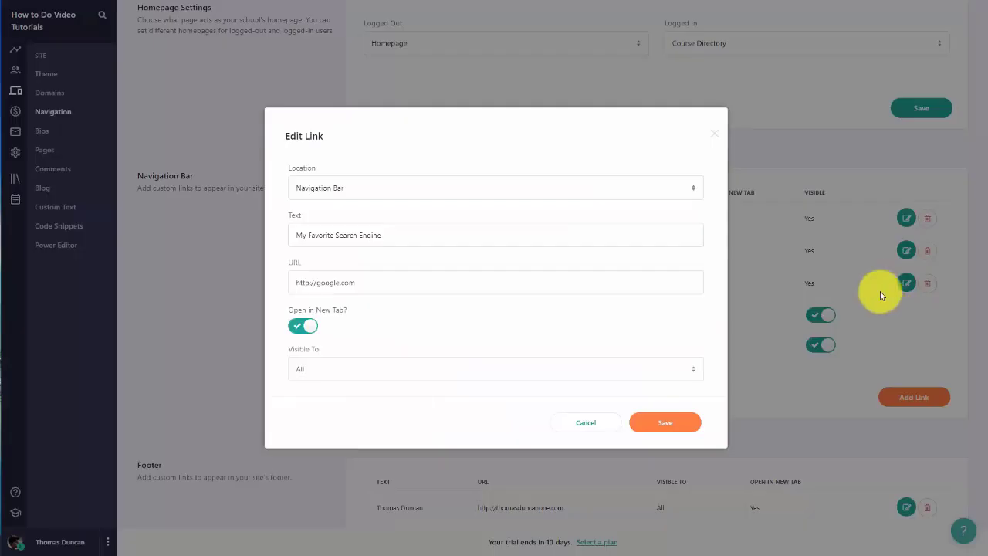
{"action": "triple_click", "coordinate": [409, 235]}
{"action": "type", "text": "Blog"}
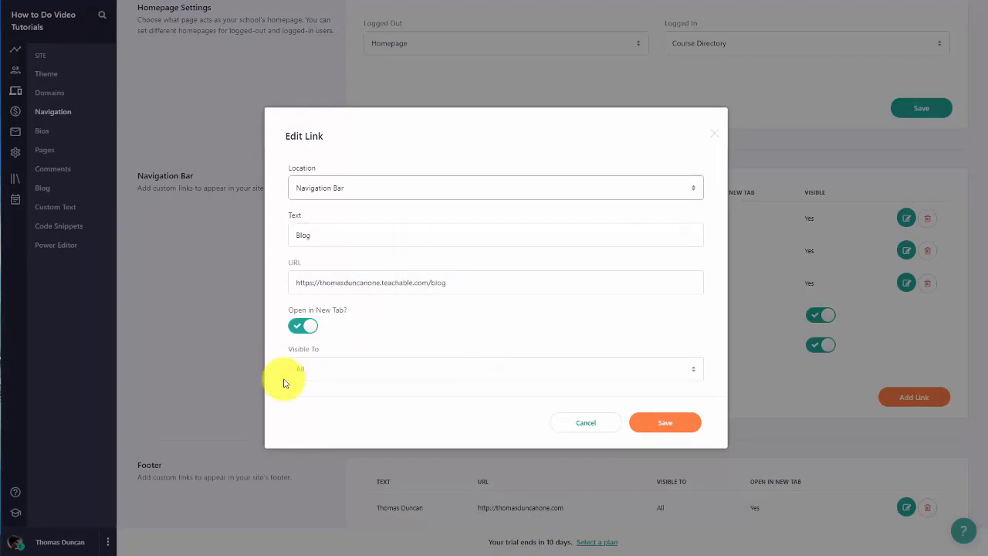
{"action": "left_click", "coordinate": [667, 424]}
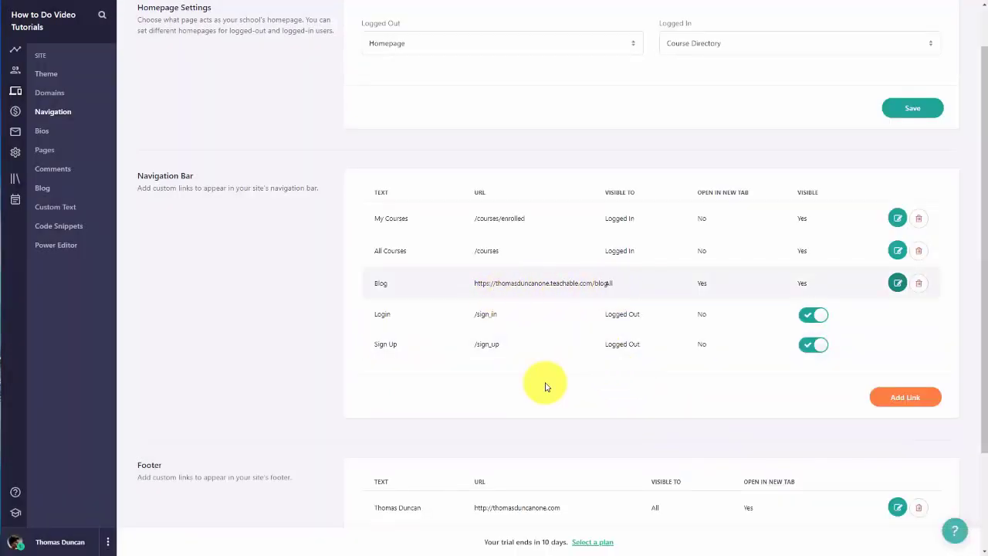
Step: Make the Blog navigation link visible to Logged In users, then view the public site
{"action": "left_click", "coordinate": [897, 285]}
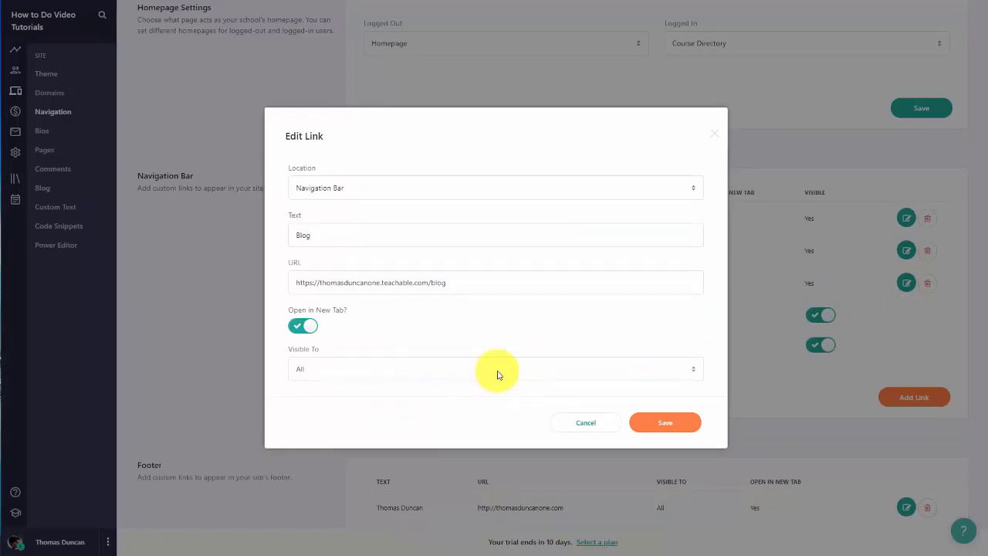
{"action": "left_click", "coordinate": [522, 371]}
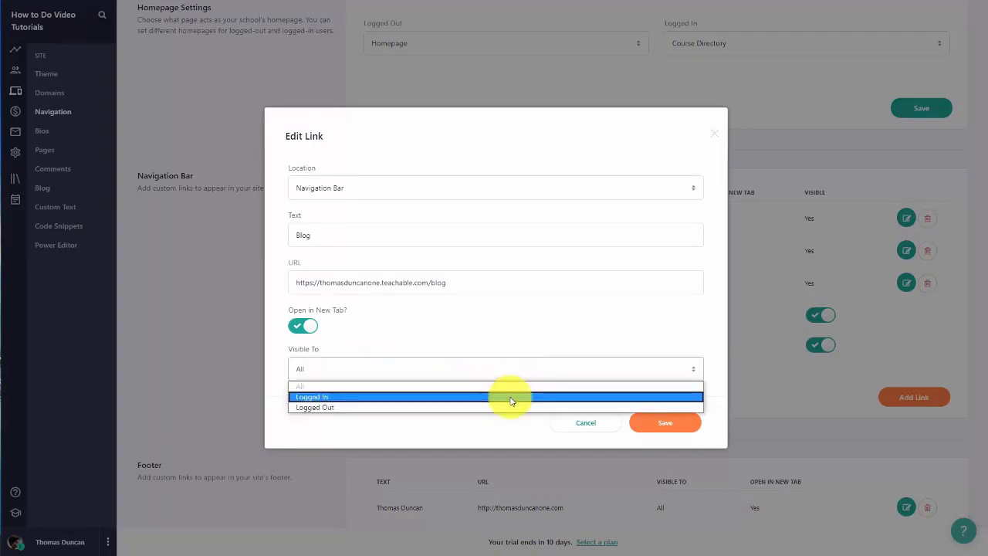
{"action": "left_click", "coordinate": [510, 396]}
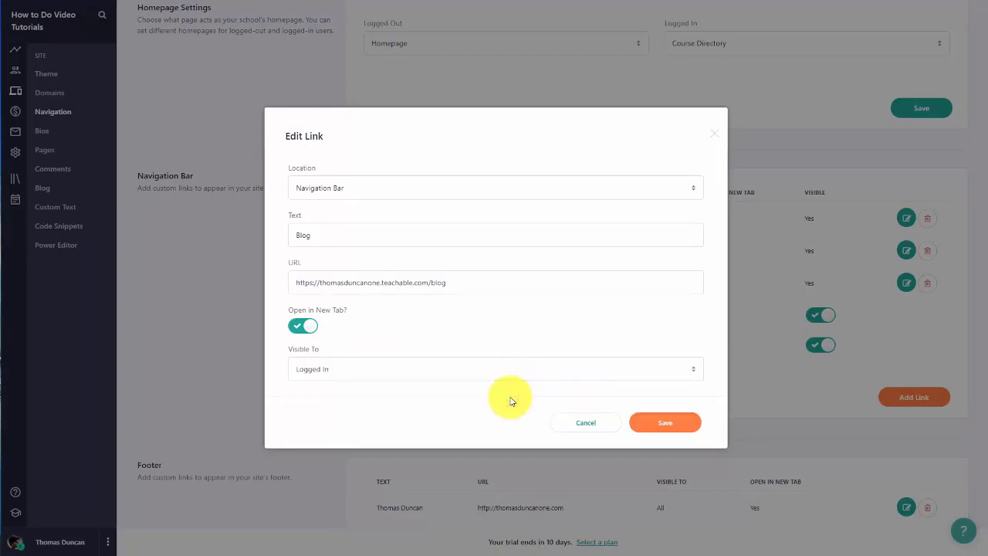
{"action": "left_click", "coordinate": [663, 424]}
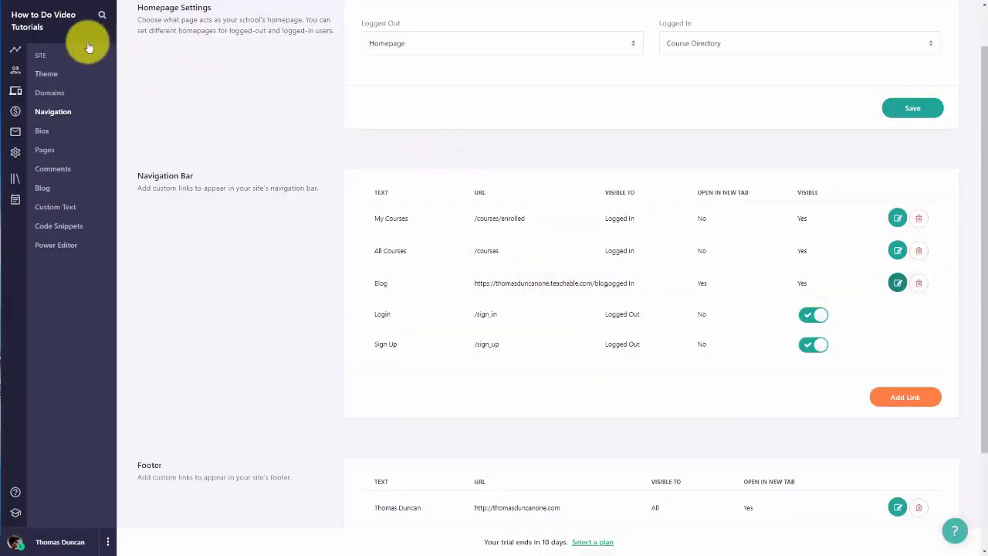
{"action": "left_click", "coordinate": [30, 26]}
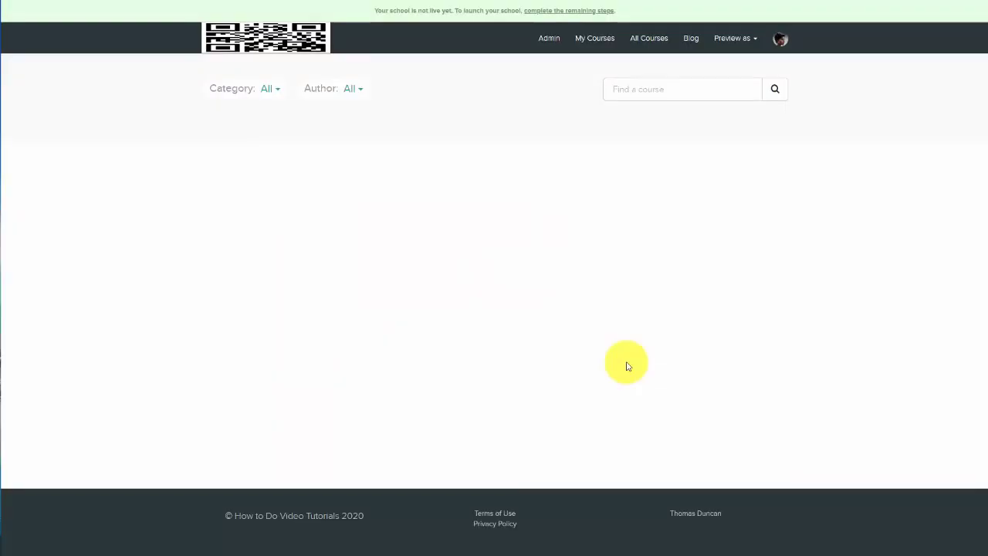
Step: Open the school's blog and read the full 'All About Video Blogging' post
{"action": "left_click", "coordinate": [691, 40]}
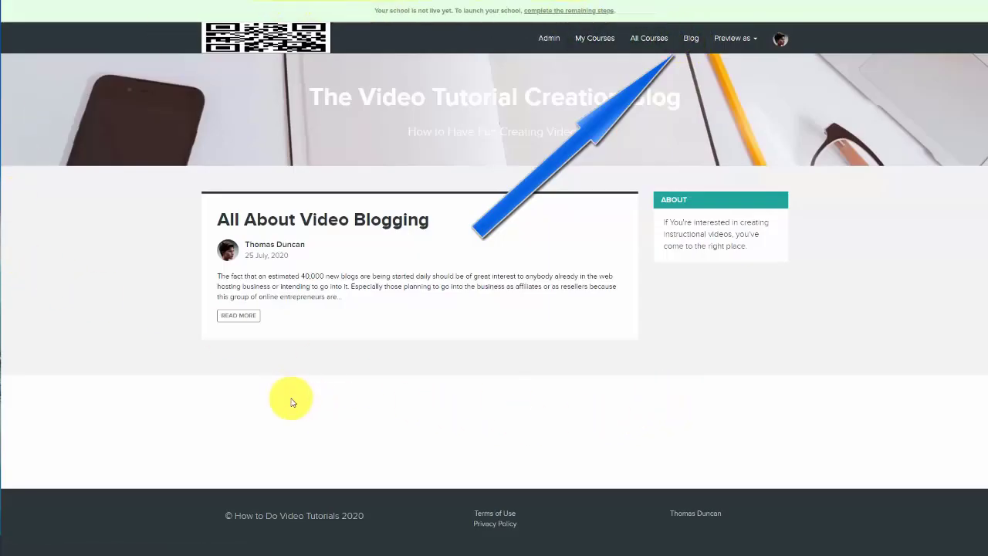
{"action": "left_click", "coordinate": [241, 316]}
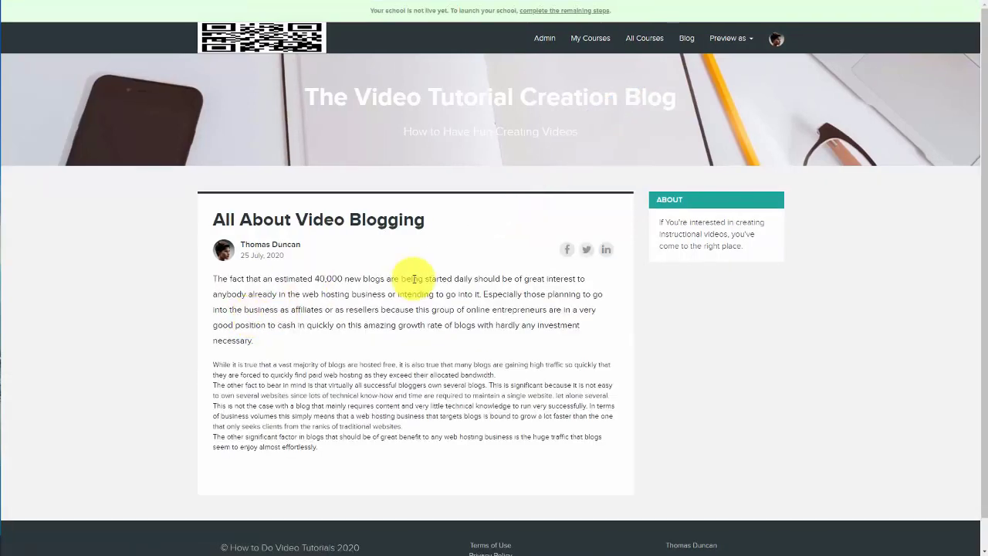
{"action": "scroll", "coordinate": [417, 287], "scroll_direction": "down", "scroll_amount": 1}
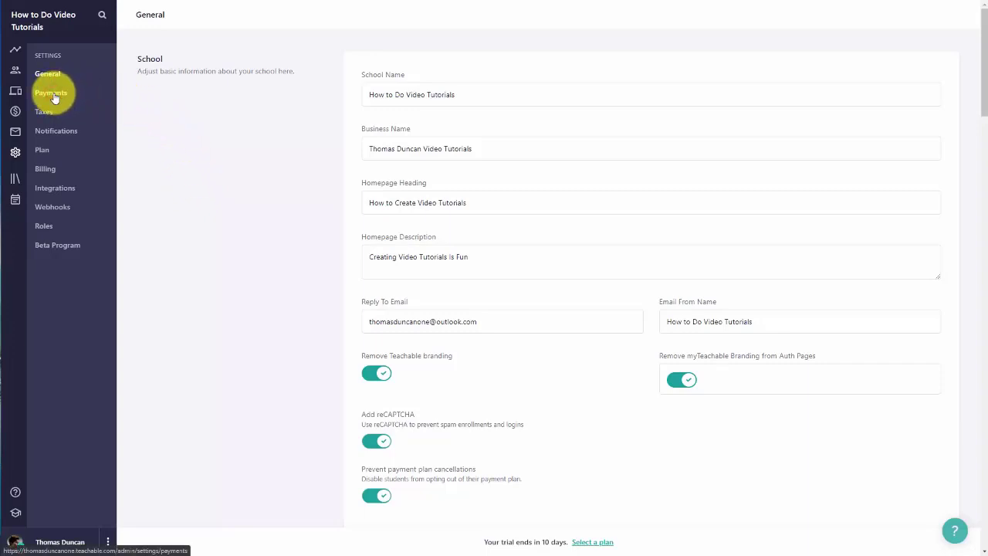
Step: Go to the Payments settings page
{"action": "left_click", "coordinate": [53, 95]}
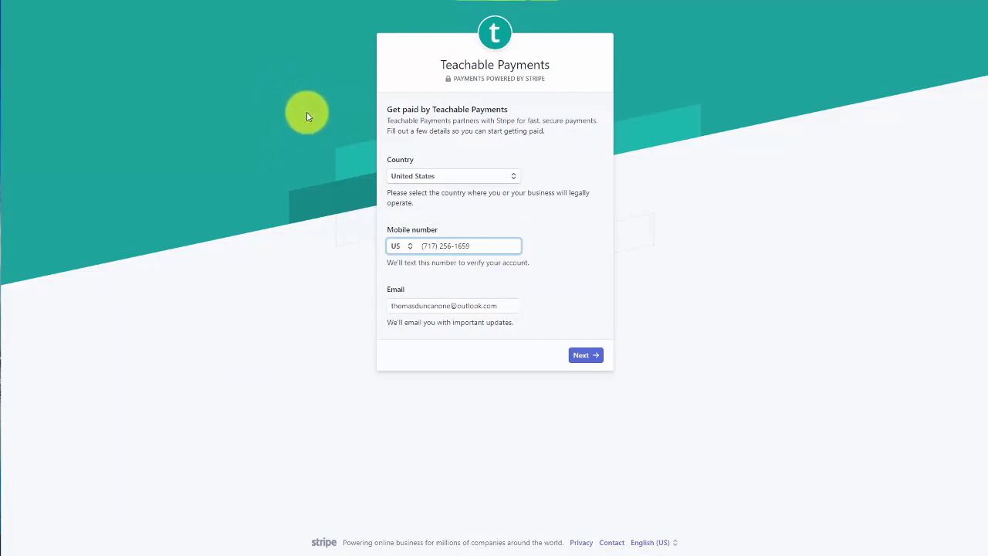
Step: Submit the Teachable Payments sign-up form details
{"action": "key", "text": "Return"}
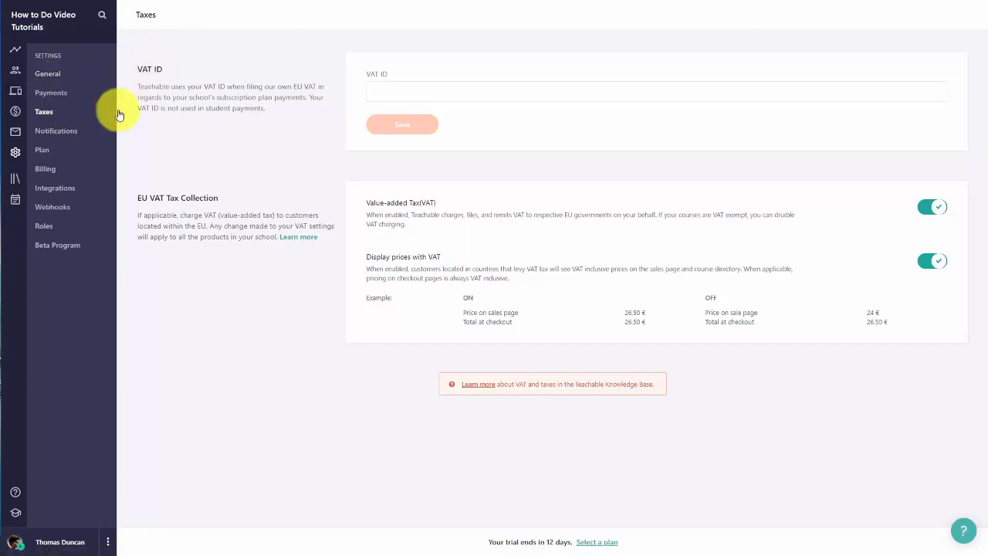
Step: Open the Notifications settings for enrollment and comment emails
{"action": "left_click", "coordinate": [65, 133]}
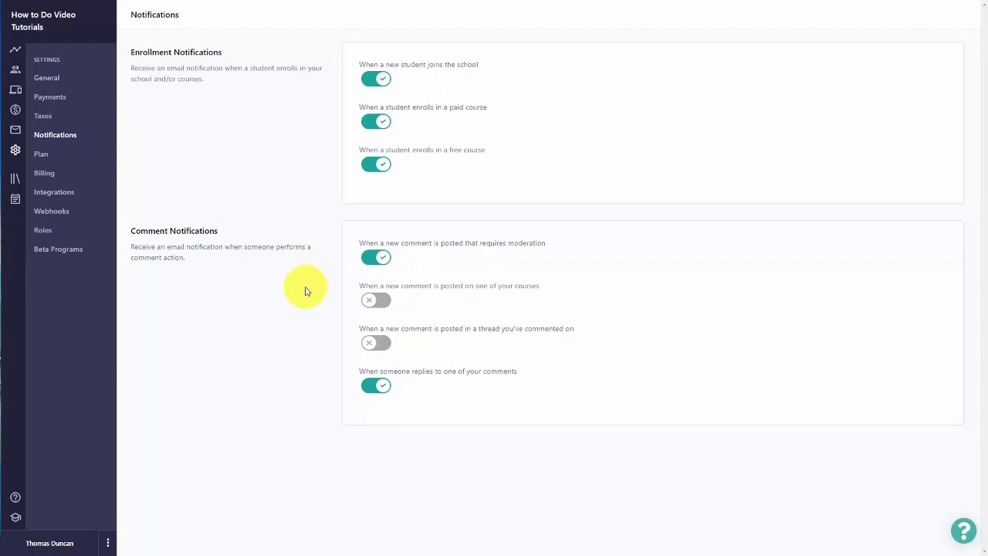
Step: Open the Plan settings listing the Basic, Professional and Business plans
{"action": "left_click", "coordinate": [45, 155]}
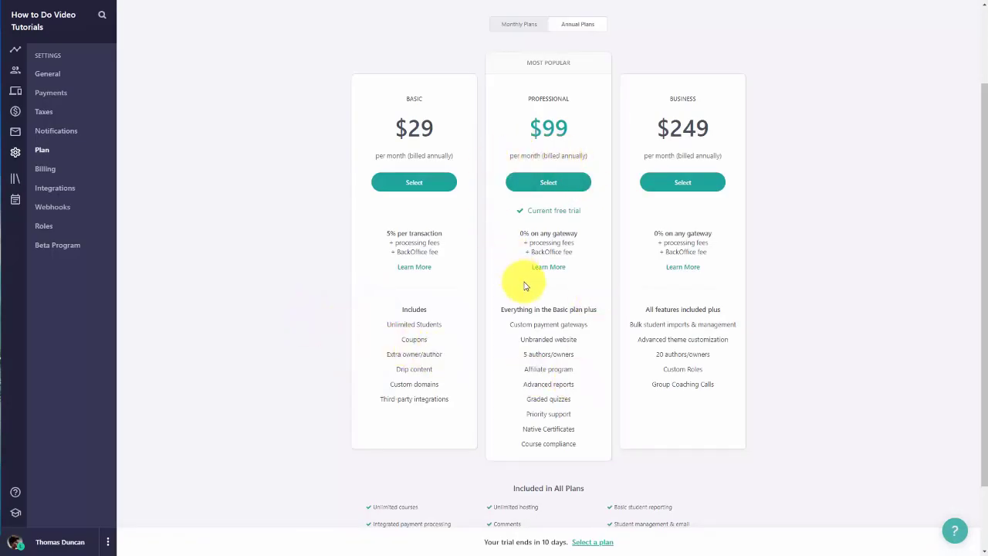
Step: Compare monthly and annual plan prices, then go to the Billing settings
{"action": "left_click", "coordinate": [417, 183]}
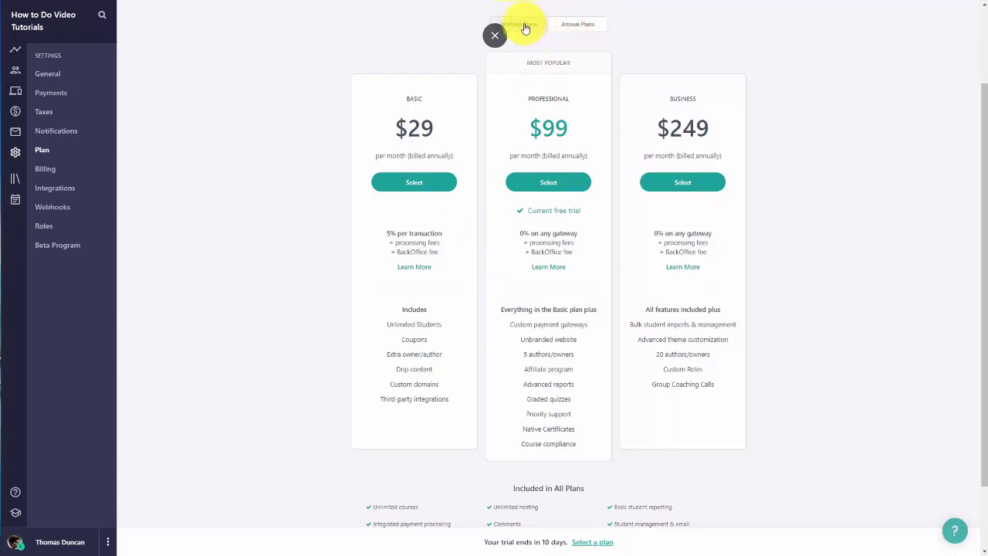
{"action": "left_click", "coordinate": [524, 28]}
{"action": "left_click", "coordinate": [575, 28]}
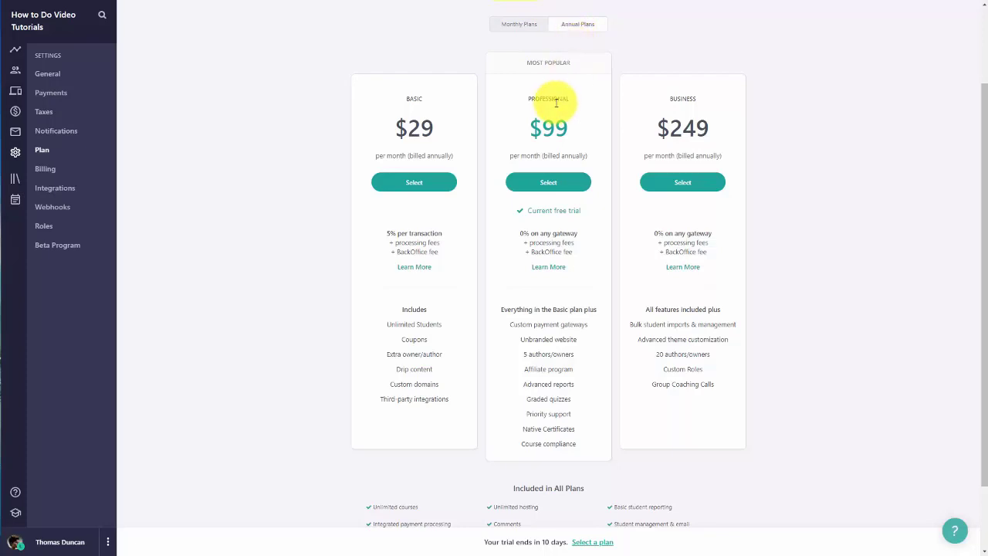
{"action": "left_click", "coordinate": [46, 169]}
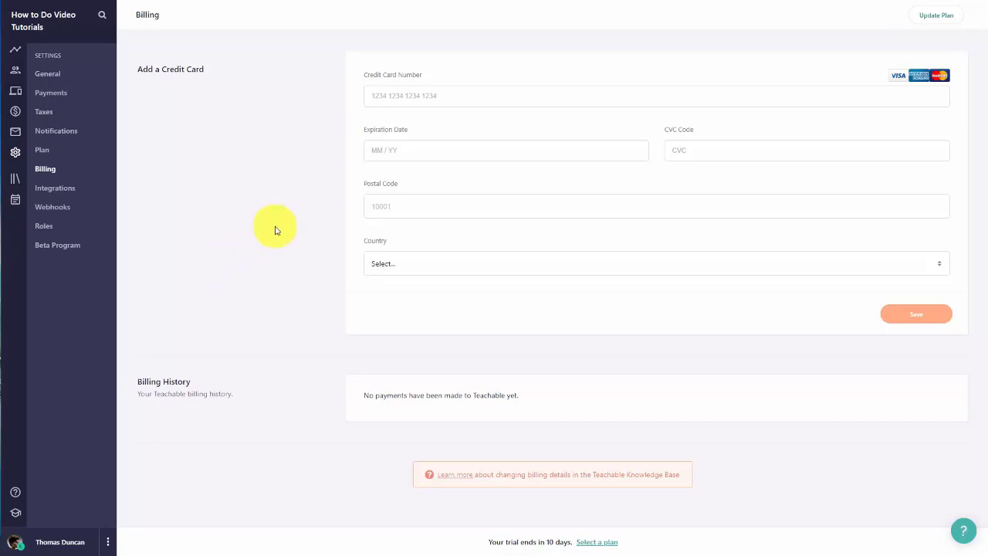
Step: Enable Disable course events in Integrations settings, then move on to Webhooks
{"action": "left_click", "coordinate": [66, 196]}
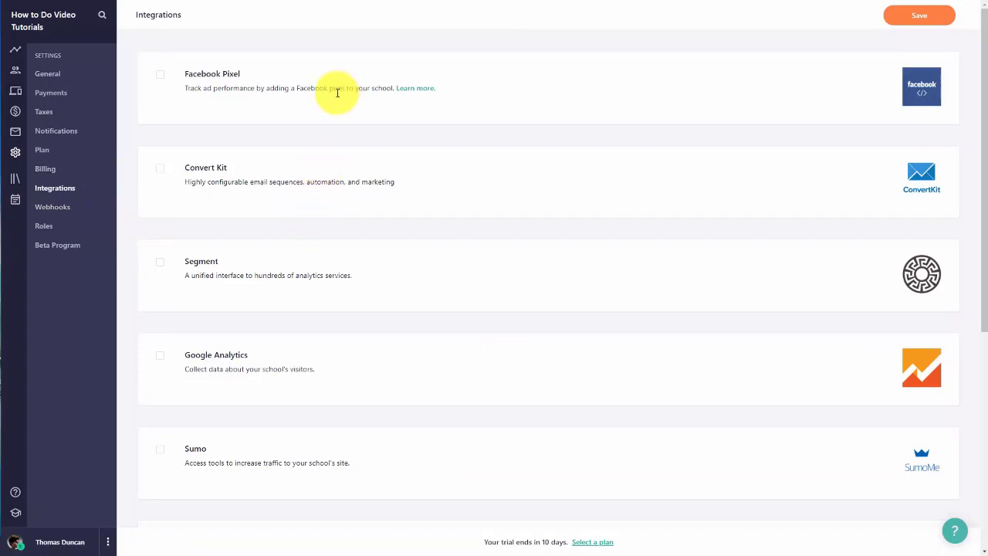
{"action": "scroll", "coordinate": [338, 103], "scroll_direction": "down", "scroll_amount": 1}
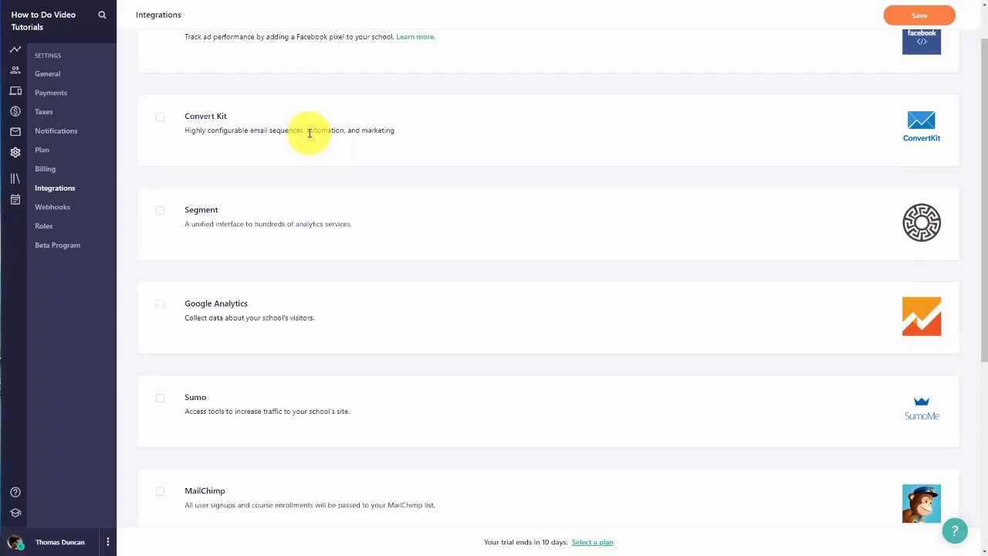
{"action": "scroll", "coordinate": [309, 133], "scroll_direction": "down", "scroll_amount": 1}
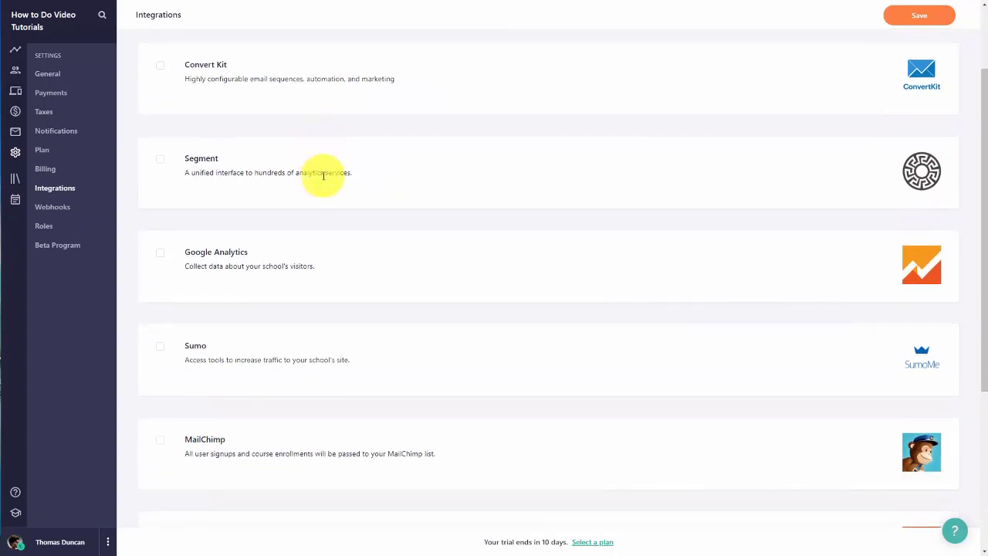
{"action": "scroll", "coordinate": [325, 193], "scroll_direction": "down", "scroll_amount": 3}
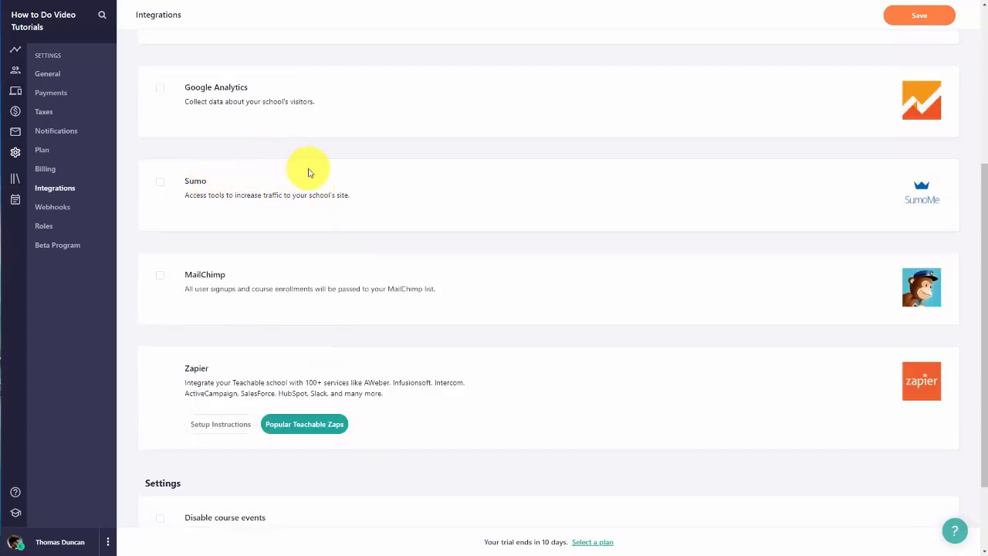
{"action": "scroll", "coordinate": [312, 171], "scroll_direction": "down", "scroll_amount": 2}
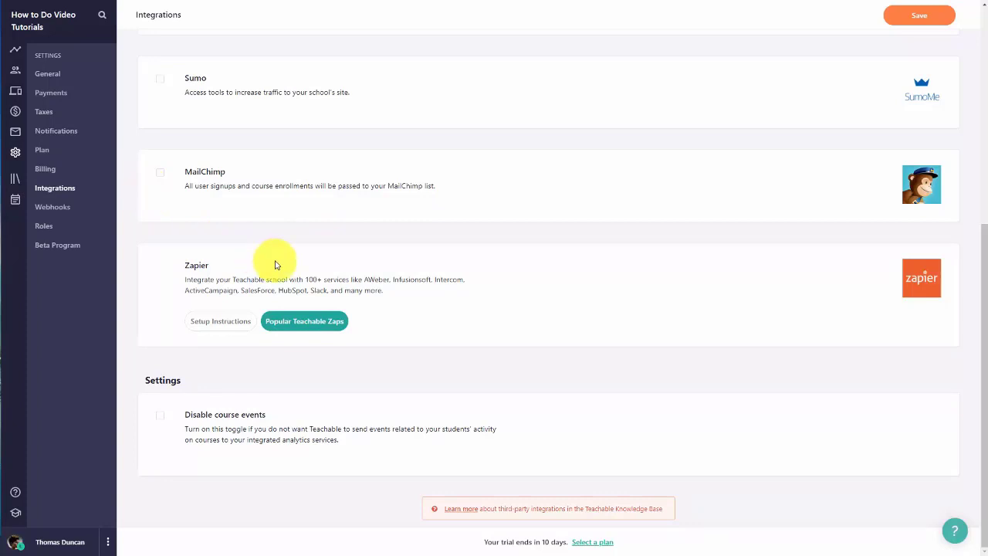
{"action": "left_click", "coordinate": [159, 415]}
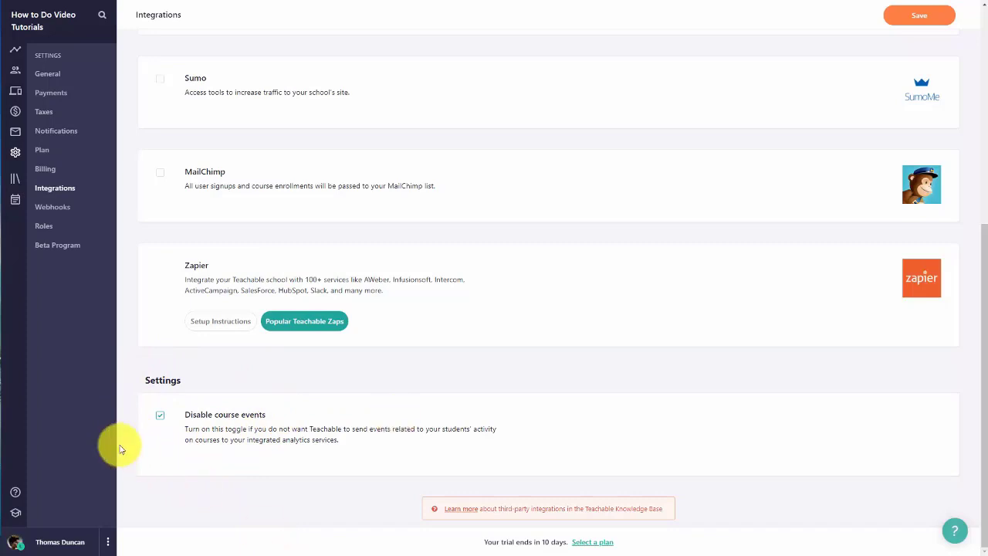
{"action": "left_click", "coordinate": [58, 209]}
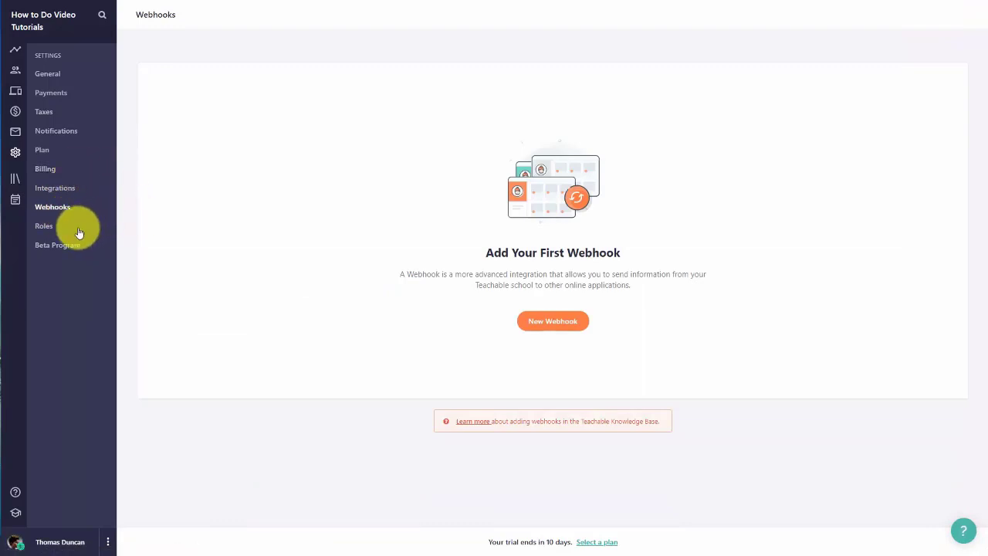
Step: Accept the guidelines and enable the Beta Program, then return to the Courses list
{"action": "left_click", "coordinate": [44, 229]}
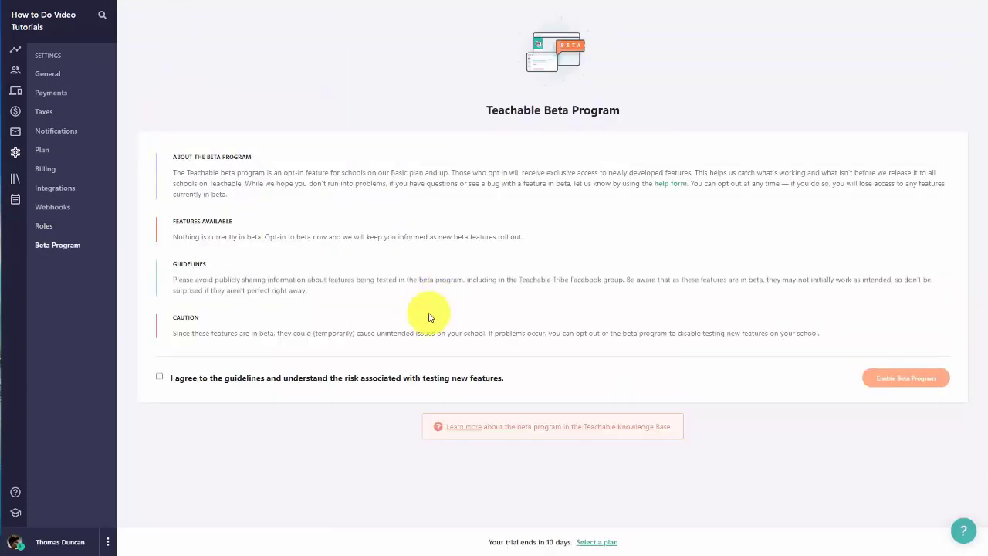
{"action": "left_click", "coordinate": [160, 378]}
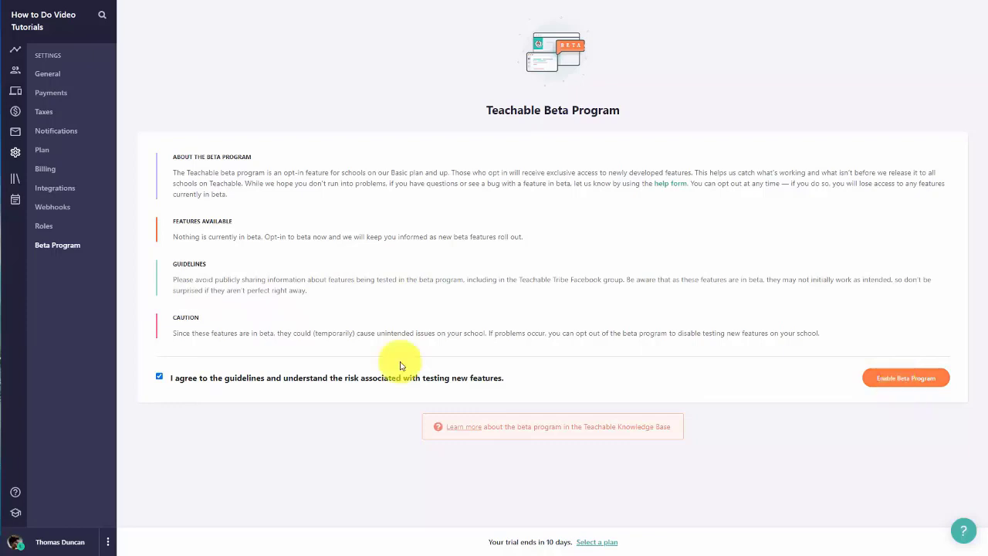
{"action": "left_click", "coordinate": [903, 378]}
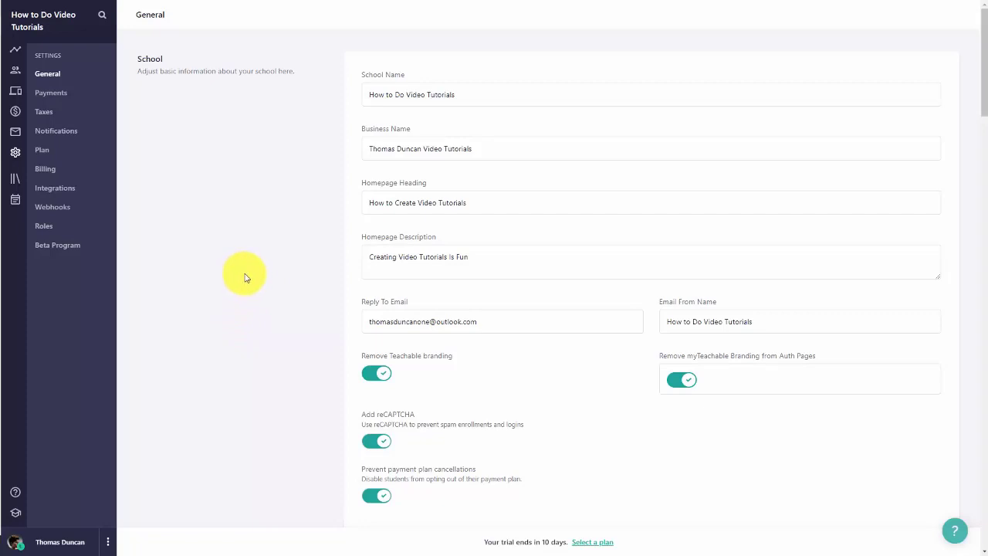
{"action": "left_click", "coordinate": [16, 183]}
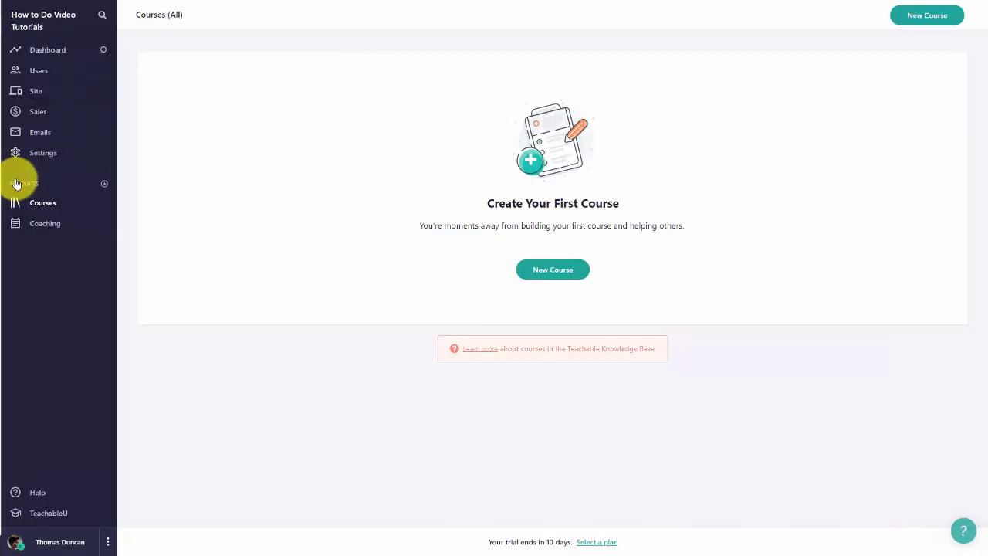
Step: Create blank course 'WordPress Security', subtitled 'Making Sure Our Website Is Secure', keeping the current author
{"action": "left_click", "coordinate": [543, 271]}
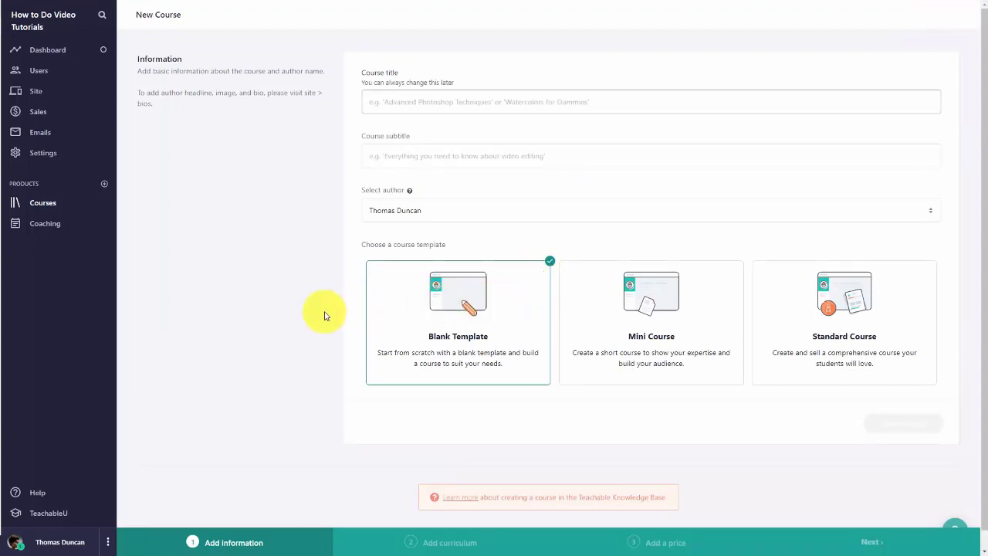
{"action": "type", "text": "WordPress Security"}
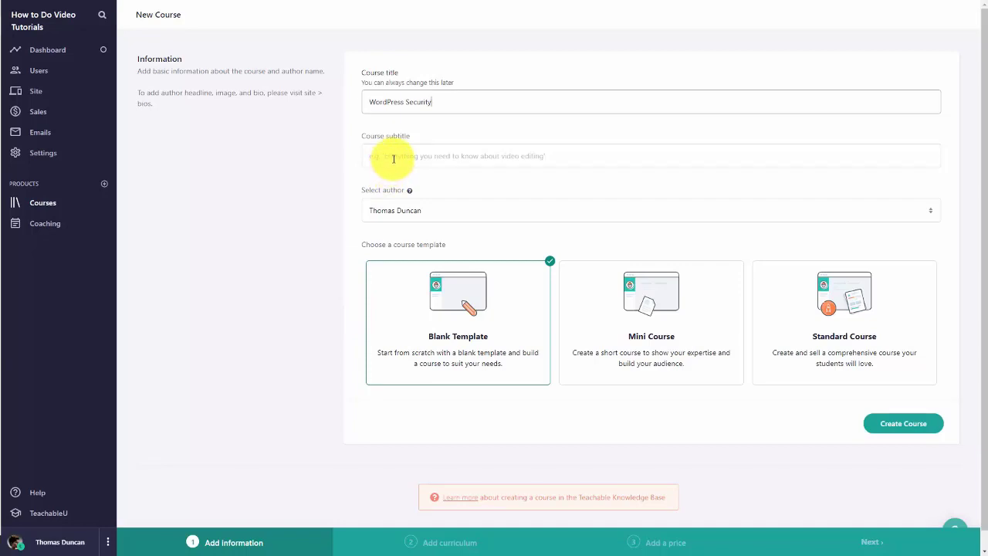
{"action": "key", "text": "Tab"}
{"action": "type", "text": "Making Sure Our Website Is Secure"}
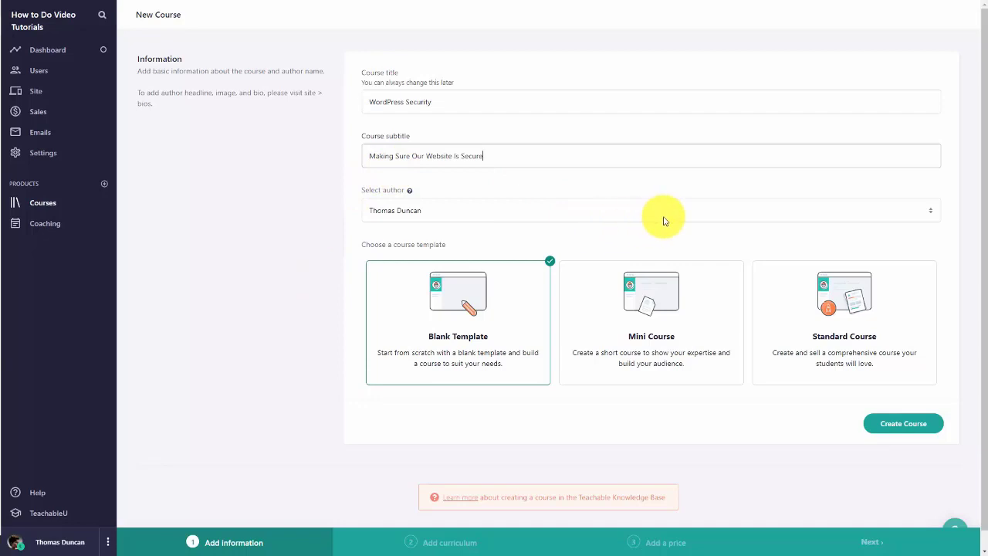
{"action": "left_click", "coordinate": [603, 217]}
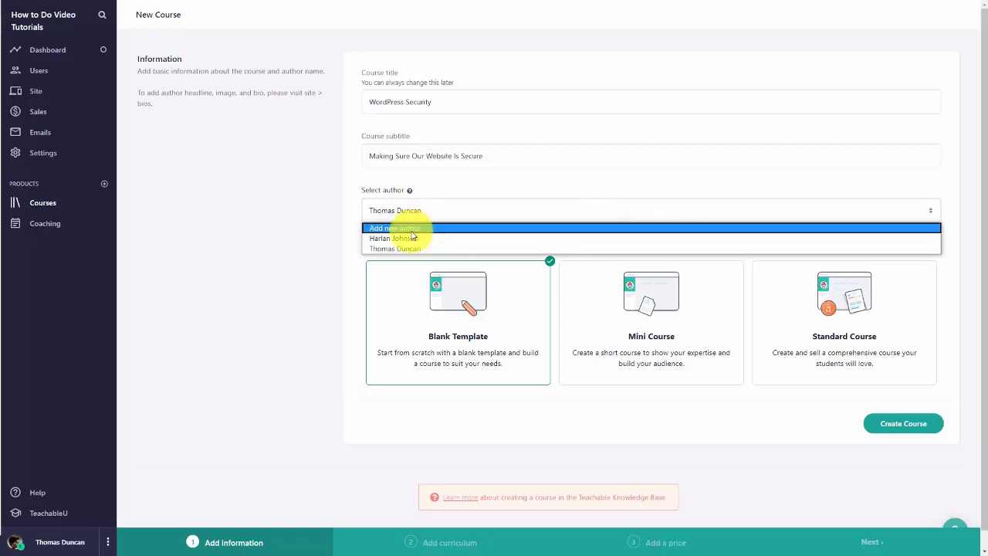
{"action": "left_click", "coordinate": [265, 207]}
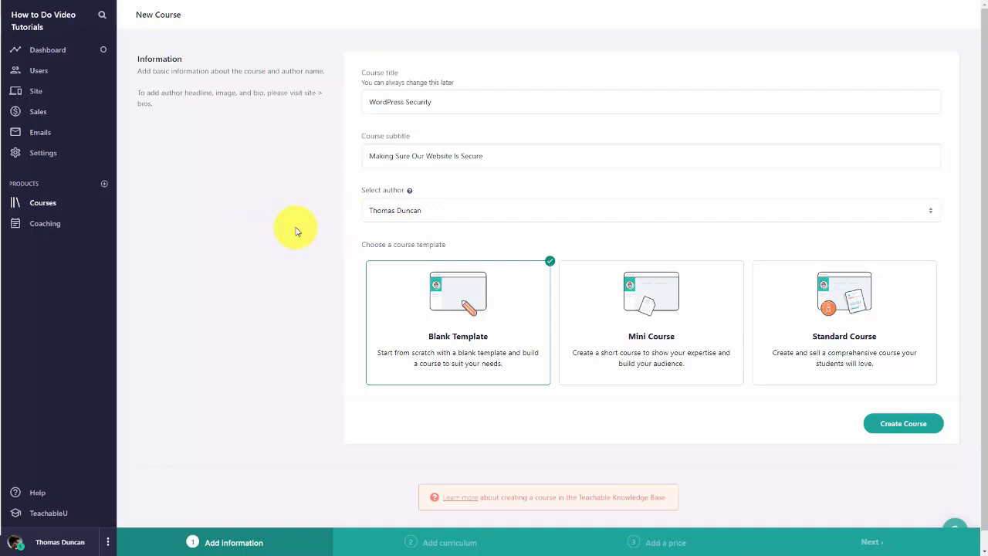
{"action": "scroll", "coordinate": [295, 230], "scroll_direction": "down", "scroll_amount": 1}
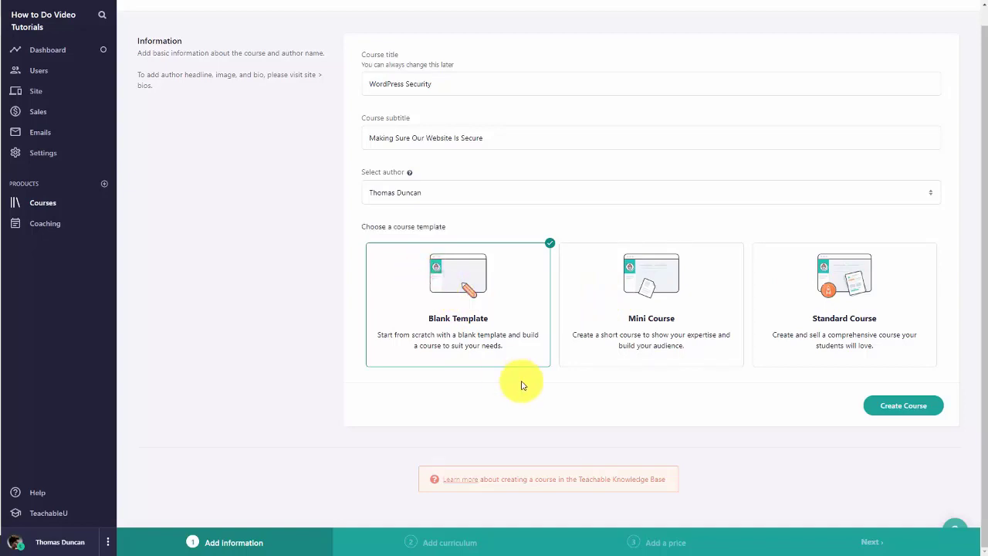
{"action": "left_click", "coordinate": [895, 404]}
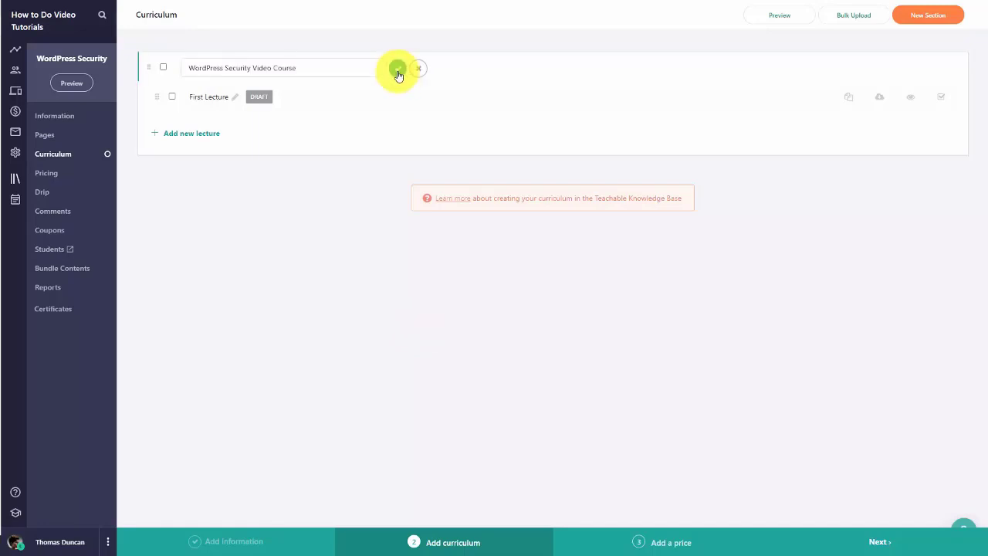
Step: Name the section 'WordPress Security Video Course', rename First Lecture to 'Introduction', and edit it
{"action": "left_click", "coordinate": [396, 71]}
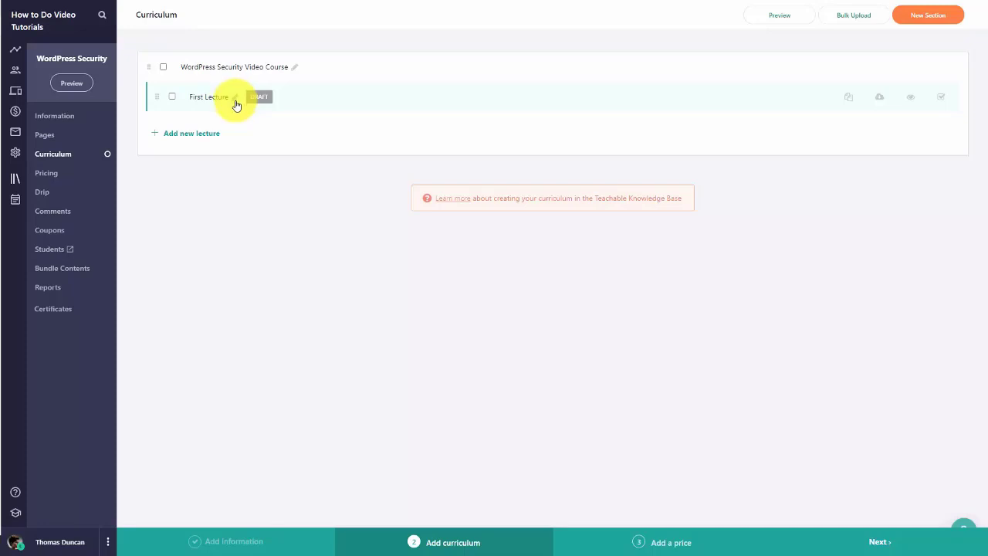
{"action": "left_click", "coordinate": [233, 97]}
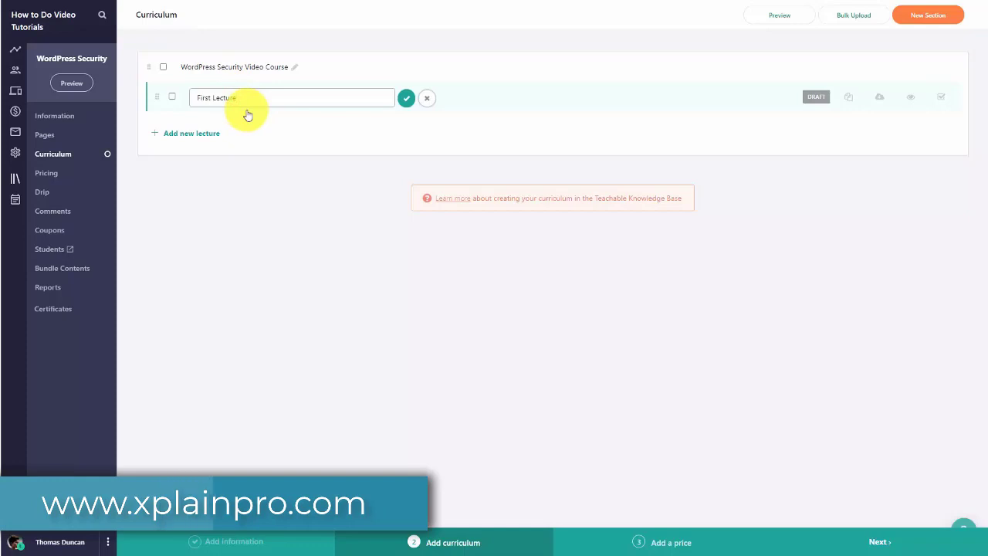
{"action": "type", "text": "Introduction"}
{"action": "left_click", "coordinate": [406, 98]}
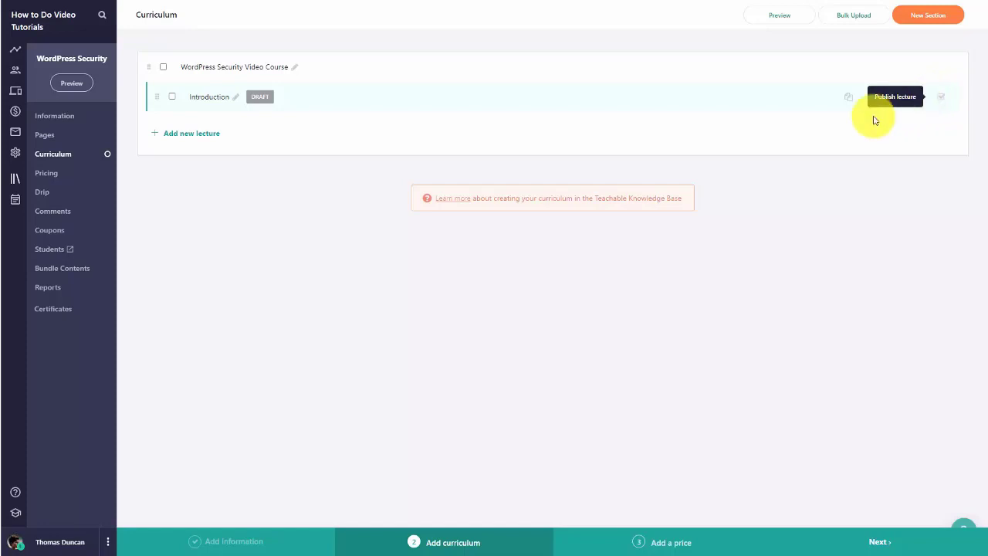
{"action": "left_click", "coordinate": [220, 99]}
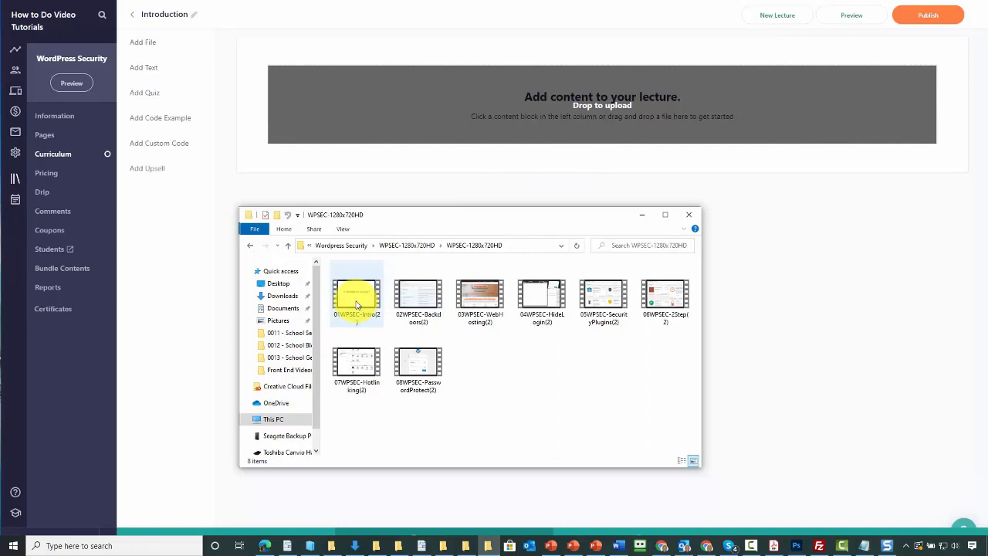
Step: Upload 01WPSEC-Intro(2).mp4 into the Introduction lecture and preview it as a student
{"action": "left_click_drag", "start_coordinate": [357, 303], "coordinate": [586, 143]}
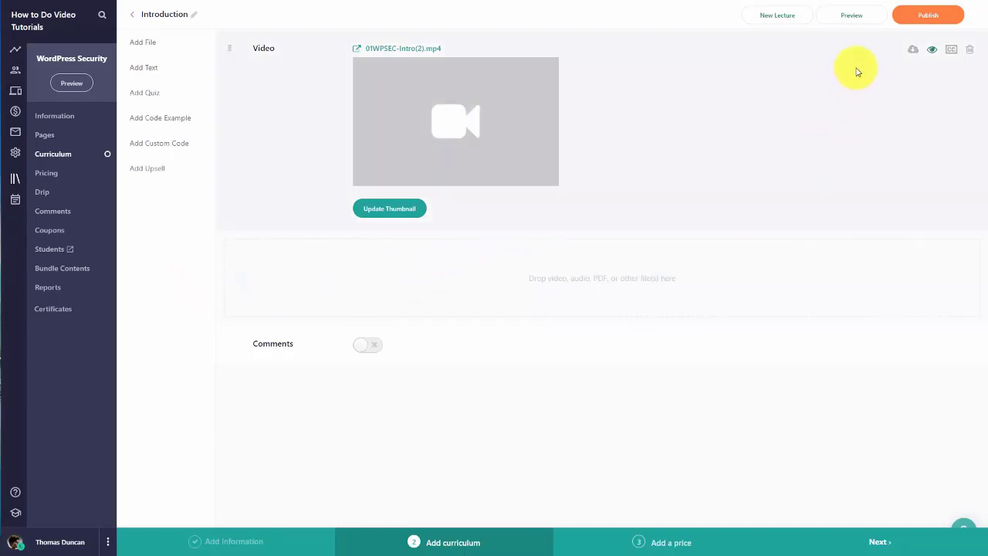
{"action": "left_click", "coordinate": [854, 17]}
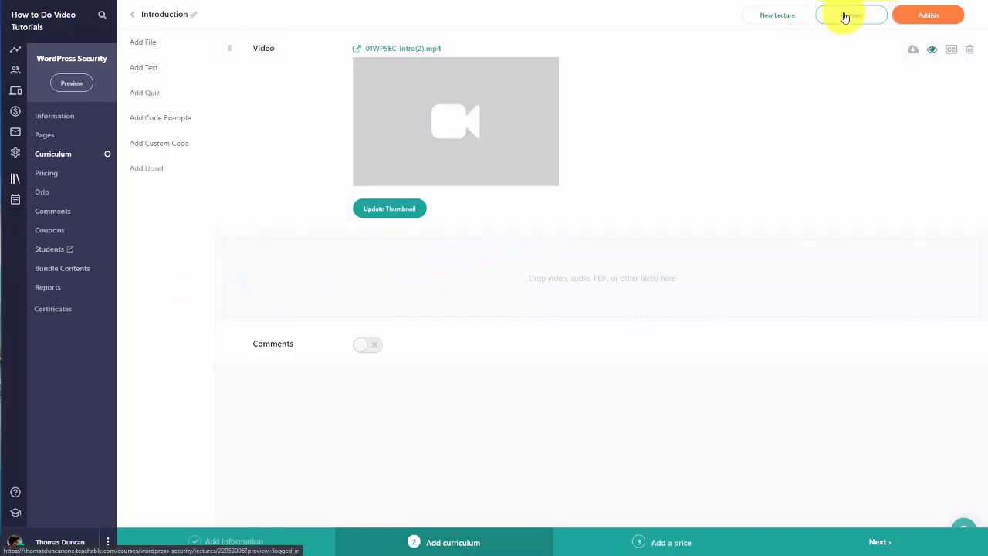
{"action": "left_click", "coordinate": [845, 16]}
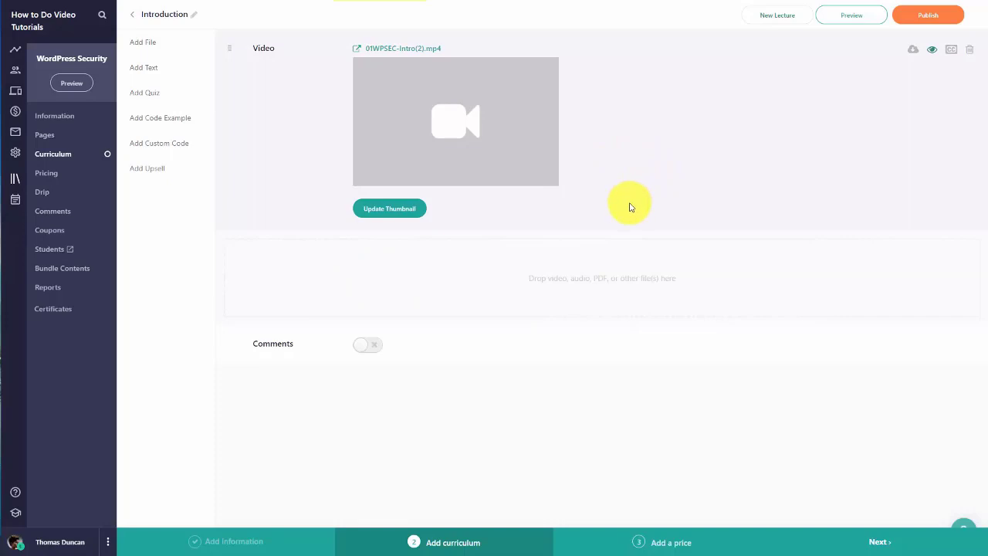
Step: Set the video thumbnail to the BG_blank_book.jpeg preset and preview the lecture
{"action": "left_click", "coordinate": [391, 210]}
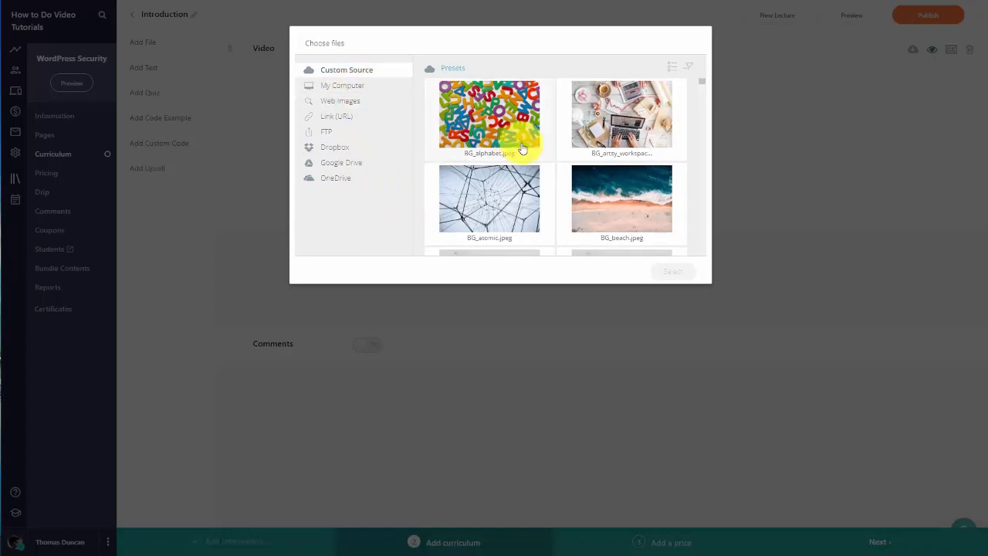
{"action": "scroll", "coordinate": [523, 146], "scroll_direction": "down", "scroll_amount": 1}
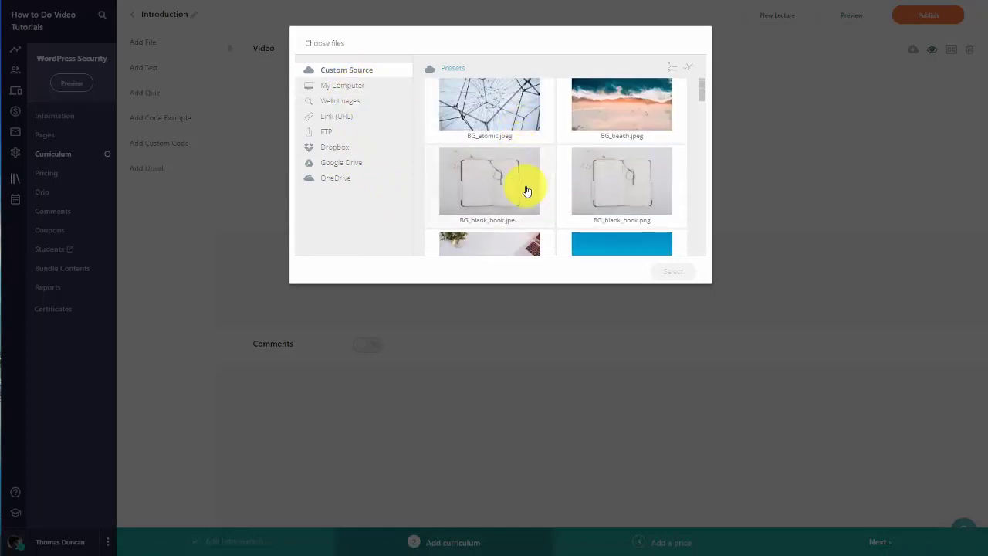
{"action": "left_click", "coordinate": [475, 179]}
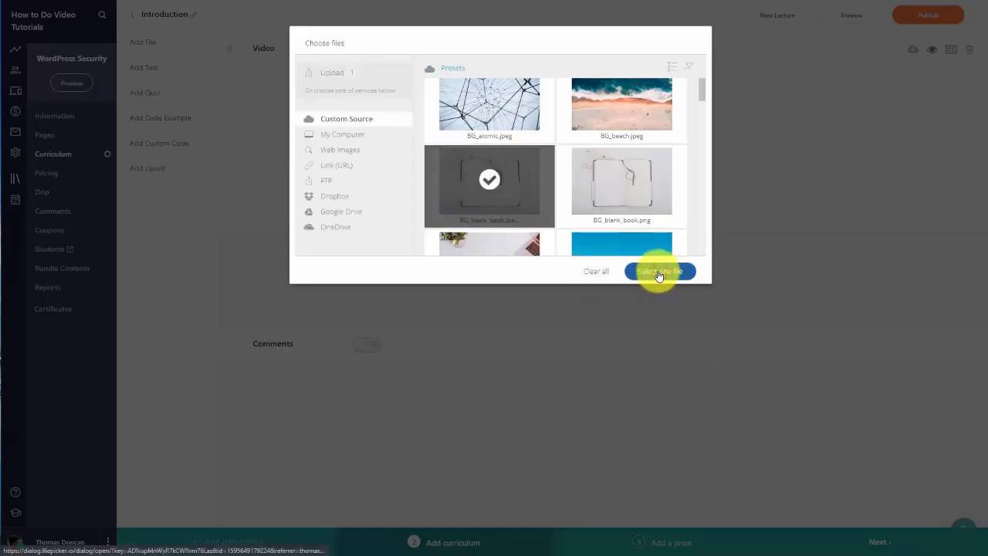
{"action": "left_click", "coordinate": [658, 272]}
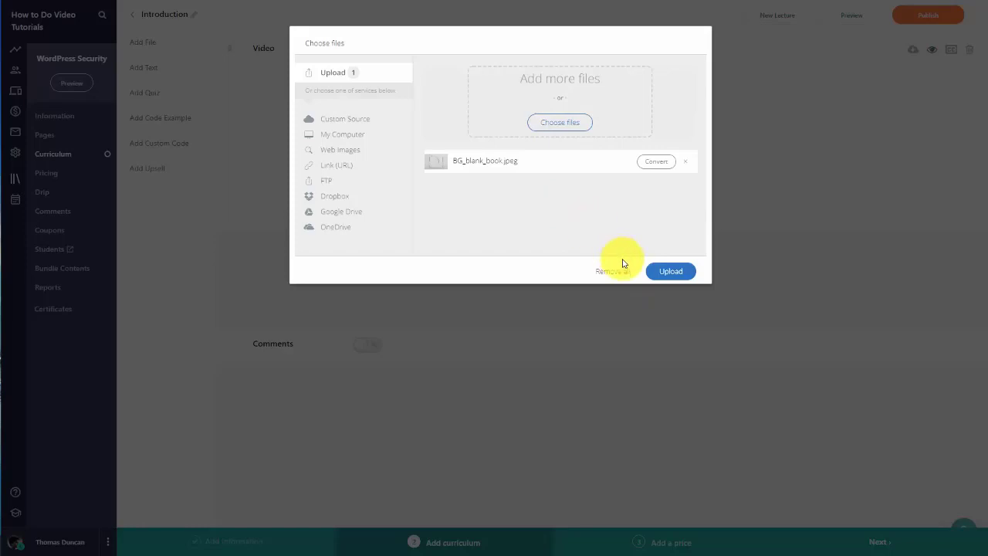
{"action": "left_click", "coordinate": [669, 272]}
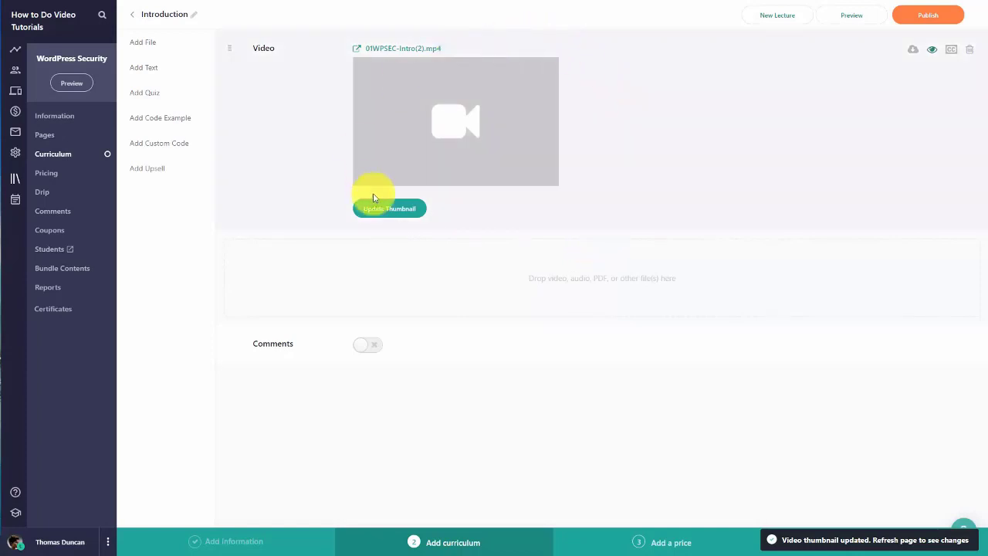
{"action": "left_click", "coordinate": [845, 18]}
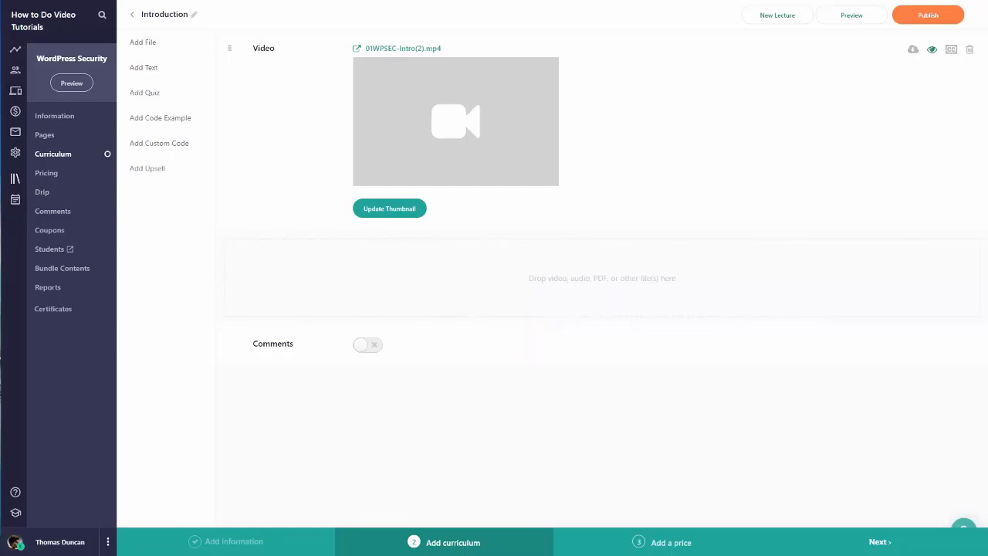
Step: Add 01WPSEC-Intro.mp3 from the WPSEC-MP3 folder beneath the lecture video
{"action": "left_click_drag", "start_coordinate": [2, 287], "coordinate": [497, 324]}
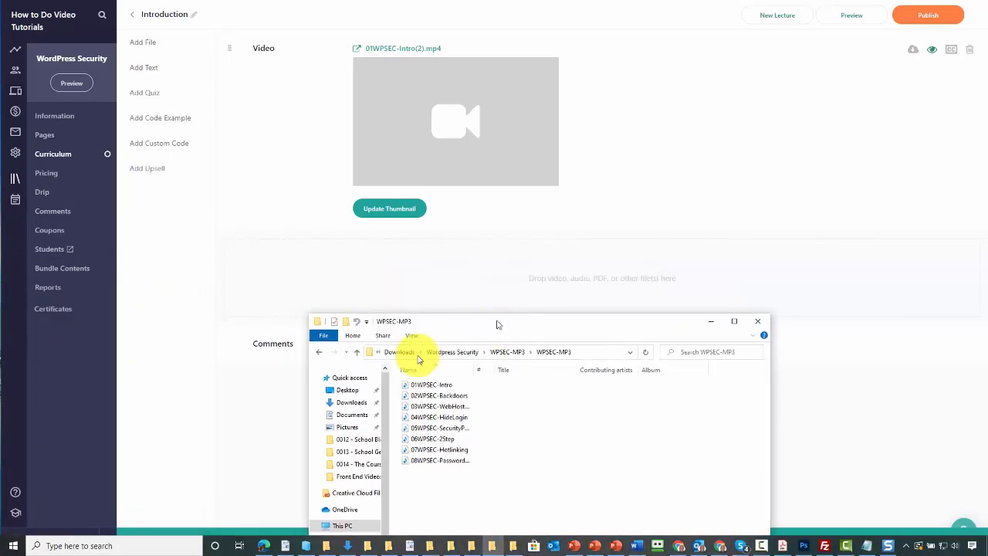
{"action": "left_click_drag", "start_coordinate": [420, 386], "coordinate": [494, 297]}
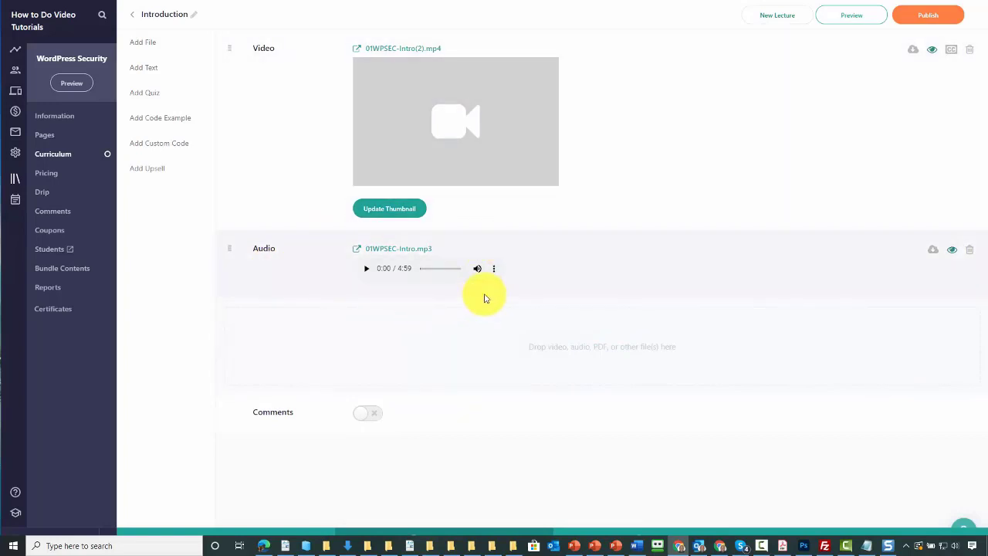
Step: Upload WPSEC-License.pdf into the Introduction lecture below the audio
{"action": "key", "text": "alt+Tab"}
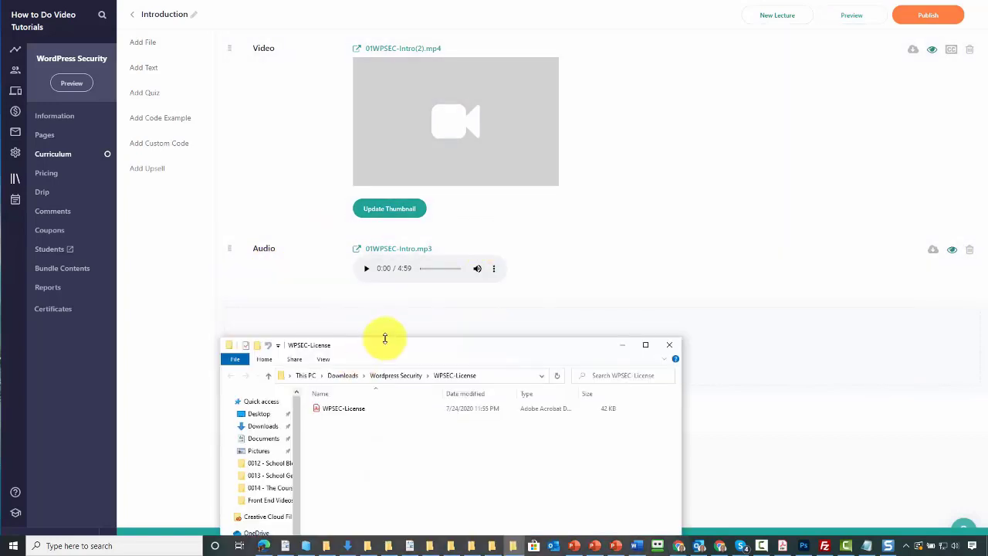
{"action": "left_click_drag", "start_coordinate": [400, 355], "coordinate": [423, 412]}
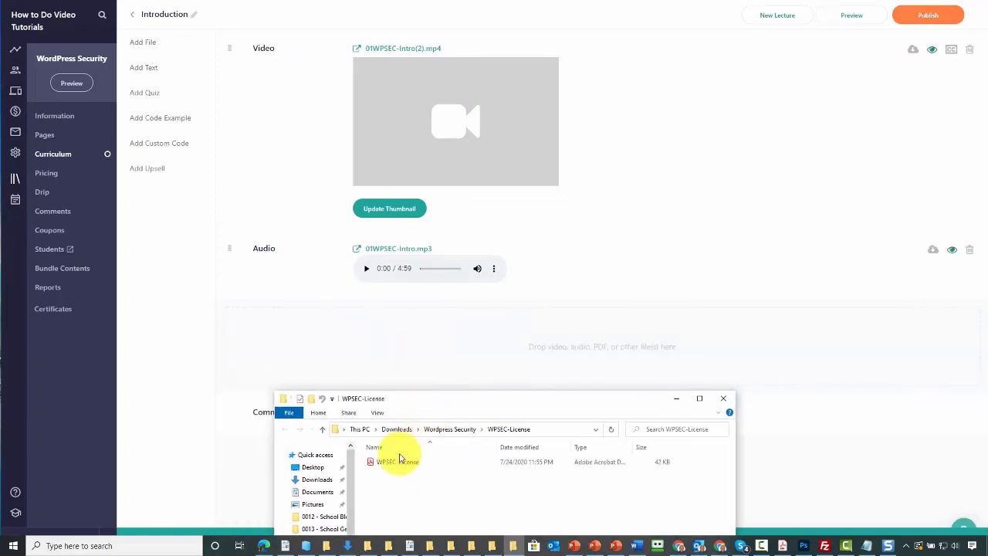
{"action": "left_click_drag", "start_coordinate": [392, 466], "coordinate": [540, 394]}
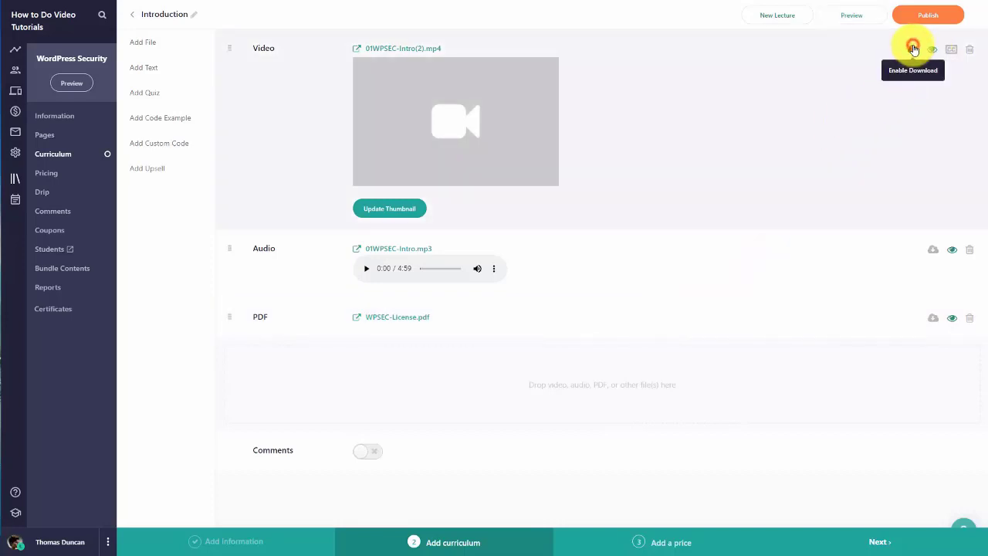
Step: Make the video, audio and PDF downloadable, turn off video embedding, and preview
{"action": "left_click", "coordinate": [912, 48]}
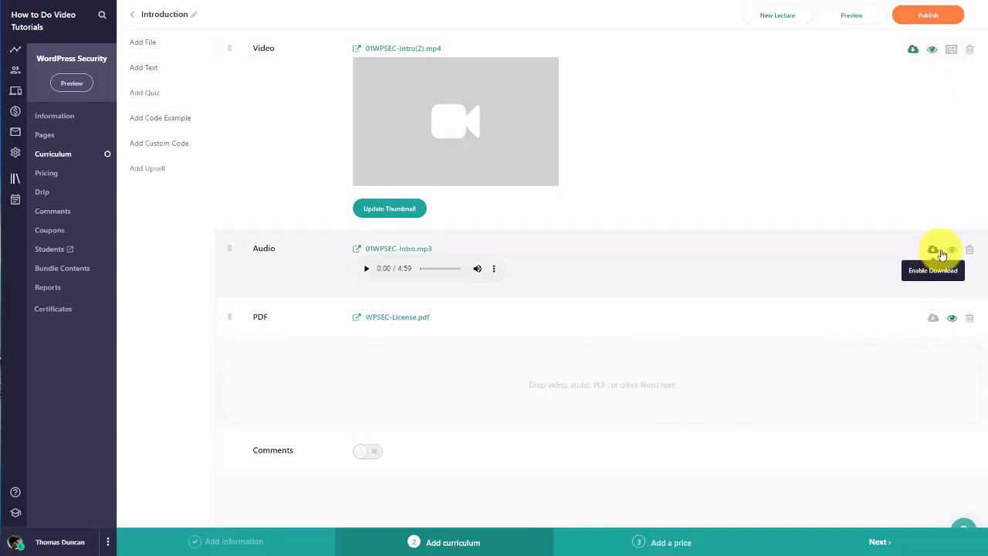
{"action": "left_click", "coordinate": [933, 250]}
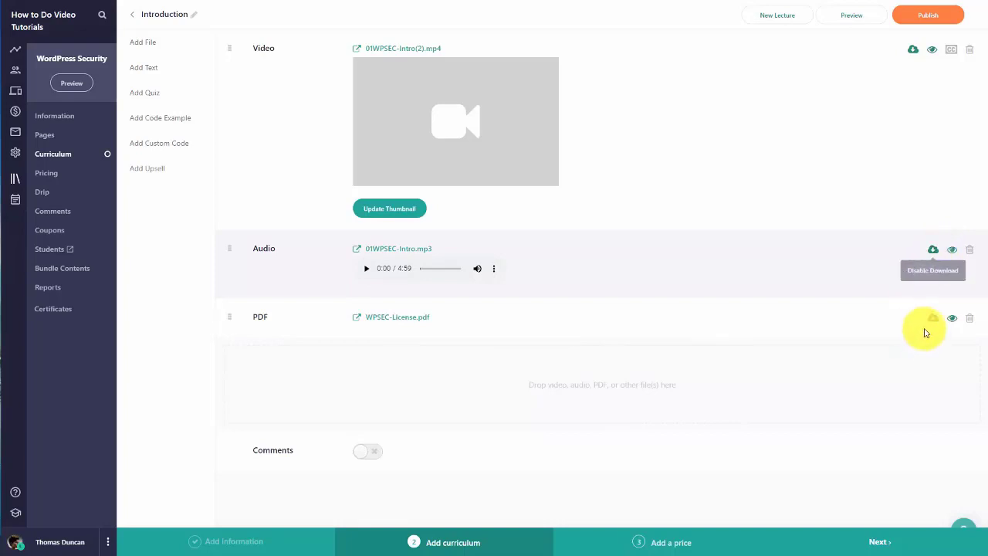
{"action": "left_click", "coordinate": [933, 318]}
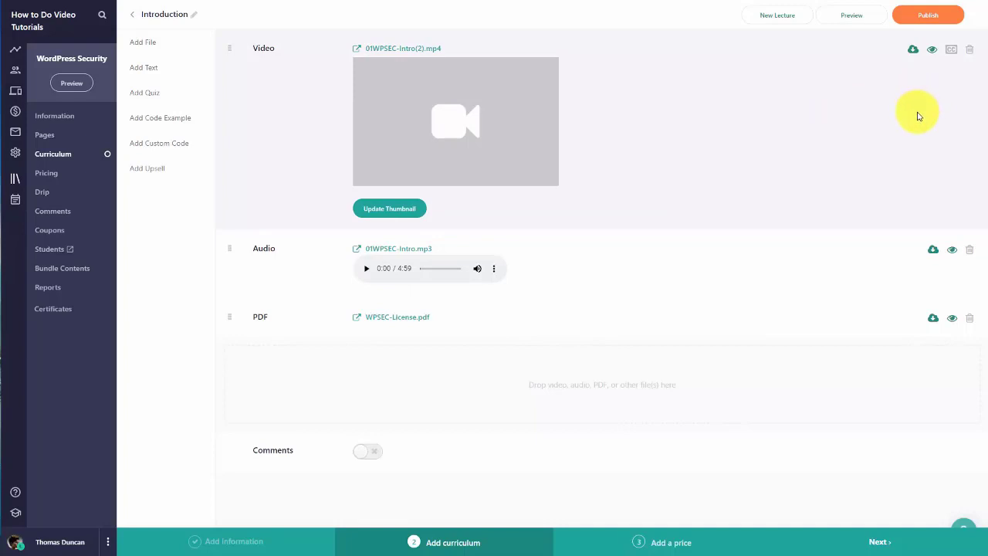
{"action": "left_click", "coordinate": [932, 51]}
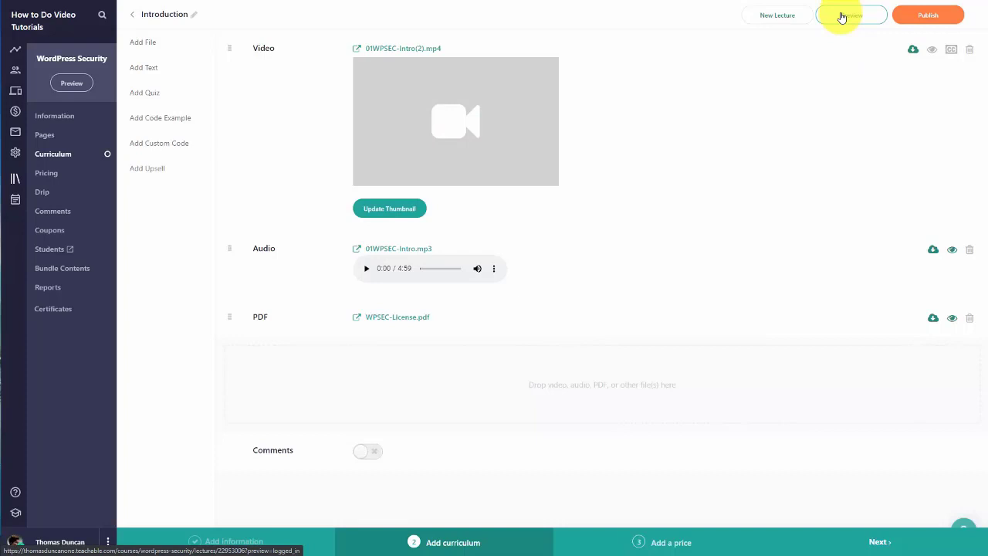
{"action": "left_click", "coordinate": [842, 17]}
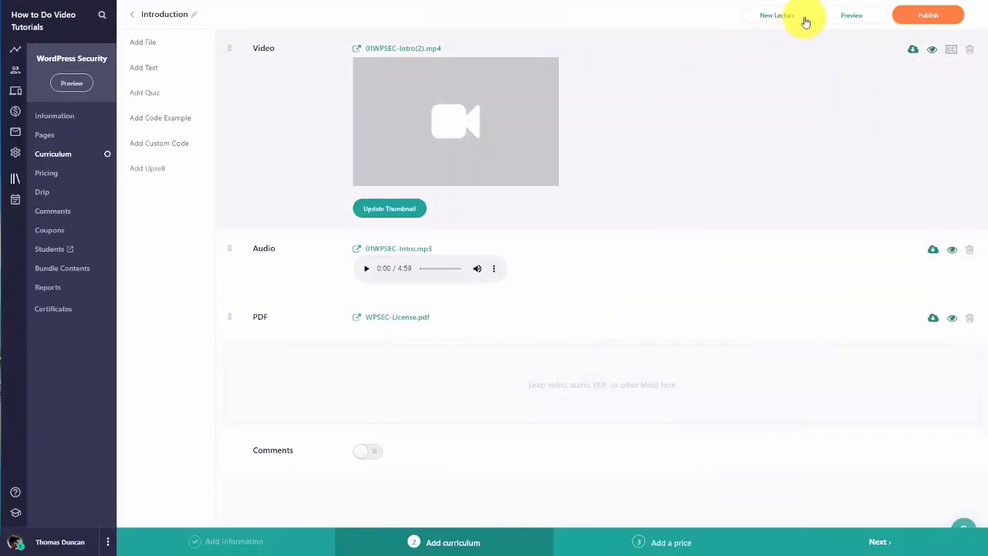
Step: Preview the Introduction lecture as a student, then publish it
{"action": "left_click", "coordinate": [843, 16]}
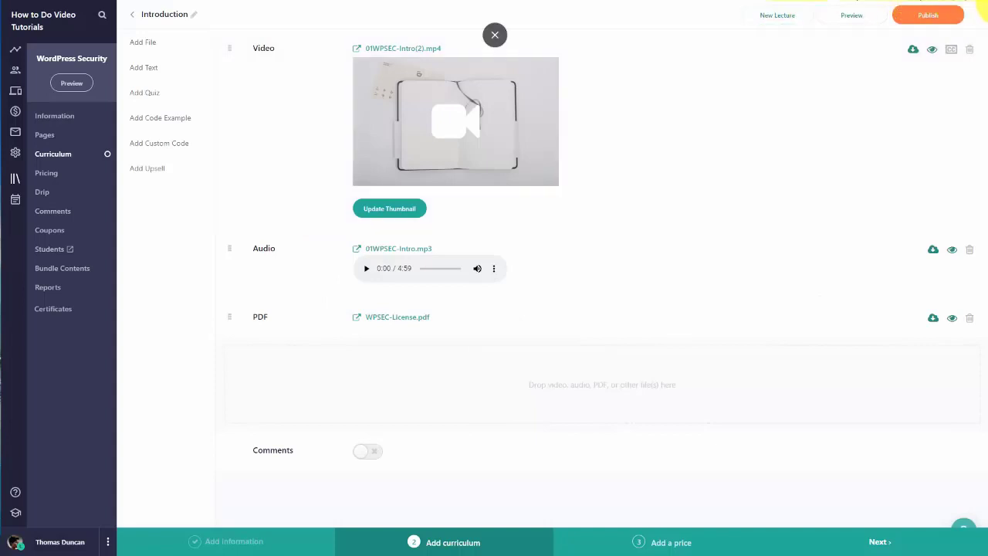
{"action": "left_click", "coordinate": [925, 23]}
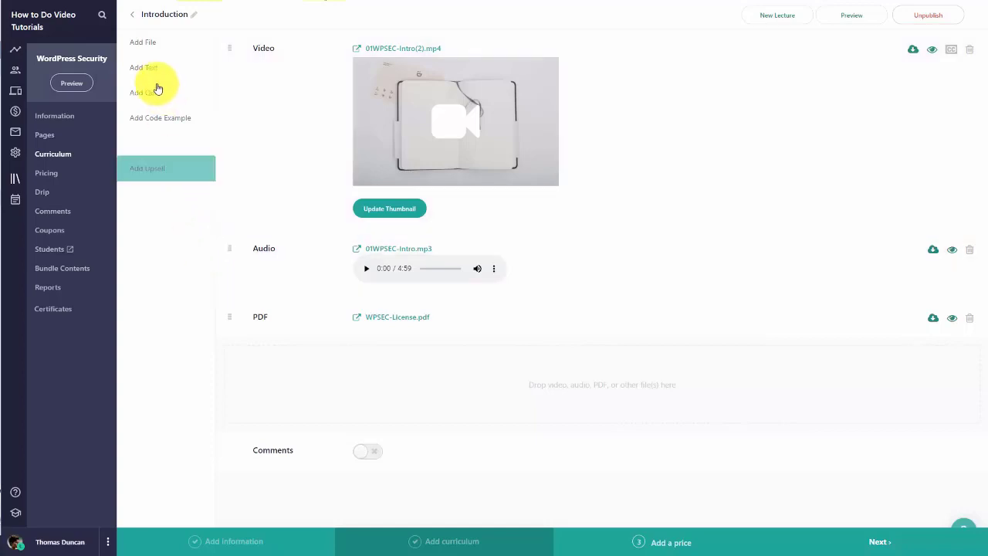
Step: Paste the WordPress Security script into a new text block and remove its four blank lines
{"action": "left_click", "coordinate": [151, 72]}
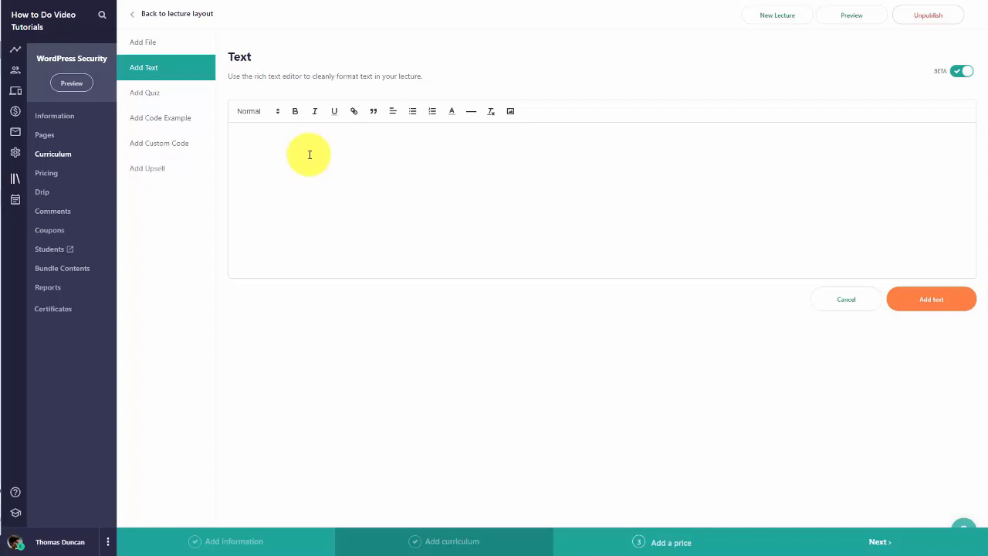
{"action": "left_click", "coordinate": [261, 145]}
{"action": "key", "text": "ctrl+v"}
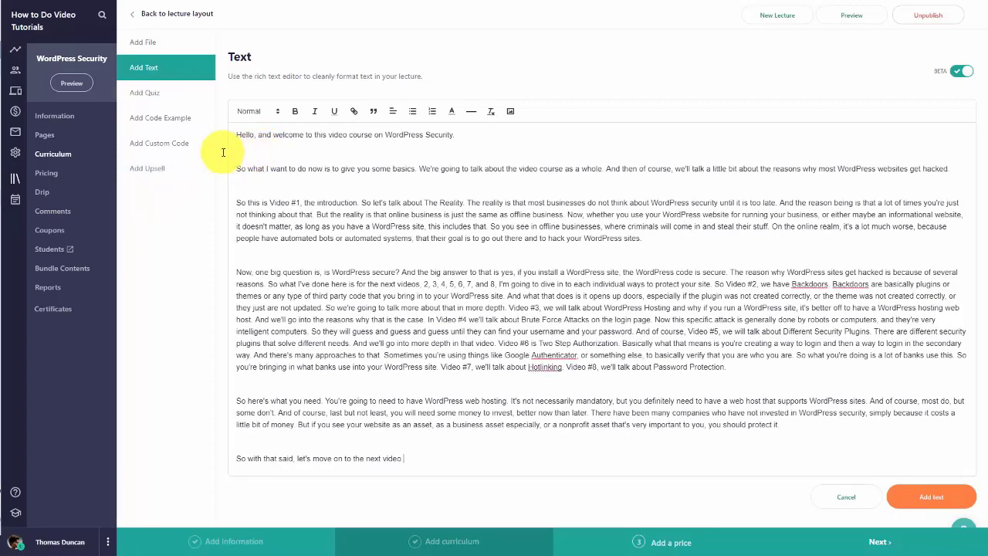
{"action": "left_click", "coordinate": [236, 151]}
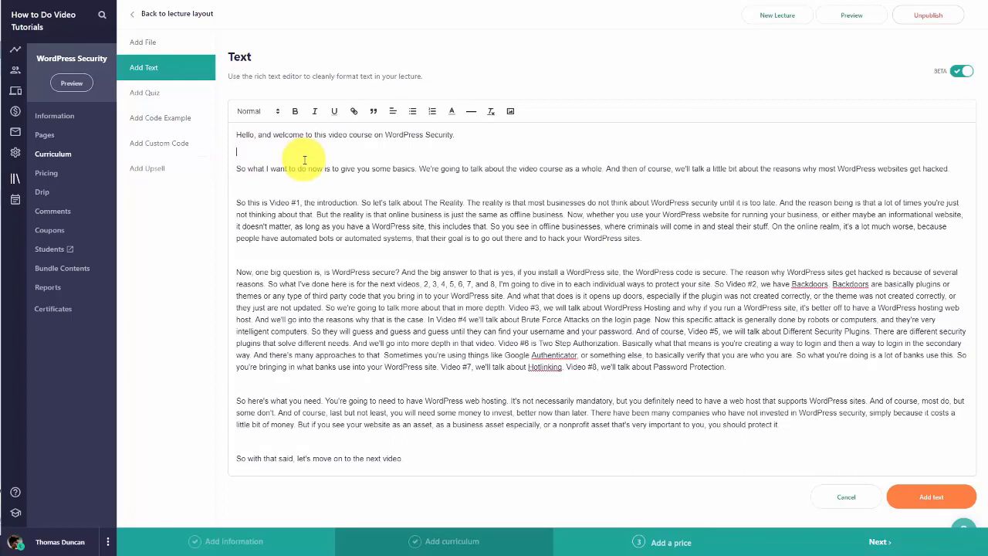
{"action": "key", "text": "Delete"}
{"action": "key", "text": "Delete"}
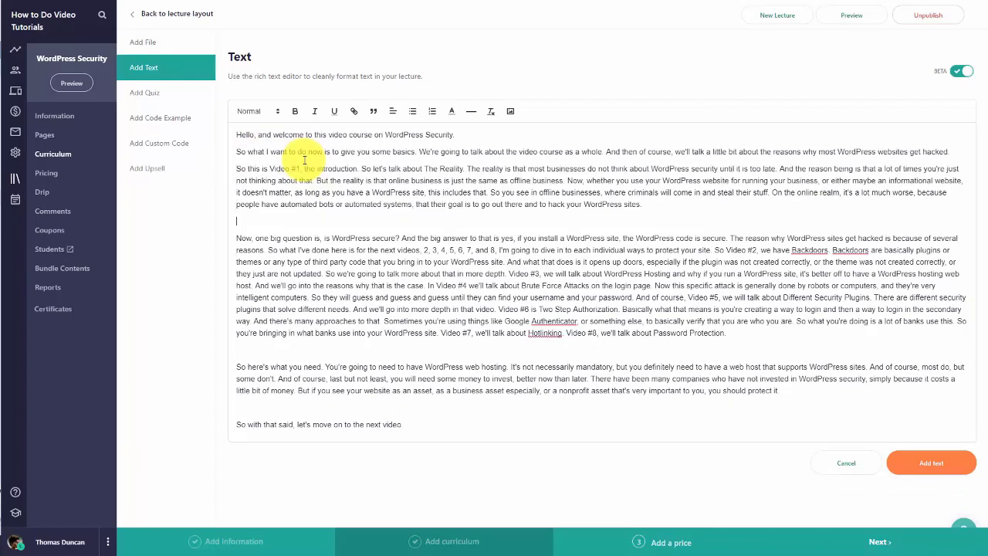
{"action": "key", "text": "Delete"}
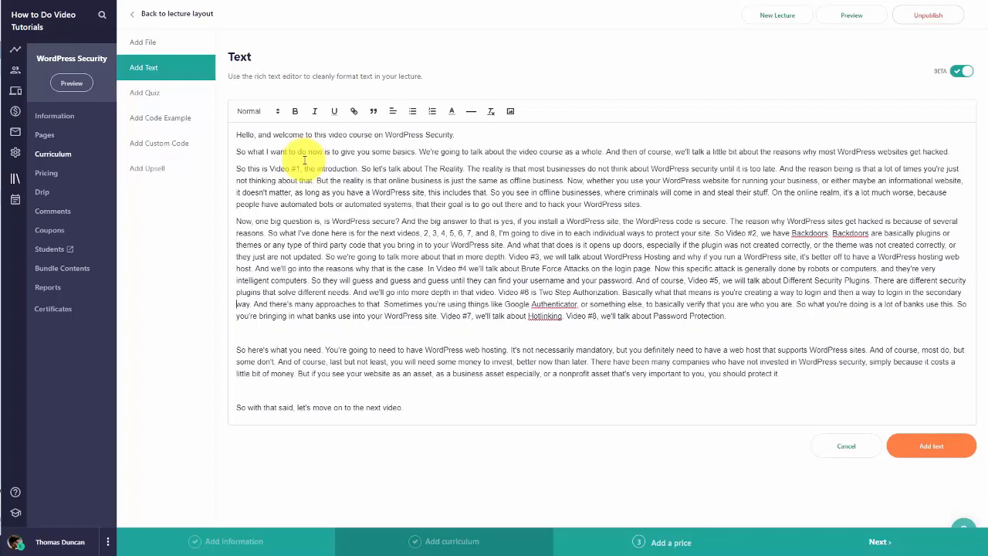
{"action": "key", "text": "Delete"}
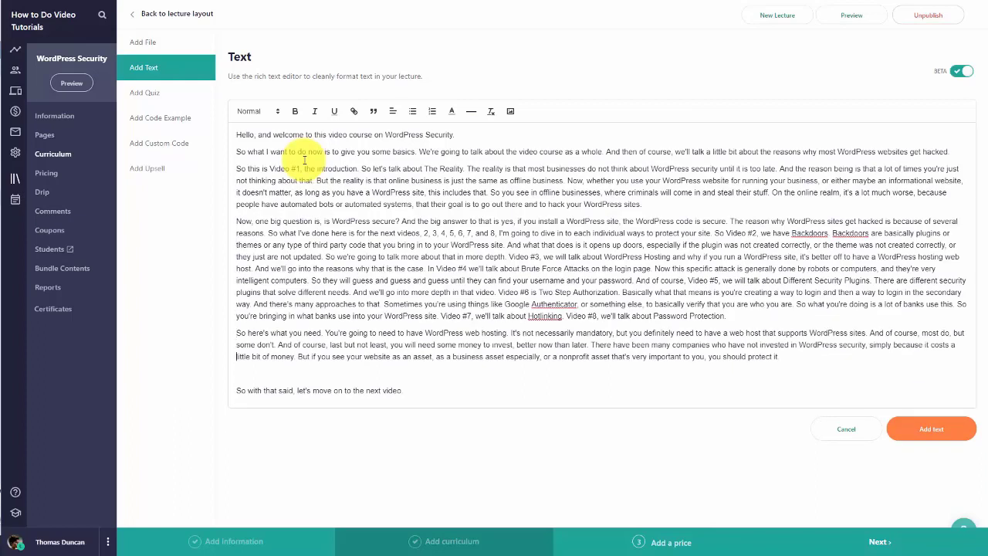
{"action": "key", "text": "Delete"}
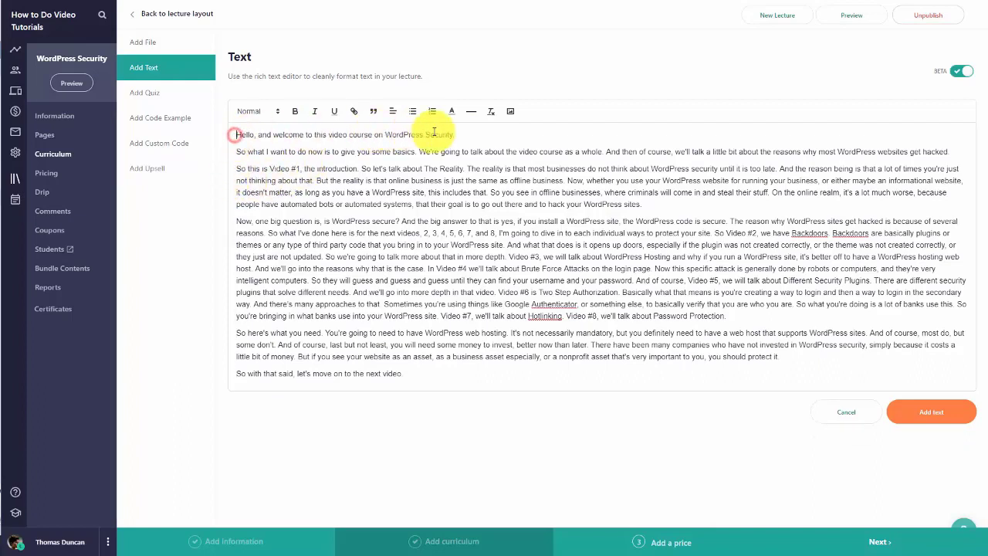
Step: Bold the opening welcome line and save the text block to the lecture
{"action": "left_click_drag", "start_coordinate": [235, 135], "coordinate": [455, 134]}
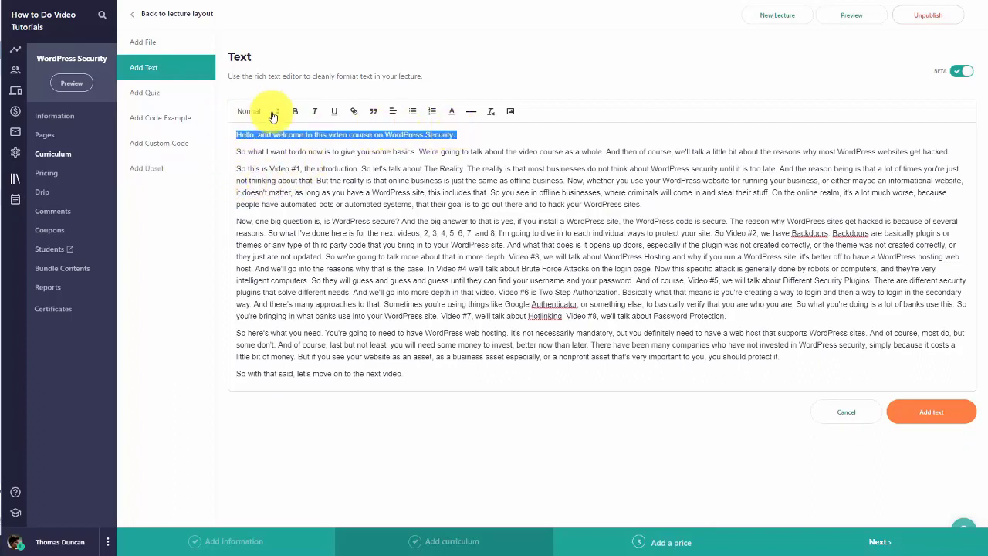
{"action": "left_click", "coordinate": [295, 114]}
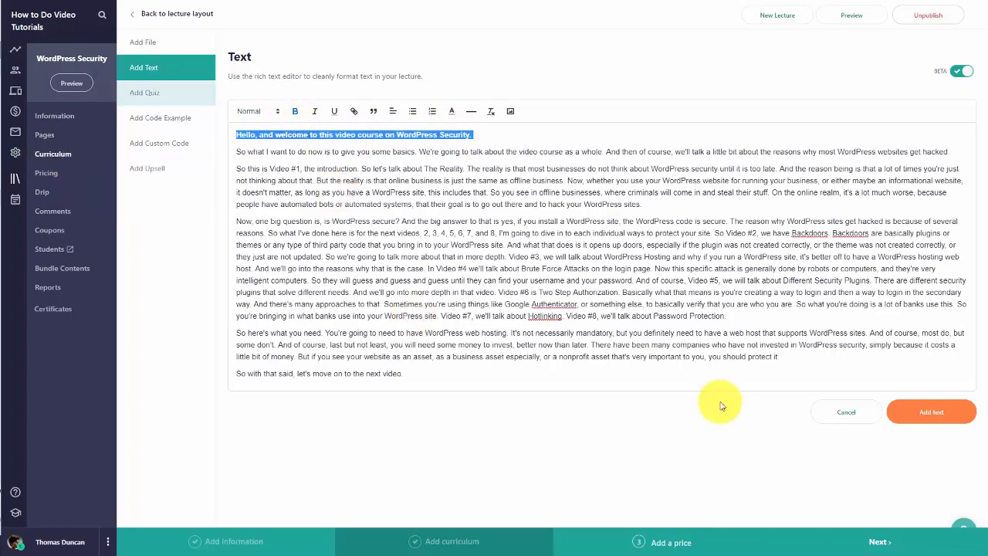
{"action": "left_click", "coordinate": [907, 414]}
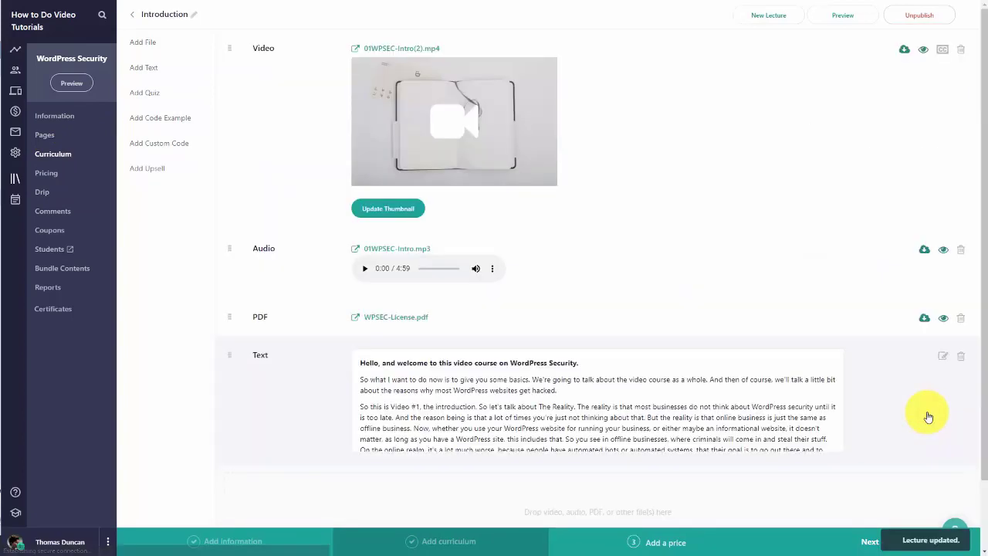
Step: Open an empty custom code editor for the Introduction lecture
{"action": "scroll", "coordinate": [600, 379], "scroll_direction": "down", "scroll_amount": 1}
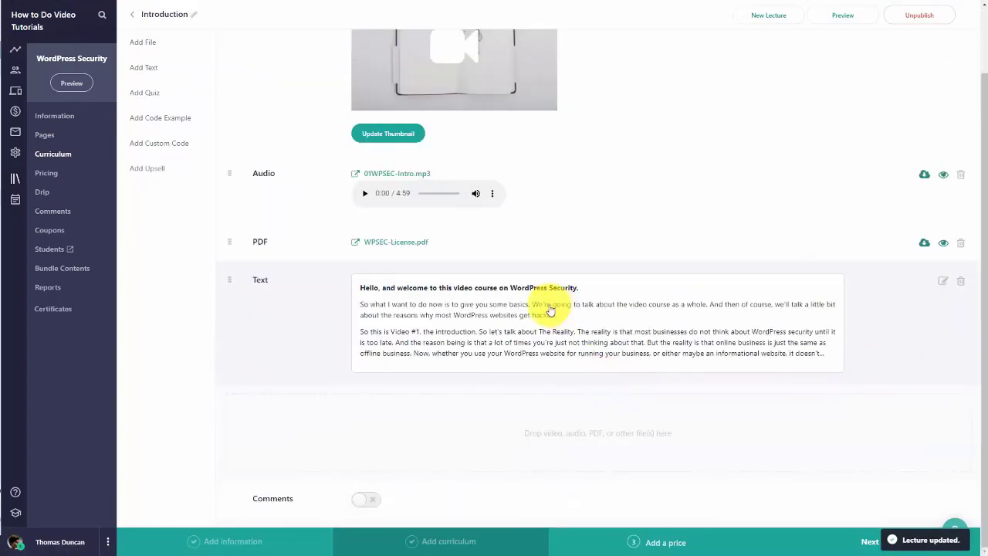
{"action": "scroll", "coordinate": [613, 298], "scroll_direction": "up", "scroll_amount": 1}
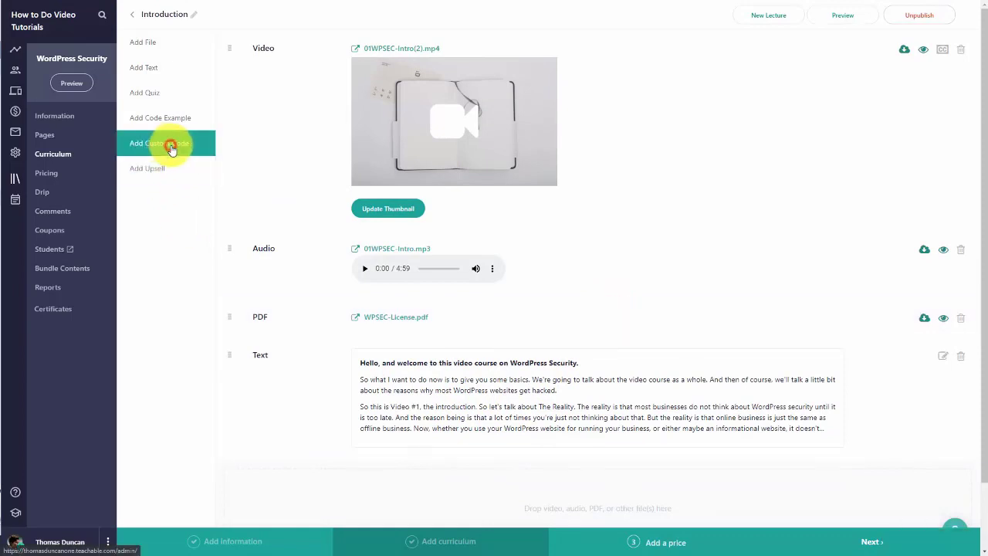
{"action": "left_click", "coordinate": [171, 149]}
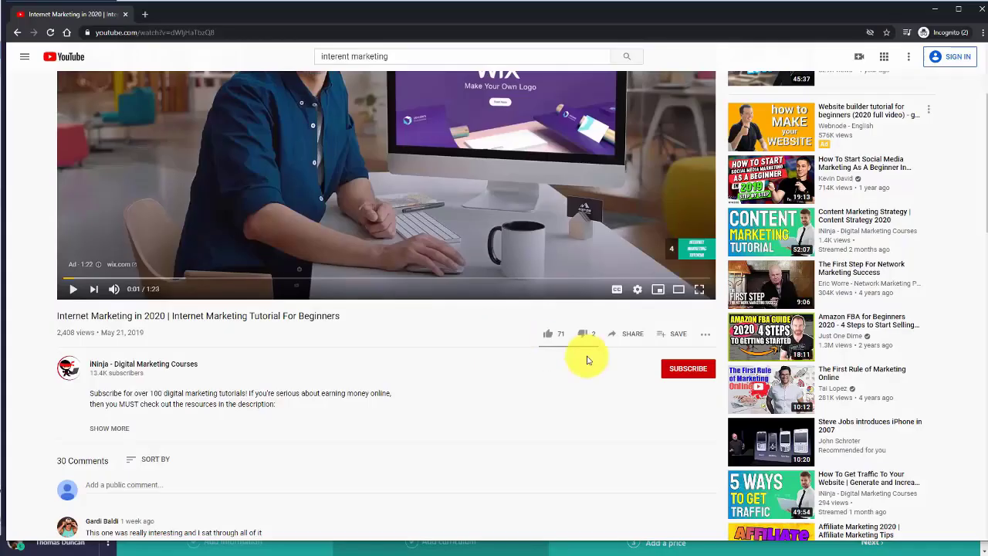
Step: Copy the YouTube embed code for the Internet Marketing in 2020 tutorial
{"action": "left_click", "coordinate": [633, 335]}
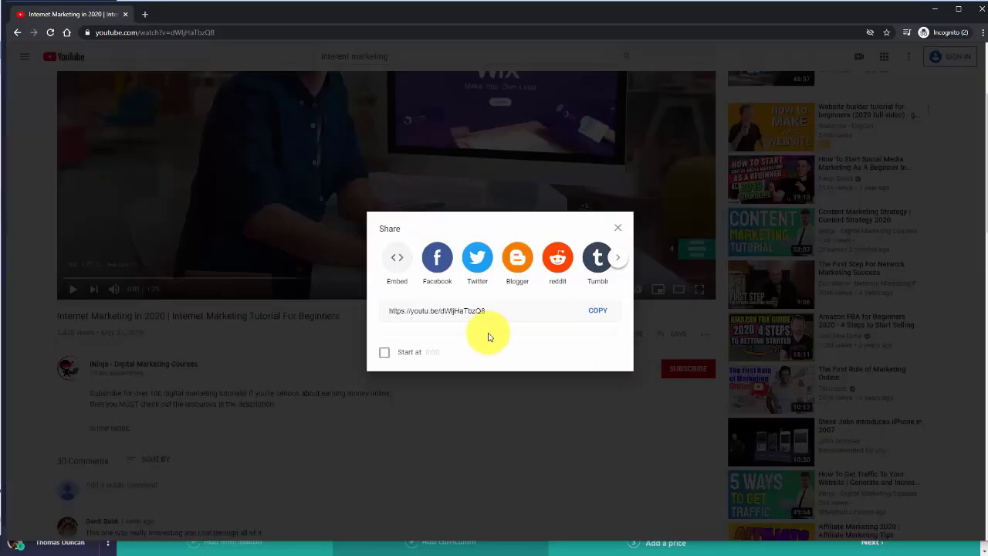
{"action": "left_click", "coordinate": [397, 260]}
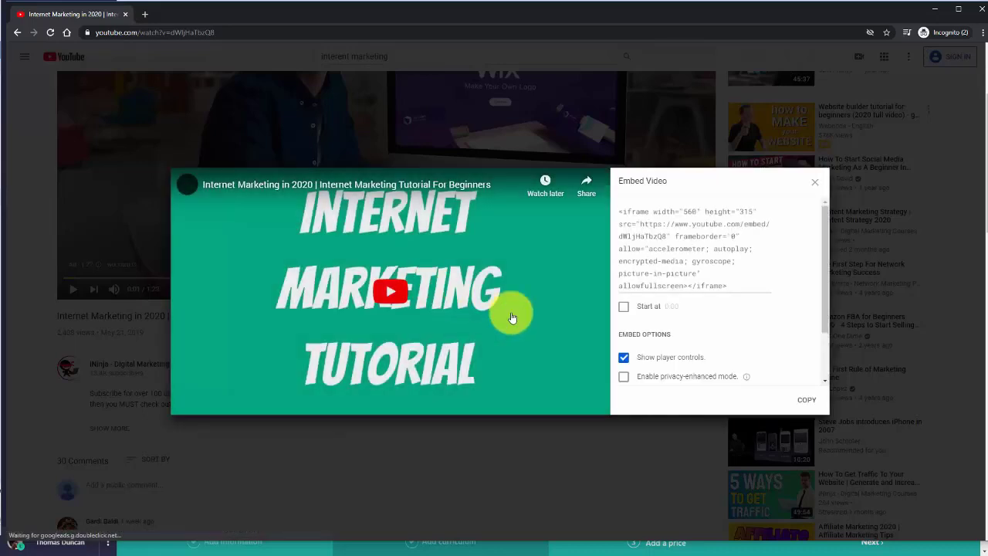
{"action": "left_click", "coordinate": [806, 400]}
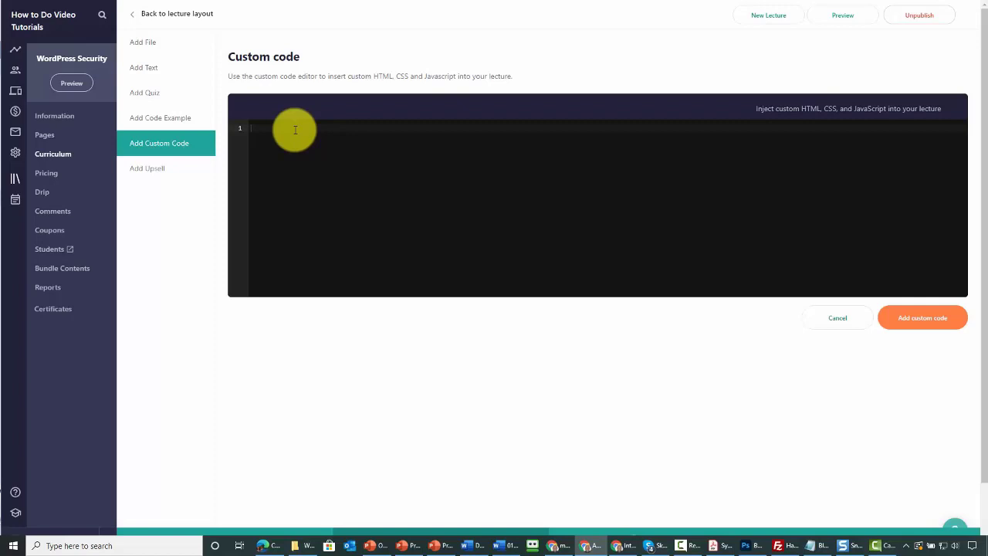
Step: Paste the YouTube iframe embed code into the custom code block and save it
{"action": "key", "text": "ctrl+v"}
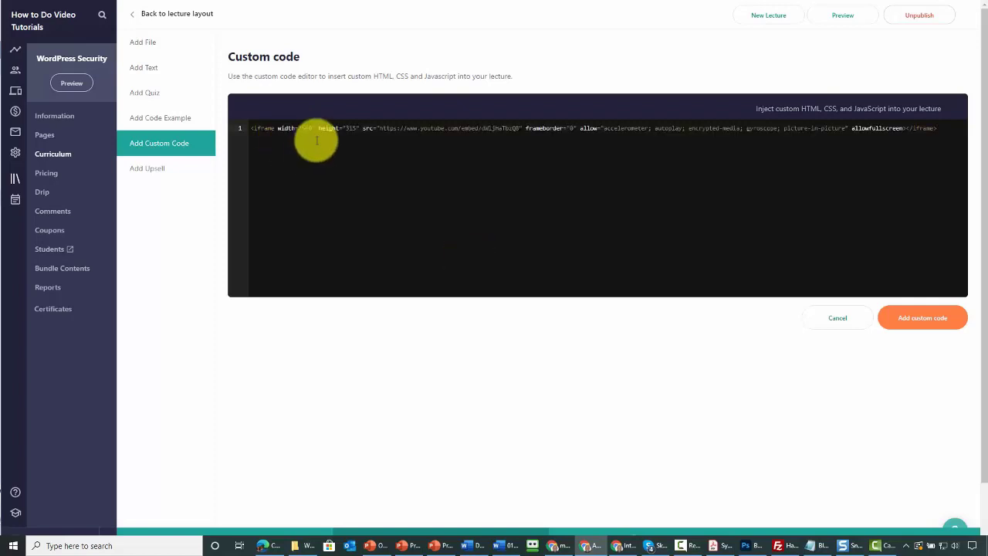
{"action": "left_click", "coordinate": [923, 323]}
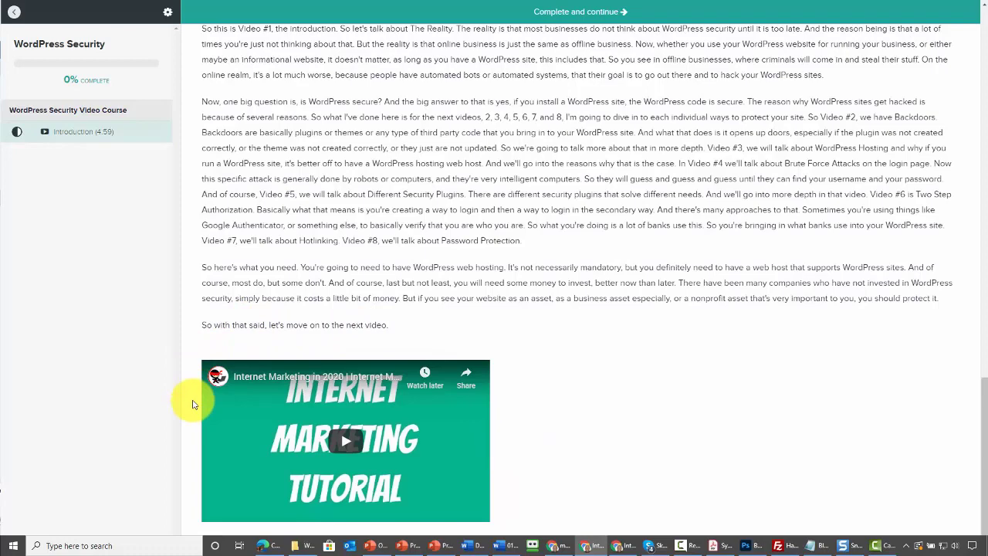
Step: Leave the student preview and look at the Add Upsell option for the lecture
{"action": "key", "text": "alt+Tab"}
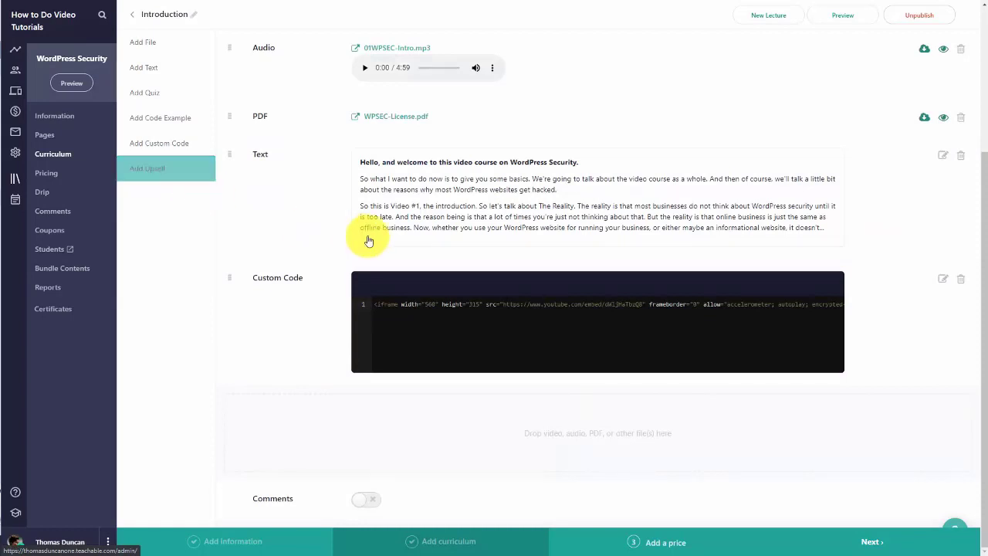
{"action": "left_click", "coordinate": [159, 172]}
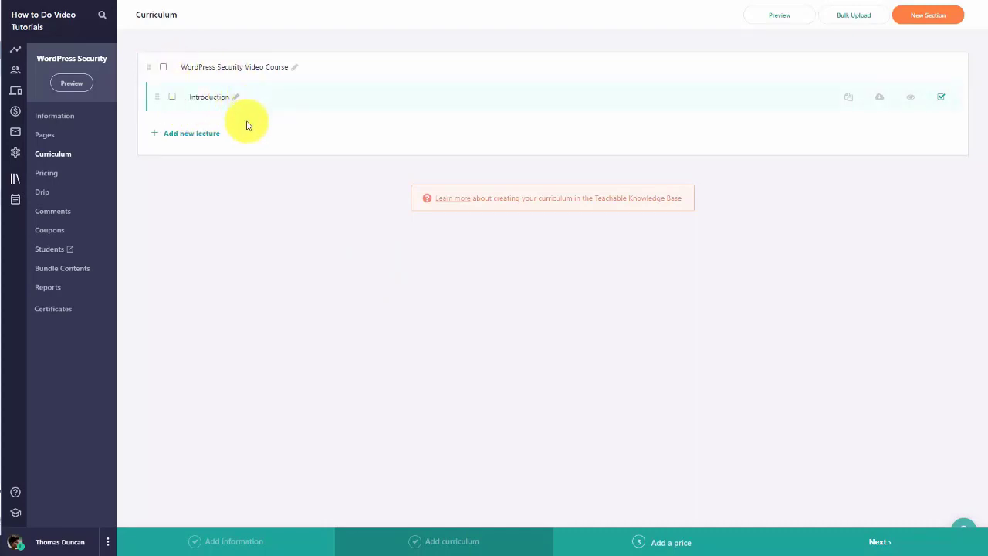
{"action": "left_click", "coordinate": [198, 137]}
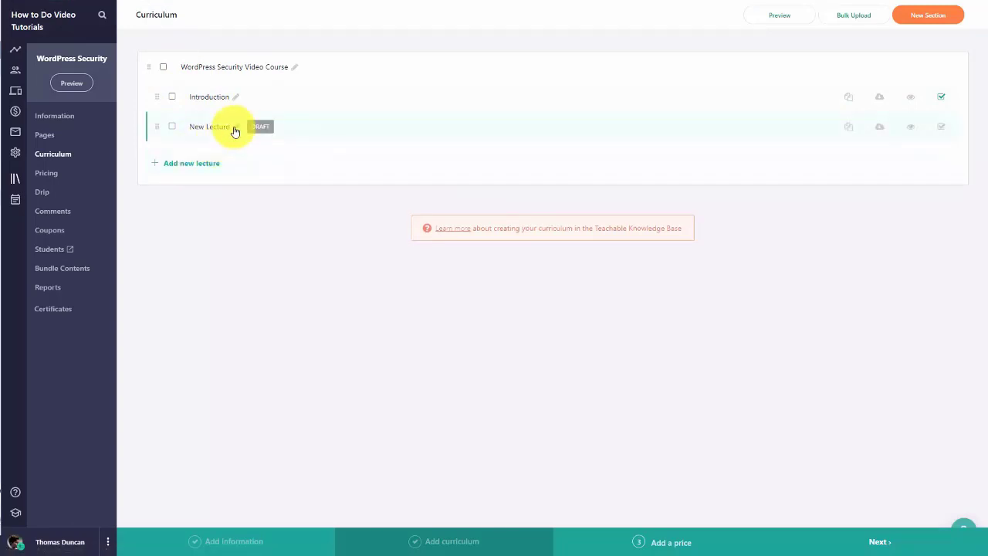
{"action": "left_click", "coordinate": [233, 128]}
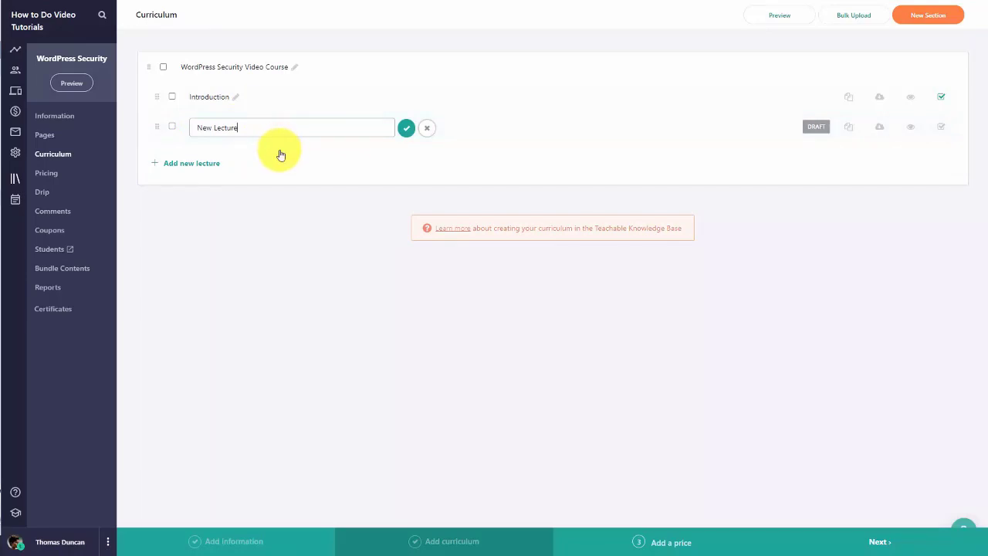
{"action": "key", "text": "ctrl+a"}
{"action": "type", "text": "Part 2"}
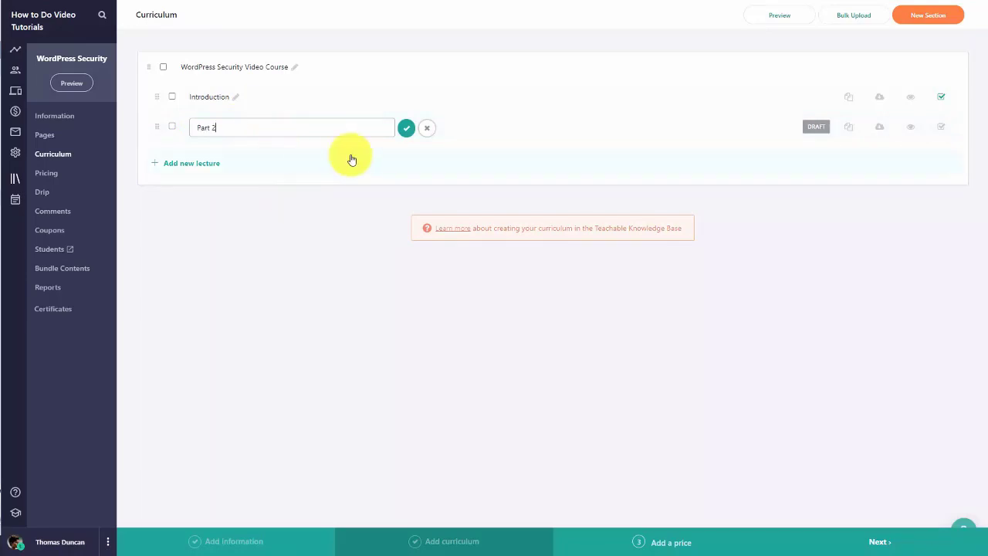
{"action": "left_click", "coordinate": [406, 129]}
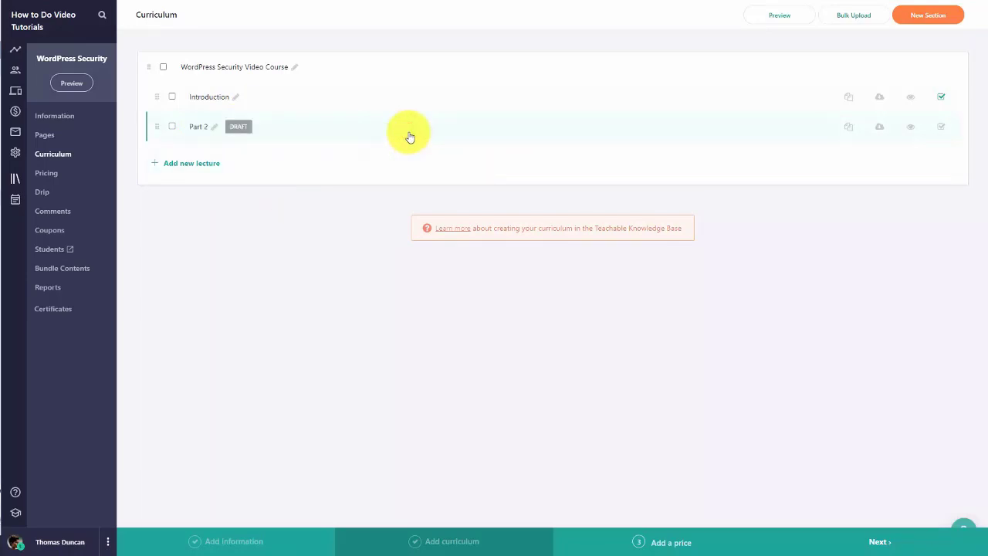
{"action": "left_click", "coordinate": [204, 131]}
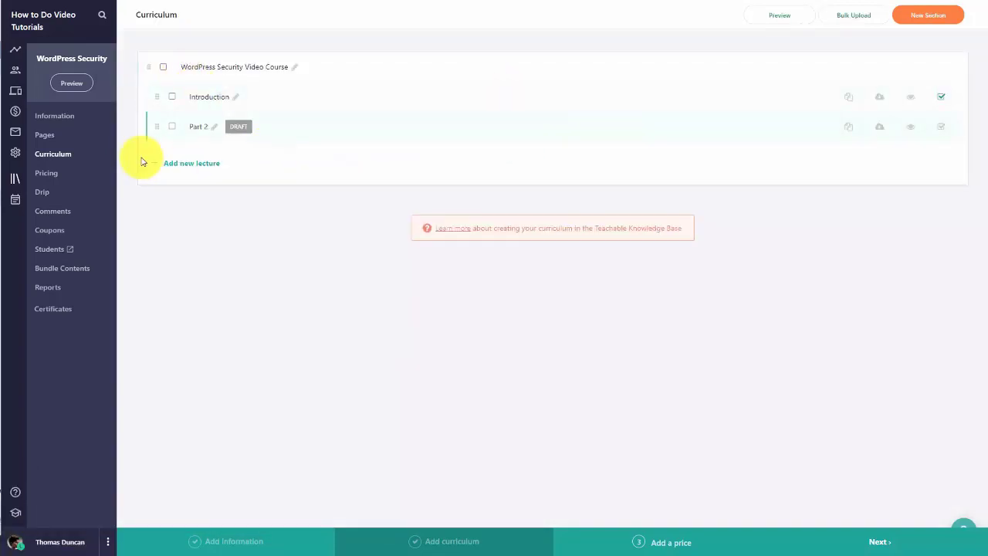
{"action": "left_click", "coordinate": [174, 128]}
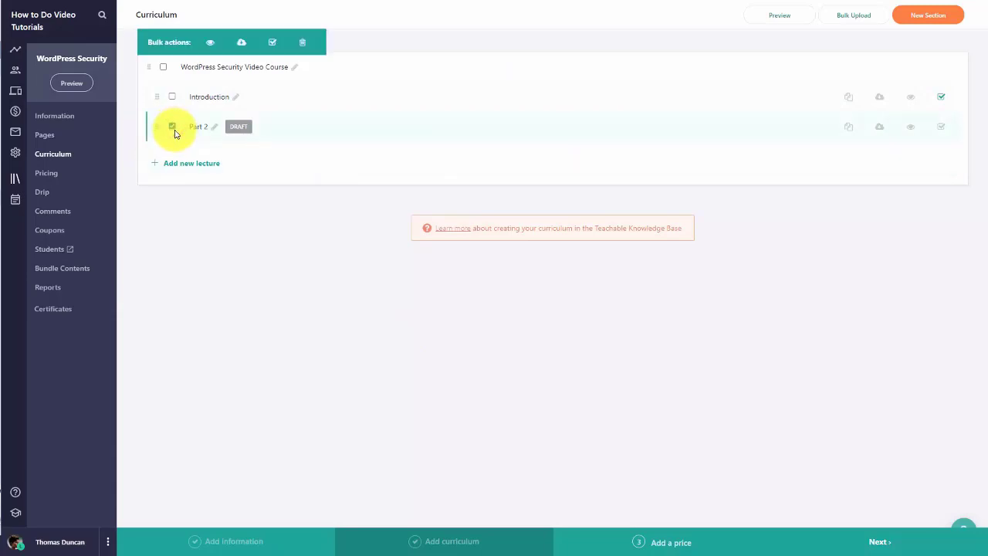
{"action": "left_click", "coordinate": [301, 45]}
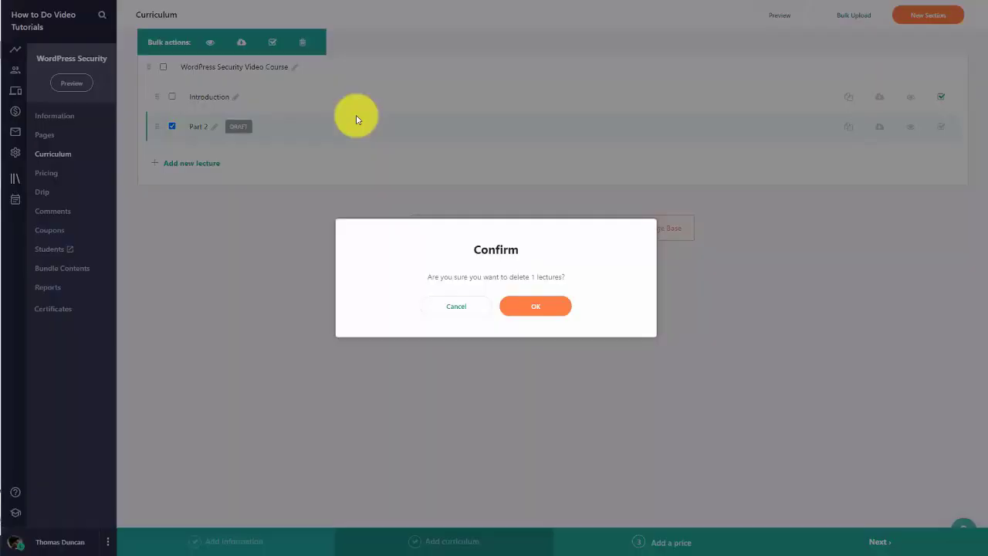
{"action": "left_click", "coordinate": [516, 302]}
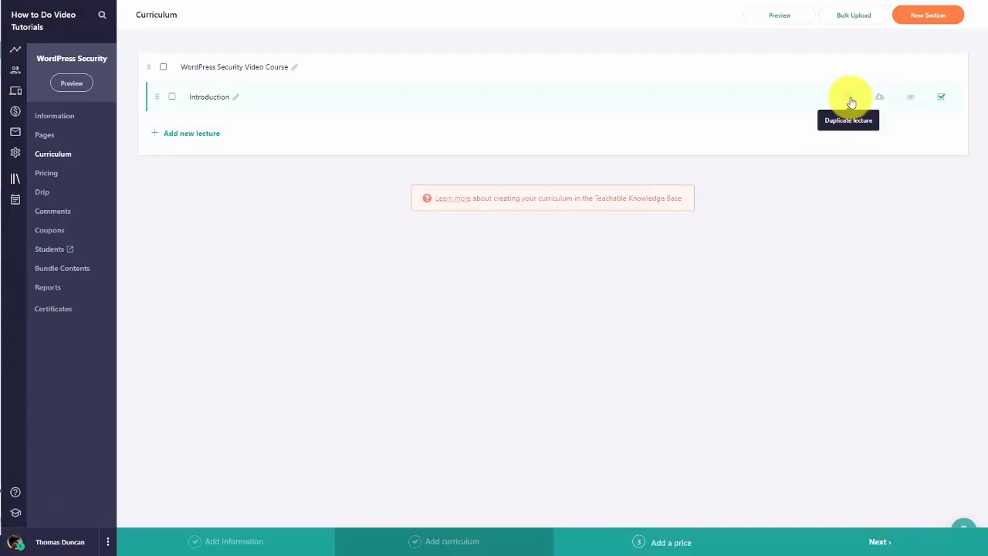
{"action": "left_click", "coordinate": [848, 100]}
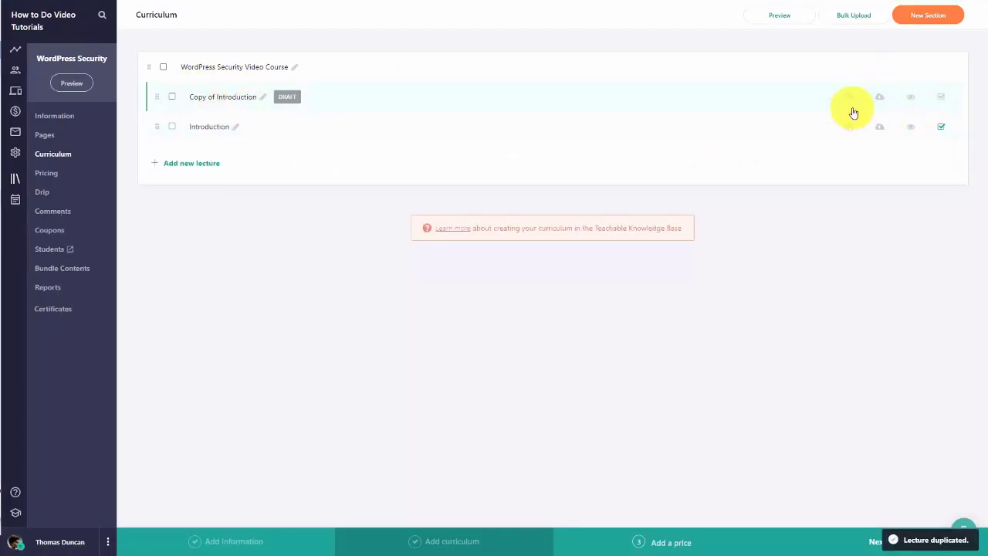
{"action": "left_click", "coordinate": [227, 99]}
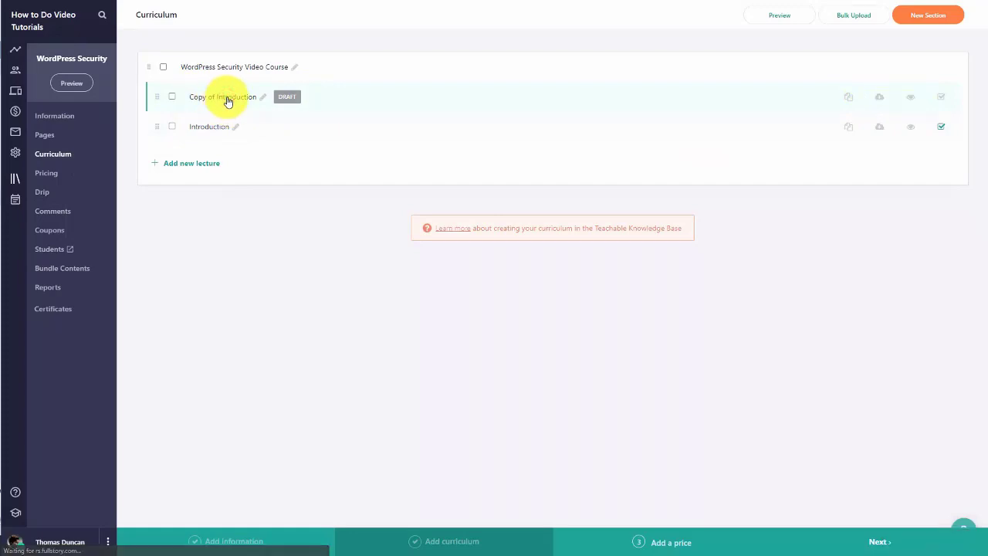
{"action": "scroll", "coordinate": [567, 192], "scroll_direction": "down", "scroll_amount": 1}
{"action": "scroll", "coordinate": [568, 192], "scroll_direction": "down", "scroll_amount": 2}
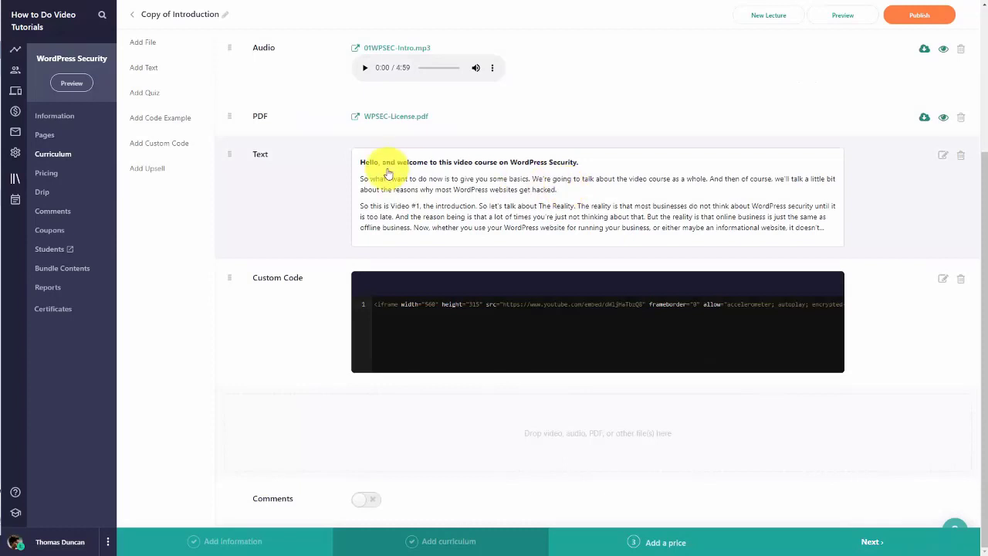
{"action": "left_click", "coordinate": [132, 15]}
{"action": "left_click", "coordinate": [172, 97]}
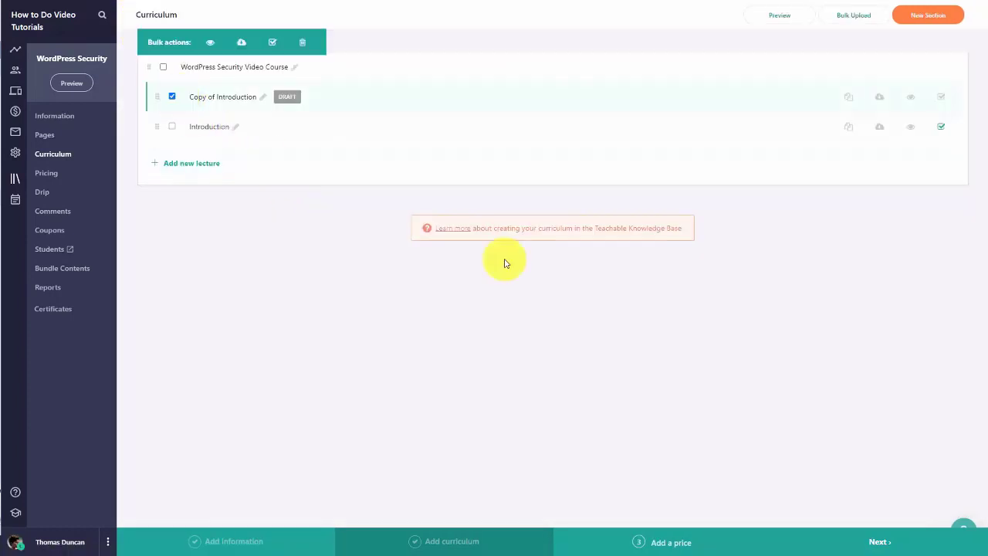
{"action": "left_click", "coordinate": [302, 41]}
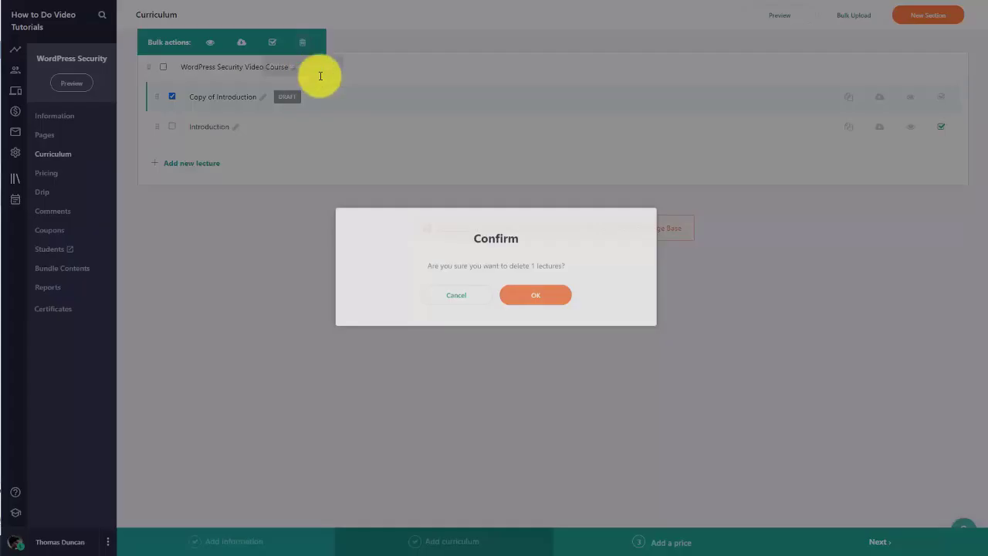
{"action": "left_click", "coordinate": [514, 306]}
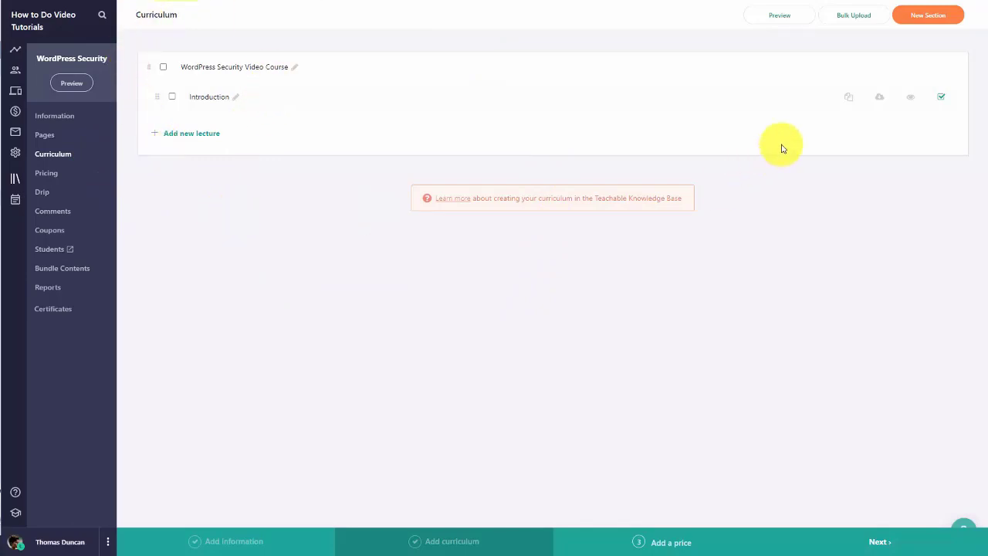
Step: Bulk-upload videos 02 through 08 as seven new draft lectures
{"action": "left_click", "coordinate": [848, 19]}
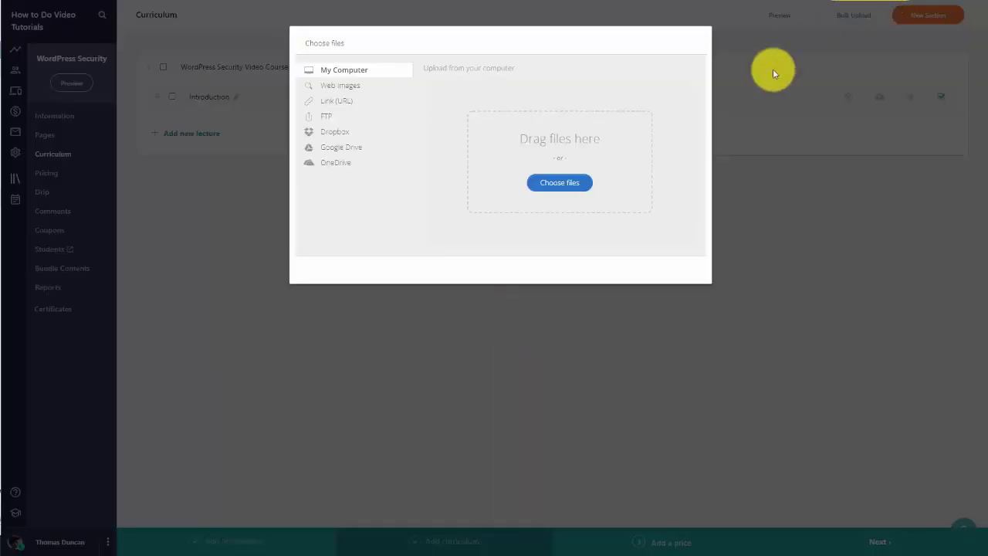
{"action": "left_click", "coordinate": [552, 191]}
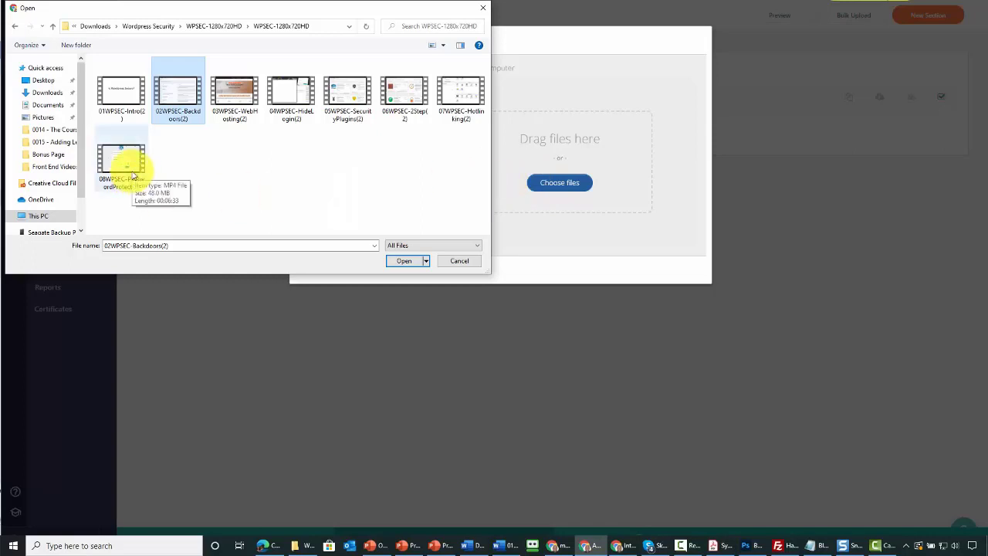
{"action": "left_click", "coordinate": [131, 171], "text": "shift"}
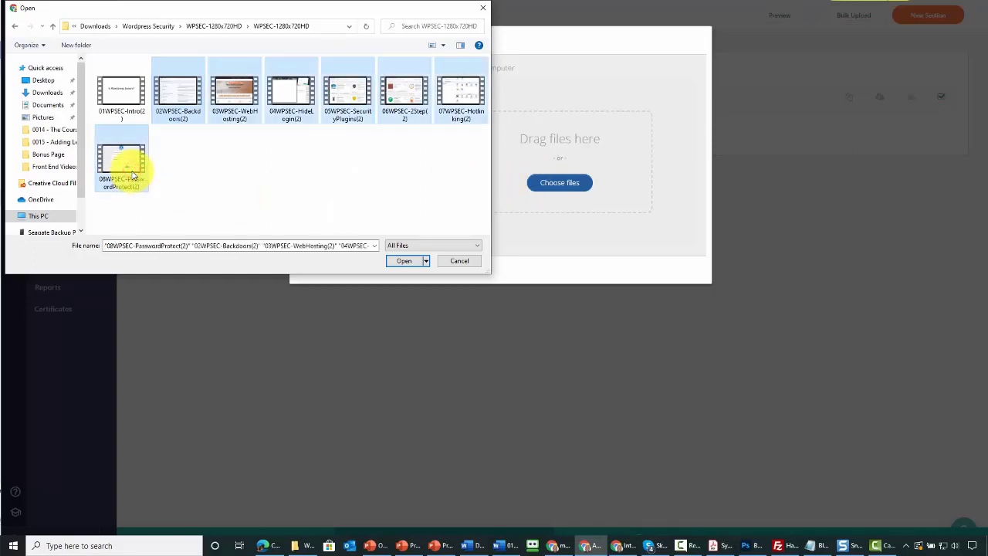
{"action": "left_click", "coordinate": [398, 262]}
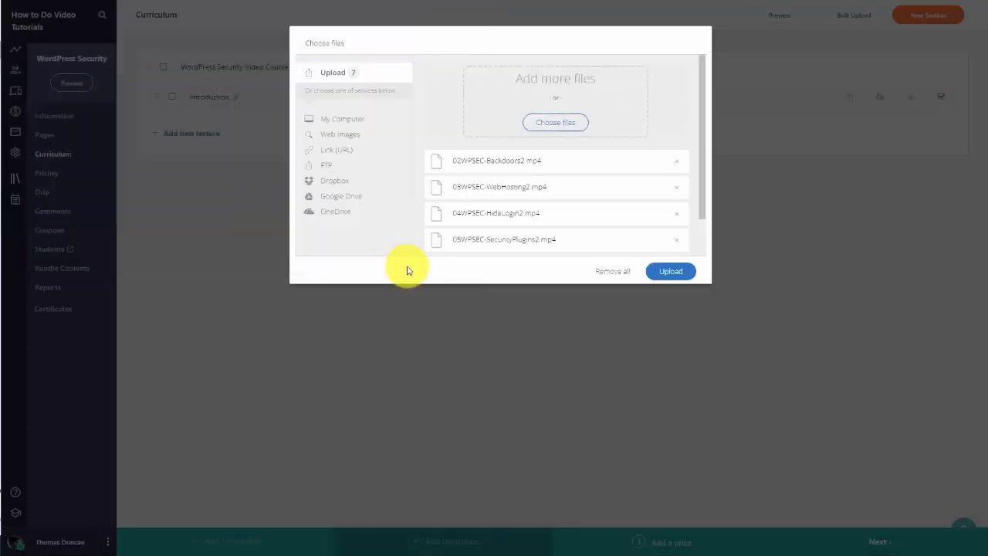
{"action": "scroll", "coordinate": [675, 151], "scroll_direction": "down", "scroll_amount": 3}
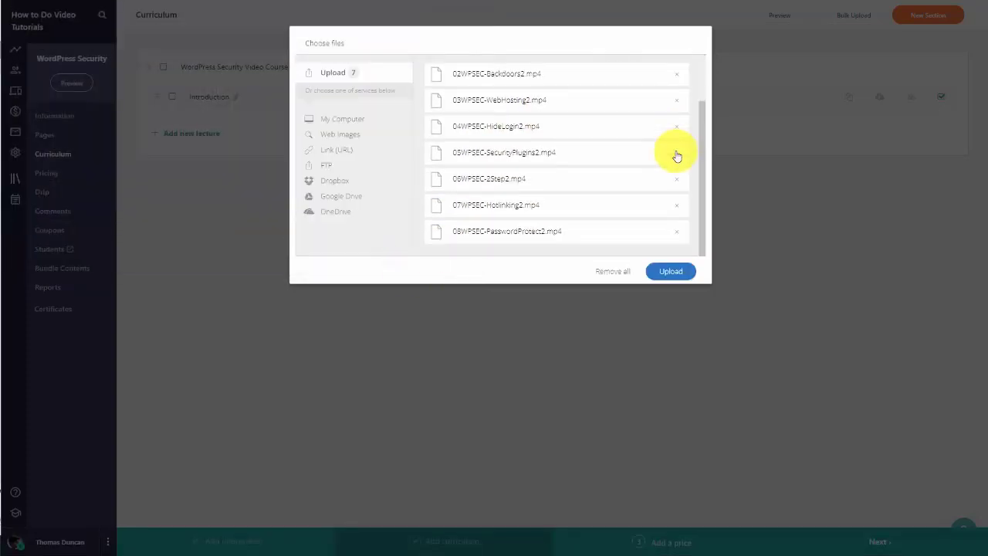
{"action": "scroll", "coordinate": [675, 152], "scroll_direction": "up", "scroll_amount": 3}
{"action": "scroll", "coordinate": [676, 155], "scroll_direction": "down", "scroll_amount": 3}
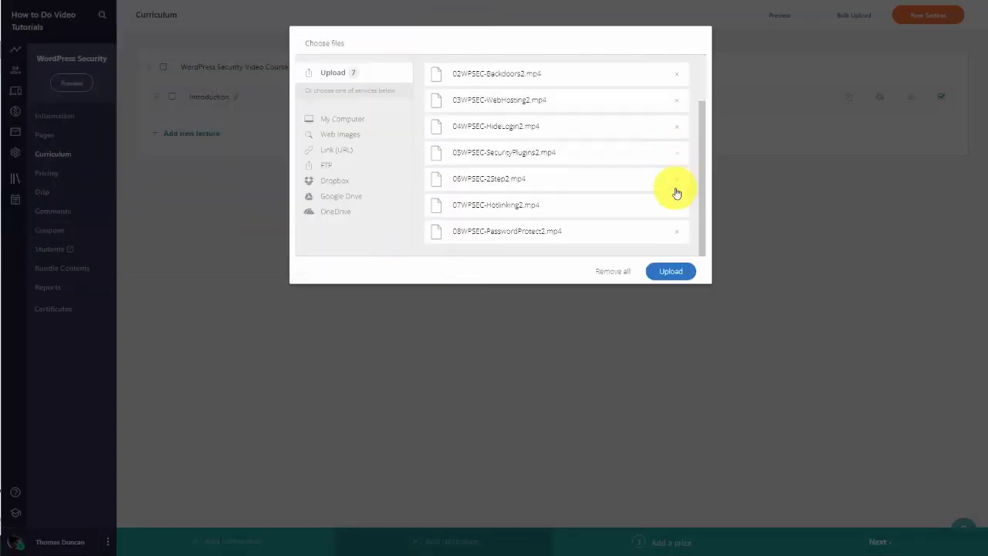
{"action": "left_click", "coordinate": [667, 274]}
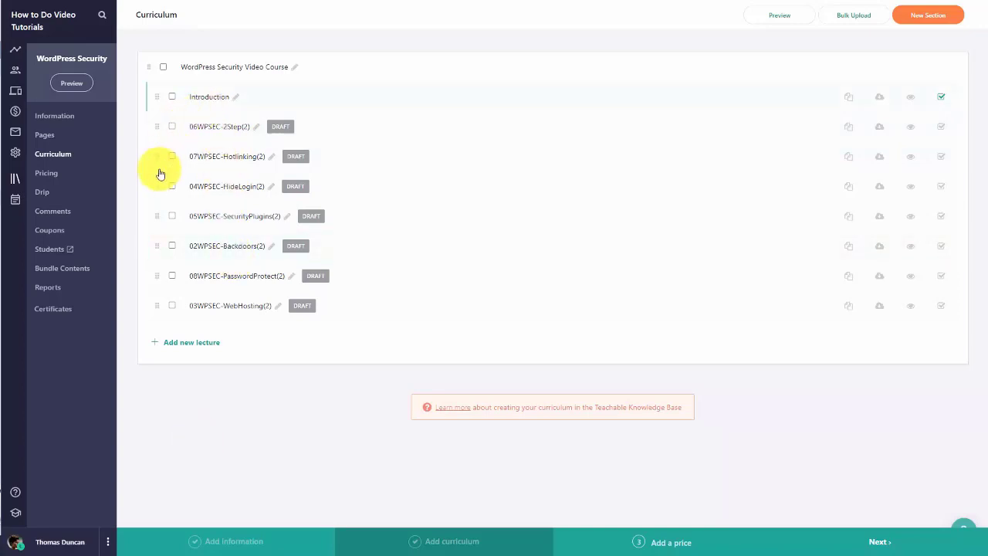
Step: Move HideLogin above 2Step, add Technical On Screen Content, and move PasswordProtect and WebHosting there
{"action": "left_click_drag", "start_coordinate": [158, 188], "coordinate": [159, 126]}
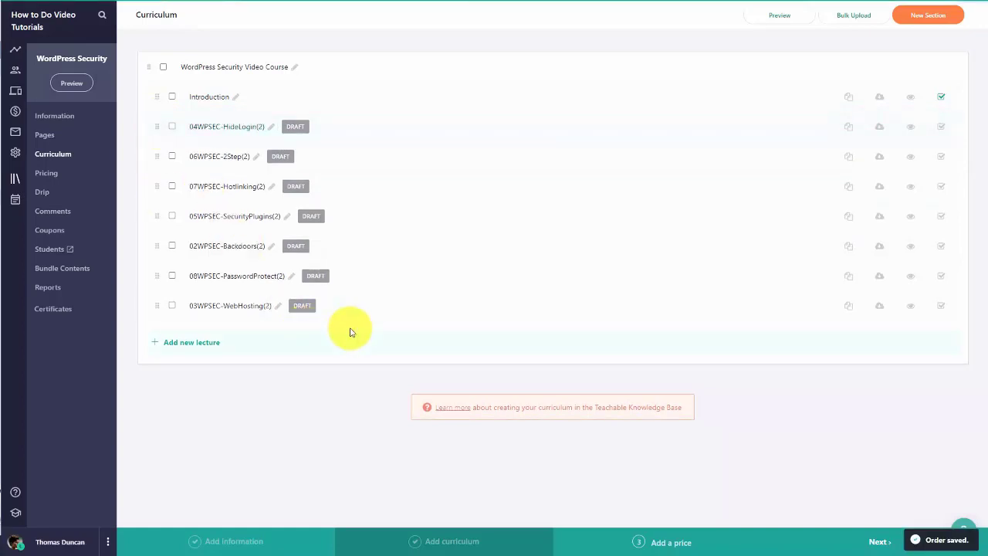
{"action": "left_click", "coordinate": [922, 20]}
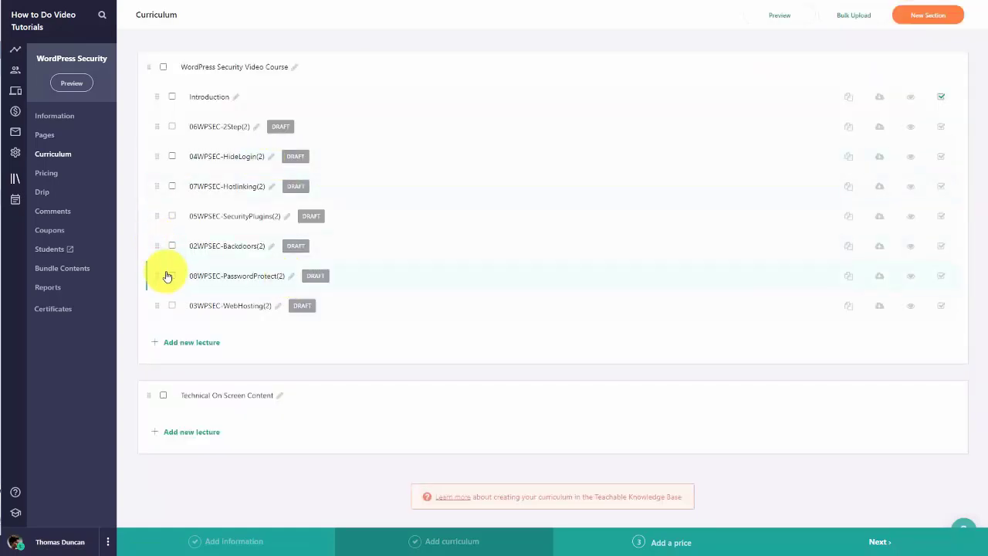
{"action": "left_click_drag", "start_coordinate": [157, 276], "coordinate": [178, 395]}
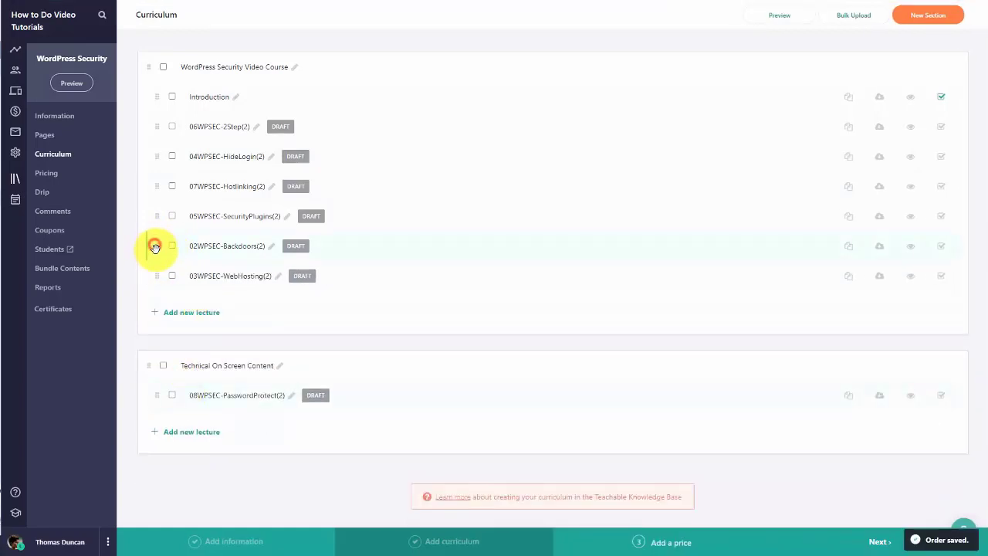
{"action": "left_click_drag", "start_coordinate": [155, 277], "coordinate": [166, 410]}
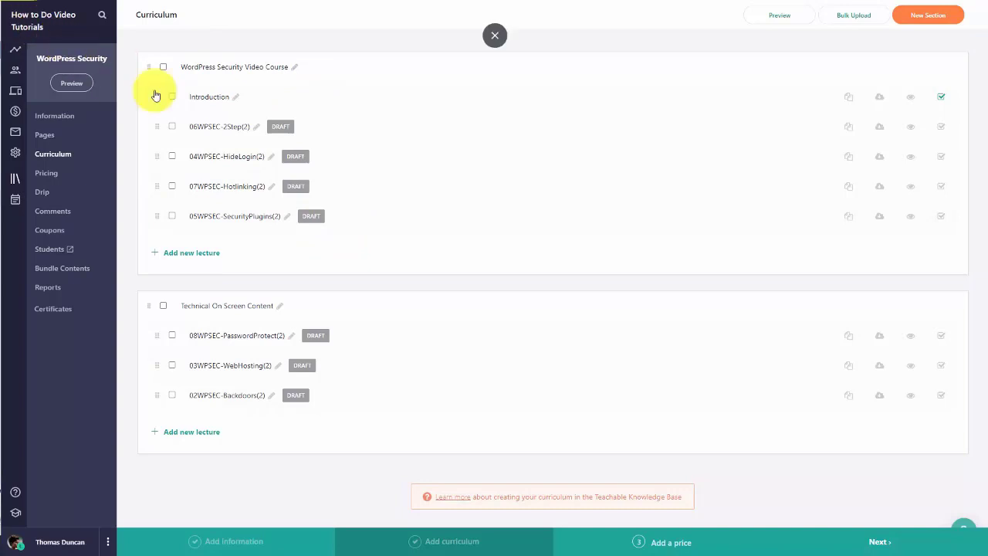
{"action": "left_click", "coordinate": [220, 128]}
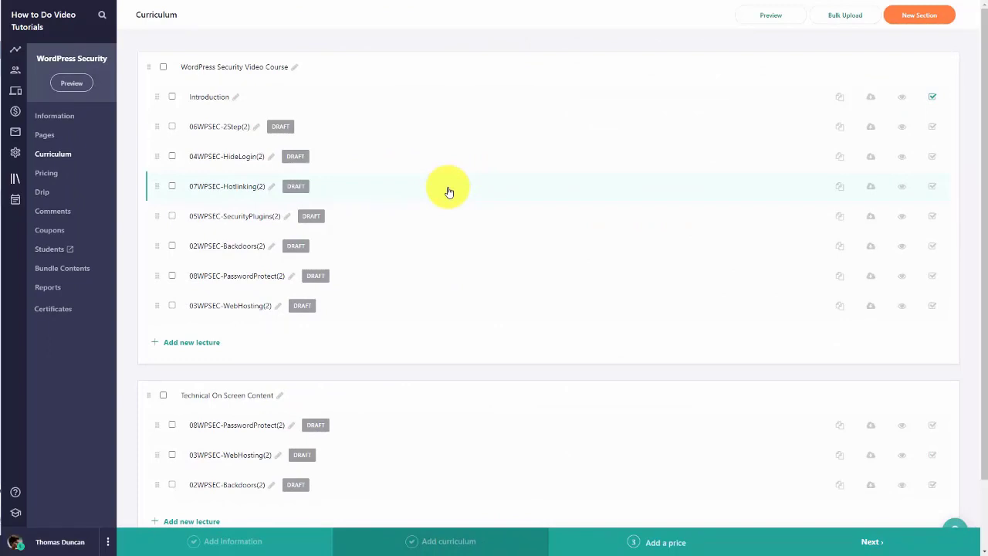
Step: Search Bulk Upload's web images for 'wordpress'
{"action": "left_click", "coordinate": [840, 20]}
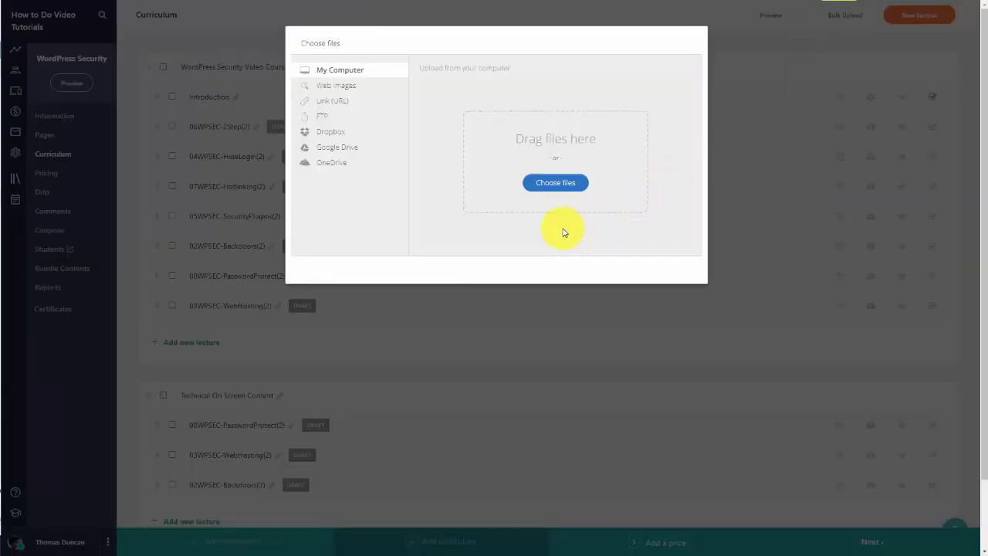
{"action": "left_click", "coordinate": [340, 87]}
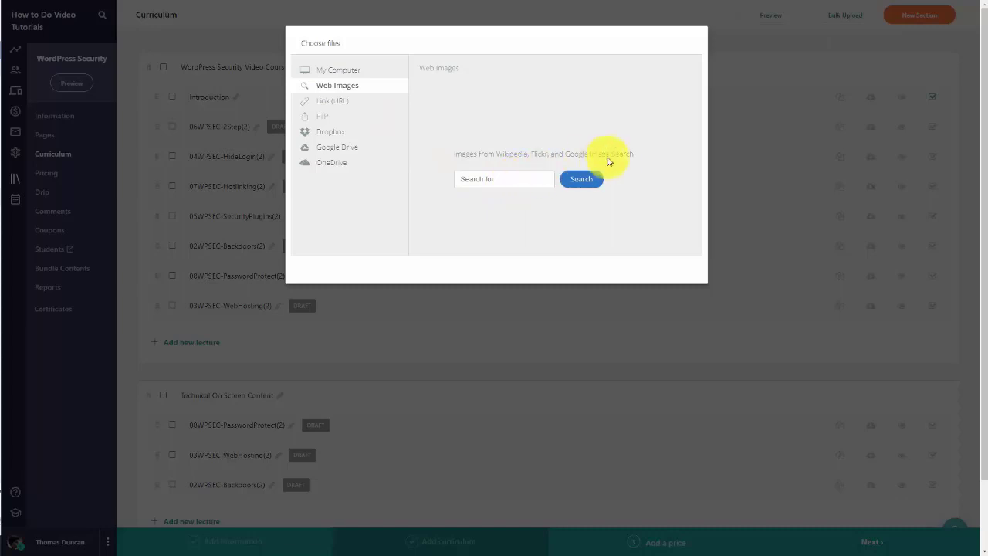
{"action": "left_click", "coordinate": [499, 178]}
{"action": "type", "text": "wordpress"}
{"action": "key", "text": "Return"}
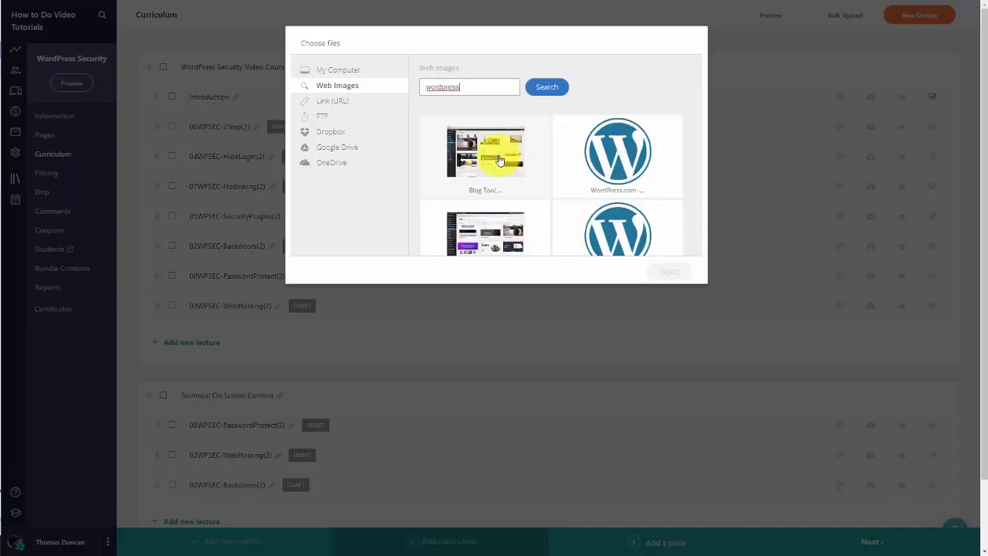
Step: Upload a WordPress image from the results as a lecture and open the new wordpress lecture
{"action": "scroll", "coordinate": [499, 159], "scroll_direction": "down", "scroll_amount": 3}
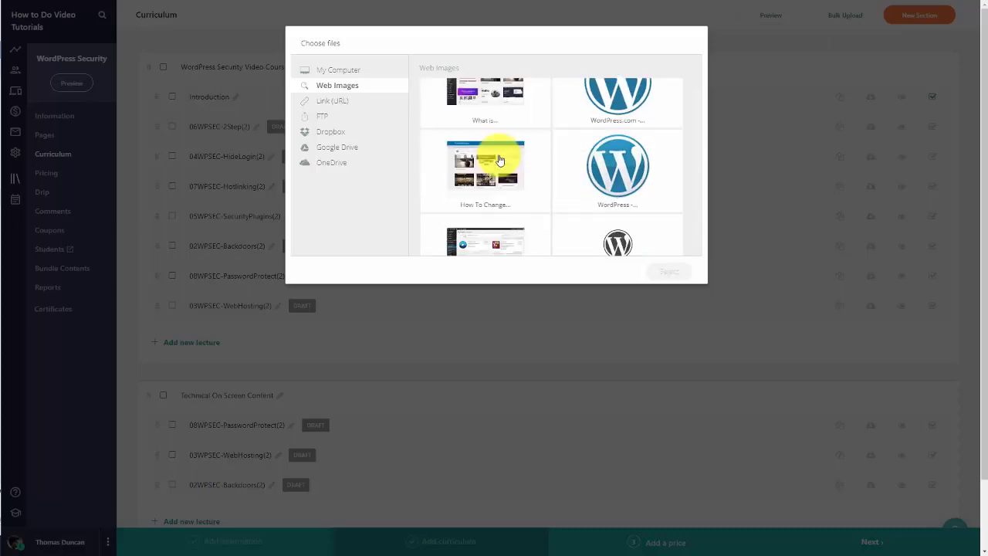
{"action": "scroll", "coordinate": [499, 160], "scroll_direction": "down", "scroll_amount": 2}
{"action": "scroll", "coordinate": [499, 161], "scroll_direction": "down", "scroll_amount": 2}
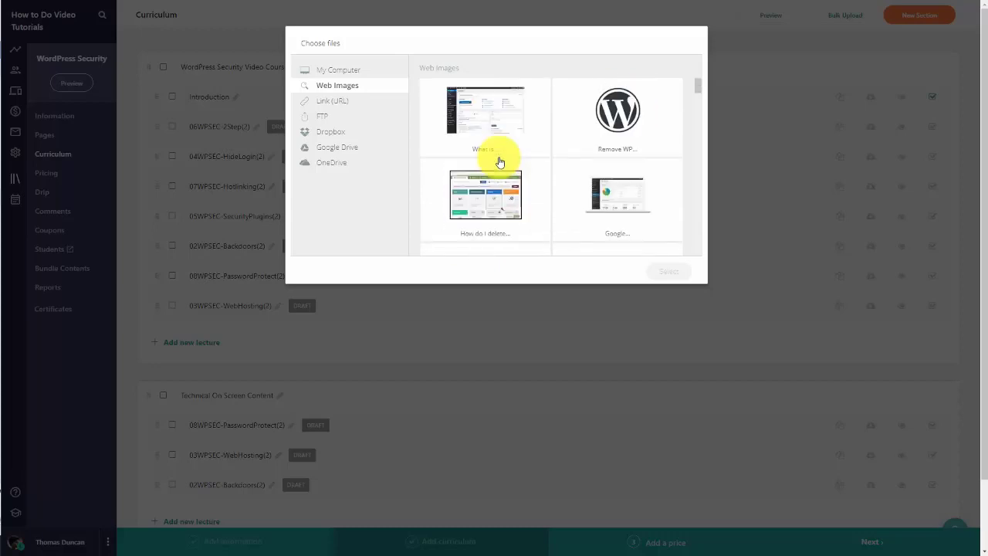
{"action": "scroll", "coordinate": [500, 161], "scroll_direction": "down", "scroll_amount": 2}
{"action": "scroll", "coordinate": [500, 166], "scroll_direction": "down", "scroll_amount": 5}
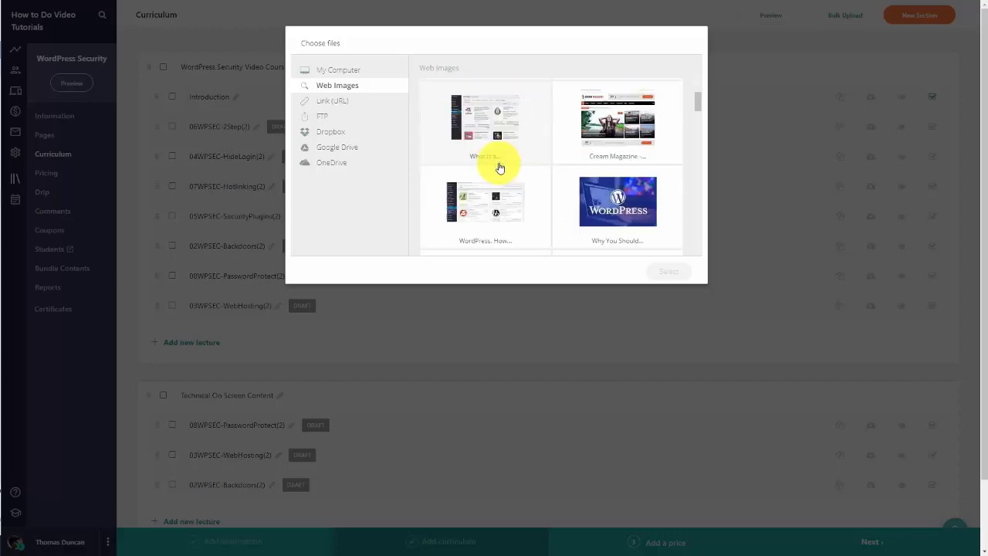
{"action": "left_click", "coordinate": [500, 176]}
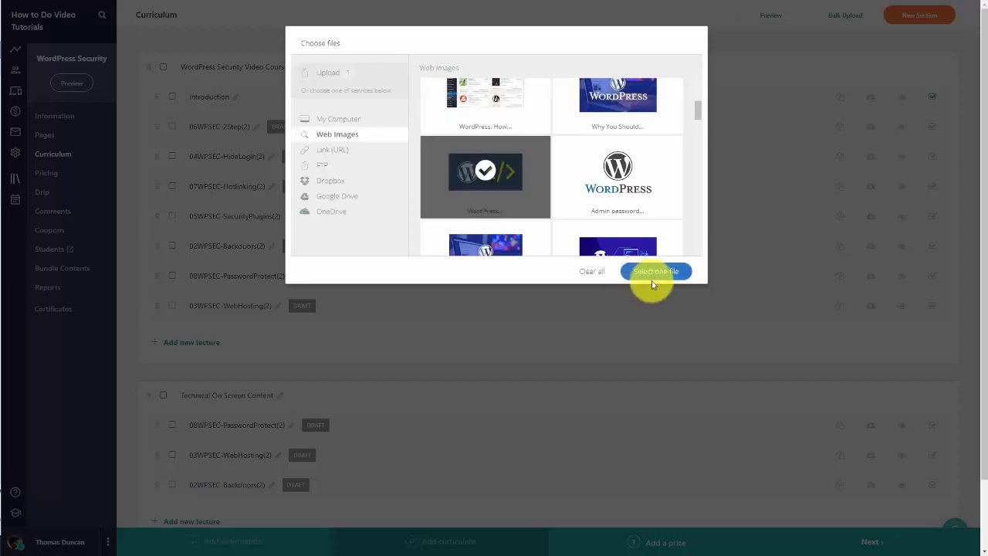
{"action": "left_click", "coordinate": [654, 274]}
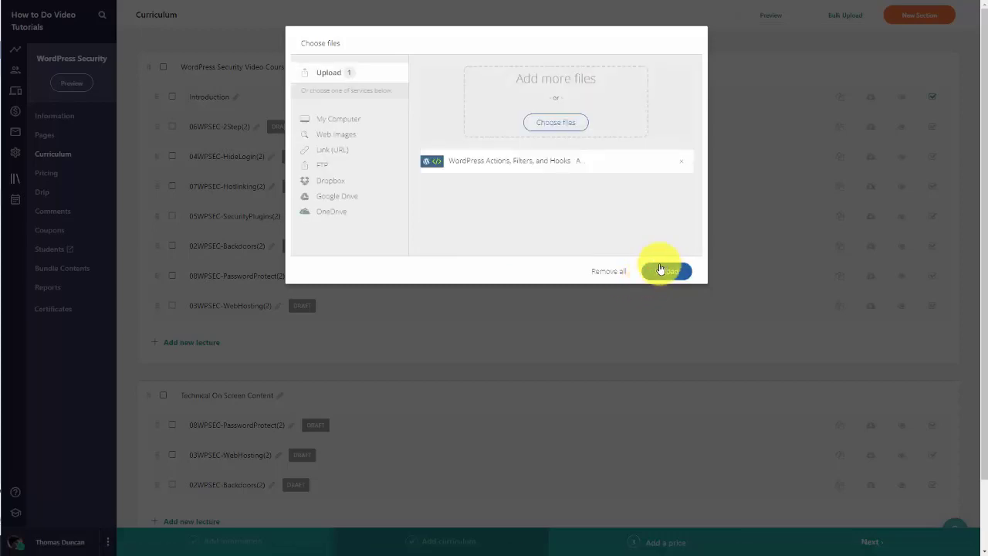
{"action": "left_click", "coordinate": [660, 270]}
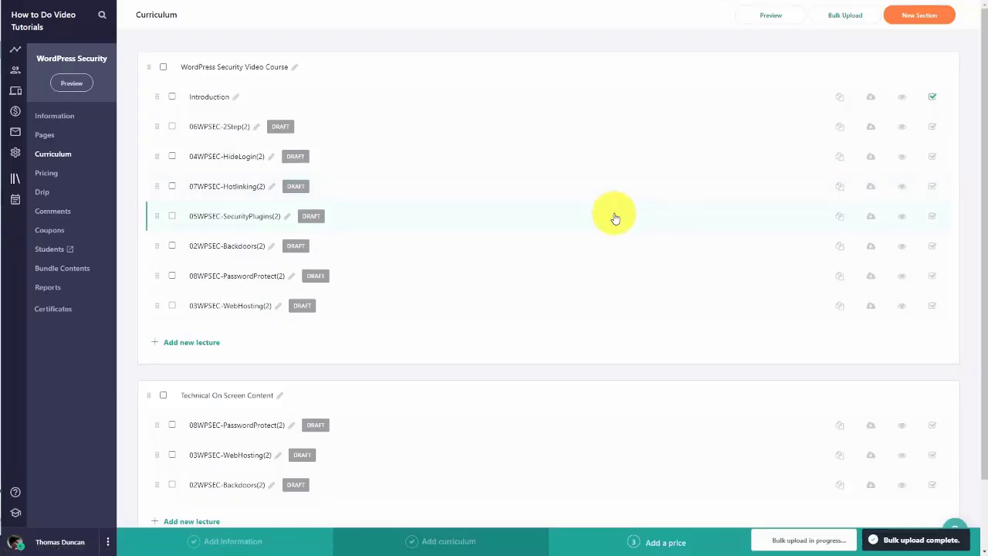
{"action": "scroll", "coordinate": [342, 280], "scroll_direction": "down", "scroll_amount": 2}
{"action": "left_click", "coordinate": [213, 413]}
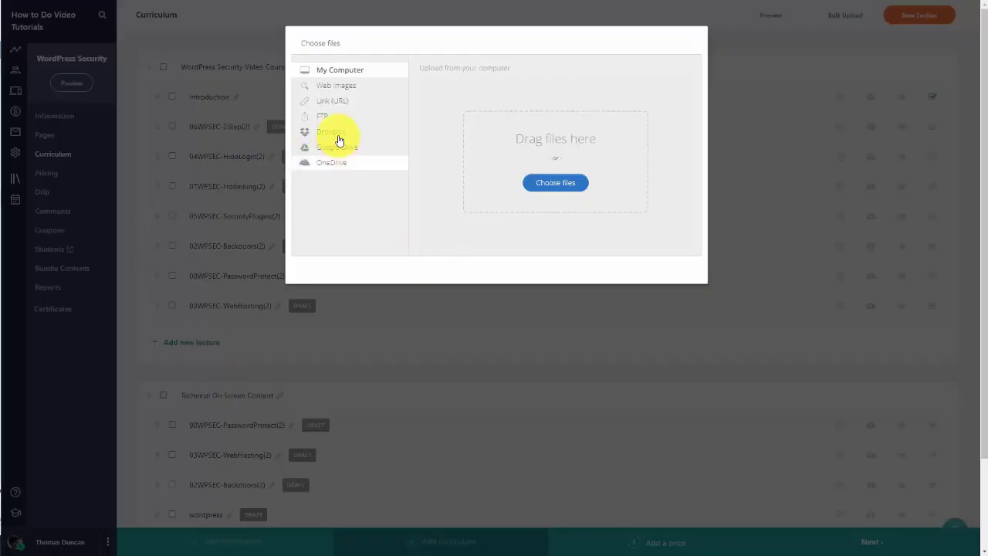
{"action": "left_click", "coordinate": [329, 103]}
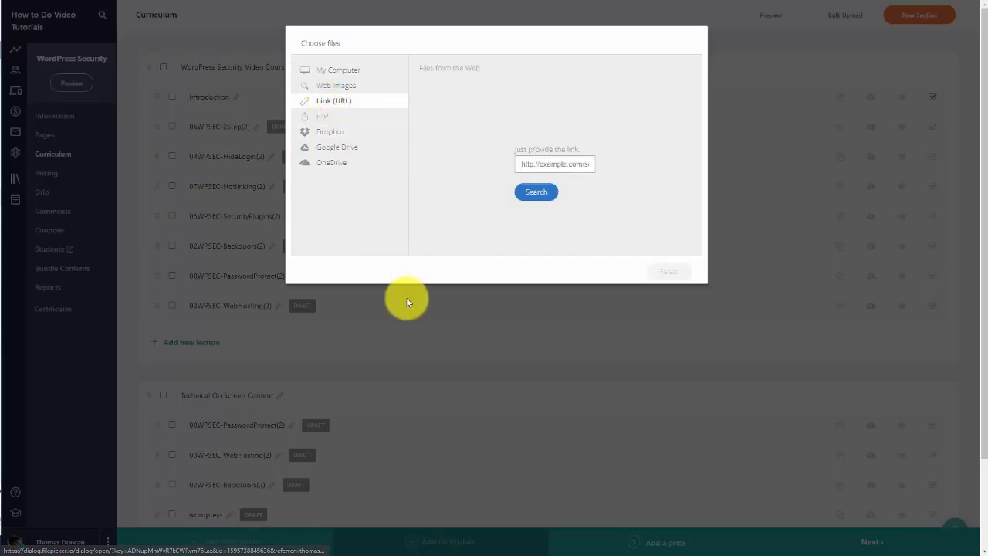
{"action": "left_click", "coordinate": [545, 162]}
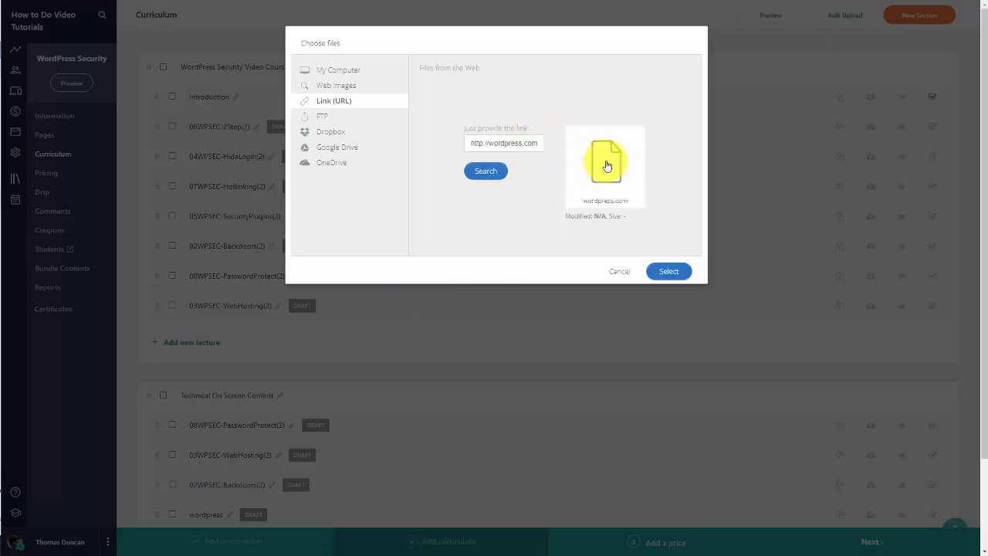
{"action": "left_click", "coordinate": [606, 166]}
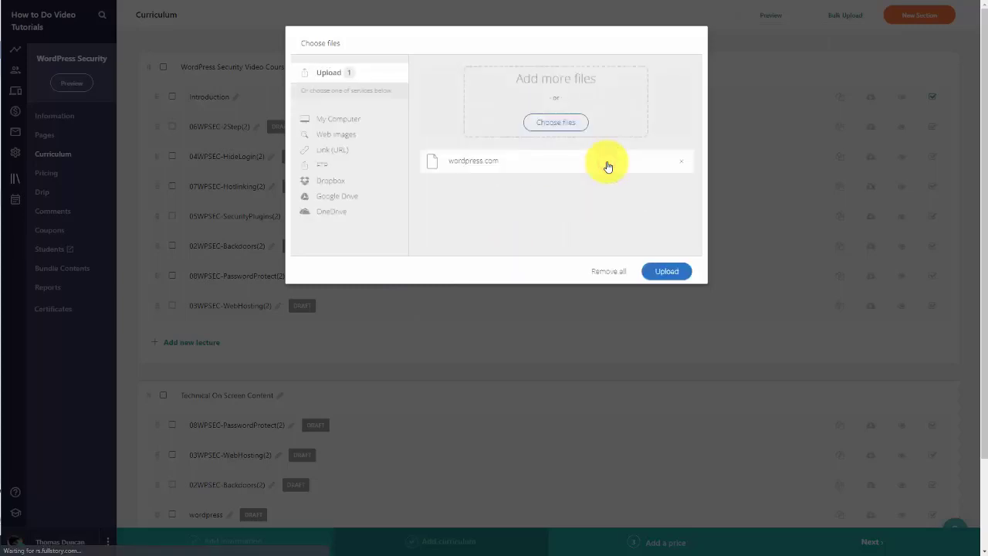
{"action": "left_click", "coordinate": [667, 273]}
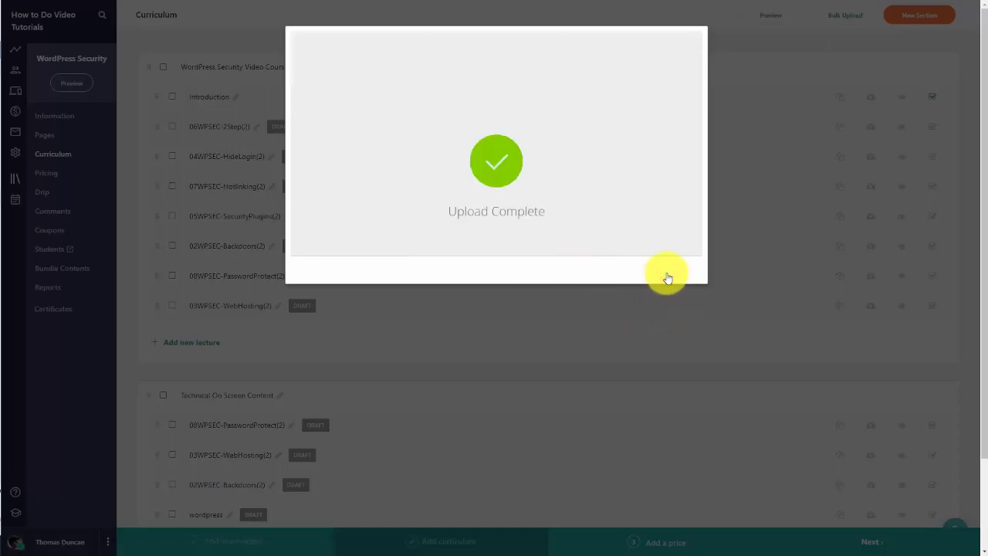
{"action": "scroll", "coordinate": [656, 286], "scroll_direction": "down", "scroll_amount": 2}
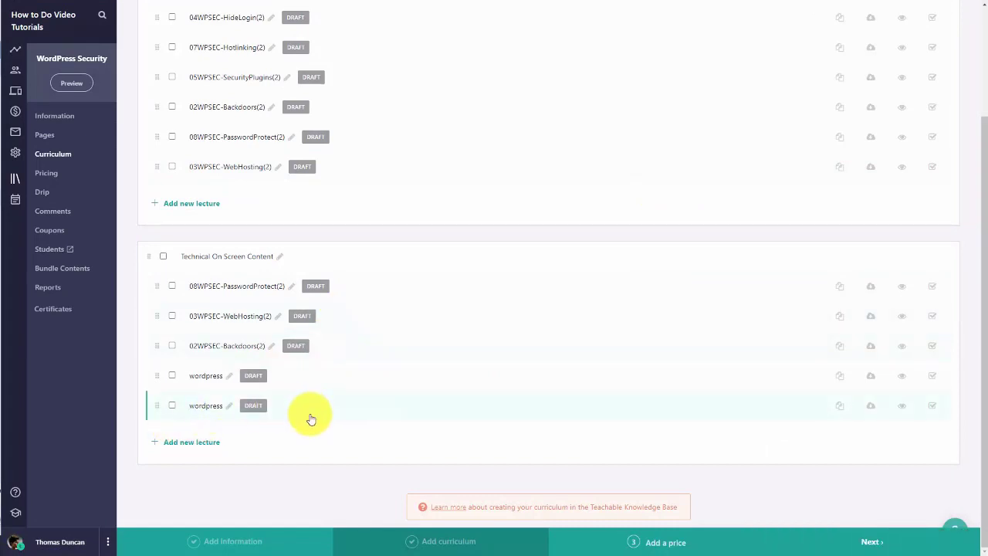
{"action": "scroll", "coordinate": [310, 419], "scroll_direction": "up", "scroll_amount": 3}
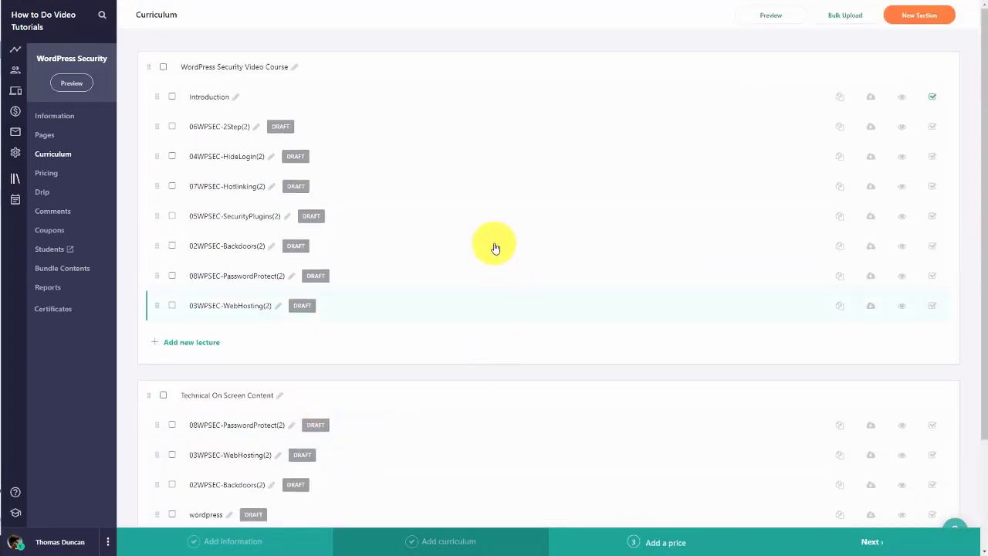
{"action": "left_click", "coordinate": [843, 17]}
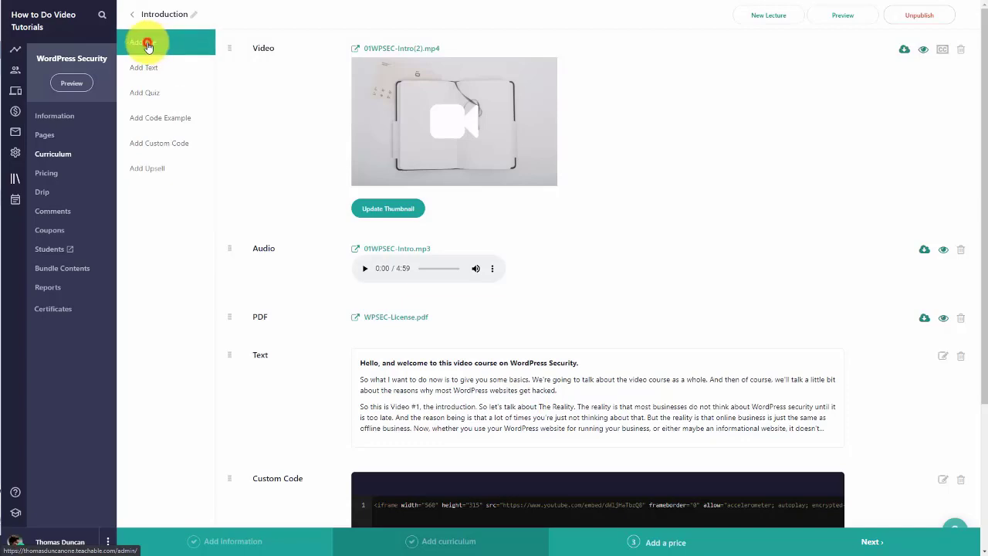
{"action": "left_click", "coordinate": [148, 44]}
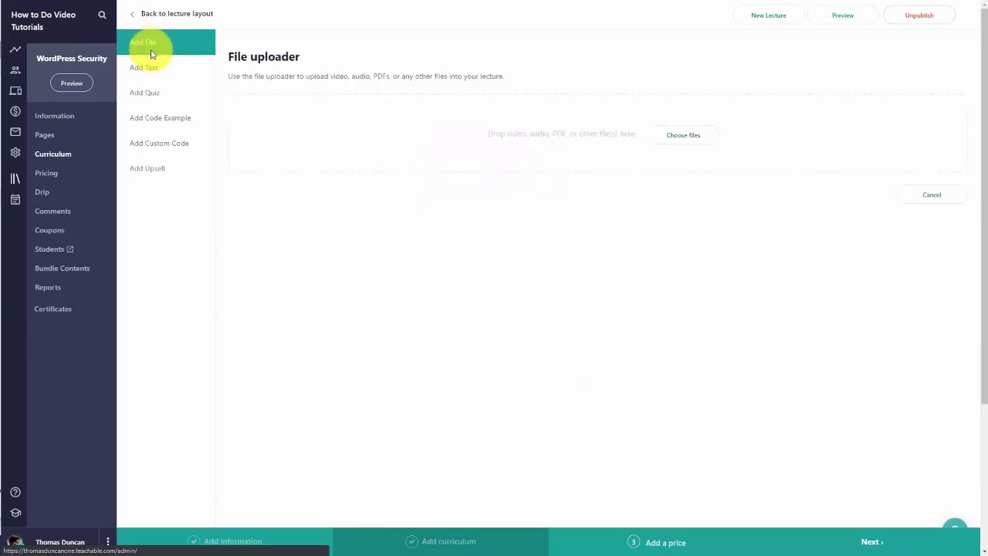
{"action": "left_click", "coordinate": [672, 139]}
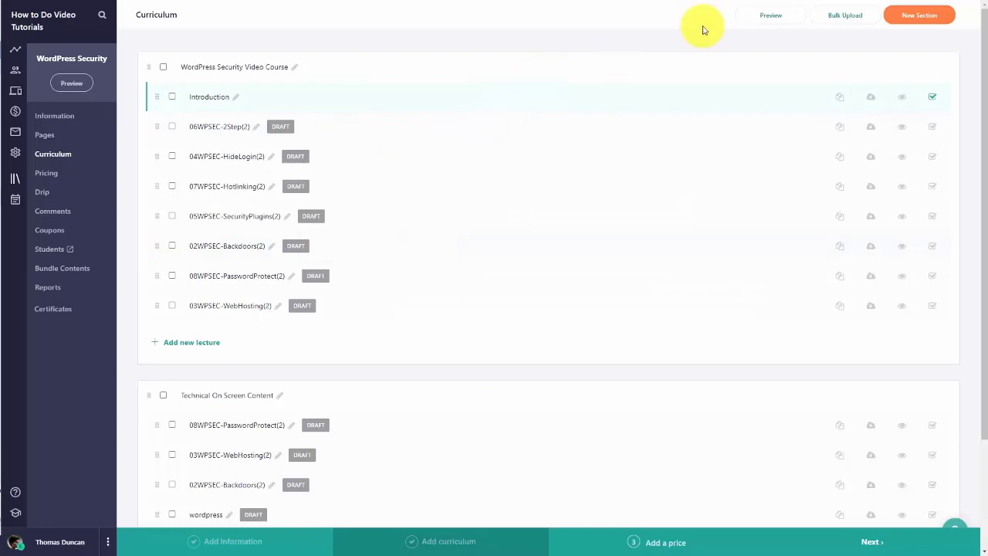
Step: Preview the course as a logged-out user
{"action": "left_click", "coordinate": [767, 18]}
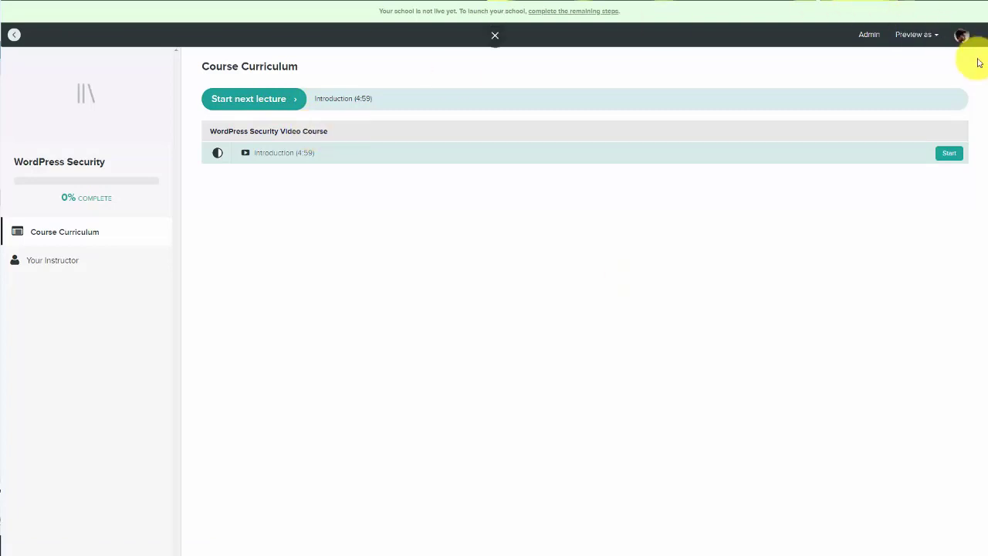
{"action": "left_click", "coordinate": [935, 37]}
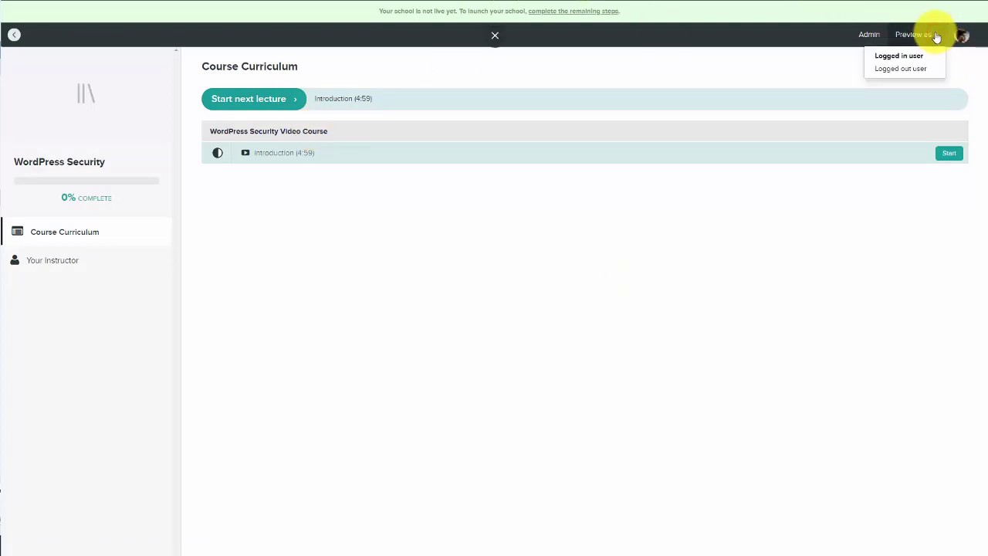
{"action": "left_click", "coordinate": [911, 72]}
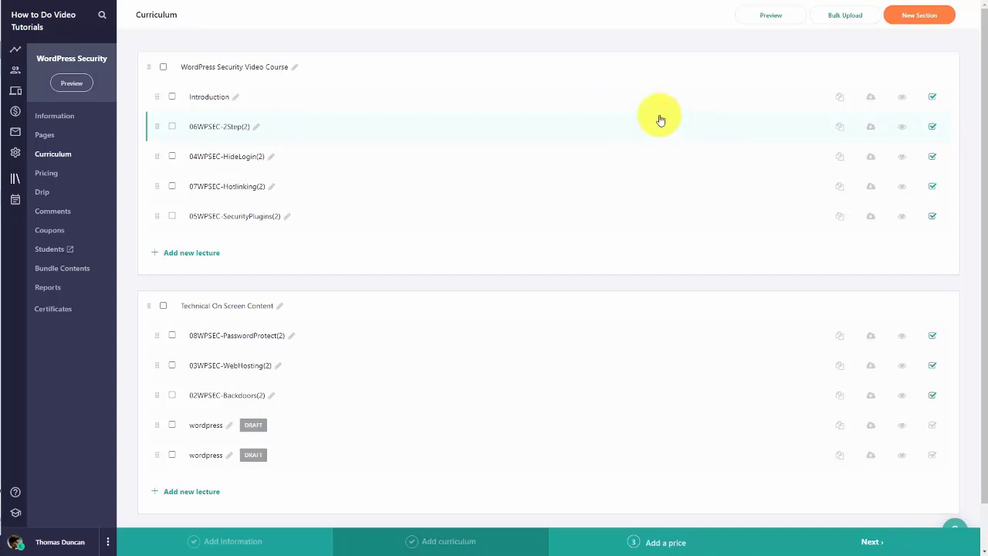
Step: Make the Introduction lecture a free preview, then preview WordPress Security as a logged-out user
{"action": "left_click", "coordinate": [900, 98]}
{"action": "left_click", "coordinate": [757, 17]}
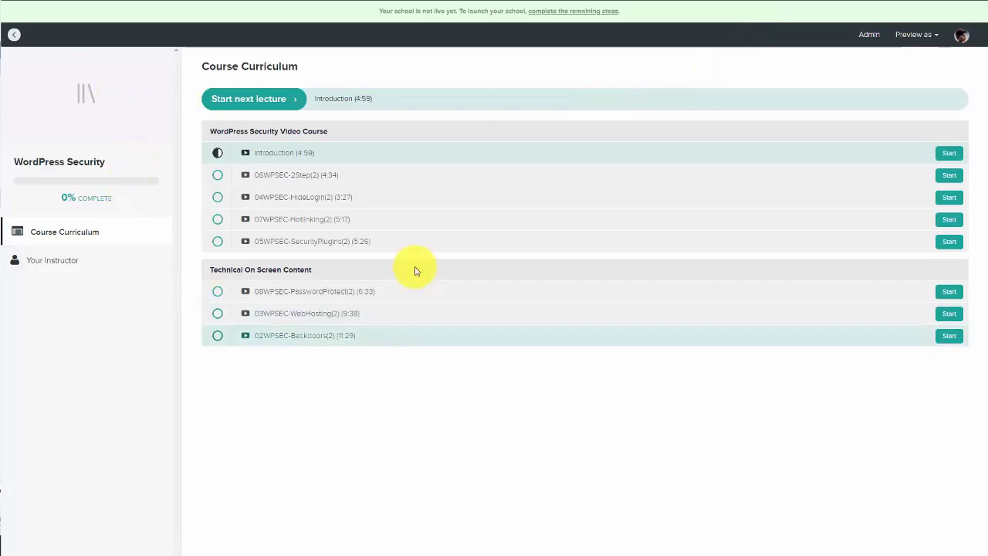
{"action": "mouse_move", "coordinate": [916, 35]}
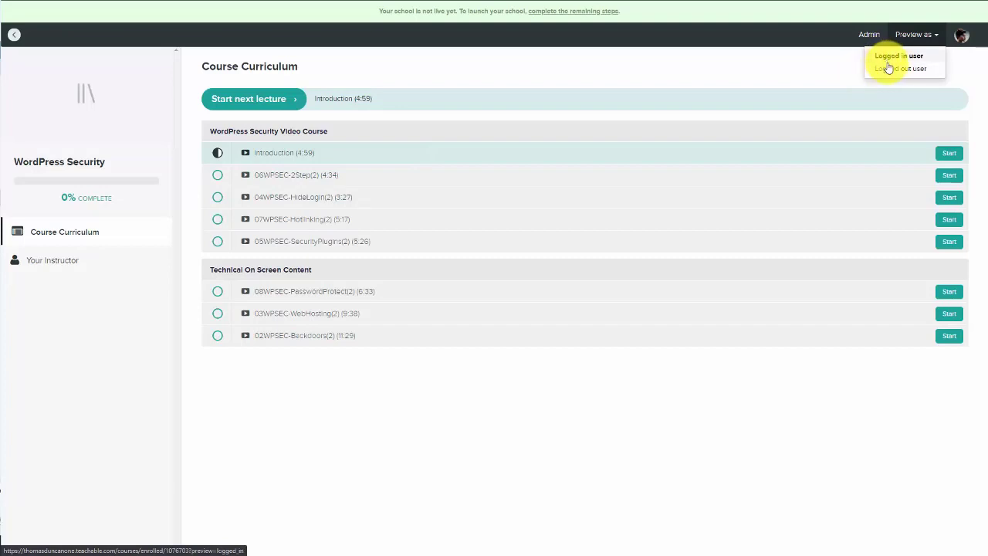
{"action": "left_click", "coordinate": [889, 70]}
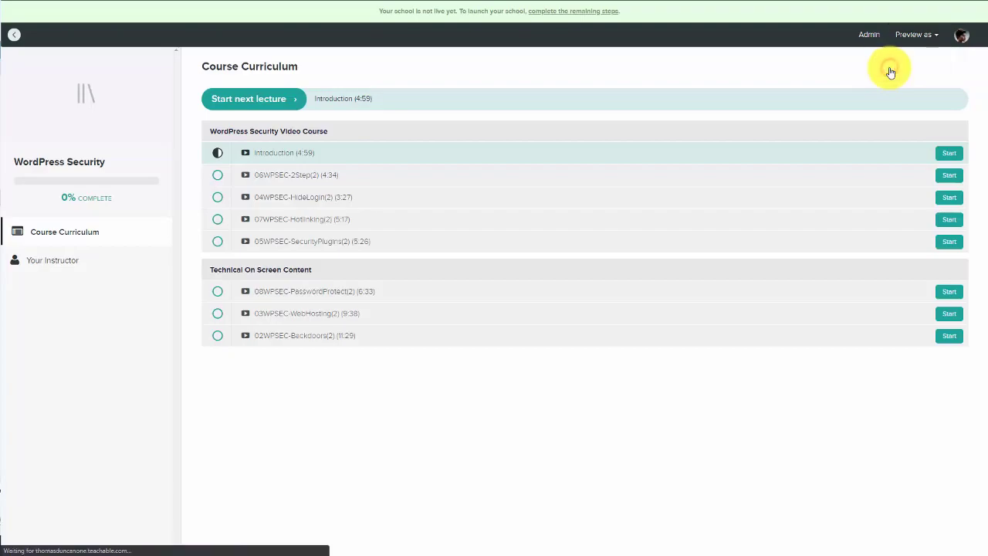
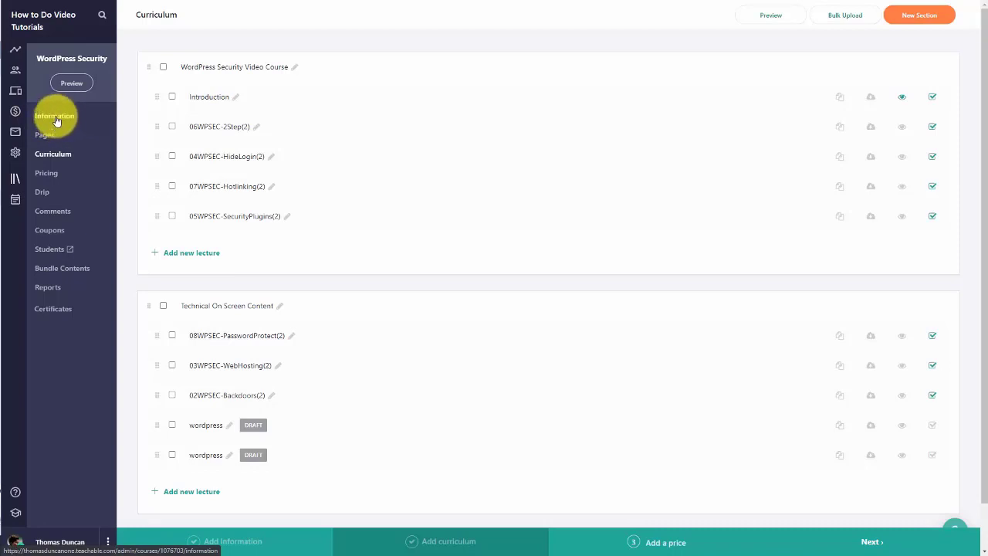
Step: Open the WordPress Security Information page and preview its curriculum and sales page
{"action": "left_click", "coordinate": [56, 120]}
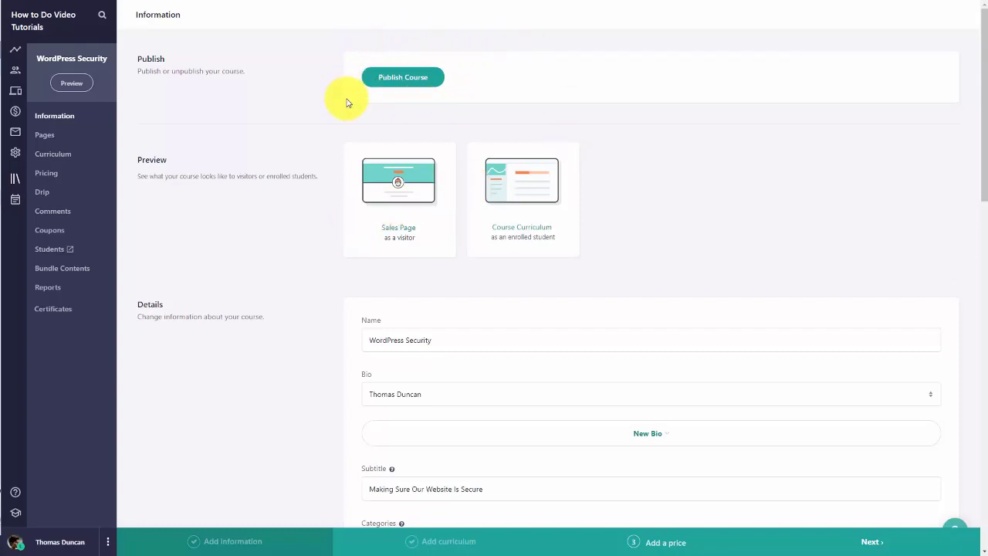
{"action": "left_click", "coordinate": [404, 80]}
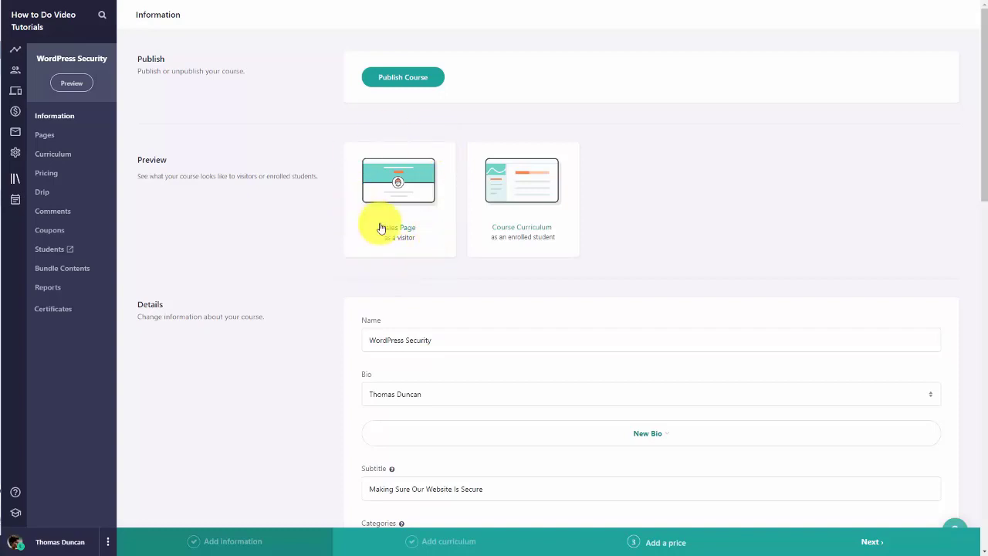
{"action": "left_click", "coordinate": [509, 185]}
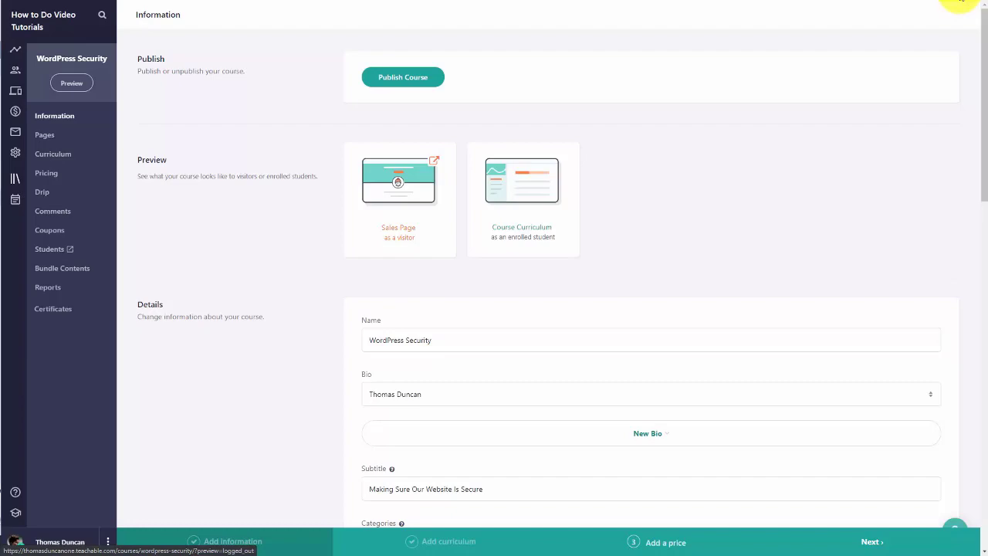
{"action": "left_click", "coordinate": [398, 185]}
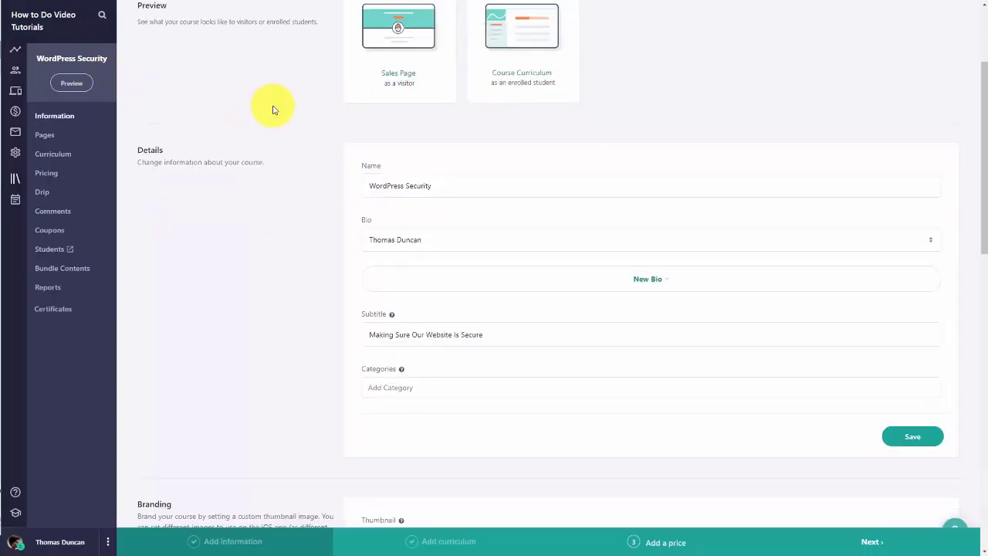
Step: Add the Technical Training and Business Training categories to the WordPress Security course
{"action": "scroll", "coordinate": [319, 115], "scroll_direction": "down", "scroll_amount": 1}
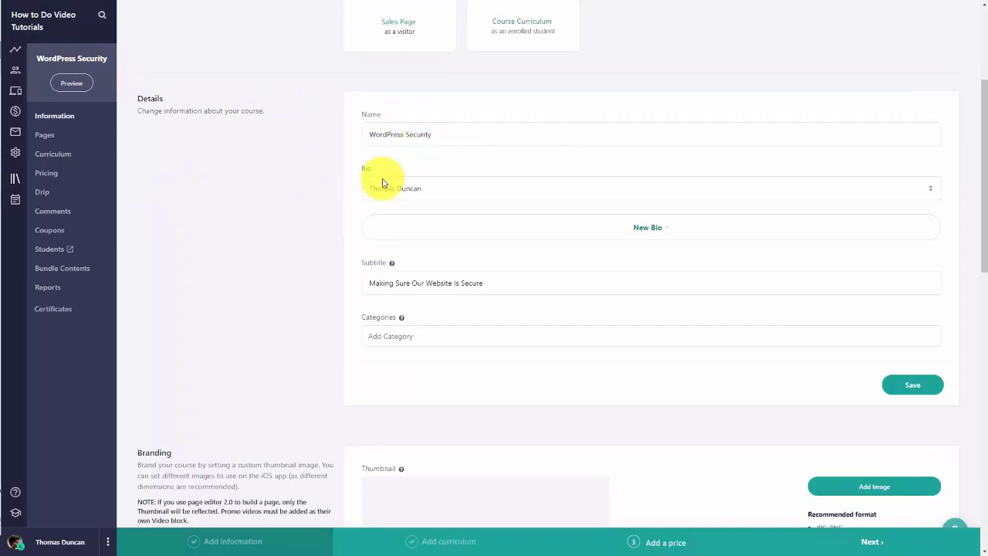
{"action": "left_click", "coordinate": [645, 229]}
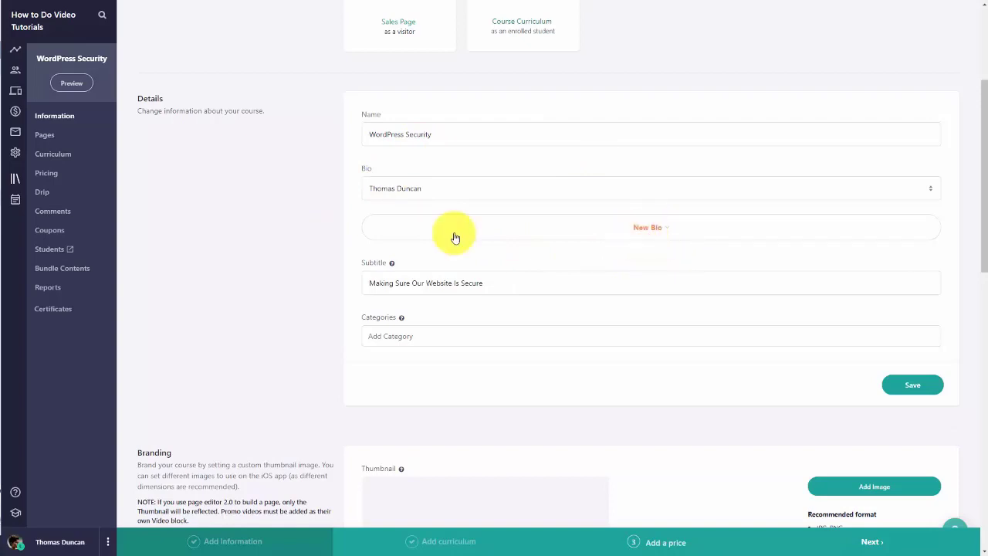
{"action": "scroll", "coordinate": [454, 235], "scroll_direction": "down", "scroll_amount": 2}
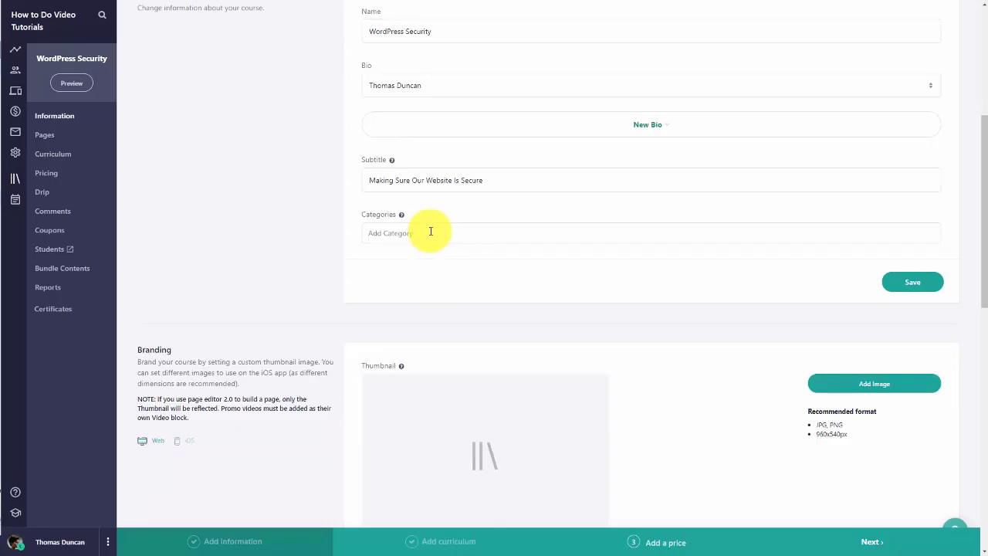
{"action": "left_click", "coordinate": [431, 232]}
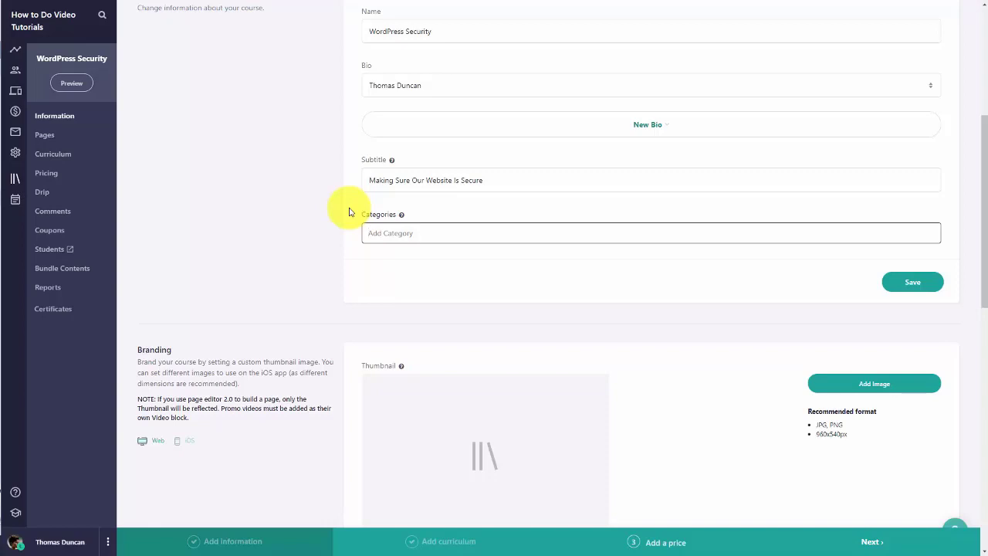
{"action": "left_click", "coordinate": [419, 249]}
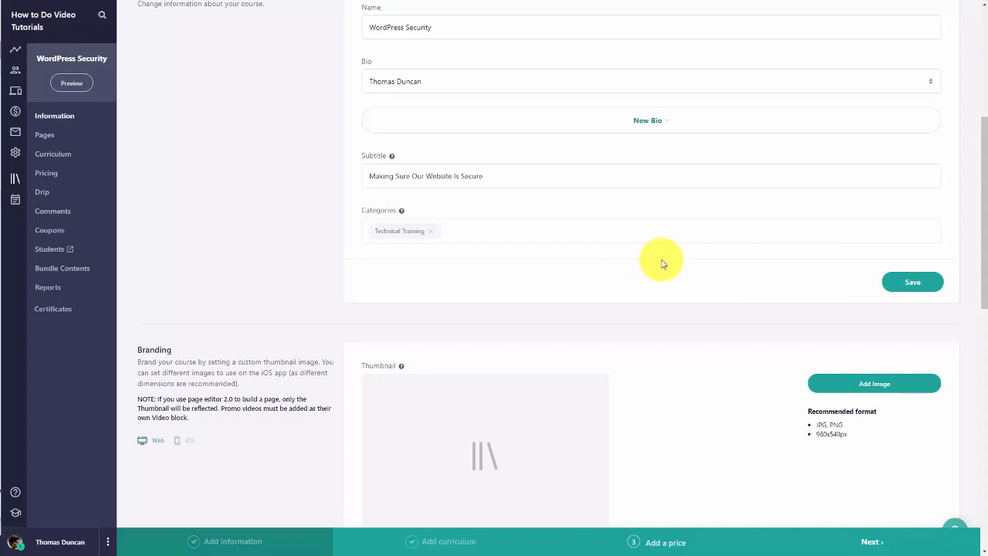
{"action": "scroll", "coordinate": [337, 168], "scroll_direction": "down", "scroll_amount": 3}
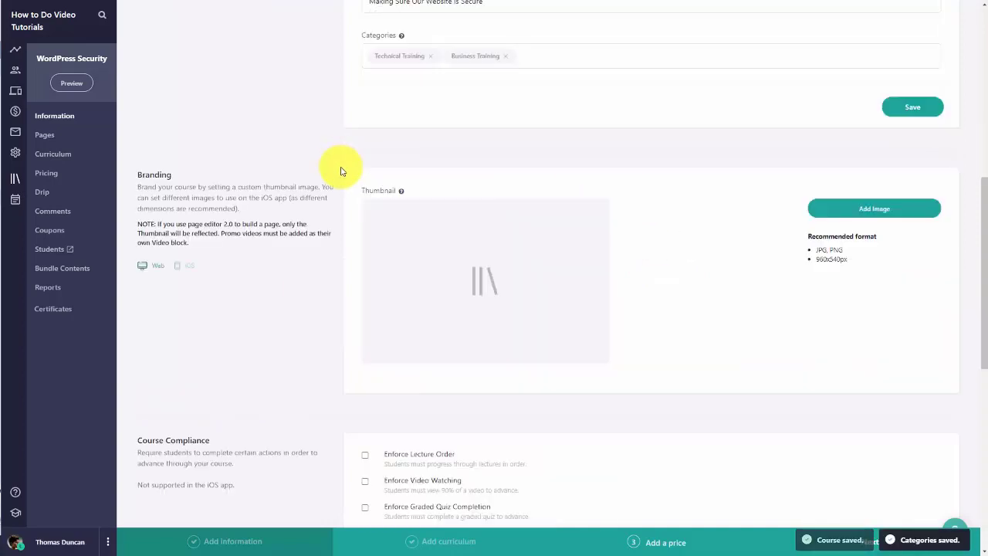
{"action": "scroll", "coordinate": [428, 214], "scroll_direction": "down", "scroll_amount": 1}
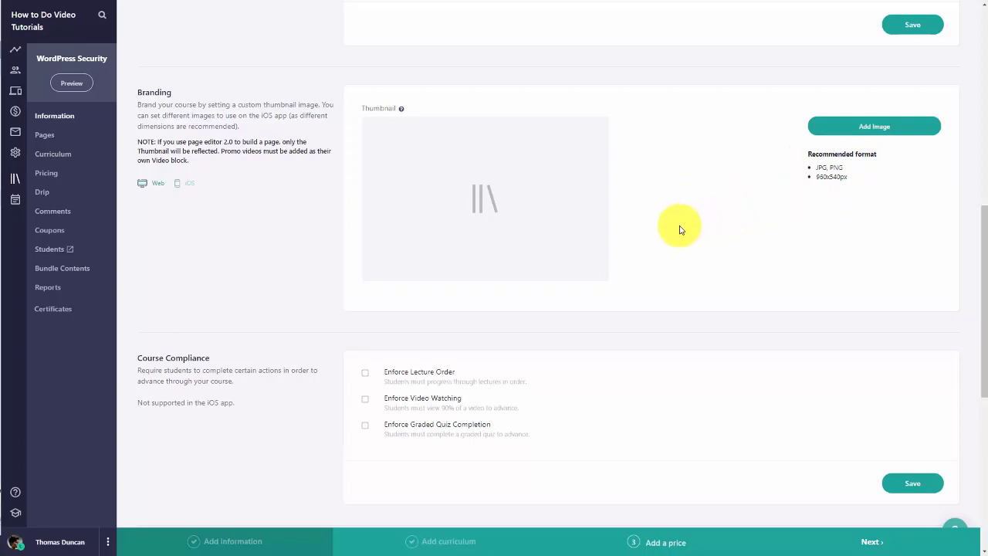
Step: Upload 2-bundle.png as the course's web thumbnail, then bring up the iOS branding images
{"action": "left_click", "coordinate": [374, 210]}
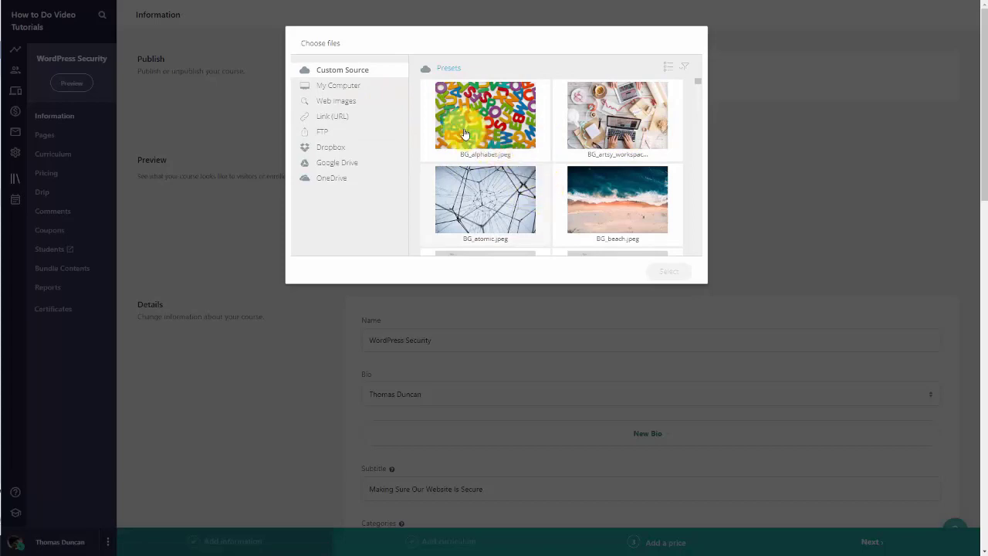
{"action": "left_click", "coordinate": [347, 93]}
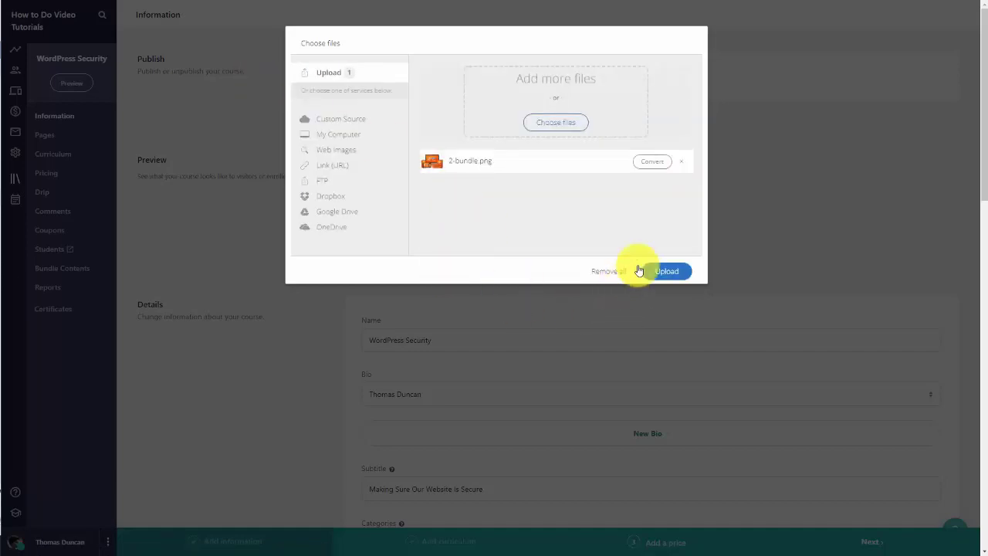
{"action": "left_click", "coordinate": [660, 272]}
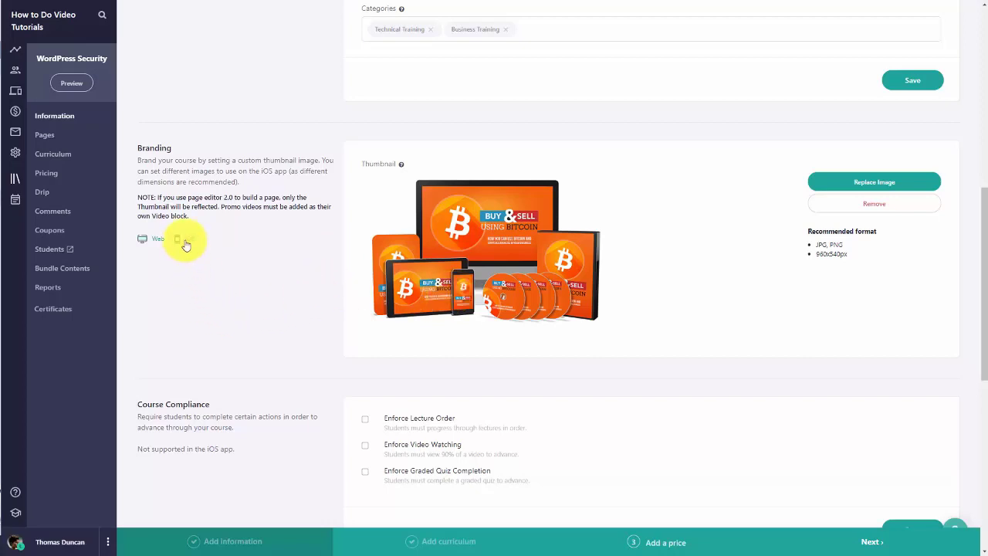
{"action": "left_click", "coordinate": [181, 239]}
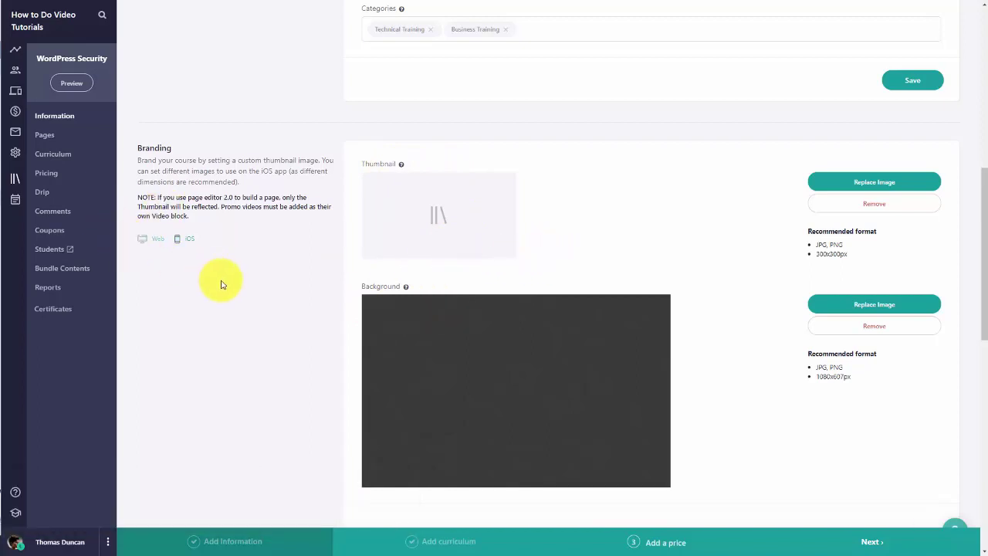
Step: Upload BG_chords.jpeg as the iOS branding thumbnail
{"action": "left_click", "coordinate": [156, 242]}
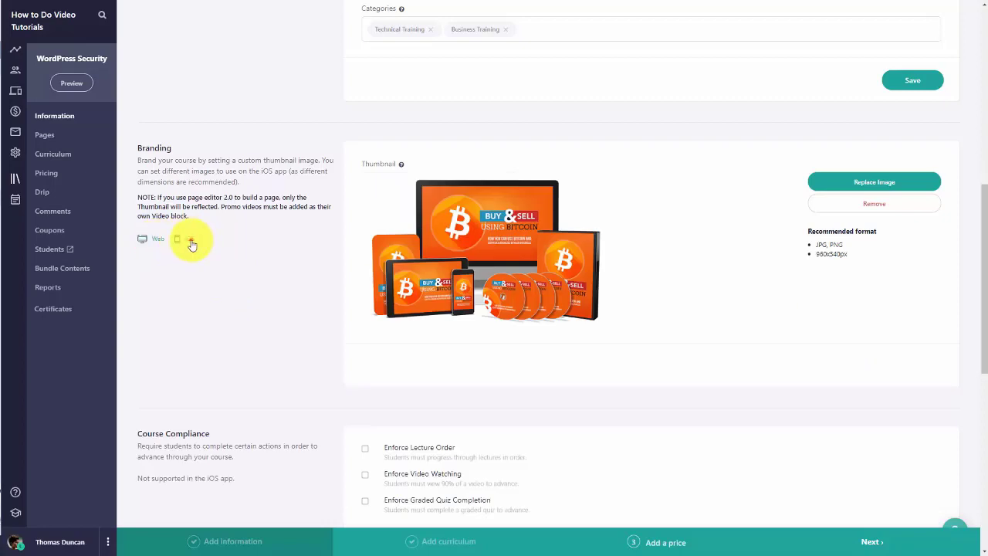
{"action": "left_click", "coordinate": [189, 242]}
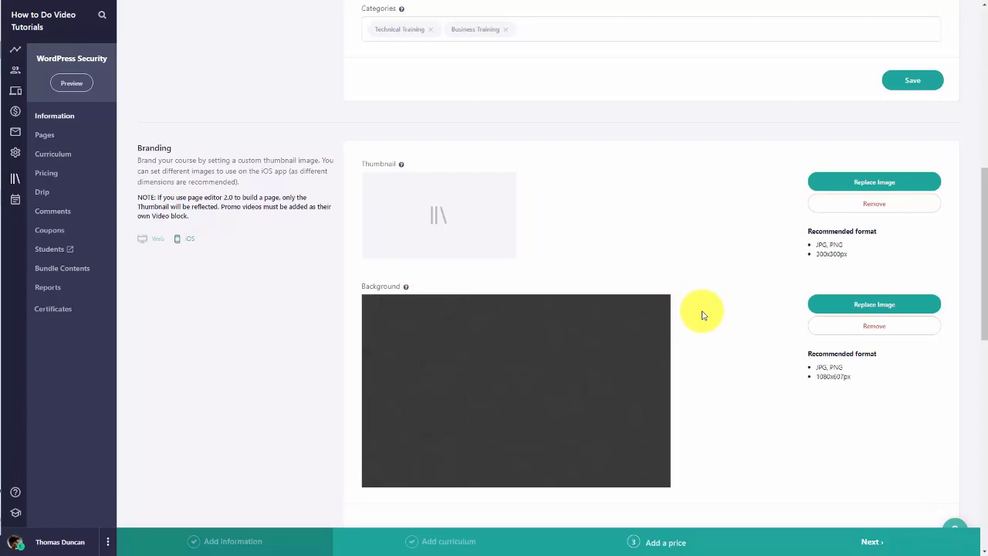
{"action": "left_click", "coordinate": [469, 188]}
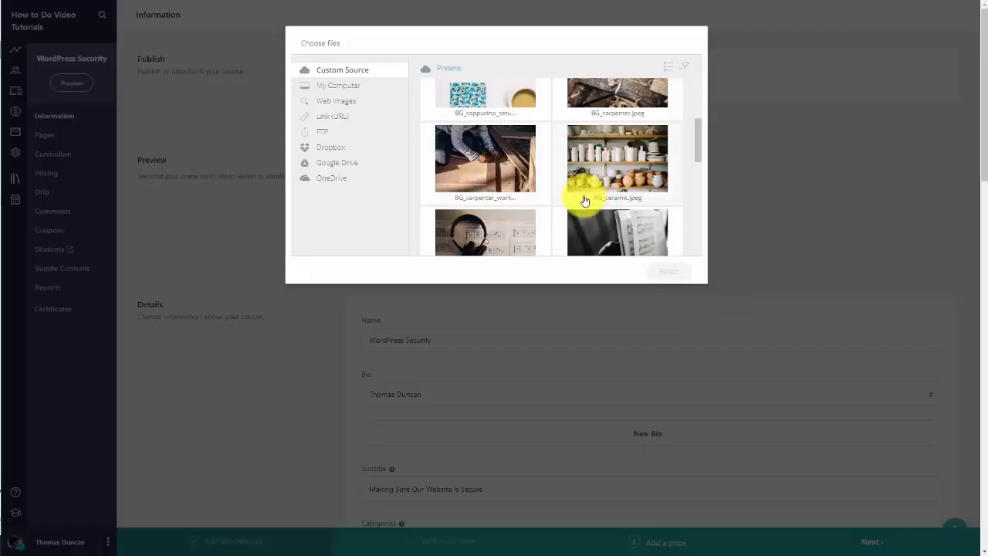
{"action": "scroll", "coordinate": [540, 177], "scroll_direction": "down", "scroll_amount": 2}
{"action": "left_click", "coordinate": [498, 157]}
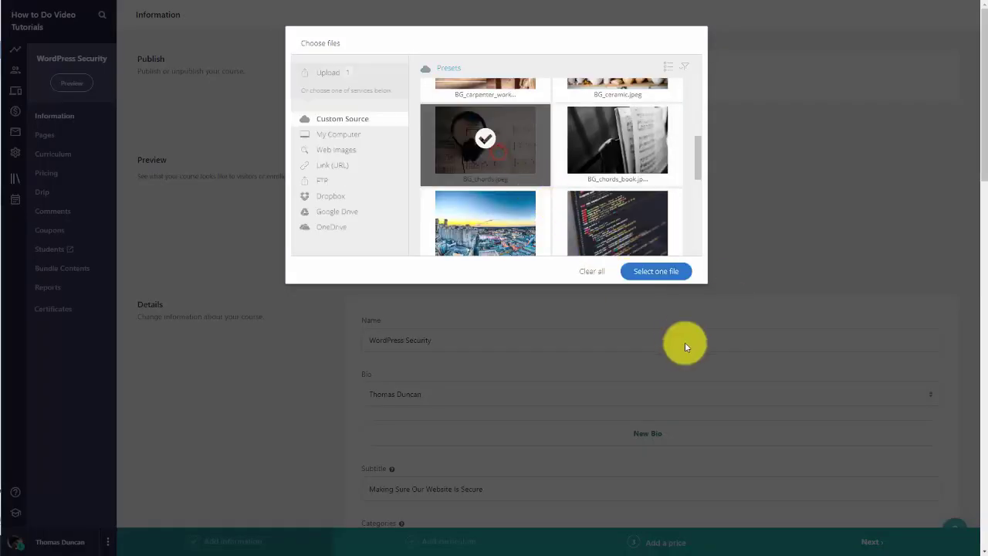
{"action": "left_click", "coordinate": [655, 270]}
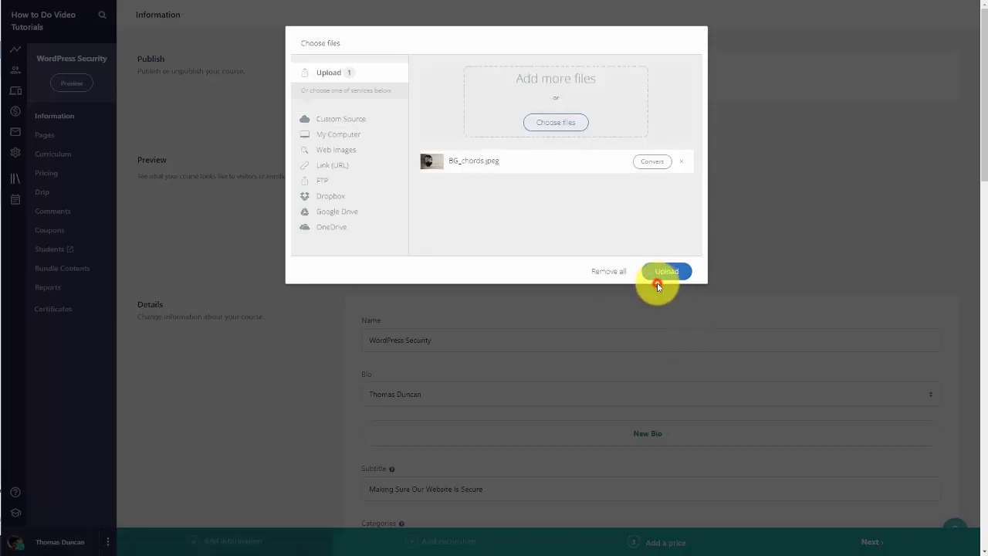
{"action": "left_click", "coordinate": [670, 270]}
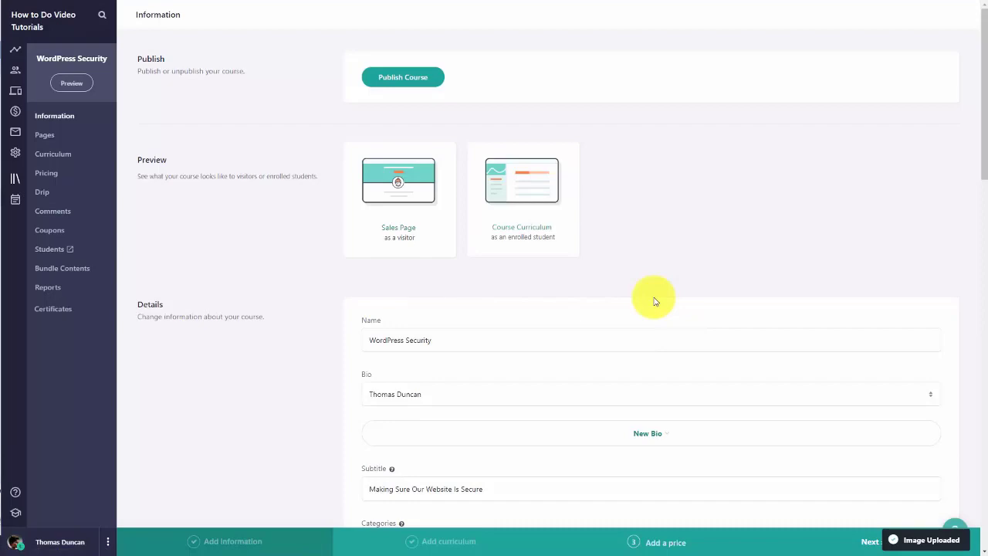
Step: Replace the iOS background image with BG_coding.jpeg
{"action": "scroll", "coordinate": [654, 301], "scroll_direction": "down", "scroll_amount": 8}
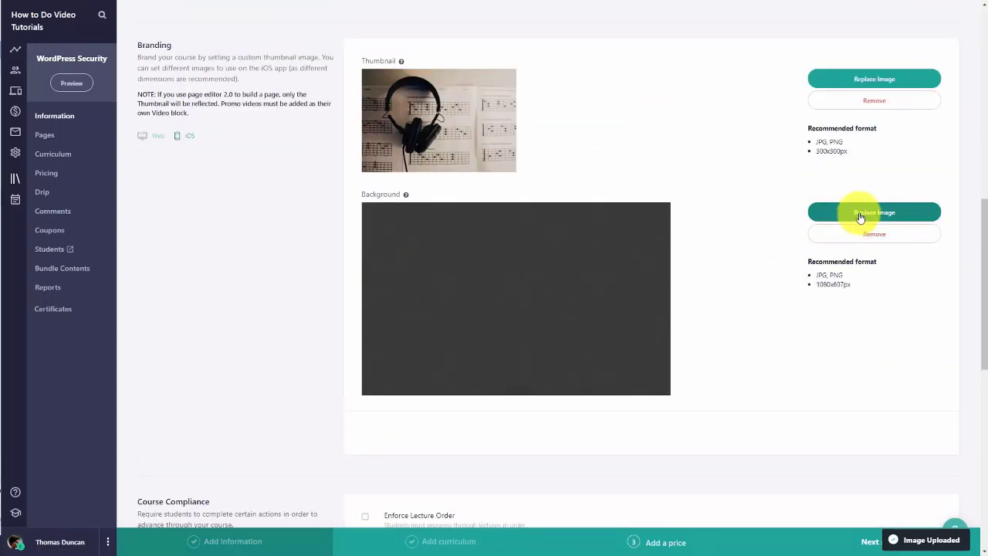
{"action": "left_click", "coordinate": [860, 213]}
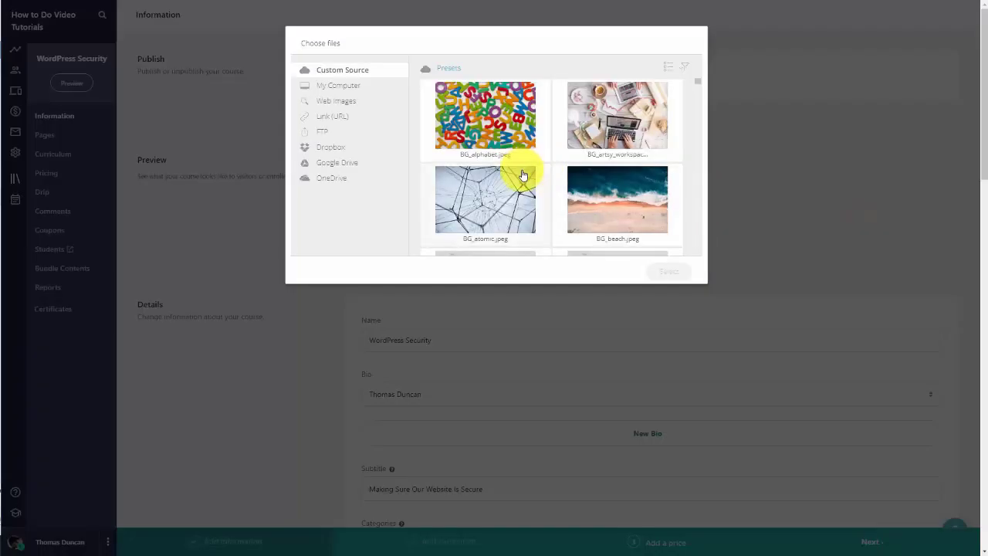
{"action": "scroll", "coordinate": [522, 177], "scroll_direction": "down", "scroll_amount": 2}
{"action": "scroll", "coordinate": [523, 177], "scroll_direction": "down", "scroll_amount": 6}
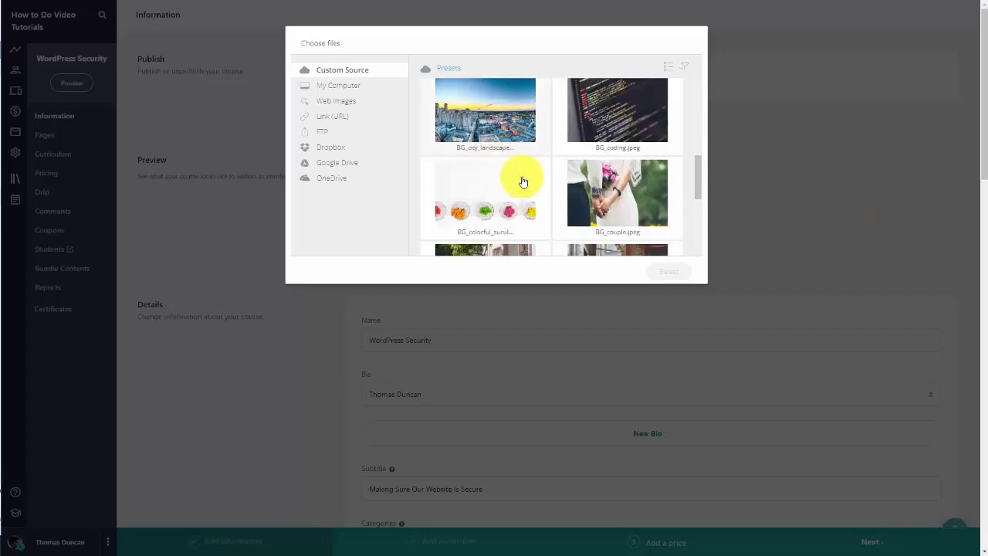
{"action": "scroll", "coordinate": [532, 174], "scroll_direction": "up", "scroll_amount": 2}
{"action": "left_click", "coordinate": [602, 139]}
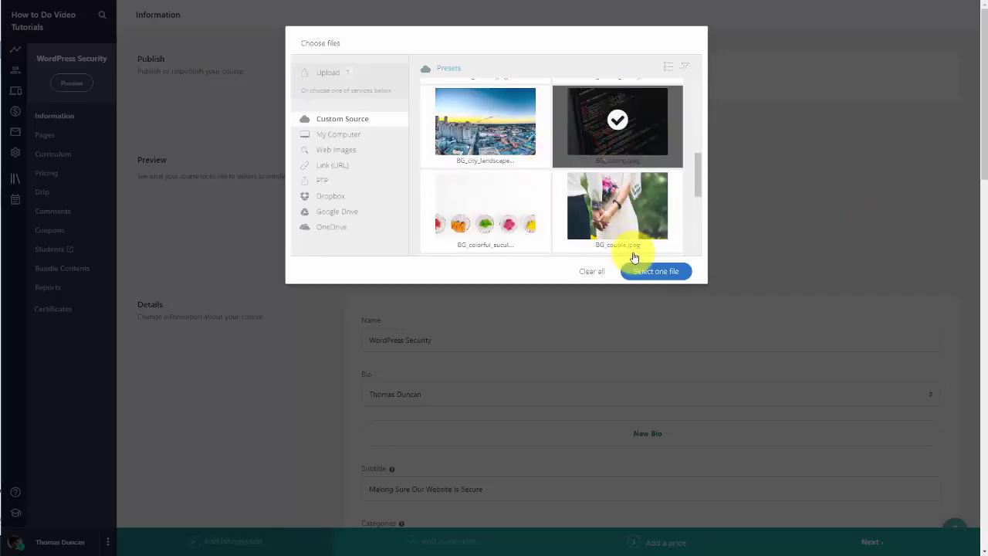
{"action": "left_click", "coordinate": [640, 275]}
{"action": "left_click", "coordinate": [657, 271]}
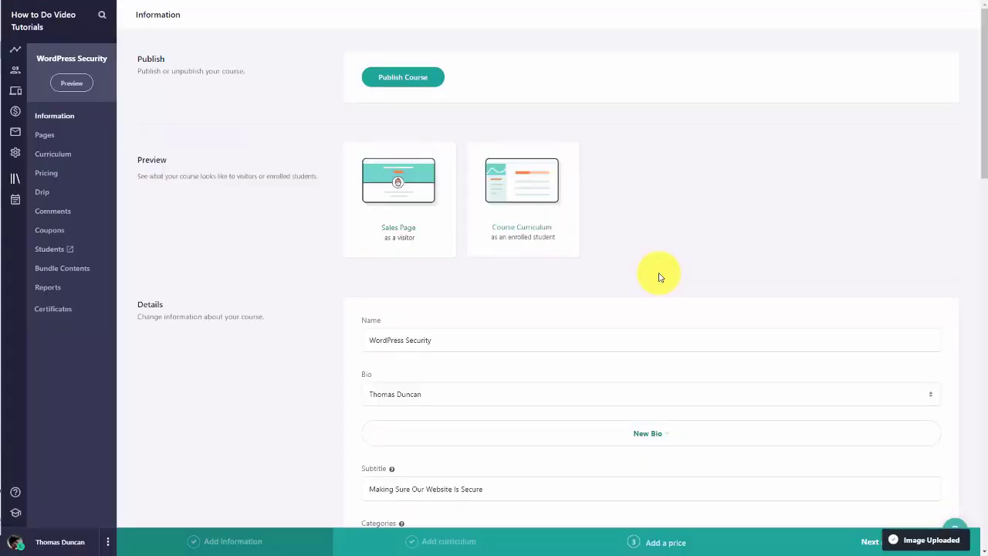
{"action": "scroll", "coordinate": [659, 277], "scroll_direction": "down", "scroll_amount": 5}
{"action": "scroll", "coordinate": [658, 276], "scroll_direction": "down", "scroll_amount": 3}
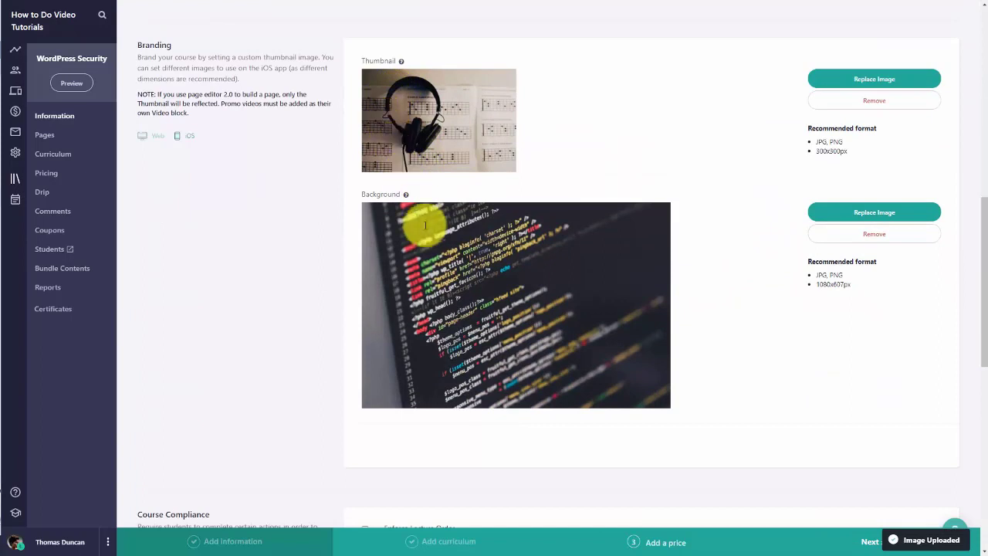
{"action": "left_click", "coordinate": [156, 135]}
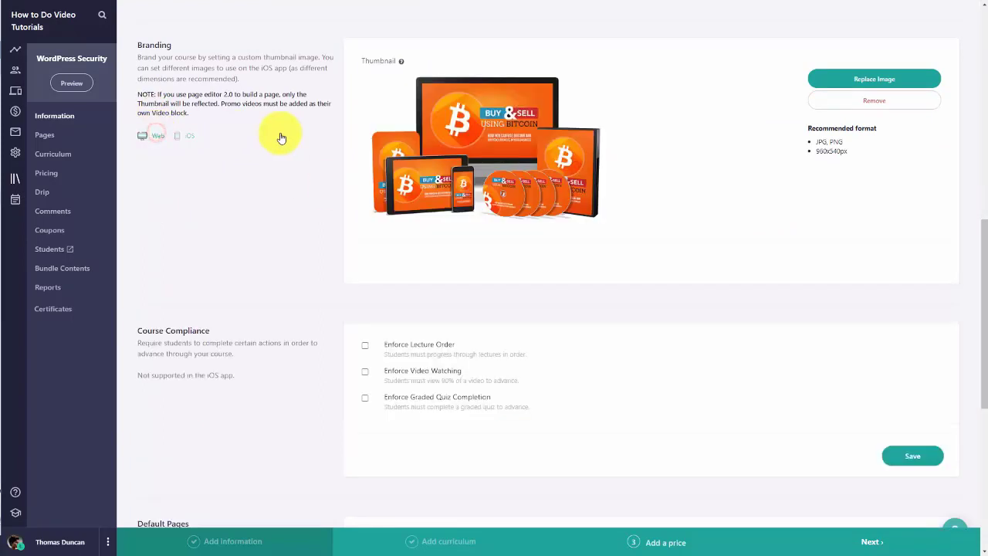
{"action": "left_click", "coordinate": [183, 137]}
Step: Enforce lecture order and video watching, leave graded quiz completion off, and save
{"action": "scroll", "coordinate": [276, 184], "scroll_direction": "down", "scroll_amount": 5}
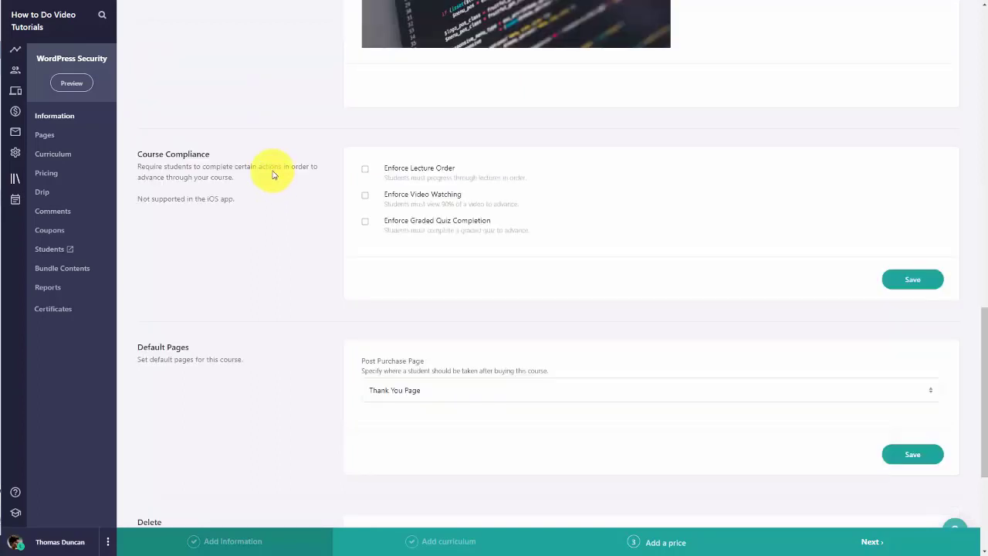
{"action": "scroll", "coordinate": [260, 121], "scroll_direction": "down", "scroll_amount": 2}
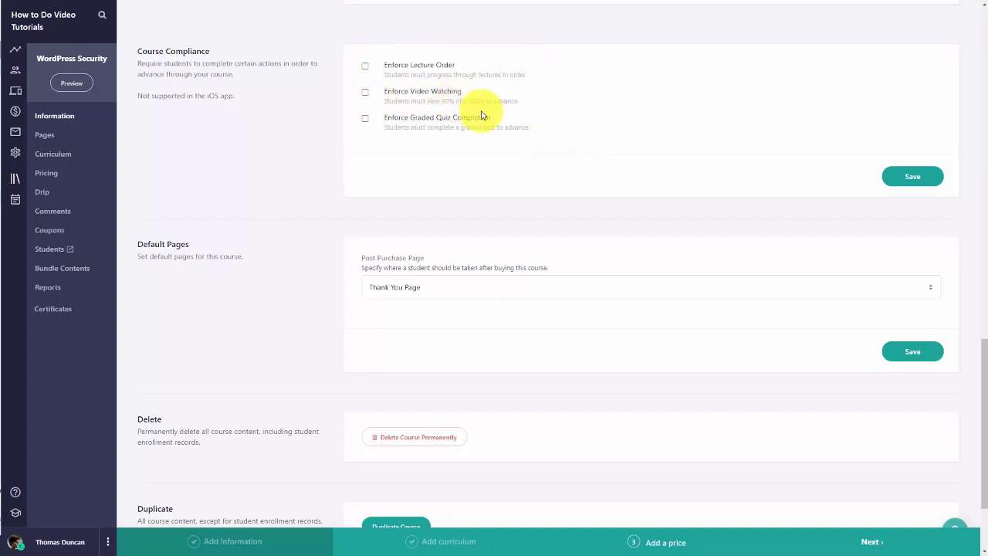
{"action": "left_click", "coordinate": [365, 67]}
{"action": "left_click", "coordinate": [364, 93]}
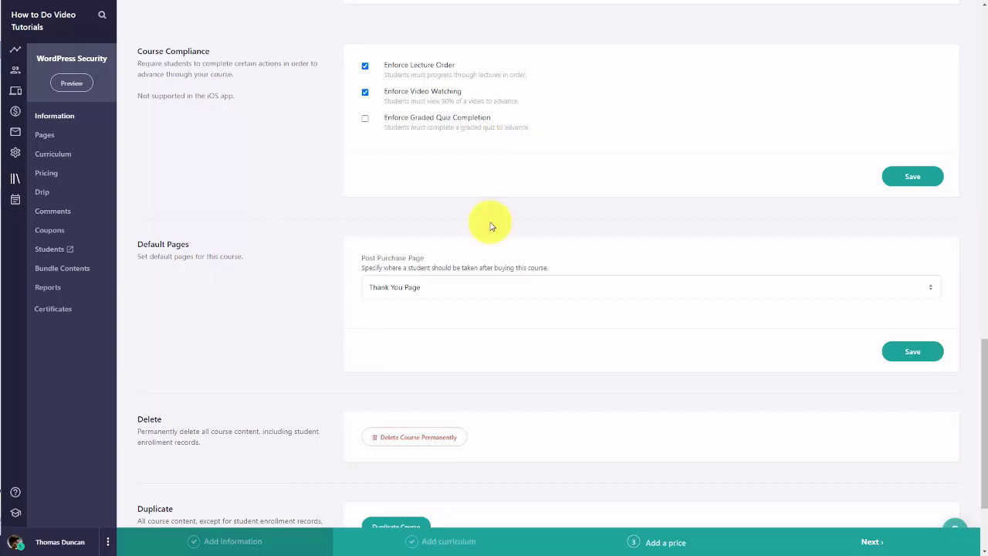
{"action": "left_click", "coordinate": [519, 132]}
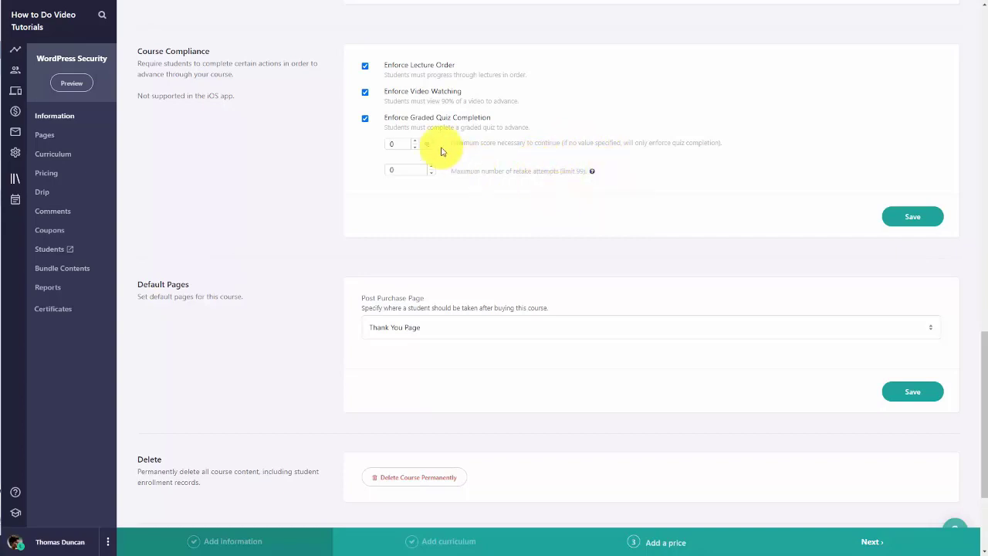
{"action": "left_click", "coordinate": [364, 119]}
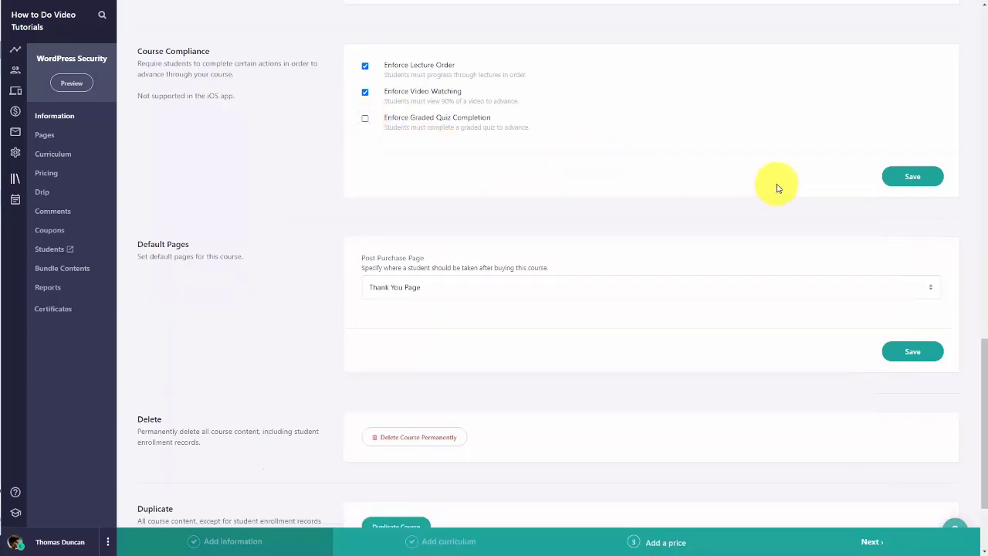
{"action": "left_click", "coordinate": [926, 179]}
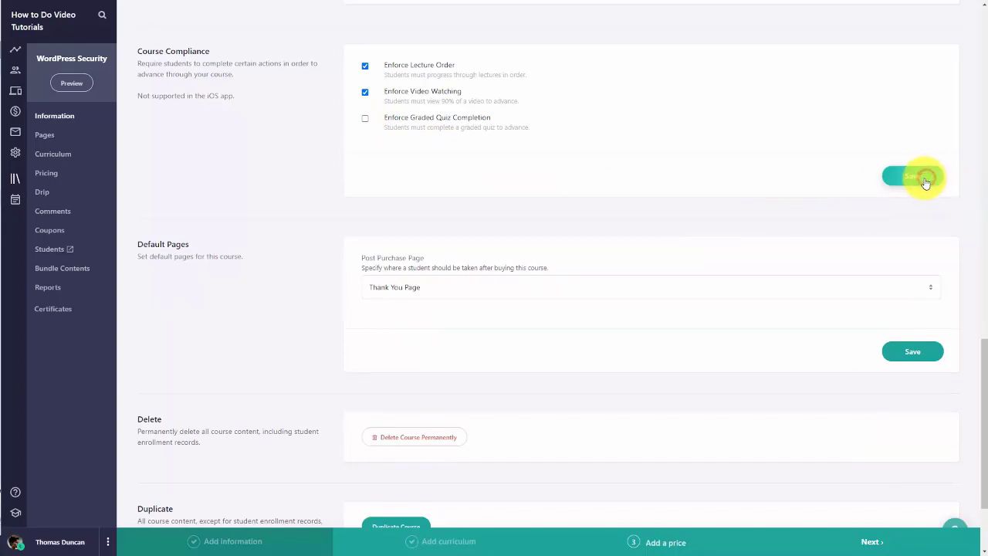
{"action": "scroll", "coordinate": [353, 282], "scroll_direction": "down", "scroll_amount": 2}
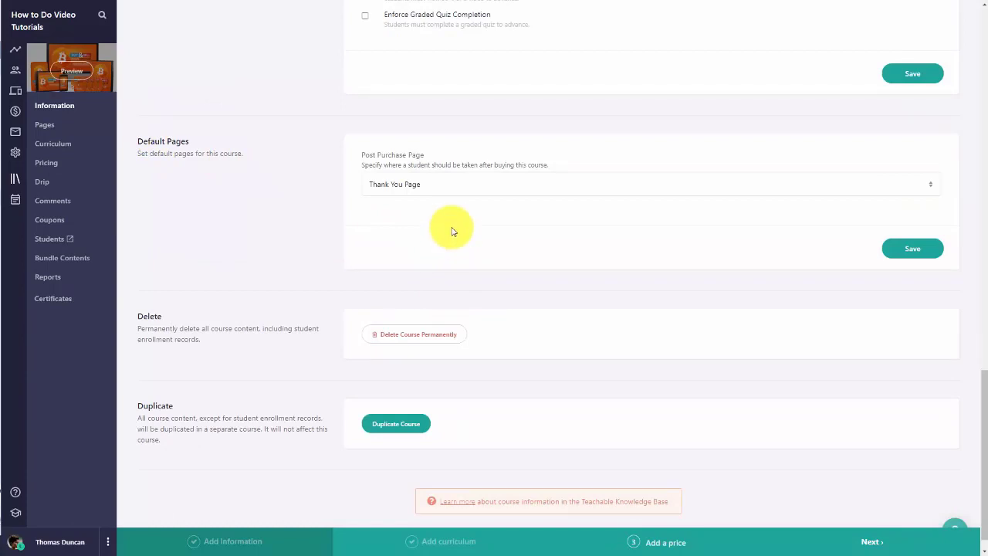
{"action": "left_click", "coordinate": [453, 188]}
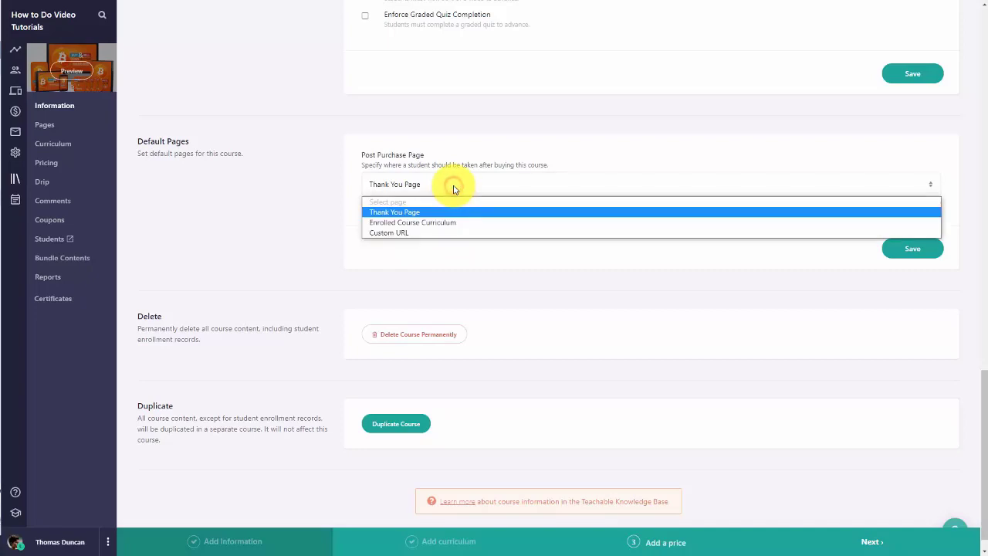
Step: Keep the Post Purchase Page on Thank You Page and save the default pages setting
{"action": "left_click", "coordinate": [442, 233]}
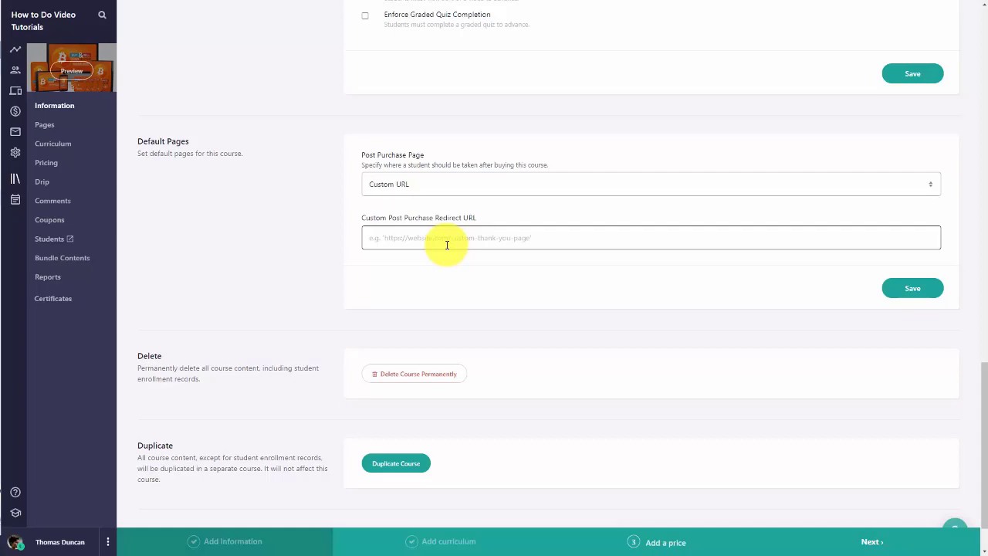
{"action": "left_click", "coordinate": [441, 188]}
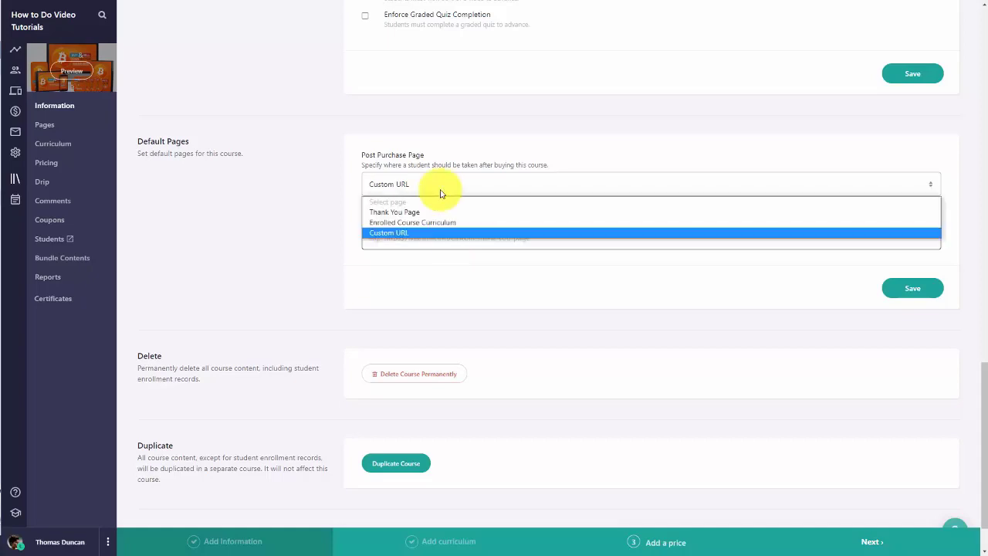
{"action": "left_click", "coordinate": [407, 211]}
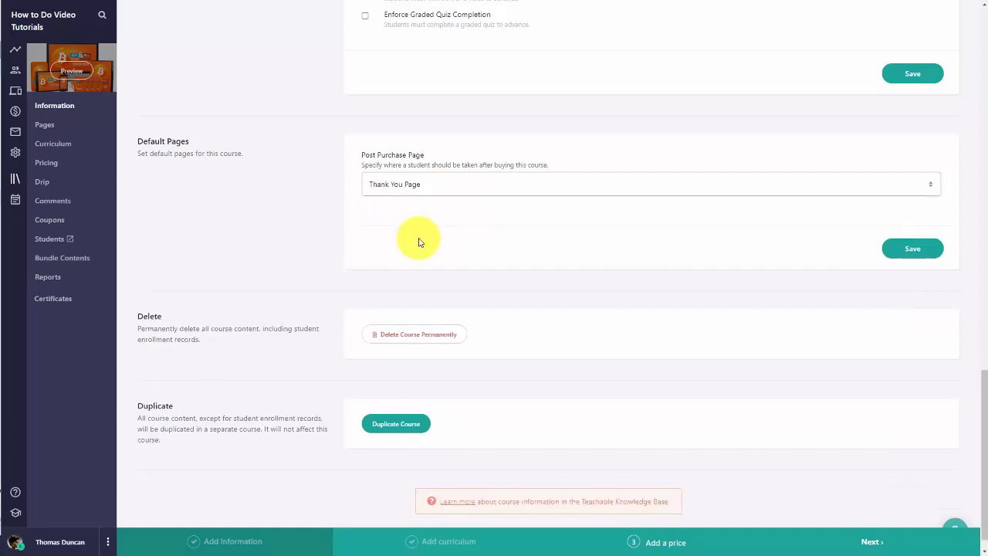
{"action": "left_click", "coordinate": [907, 261]}
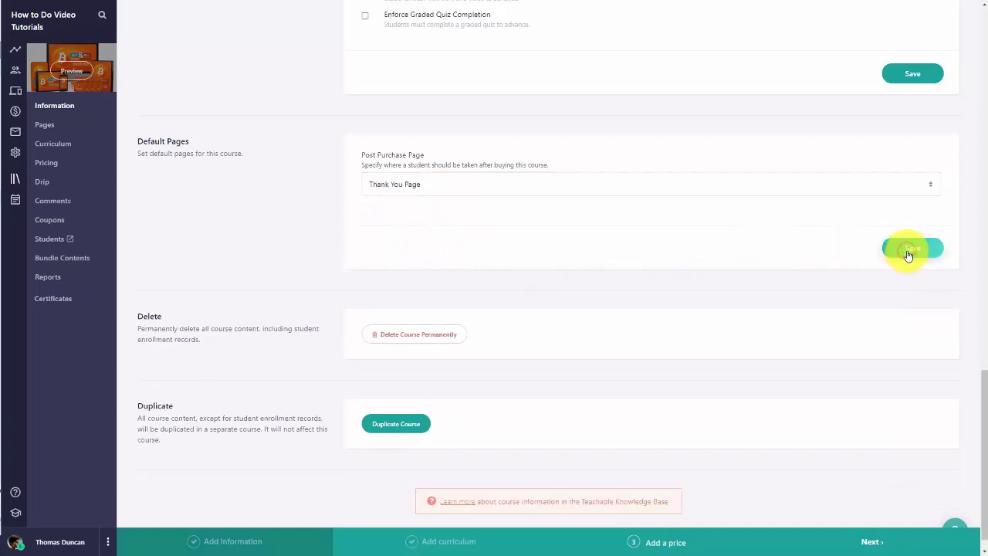
{"action": "scroll", "coordinate": [269, 418], "scroll_direction": "down", "scroll_amount": 1}
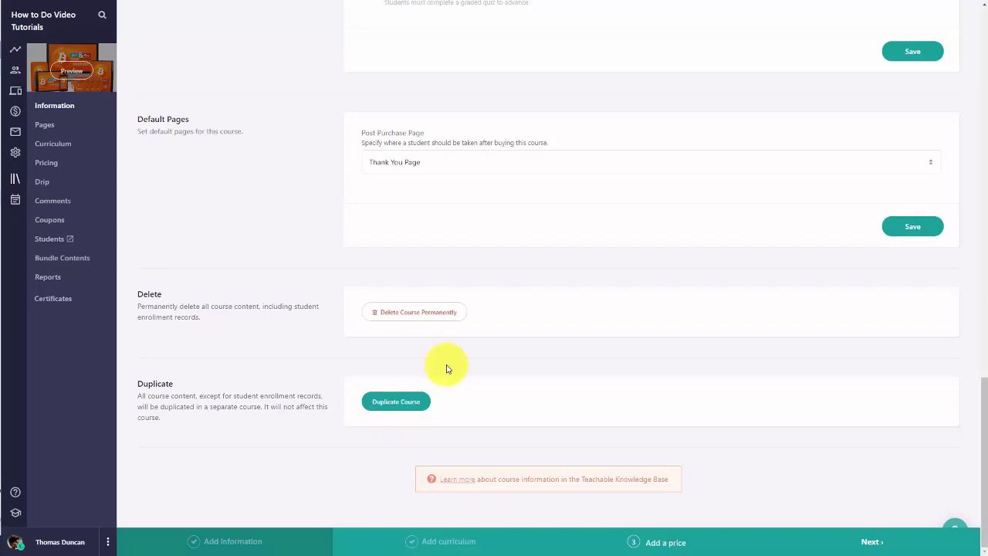
Step: Duplicate the WordPress Security course, then reopen the first course from the Courses list
{"action": "left_click", "coordinate": [390, 403]}
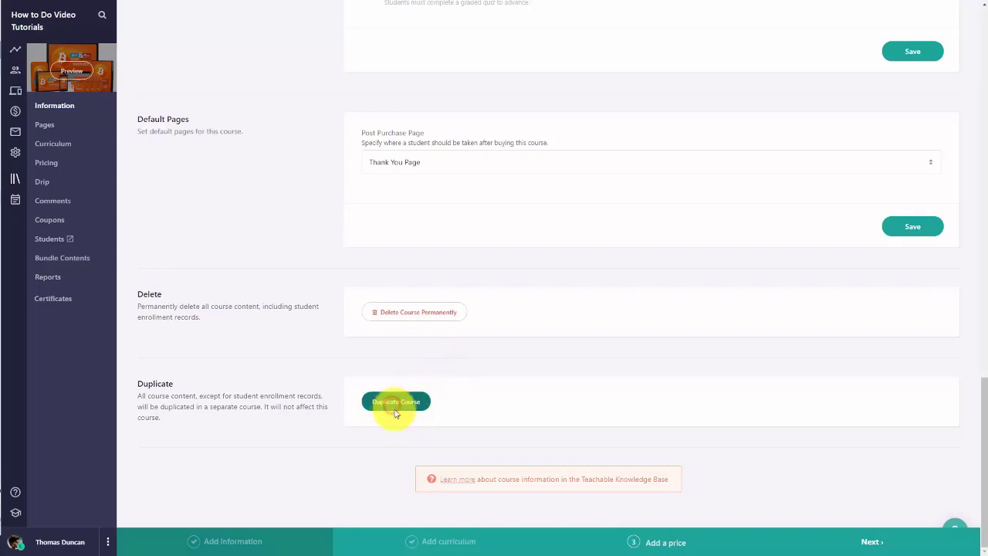
{"action": "left_click", "coordinate": [533, 320]}
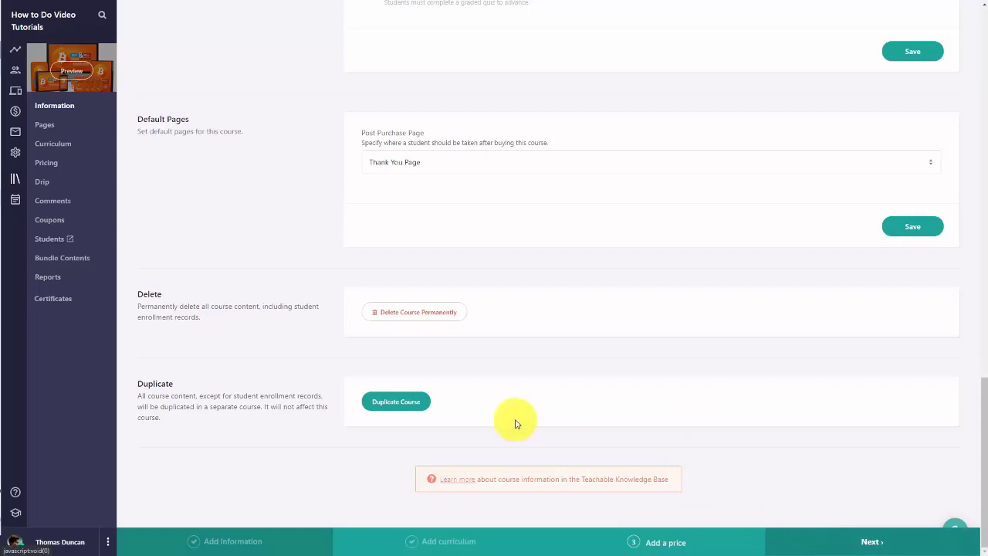
{"action": "left_click", "coordinate": [16, 181]}
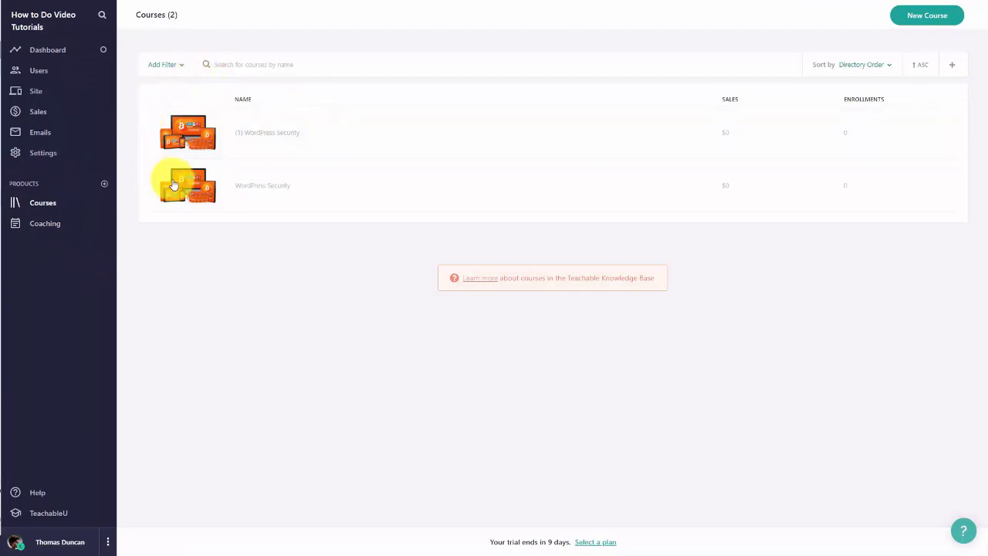
{"action": "left_click", "coordinate": [268, 134]}
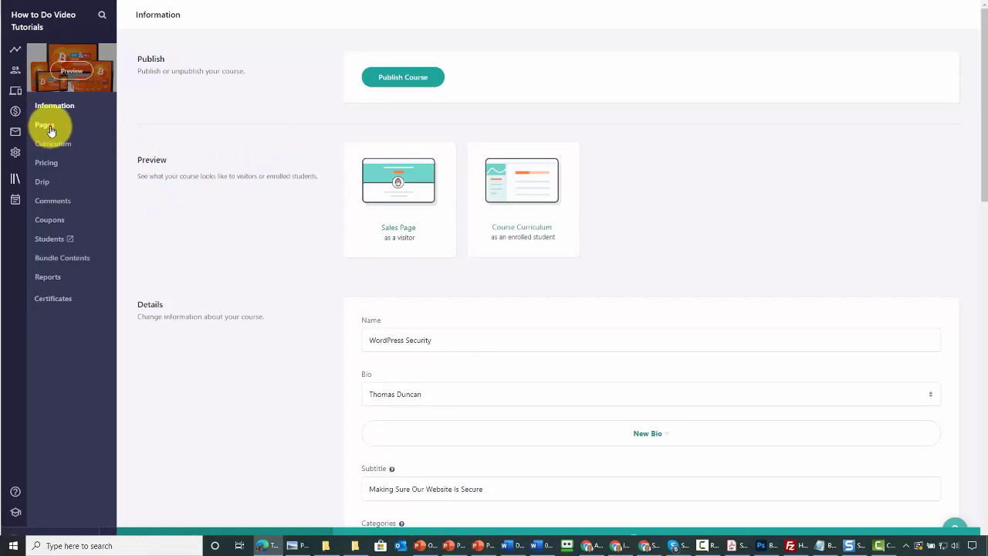
Step: Show the WordPress Security course's Pages list
{"action": "left_click", "coordinate": [50, 129]}
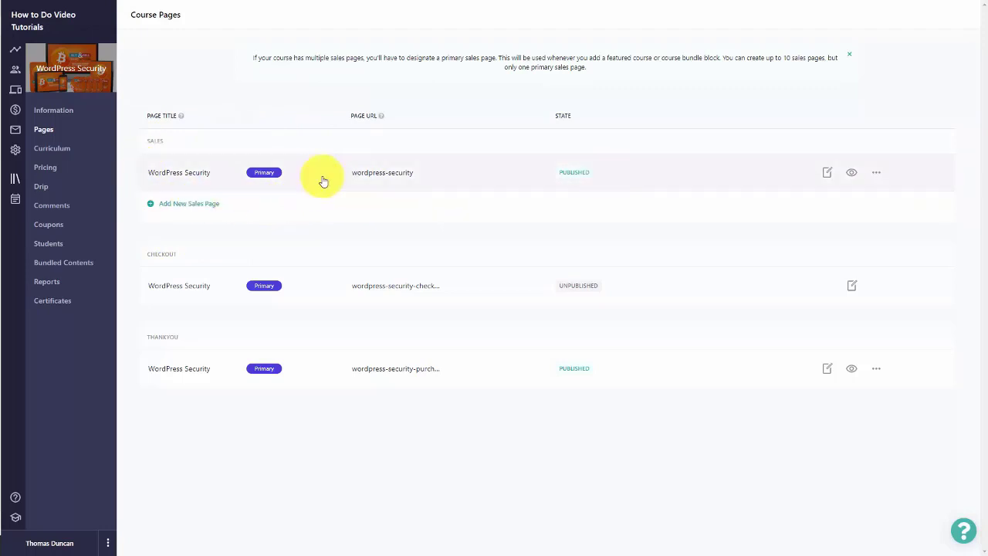
Step: Preview the sales page, then dismiss the multiple-sales-pages note from its options menu
{"action": "left_click", "coordinate": [850, 174]}
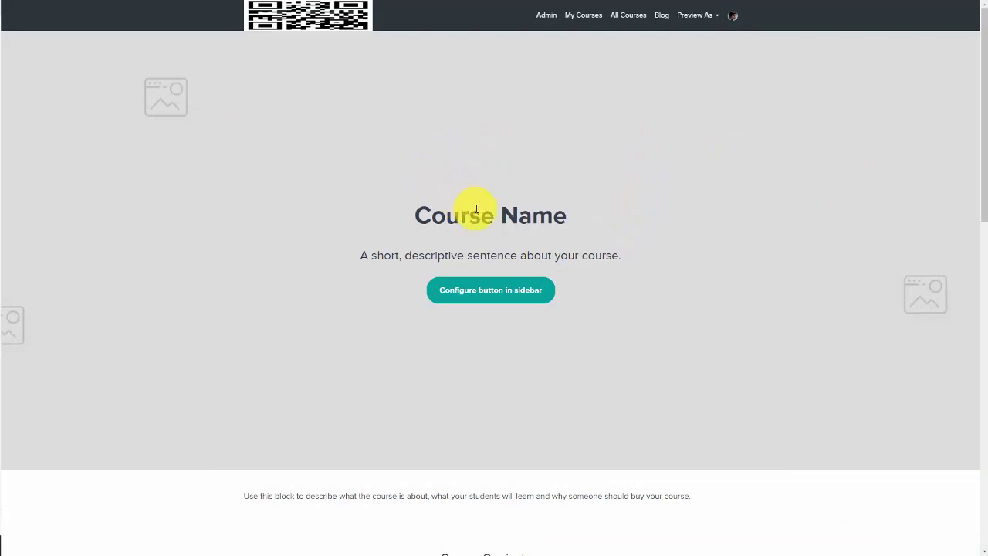
{"action": "key", "text": "ctrl+w"}
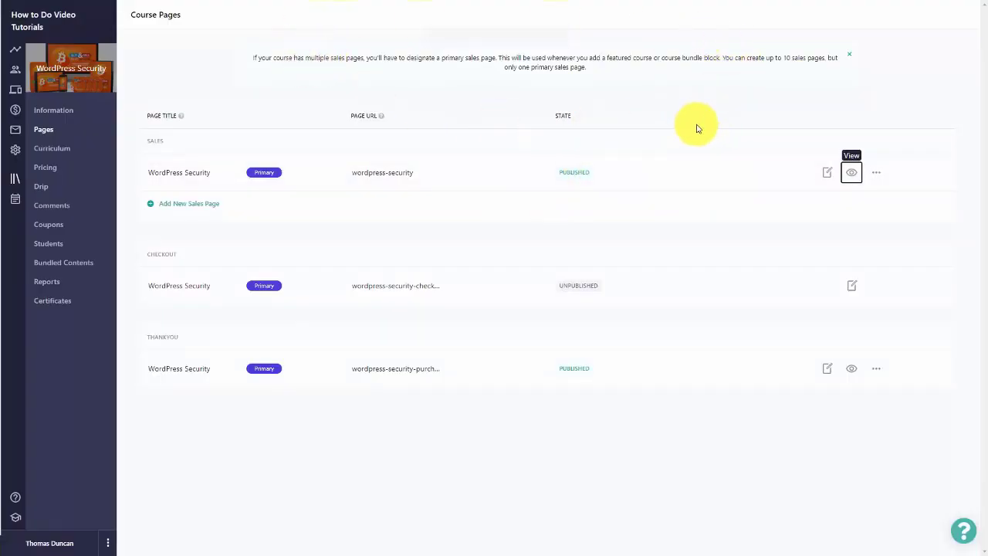
{"action": "left_click", "coordinate": [876, 173]}
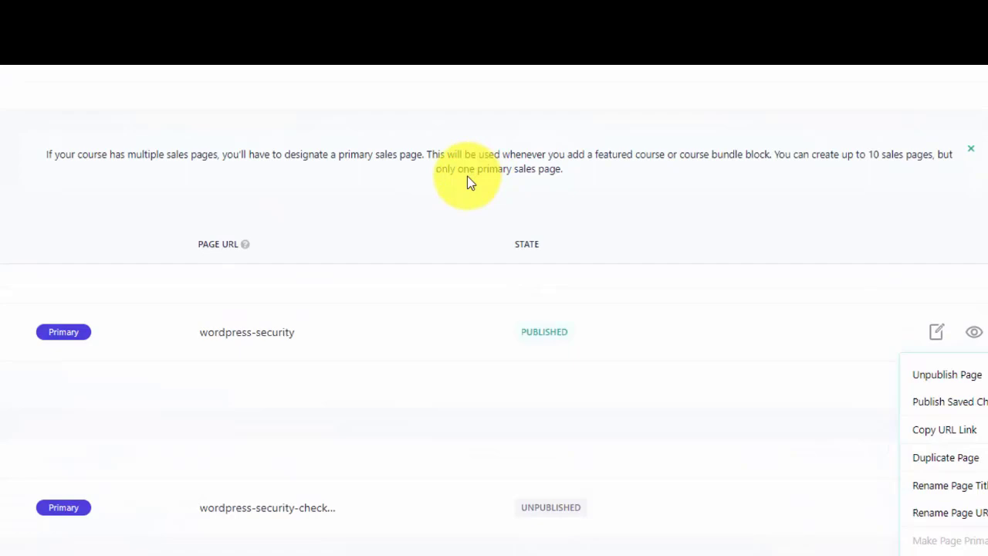
{"action": "left_click", "coordinate": [962, 142]}
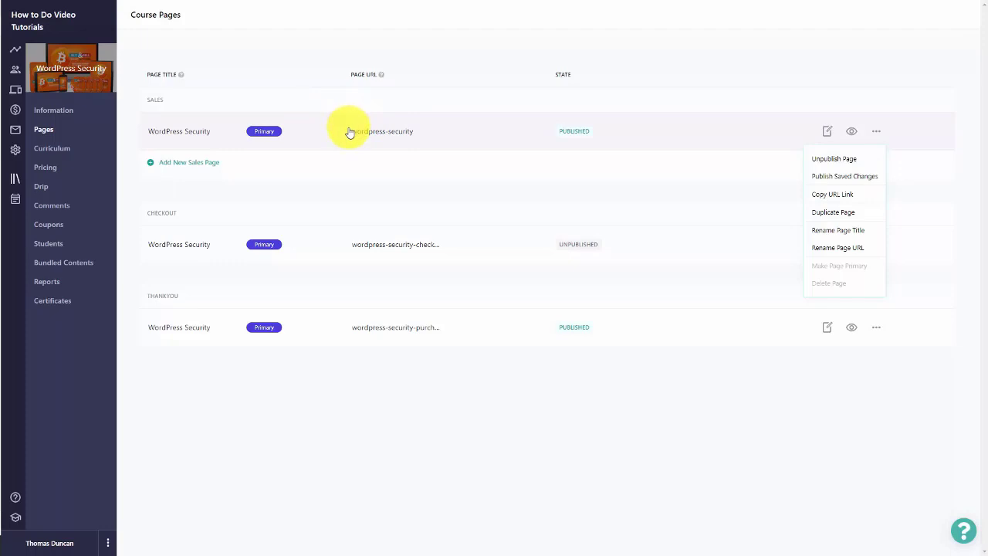
{"action": "left_click", "coordinate": [420, 165]}
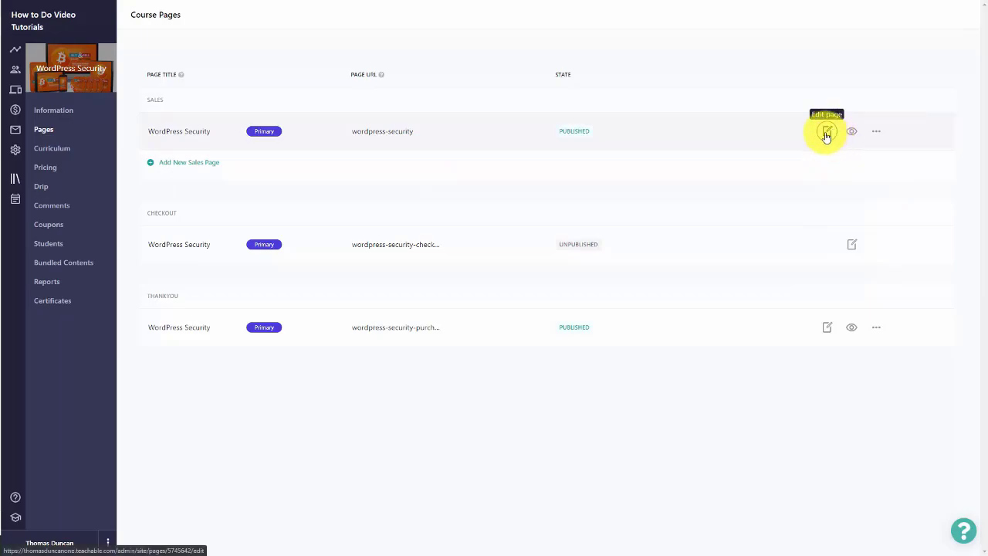
Step: Edit the sales page banner: 'WordPress Security', 'Keep your course secure.', and a 'Keep My Site Secure' checkout button
{"action": "left_click", "coordinate": [825, 133]}
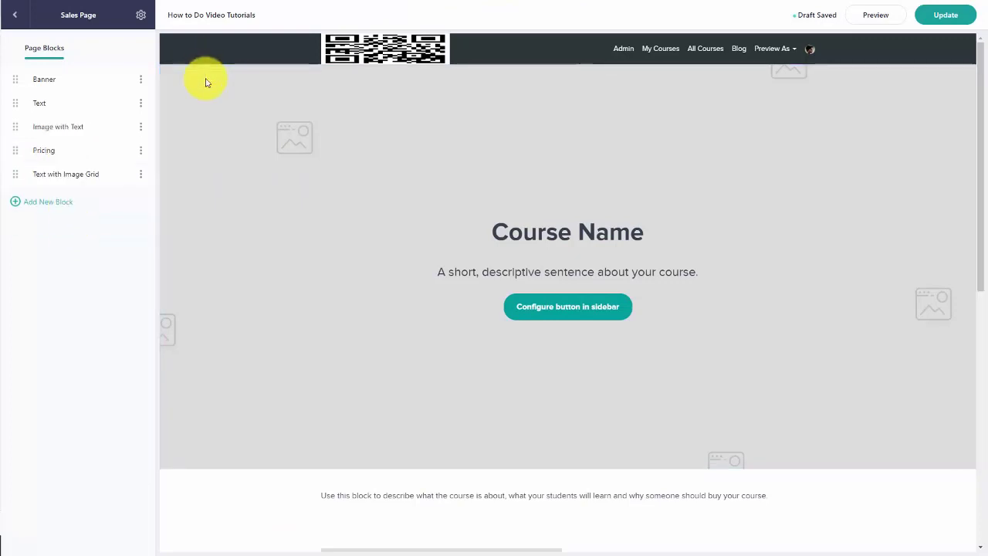
{"action": "left_click", "coordinate": [334, 117]}
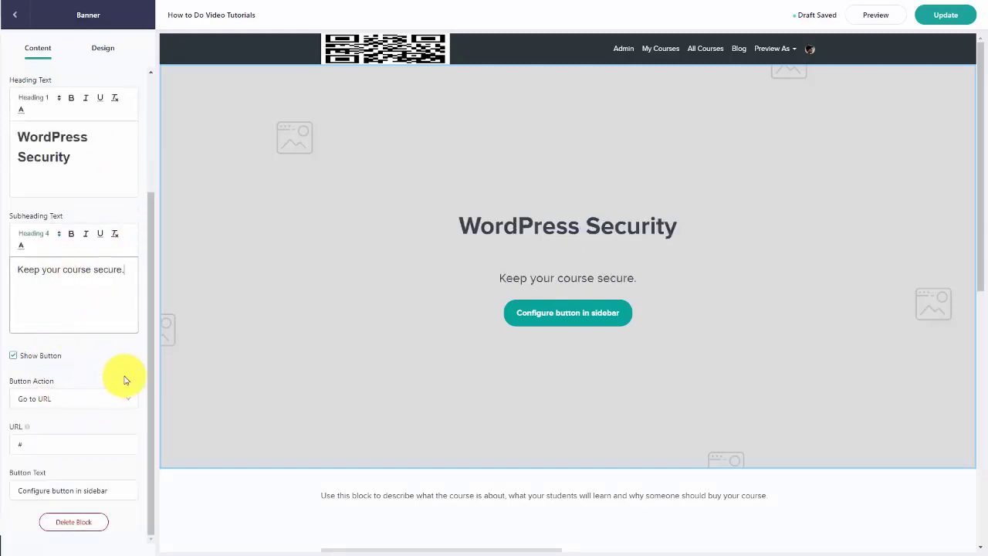
{"action": "left_click", "coordinate": [543, 361]}
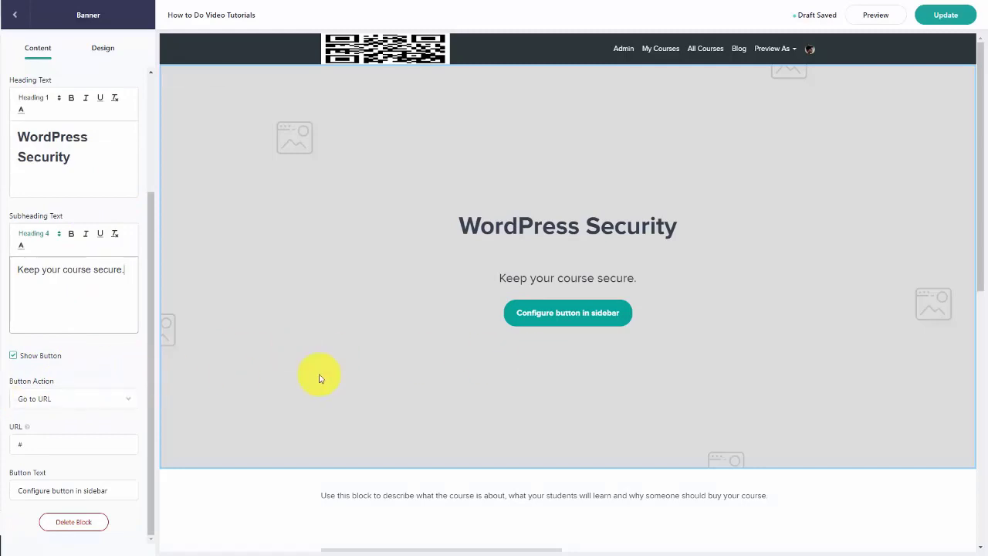
{"action": "left_click", "coordinate": [12, 355]}
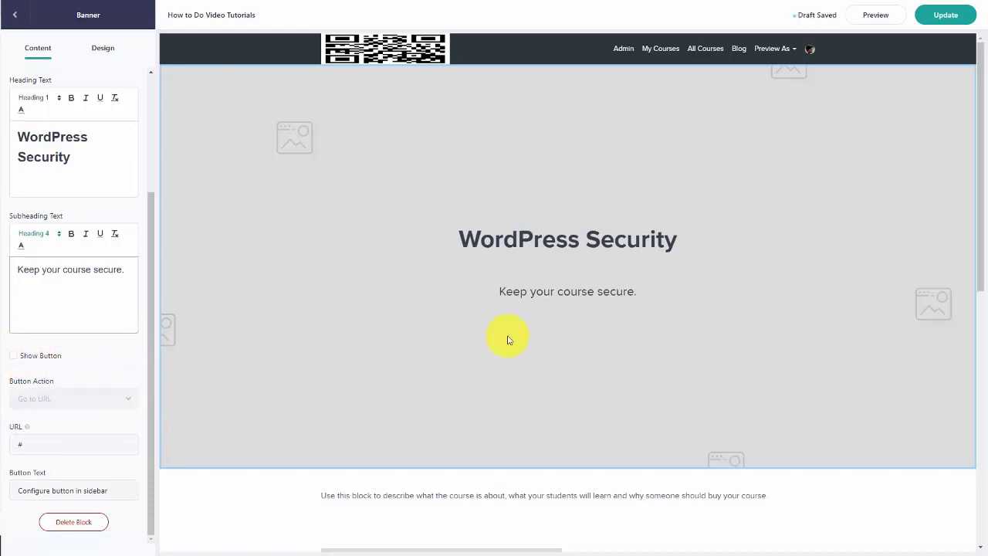
{"action": "left_click", "coordinate": [13, 355]}
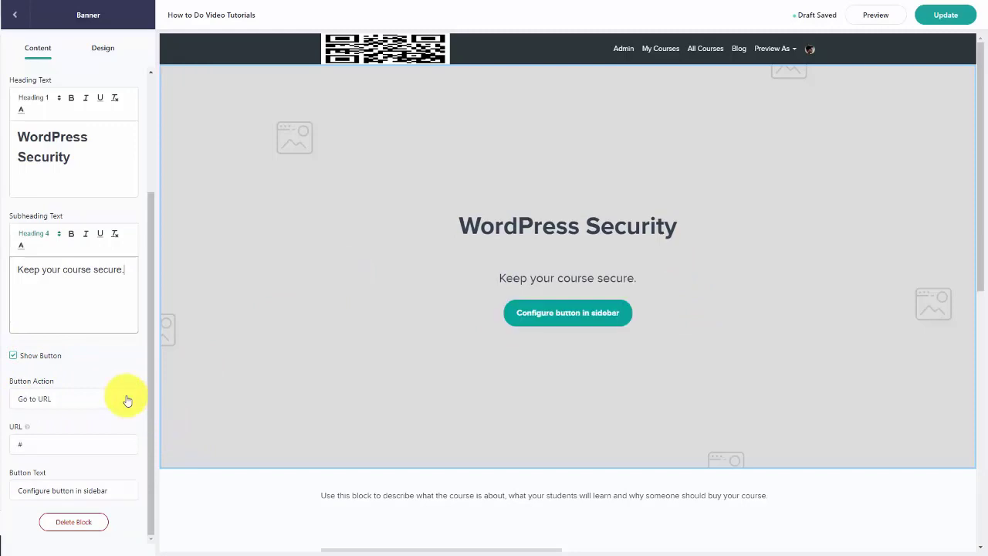
{"action": "left_click", "coordinate": [128, 400]}
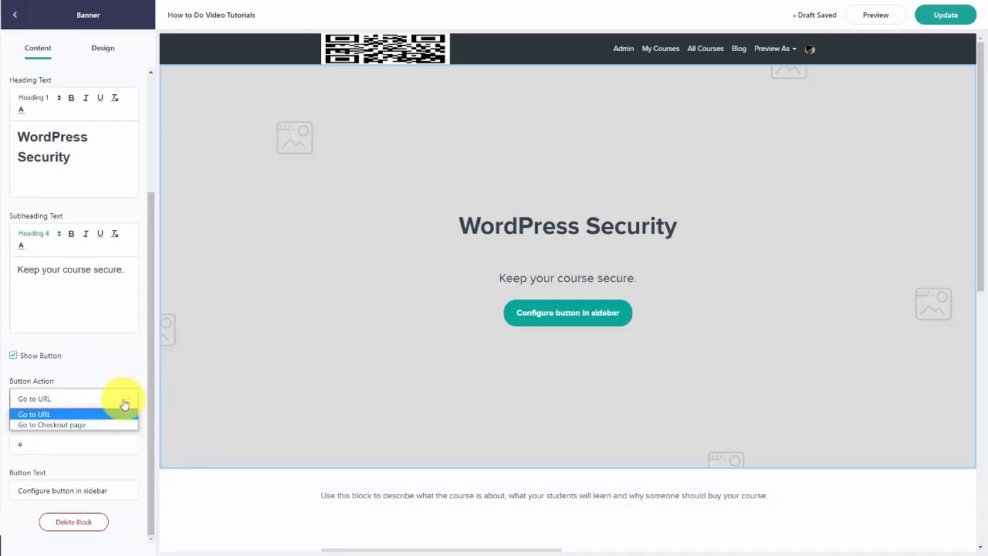
{"action": "left_click", "coordinate": [80, 425]}
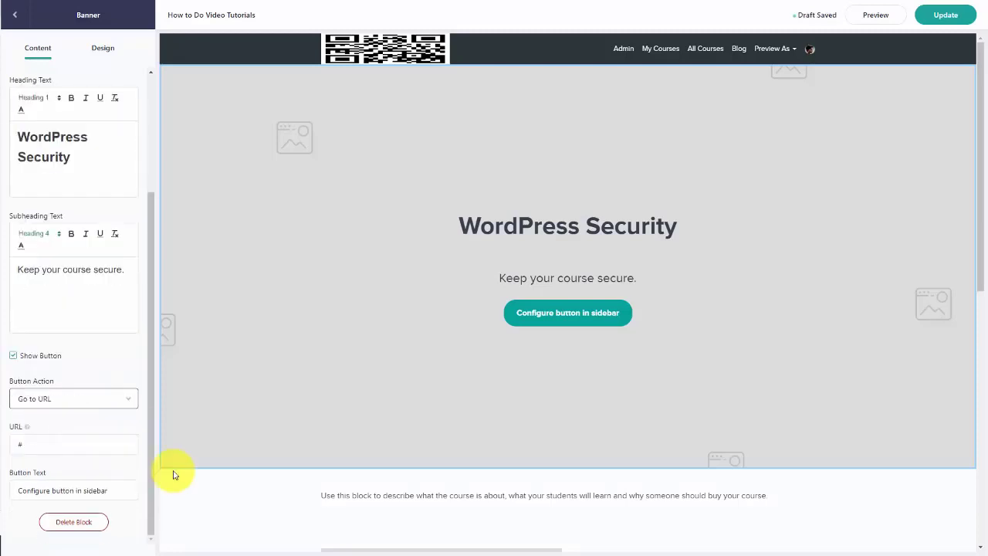
{"action": "left_click", "coordinate": [117, 490]}
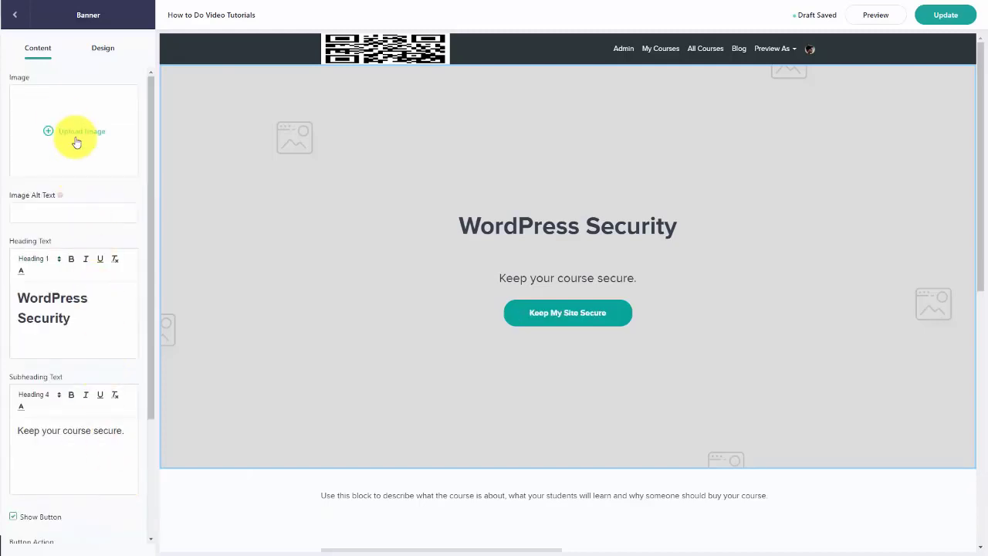
Step: Dismiss the banner image file chooser, look over the sales page preview, and show the banner's Design settings
{"action": "left_click", "coordinate": [77, 138]}
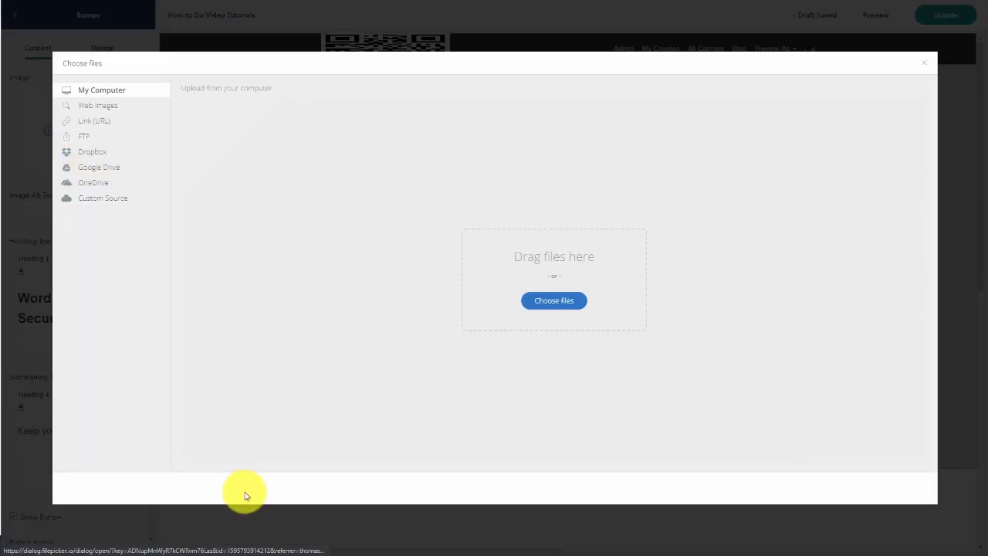
{"action": "left_click", "coordinate": [231, 544]}
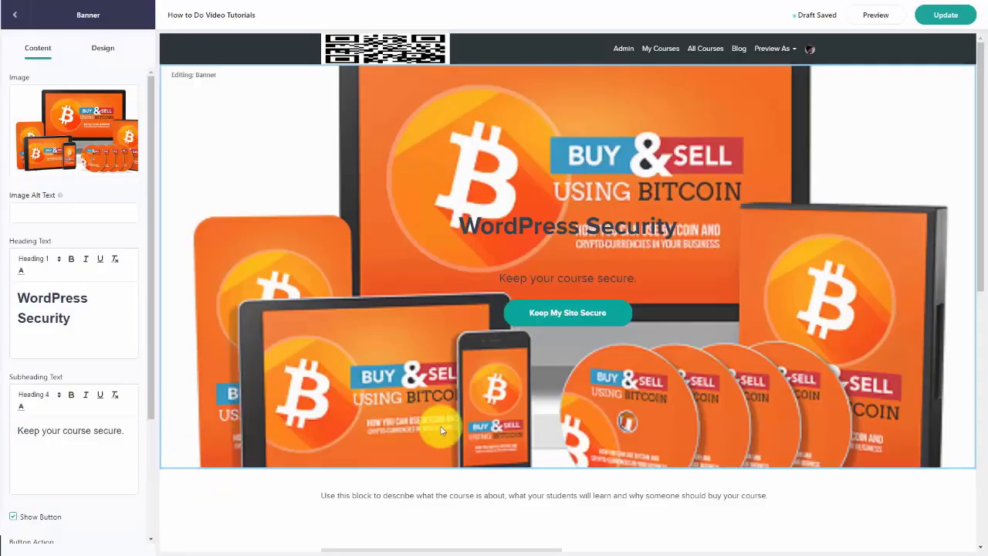
{"action": "scroll", "coordinate": [456, 448], "scroll_direction": "down", "scroll_amount": 4}
{"action": "scroll", "coordinate": [461, 463], "scroll_direction": "up", "scroll_amount": 2}
{"action": "scroll", "coordinate": [462, 467], "scroll_direction": "down", "scroll_amount": 4}
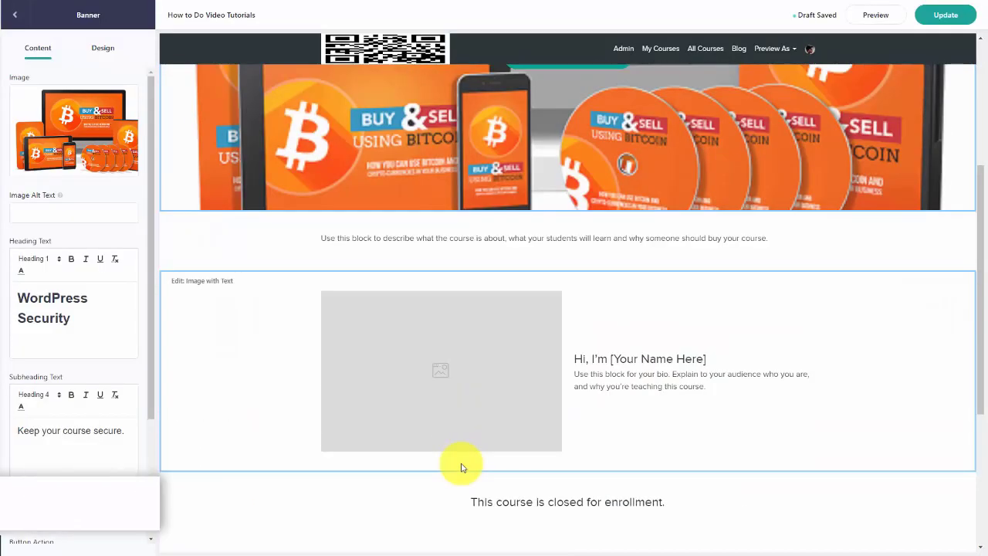
{"action": "scroll", "coordinate": [459, 465], "scroll_direction": "up", "scroll_amount": 1}
{"action": "scroll", "coordinate": [459, 463], "scroll_direction": "down", "scroll_amount": 2}
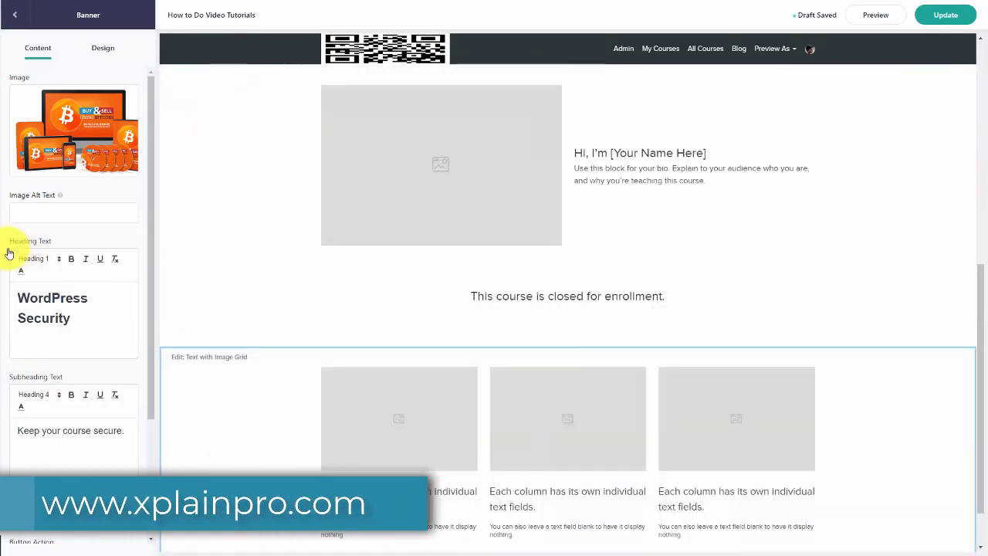
{"action": "scroll", "coordinate": [541, 301], "scroll_direction": "up", "scroll_amount": 1}
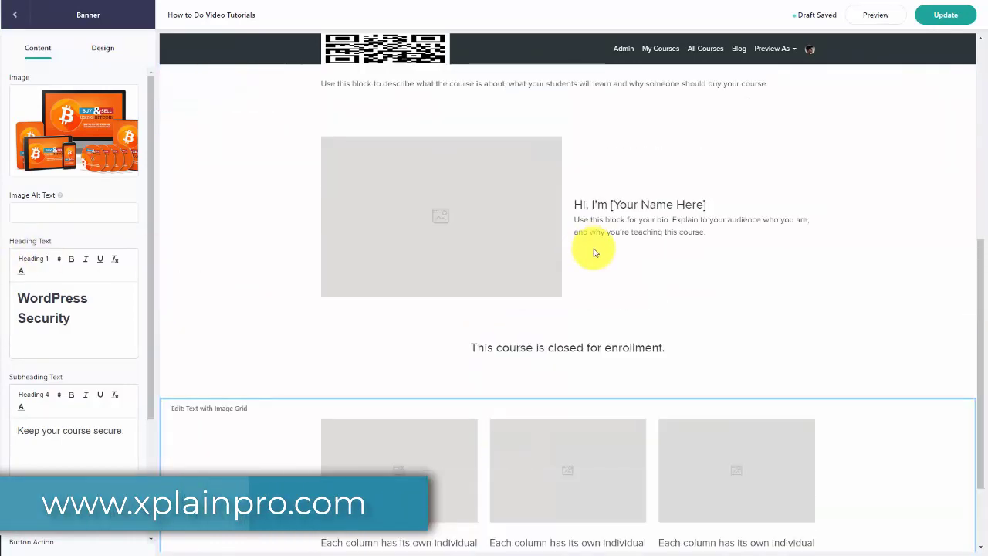
{"action": "scroll", "coordinate": [393, 302], "scroll_direction": "up", "scroll_amount": 6}
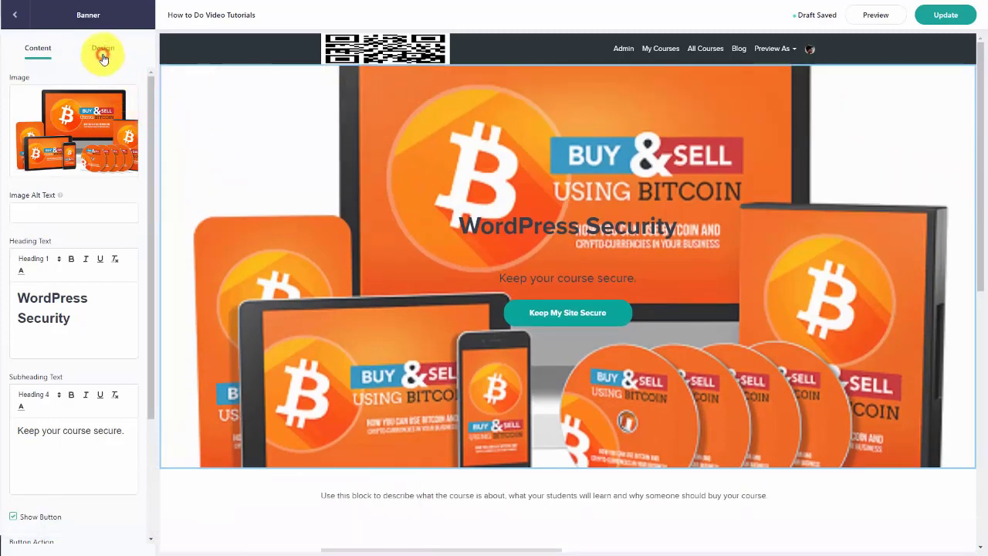
{"action": "left_click", "coordinate": [102, 51]}
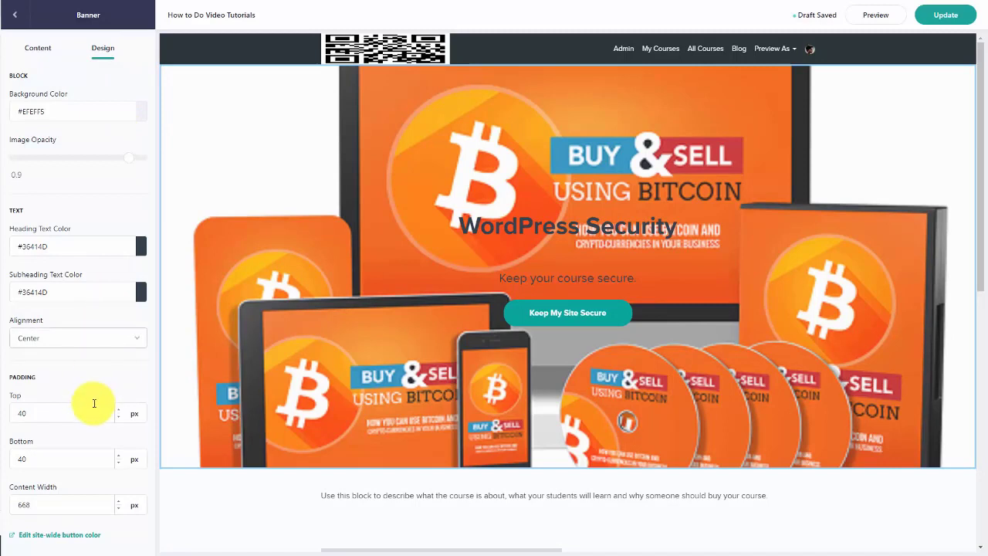
Step: Review the Text, Image with Text, Pricing and Text with Image Grid blocks, then add a Video block
{"action": "left_click", "coordinate": [15, 17]}
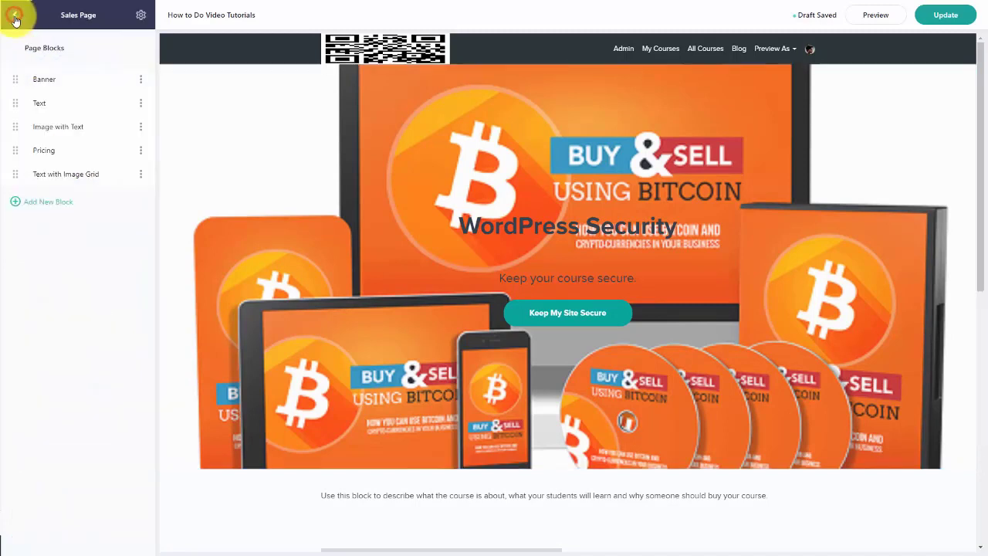
{"action": "left_click", "coordinate": [64, 103]}
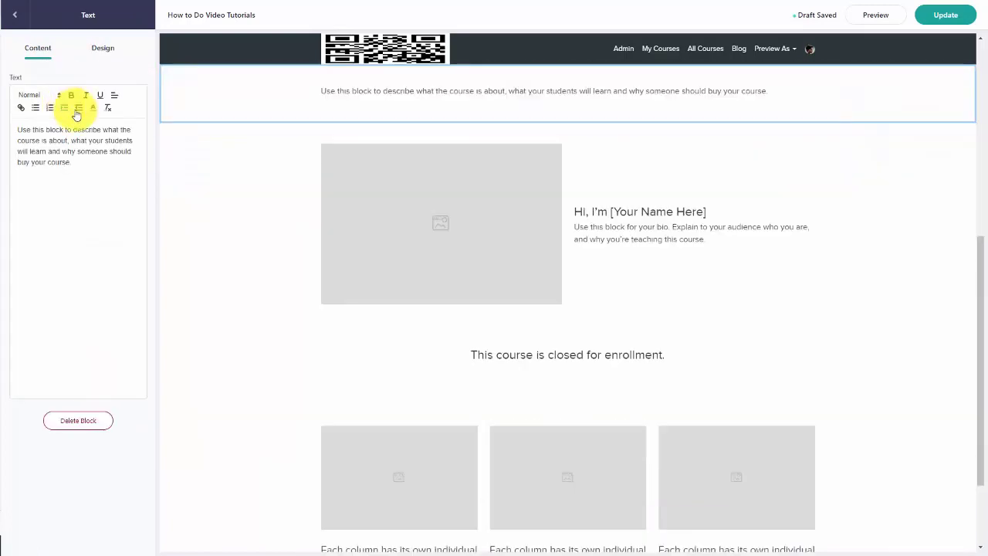
{"action": "left_click", "coordinate": [15, 14]}
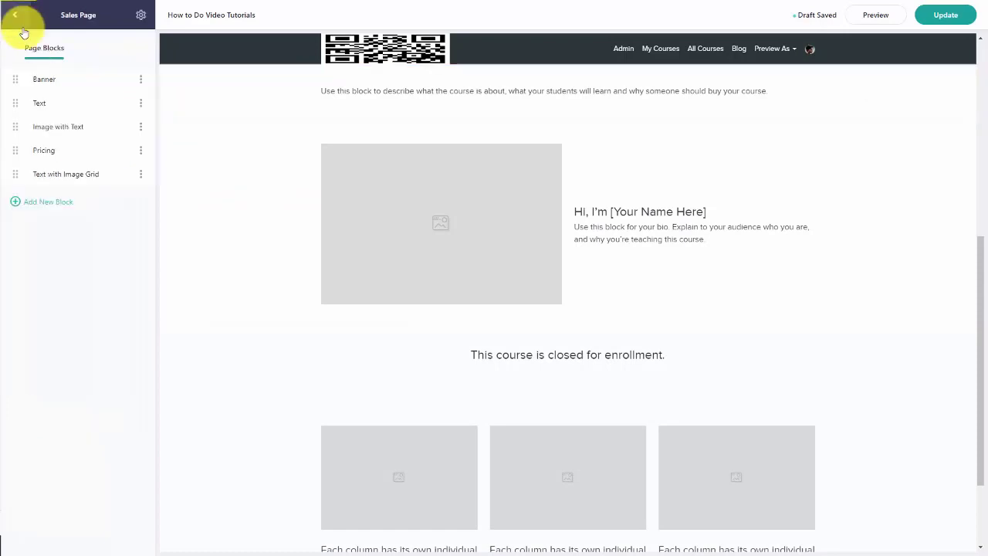
{"action": "left_click", "coordinate": [60, 130]}
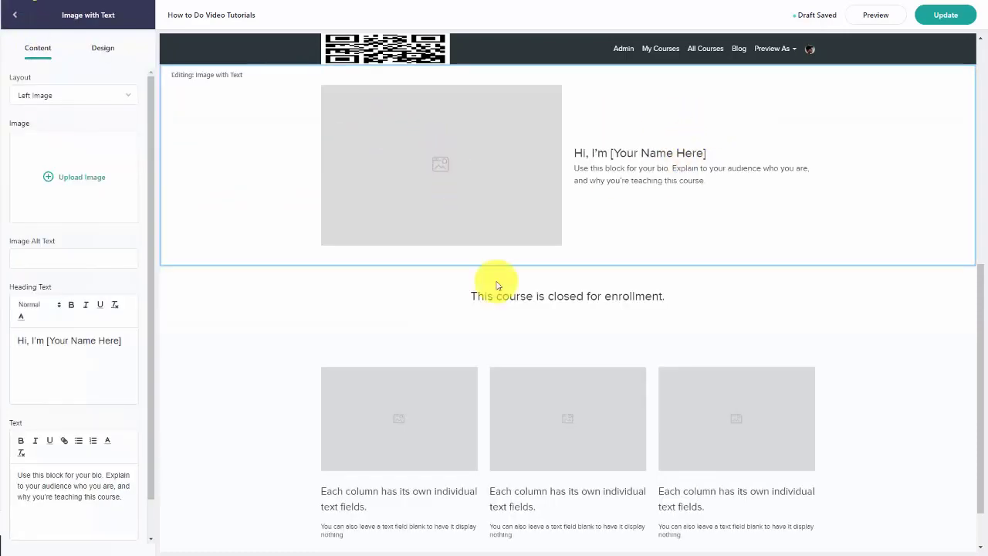
{"action": "left_click", "coordinate": [14, 23]}
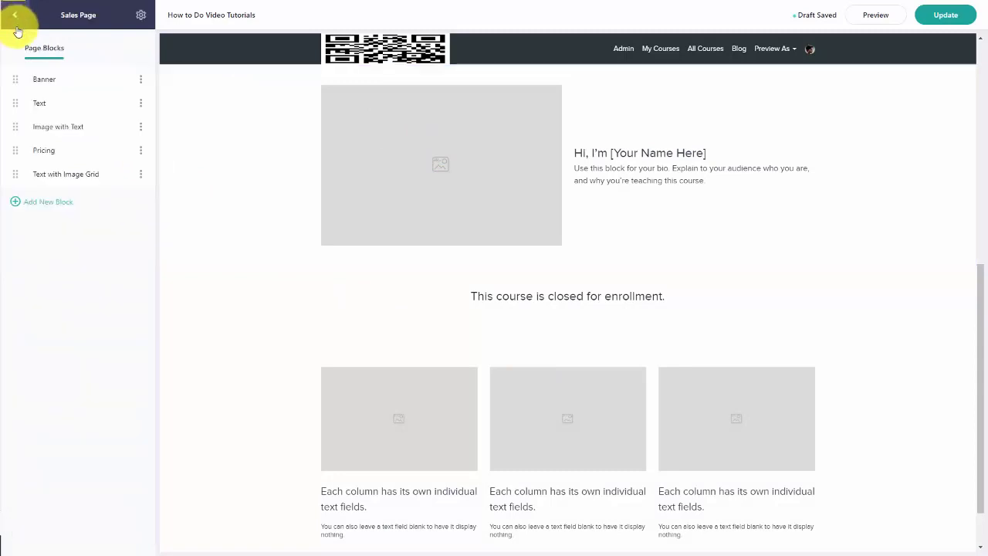
{"action": "left_click", "coordinate": [55, 154]}
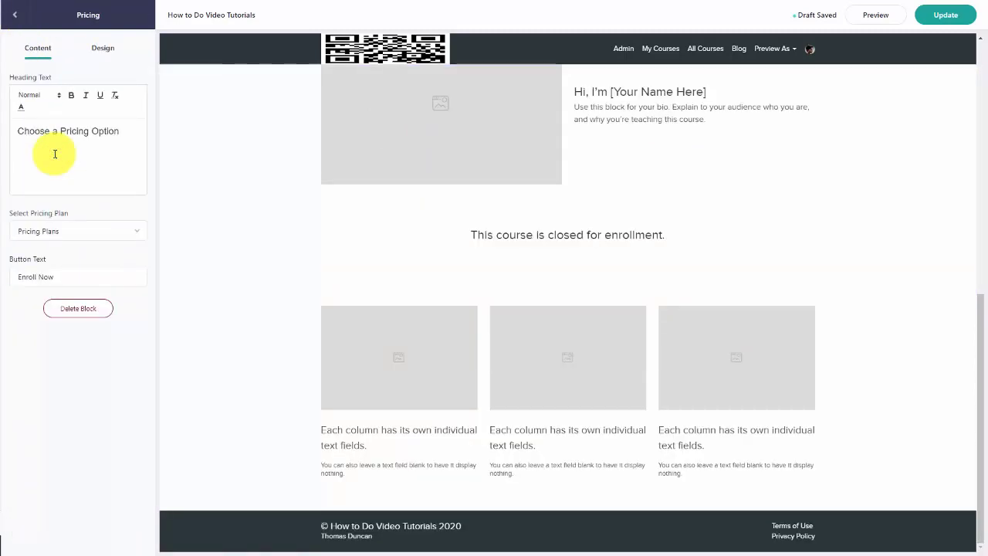
{"action": "left_click", "coordinate": [15, 15]}
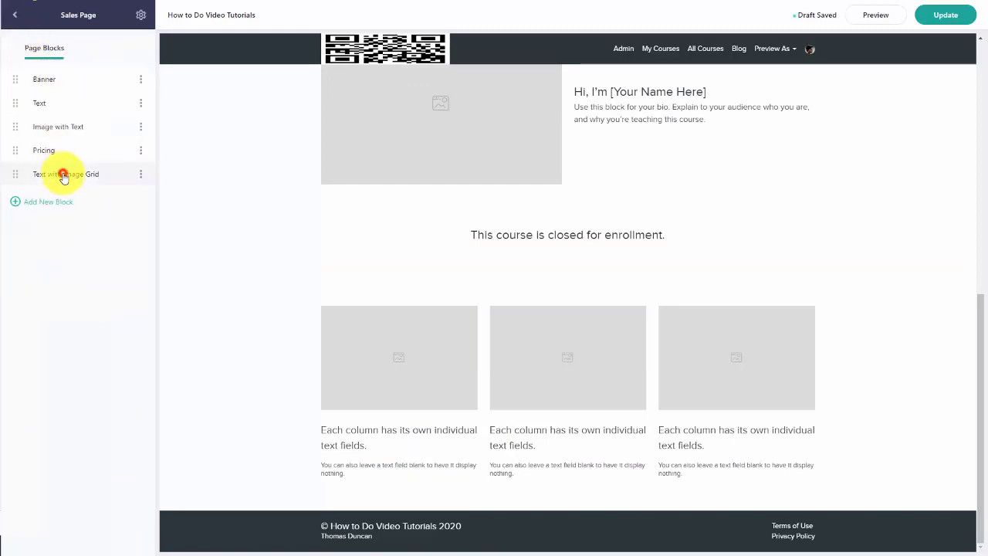
{"action": "left_click", "coordinate": [64, 173]}
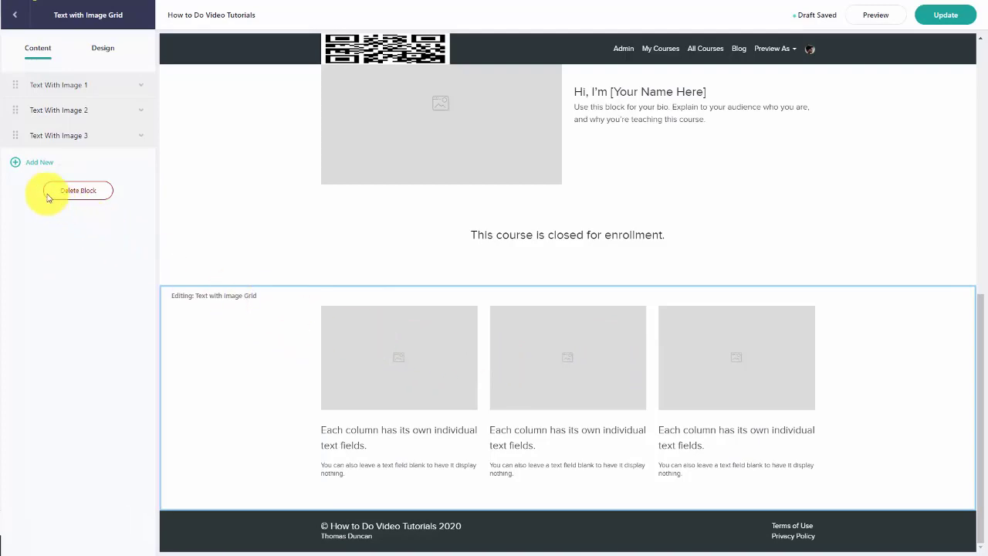
{"action": "left_click", "coordinate": [29, 170]}
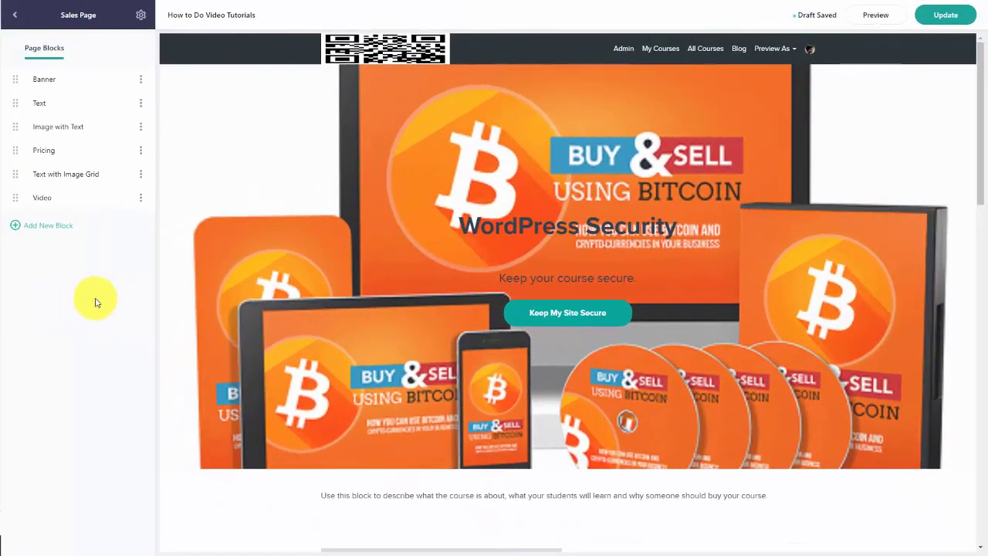
Step: Add a Custom HTML block below the Video block and open its code editor
{"action": "left_click", "coordinate": [49, 227]}
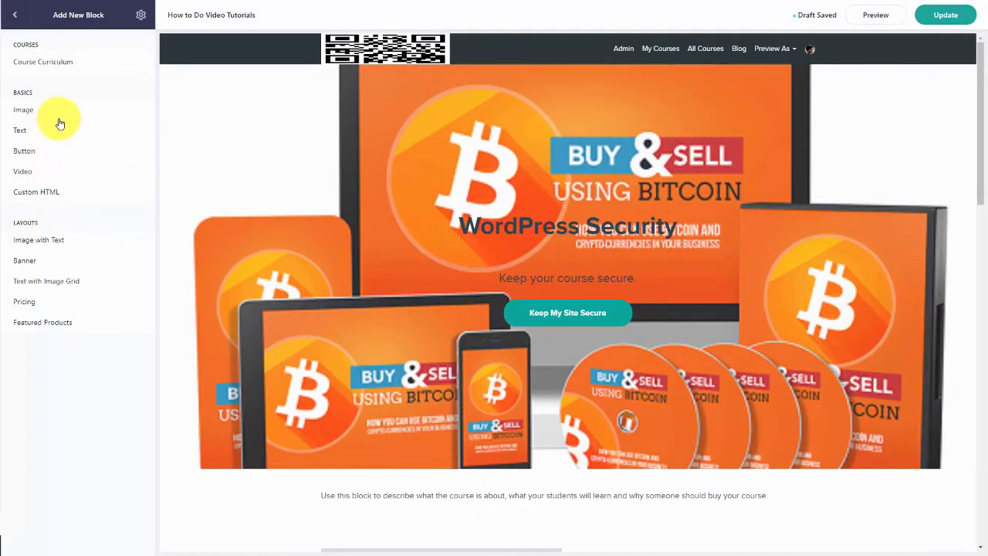
{"action": "left_click", "coordinate": [44, 194]}
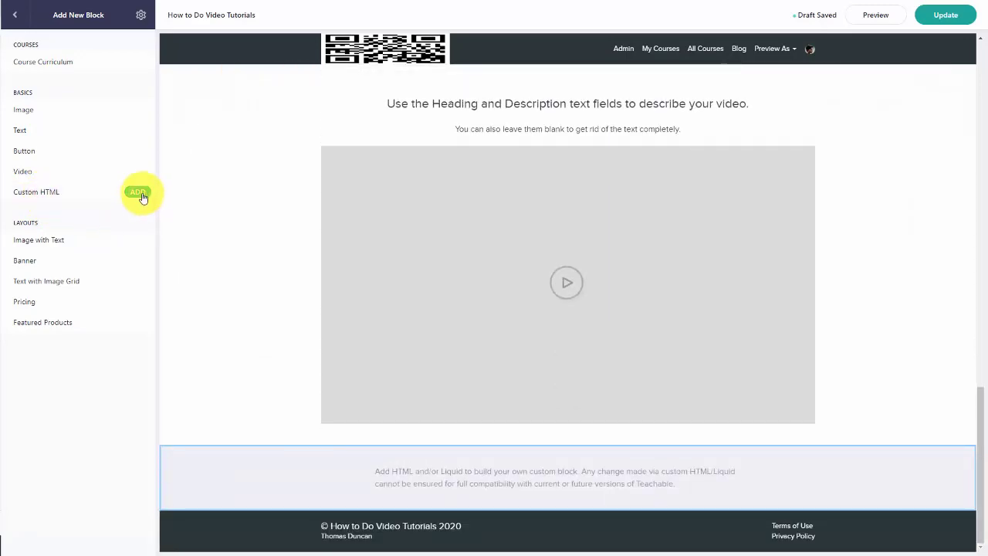
{"action": "left_click", "coordinate": [138, 195]}
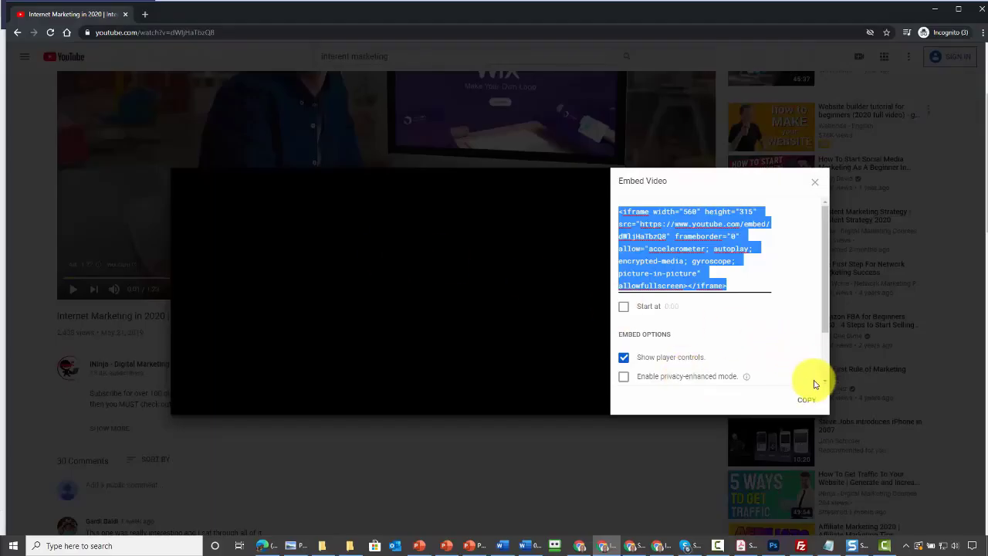
Step: Copy the YouTube video's iframe embed code from the Embed Video dialog
{"action": "left_click", "coordinate": [810, 400]}
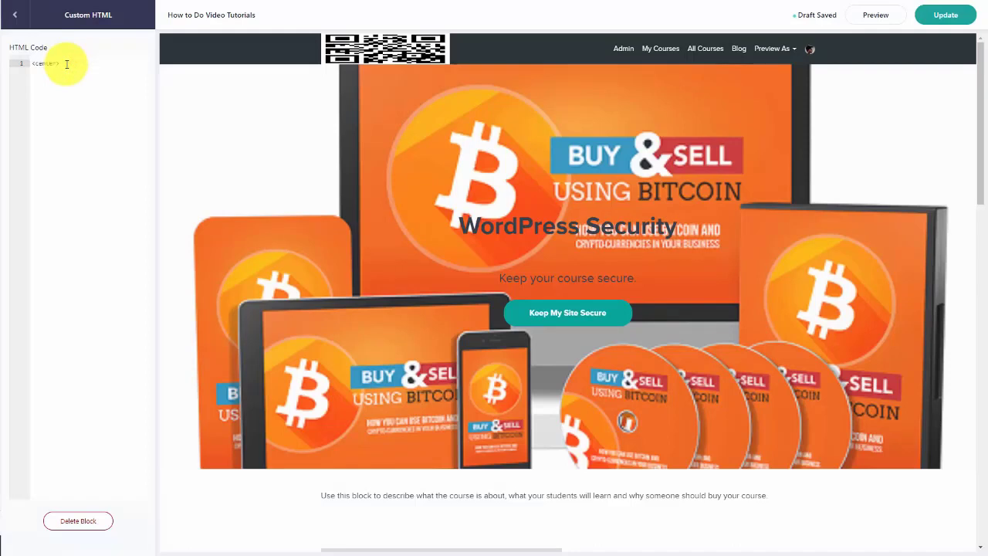
Step: Paste the YouTube embed code between <center> and </center>, preview the sales page, and update it
{"action": "key", "text": "ctrl+v"}
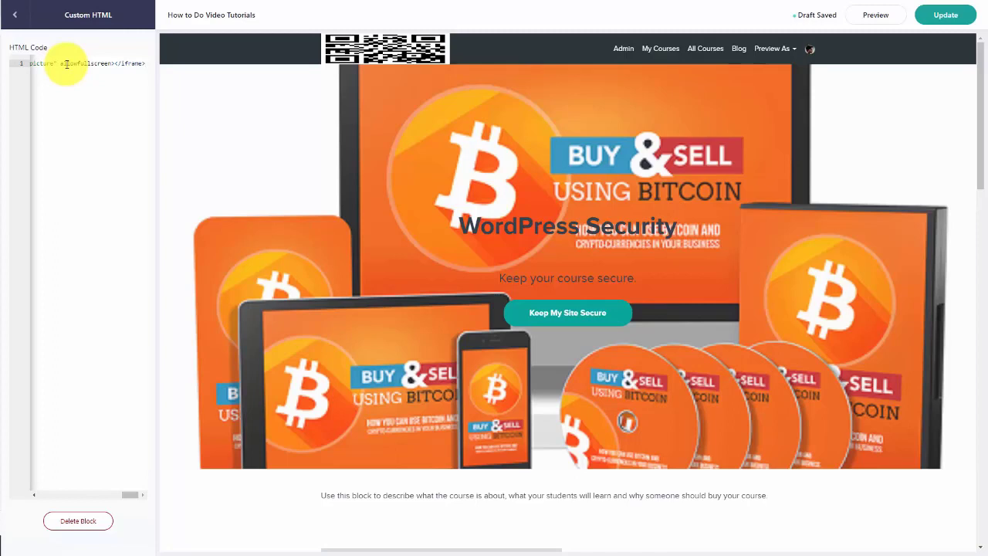
{"action": "type", "text": "</center>"}
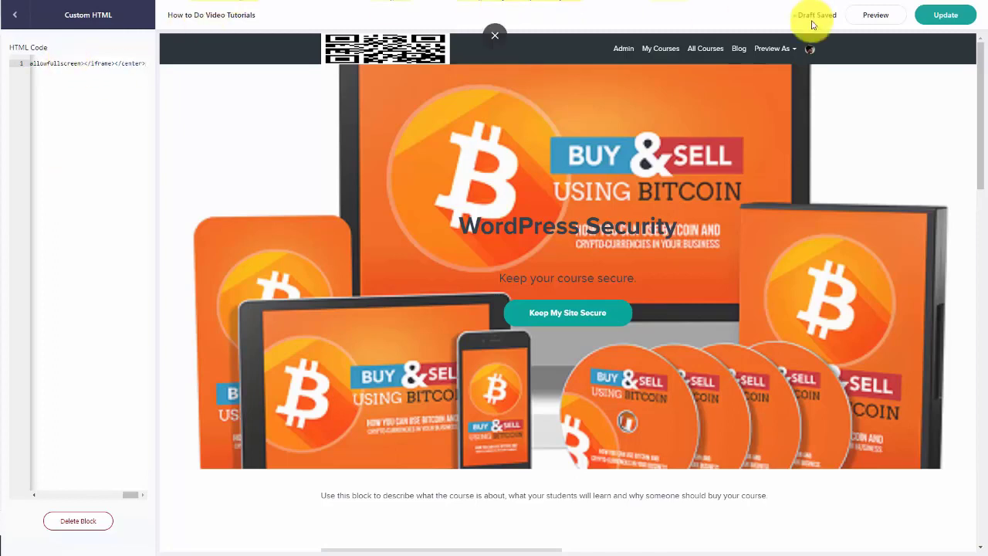
{"action": "left_click", "coordinate": [861, 20]}
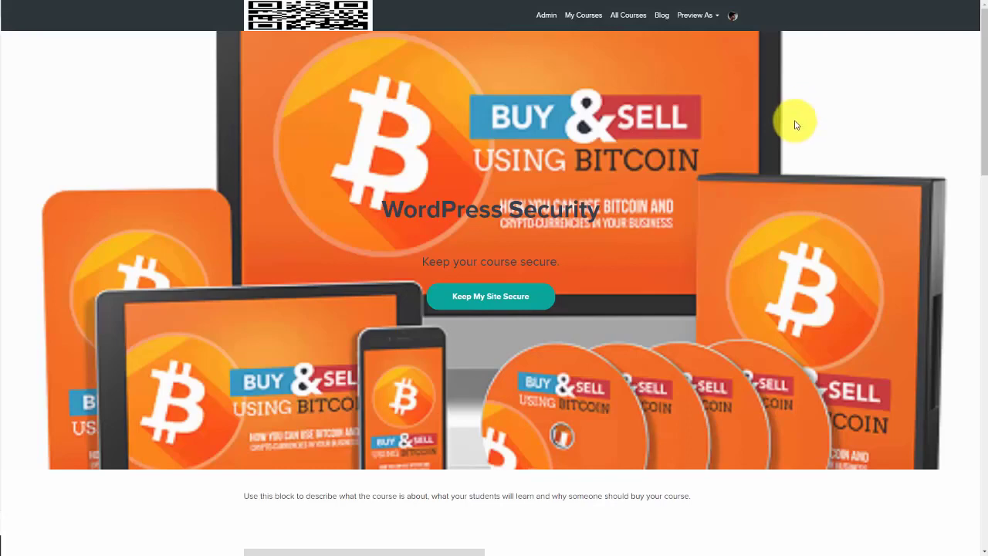
{"action": "scroll", "coordinate": [795, 127], "scroll_direction": "down", "scroll_amount": 10}
{"action": "scroll", "coordinate": [789, 137], "scroll_direction": "down", "scroll_amount": 5}
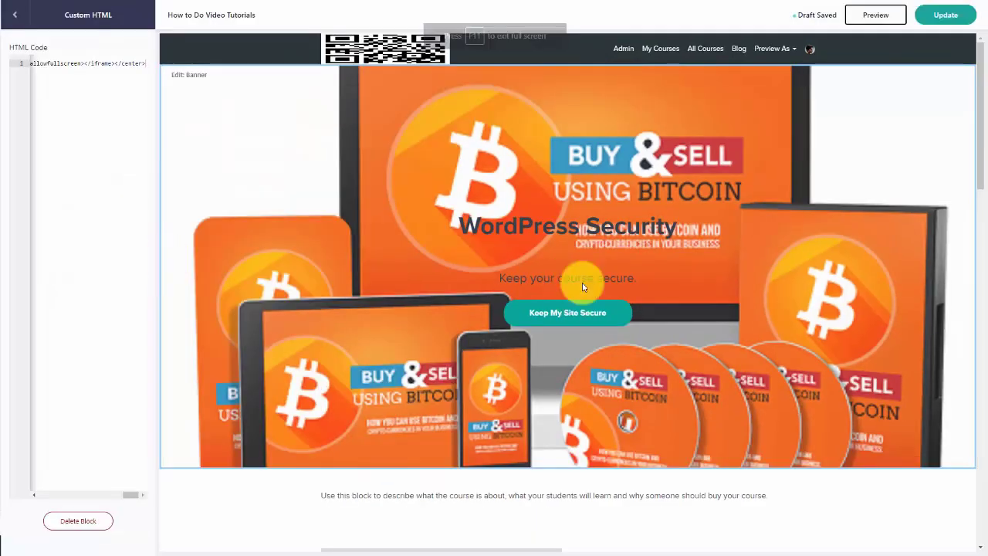
{"action": "left_click", "coordinate": [938, 20]}
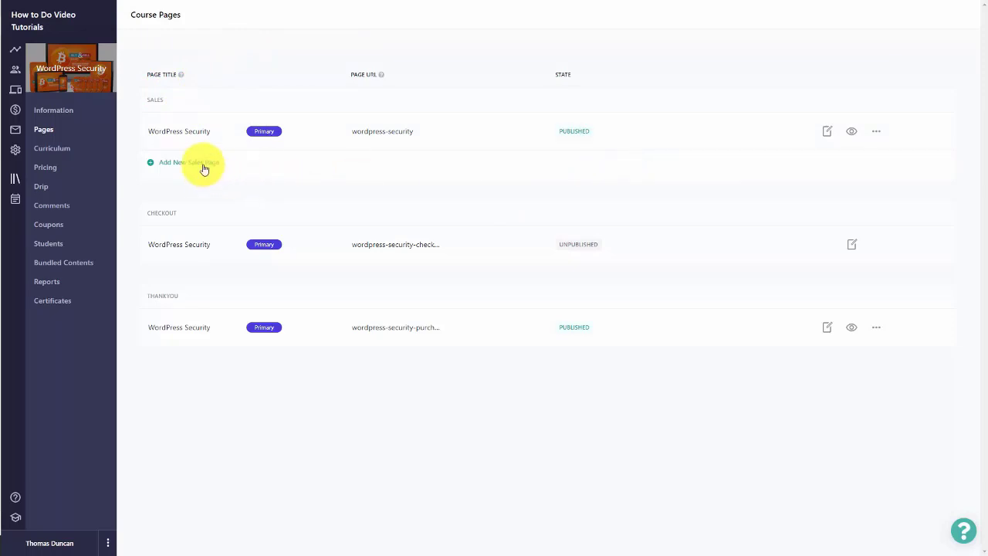
Step: Delete the Banner block from the WordPress Security sales page
{"action": "left_click", "coordinate": [876, 131]}
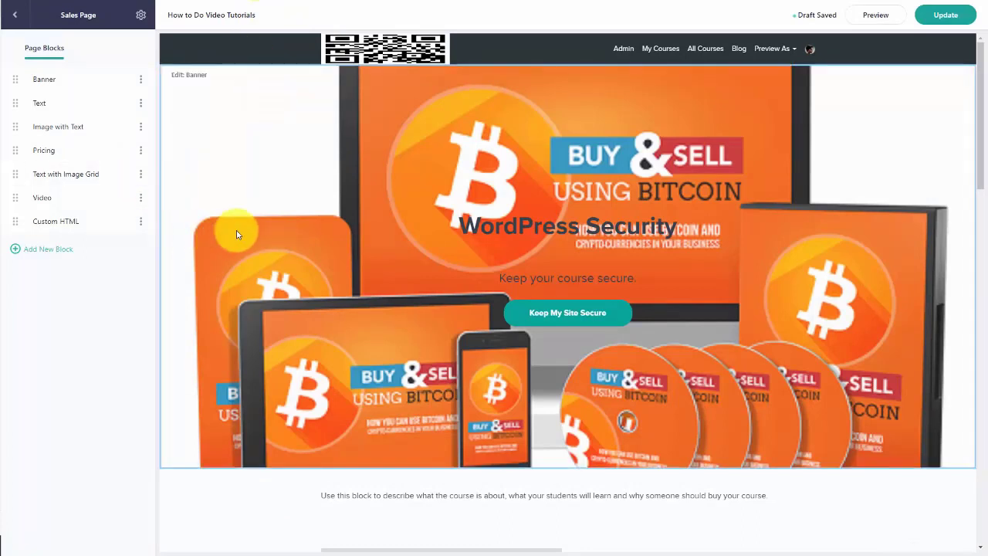
{"action": "left_click", "coordinate": [252, 213]}
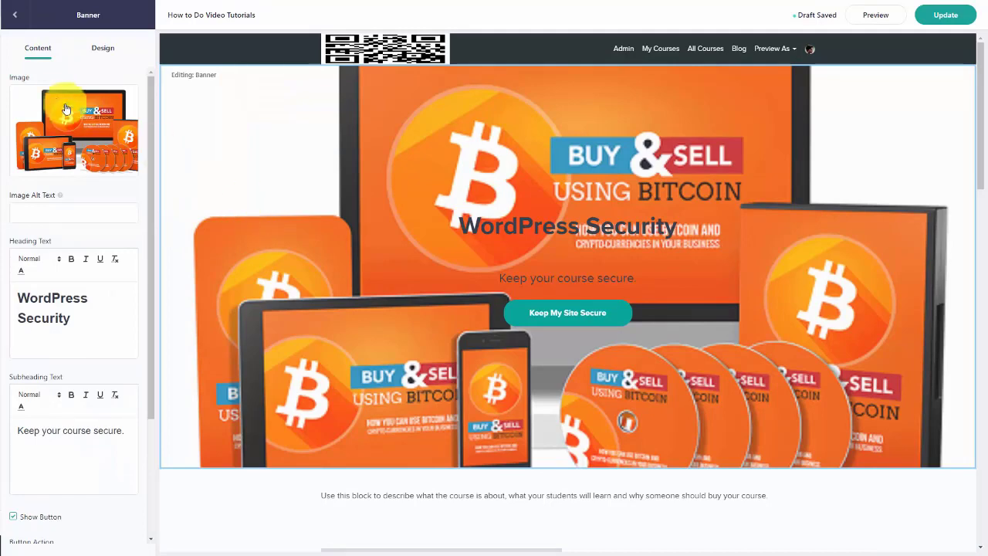
{"action": "left_click", "coordinate": [14, 23]}
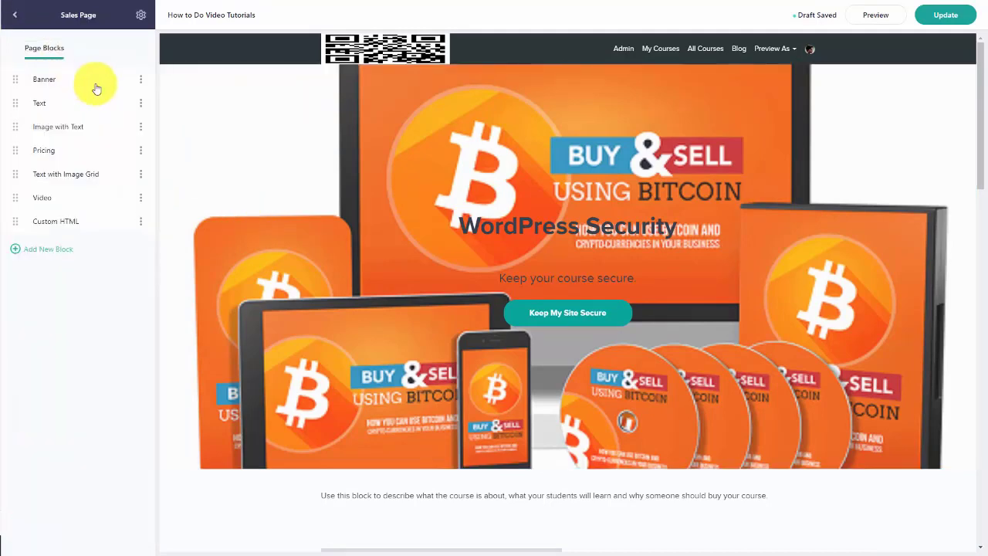
{"action": "left_click", "coordinate": [138, 81]}
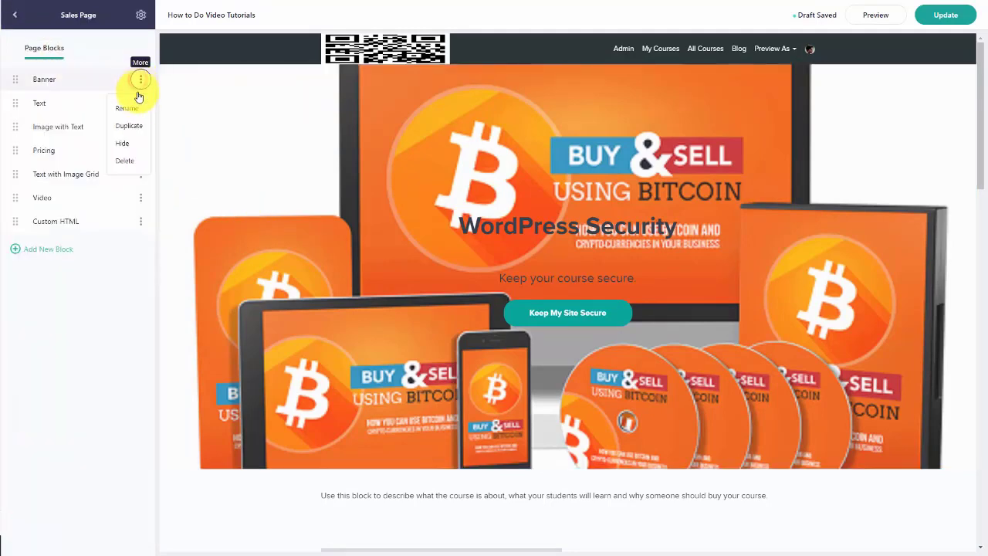
{"action": "left_click", "coordinate": [127, 165]}
{"action": "left_click", "coordinate": [502, 304]}
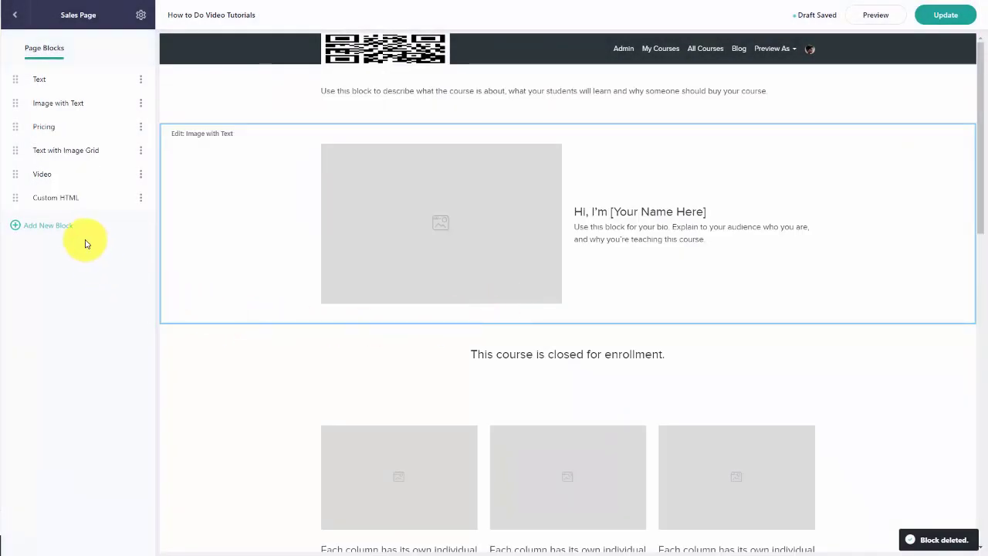
Step: Browse the addable block types, then open the Video block's settings
{"action": "left_click", "coordinate": [65, 228]}
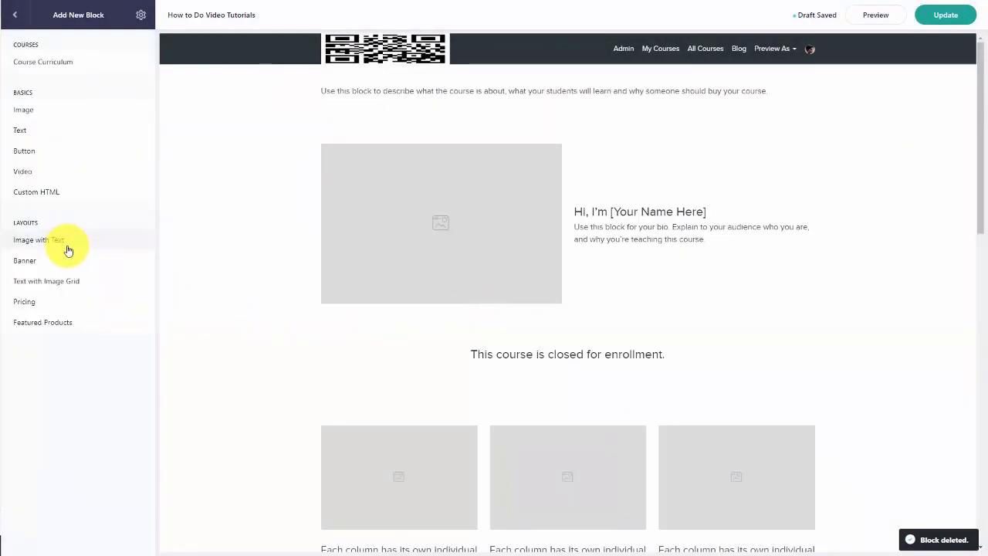
{"action": "left_click", "coordinate": [66, 246]}
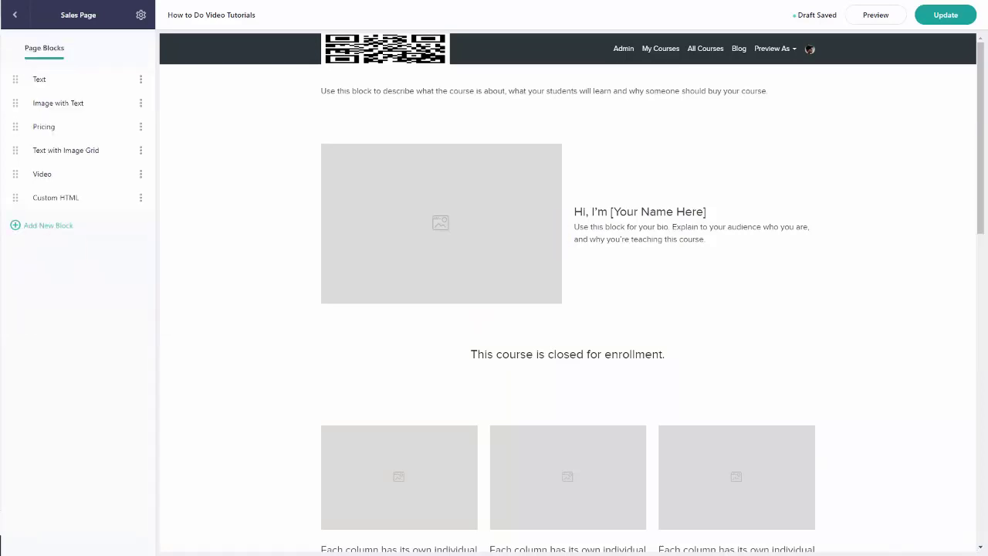
{"action": "left_click", "coordinate": [40, 175]}
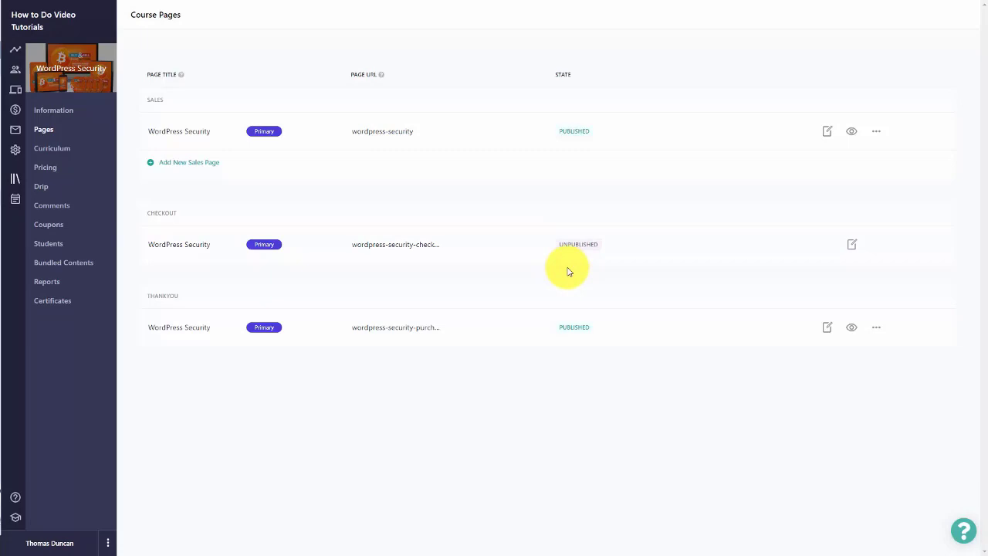
Step: Open the Checkout page and go to its pricing plans, showing the free All Access VIP plan
{"action": "left_click", "coordinate": [851, 245]}
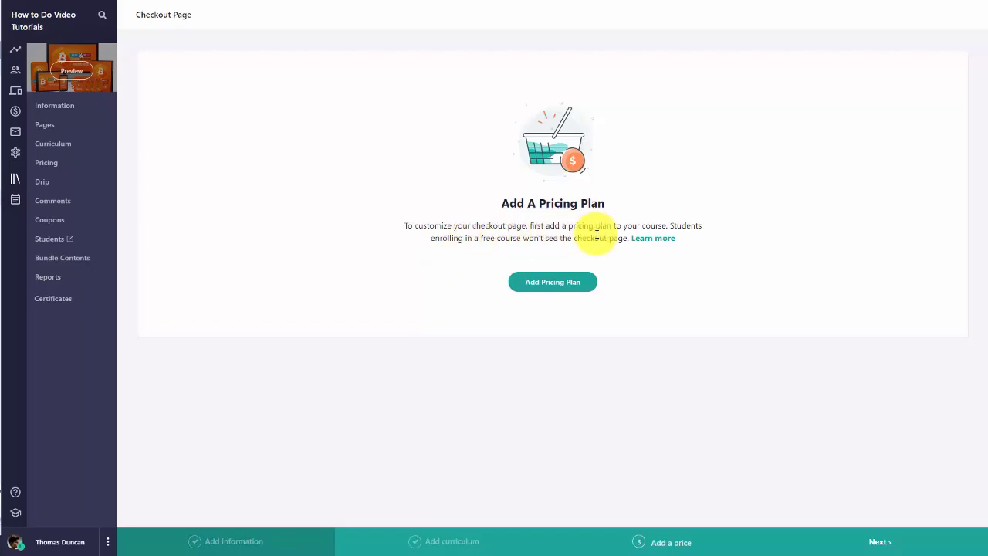
{"action": "left_click", "coordinate": [545, 285]}
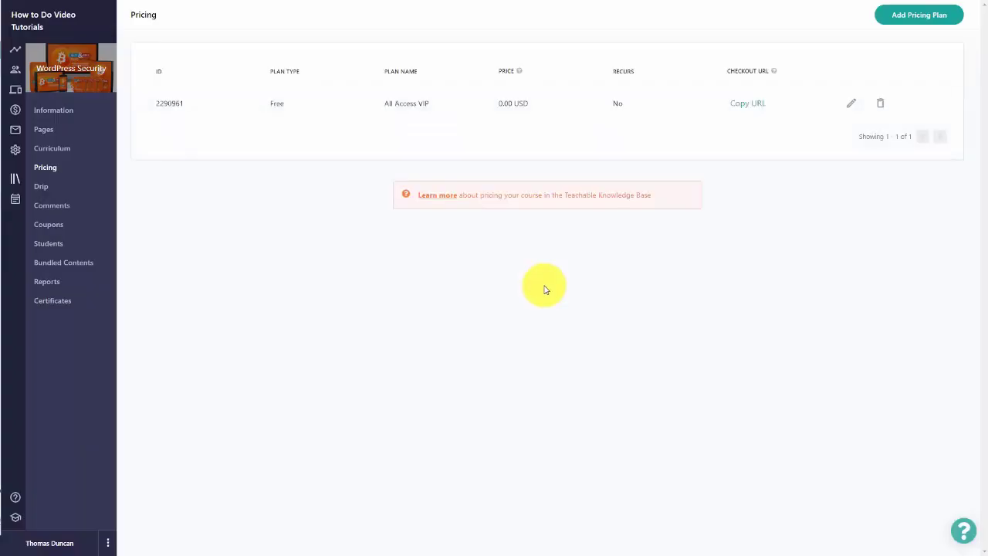
Step: Add a One Time VIP one-time purchase plan at 17.00 USD giving each student 30 days' access
{"action": "left_click", "coordinate": [919, 15]}
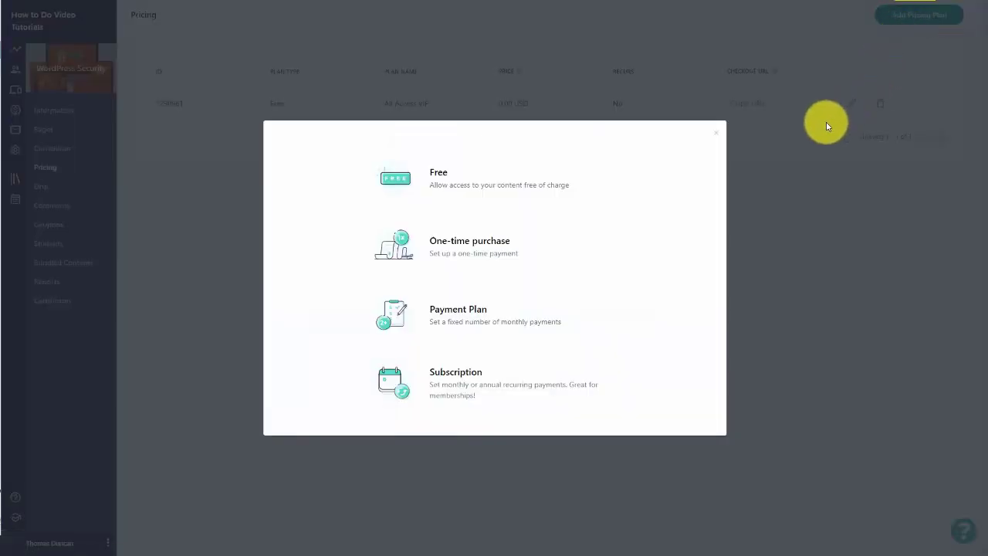
{"action": "left_click", "coordinate": [439, 250]}
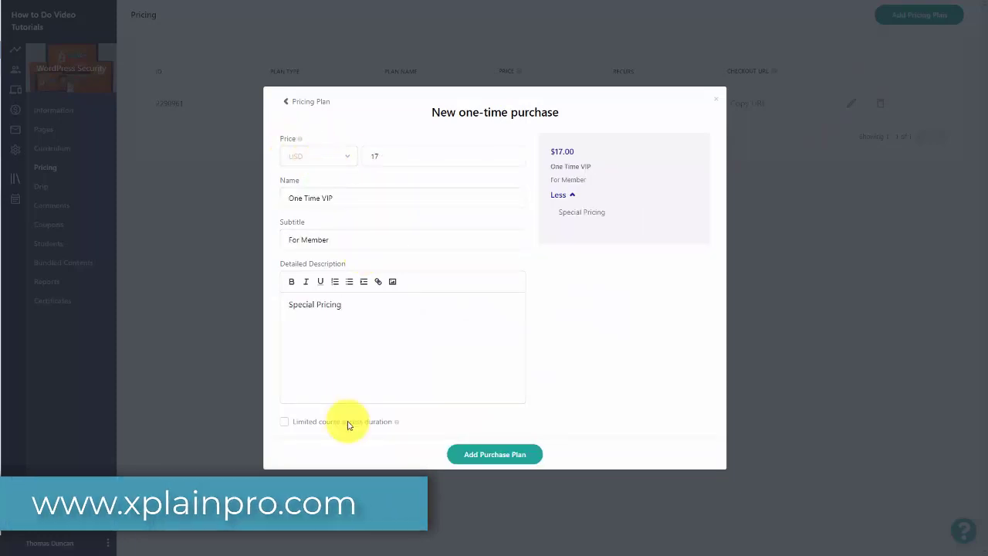
{"action": "left_click", "coordinate": [284, 421]}
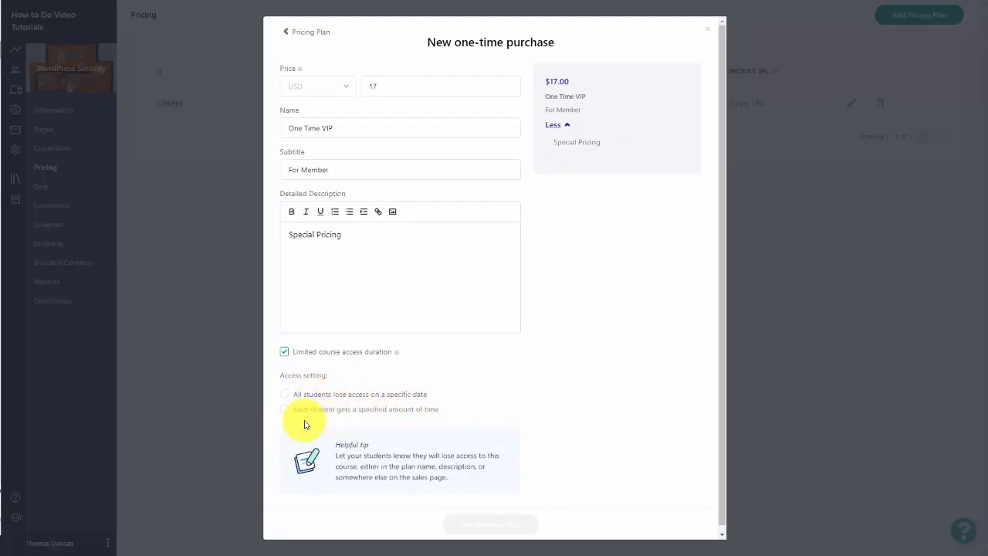
{"action": "left_click", "coordinate": [284, 409]}
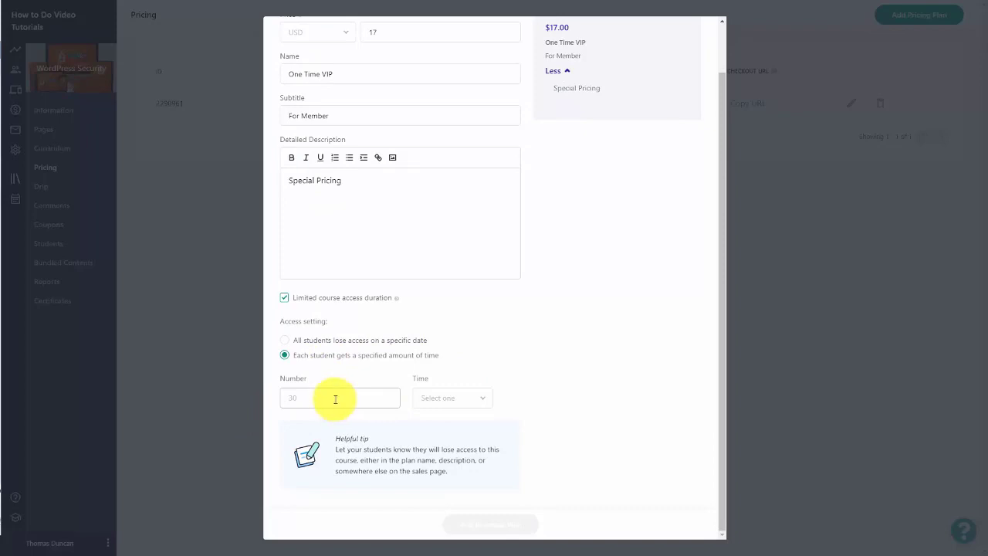
{"action": "left_click", "coordinate": [335, 398]}
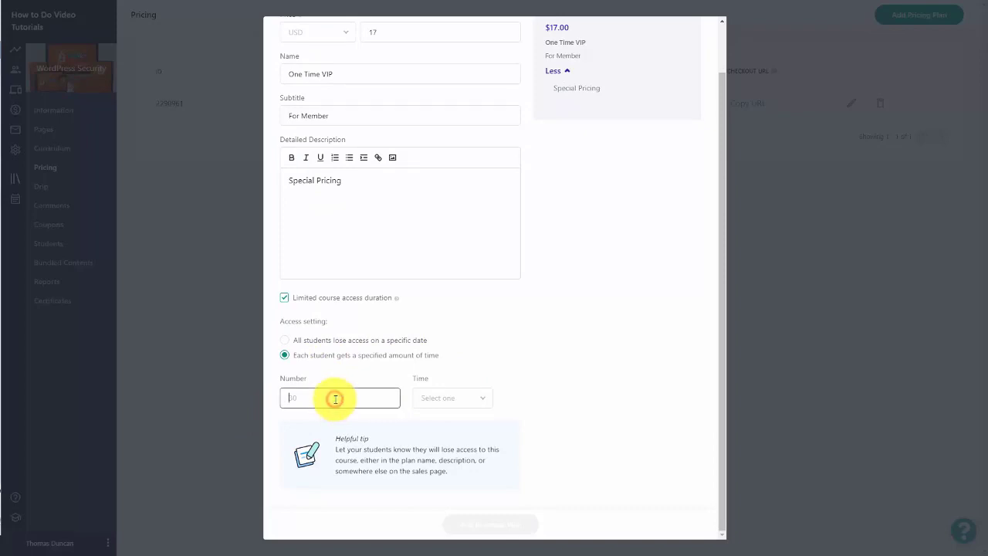
{"action": "type", "text": "30"}
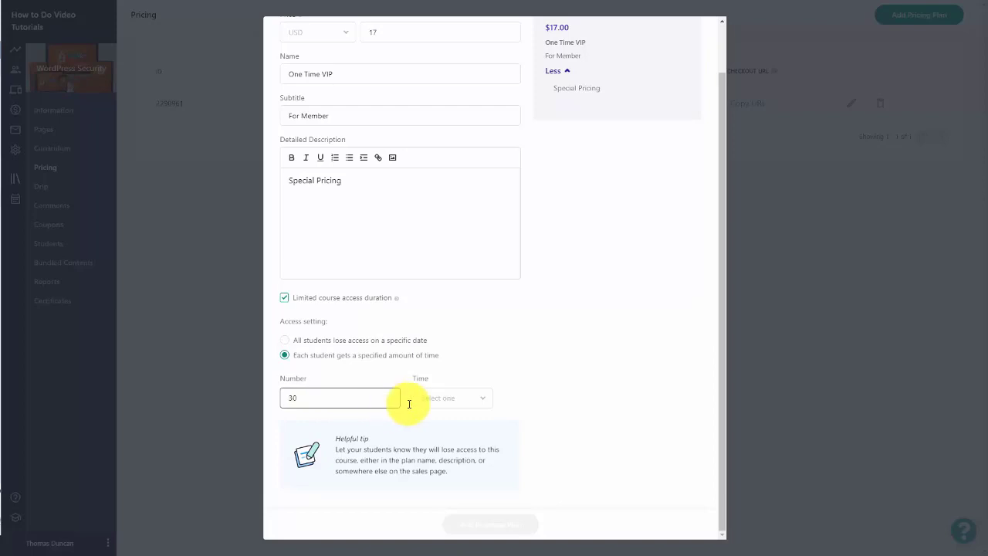
{"action": "left_click", "coordinate": [474, 398]}
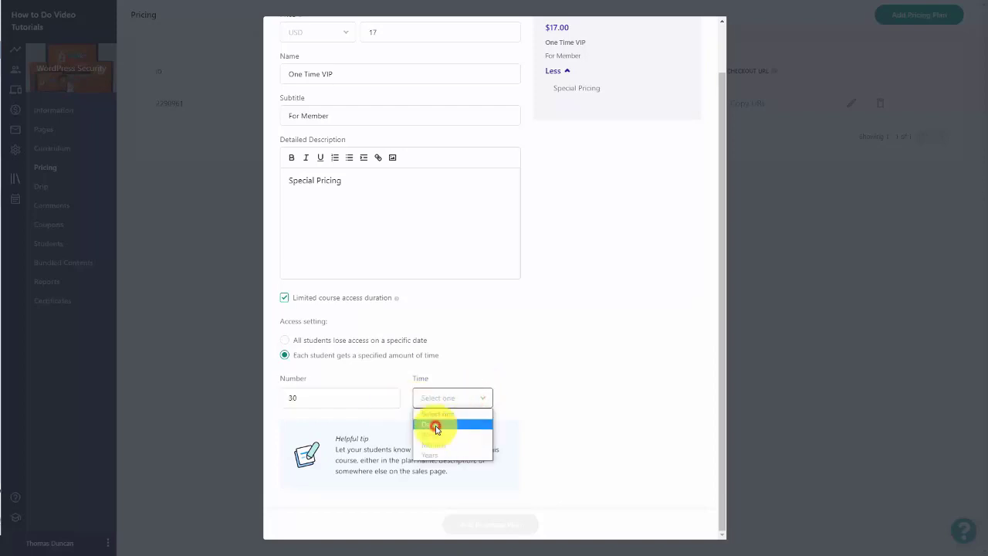
{"action": "left_click", "coordinate": [432, 424]}
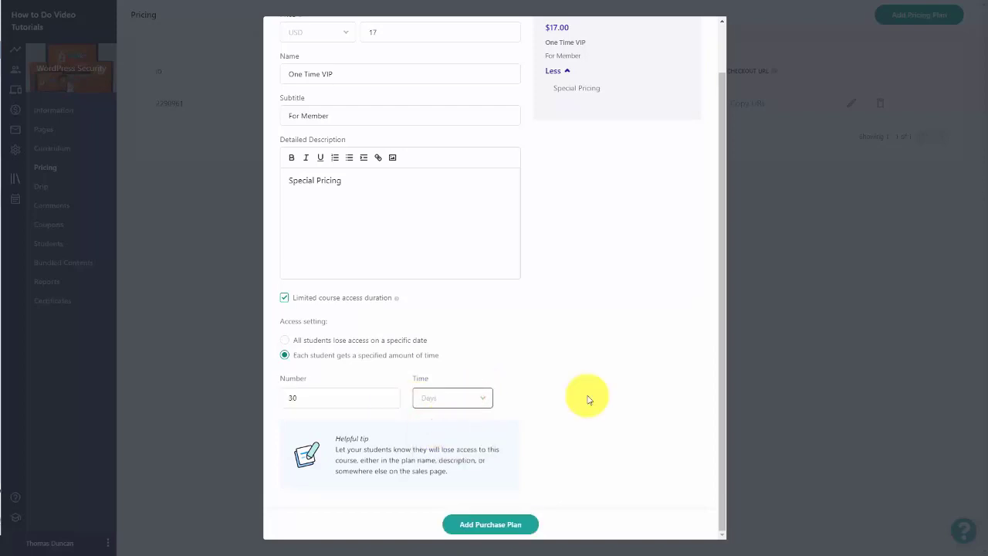
{"action": "left_click", "coordinate": [499, 524]}
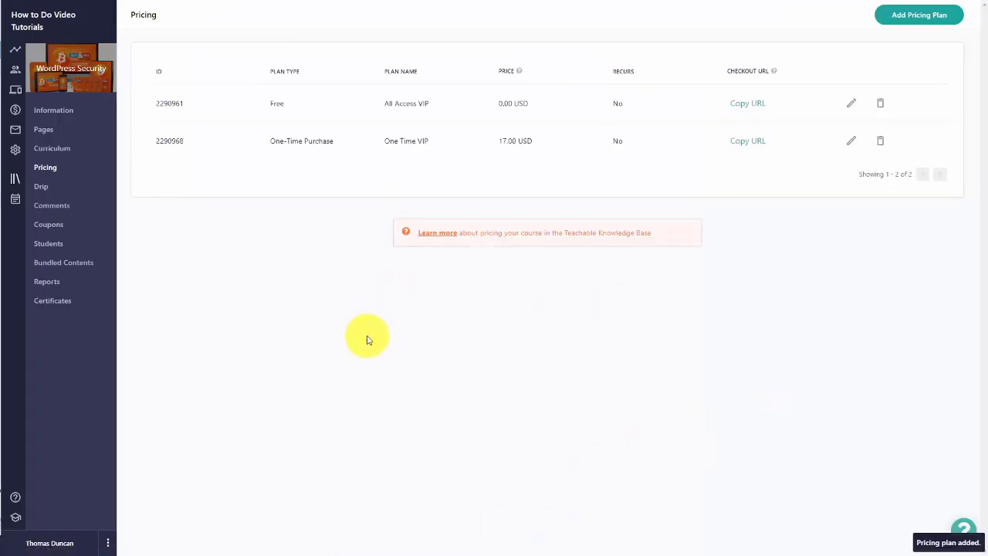
Step: Open the Checkout page editor and review its Testimonials, Bullet Points and Course Guarantee sections
{"action": "left_click", "coordinate": [52, 133]}
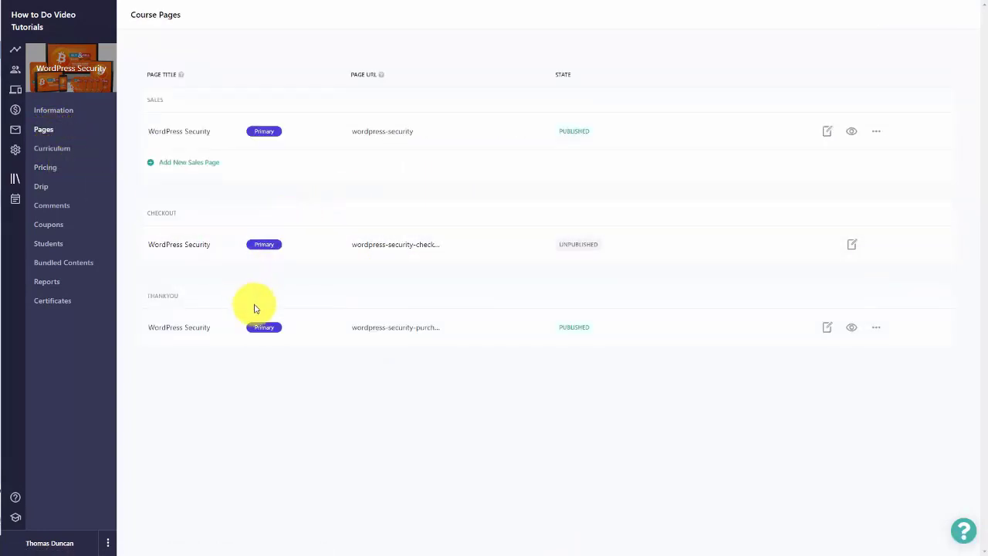
{"action": "left_click", "coordinate": [859, 246]}
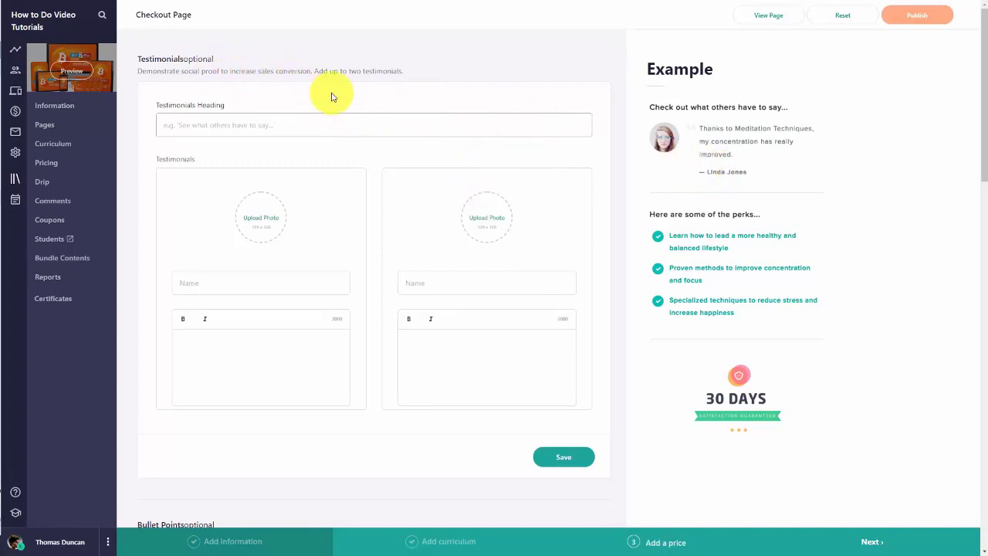
{"action": "scroll", "coordinate": [335, 100], "scroll_direction": "down", "scroll_amount": 5}
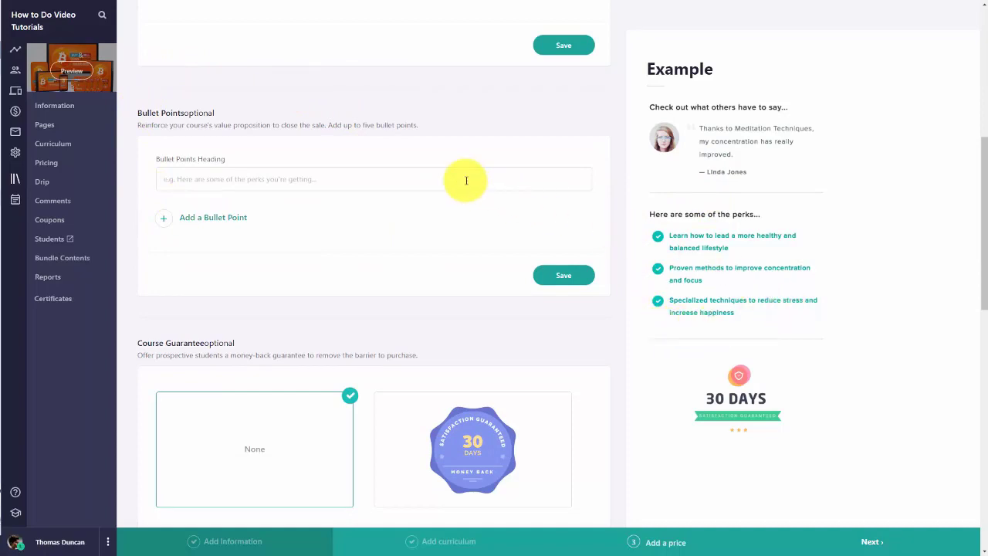
{"action": "scroll", "coordinate": [466, 181], "scroll_direction": "down", "scroll_amount": 3}
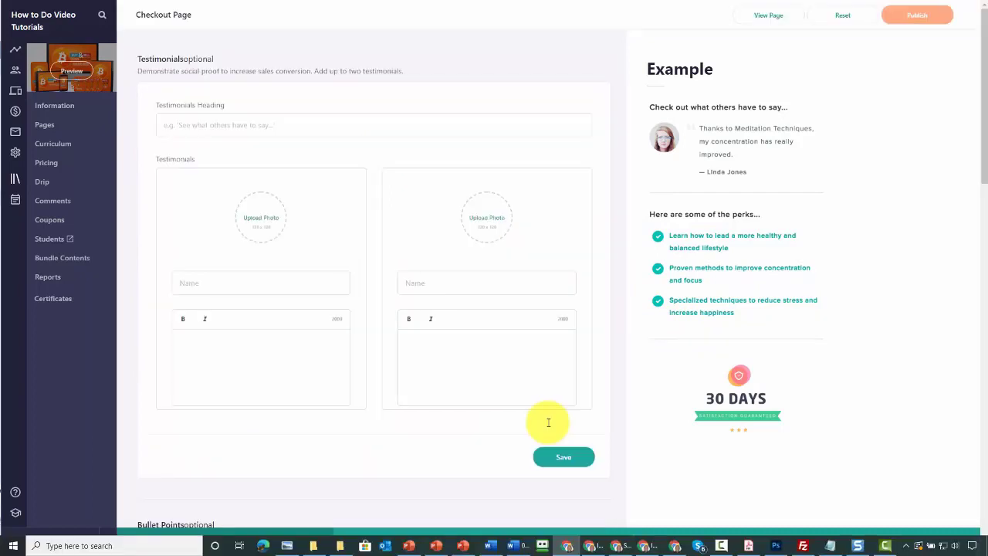
Step: Copy the course checkout page URL via View Page
{"action": "left_click", "coordinate": [760, 17]}
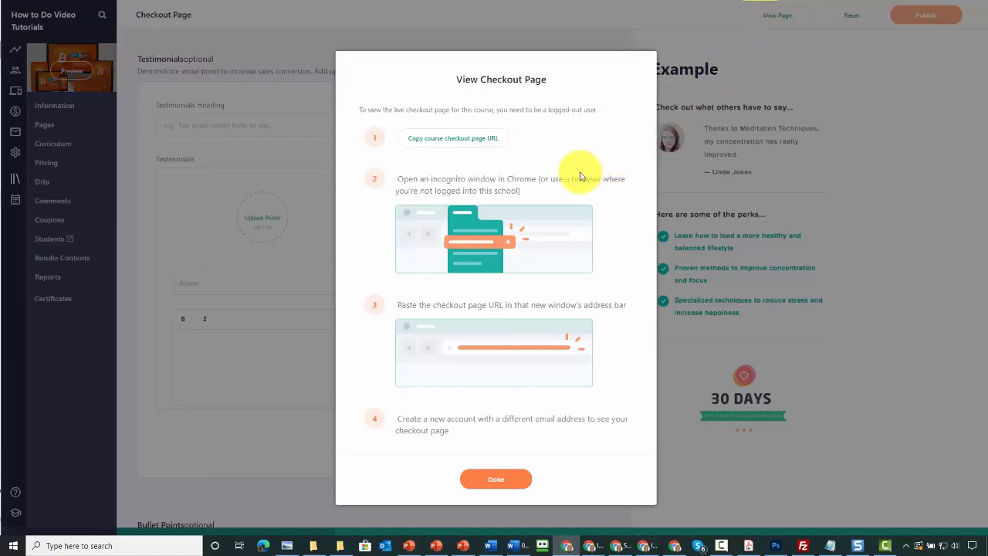
{"action": "left_click", "coordinate": [446, 141]}
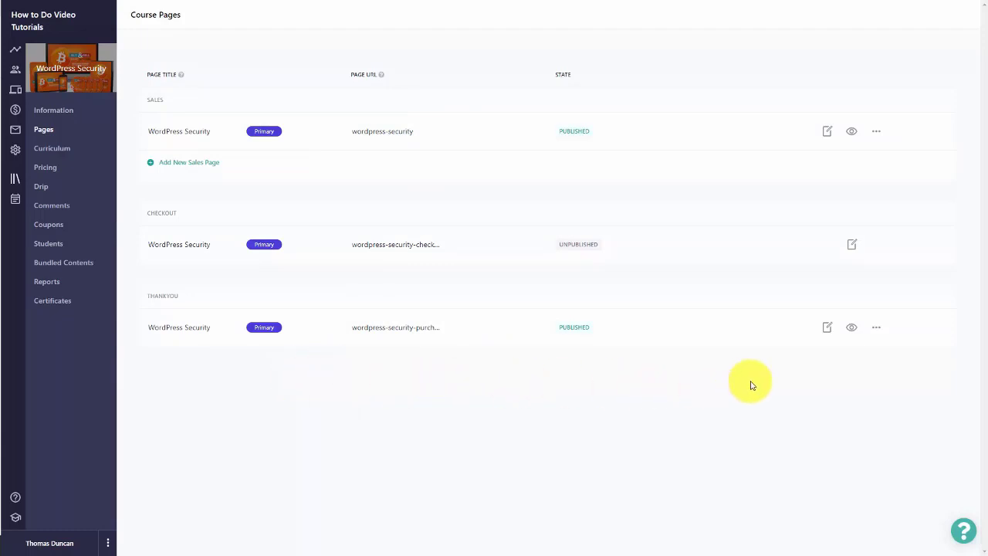
Step: Add a new Custom HTML block to the Thank You page
{"action": "left_click", "coordinate": [827, 328]}
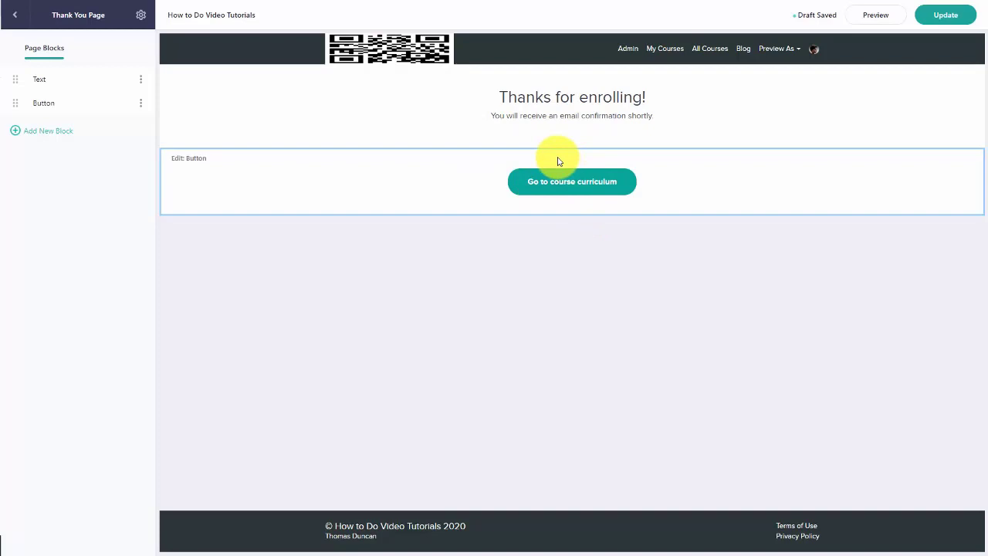
{"action": "left_click", "coordinate": [19, 134]}
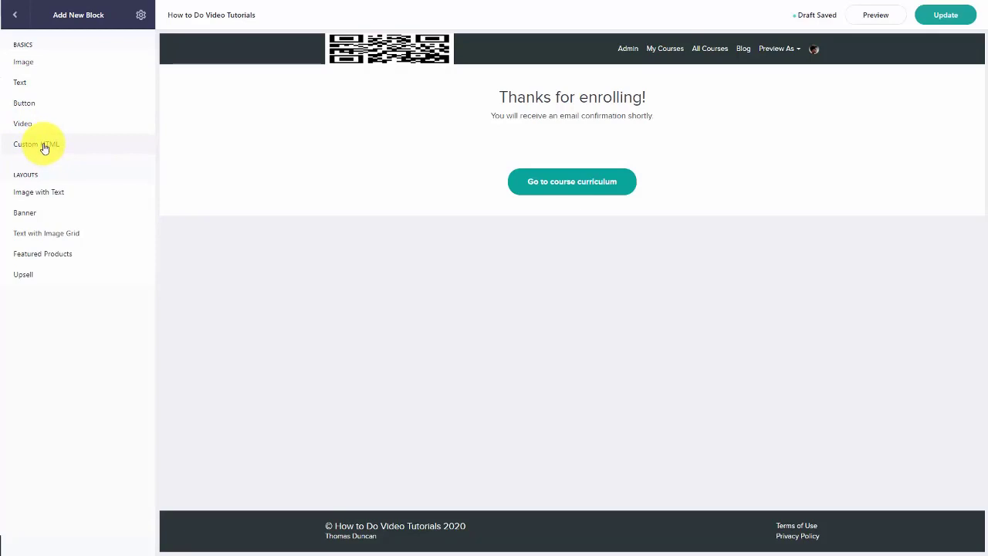
{"action": "left_click", "coordinate": [44, 146]}
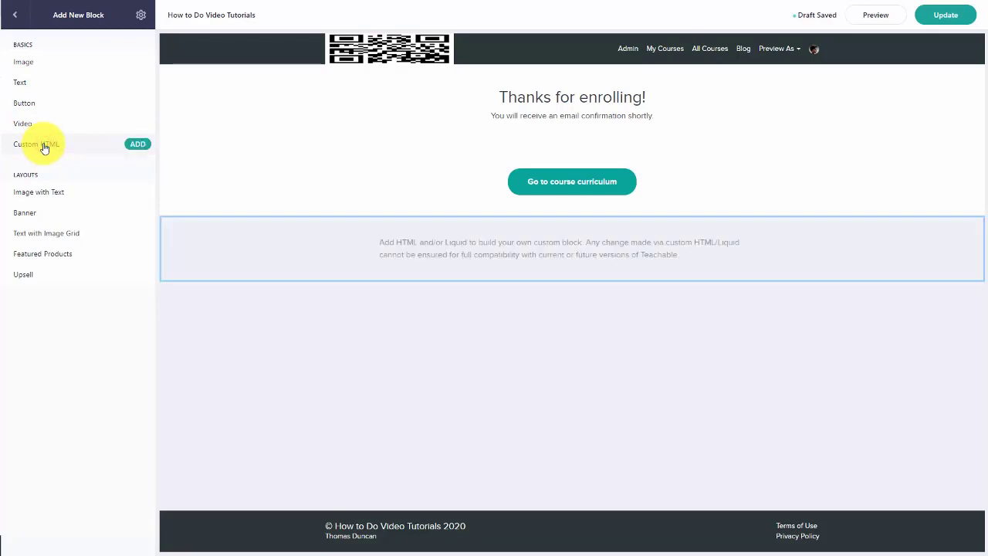
{"action": "left_click", "coordinate": [138, 147]}
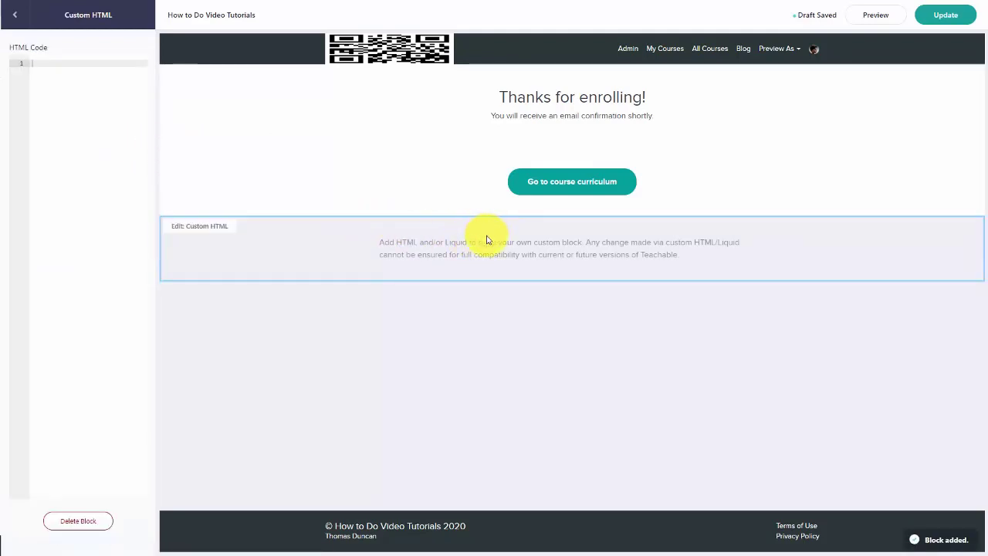
Step: Move the empty Custom HTML block above the course curriculum button
{"action": "left_click_drag", "start_coordinate": [487, 237], "coordinate": [472, 275]}
{"action": "left_click", "coordinate": [466, 264]}
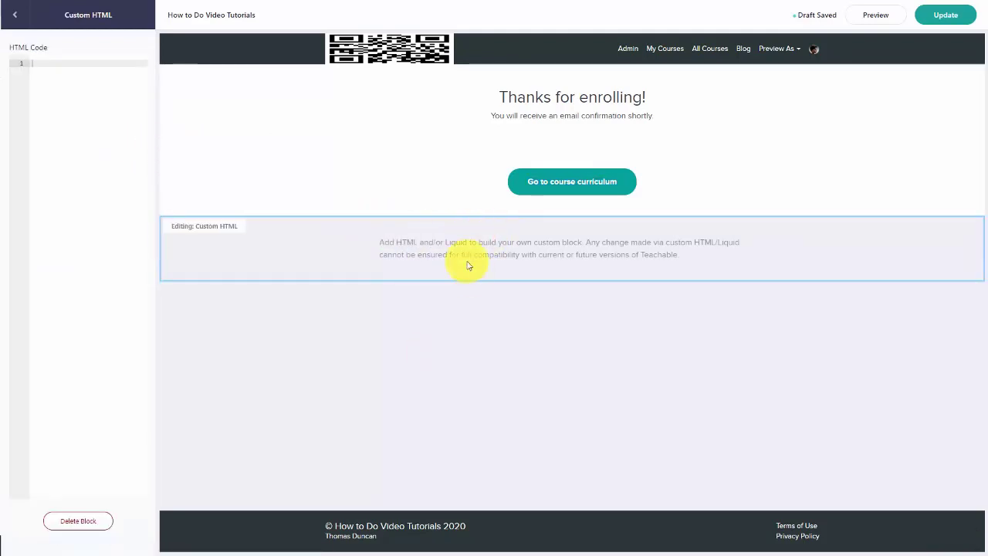
{"action": "left_click", "coordinate": [16, 17]}
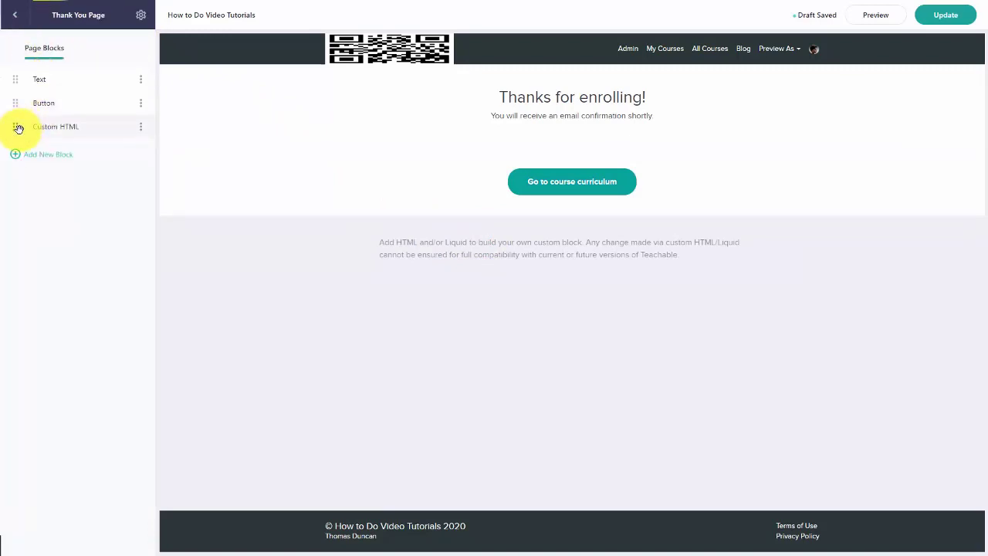
{"action": "left_click_drag", "start_coordinate": [19, 127], "coordinate": [21, 101]}
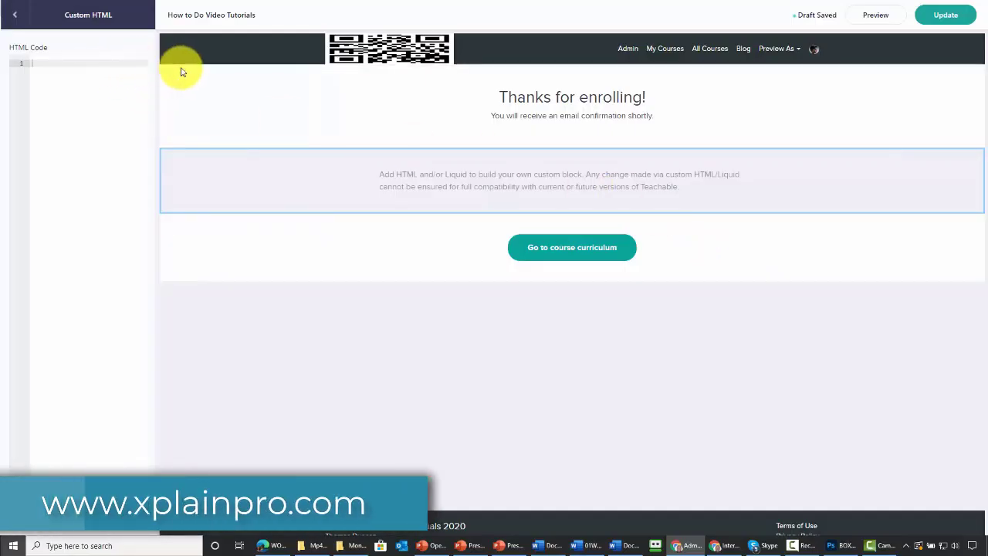
Step: Embed the YouTube Internet Marketing tutorial in the Custom HTML block, add </center>, and update the page
{"action": "left_click", "coordinate": [78, 63]}
{"action": "key", "text": "ctrl+v"}
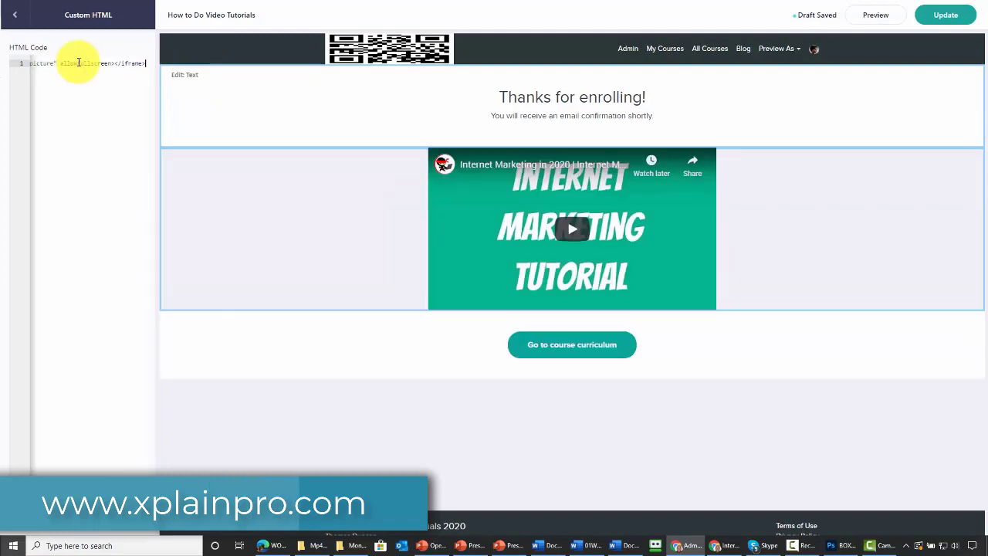
{"action": "type", "text": "</center>"}
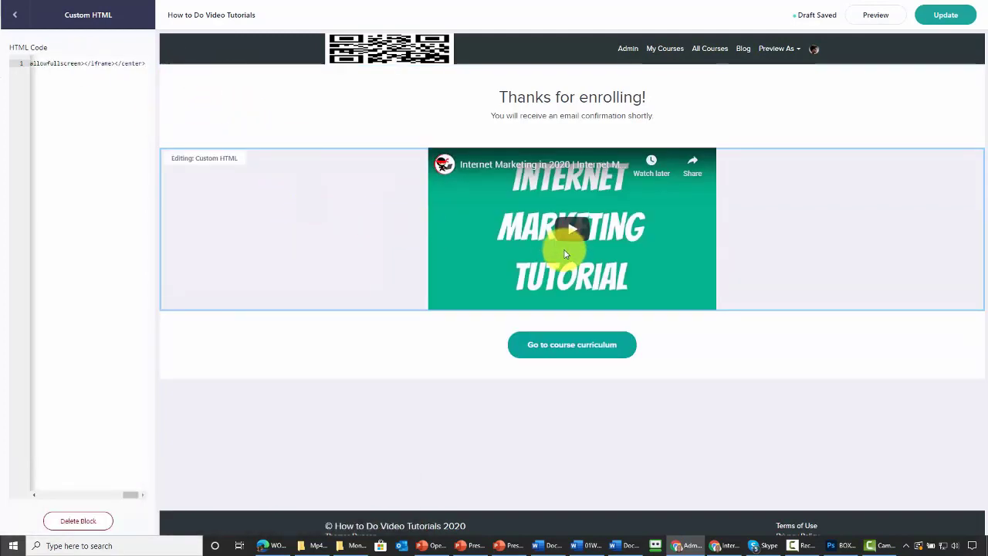
{"action": "left_click", "coordinate": [947, 18]}
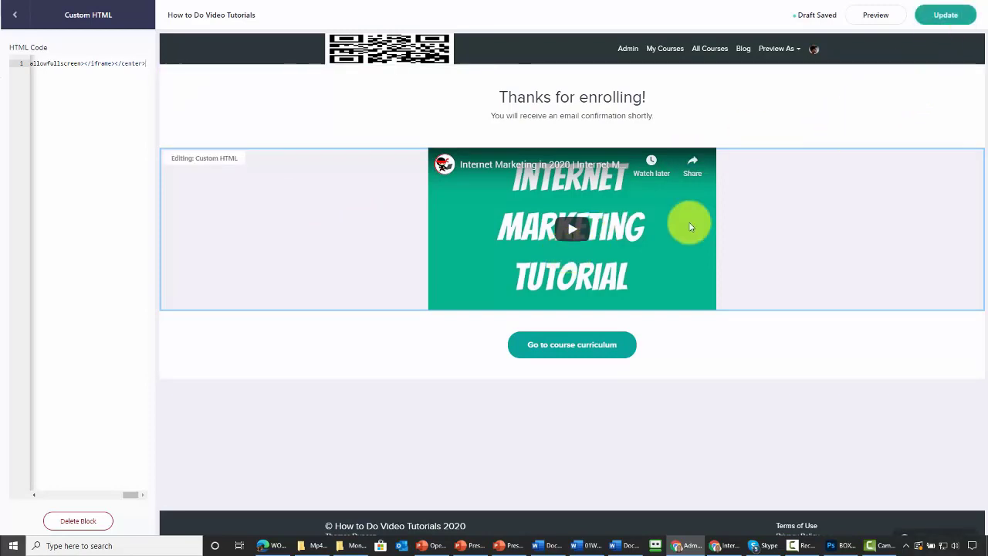
{"action": "left_click", "coordinate": [443, 334]}
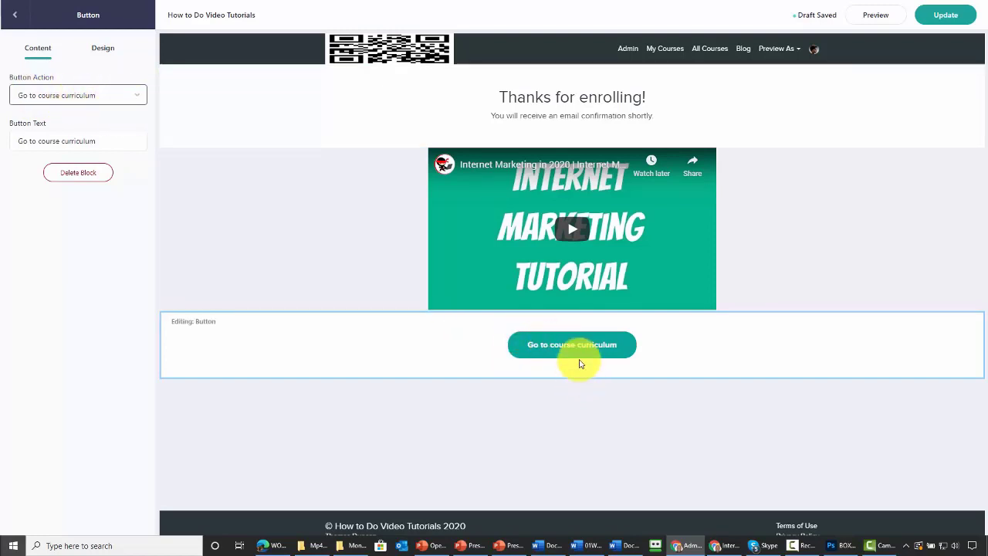
Step: Relabel the curriculum button 'Click Here for Your Video Course' and save the page
{"action": "triple_click", "coordinate": [112, 142]}
{"action": "type", "text": "Click Here for Your Video Course"}
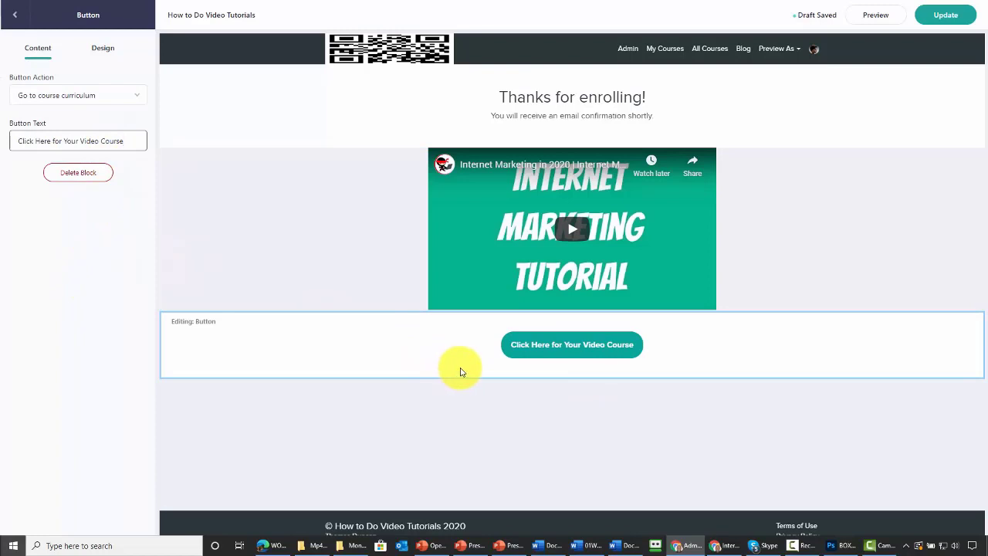
{"action": "left_click", "coordinate": [949, 17]}
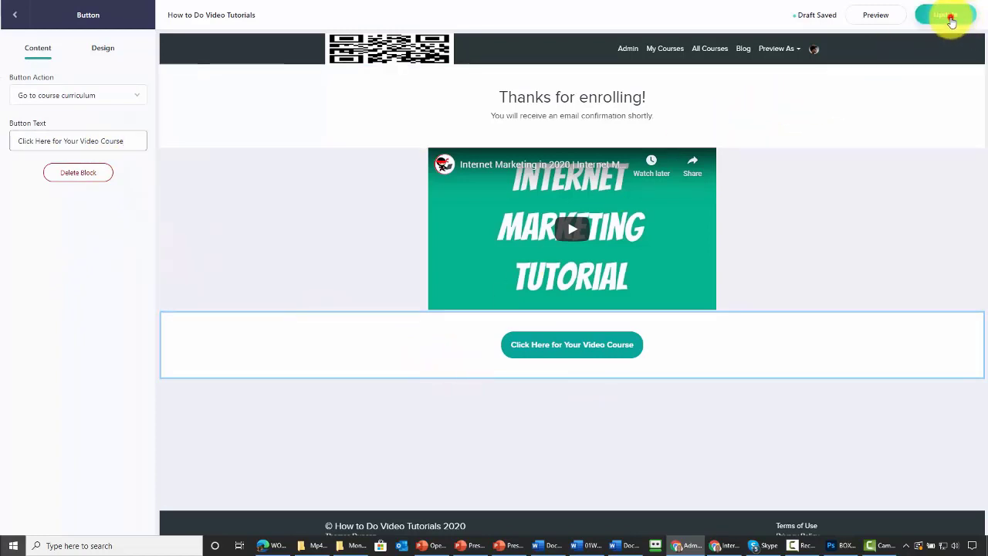
{"action": "left_click", "coordinate": [105, 48]}
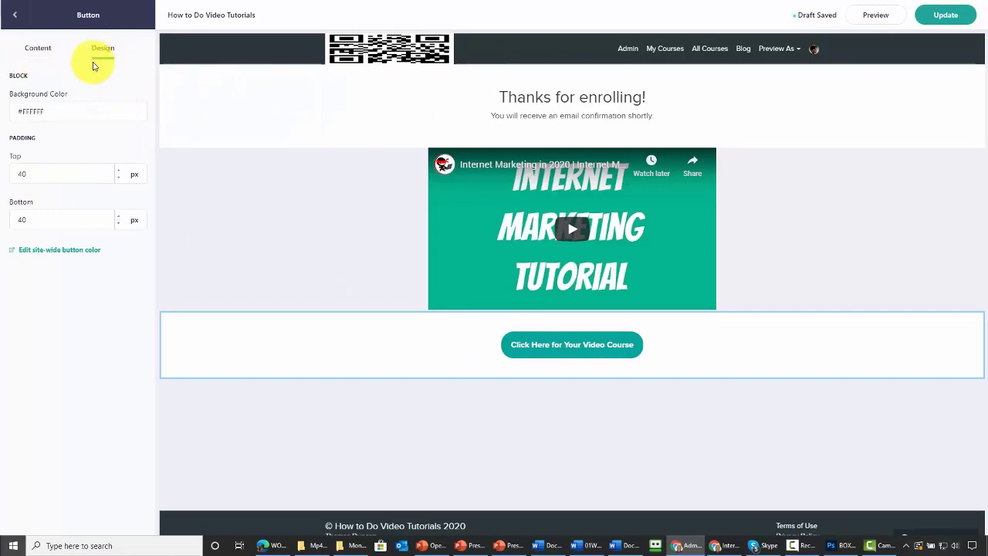
{"action": "left_click", "coordinate": [38, 49]}
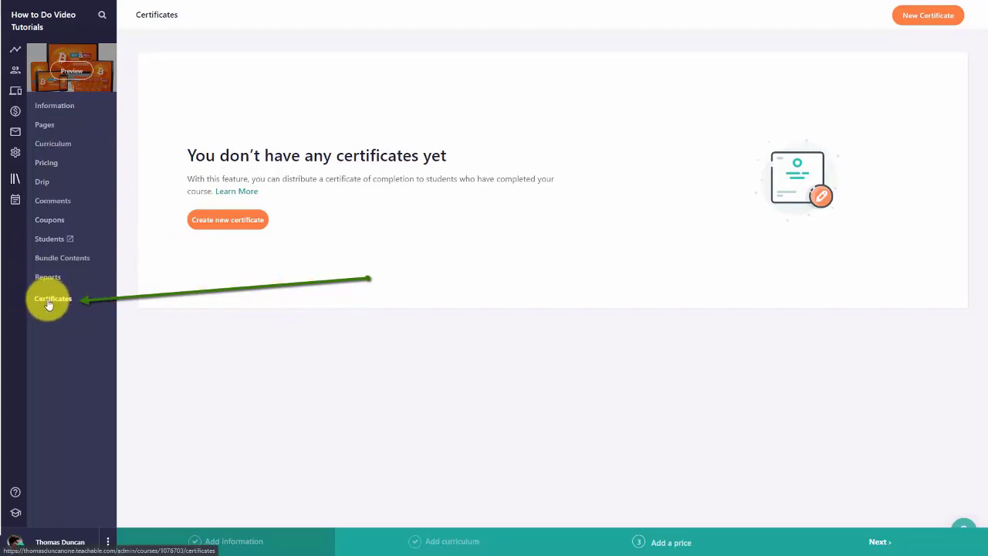
Step: Create a certificate from the dark-bordered template with the product logo
{"action": "left_click", "coordinate": [223, 224]}
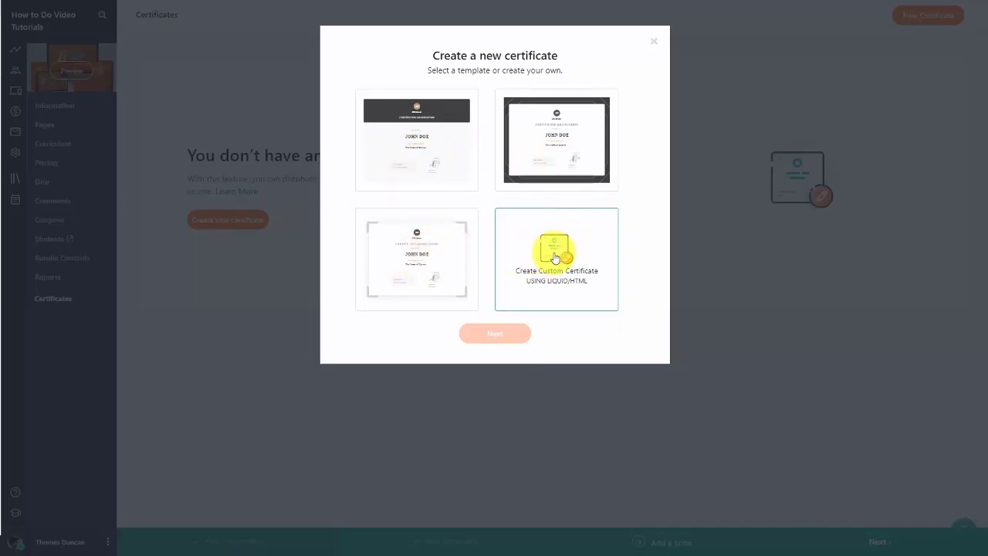
{"action": "left_click", "coordinate": [541, 140]}
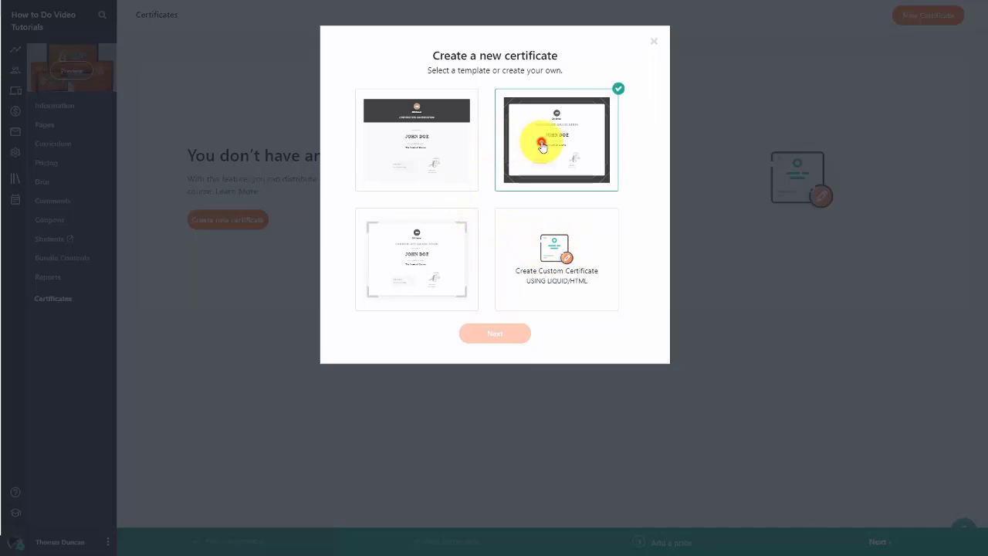
{"action": "left_click", "coordinate": [487, 338]}
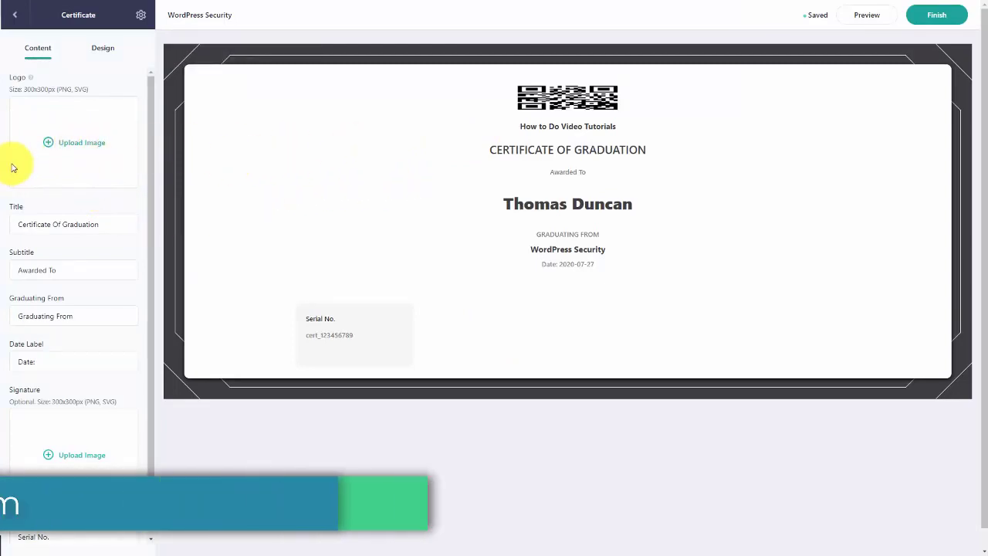
{"action": "left_click", "coordinate": [81, 152]}
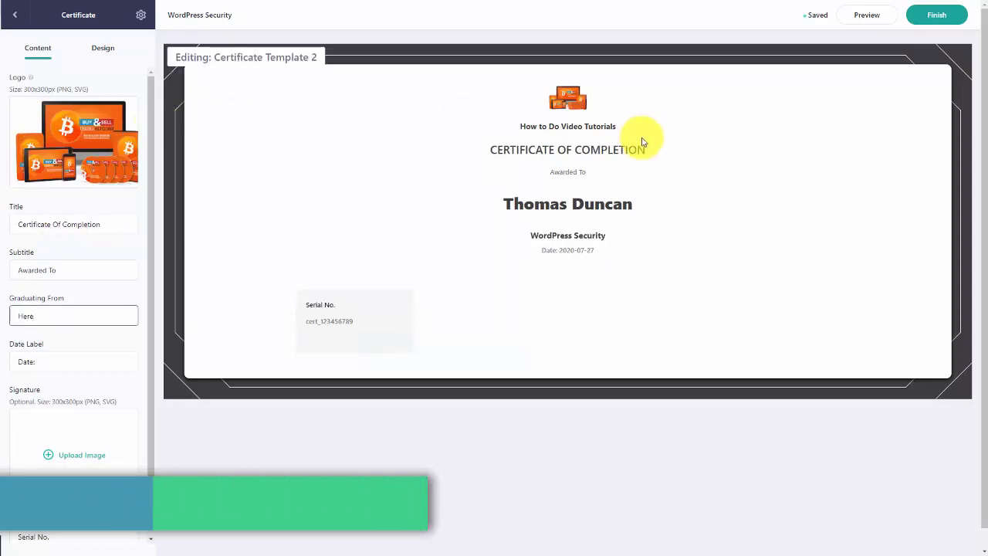
Step: Preview the Certificate Of Completion, then finish and activate it for students
{"action": "left_click", "coordinate": [870, 16]}
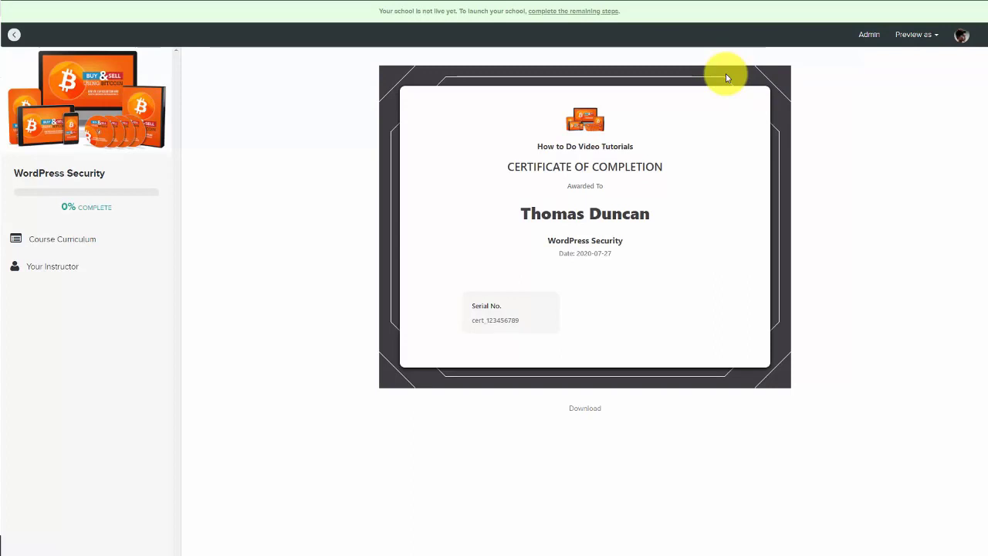
{"action": "key", "text": "ctrl+w"}
{"action": "left_click", "coordinate": [934, 16]}
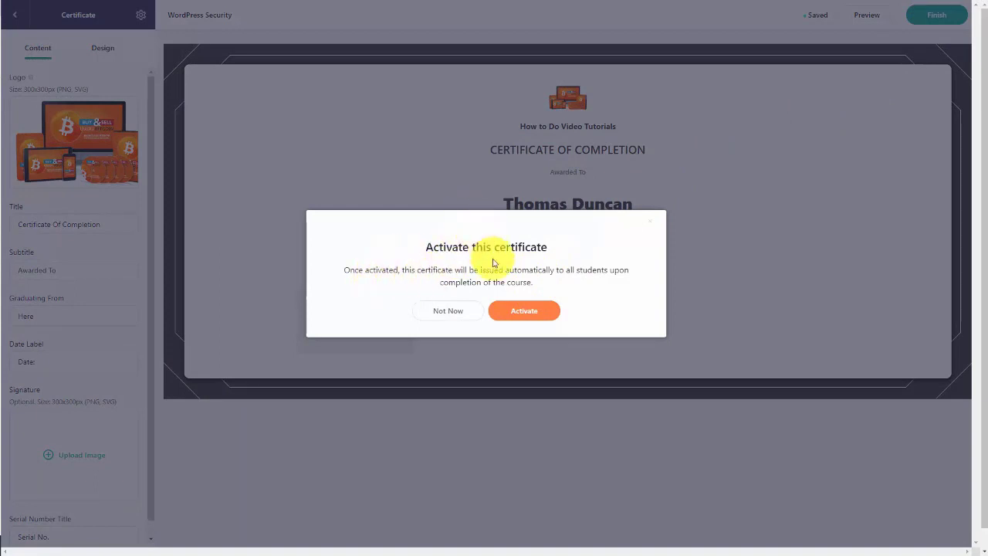
{"action": "left_click", "coordinate": [522, 311]}
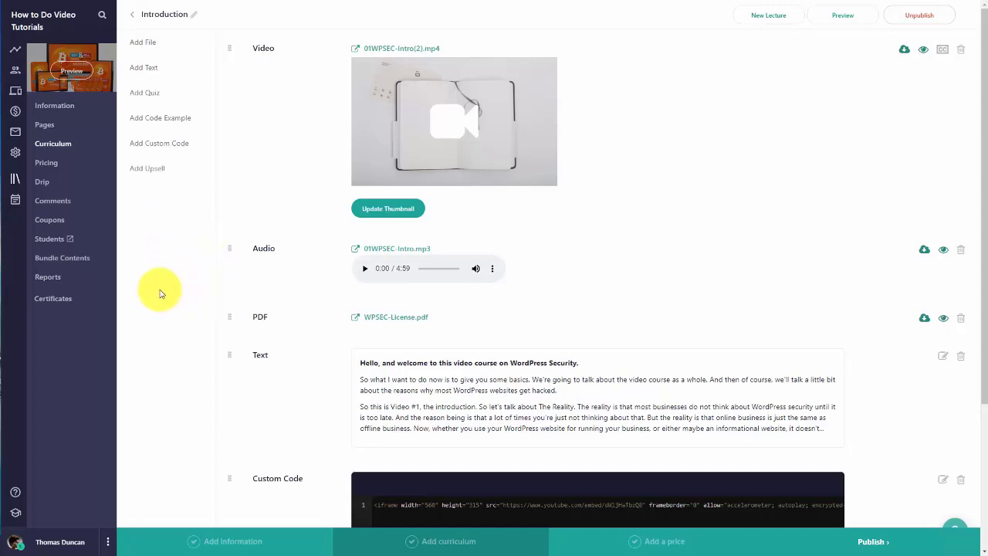
Step: Check the lecture upsell form's Coaching list, find it empty, and close it
{"action": "left_click", "coordinate": [153, 170]}
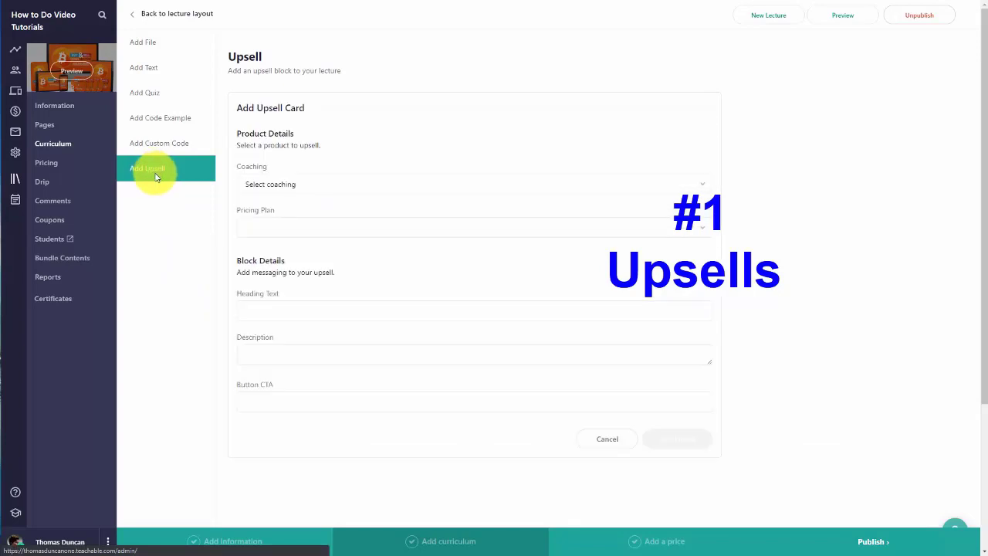
{"action": "left_click", "coordinate": [413, 187]}
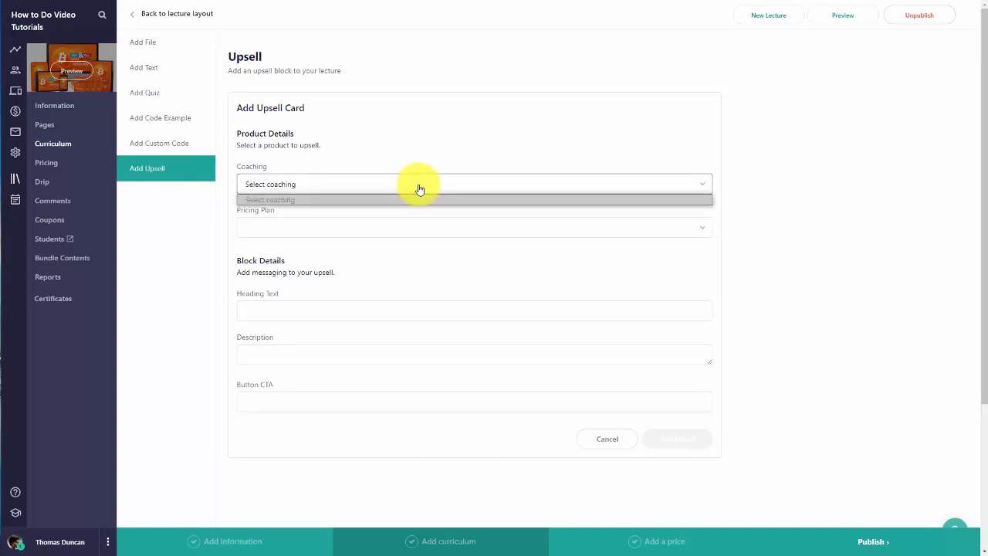
{"action": "left_click", "coordinate": [419, 189]}
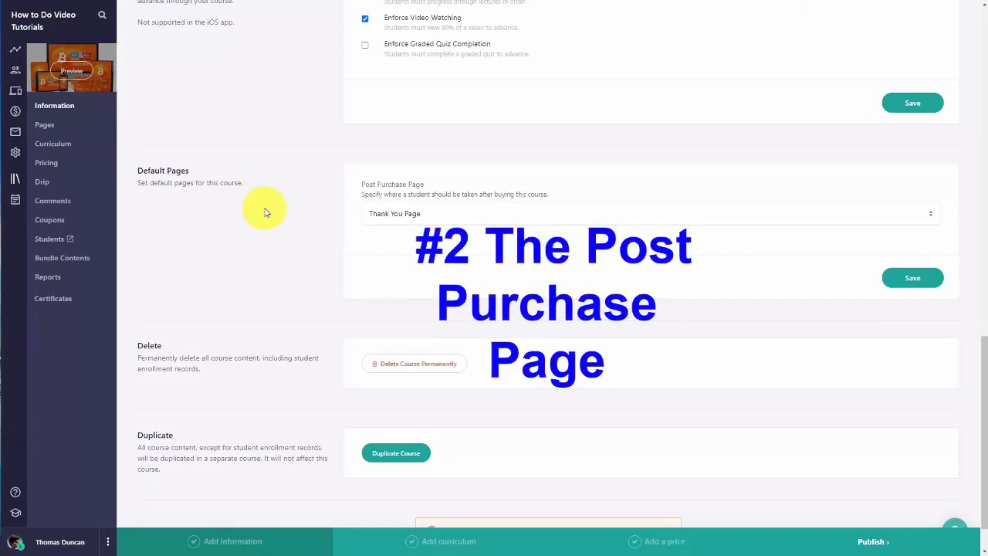
Step: Set the Post Purchase Page to Enrolled Course Curriculum
{"action": "left_click", "coordinate": [441, 221]}
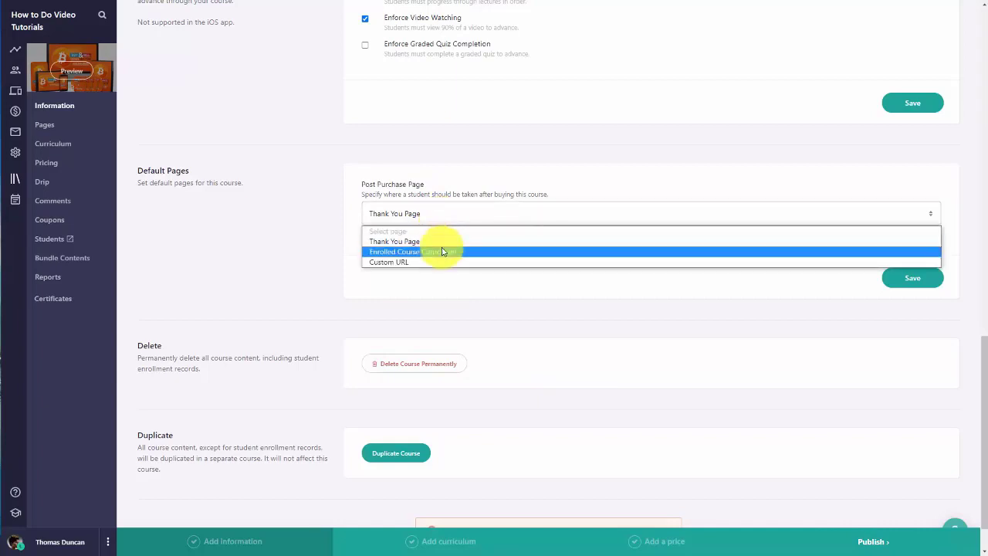
{"action": "left_click", "coordinate": [442, 252]}
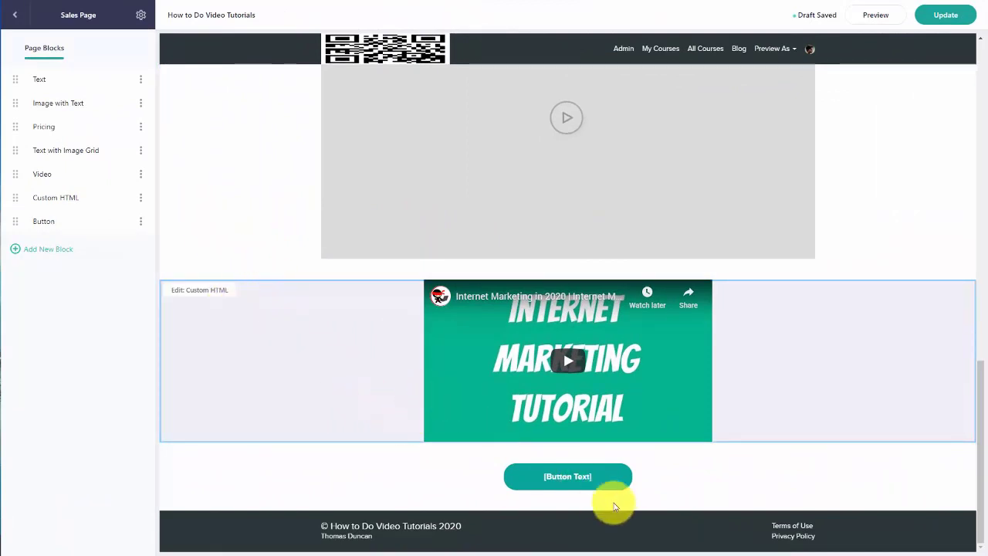
Step: Link the sales page's [Button Text] button to the FREE pricing plan
{"action": "left_click", "coordinate": [562, 484]}
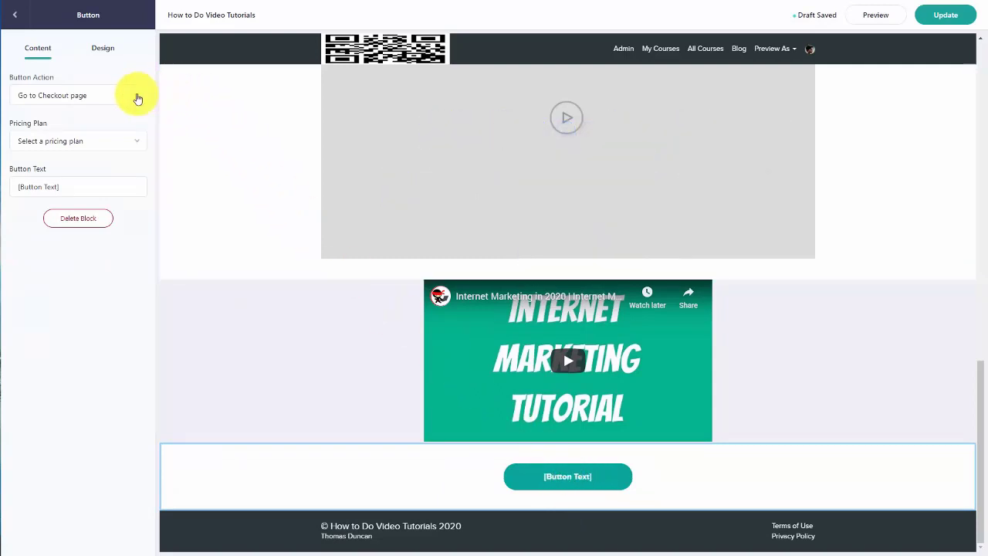
{"action": "left_click", "coordinate": [137, 141]}
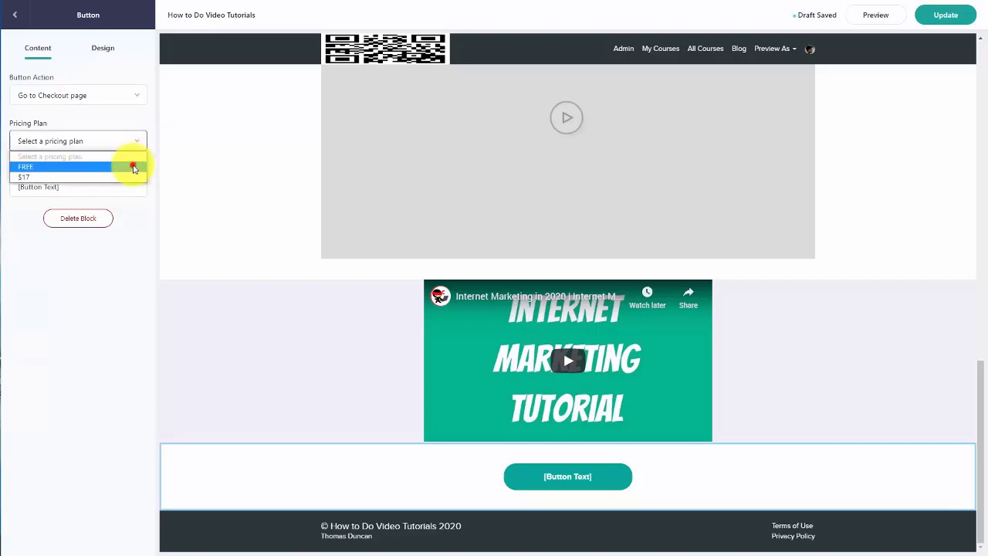
{"action": "left_click", "coordinate": [134, 168]}
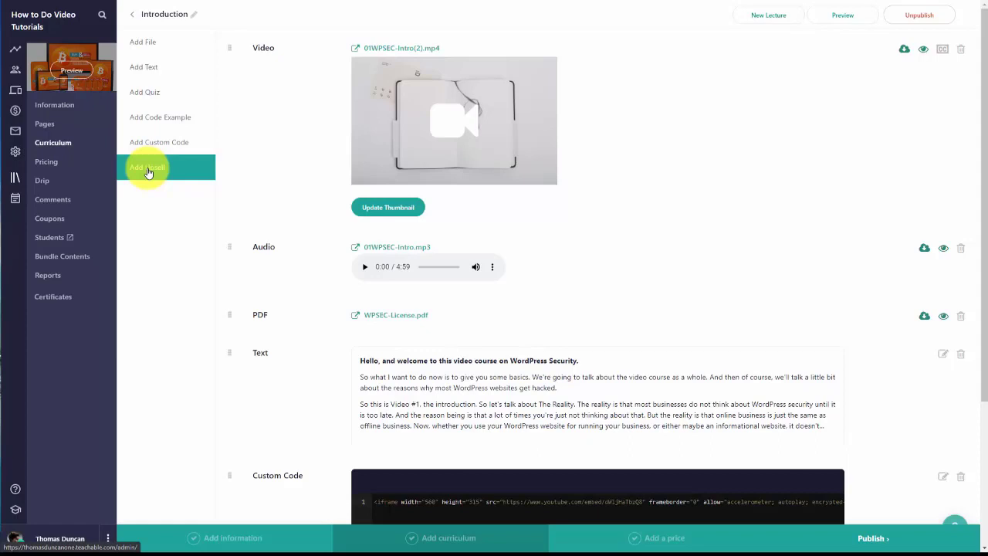
Step: Open the Introduction lecture's upsell form and confirm no coaching product is available
{"action": "left_click", "coordinate": [148, 172]}
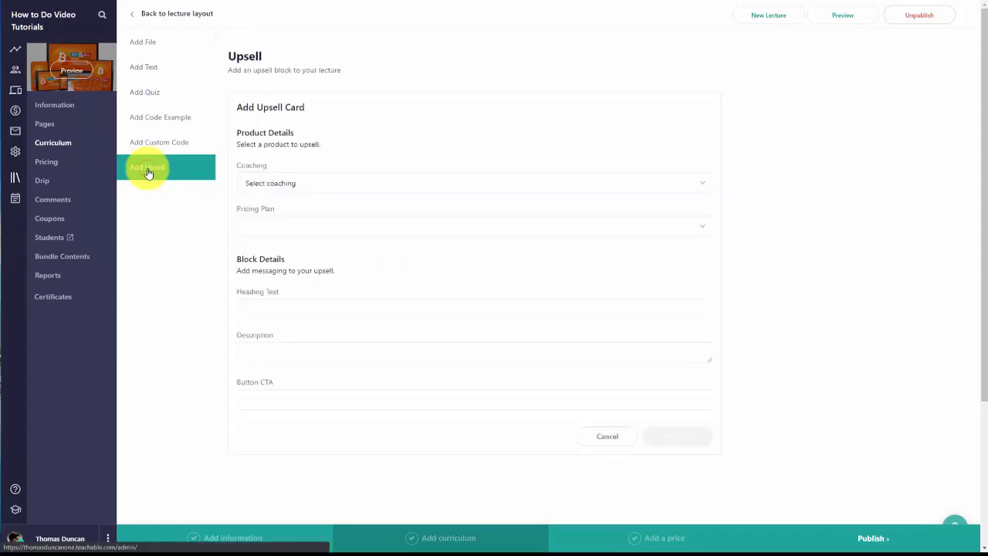
{"action": "left_click", "coordinate": [343, 184]}
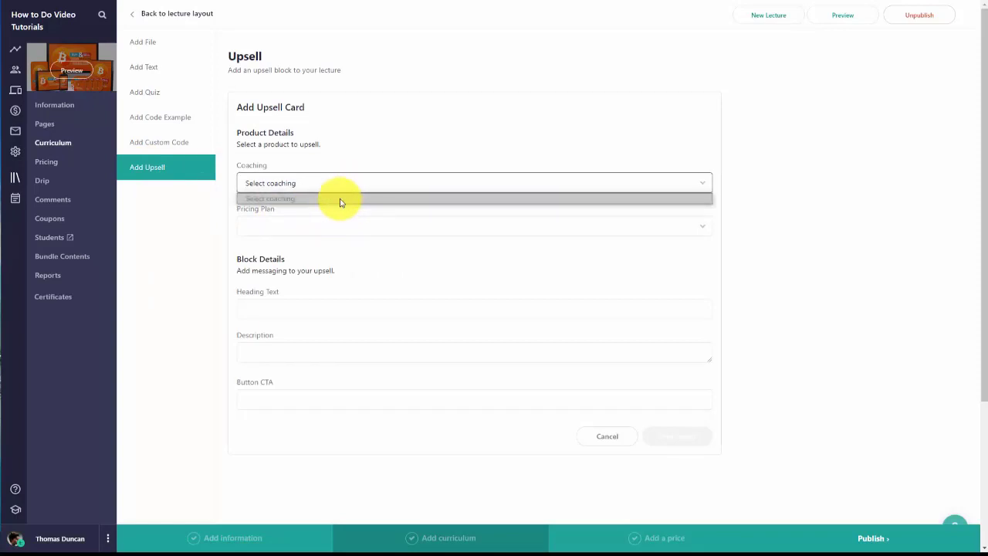
{"action": "left_click", "coordinate": [162, 227]}
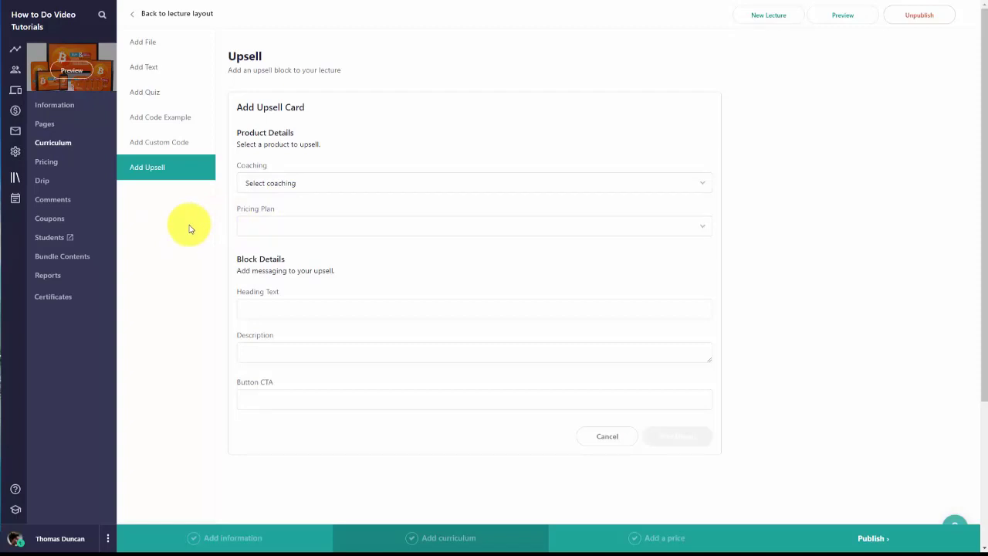
Step: Start a new coaching product and set its client intake to Directly
{"action": "left_click", "coordinate": [15, 202]}
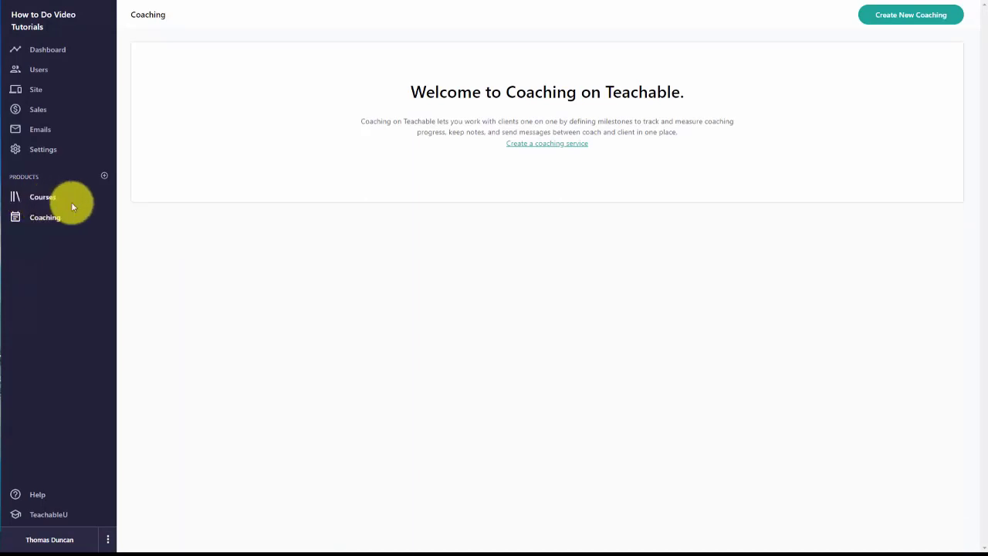
{"action": "left_click", "coordinate": [925, 17]}
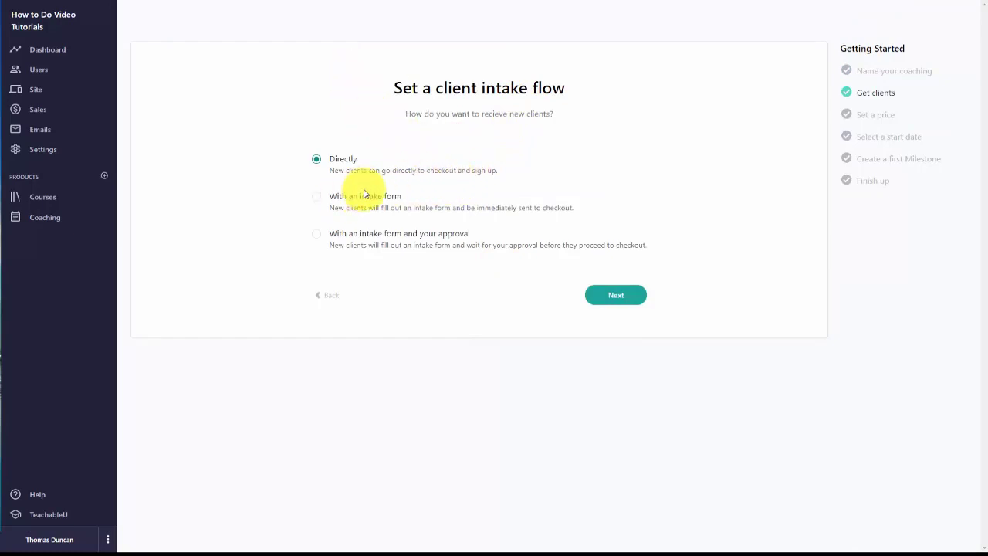
{"action": "left_click", "coordinate": [319, 200]}
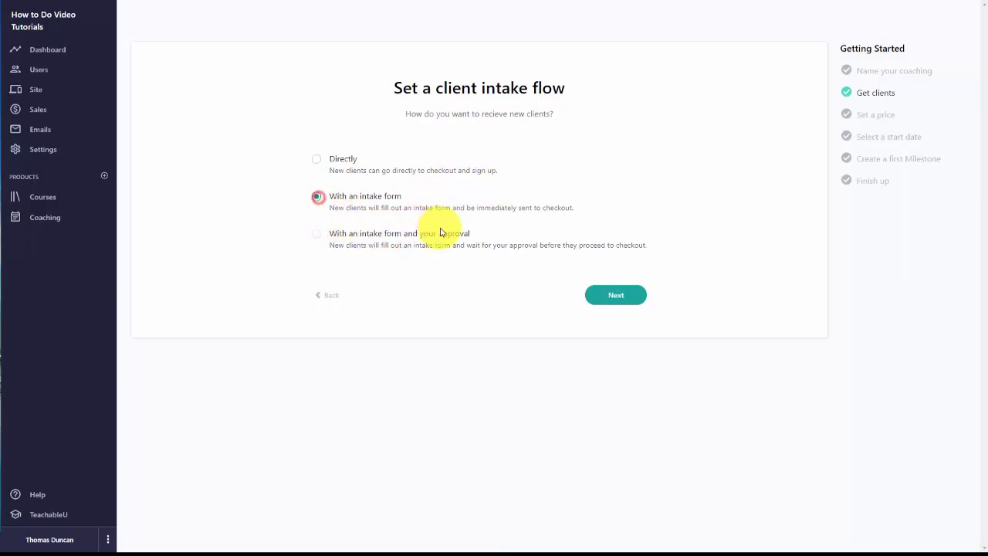
{"action": "left_click", "coordinate": [316, 234]}
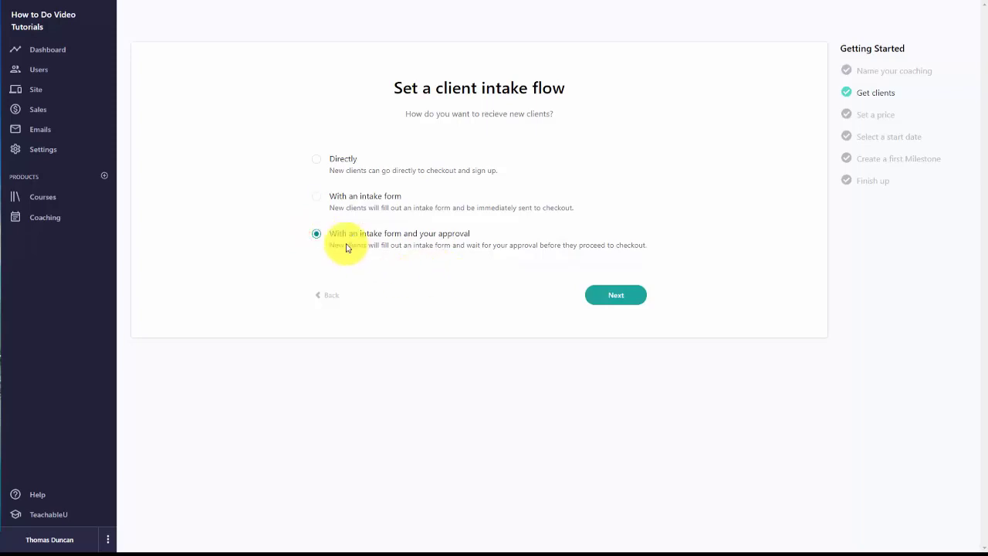
{"action": "left_click", "coordinate": [317, 160]}
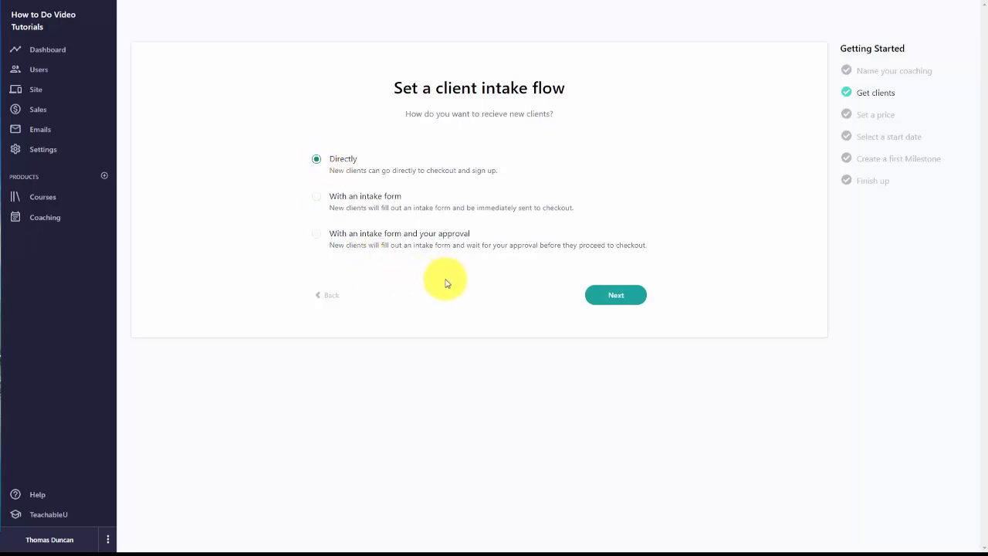
{"action": "left_click", "coordinate": [606, 297]}
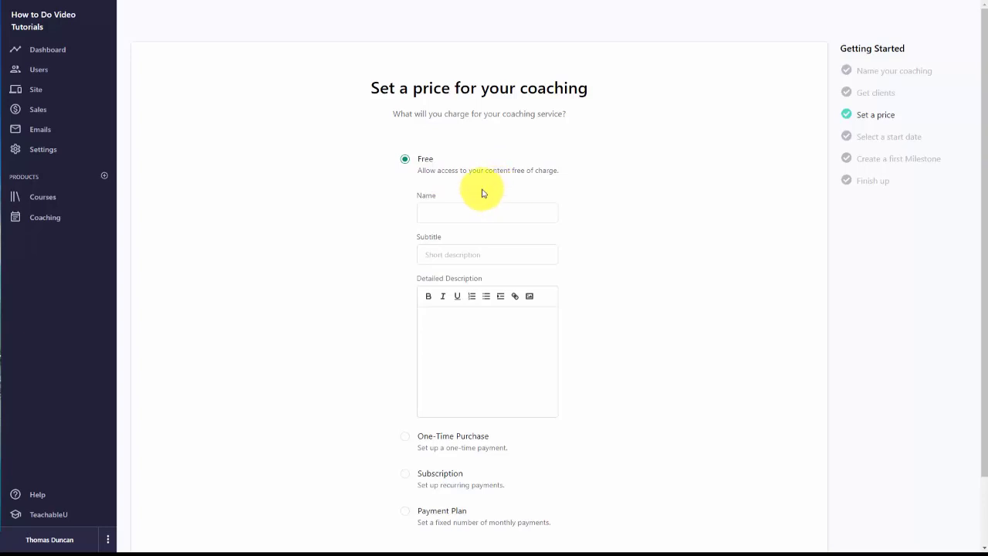
Step: Confirm the Free price with name Super Tutorials and continue to the start-date step
{"action": "scroll", "coordinate": [481, 193], "scroll_direction": "down", "scroll_amount": 2}
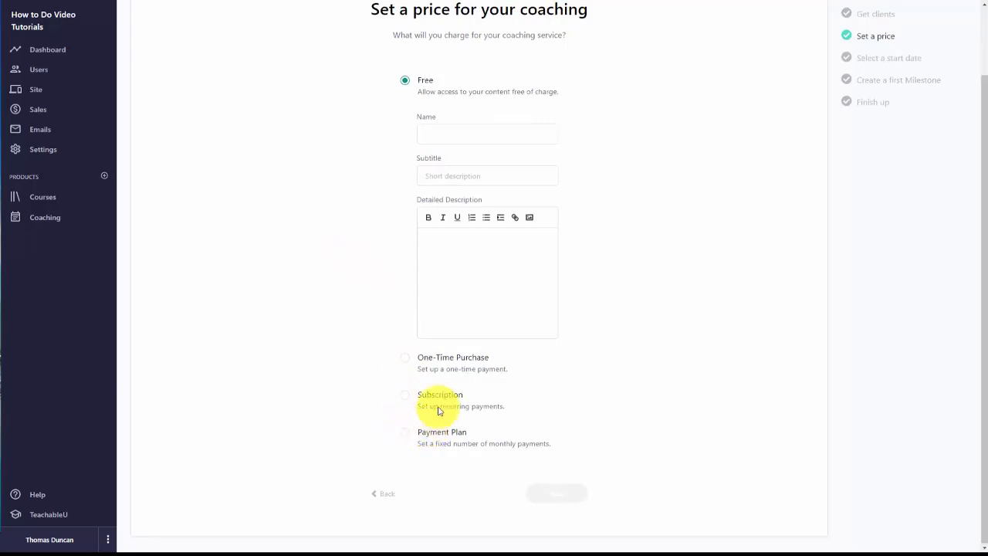
{"action": "scroll", "coordinate": [463, 324], "scroll_direction": "up", "scroll_amount": 1}
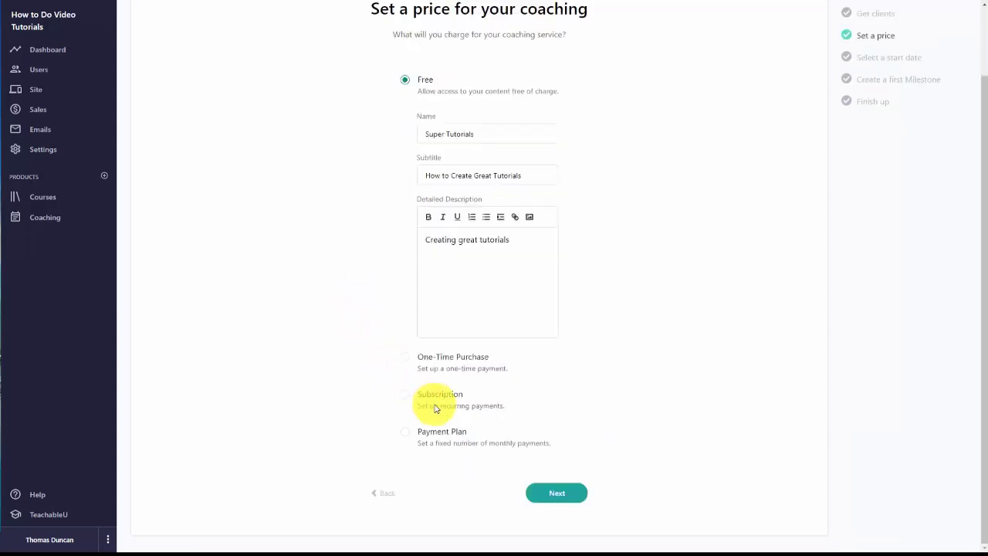
{"action": "left_click", "coordinate": [557, 496]}
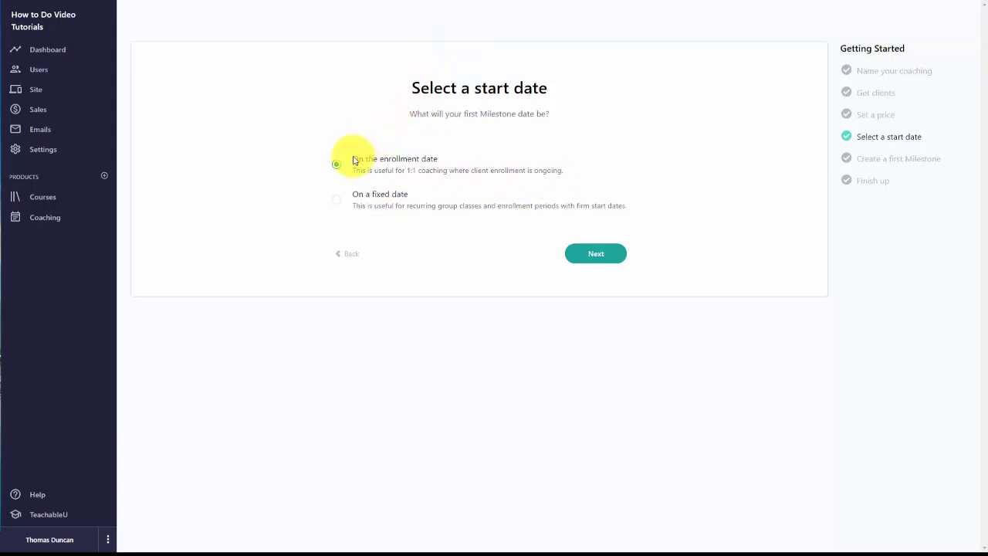
Step: Start coaching on each client's enrollment date and paste the Welcome! milestone description
{"action": "left_click", "coordinate": [337, 200]}
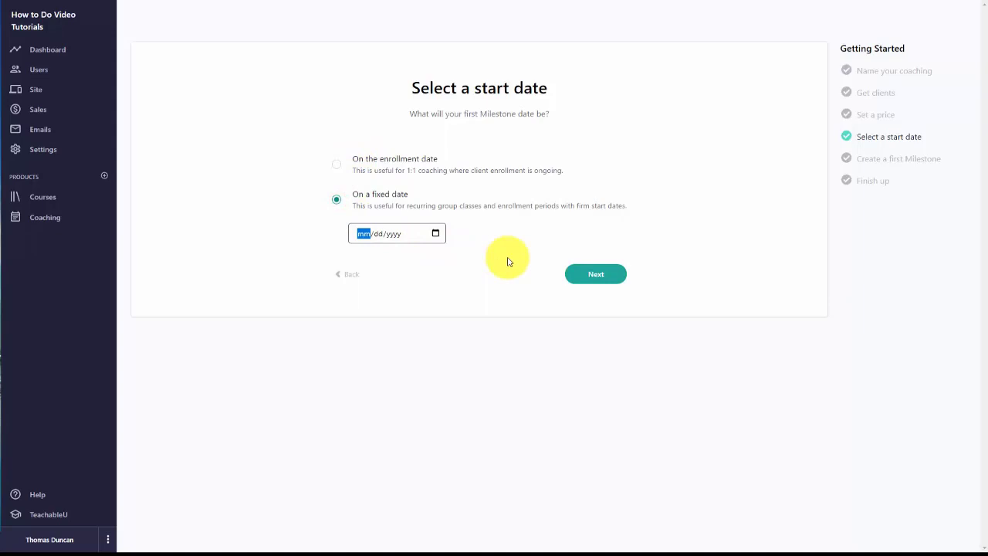
{"action": "left_click", "coordinate": [337, 166]}
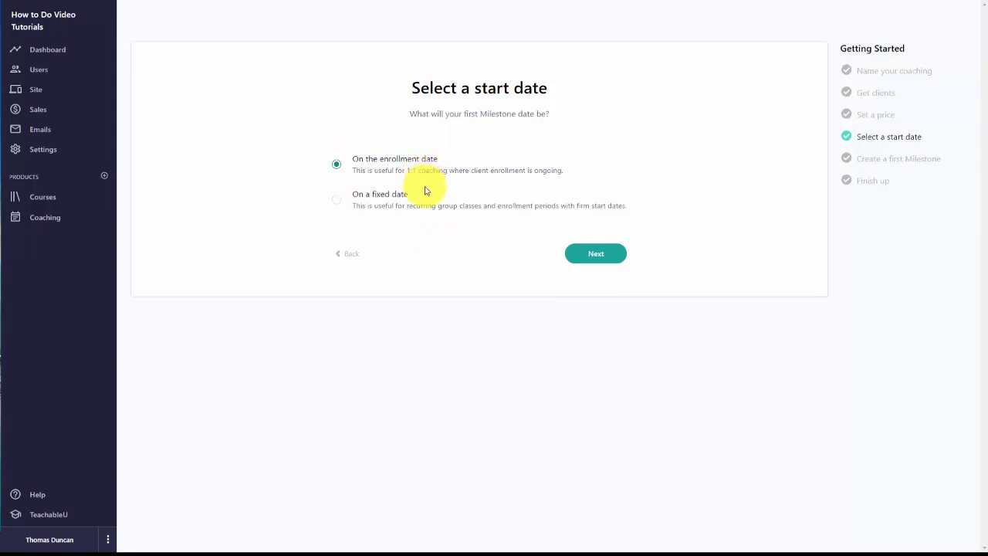
{"action": "left_click", "coordinate": [592, 258]}
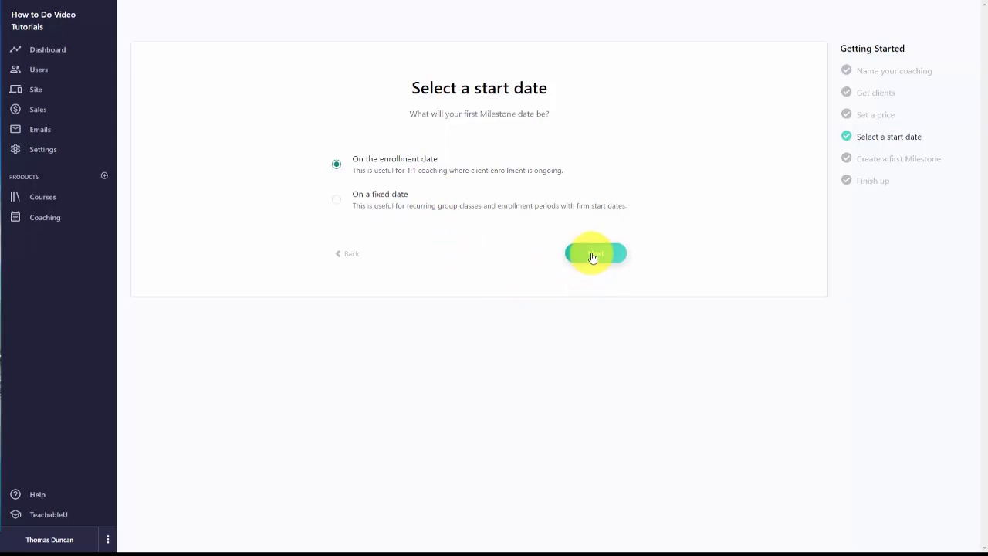
{"action": "left_click", "coordinate": [592, 254]}
{"action": "type", "text": "Please watch the following video and then download your assets."}
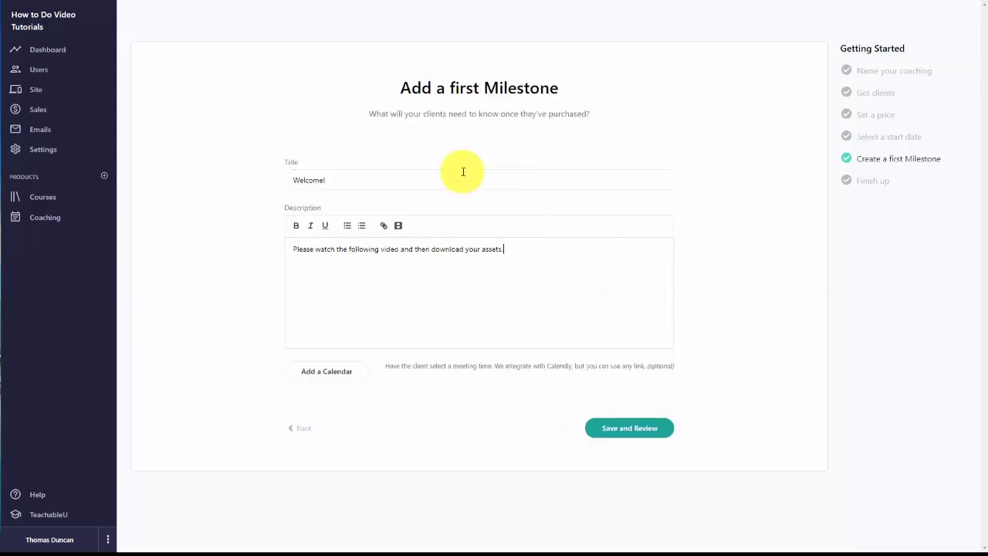
Step: Embed the welcome video in the Welcome! milestone description using its pasted embed URL
{"action": "left_click", "coordinate": [397, 225]}
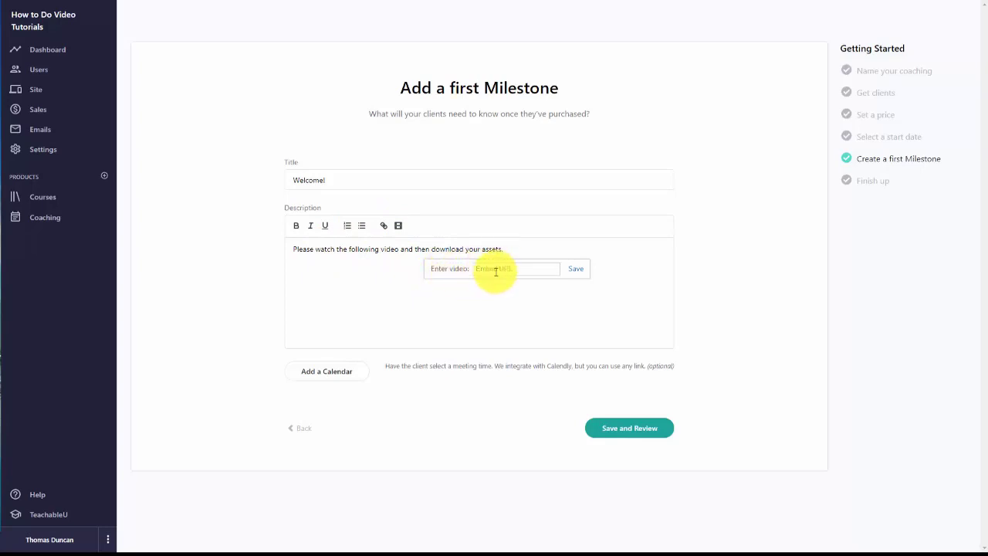
{"action": "left_click", "coordinate": [482, 270]}
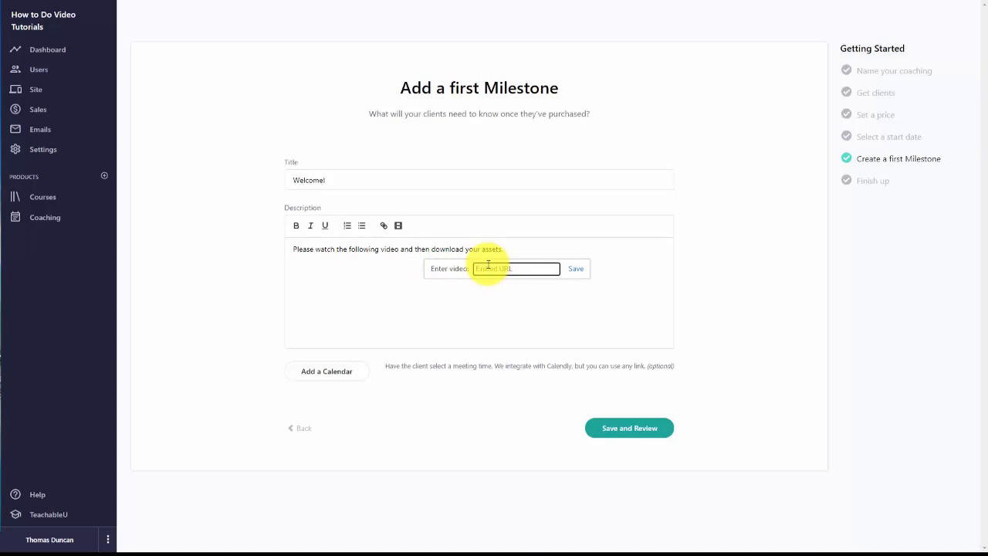
{"action": "key", "text": "ctrl+v"}
{"action": "left_click", "coordinate": [576, 267]}
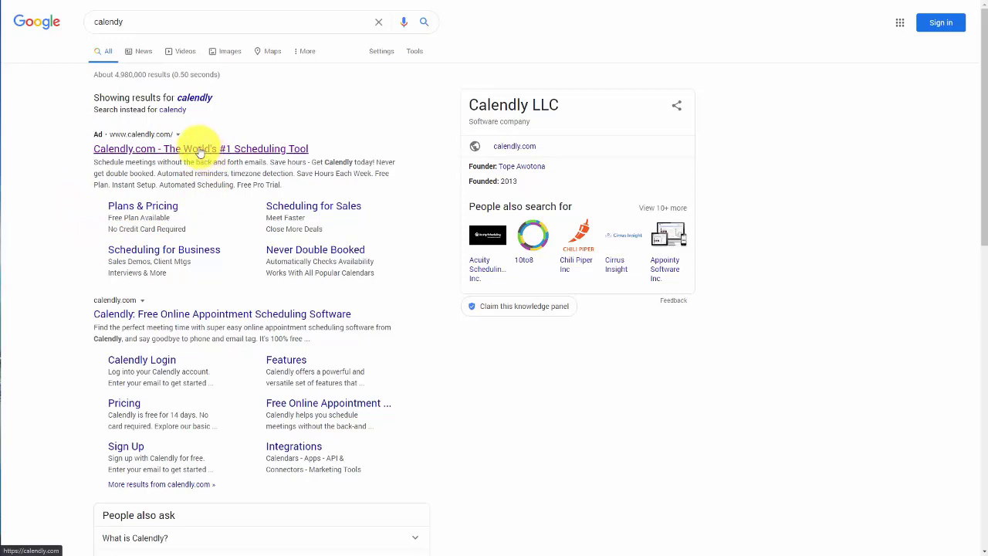
Step: Open the Calendly website and look through its plans and pricing
{"action": "left_click", "coordinate": [217, 261]}
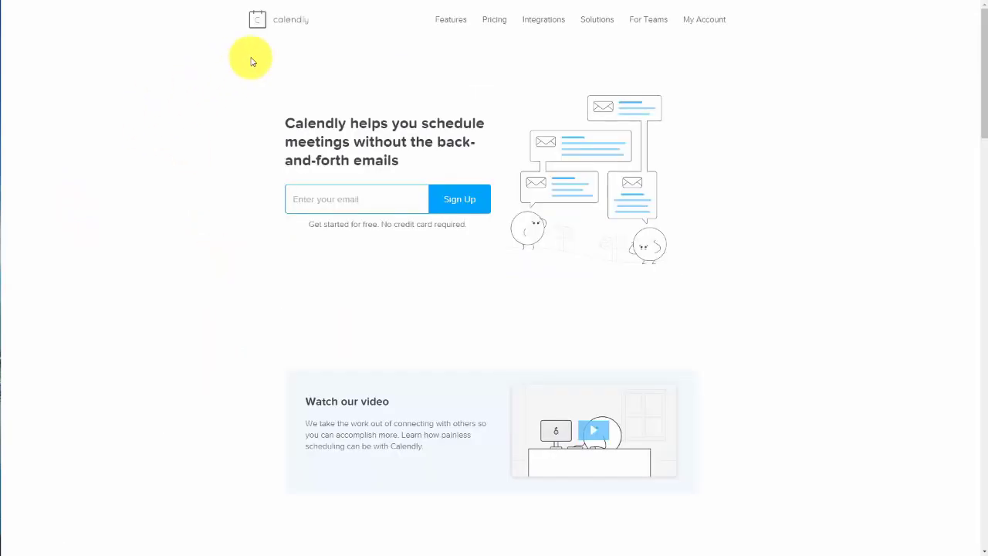
{"action": "left_click", "coordinate": [494, 23]}
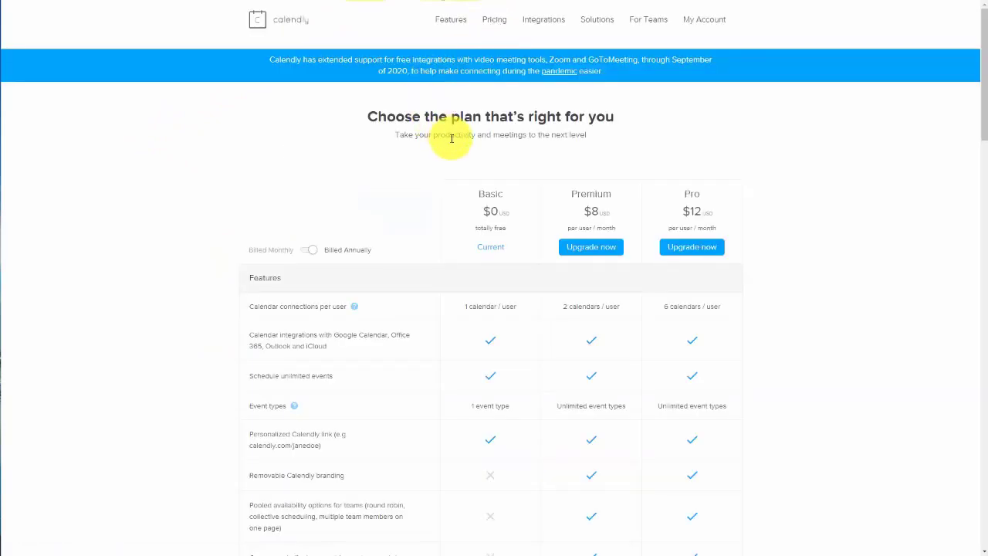
{"action": "scroll", "coordinate": [452, 137], "scroll_direction": "down", "scroll_amount": 1}
{"action": "scroll", "coordinate": [470, 154], "scroll_direction": "down", "scroll_amount": 1}
{"action": "scroll", "coordinate": [472, 155], "scroll_direction": "down", "scroll_amount": 1}
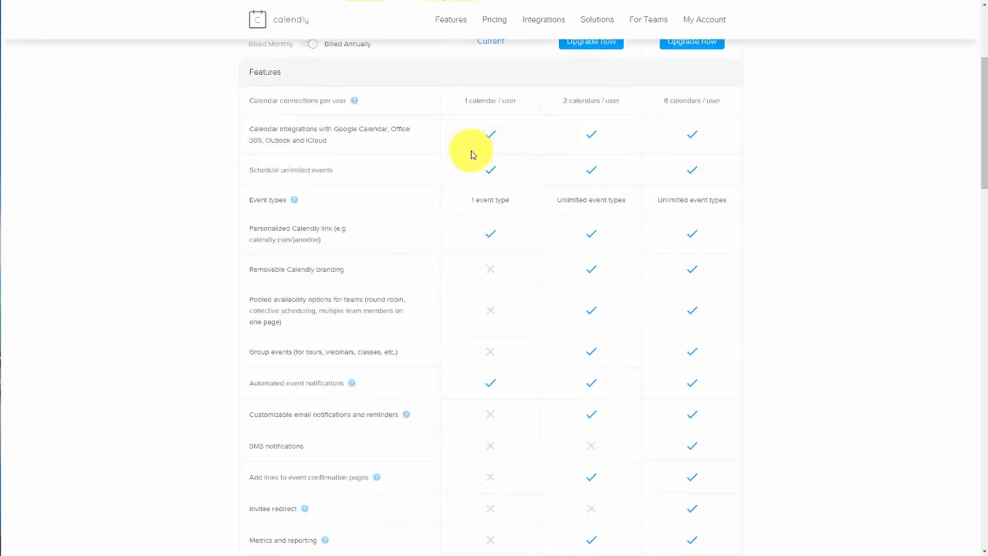
{"action": "scroll", "coordinate": [472, 155], "scroll_direction": "up", "scroll_amount": 1}
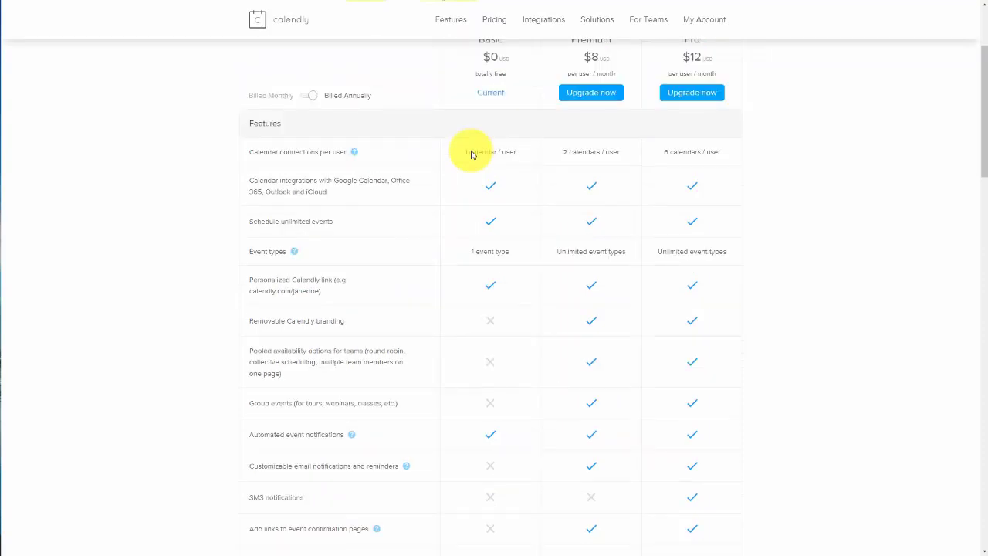
{"action": "scroll", "coordinate": [472, 151], "scroll_direction": "up", "scroll_amount": 2}
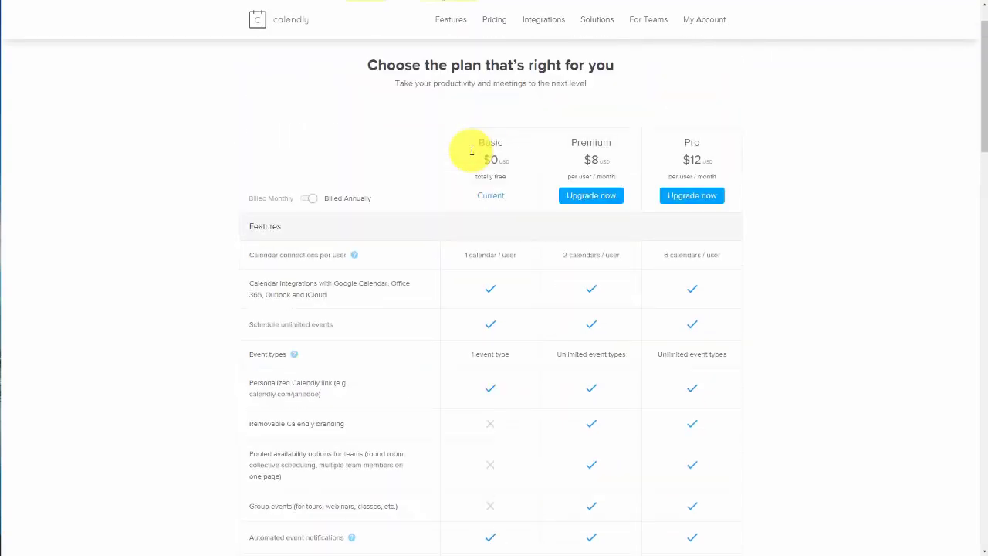
{"action": "scroll", "coordinate": [471, 152], "scroll_direction": "down", "scroll_amount": 1}
{"action": "mouse_move", "coordinate": [357, 208]}
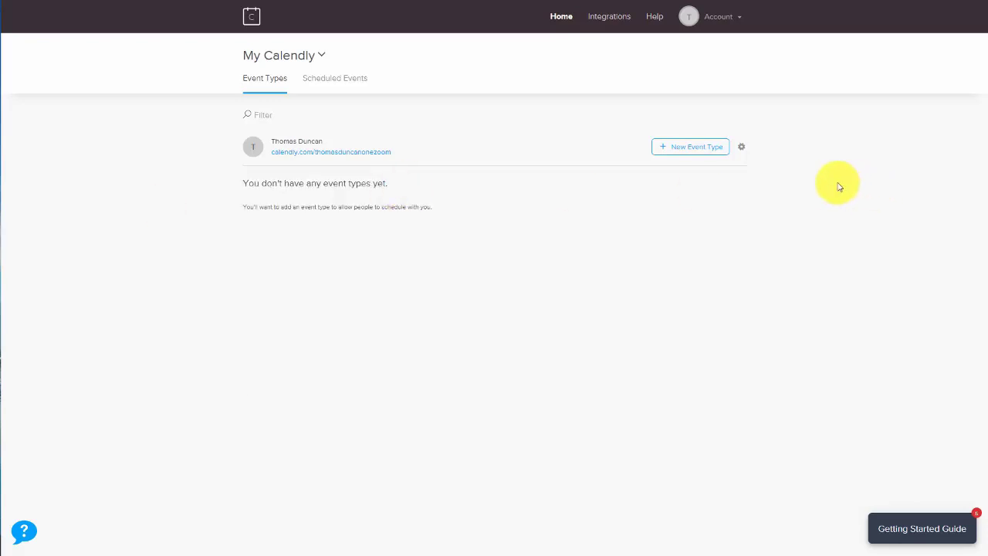
Step: Create the one-on-one event 'Coaching for Video Tutorials' with Zoom location and a pasted description
{"action": "left_click", "coordinate": [672, 152]}
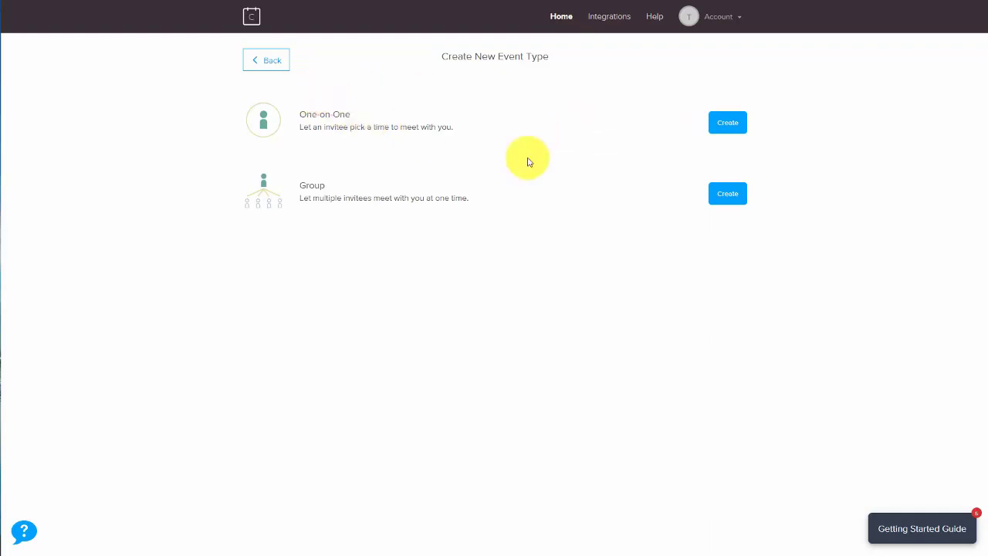
{"action": "left_click", "coordinate": [725, 125]}
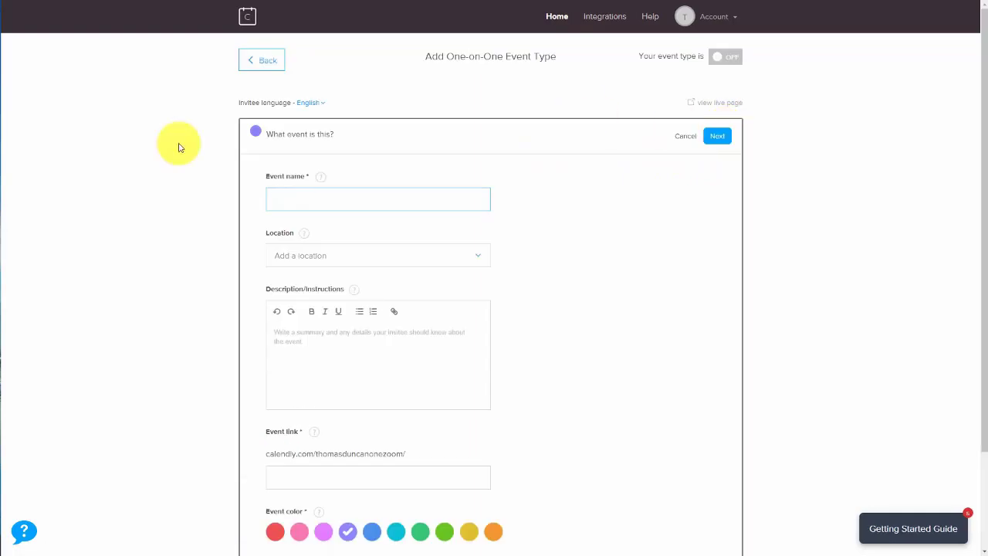
{"action": "scroll", "coordinate": [192, 169], "scroll_direction": "down", "scroll_amount": 1}
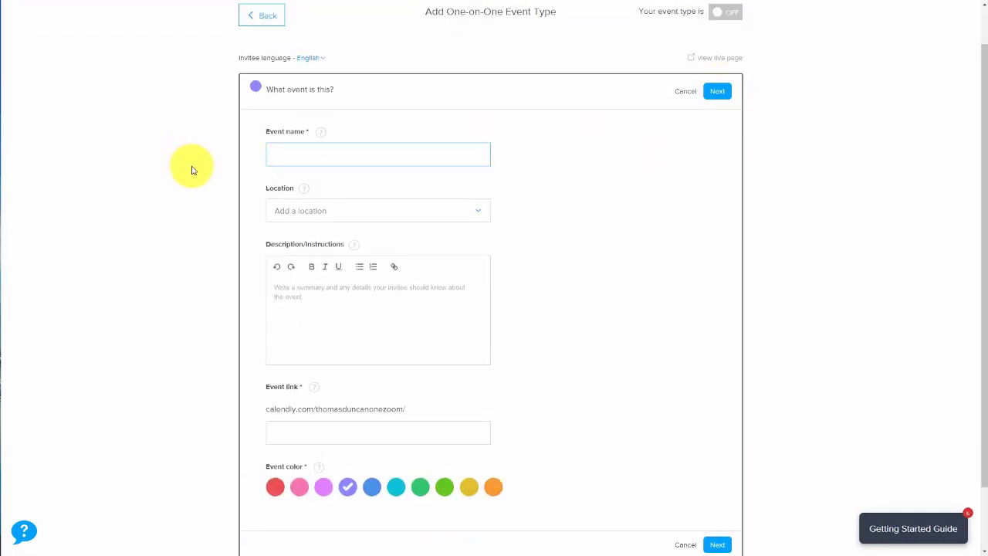
{"action": "scroll", "coordinate": [223, 198], "scroll_direction": "up", "scroll_amount": 1}
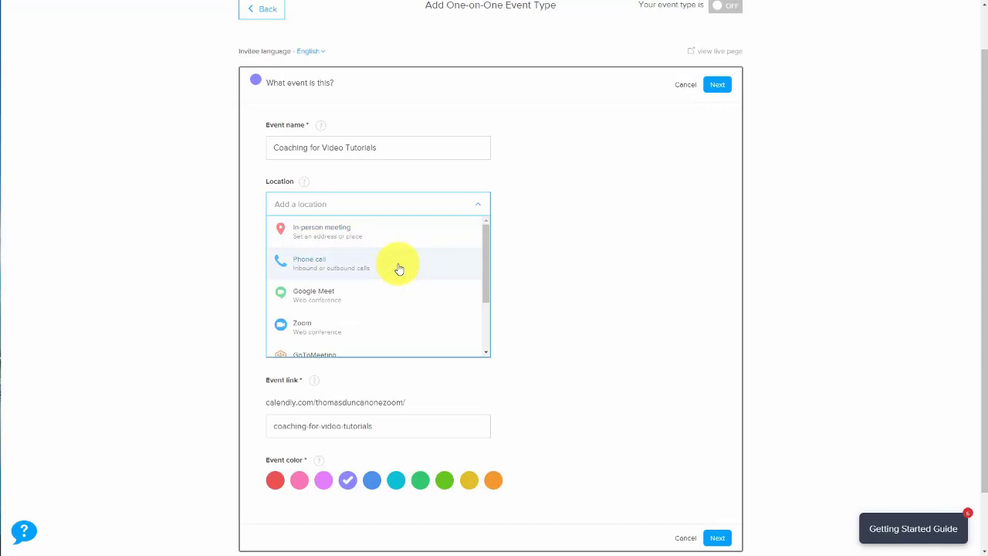
{"action": "scroll", "coordinate": [398, 268], "scroll_direction": "down", "scroll_amount": 1}
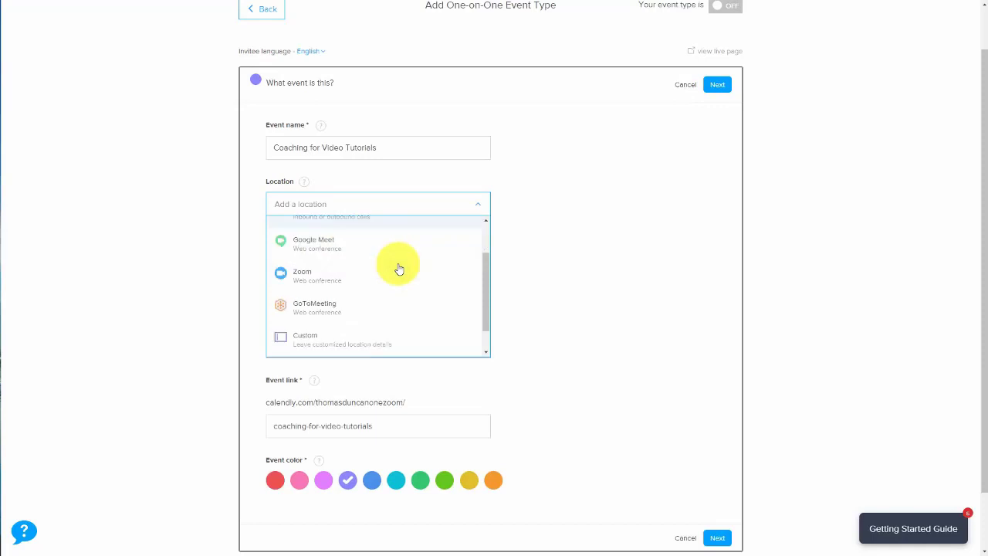
{"action": "left_click", "coordinate": [300, 277]}
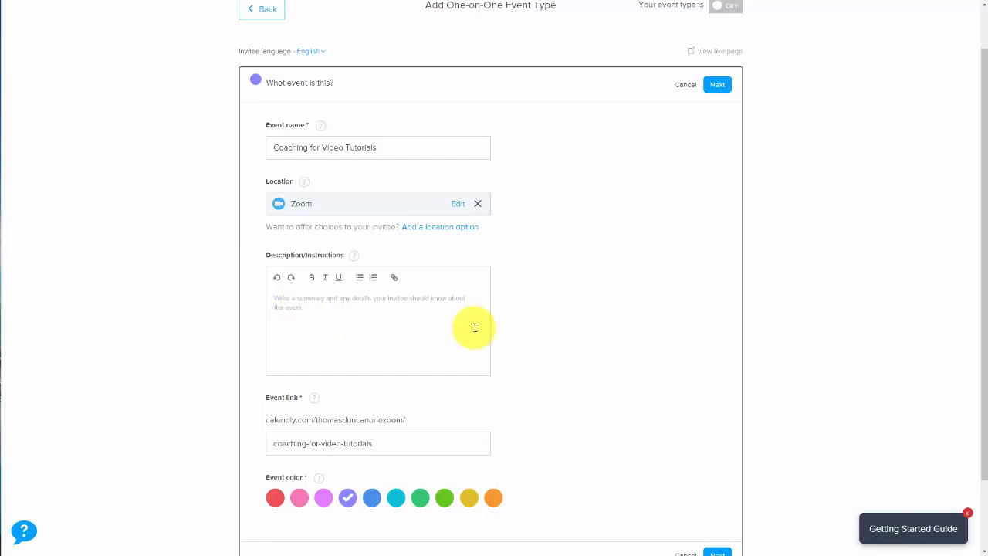
{"action": "type", "text": "Coaching for Video Tutorials"}
{"action": "scroll", "coordinate": [308, 308], "scroll_direction": "down", "scroll_amount": 1}
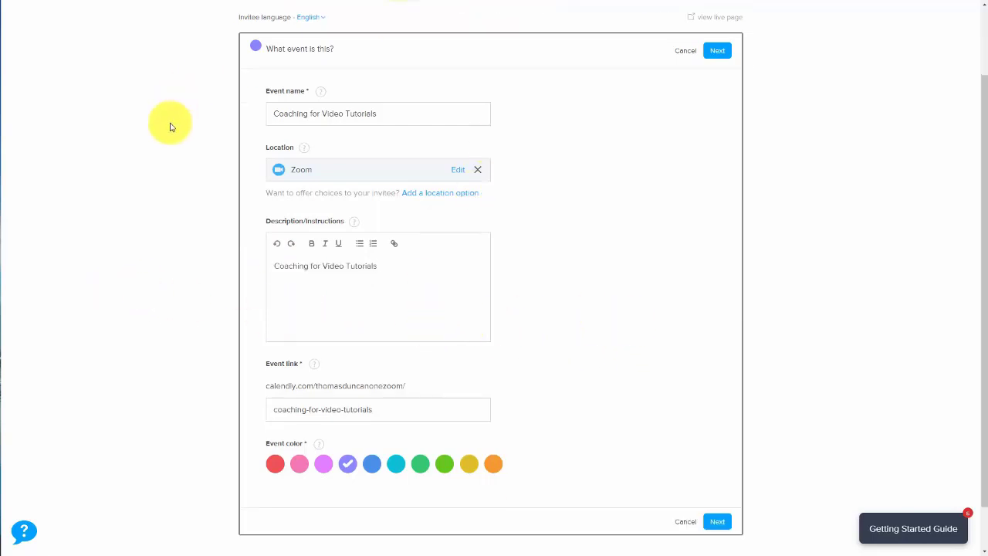
{"action": "left_click", "coordinate": [716, 52]}
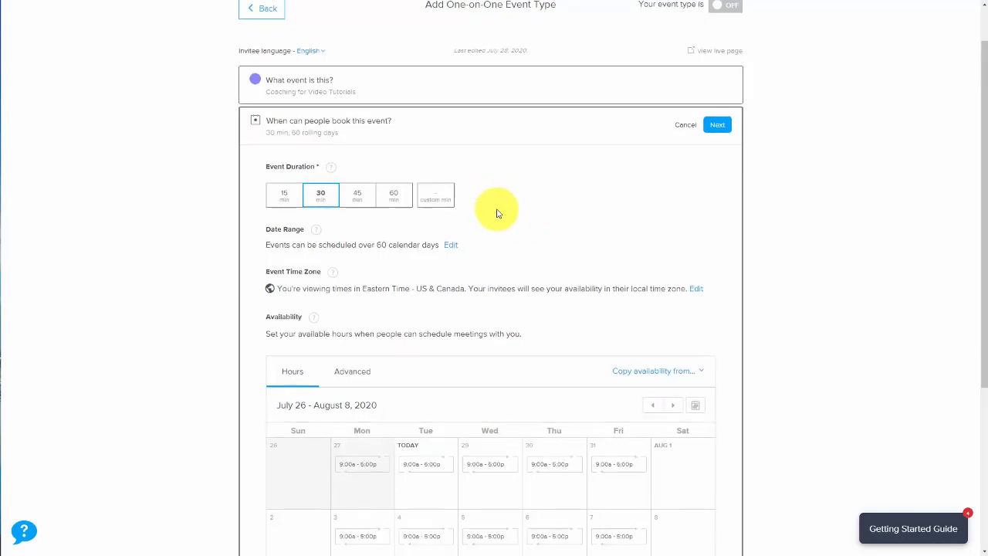
Step: Keep the 30-minute duration, make the event secret, and save the booking settings
{"action": "scroll", "coordinate": [497, 213], "scroll_direction": "down", "scroll_amount": 1}
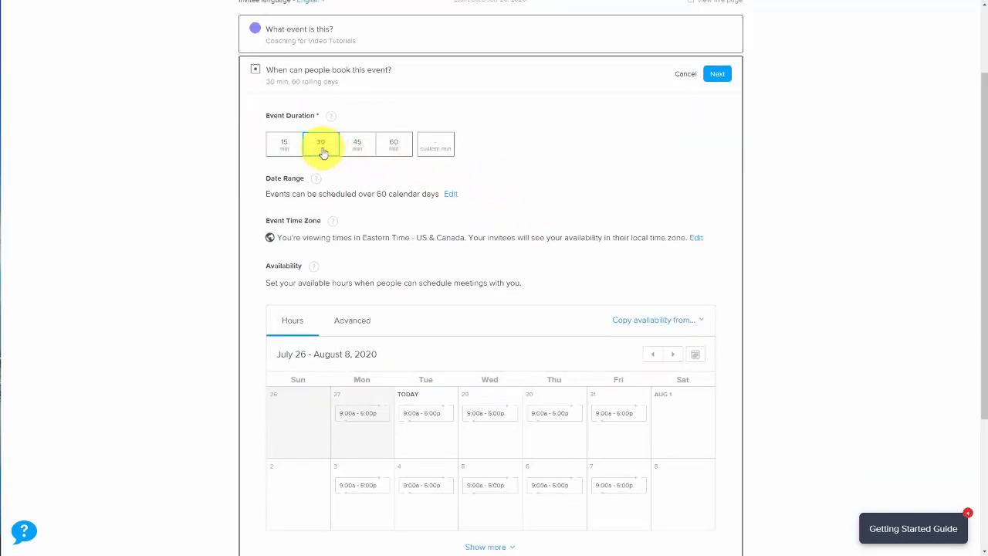
{"action": "scroll", "coordinate": [329, 281], "scroll_direction": "down", "scroll_amount": 3}
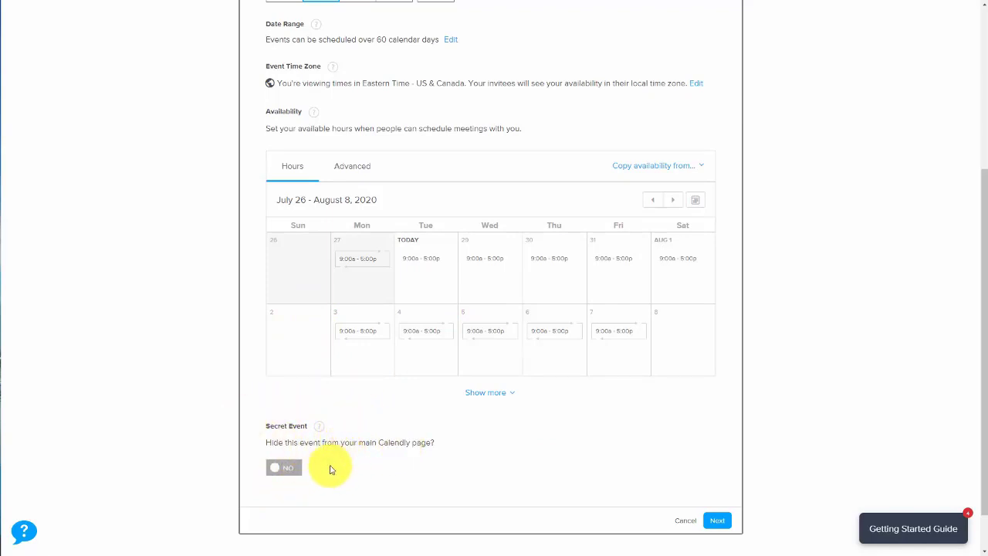
{"action": "left_click", "coordinate": [276, 473]}
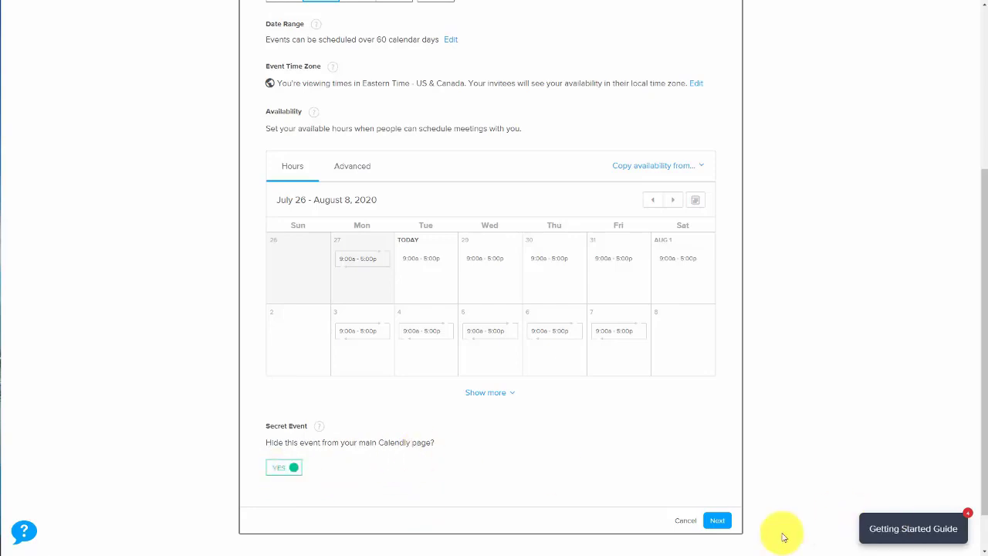
{"action": "left_click", "coordinate": [717, 520]}
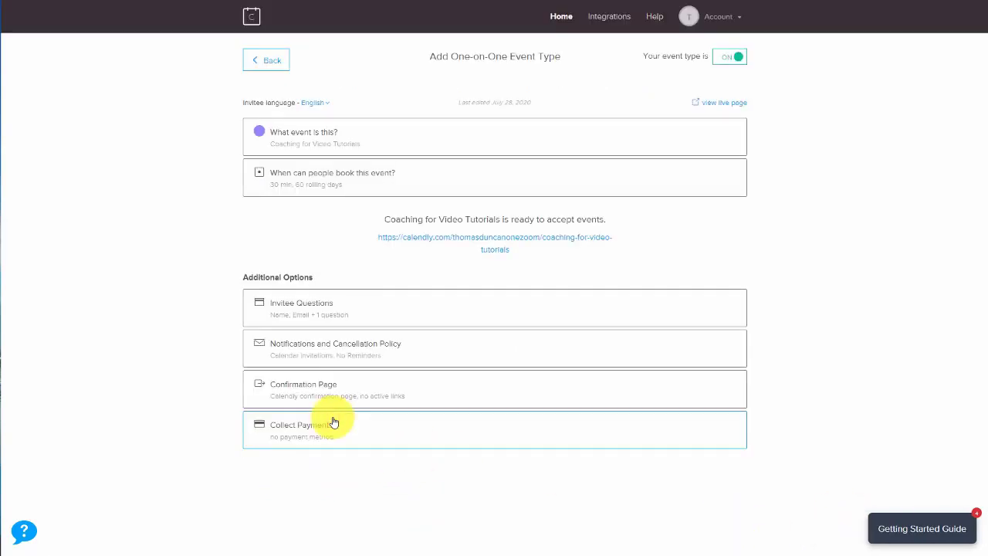
Step: Keep the invitee questions as Name, Email + 1 and save them
{"action": "left_click", "coordinate": [331, 308]}
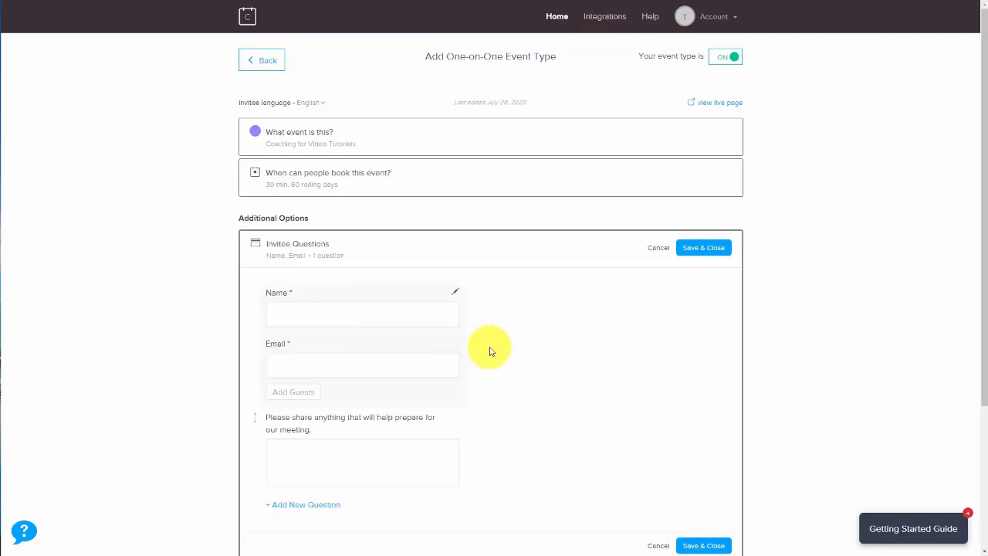
{"action": "scroll", "coordinate": [530, 379], "scroll_direction": "down", "scroll_amount": 2}
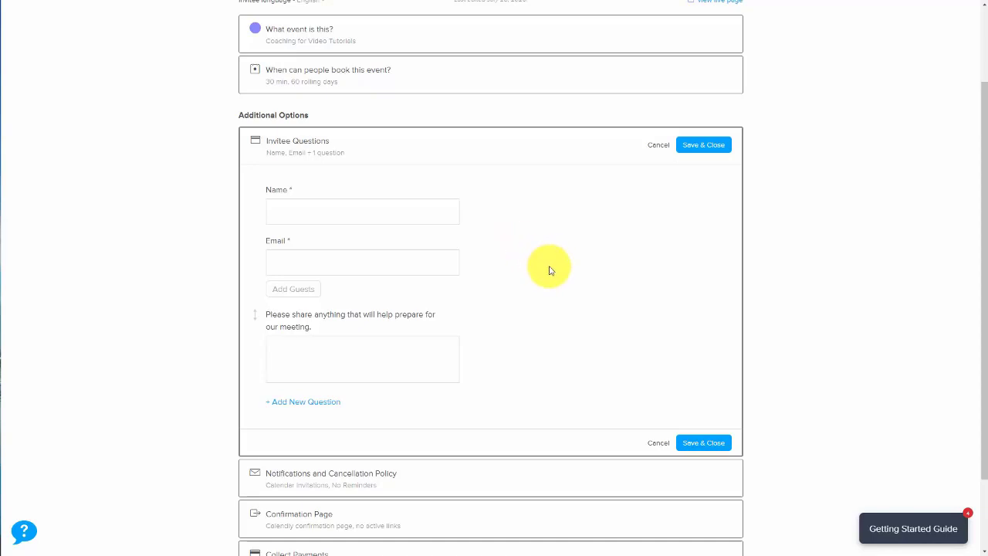
{"action": "left_click", "coordinate": [691, 146]}
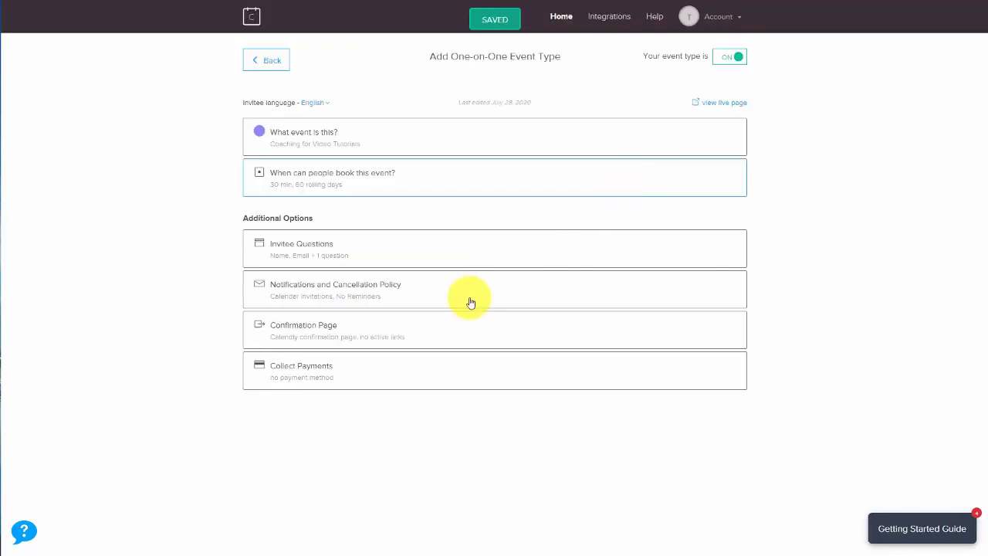
Step: Try turning on invitee email reminders under Notifications and Cancellation Policy, which needs a premium upgrade
{"action": "left_click", "coordinate": [411, 293]}
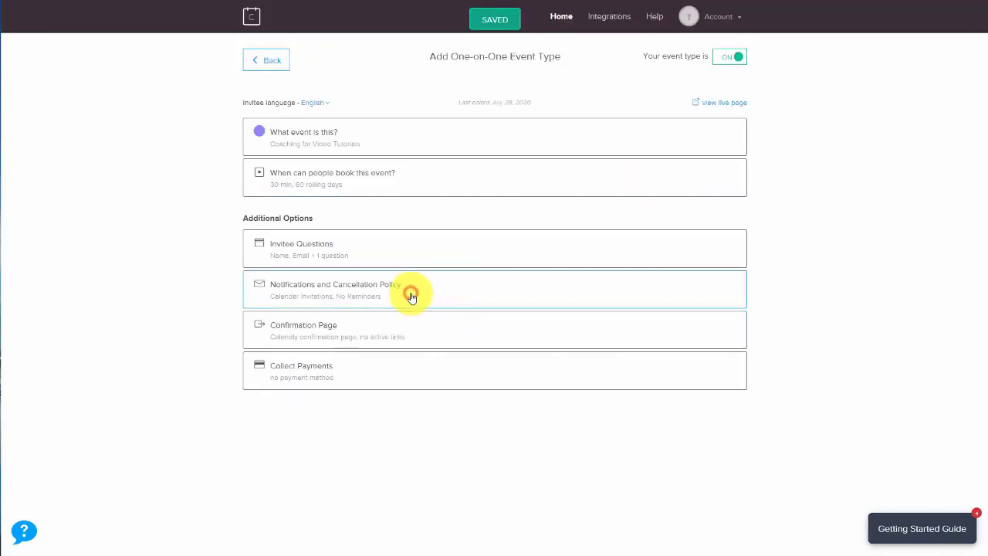
{"action": "scroll", "coordinate": [435, 298], "scroll_direction": "down", "scroll_amount": 3}
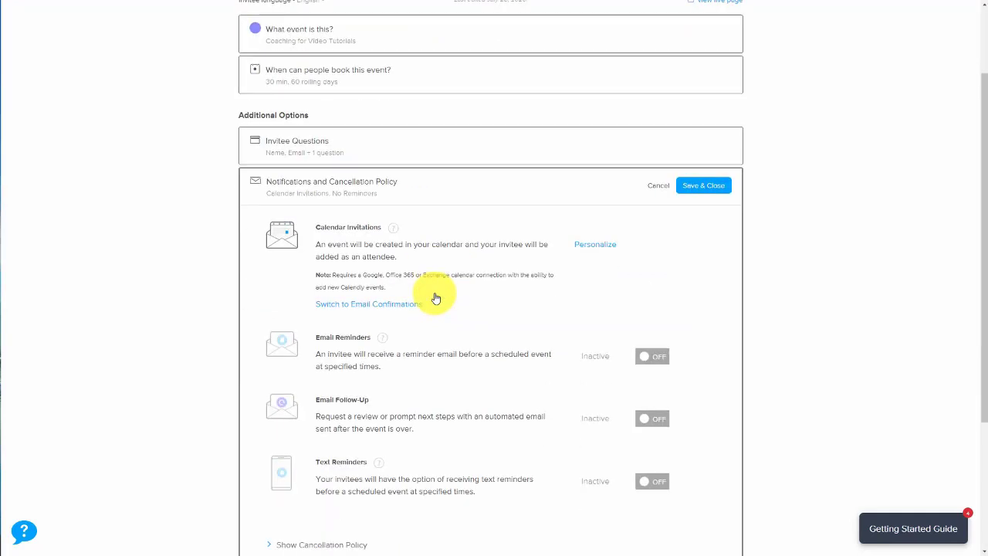
{"action": "scroll", "coordinate": [436, 298], "scroll_direction": "down", "scroll_amount": 2}
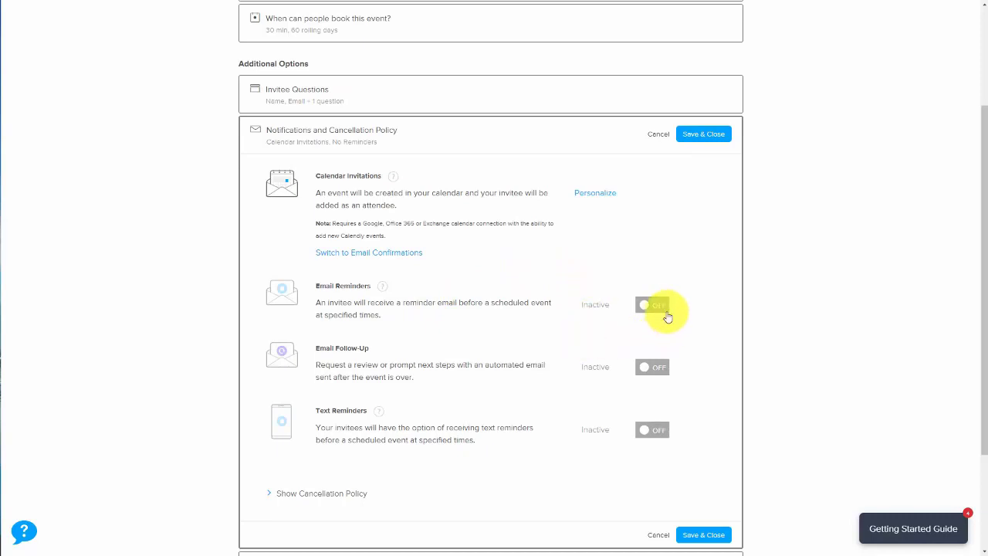
{"action": "left_click", "coordinate": [660, 307]}
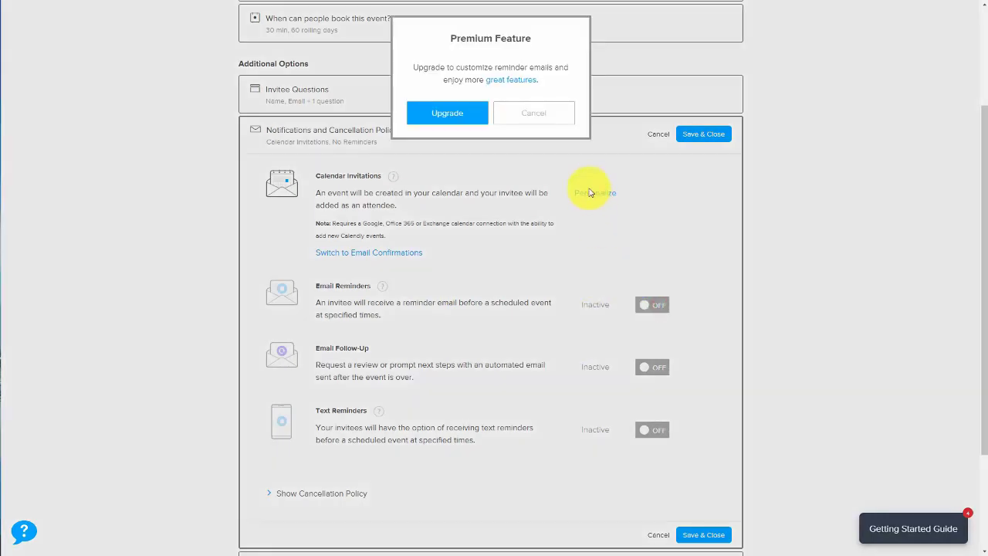
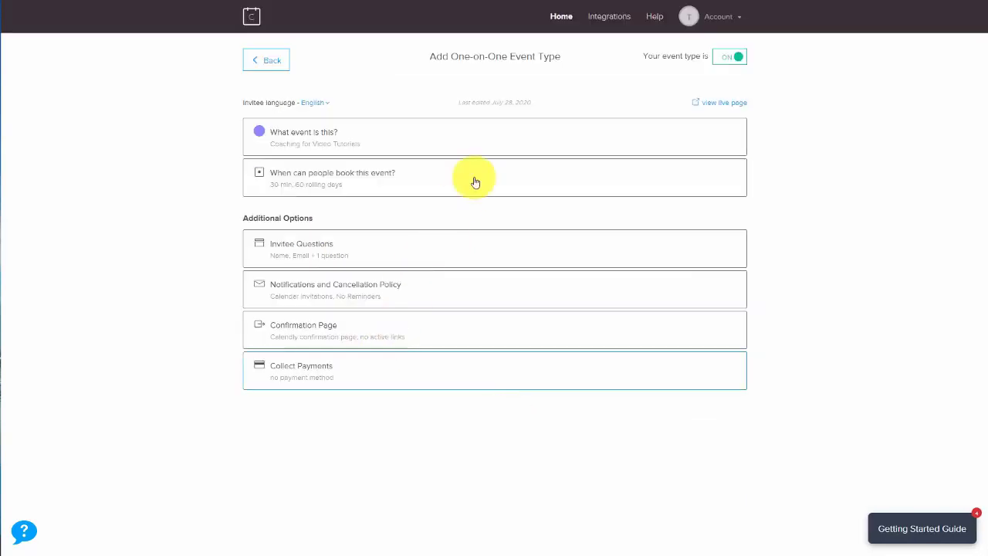
Step: View the event's live booking page, then copy the calendly.com booking page link
{"action": "left_click", "coordinate": [726, 104]}
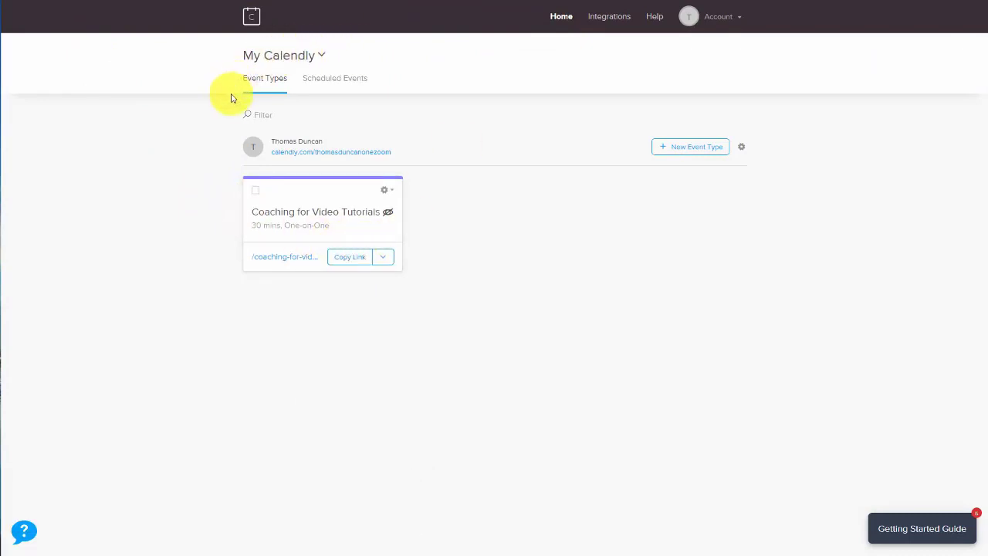
{"action": "right_click", "coordinate": [328, 155]}
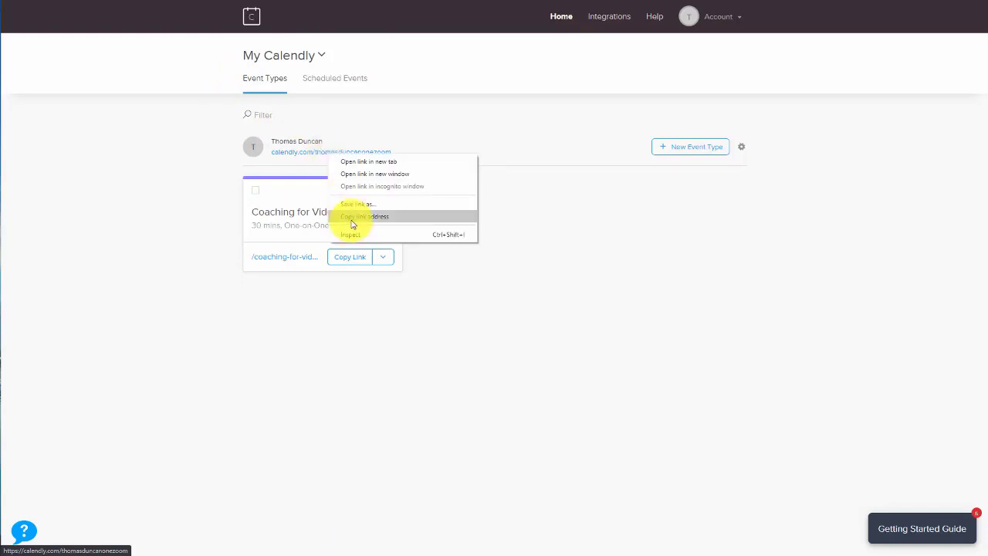
{"action": "left_click", "coordinate": [351, 218]}
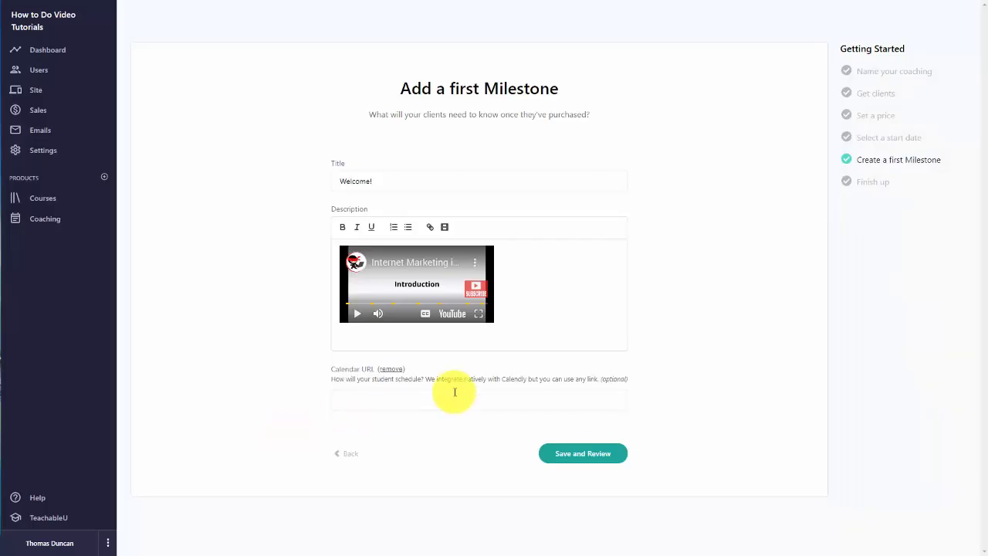
Step: Paste the Calendly booking link as the milestone's Calendar URL and save to finish the coaching setup
{"action": "left_click", "coordinate": [412, 394]}
{"action": "key", "text": "ctrl+v"}
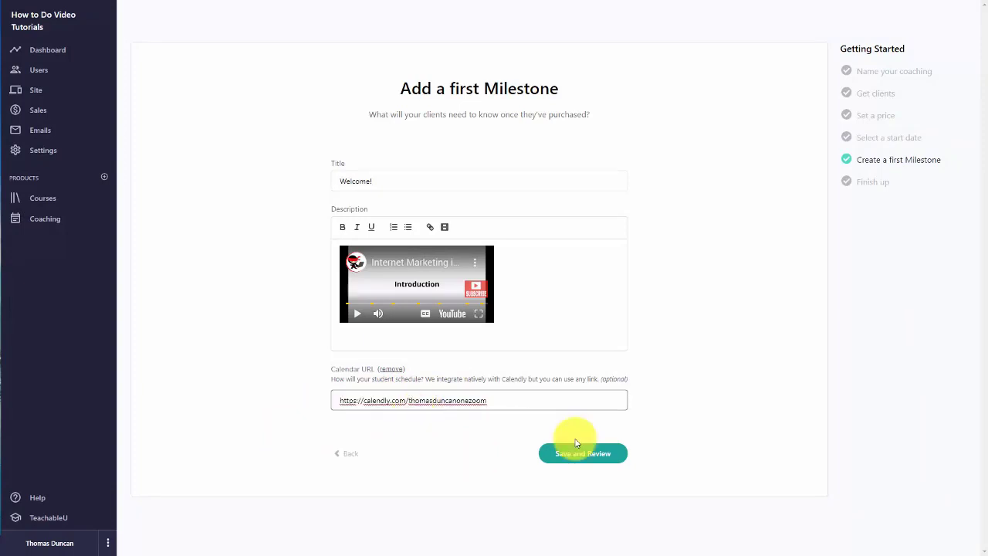
{"action": "left_click", "coordinate": [562, 457]}
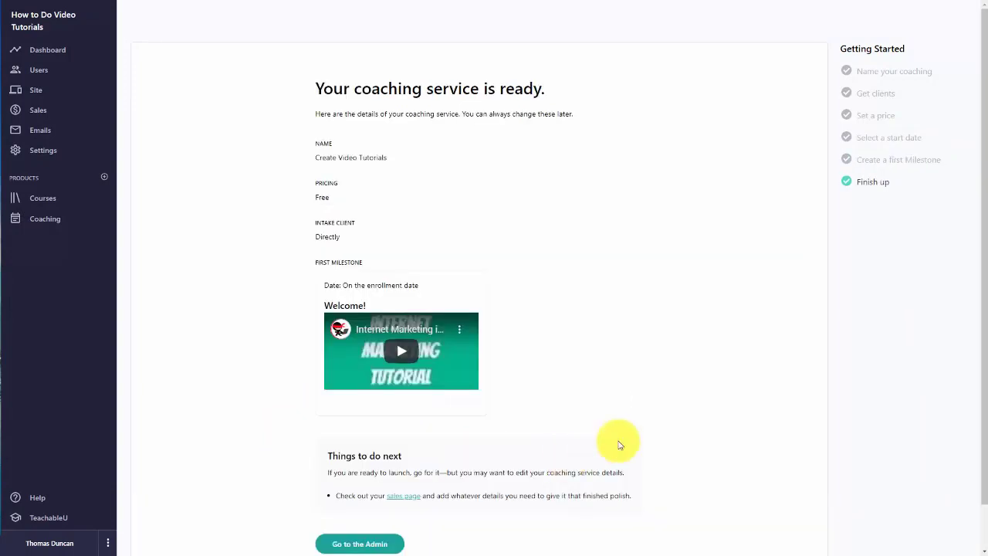
{"action": "scroll", "coordinate": [591, 434], "scroll_direction": "down", "scroll_amount": 1}
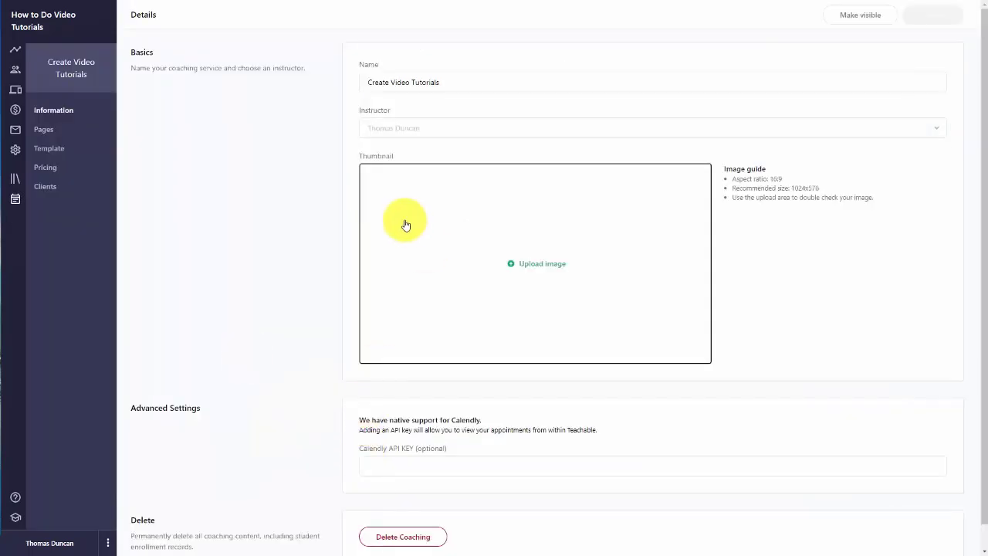
Step: Assign the instructor and upload a two-book-cover thumbnail for the Create Video Tutorials coaching
{"action": "left_click", "coordinate": [419, 136]}
{"action": "left_click", "coordinate": [407, 155]}
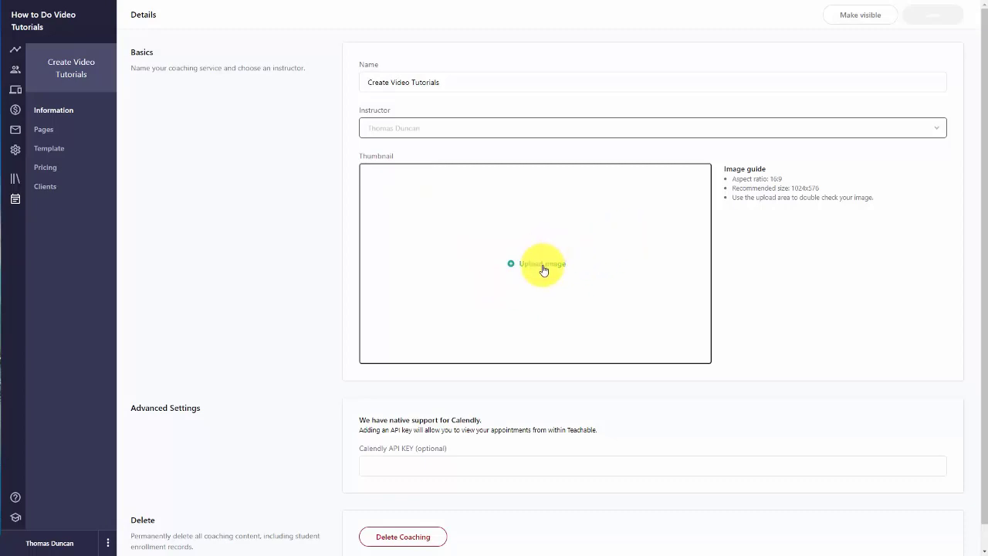
{"action": "left_click", "coordinate": [481, 322]}
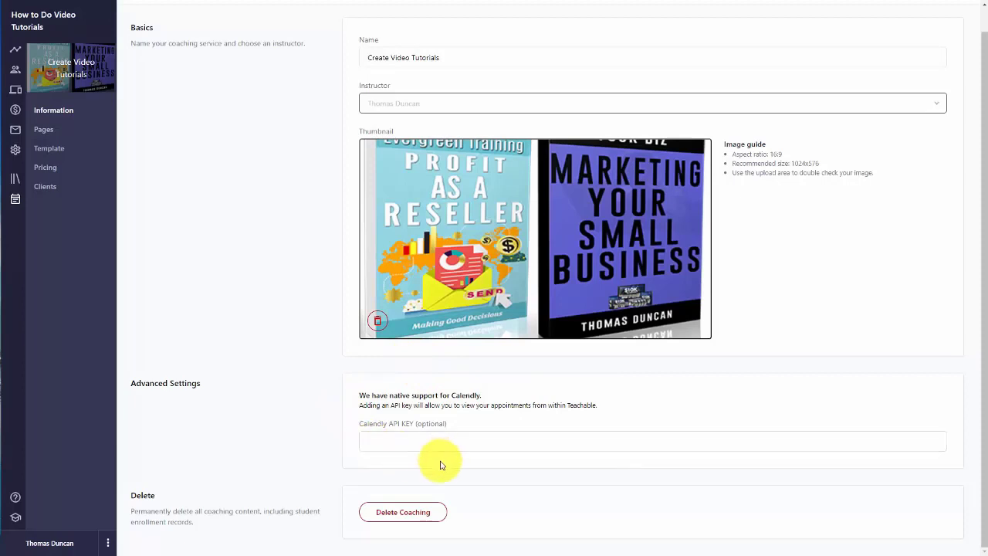
{"action": "left_click", "coordinate": [417, 444]}
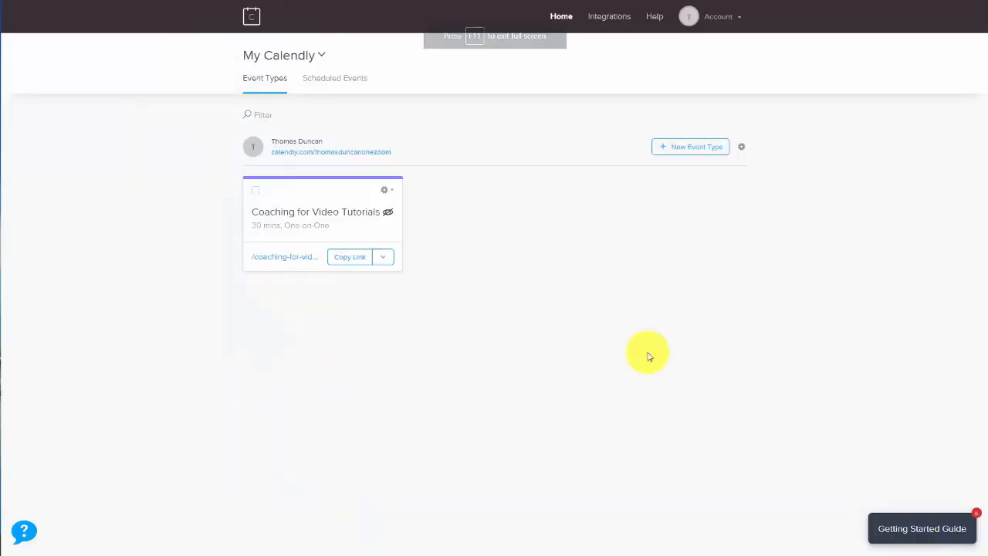
Step: Copy the account's API key from Calendly's Integrations page
{"action": "left_click", "coordinate": [443, 296]}
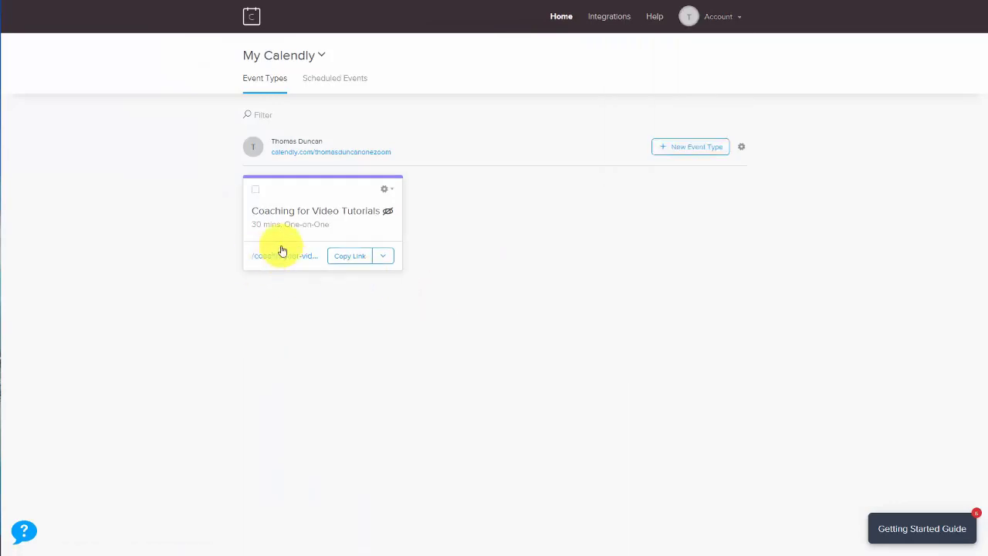
{"action": "left_click", "coordinate": [609, 17]}
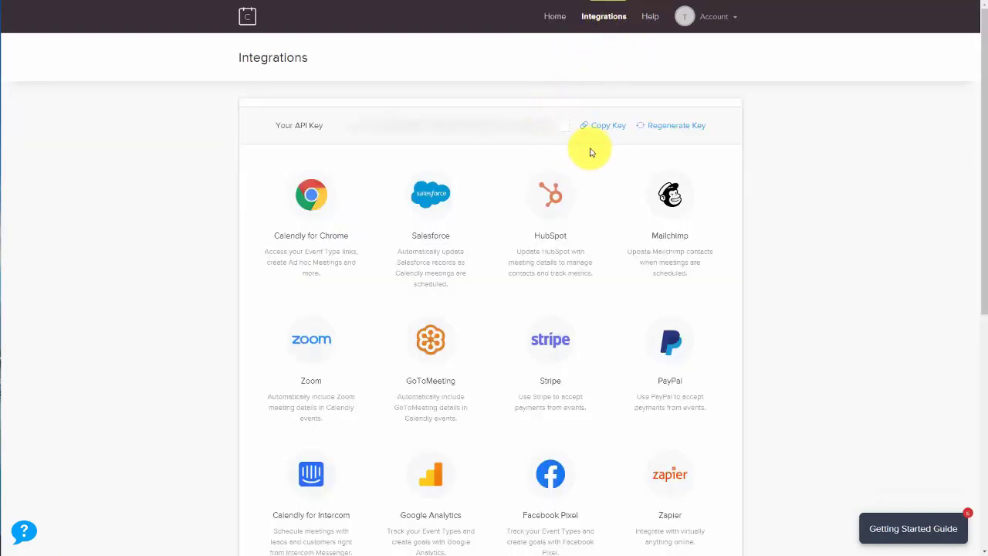
{"action": "left_click", "coordinate": [602, 127]}
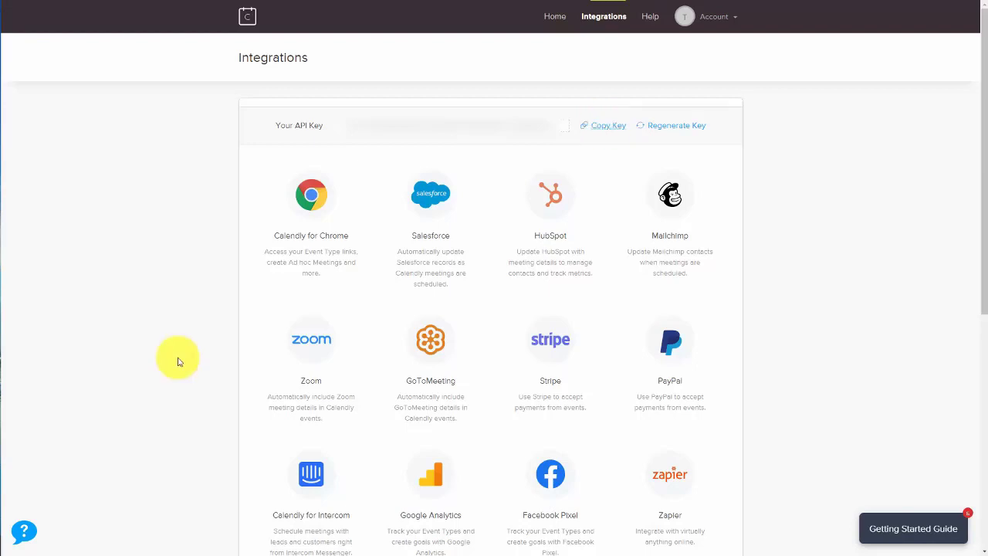
{"action": "key", "text": "ctrl+Tab"}
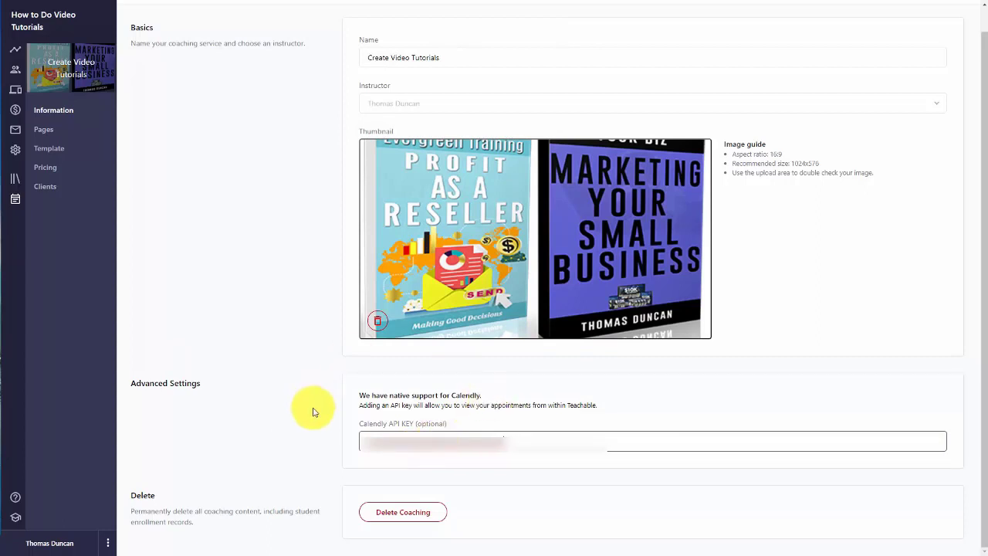
Step: Save the Calendly API key in the coaching details and go to the Coaching Pages list
{"action": "scroll", "coordinate": [324, 405], "scroll_direction": "up", "scroll_amount": 1}
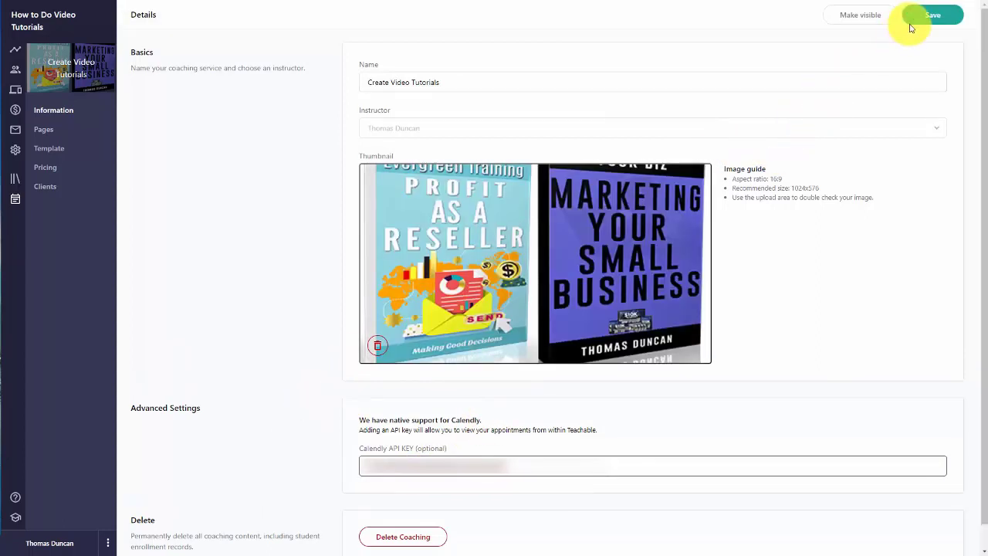
{"action": "left_click", "coordinate": [928, 18]}
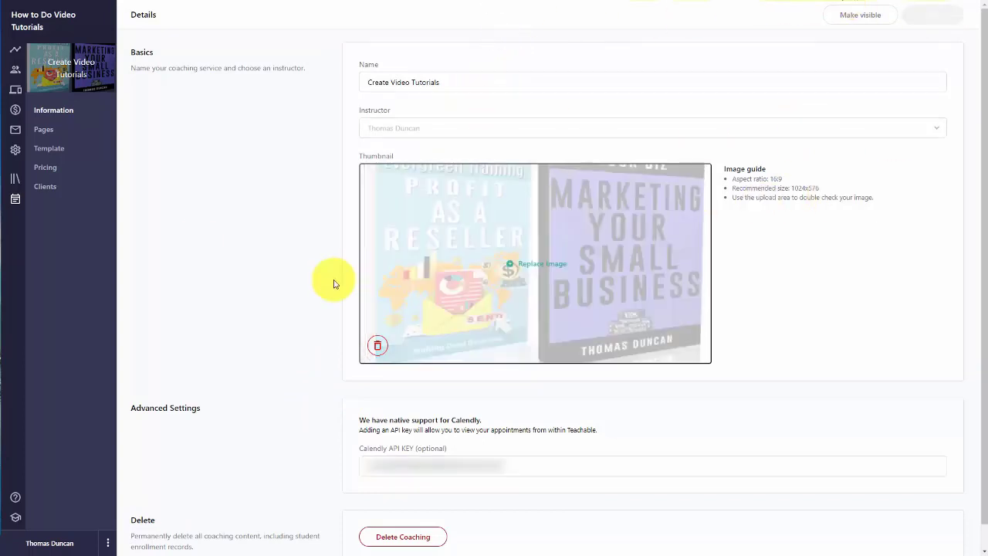
{"action": "left_click", "coordinate": [45, 131]}
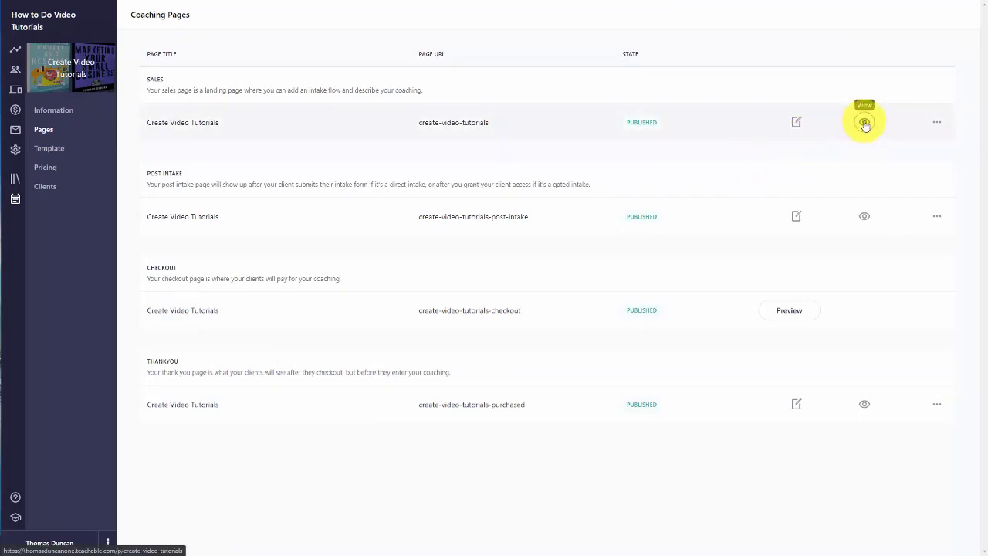
Step: Edit the Sales page and look through its Banner, Text, Image with Text, Pricing and FAQ blocks
{"action": "left_click", "coordinate": [796, 124]}
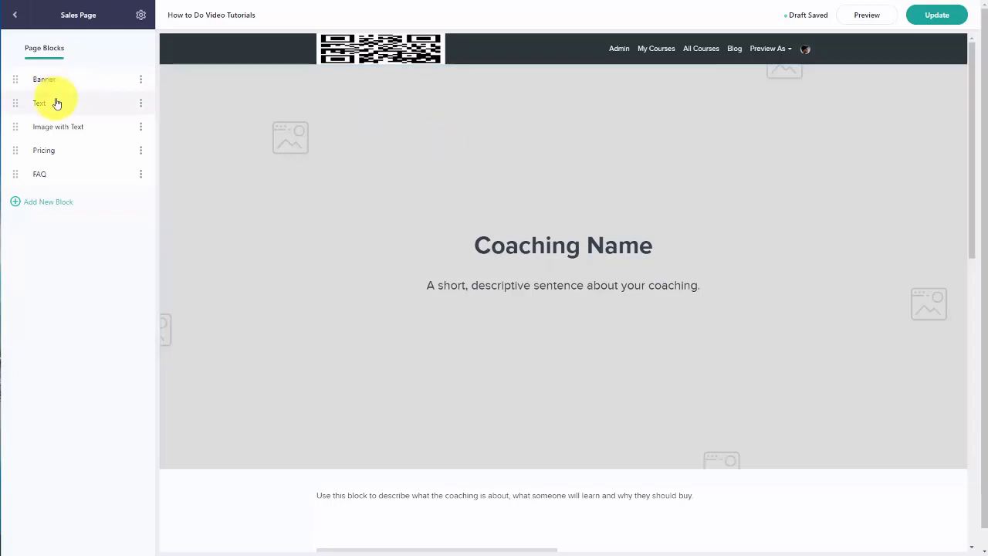
{"action": "scroll", "coordinate": [116, 116], "scroll_direction": "down", "scroll_amount": 1}
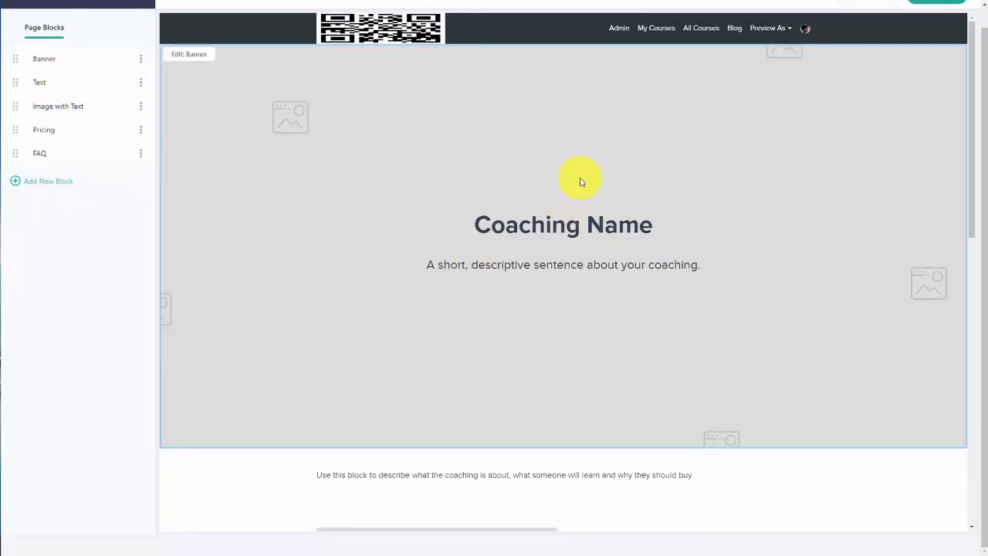
{"action": "scroll", "coordinate": [573, 182], "scroll_direction": "down", "scroll_amount": 8}
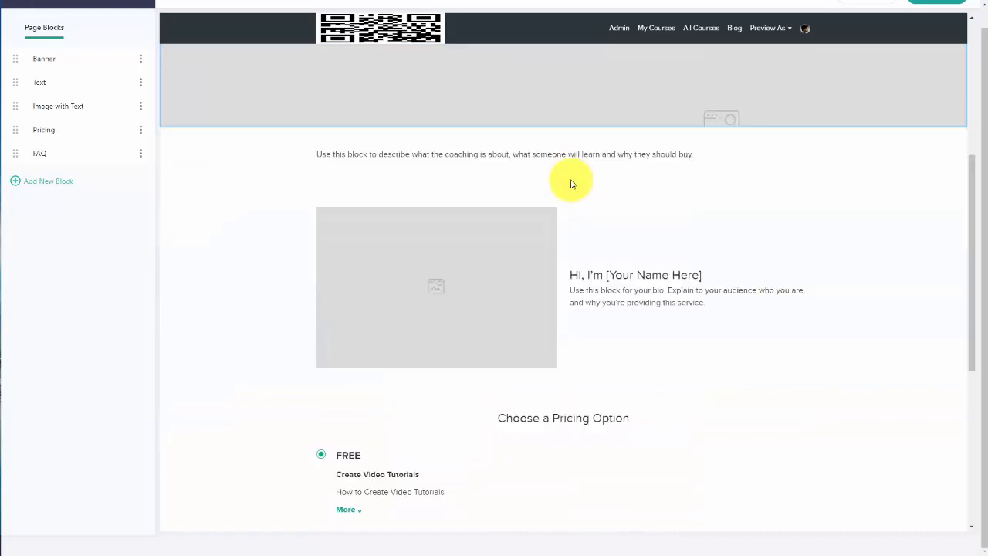
{"action": "scroll", "coordinate": [571, 184], "scroll_direction": "down", "scroll_amount": 1}
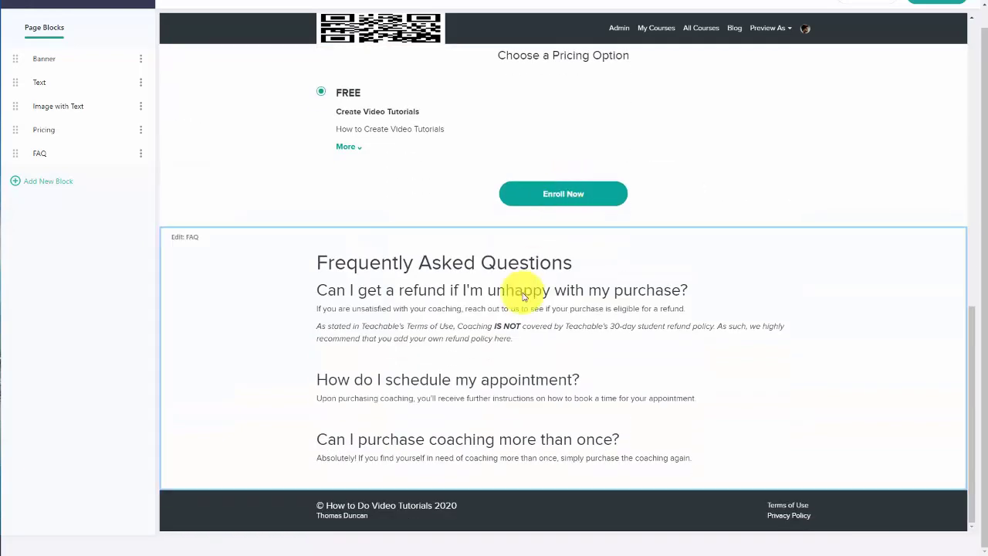
{"action": "scroll", "coordinate": [523, 295], "scroll_direction": "up", "scroll_amount": 7}
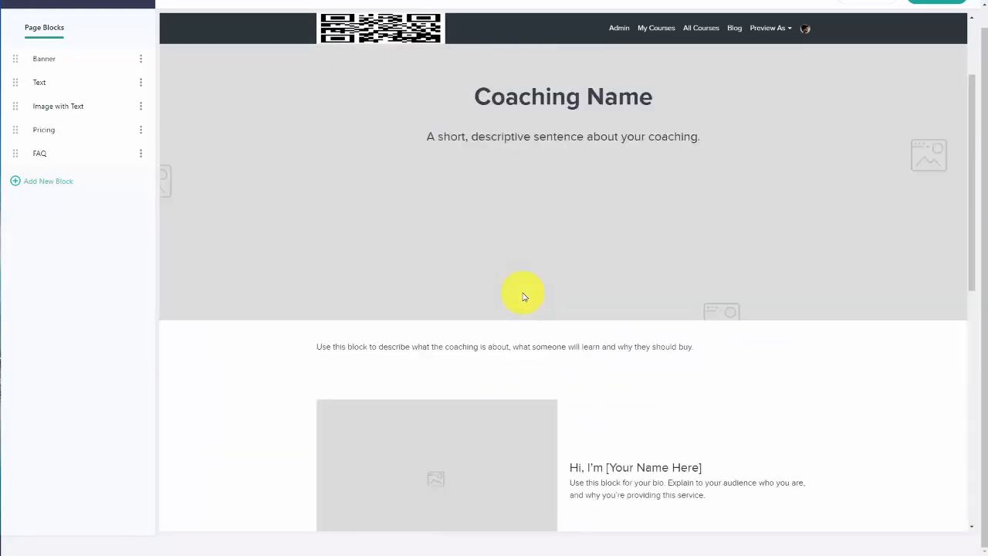
{"action": "scroll", "coordinate": [576, 242], "scroll_direction": "up", "scroll_amount": 1}
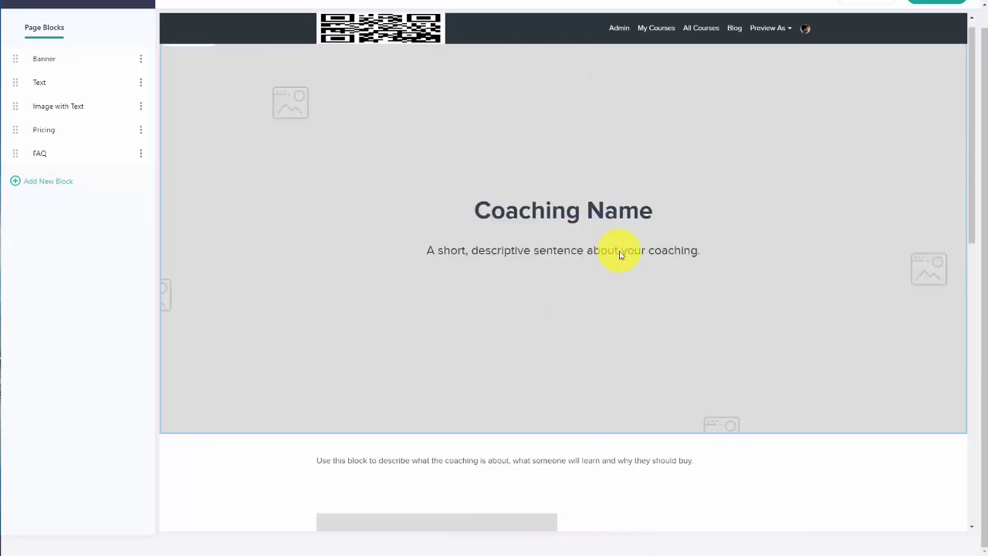
{"action": "scroll", "coordinate": [621, 255], "scroll_direction": "down", "scroll_amount": 7}
{"action": "scroll", "coordinate": [621, 255], "scroll_direction": "up", "scroll_amount": 3}
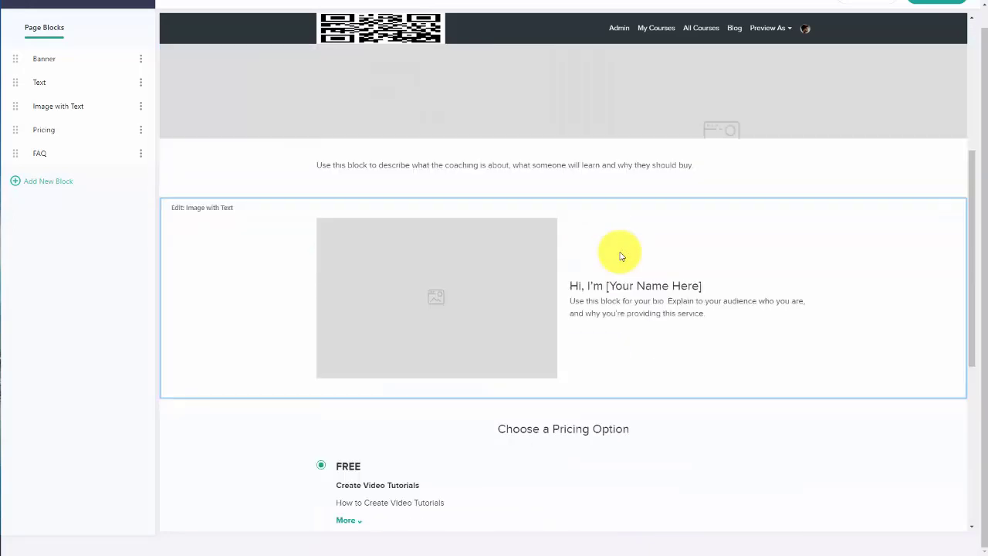
{"action": "scroll", "coordinate": [622, 255], "scroll_direction": "up", "scroll_amount": 3}
{"action": "scroll", "coordinate": [621, 254], "scroll_direction": "down", "scroll_amount": 3}
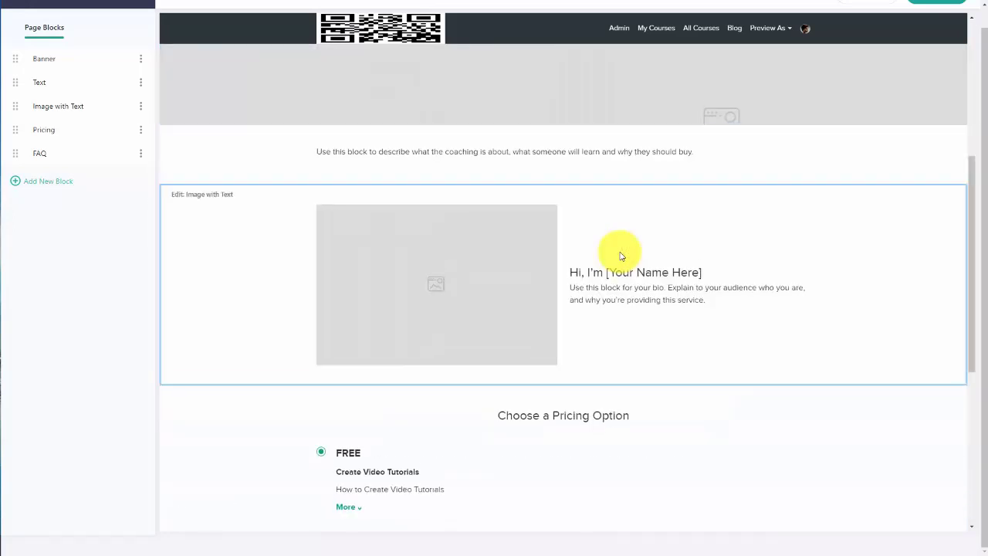
{"action": "scroll", "coordinate": [621, 255], "scroll_direction": "down", "scroll_amount": 2}
{"action": "scroll", "coordinate": [621, 257], "scroll_direction": "up", "scroll_amount": 5}
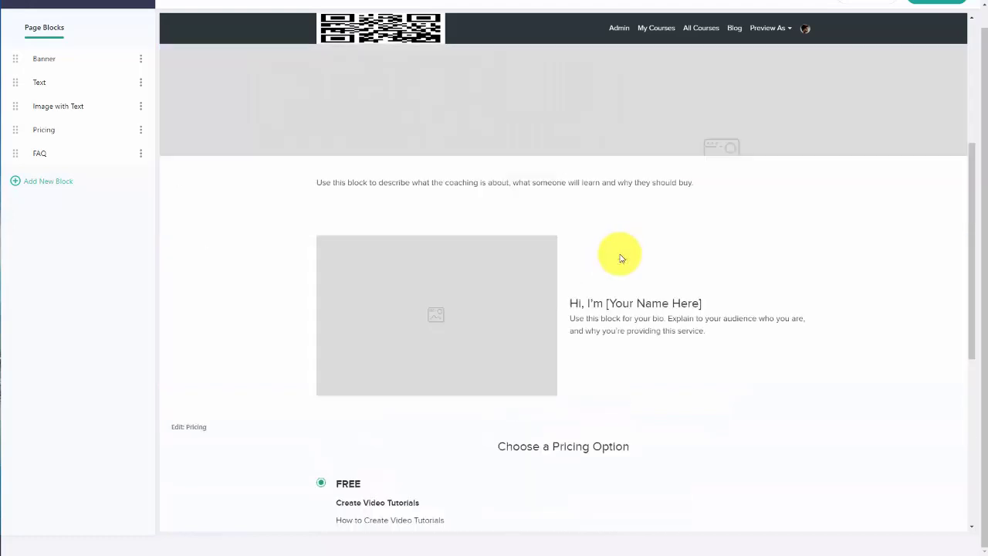
{"action": "scroll", "coordinate": [621, 257], "scroll_direction": "up", "scroll_amount": 1}
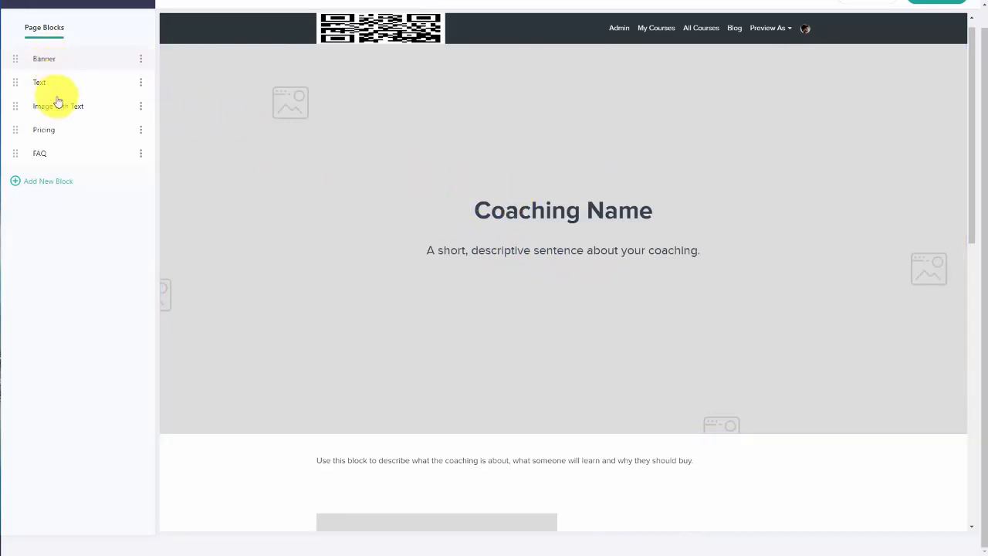
Step: Review the Banner block's content and design settings
{"action": "left_click", "coordinate": [456, 175]}
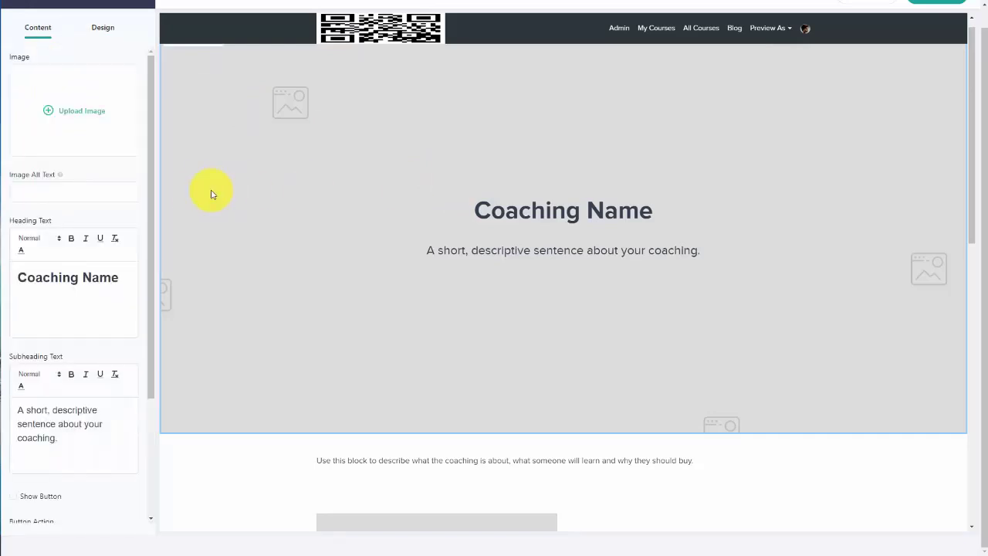
{"action": "scroll", "coordinate": [99, 198], "scroll_direction": "down", "scroll_amount": 3}
{"action": "scroll", "coordinate": [84, 131], "scroll_direction": "up", "scroll_amount": 2}
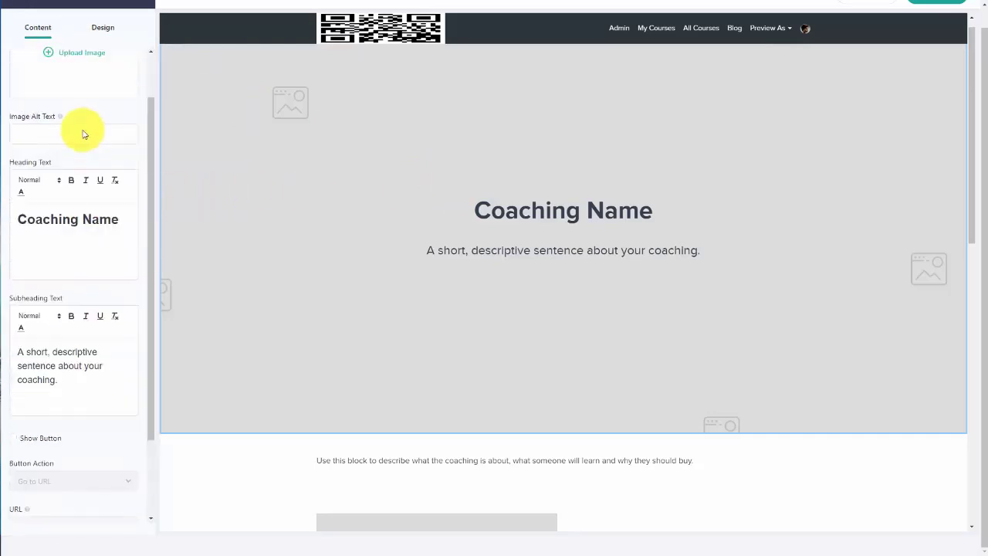
{"action": "scroll", "coordinate": [86, 233], "scroll_direction": "down", "scroll_amount": 2}
{"action": "scroll", "coordinate": [89, 212], "scroll_direction": "up", "scroll_amount": 3}
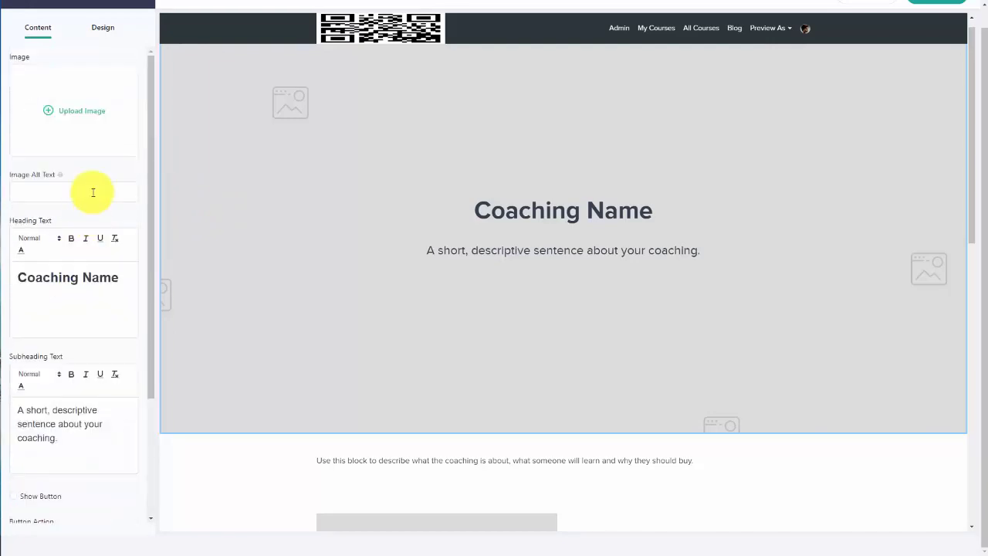
{"action": "left_click", "coordinate": [100, 31]}
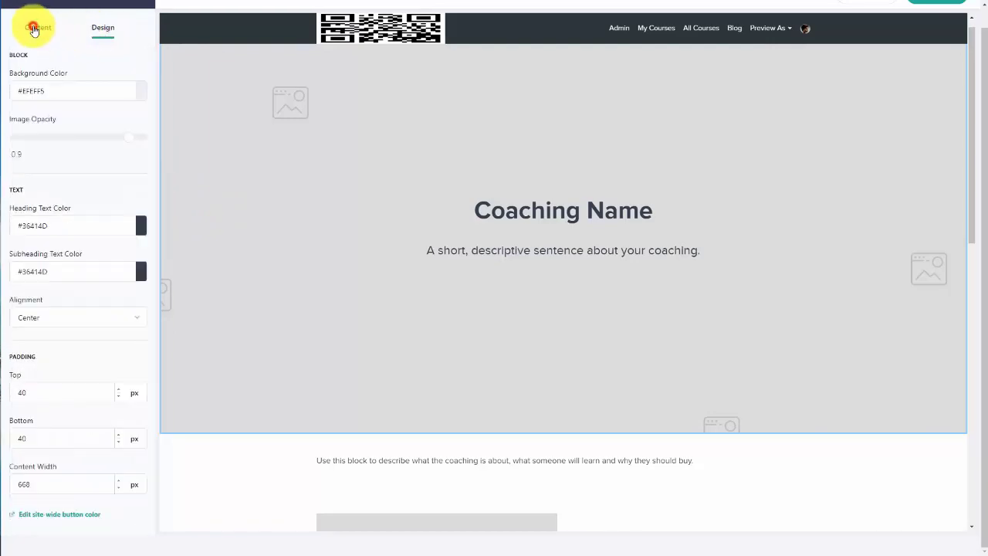
{"action": "left_click", "coordinate": [36, 25]}
{"action": "scroll", "coordinate": [74, 96], "scroll_direction": "up", "scroll_amount": 1}
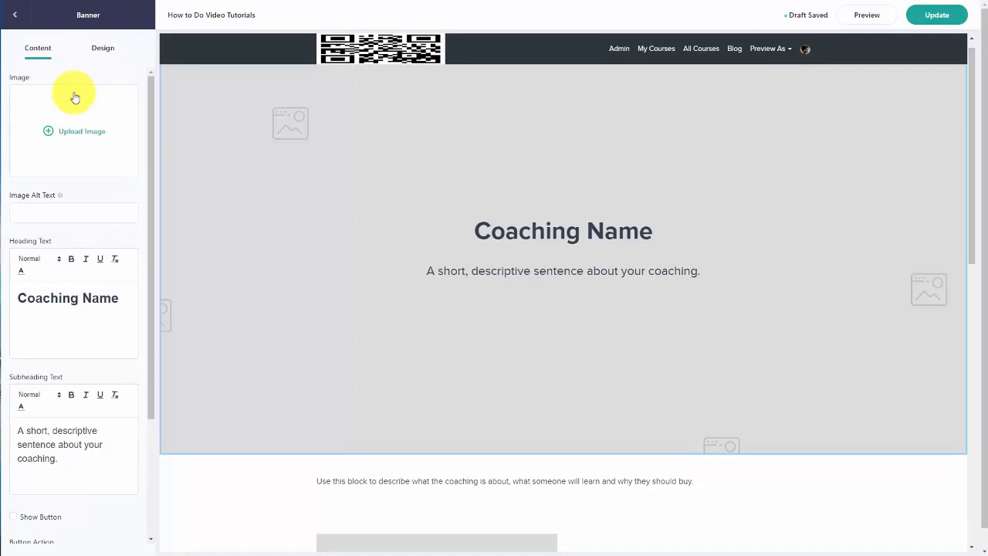
{"action": "left_click", "coordinate": [13, 17]}
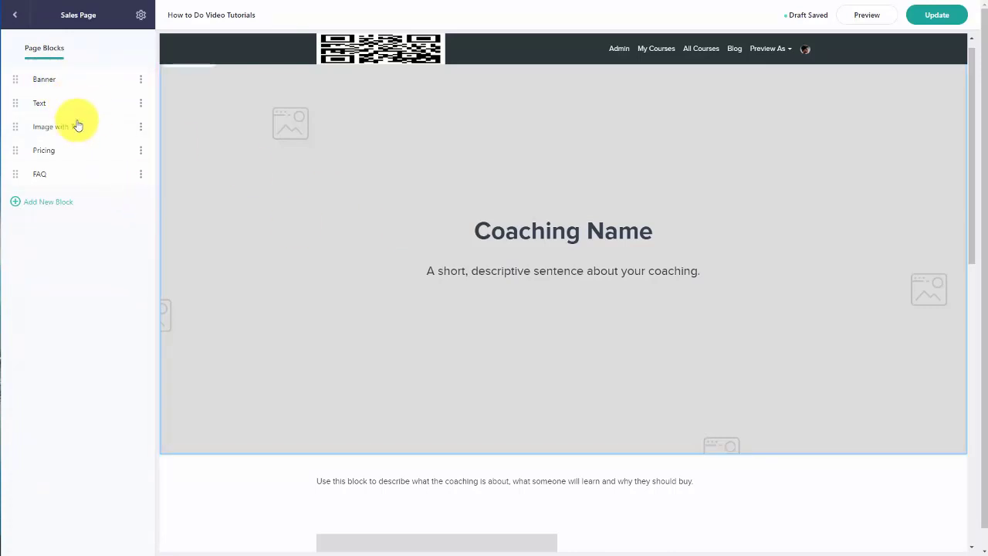
Step: Review the Text and Image with Text blocks, then bring up the Pricing block settings
{"action": "scroll", "coordinate": [414, 166], "scroll_direction": "down", "scroll_amount": 5}
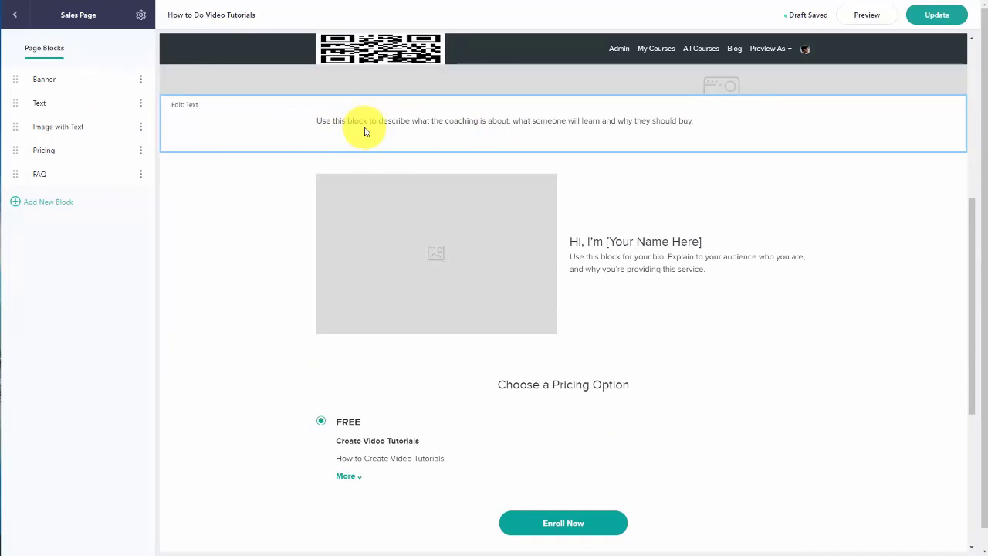
{"action": "left_click", "coordinate": [365, 129]}
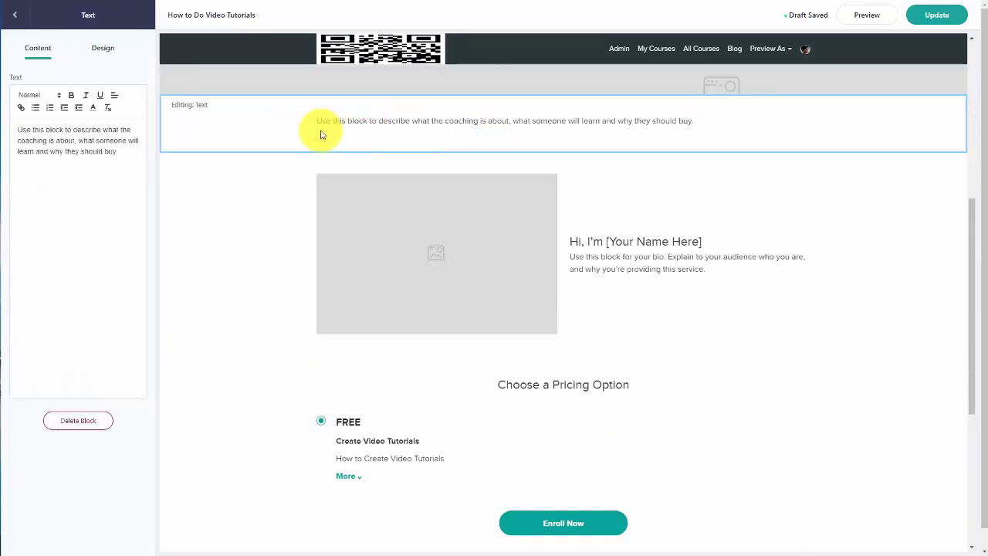
{"action": "left_click", "coordinate": [13, 15]}
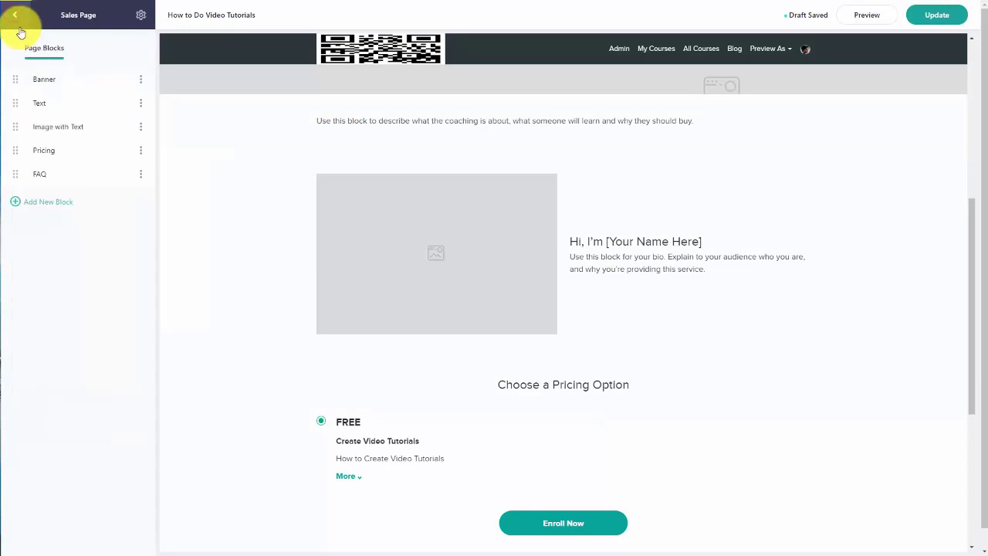
{"action": "left_click", "coordinate": [48, 131]}
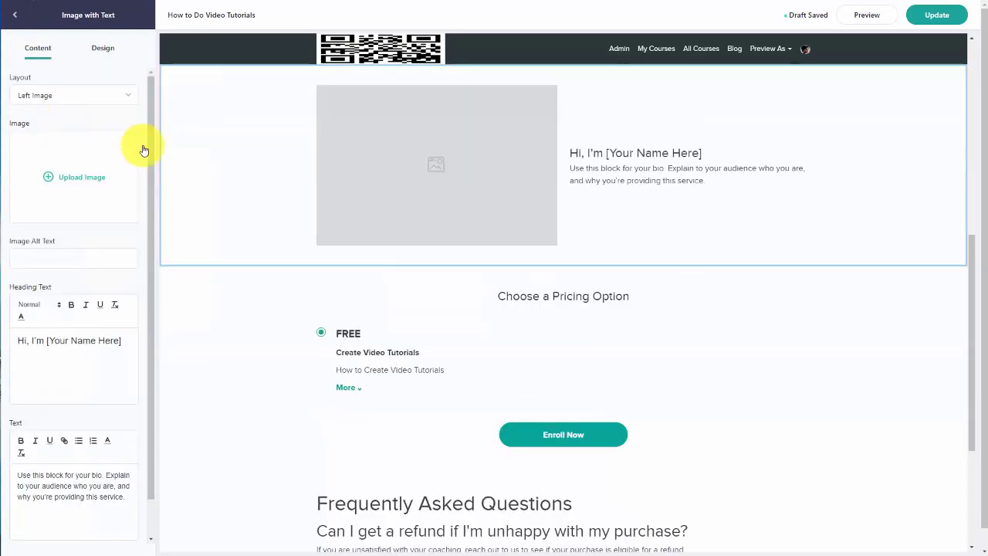
{"action": "left_click", "coordinate": [17, 17]}
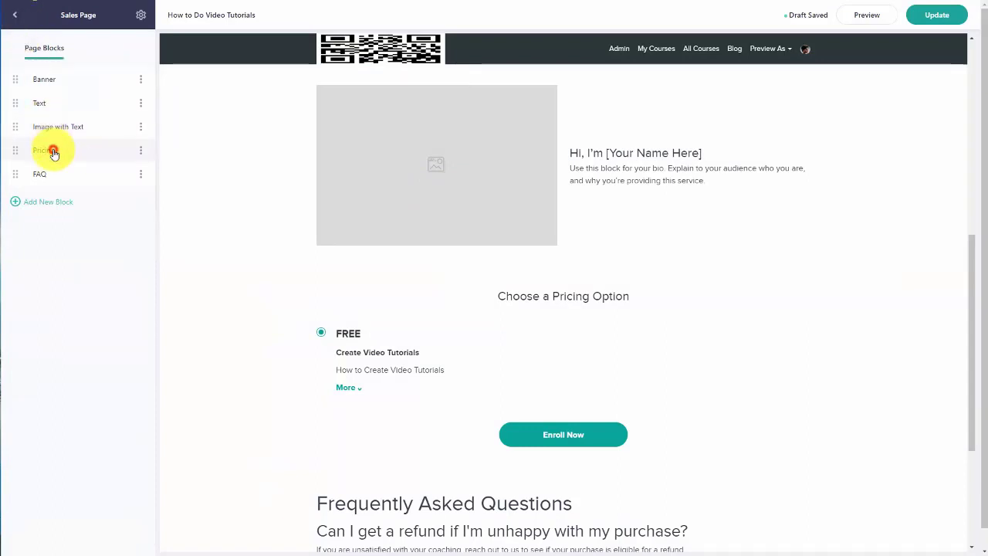
{"action": "left_click", "coordinate": [46, 150]}
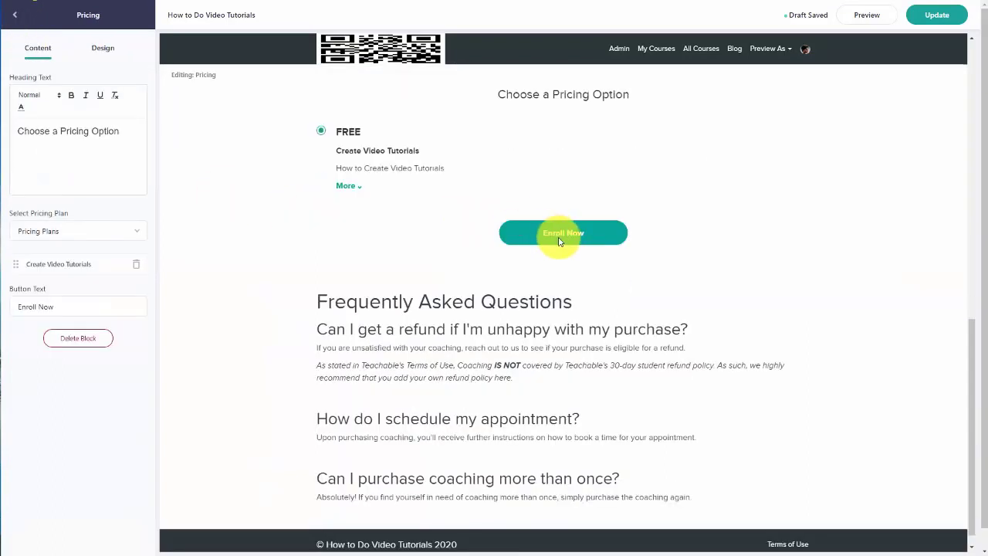
Step: Delete the FAQ block from the coaching sales page
{"action": "left_click", "coordinate": [17, 17]}
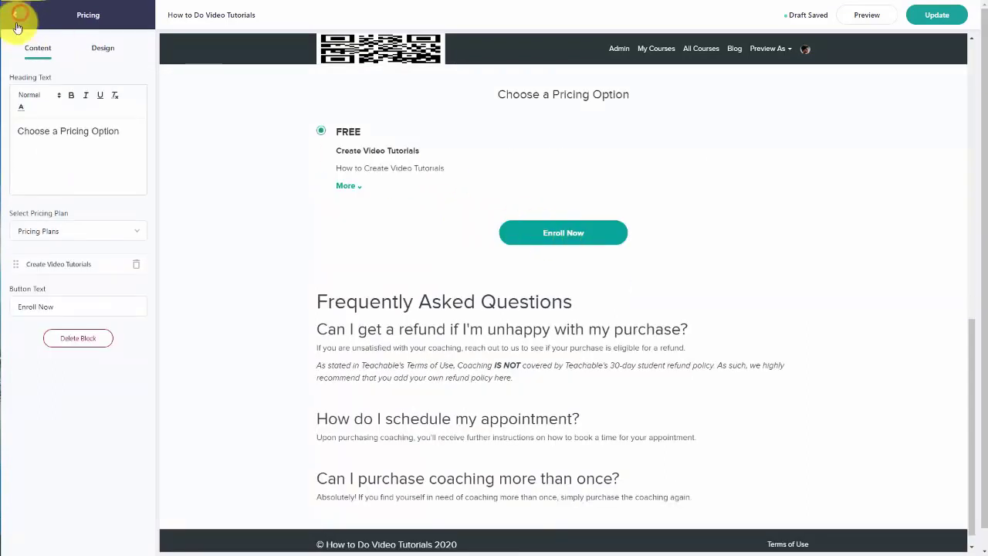
{"action": "left_click", "coordinate": [44, 173]}
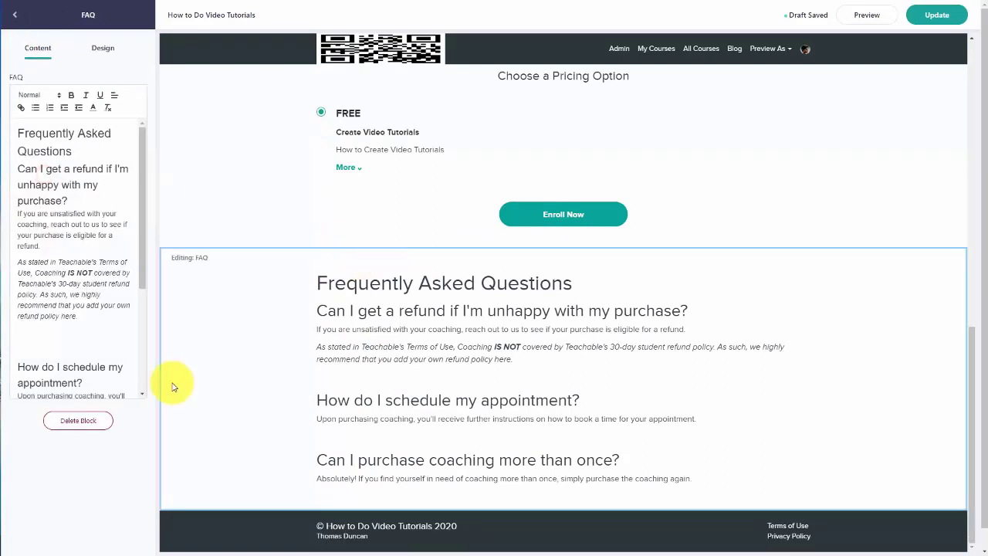
{"action": "left_click", "coordinate": [86, 423]}
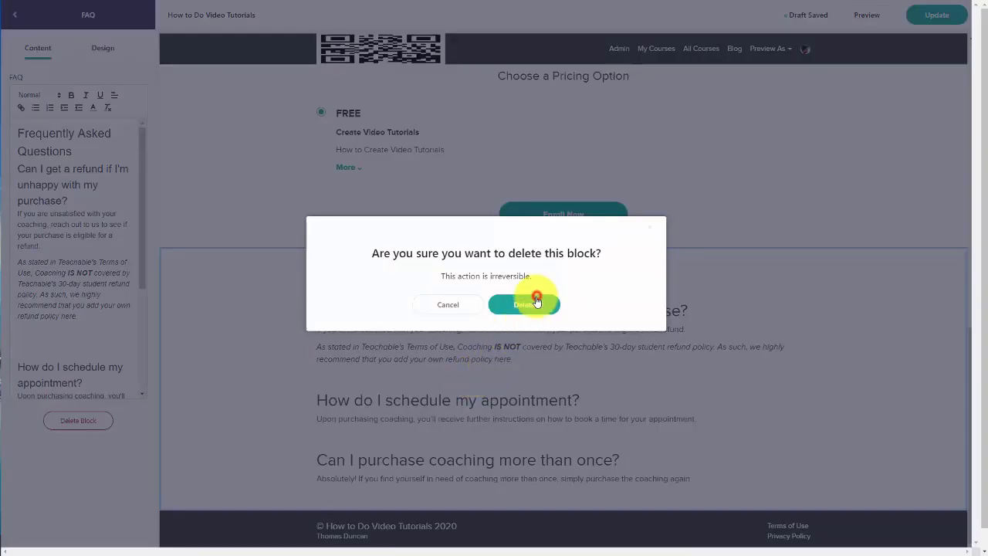
{"action": "left_click", "coordinate": [536, 299]}
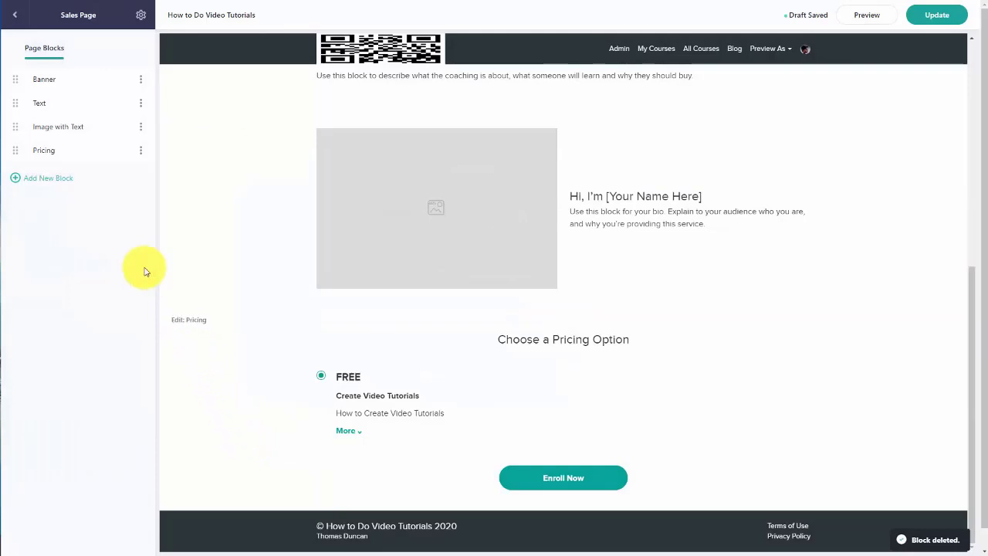
Step: Browse the available block types without adding a new block
{"action": "left_click", "coordinate": [59, 178]}
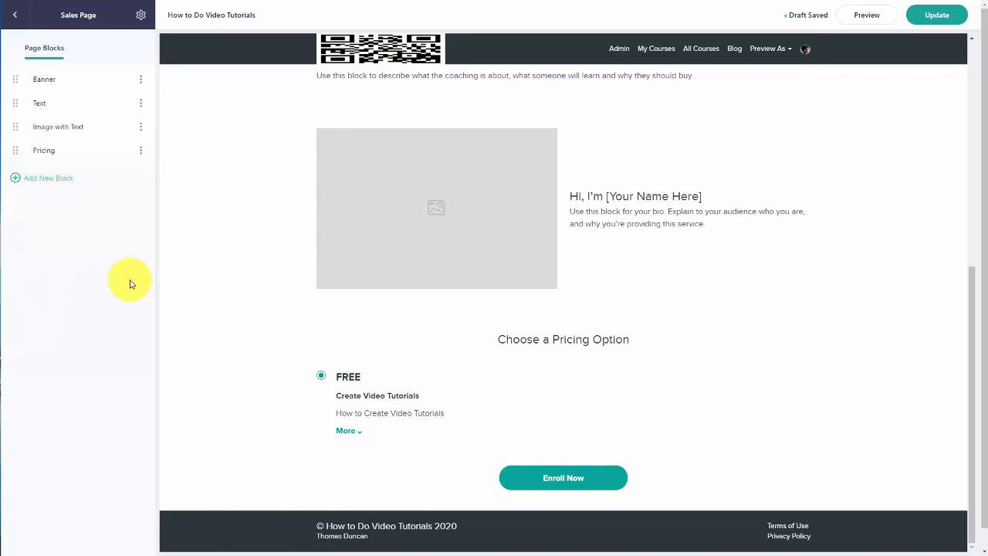
{"action": "left_click", "coordinate": [60, 177]}
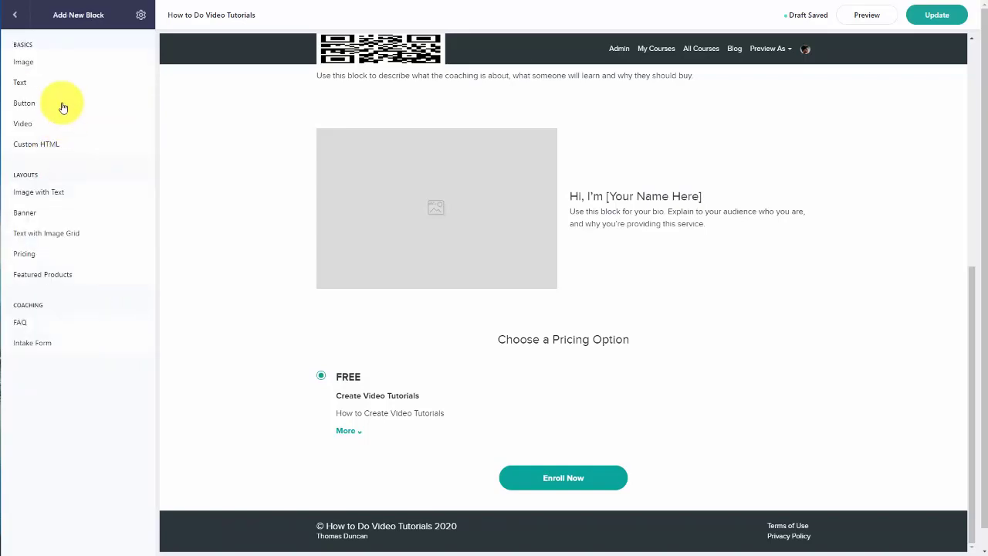
{"action": "scroll", "coordinate": [58, 193], "scroll_direction": "down", "scroll_amount": 1}
{"action": "scroll", "coordinate": [56, 204], "scroll_direction": "up", "scroll_amount": 1}
{"action": "left_click", "coordinate": [12, 22]}
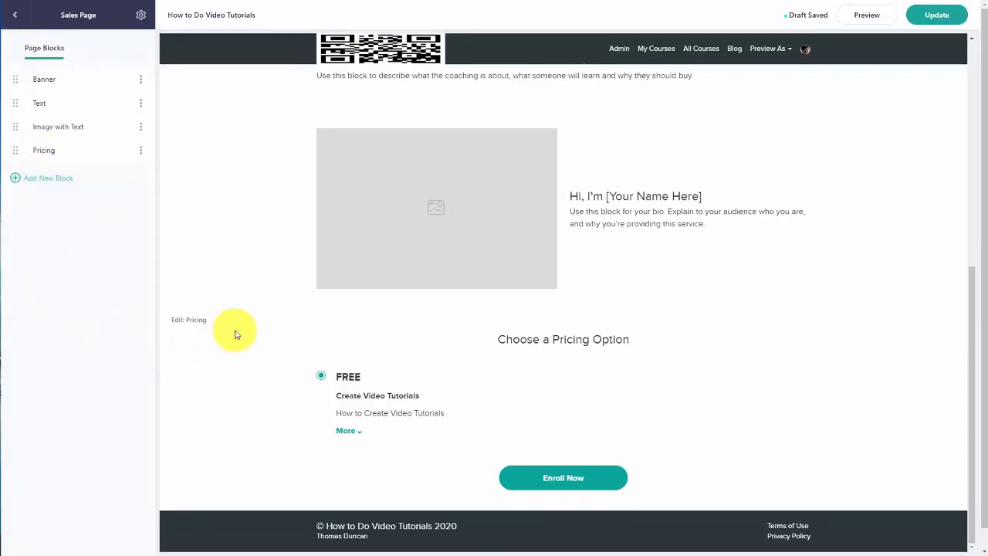
{"action": "scroll", "coordinate": [321, 330], "scroll_direction": "up", "scroll_amount": 2}
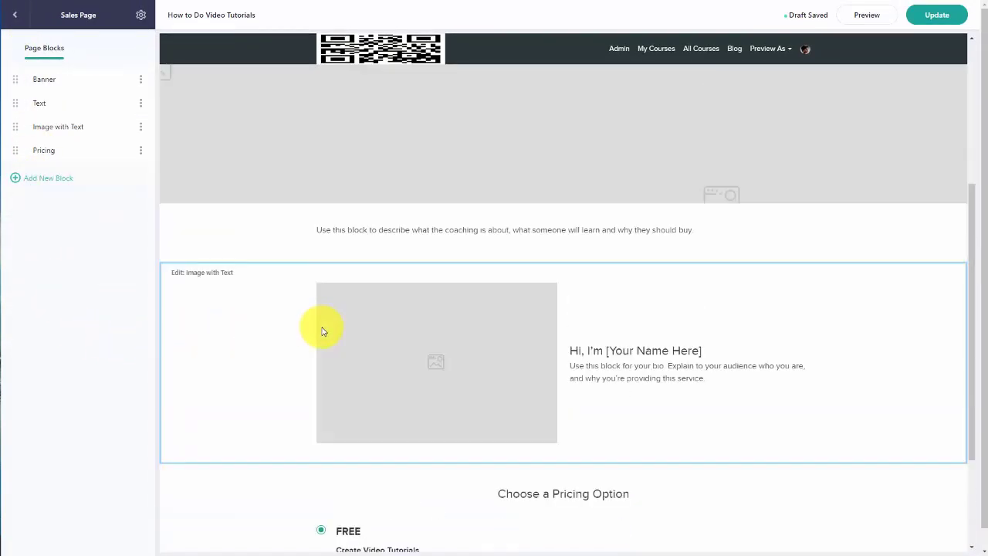
{"action": "scroll", "coordinate": [322, 330], "scroll_direction": "up", "scroll_amount": 2}
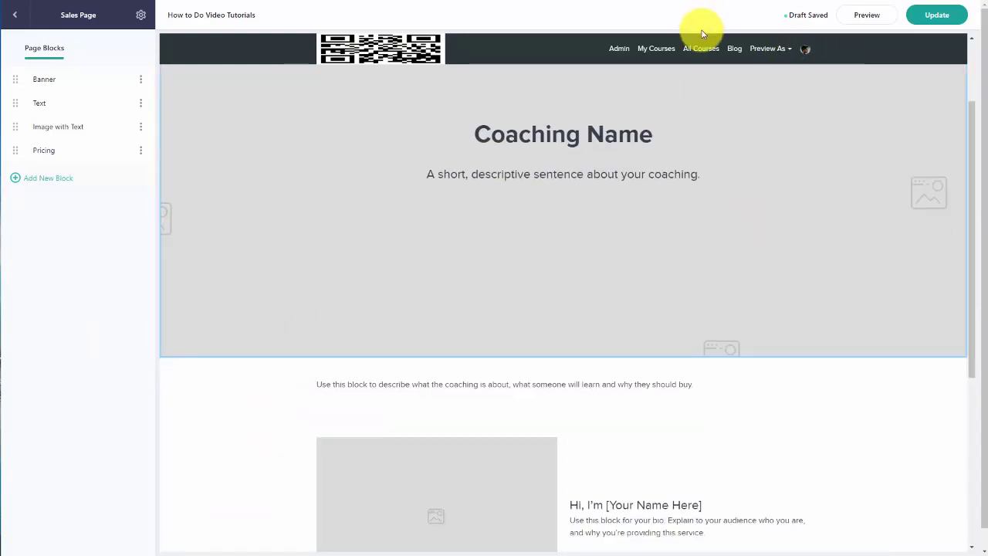
Step: Preview the coaching sales page, check the Preview As options, and return to the coaching admin
{"action": "left_click", "coordinate": [861, 19]}
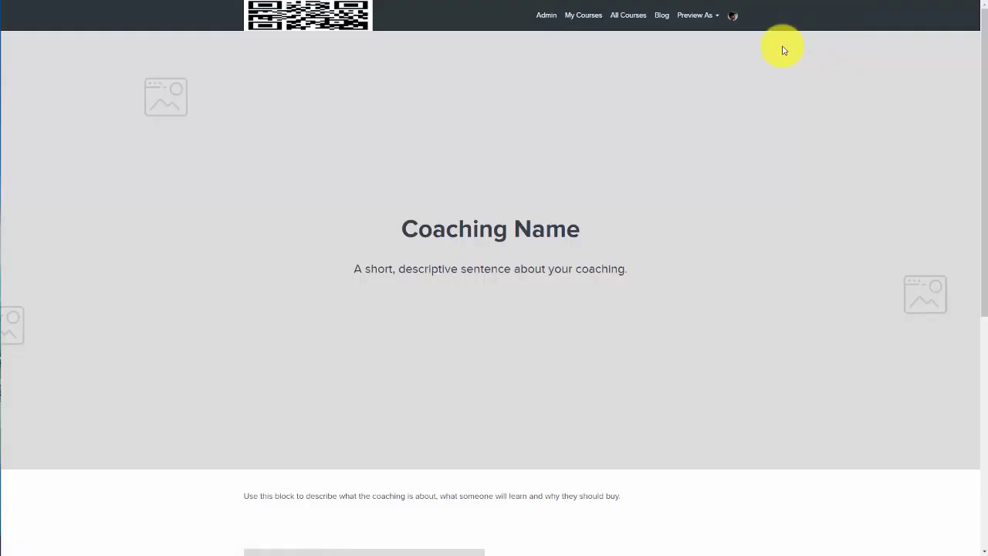
{"action": "left_click", "coordinate": [706, 18]}
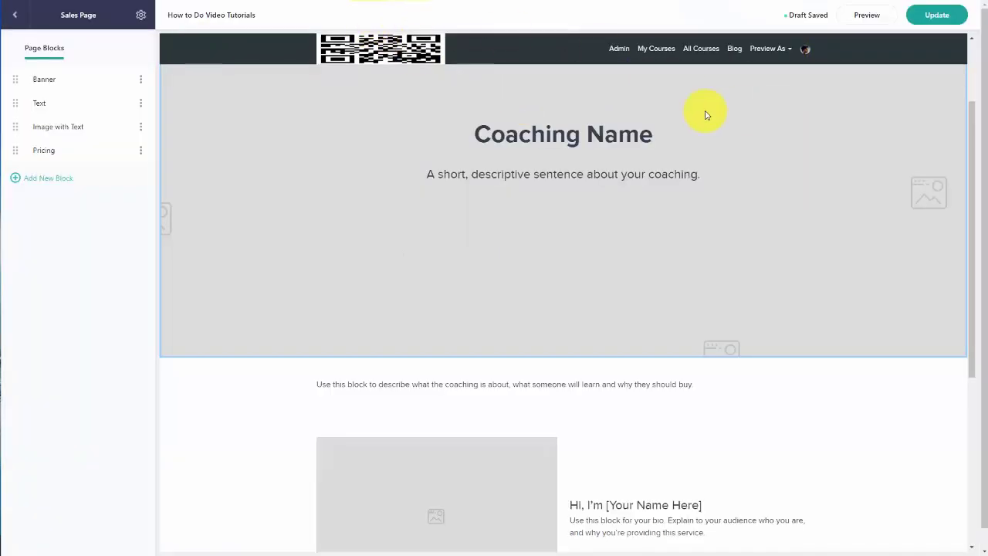
{"action": "left_click", "coordinate": [26, 17]}
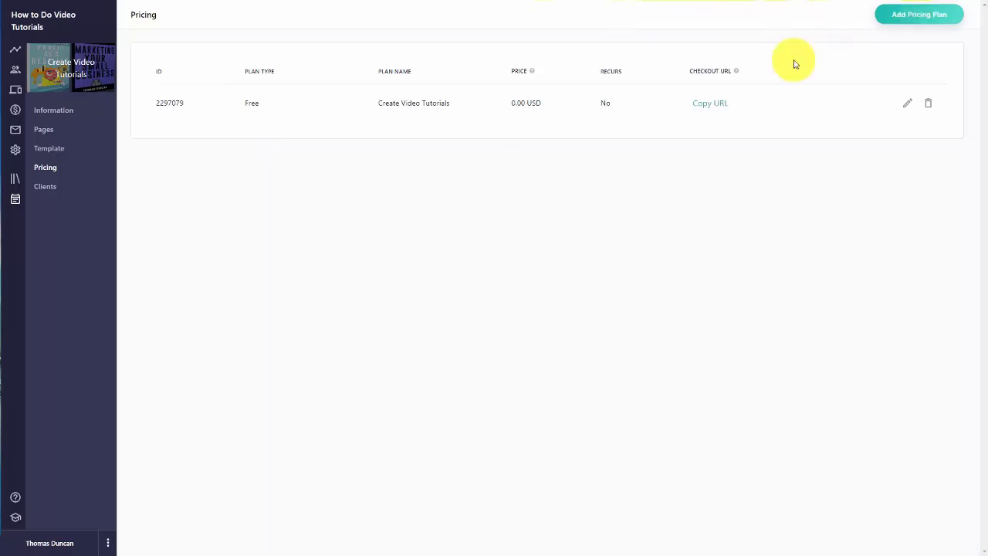
Step: Copy the coaching Sales page's URL link from the Pages list
{"action": "left_click", "coordinate": [54, 191]}
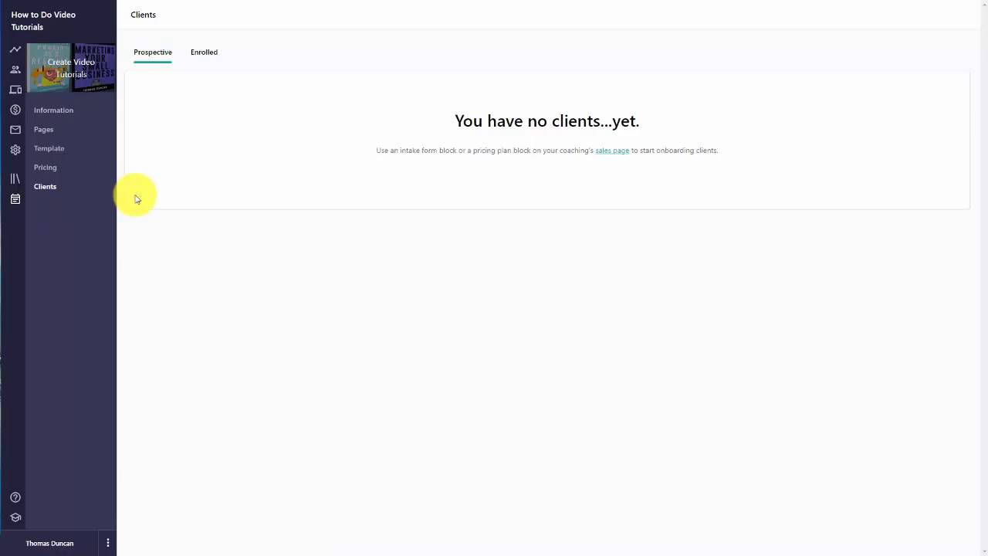
{"action": "left_click", "coordinate": [50, 133]}
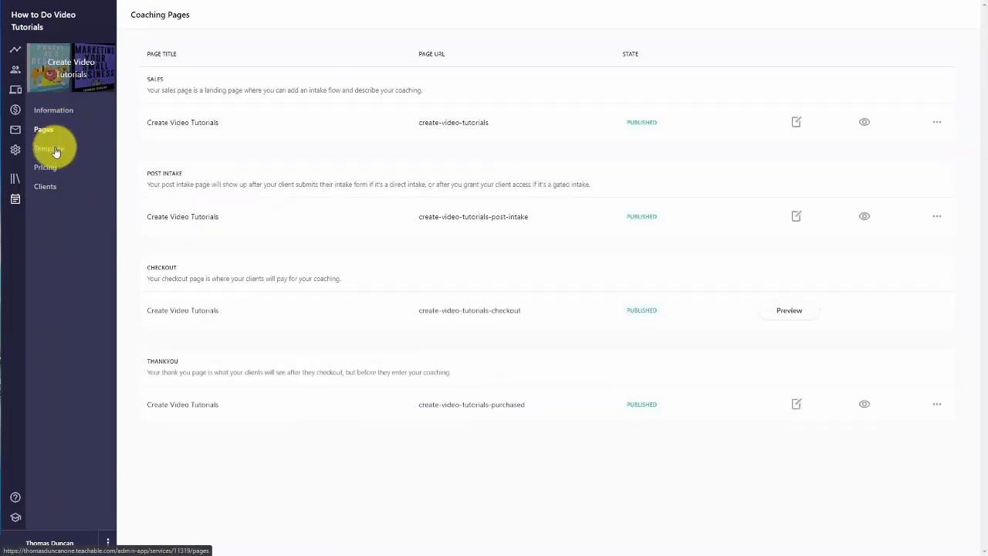
{"action": "left_click", "coordinate": [936, 122]}
{"action": "left_click", "coordinate": [914, 156]}
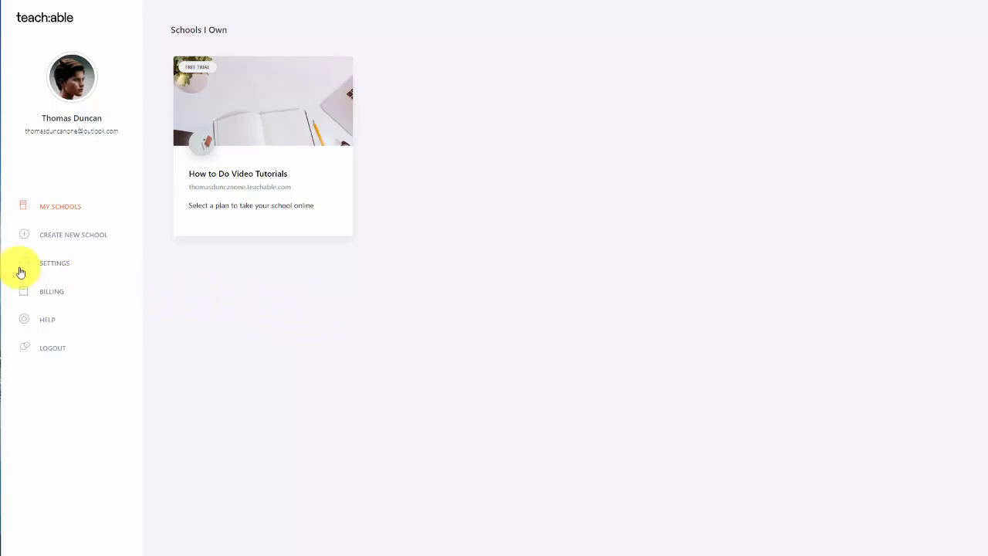
Step: Create a second school with the suggested name and enter it after answering the welcome questions
{"action": "left_click", "coordinate": [75, 239]}
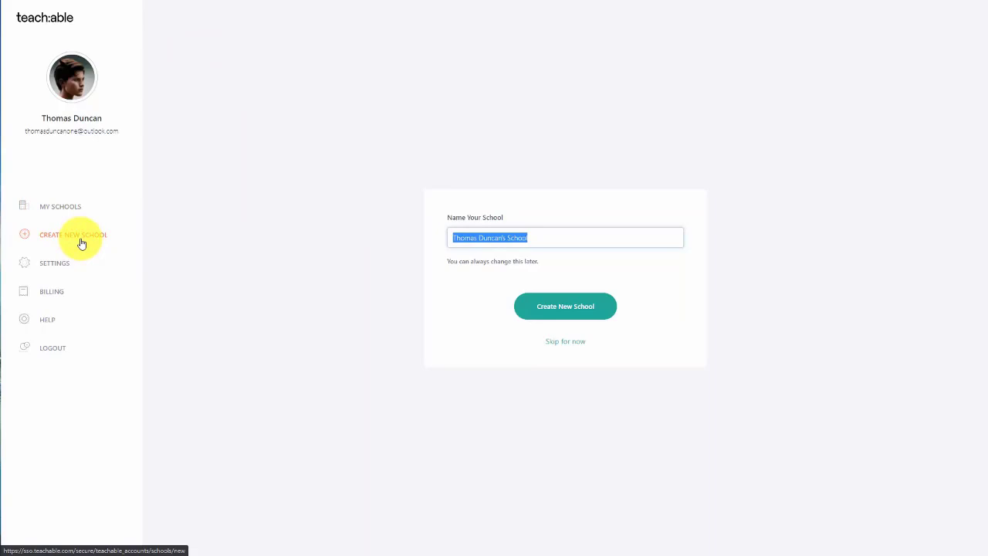
{"action": "left_click", "coordinate": [556, 316]}
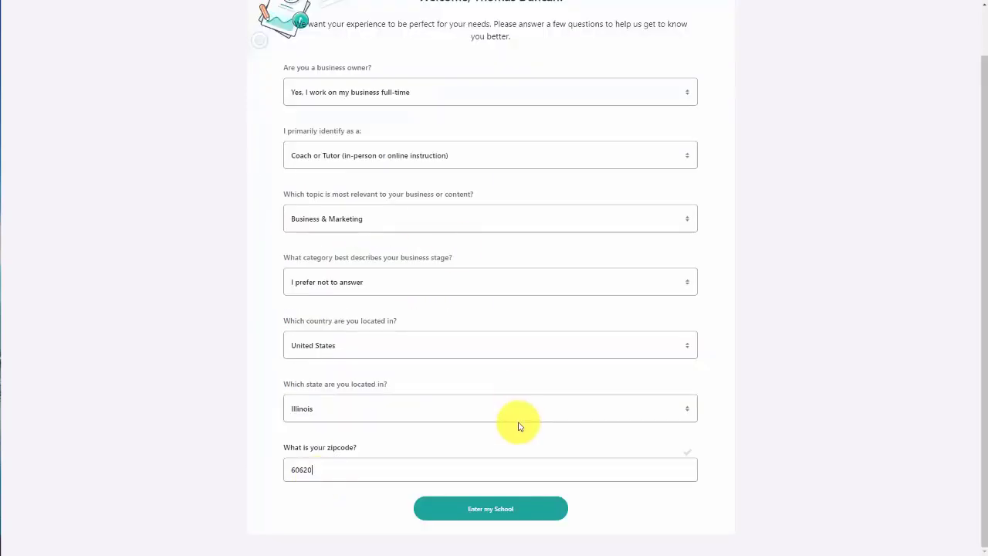
{"action": "left_click", "coordinate": [500, 512]}
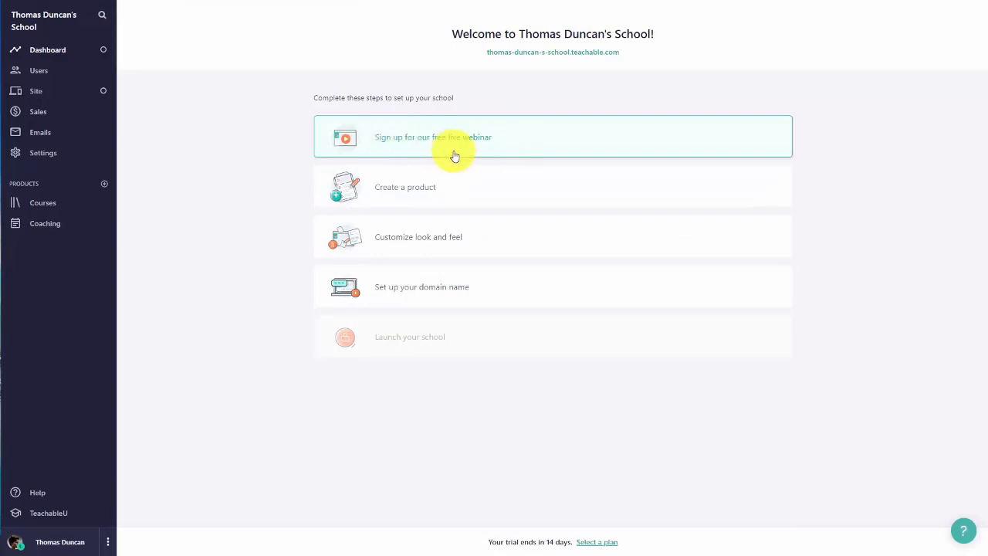
Step: Create a blank-template course titled 'How To Do PowerPoint' with subtitle 'PowerPoint Made Easy'
{"action": "key", "text": "F11"}
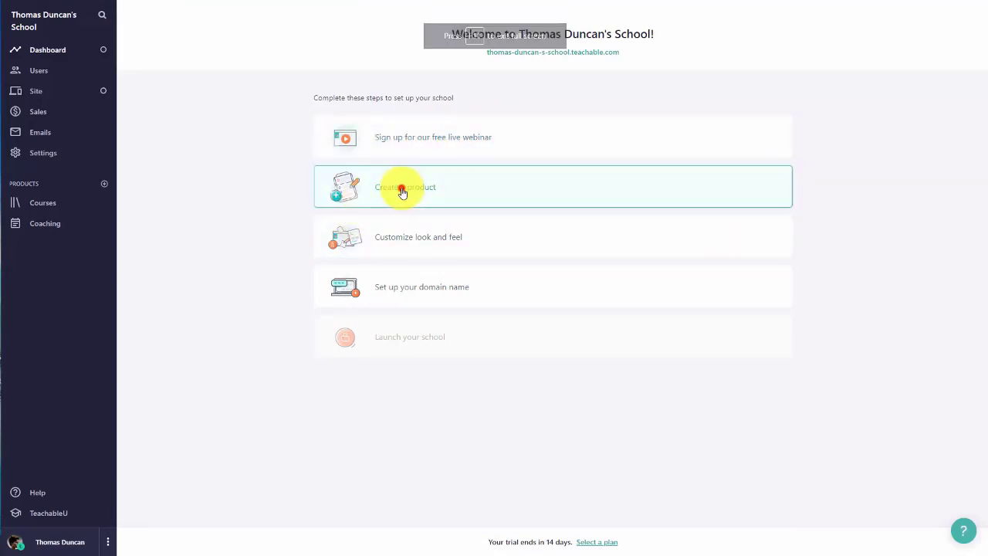
{"action": "left_click", "coordinate": [402, 191]}
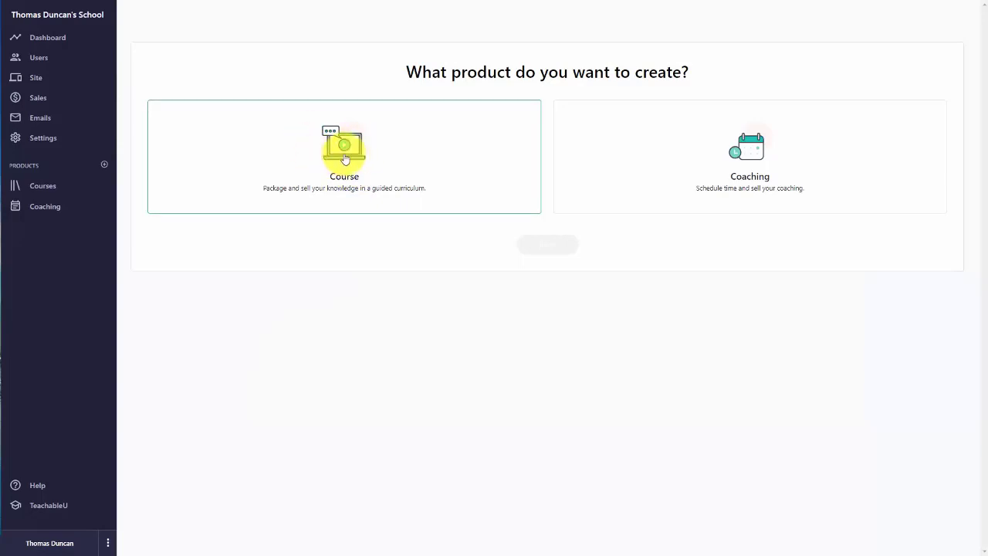
{"action": "left_click", "coordinate": [223, 170]}
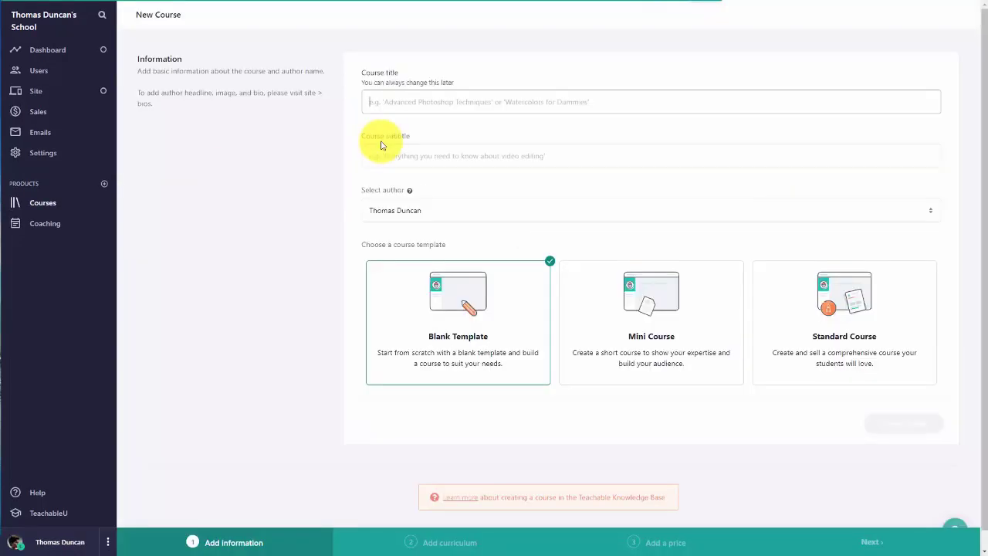
{"action": "left_click", "coordinate": [387, 108]}
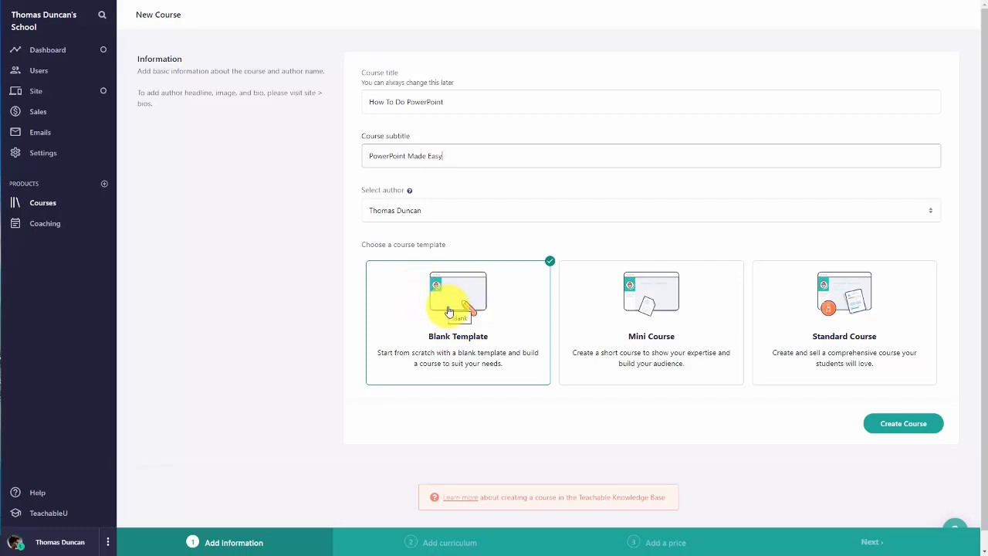
{"action": "left_click", "coordinate": [893, 425]}
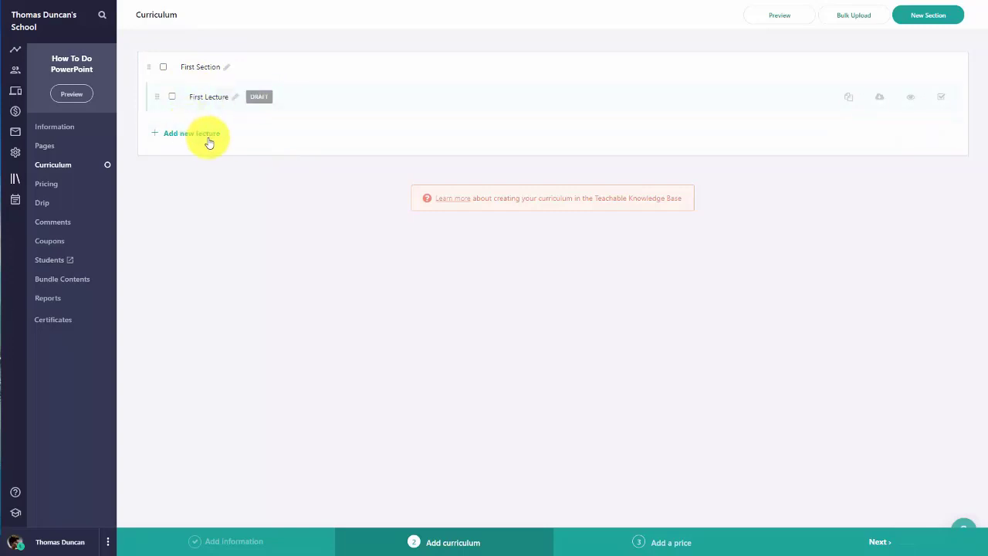
Step: Rename 'First Section' to 'Basic PowerPoint Principles' and save the name
{"action": "left_click", "coordinate": [227, 69]}
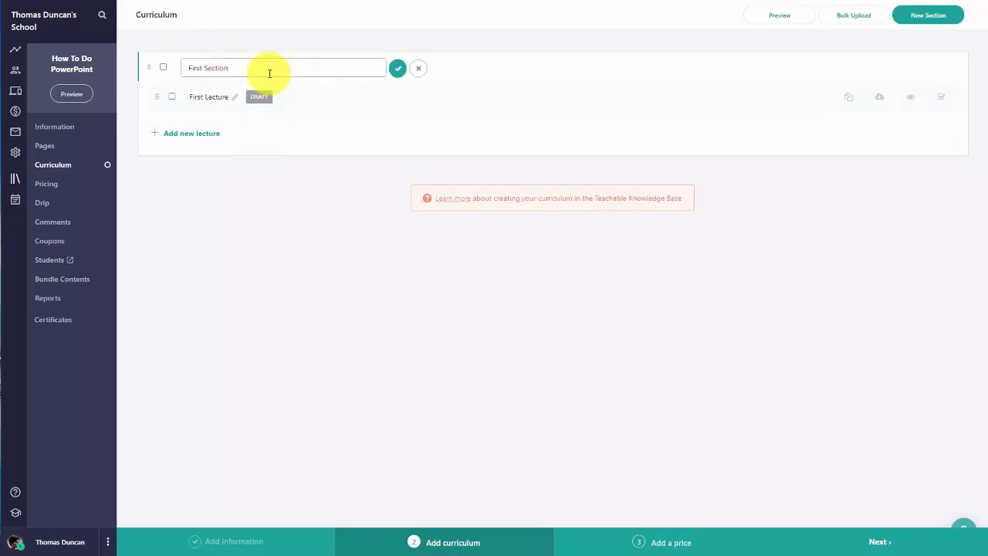
{"action": "key", "text": "ctrl+a"}
{"action": "key", "text": "ctrl+v"}
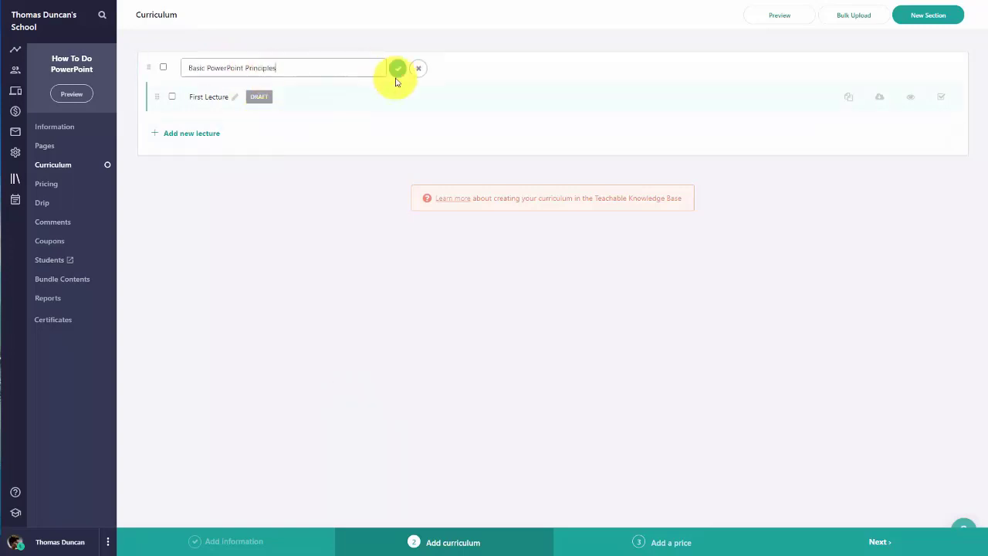
{"action": "left_click", "coordinate": [397, 69]}
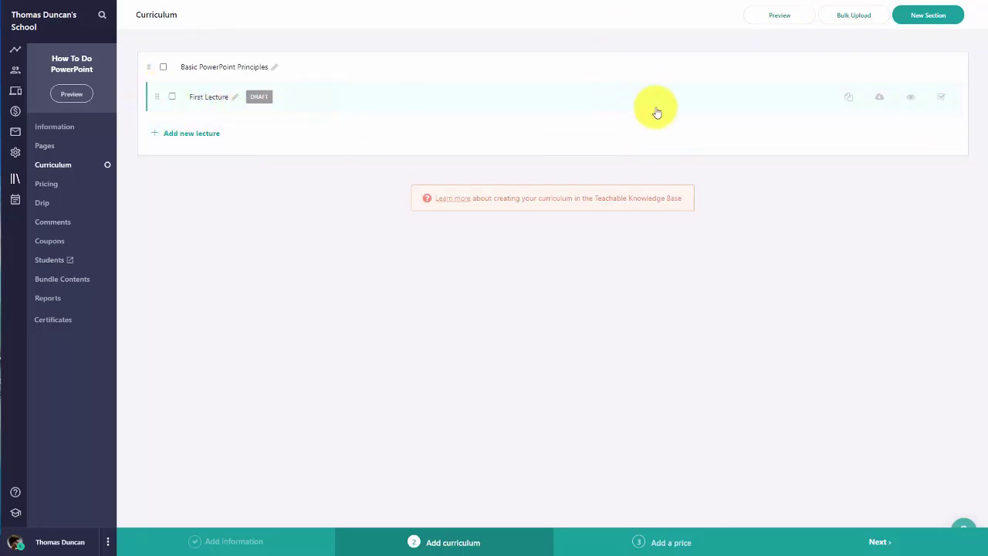
Step: Bulk upload the 20 PowerPoint tutorial videos from the computer into the section
{"action": "left_click", "coordinate": [847, 17]}
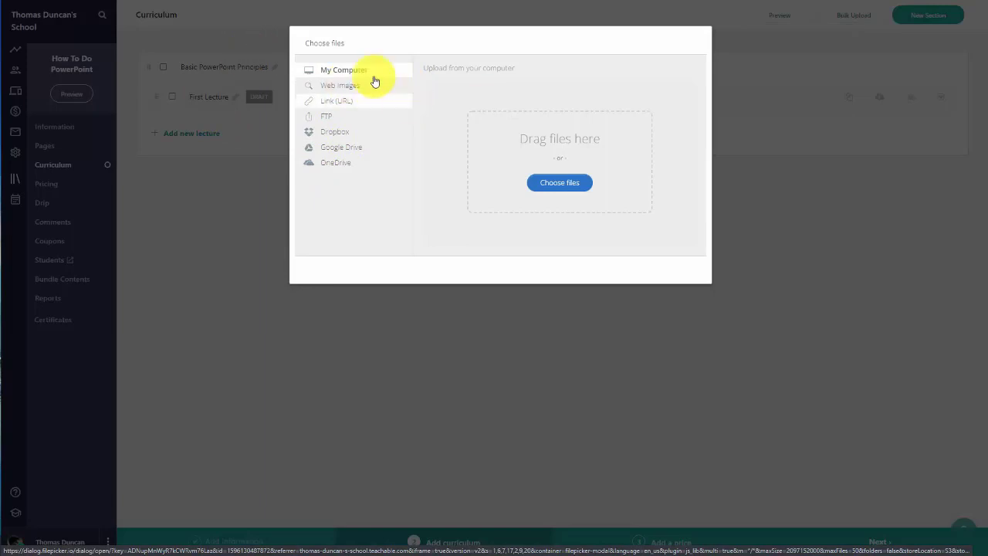
{"action": "left_click", "coordinate": [562, 189]}
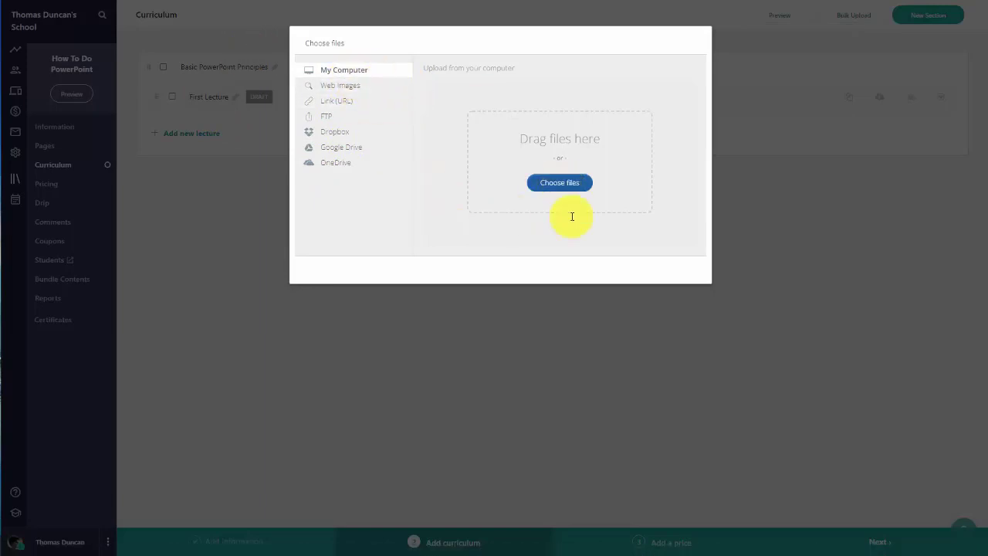
{"action": "scroll", "coordinate": [576, 117], "scroll_direction": "up", "scroll_amount": 1}
{"action": "scroll", "coordinate": [574, 122], "scroll_direction": "down", "scroll_amount": 4}
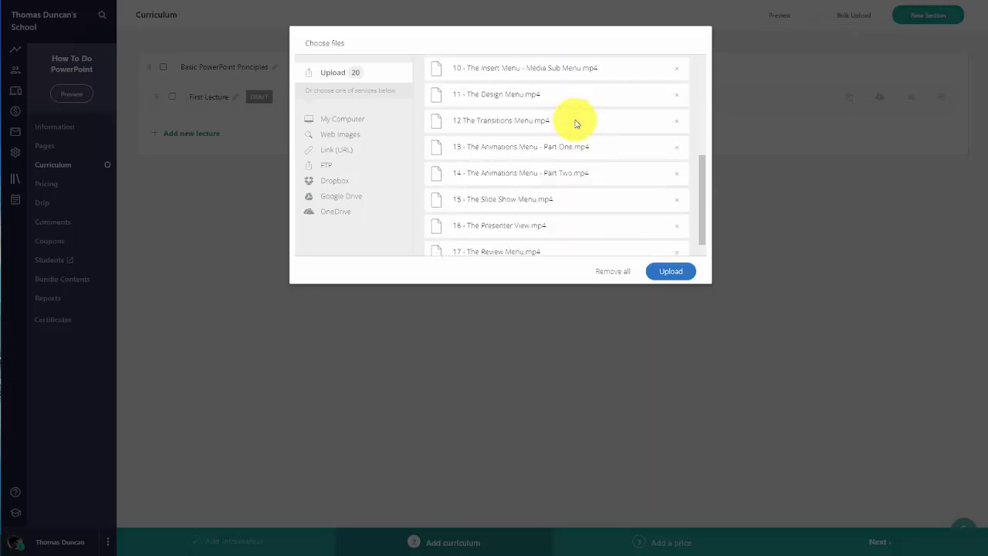
{"action": "scroll", "coordinate": [575, 122], "scroll_direction": "down", "scroll_amount": 3}
{"action": "scroll", "coordinate": [571, 124], "scroll_direction": "up", "scroll_amount": 10}
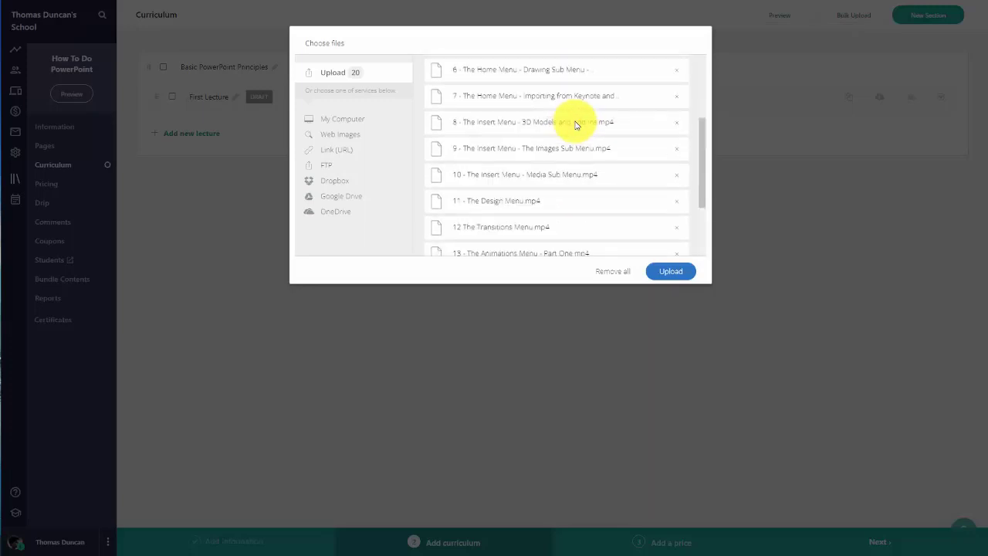
{"action": "left_click", "coordinate": [668, 272]}
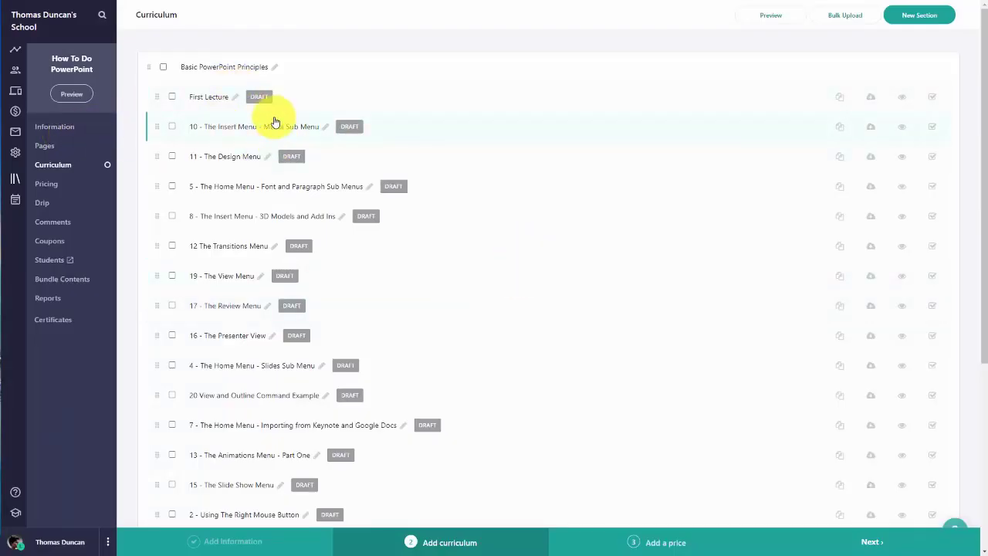
Step: Delete the placeholder First Lecture through Bulk actions, leaving only the 20 video lectures
{"action": "scroll", "coordinate": [274, 123], "scroll_direction": "down", "scroll_amount": 4}
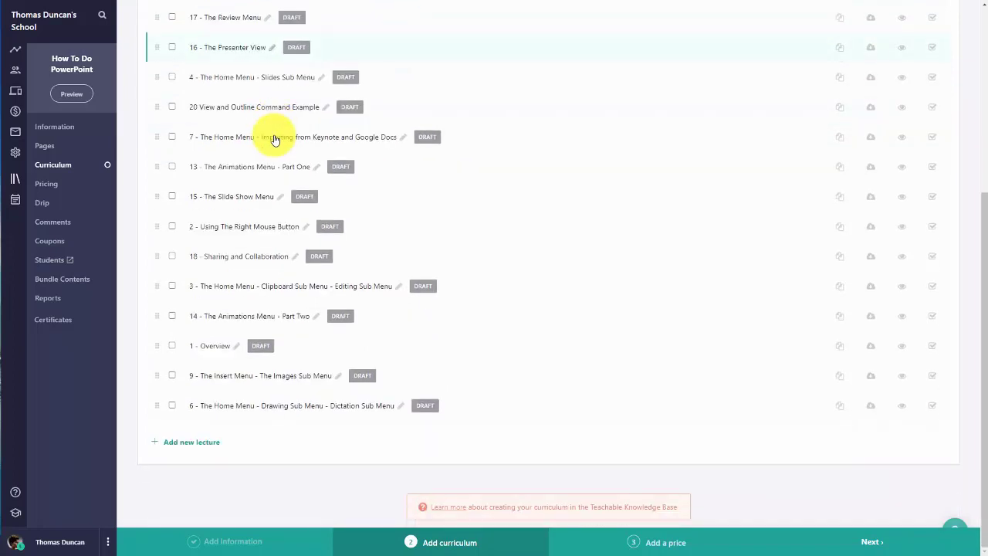
{"action": "scroll", "coordinate": [274, 139], "scroll_direction": "up", "scroll_amount": 4}
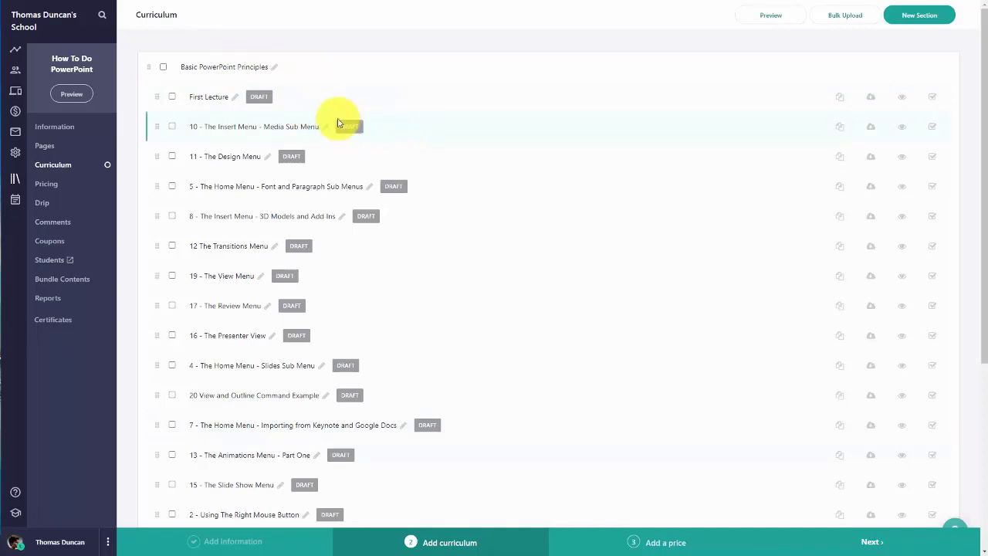
{"action": "left_click", "coordinate": [172, 97]}
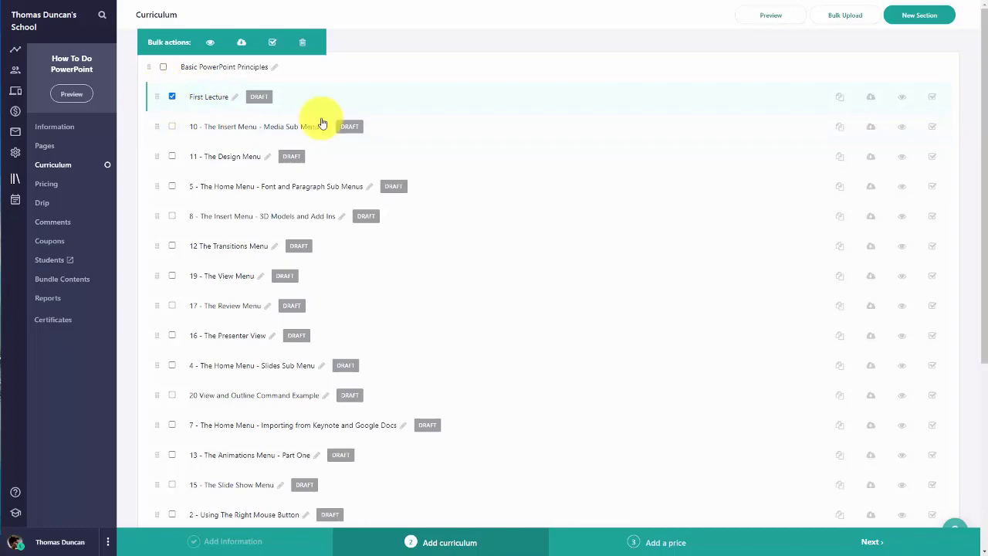
{"action": "left_click", "coordinate": [305, 45]}
{"action": "left_click", "coordinate": [524, 301]}
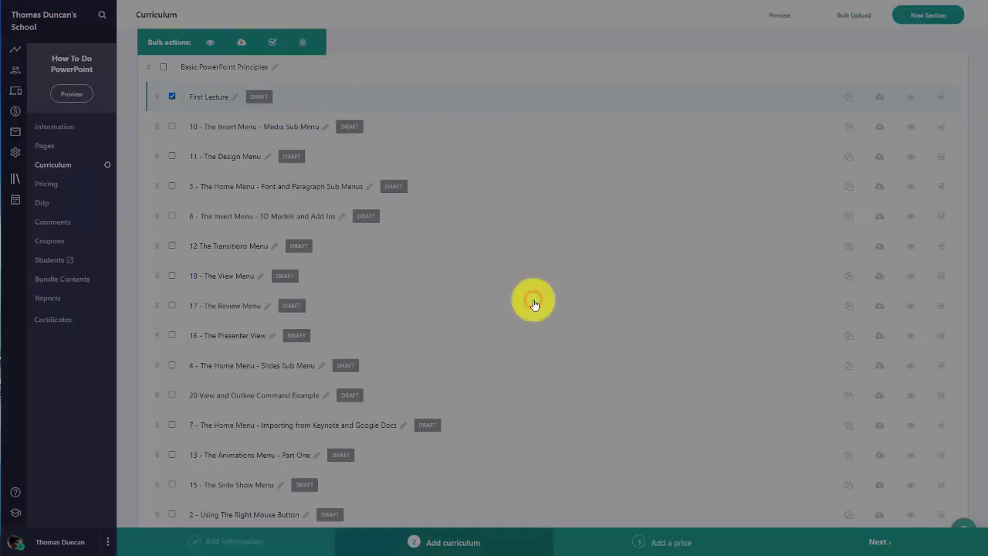
{"action": "scroll", "coordinate": [404, 267], "scroll_direction": "down", "scroll_amount": 3}
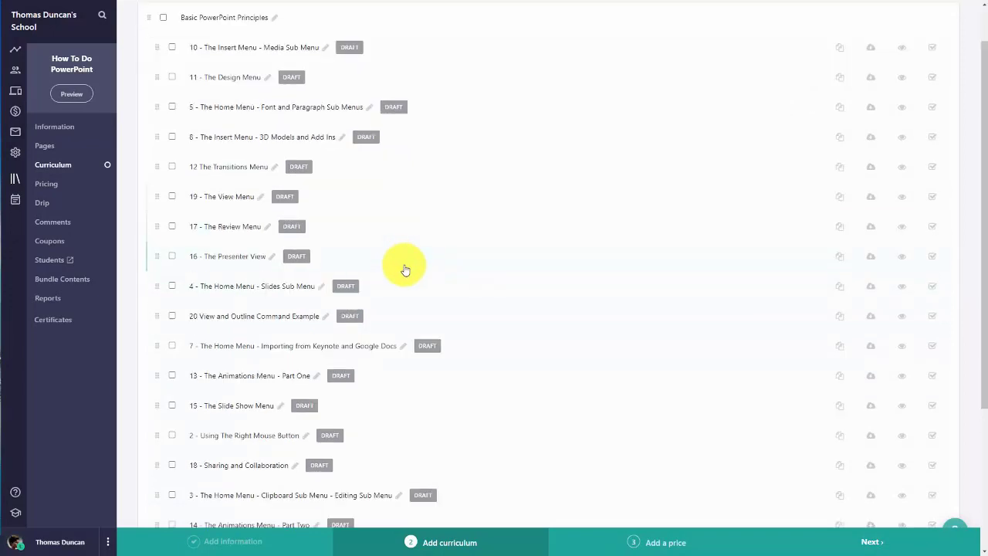
{"action": "scroll", "coordinate": [403, 272], "scroll_direction": "down", "scroll_amount": 3}
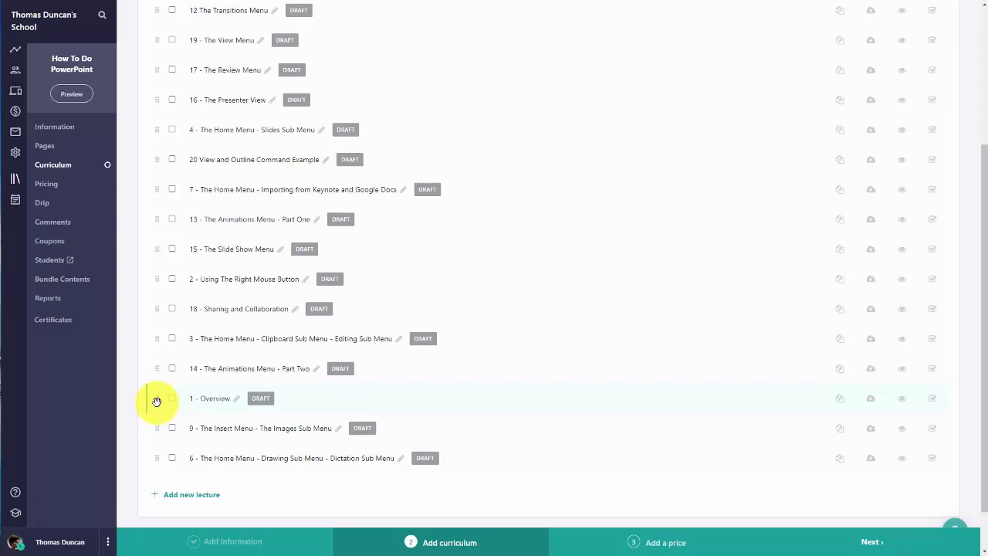
Step: Drag '1 - Overview' to the top with '2 - Using The Right Mouse Button' below, then open Overview
{"action": "left_click_drag", "start_coordinate": [155, 401], "coordinate": [154, 47]}
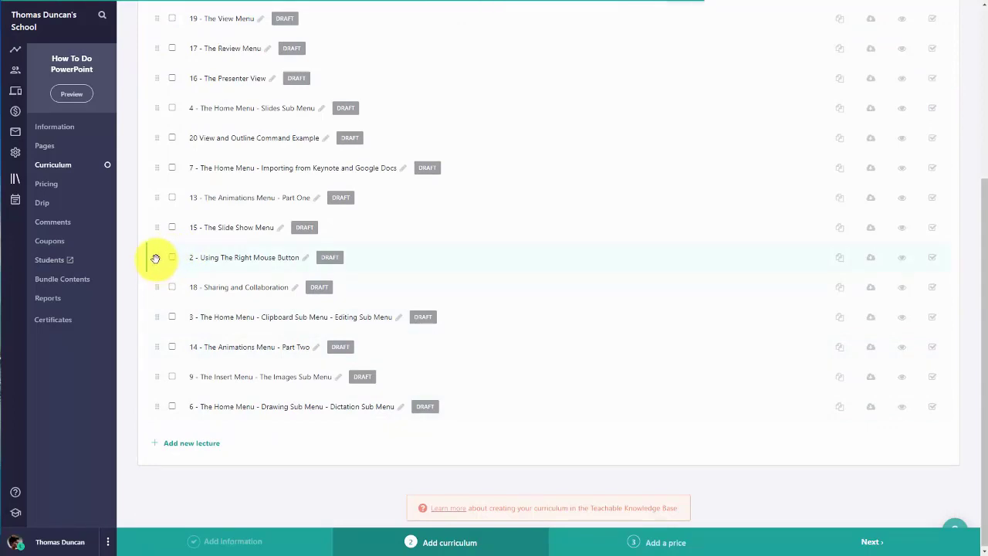
{"action": "left_click_drag", "start_coordinate": [155, 258], "coordinate": [163, 49]}
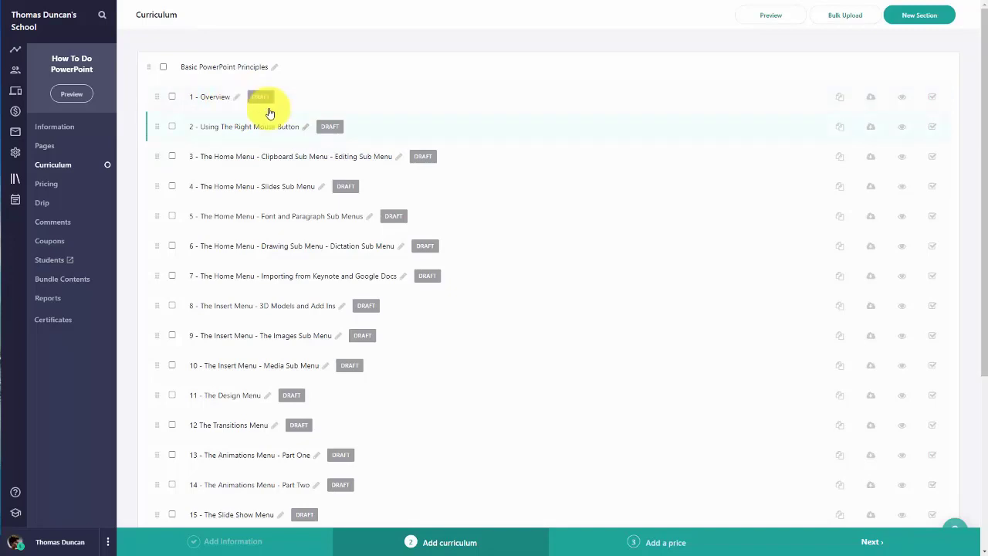
{"action": "left_click", "coordinate": [216, 98]}
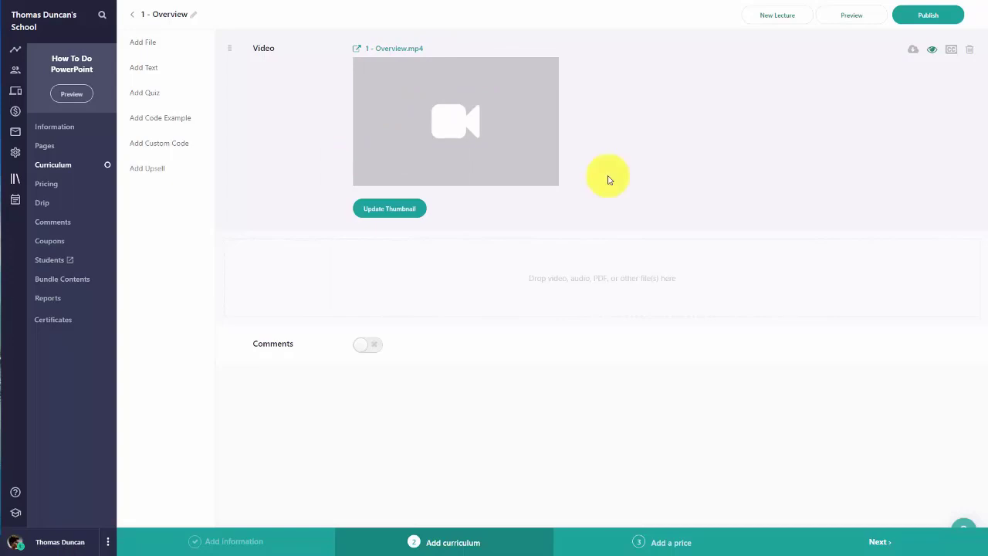
{"action": "left_click", "coordinate": [847, 17]}
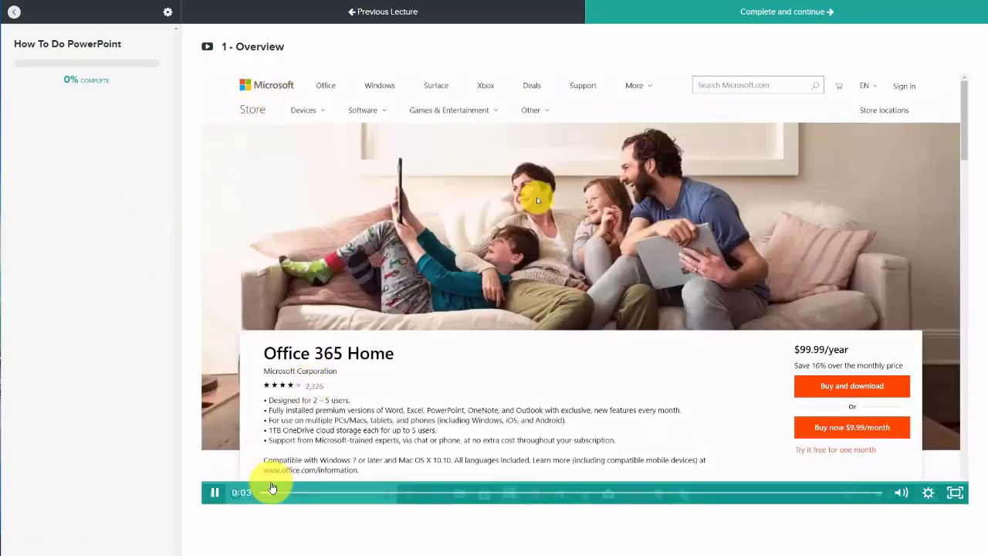
{"action": "left_click", "coordinate": [214, 491]}
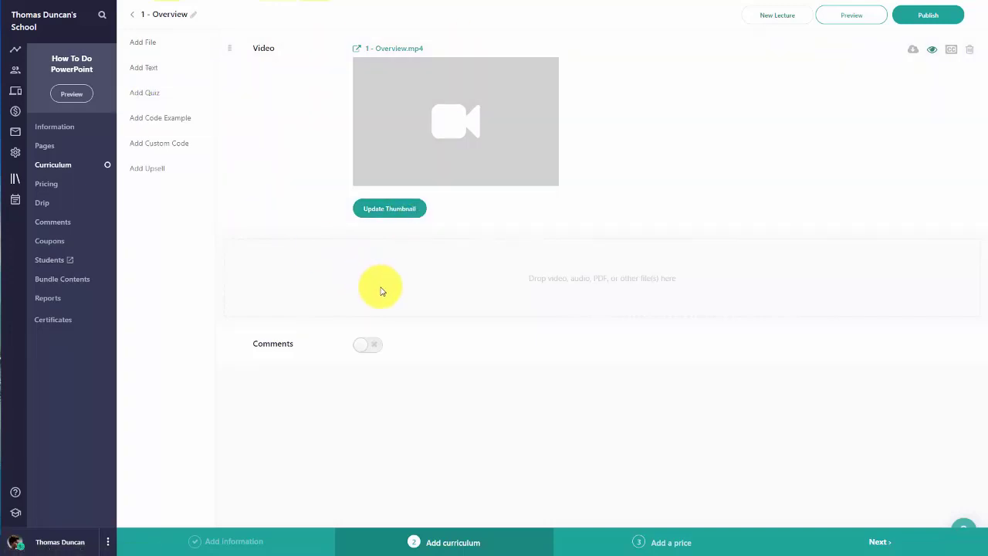
Step: Look at the text, quiz and code example editors, then publish '1 - Overview'
{"action": "left_click", "coordinate": [147, 68]}
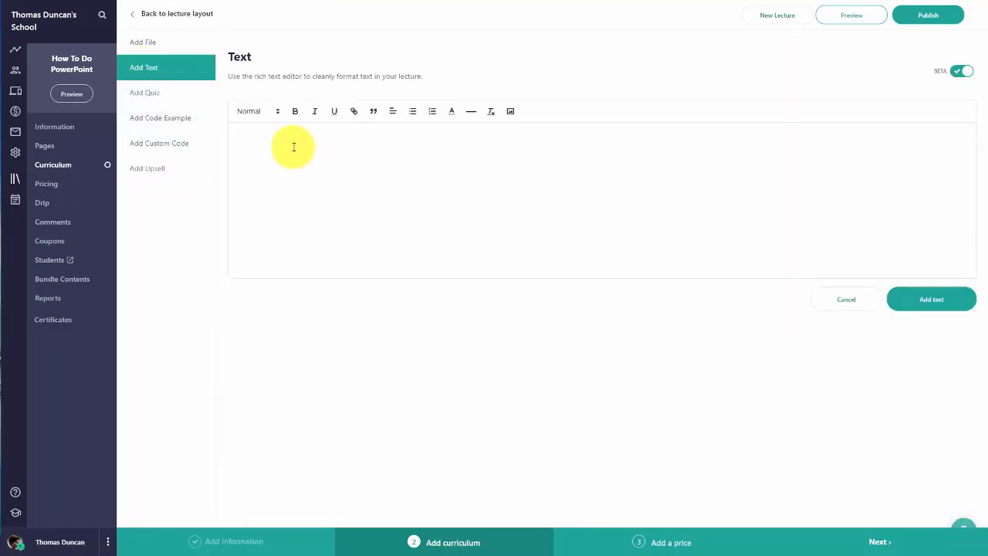
{"action": "left_click", "coordinate": [148, 94]}
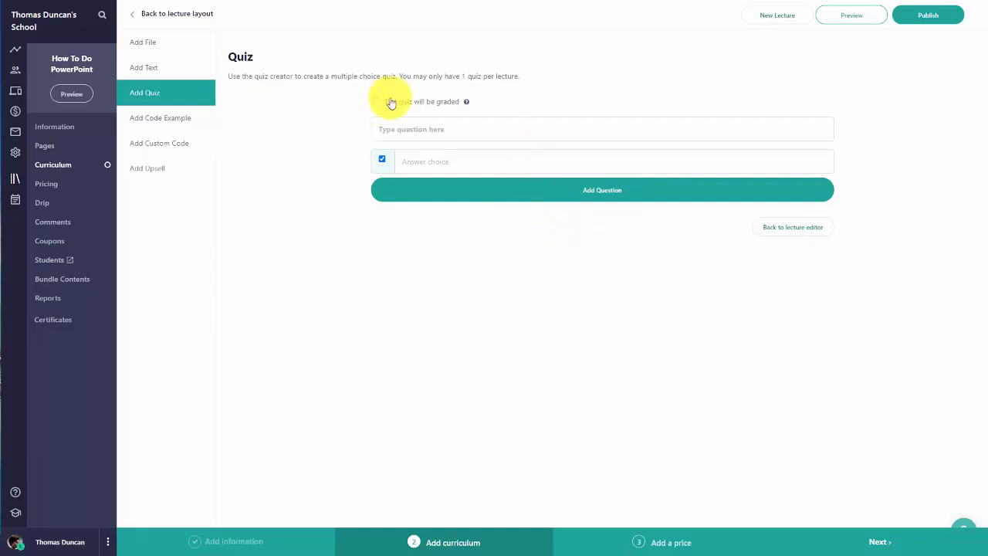
{"action": "left_click", "coordinate": [174, 119]}
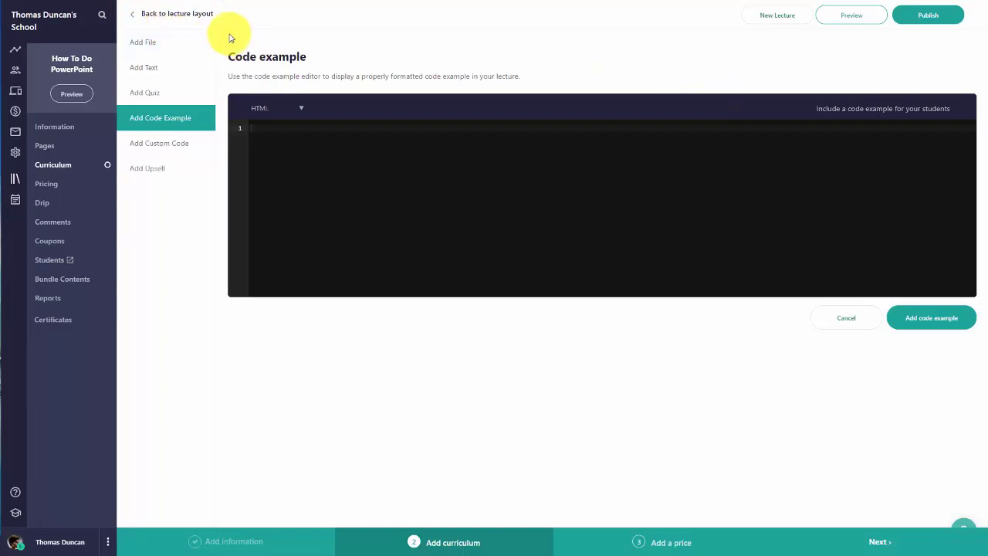
{"action": "left_click", "coordinate": [923, 16]}
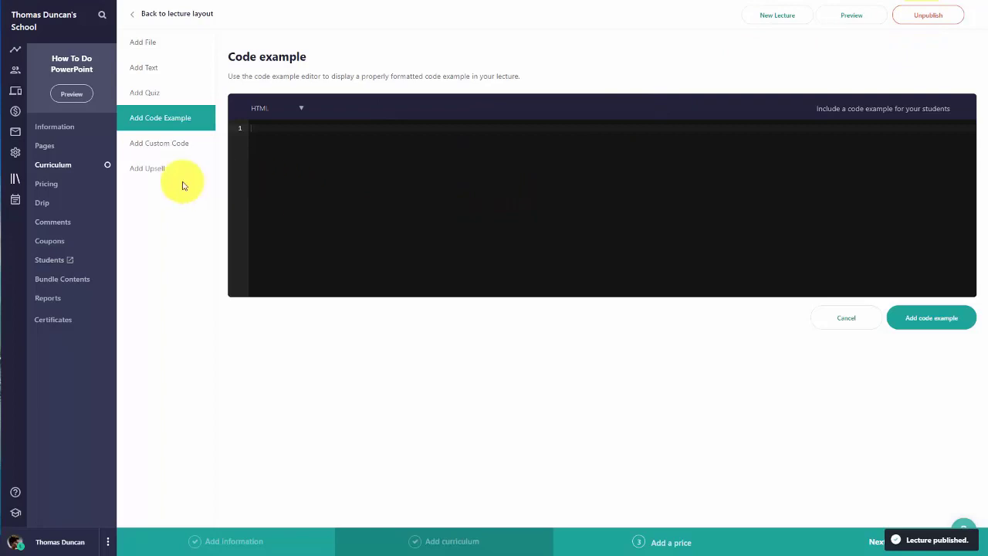
Step: On the curriculum list, toggle '1 - Overview' preview and download icons, then unpublish it
{"action": "left_click", "coordinate": [53, 164]}
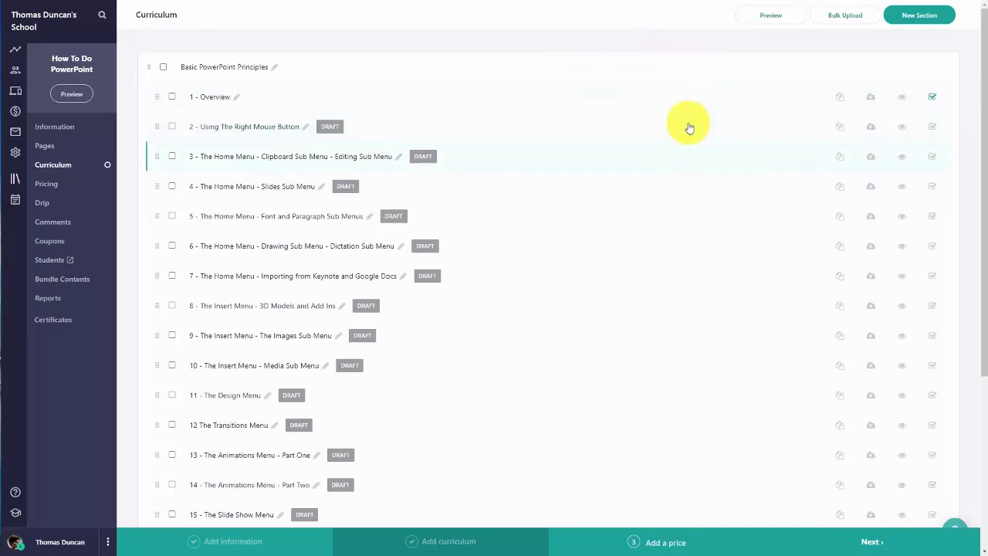
{"action": "left_click", "coordinate": [902, 98]}
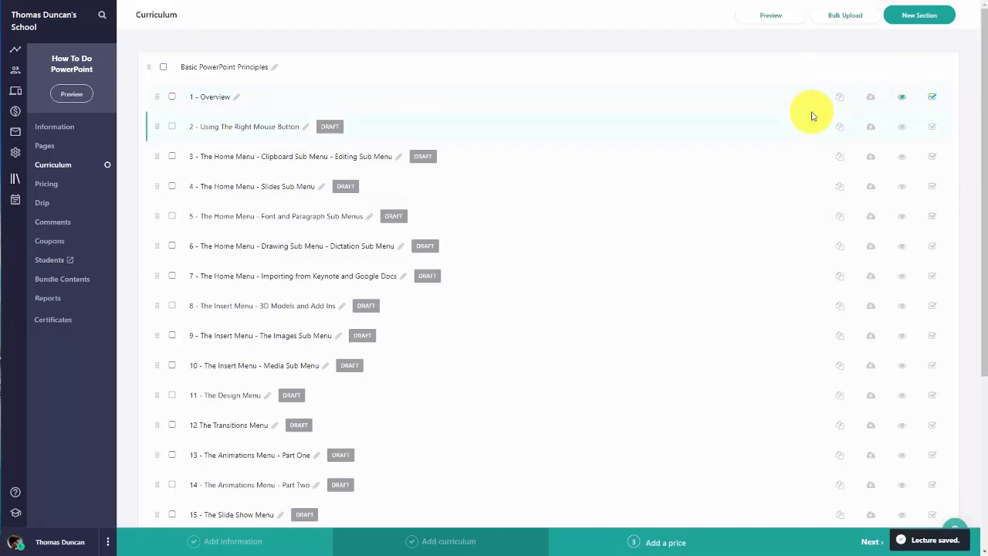
{"action": "left_click", "coordinate": [871, 109]}
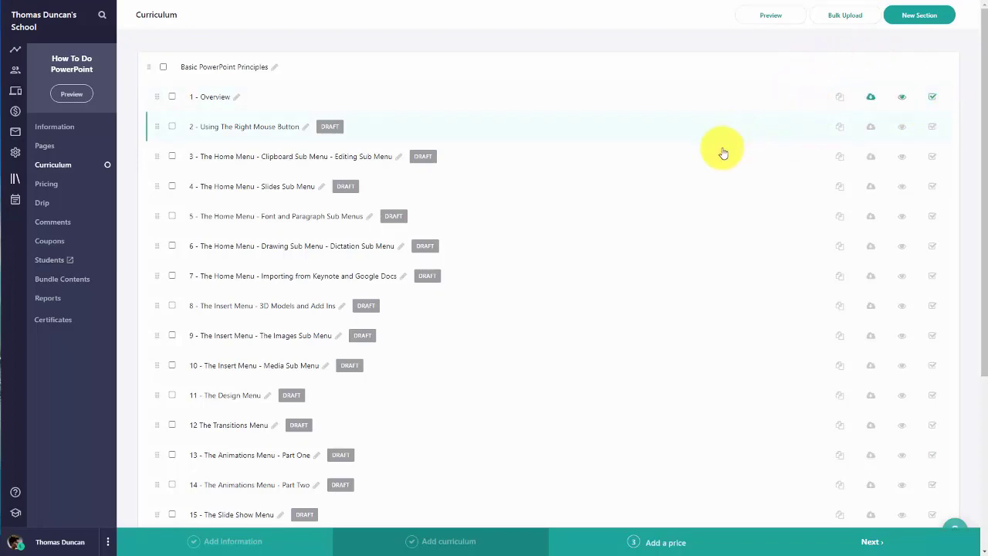
{"action": "left_click", "coordinate": [872, 96]}
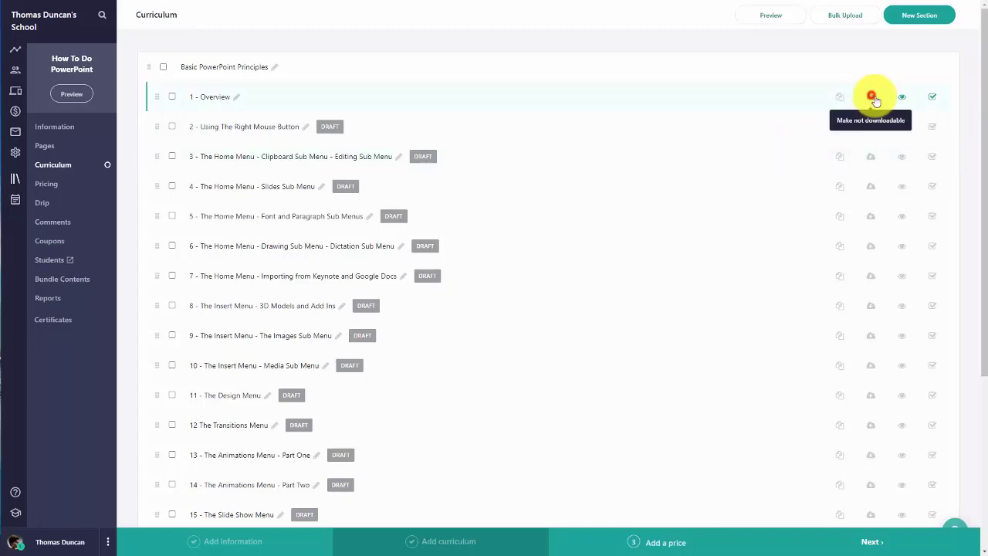
{"action": "left_click", "coordinate": [934, 97]}
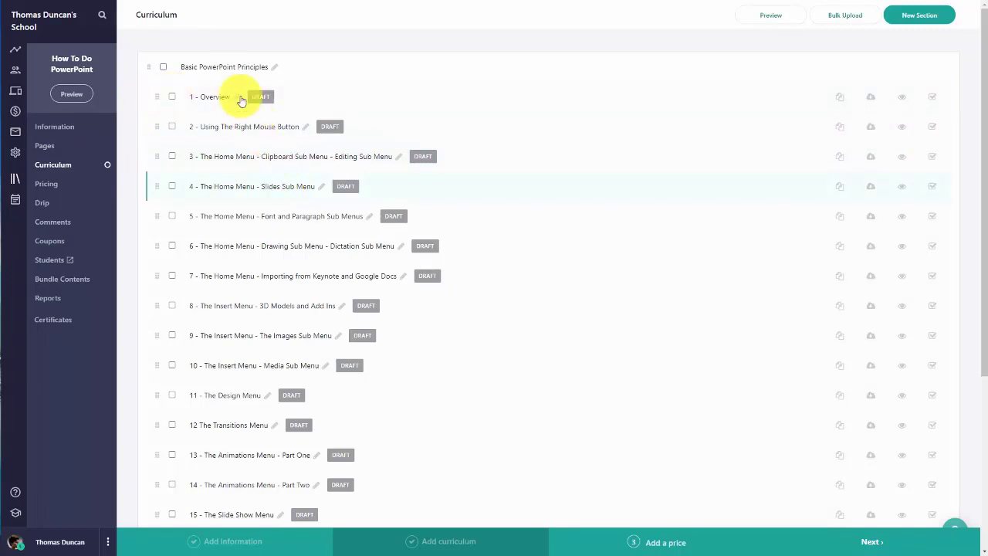
Step: Select every lecture in the section and publish them all at once
{"action": "left_click", "coordinate": [164, 66]}
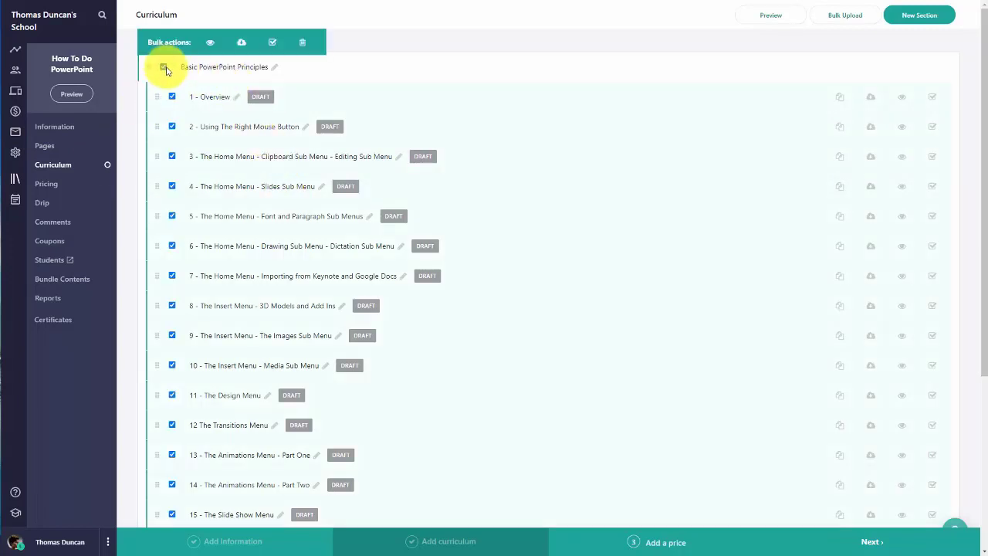
{"action": "left_click", "coordinate": [272, 44]}
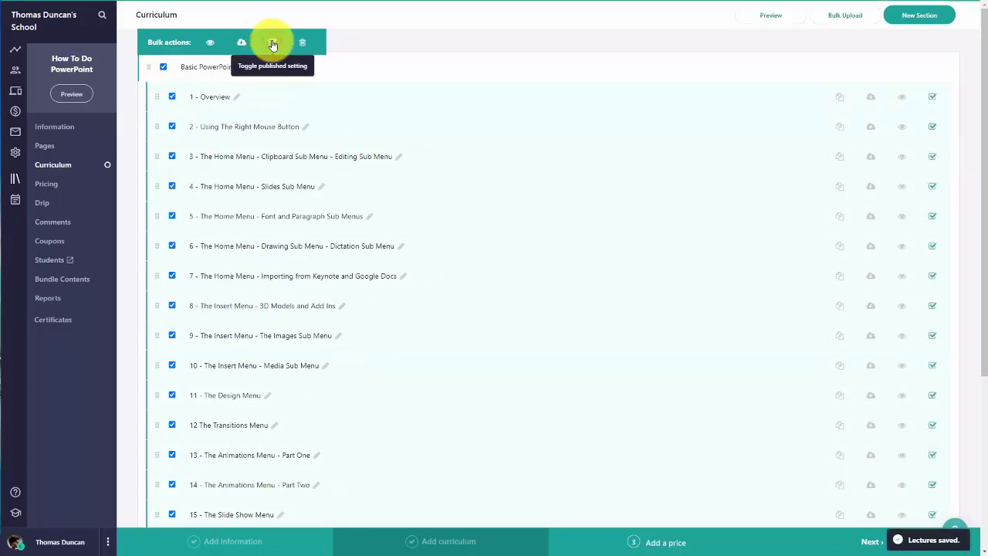
{"action": "scroll", "coordinate": [275, 251], "scroll_direction": "down", "scroll_amount": 3}
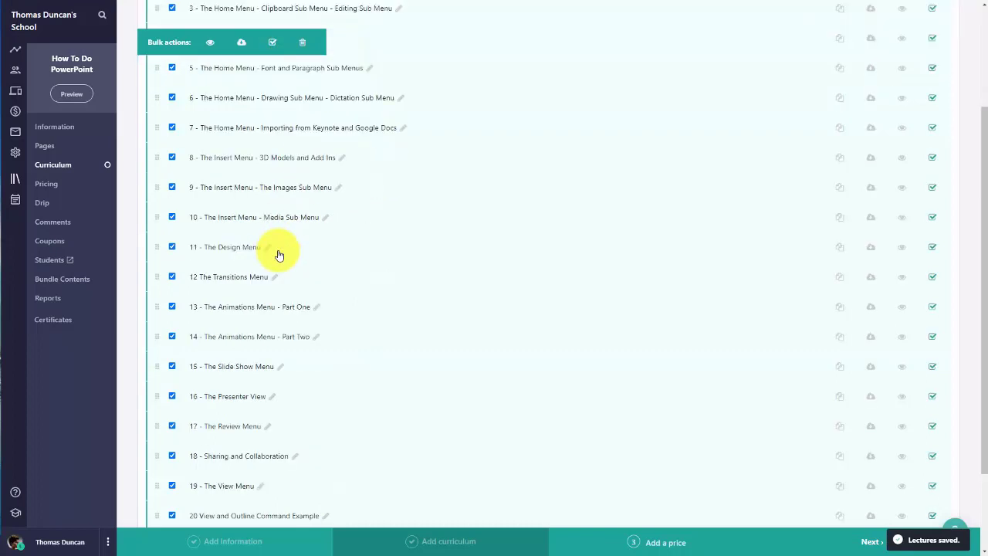
{"action": "scroll", "coordinate": [275, 254], "scroll_direction": "up", "scroll_amount": 3}
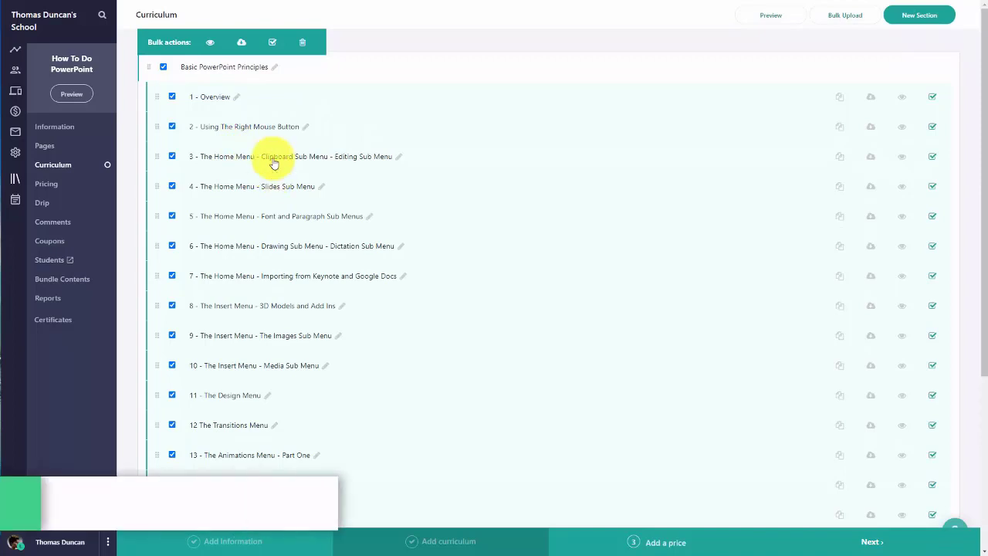
Step: Clear the section selection and make lessons 1 and 9 free previews
{"action": "left_click", "coordinate": [164, 68]}
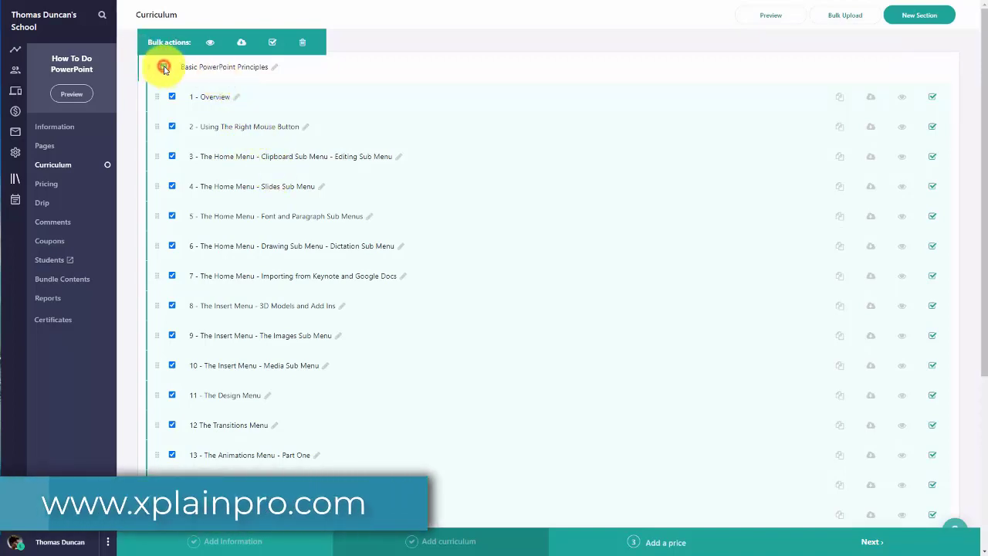
{"action": "left_click", "coordinate": [901, 96]}
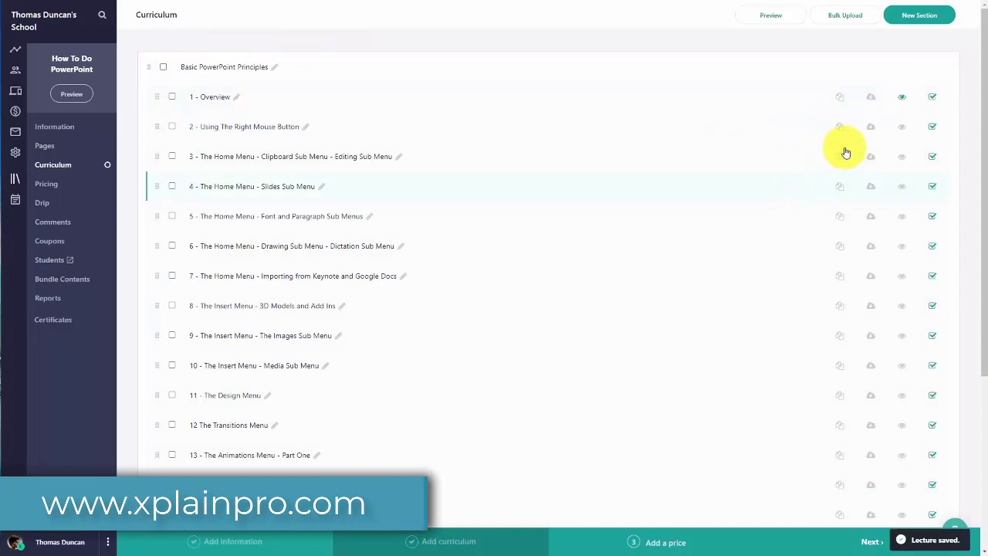
{"action": "left_click", "coordinate": [901, 127]}
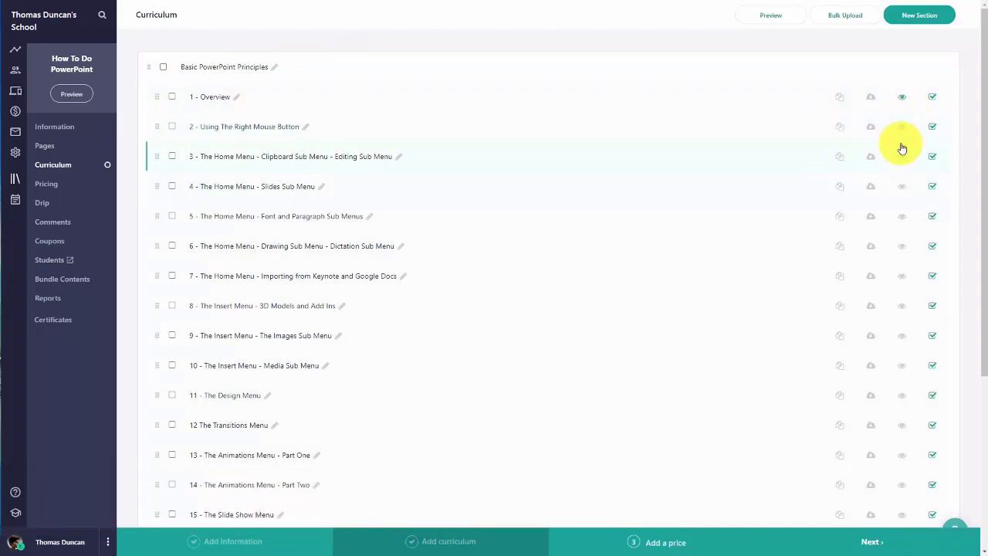
{"action": "scroll", "coordinate": [900, 154], "scroll_direction": "down", "scroll_amount": 2}
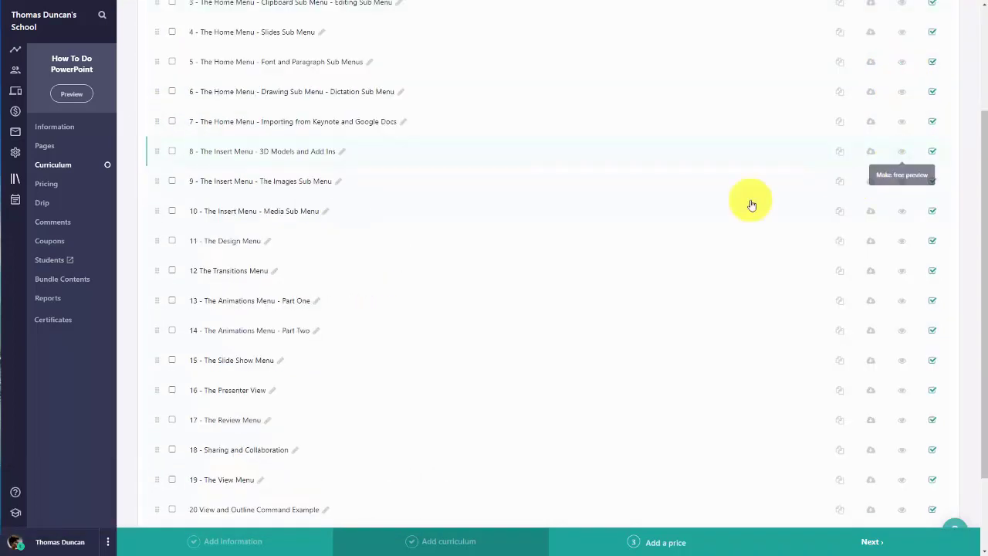
{"action": "left_click", "coordinate": [172, 182]}
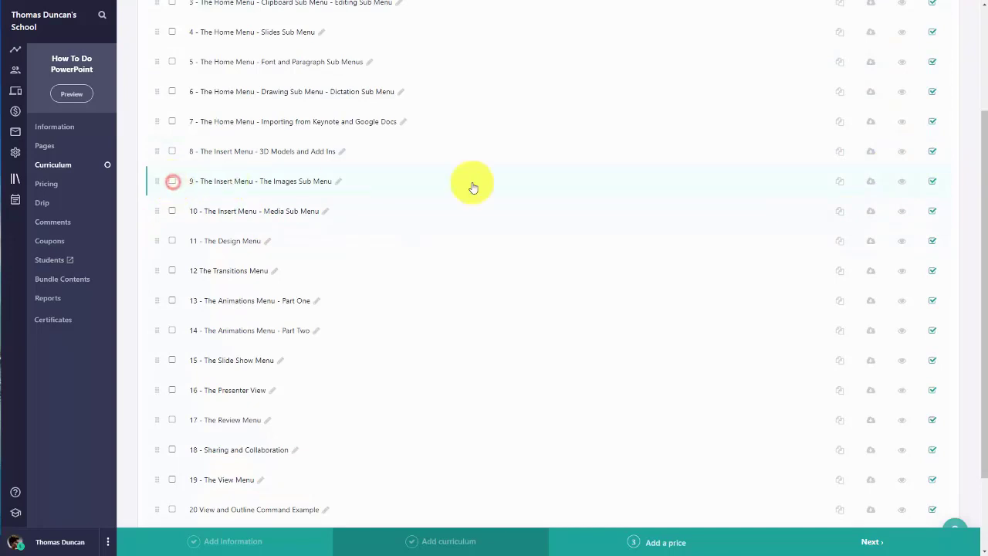
{"action": "left_click", "coordinate": [903, 184]}
{"action": "scroll", "coordinate": [425, 298], "scroll_direction": "up", "scroll_amount": 2}
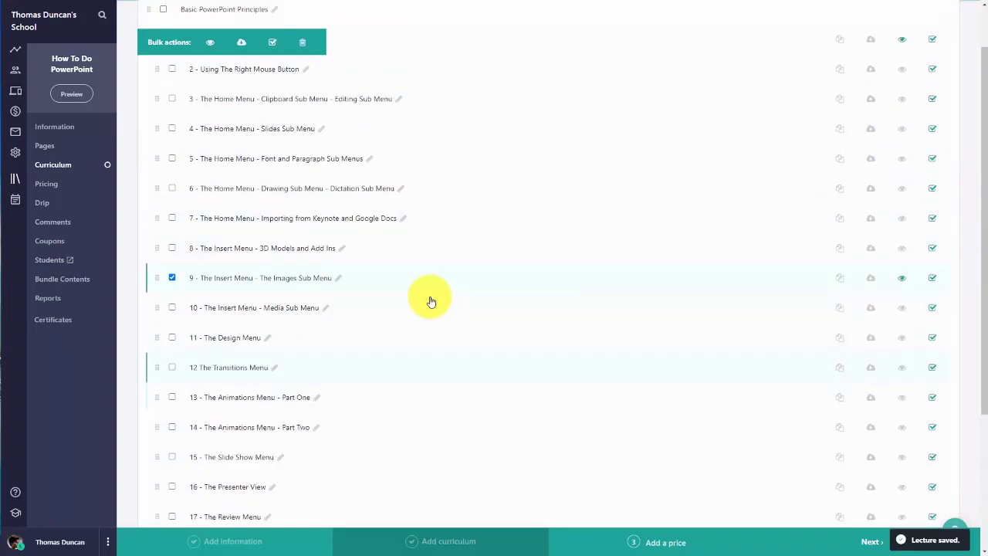
{"action": "scroll", "coordinate": [442, 275], "scroll_direction": "up", "scroll_amount": 1}
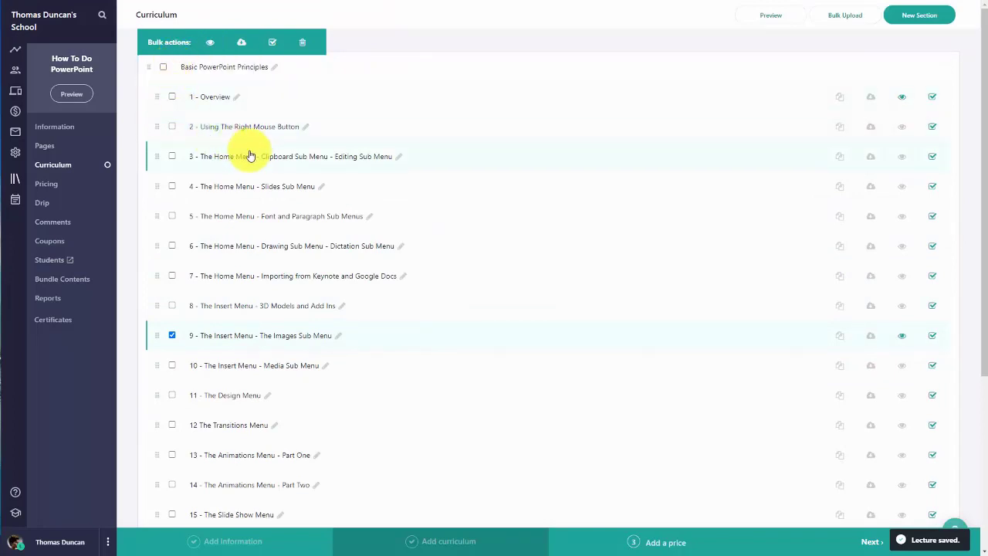
Step: Move lesson 3 below lesson 4 and scroll through the reordered curriculum
{"action": "left_click_drag", "start_coordinate": [249, 156], "coordinate": [254, 189]}
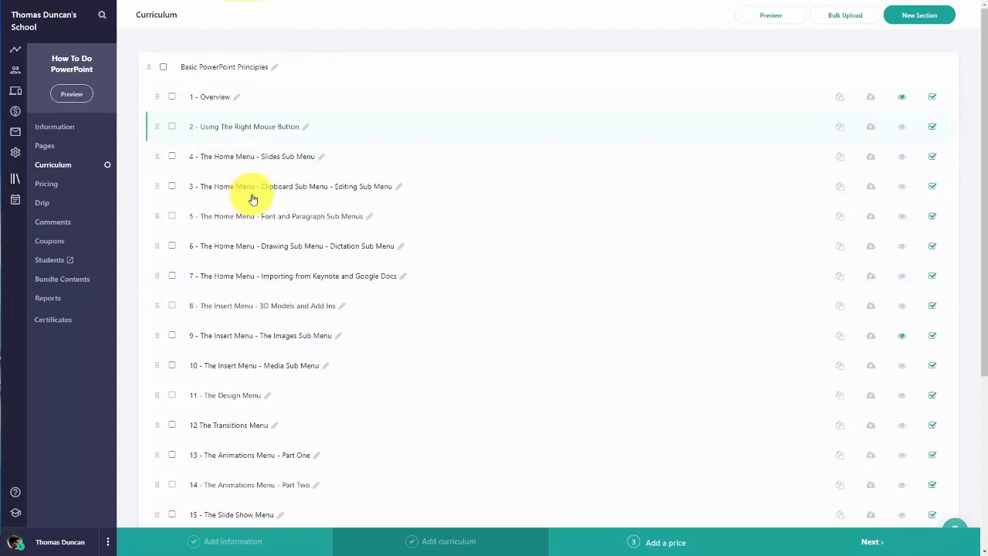
{"action": "scroll", "coordinate": [254, 199], "scroll_direction": "down", "scroll_amount": 2}
{"action": "scroll", "coordinate": [254, 199], "scroll_direction": "up", "scroll_amount": 2}
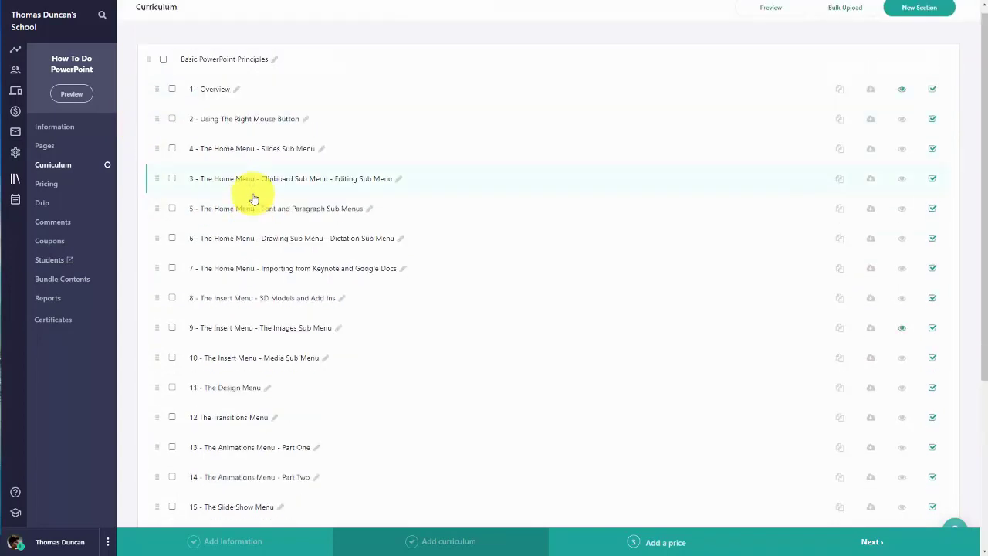
{"action": "scroll", "coordinate": [254, 199], "scroll_direction": "down", "scroll_amount": 1}
{"action": "scroll", "coordinate": [254, 200], "scroll_direction": "up", "scroll_amount": 1}
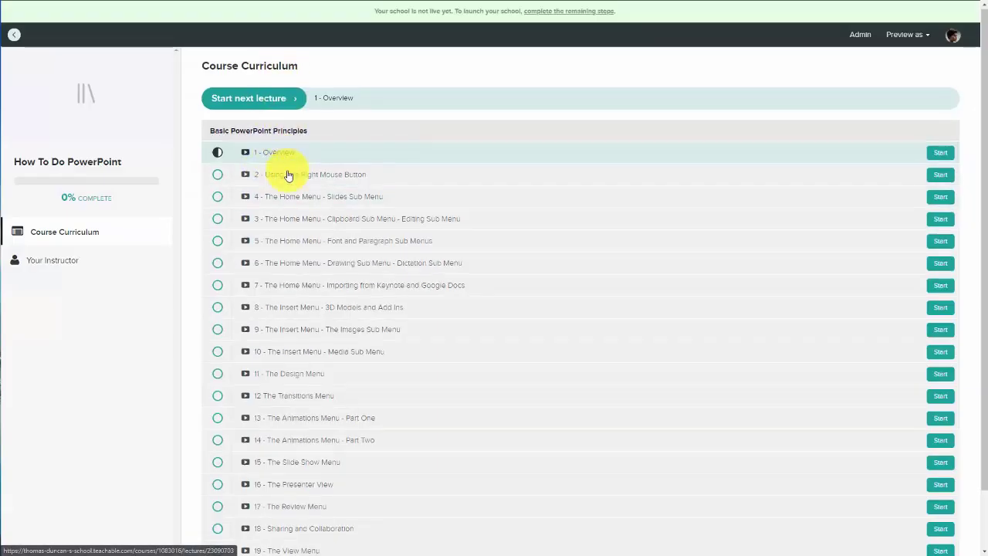
{"action": "scroll", "coordinate": [286, 185], "scroll_direction": "down", "scroll_amount": 2}
{"action": "scroll", "coordinate": [283, 199], "scroll_direction": "up", "scroll_amount": 2}
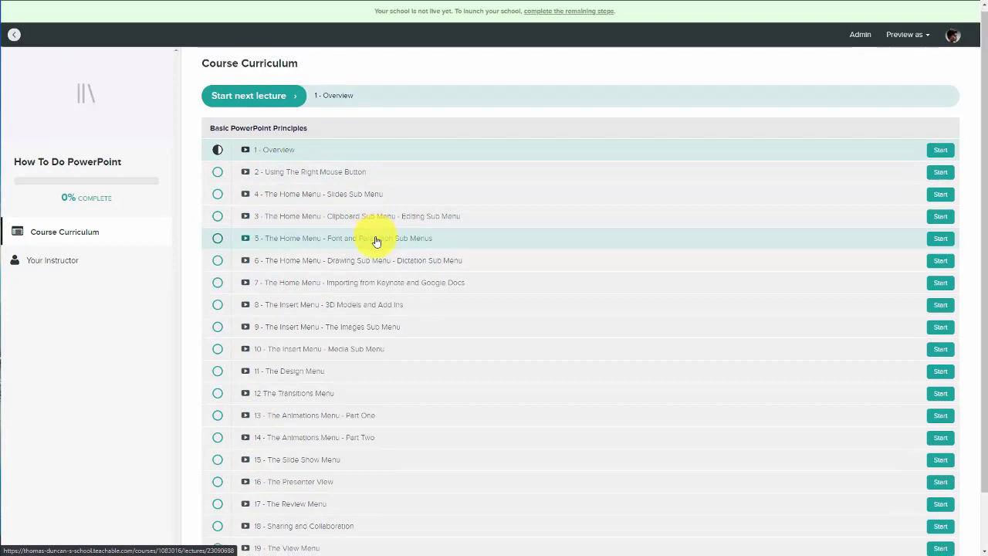
{"action": "scroll", "coordinate": [376, 241], "scroll_direction": "down", "scroll_amount": 2}
{"action": "scroll", "coordinate": [375, 241], "scroll_direction": "up", "scroll_amount": 2}
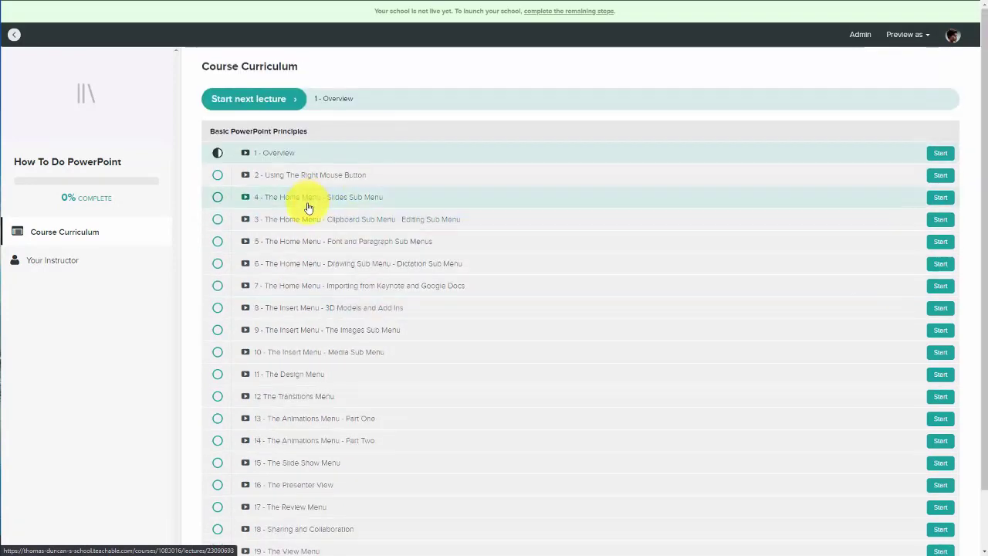
{"action": "scroll", "coordinate": [307, 210], "scroll_direction": "down", "scroll_amount": 2}
{"action": "scroll", "coordinate": [320, 176], "scroll_direction": "up", "scroll_amount": 2}
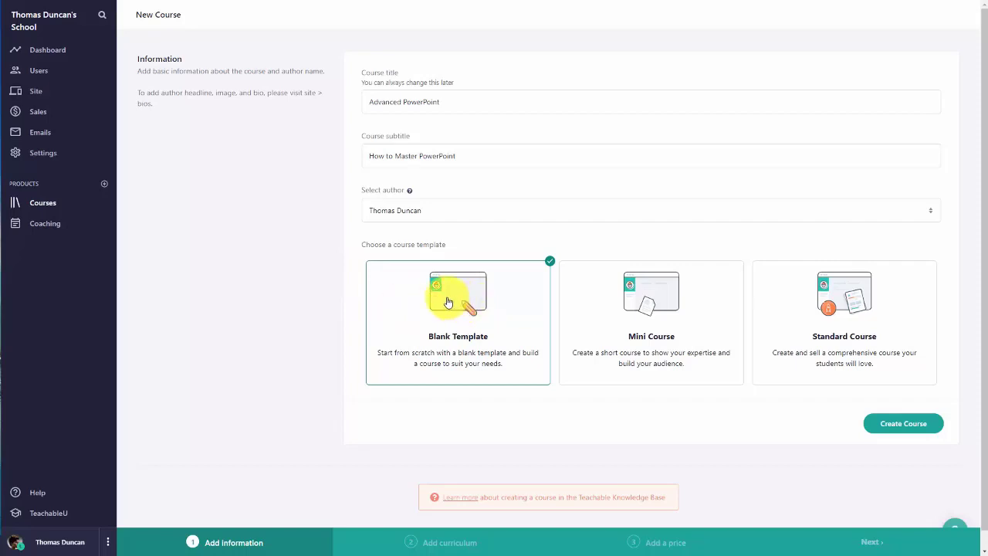
Step: Create the Advanced PowerPoint course from the Blank Template
{"action": "left_click", "coordinate": [447, 301]}
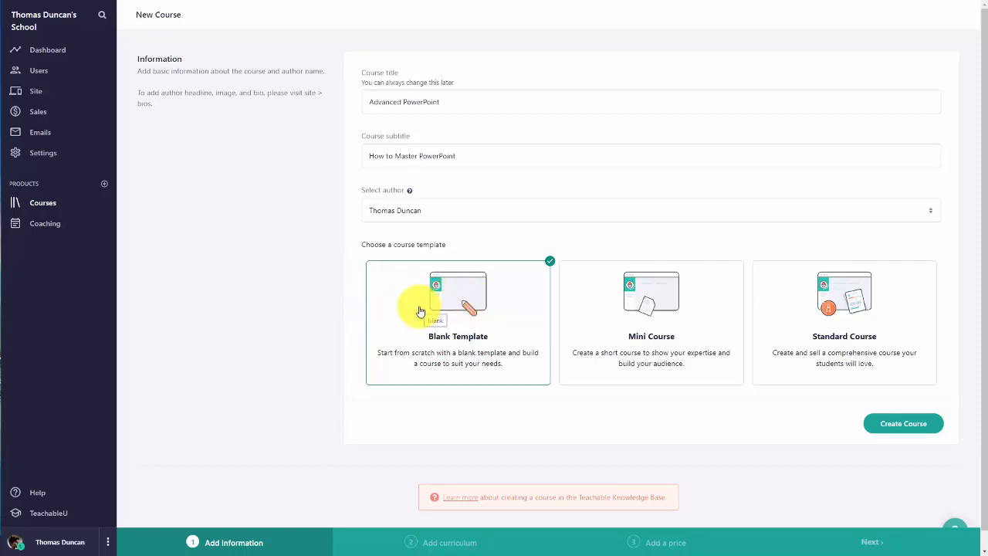
{"action": "left_click", "coordinate": [880, 428]}
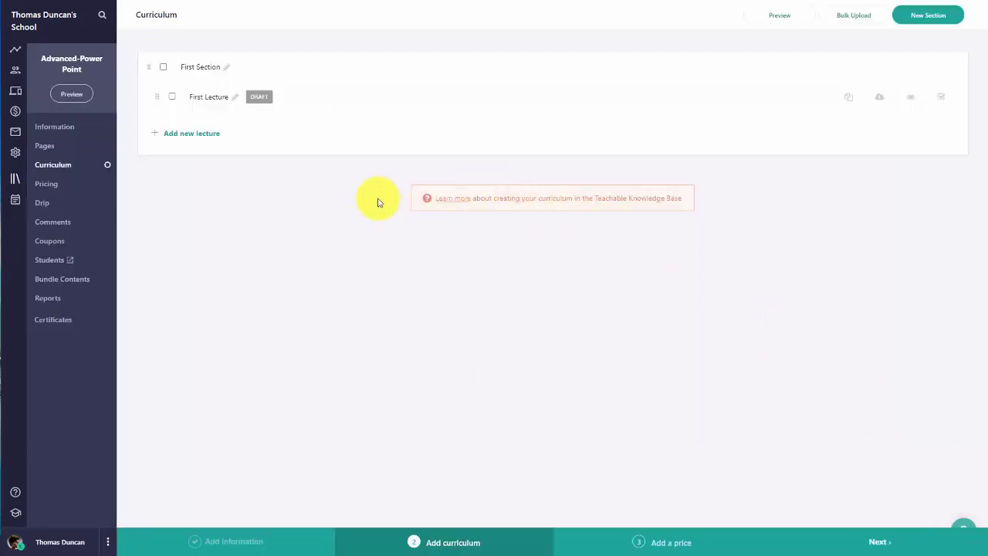
Step: Delete the placeholder First Lecture and start a bulk upload of lecture video files
{"action": "left_click", "coordinate": [172, 97]}
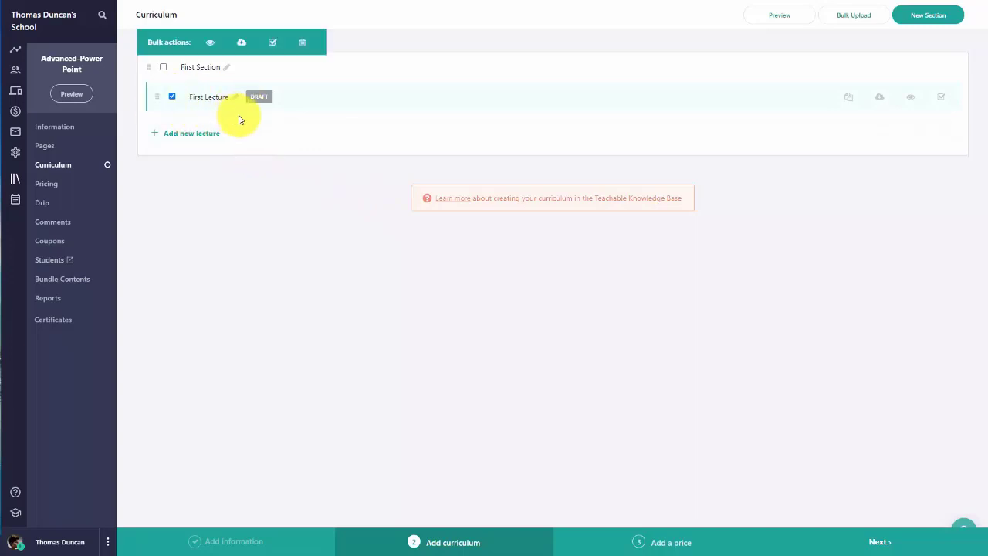
{"action": "left_click", "coordinate": [304, 48]}
{"action": "left_click", "coordinate": [532, 307]}
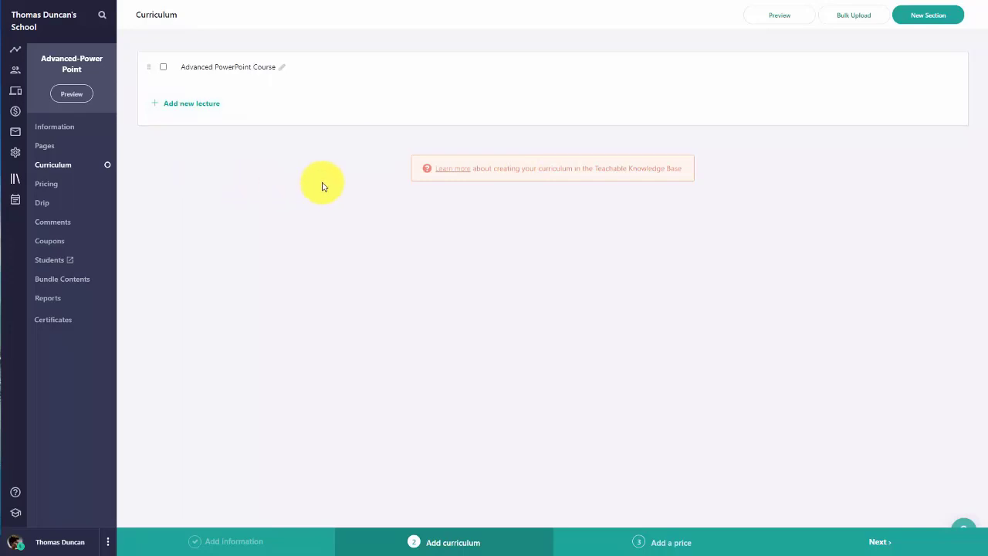
{"action": "left_click", "coordinate": [847, 19]}
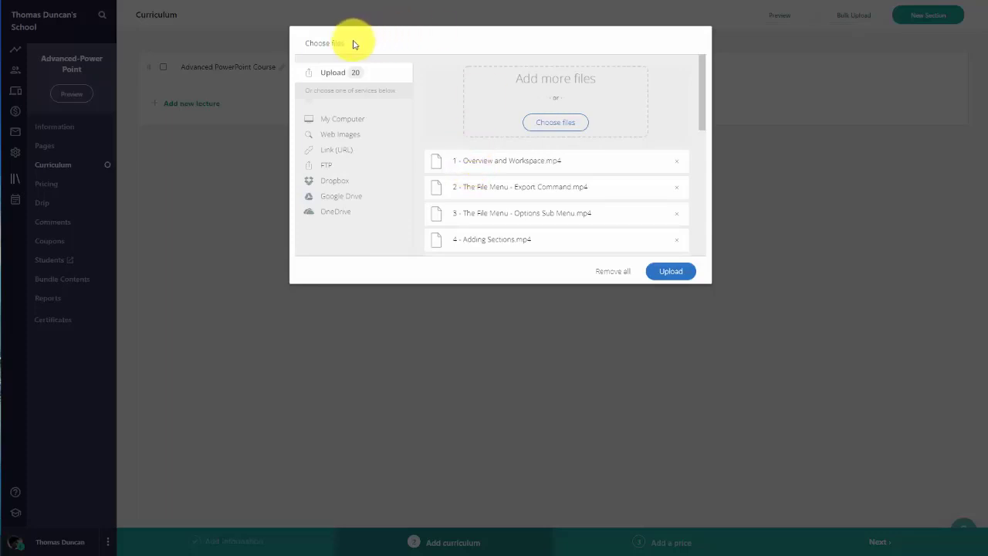
Step: Upload the 20 queued videos and move '1 - Overview and Workspace' to the top
{"action": "left_click", "coordinate": [661, 273]}
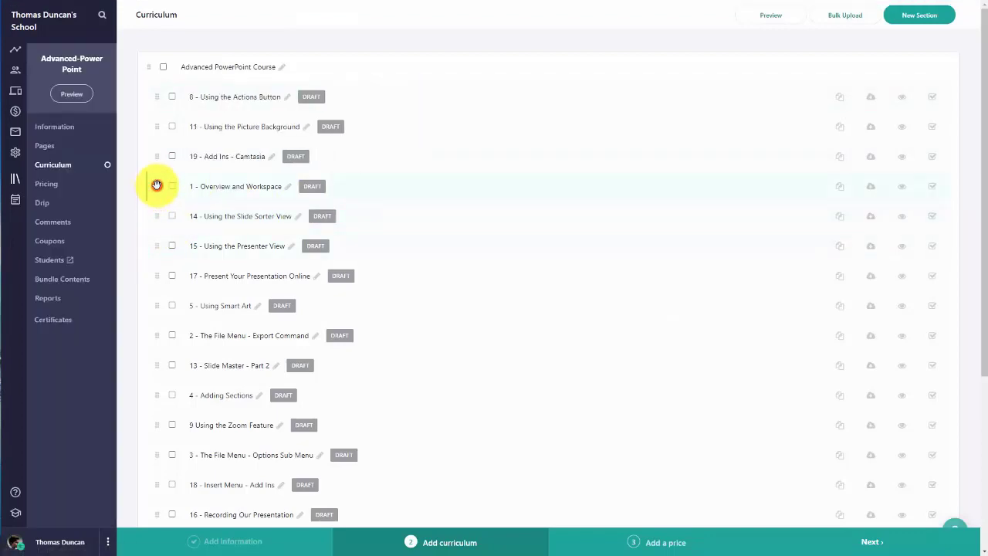
{"action": "left_click_drag", "start_coordinate": [157, 185], "coordinate": [159, 89]}
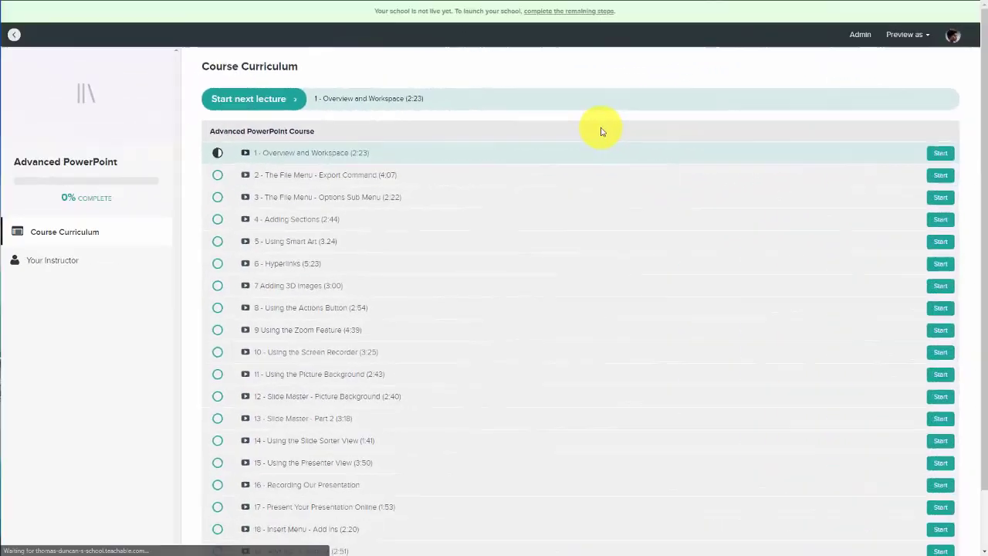
{"action": "scroll", "coordinate": [478, 178], "scroll_direction": "down", "scroll_amount": 1}
{"action": "scroll", "coordinate": [205, 181], "scroll_direction": "up", "scroll_amount": 1}
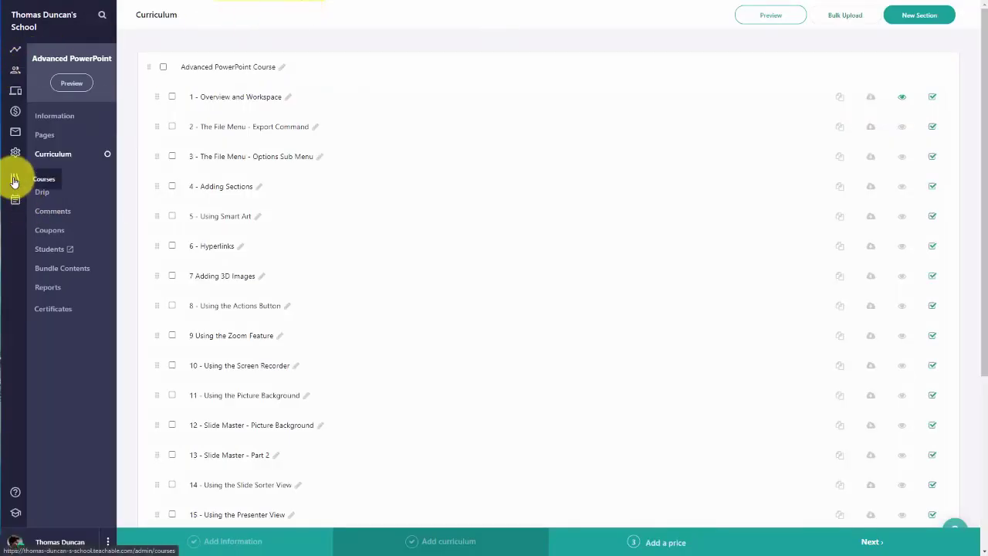
Step: Open How To Do PowerPoint from the Courses list and preview its sales page as a visitor
{"action": "left_click", "coordinate": [13, 180]}
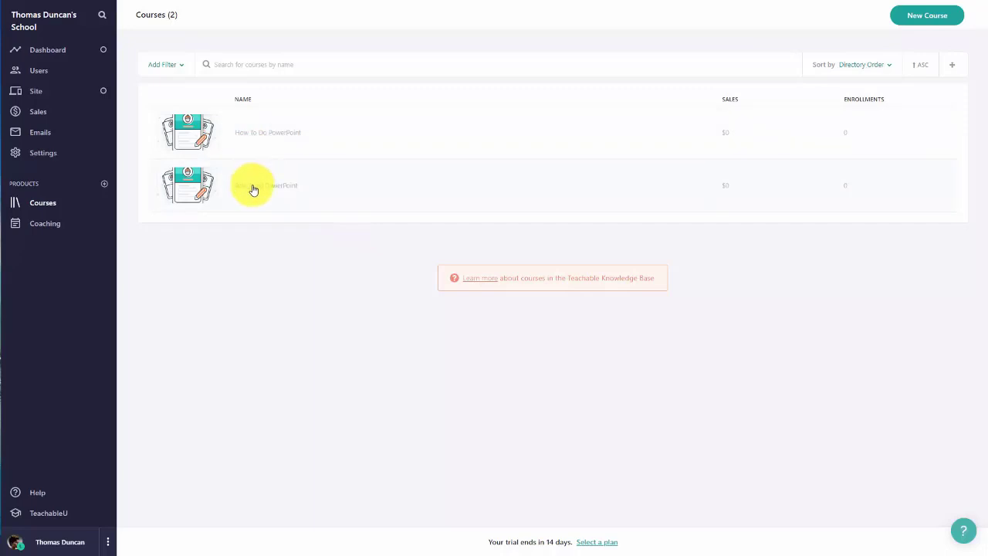
{"action": "left_click", "coordinate": [263, 138]}
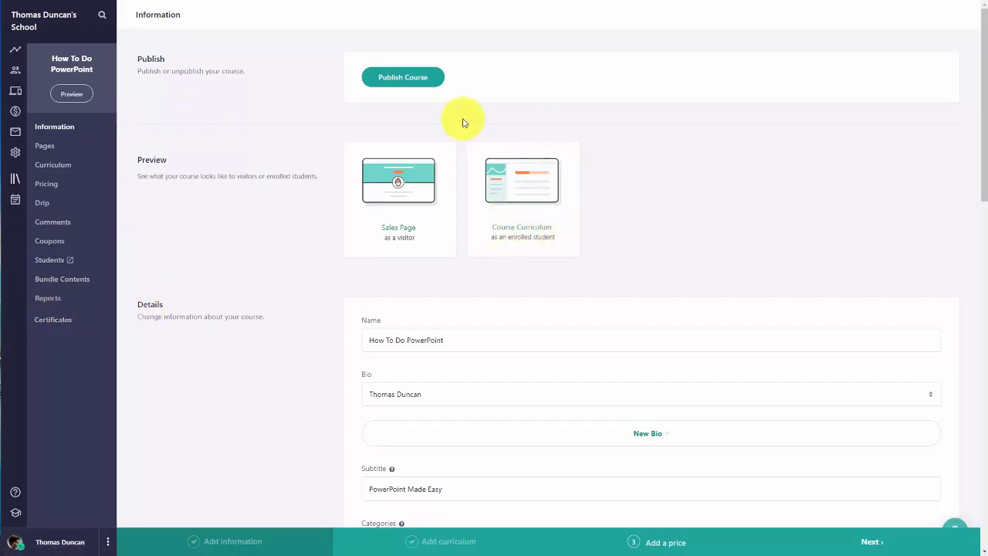
{"action": "left_click", "coordinate": [400, 202]}
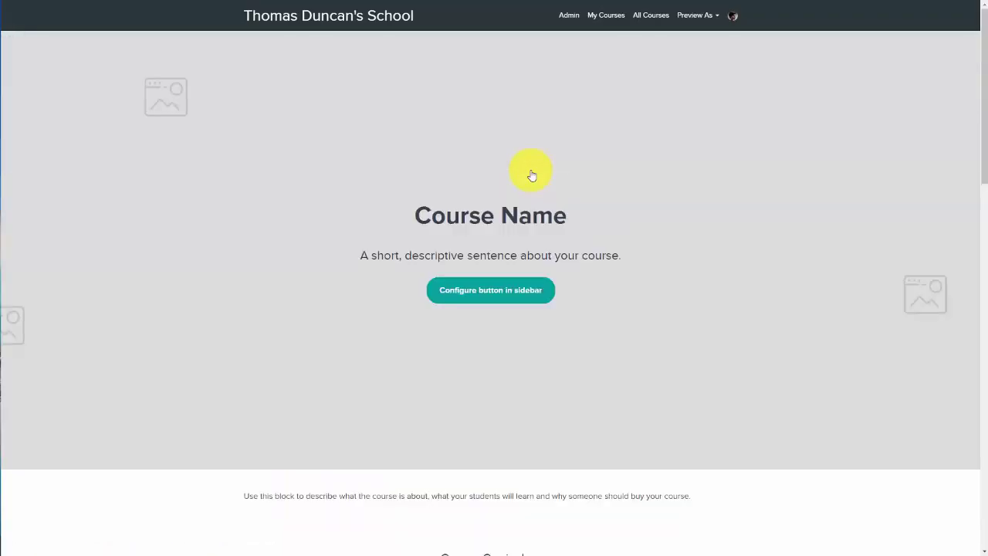
Step: Scroll through the How To Do PowerPoint sales page preview
{"action": "scroll", "coordinate": [529, 173], "scroll_direction": "down", "scroll_amount": 12}
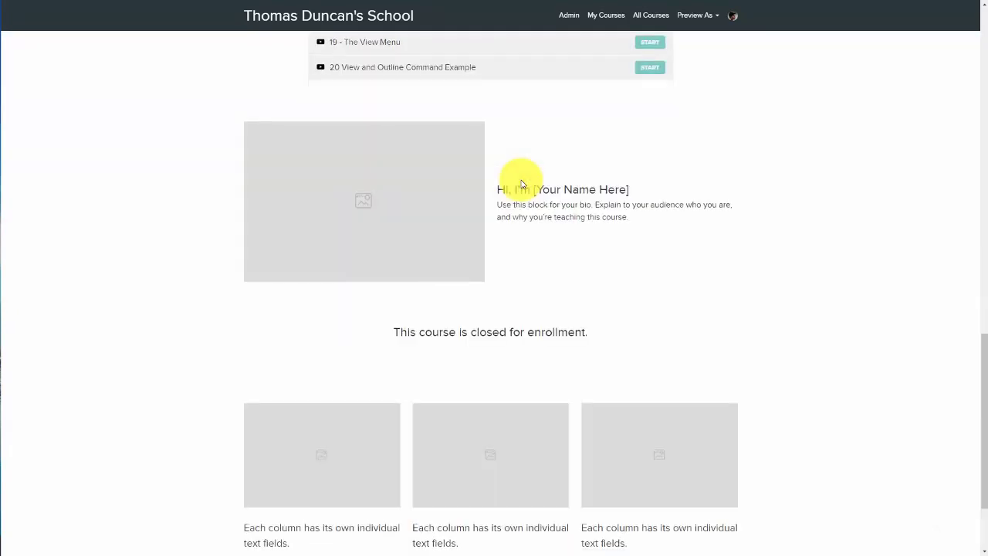
{"action": "scroll", "coordinate": [521, 186], "scroll_direction": "down", "scroll_amount": 2}
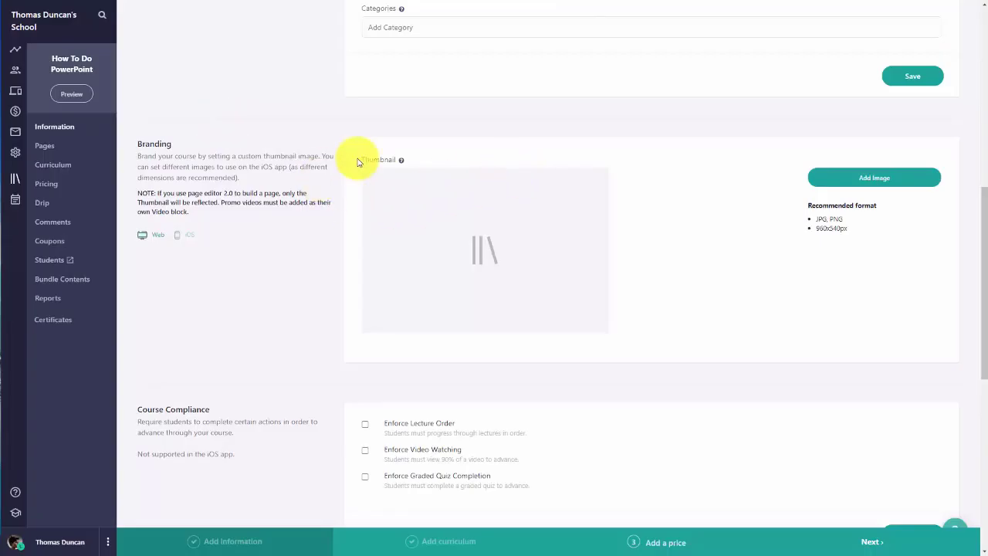
{"action": "scroll", "coordinate": [541, 216], "scroll_direction": "down", "scroll_amount": 1}
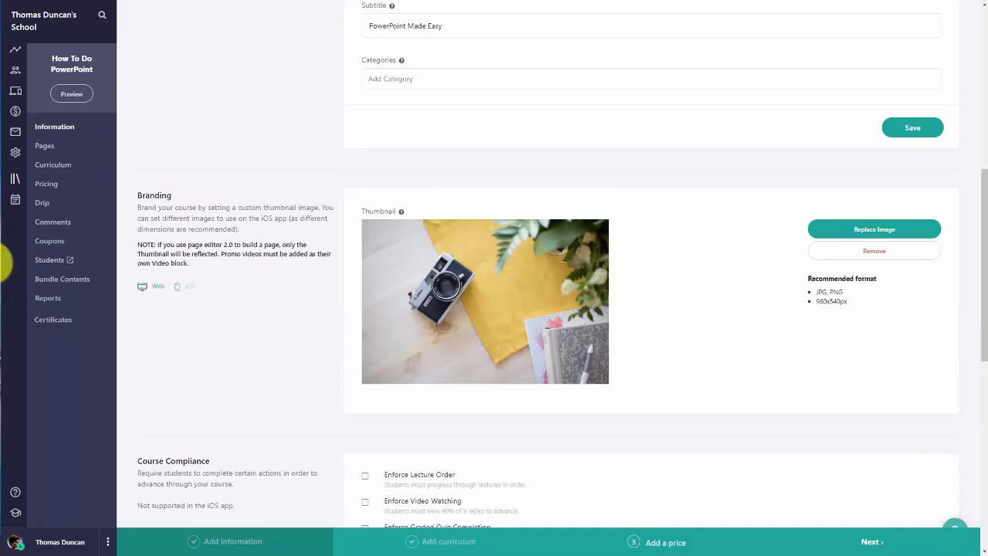
Step: Set the Post Purchase Page to Enrolled Course Curriculum and save the course
{"action": "left_click", "coordinate": [186, 286]}
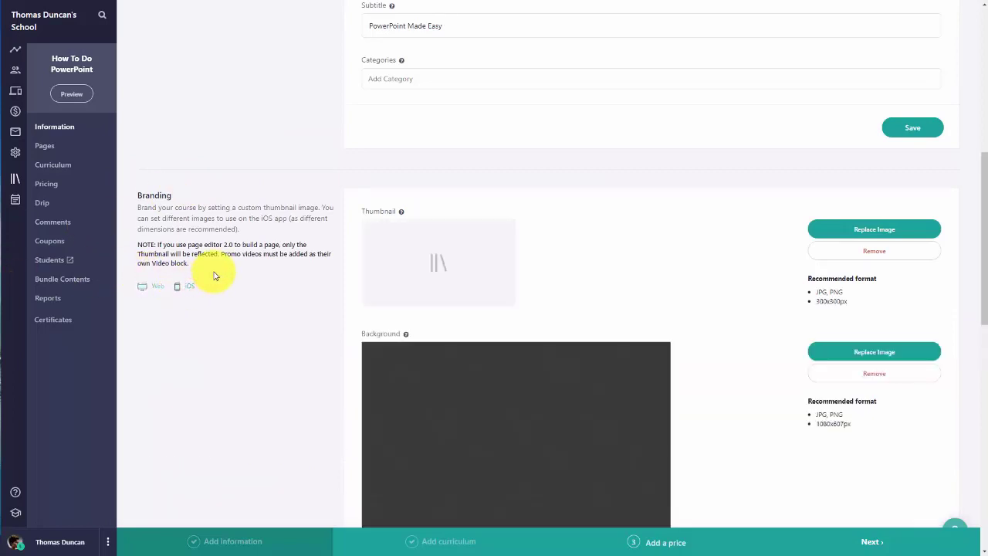
{"action": "scroll", "coordinate": [308, 262], "scroll_direction": "down", "scroll_amount": 1}
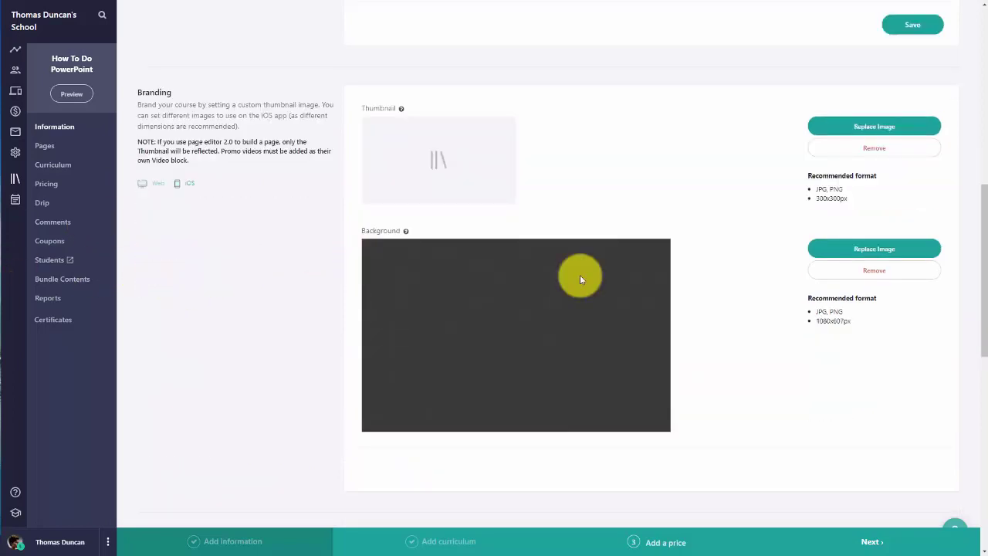
{"action": "scroll", "coordinate": [579, 275], "scroll_direction": "down", "scroll_amount": 4}
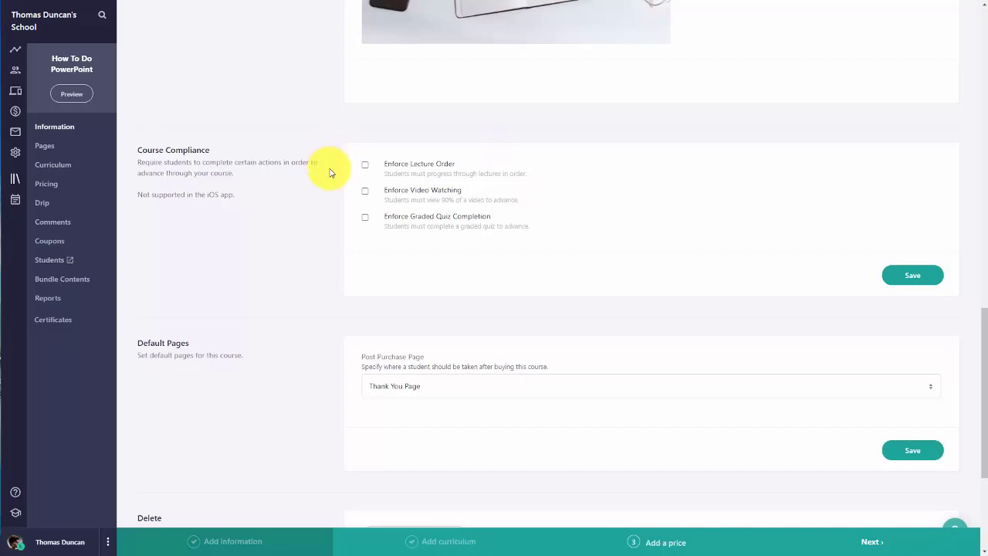
{"action": "scroll", "coordinate": [332, 170], "scroll_direction": "down", "scroll_amount": 3}
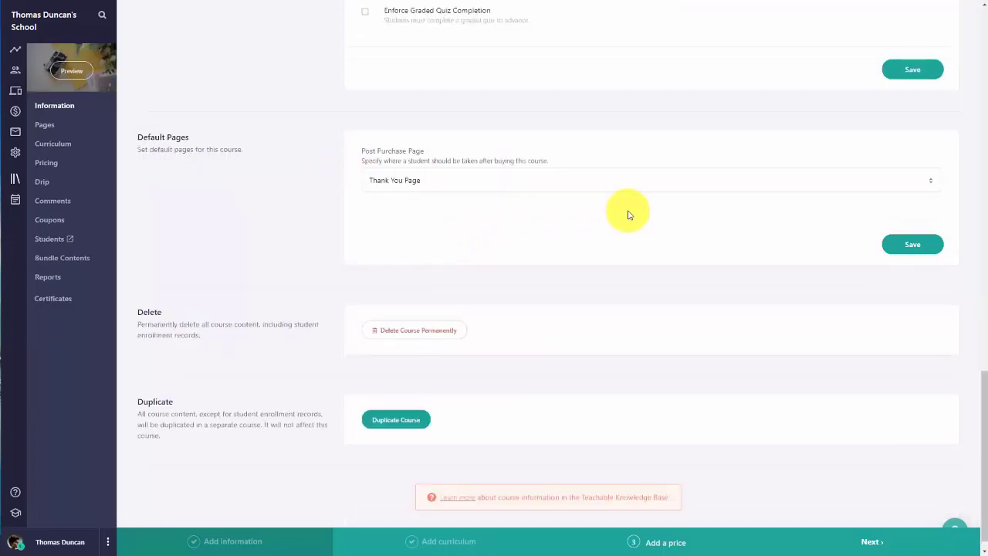
{"action": "left_click", "coordinate": [591, 188]}
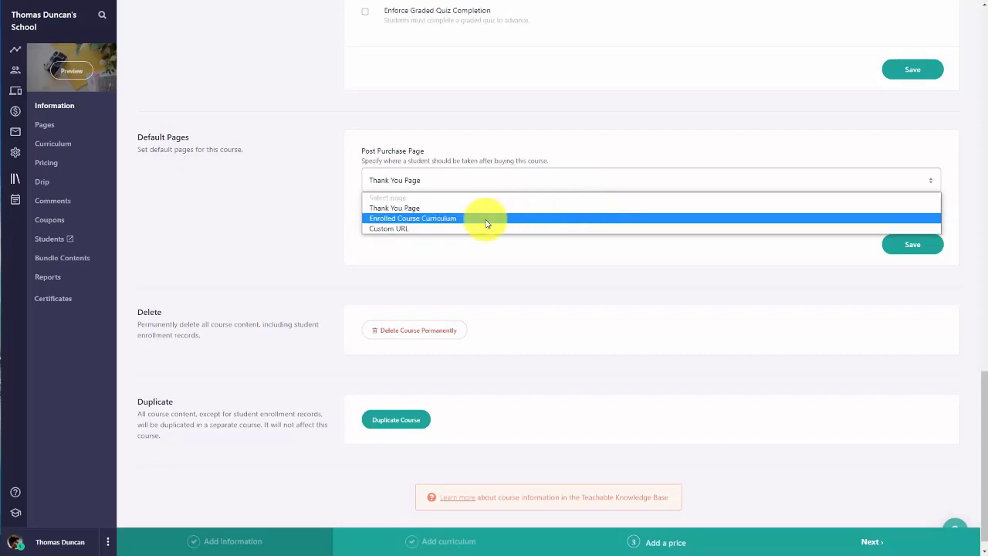
{"action": "left_click", "coordinate": [443, 220]}
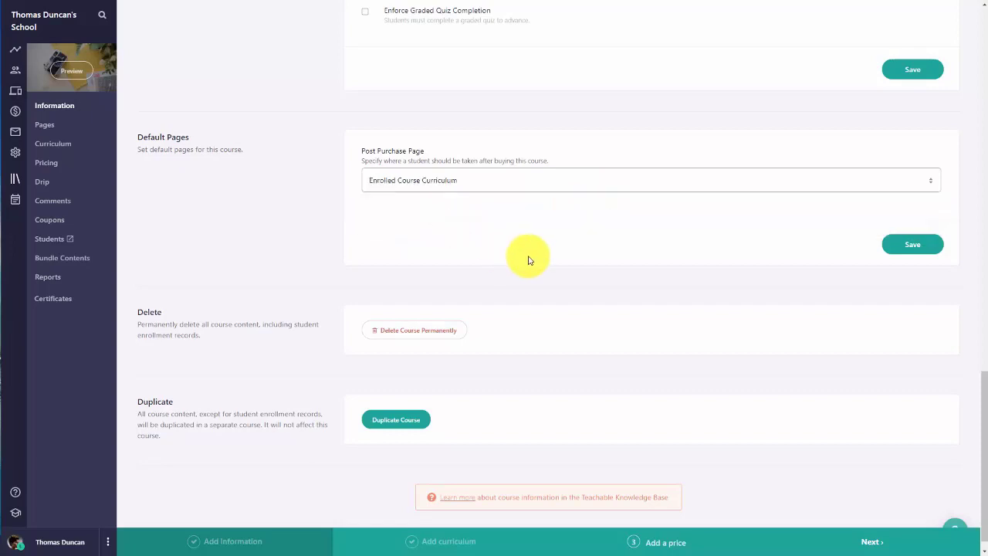
{"action": "left_click", "coordinate": [903, 247]}
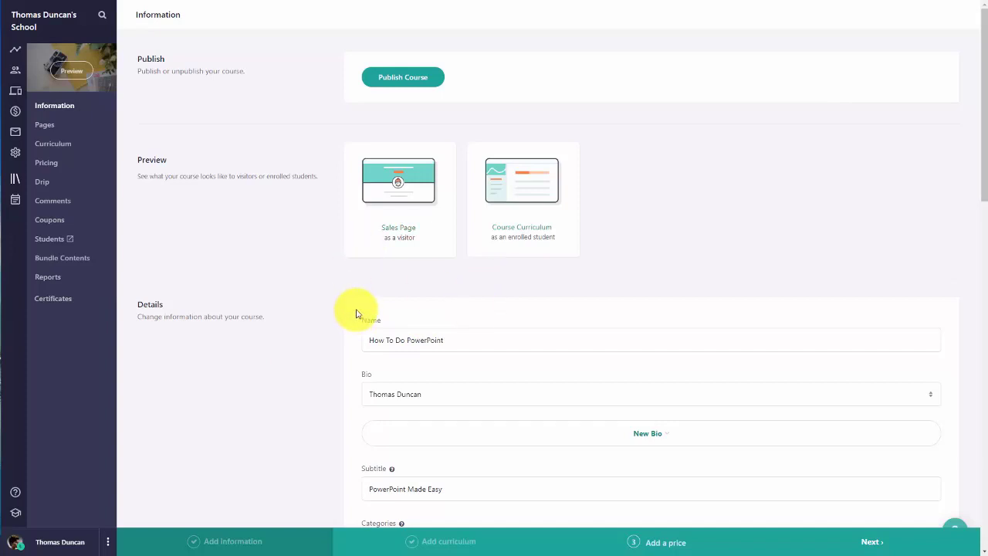
Step: Add Advanced PowerPoint to the How To Do PowerPoint bundle contents, then return to Courses
{"action": "left_click", "coordinate": [75, 261]}
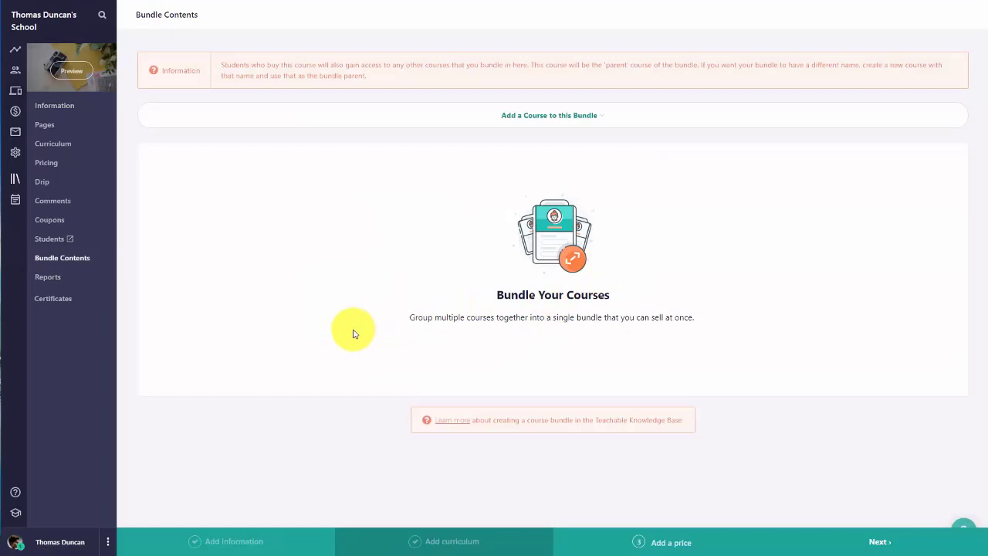
{"action": "left_click", "coordinate": [540, 116]}
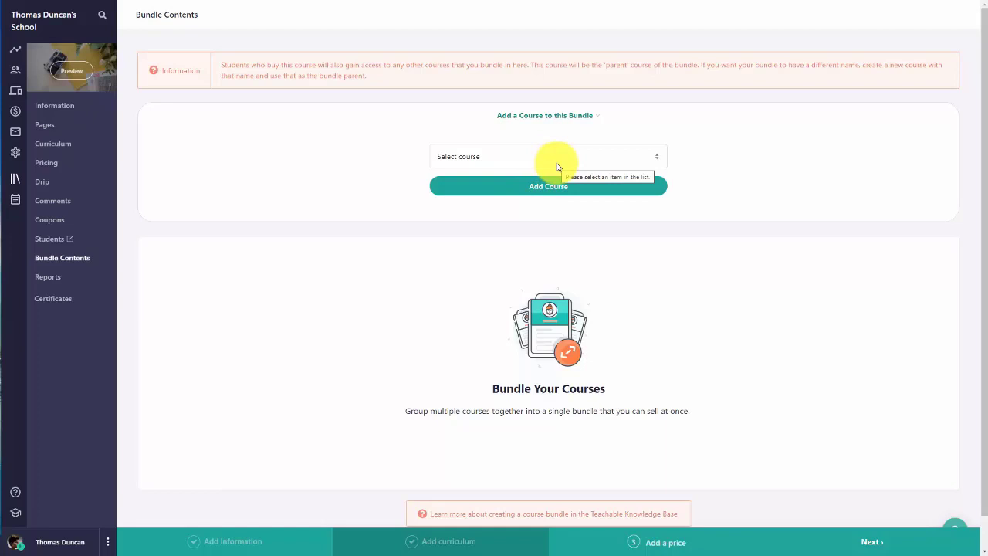
{"action": "left_click", "coordinate": [557, 162]}
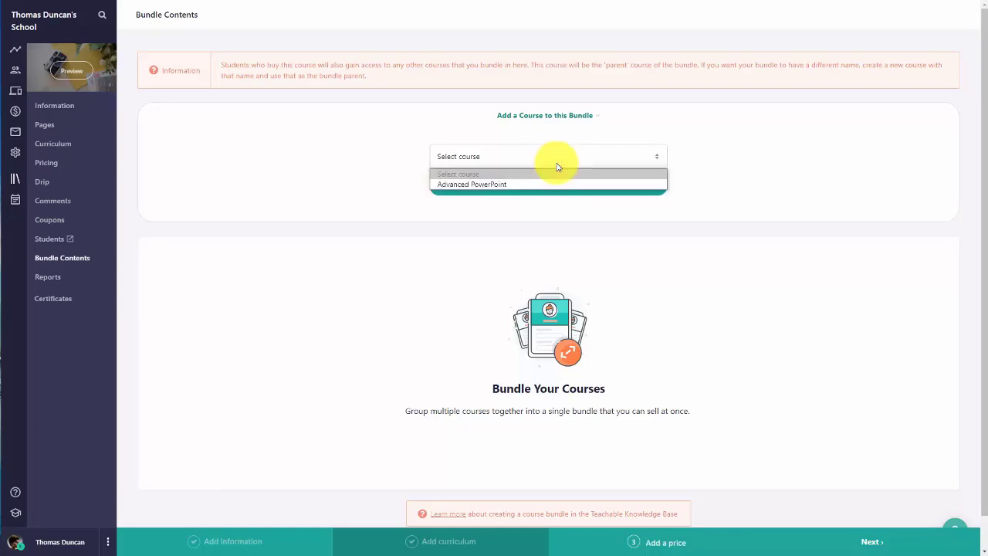
{"action": "left_click", "coordinate": [477, 185]}
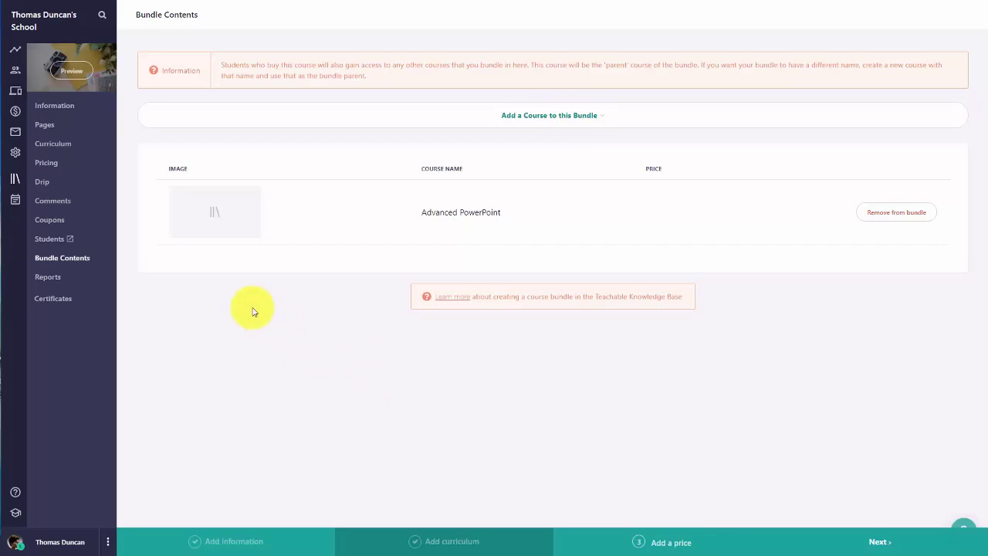
{"action": "left_click", "coordinate": [13, 180]}
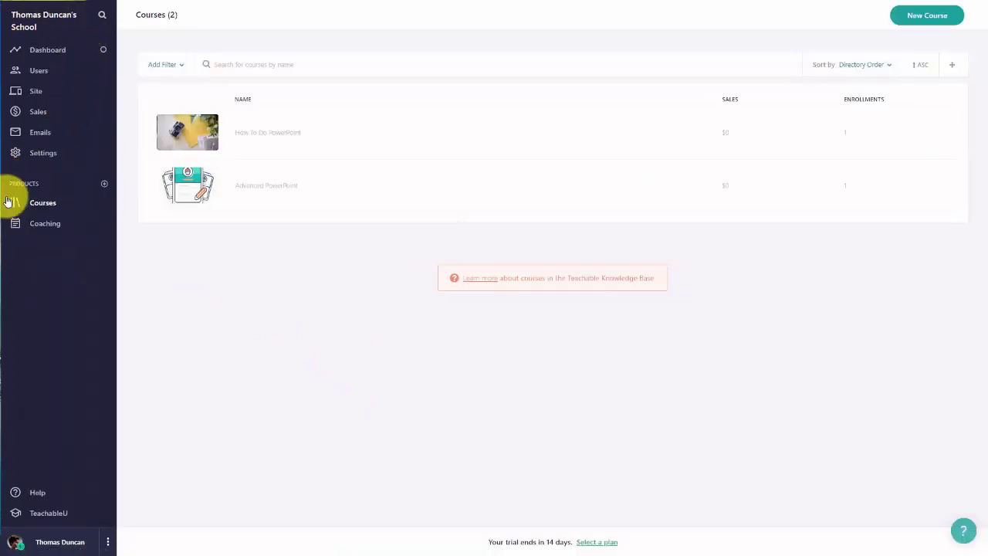
Step: Publish the How To Do PowerPoint course and return to the Courses list
{"action": "left_click", "coordinate": [287, 136]}
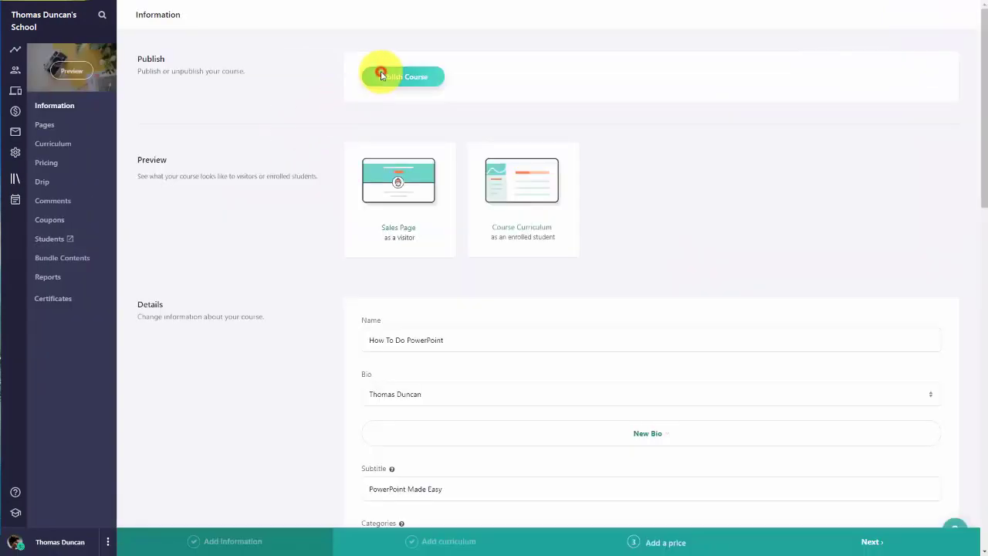
{"action": "left_click", "coordinate": [381, 77]}
{"action": "left_click", "coordinate": [455, 307]}
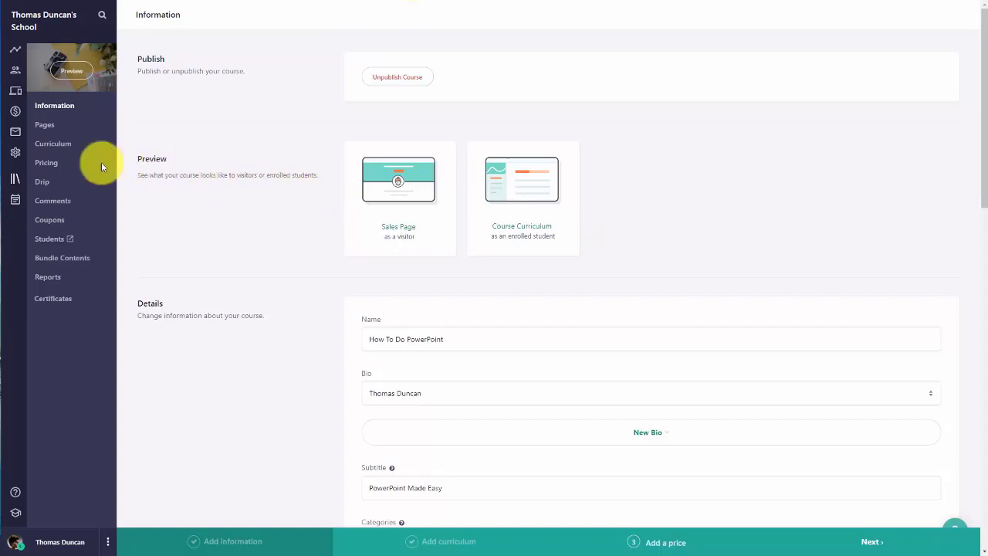
{"action": "left_click", "coordinate": [16, 186]}
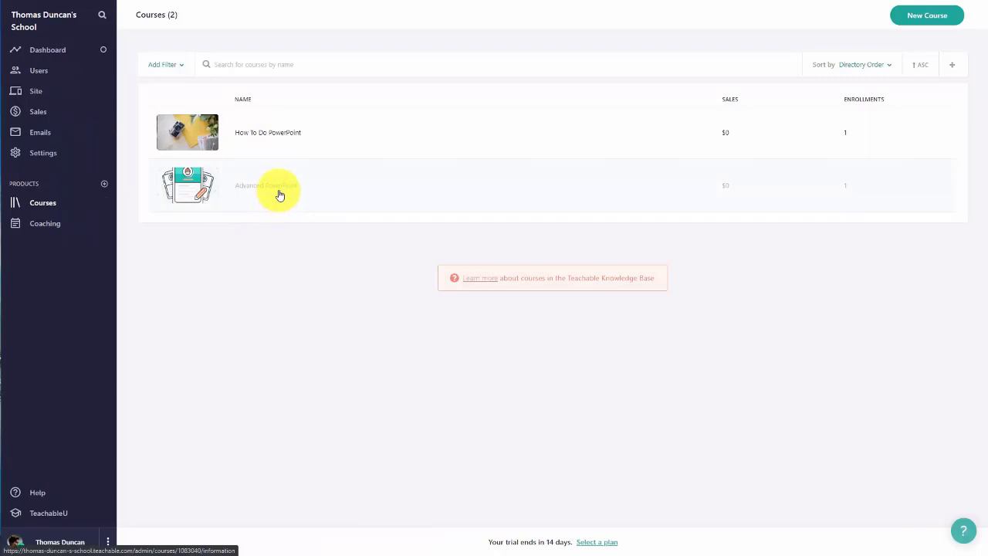
Step: Publish the Advanced PowerPoint course and return to the Courses list
{"action": "left_click", "coordinate": [280, 195]}
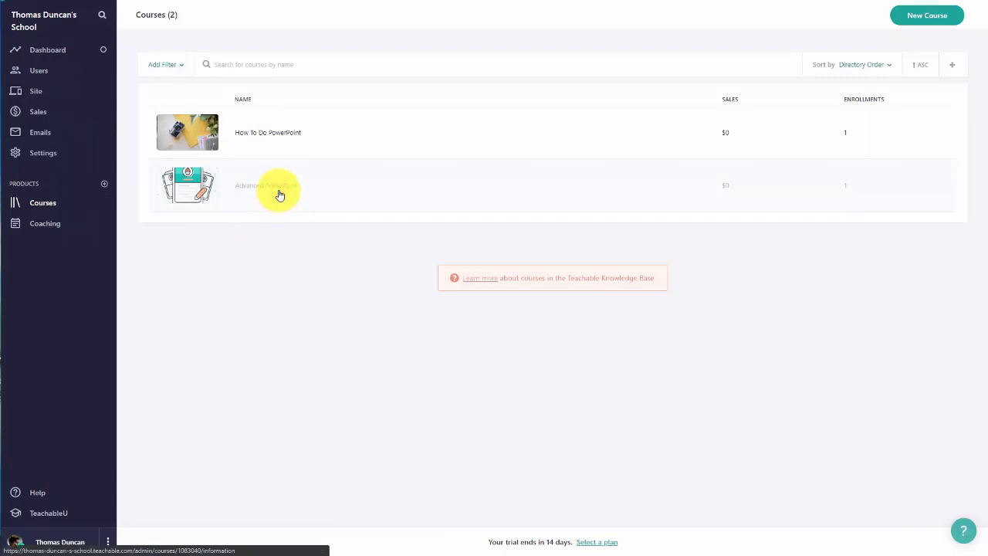
{"action": "left_click", "coordinate": [406, 84]}
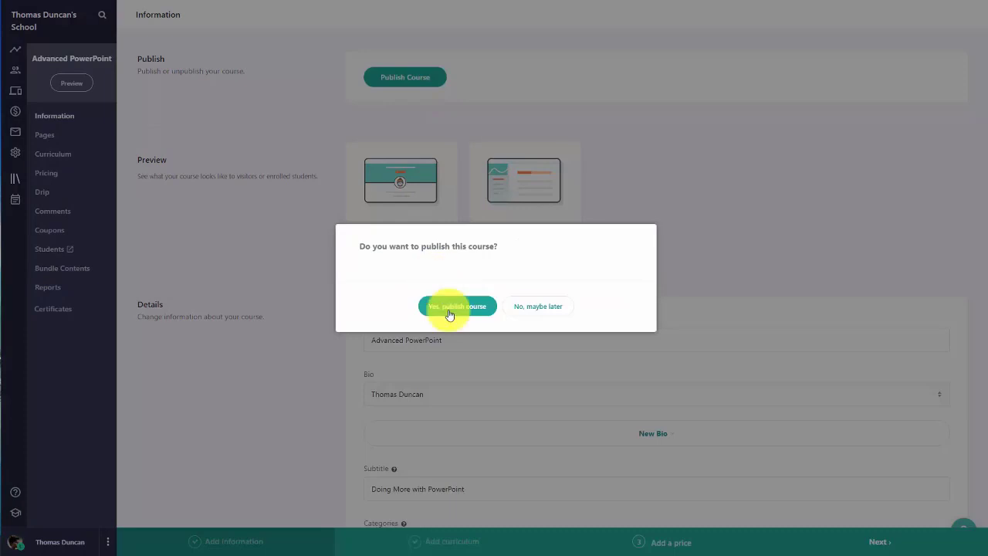
{"action": "left_click", "coordinate": [450, 308]}
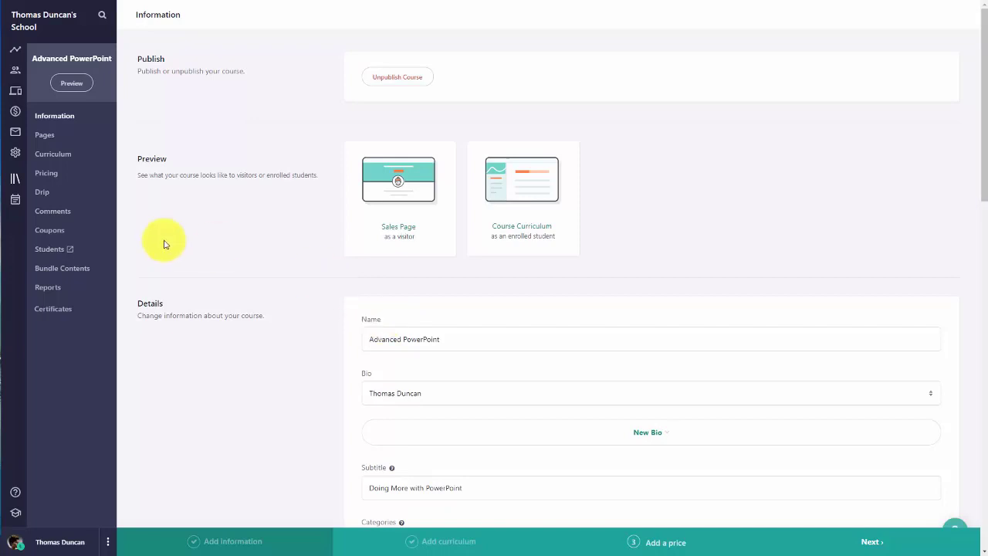
{"action": "left_click", "coordinate": [16, 182]}
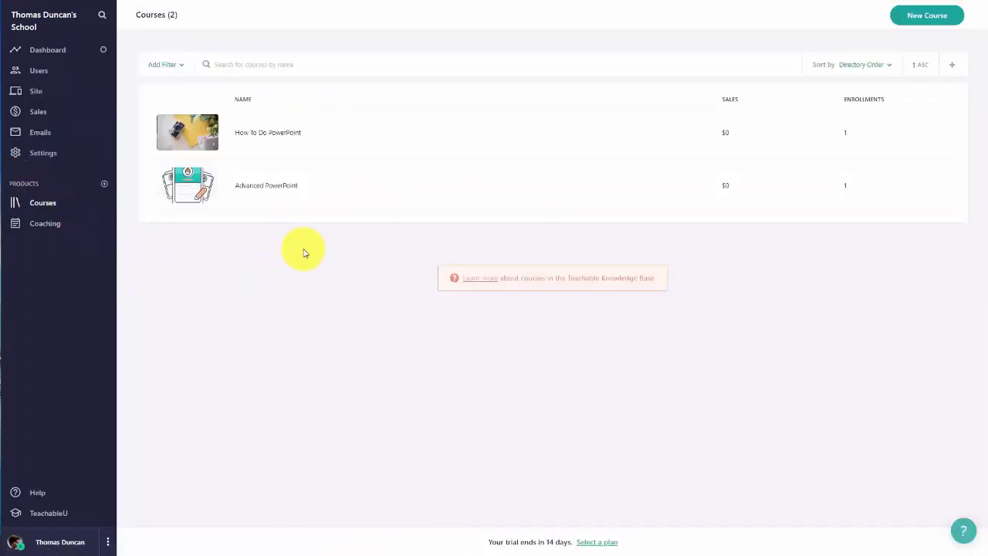
Step: Open the How To Do PowerPoint Sales page in the page editor and scroll through its blocks
{"action": "left_click", "coordinate": [281, 135]}
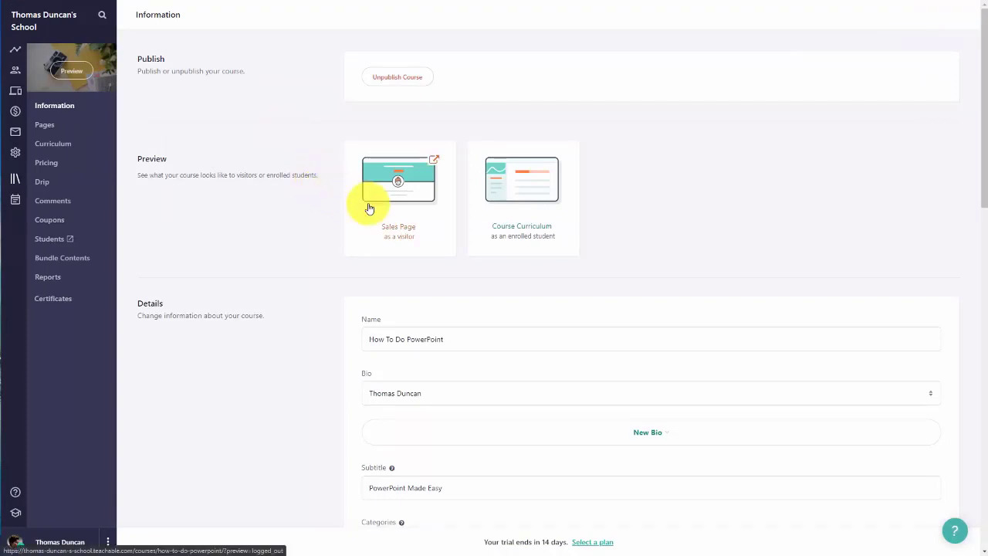
{"action": "left_click", "coordinate": [45, 126]}
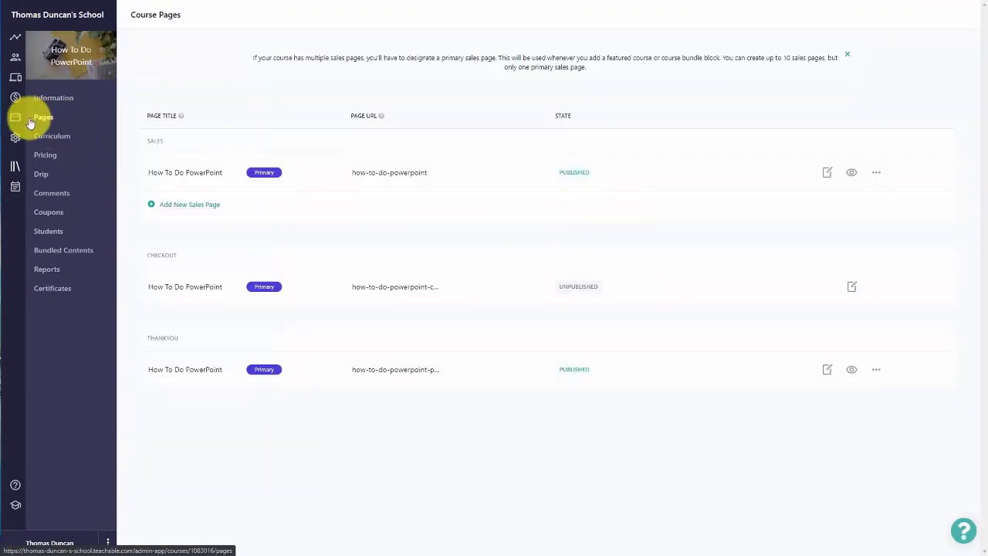
{"action": "left_click", "coordinate": [825, 176]}
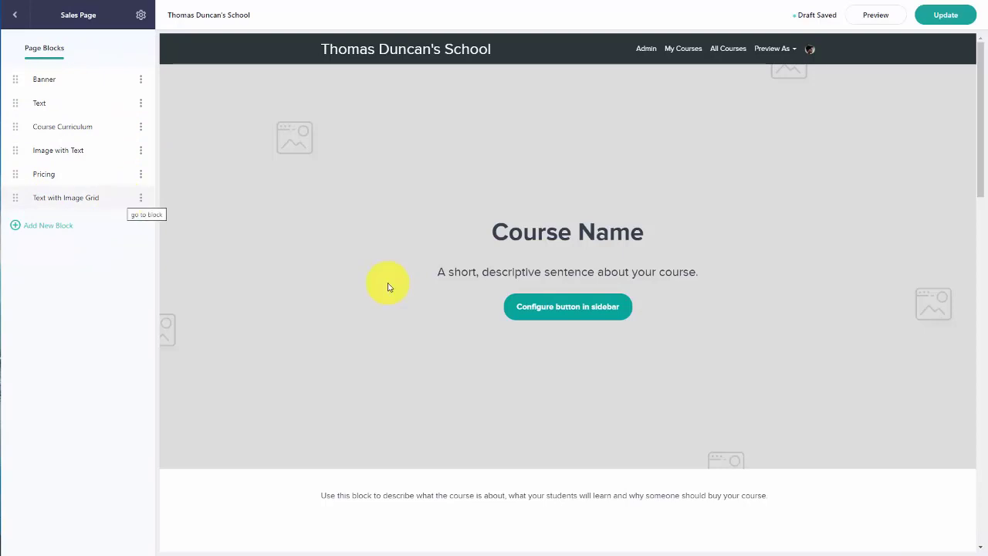
{"action": "scroll", "coordinate": [439, 116], "scroll_direction": "down", "scroll_amount": 5}
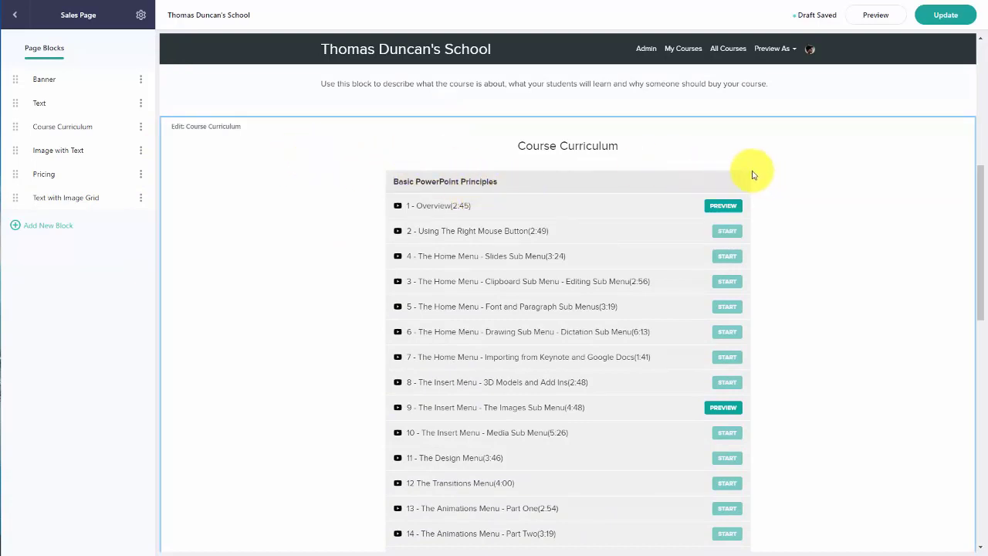
{"action": "scroll", "coordinate": [654, 164], "scroll_direction": "down", "scroll_amount": 1}
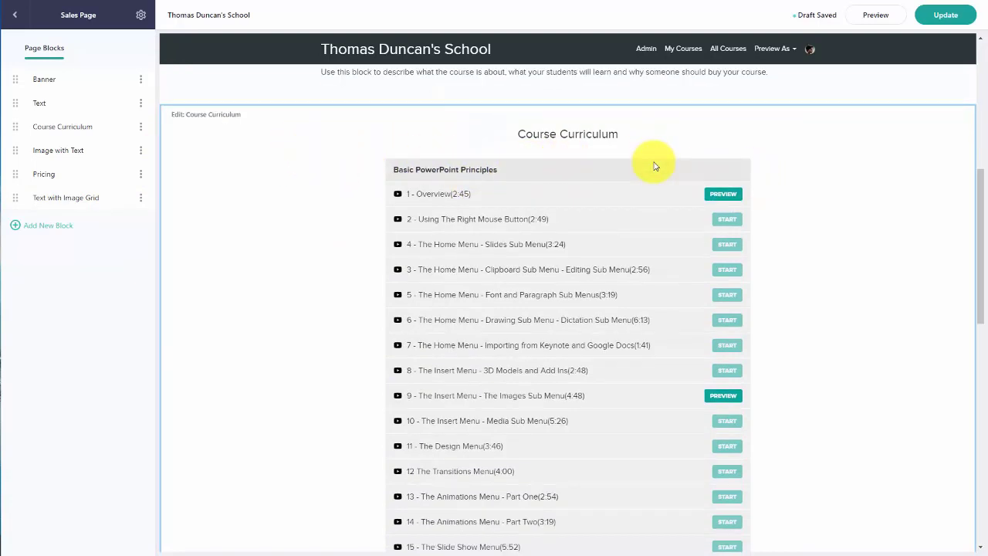
{"action": "scroll", "coordinate": [643, 161], "scroll_direction": "up", "scroll_amount": 1}
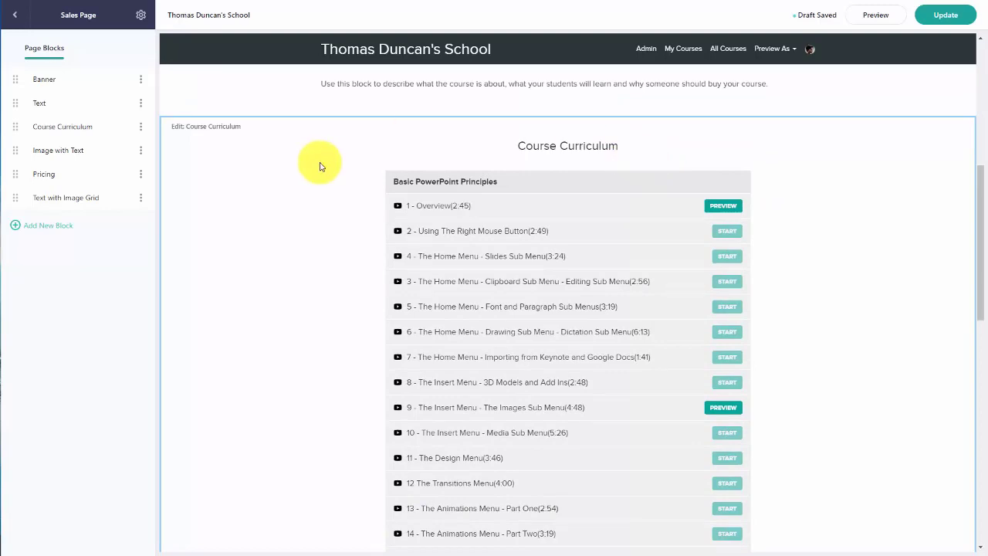
{"action": "scroll", "coordinate": [321, 167], "scroll_direction": "down", "scroll_amount": 6}
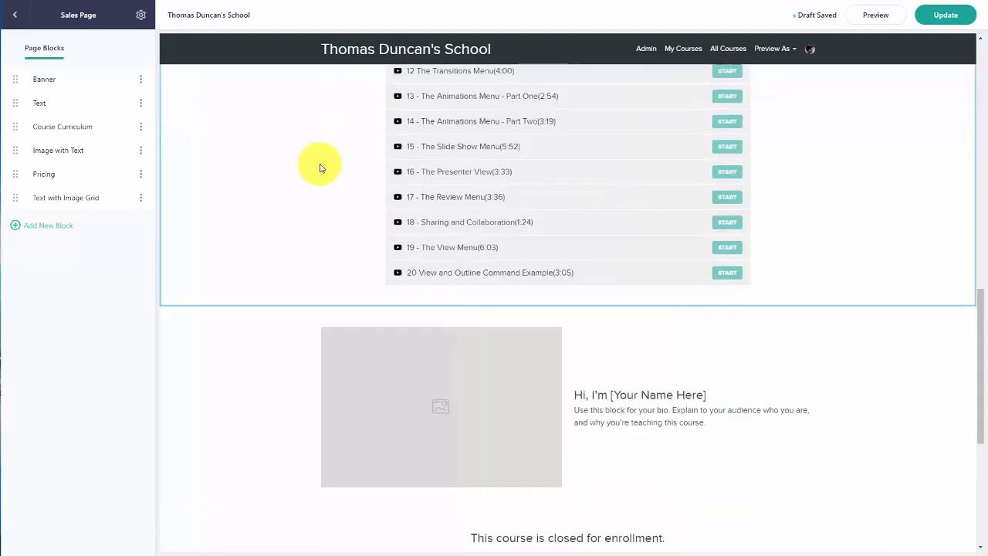
{"action": "scroll", "coordinate": [321, 168], "scroll_direction": "up", "scroll_amount": 9}
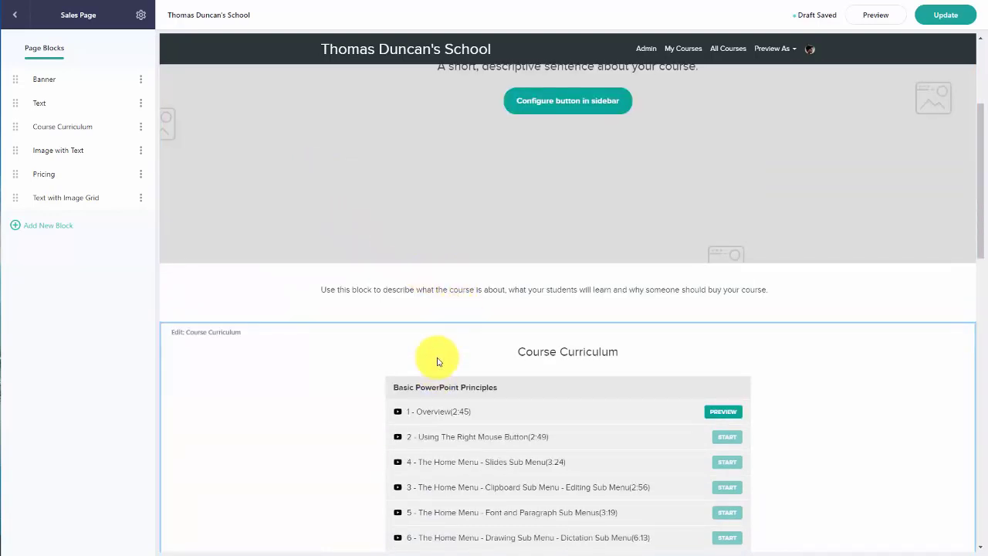
{"action": "scroll", "coordinate": [463, 359], "scroll_direction": "down", "scroll_amount": 10}
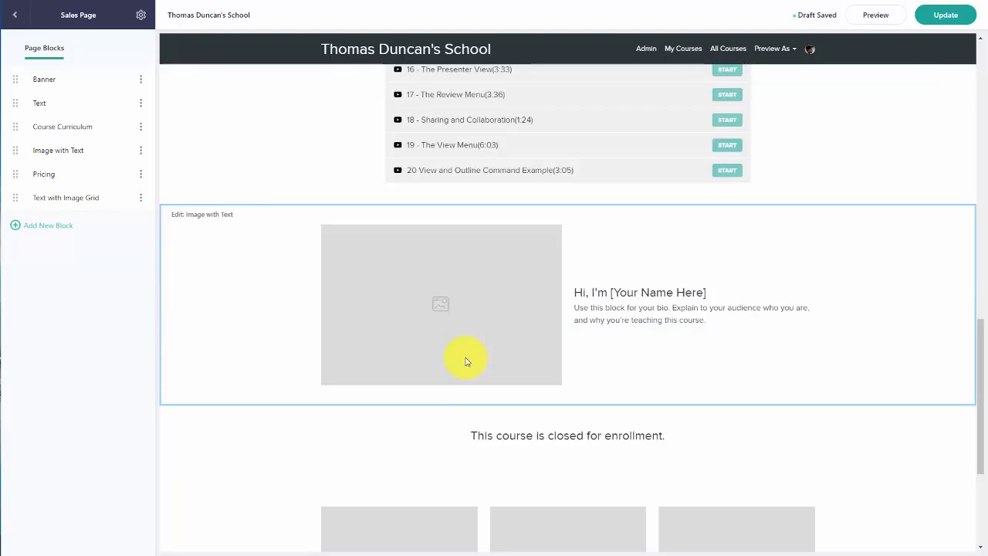
Step: Add a Course Curriculum block to the sales page
{"action": "left_click", "coordinate": [37, 228]}
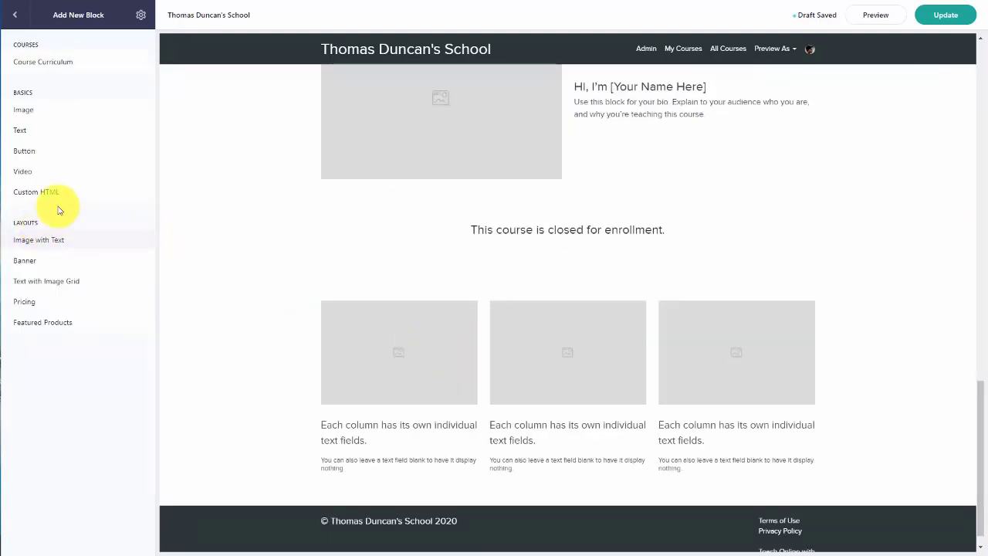
{"action": "left_click", "coordinate": [57, 68]}
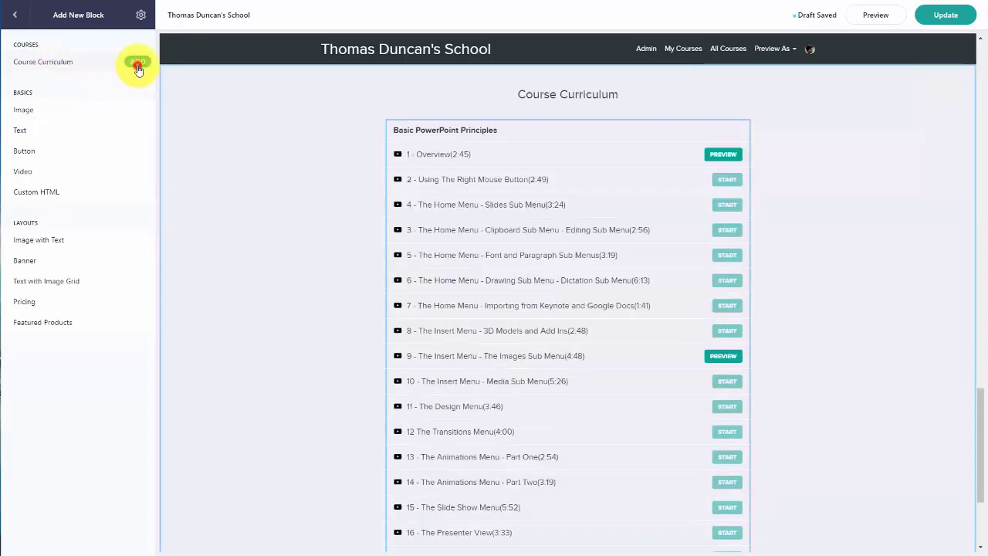
{"action": "left_click", "coordinate": [137, 68]}
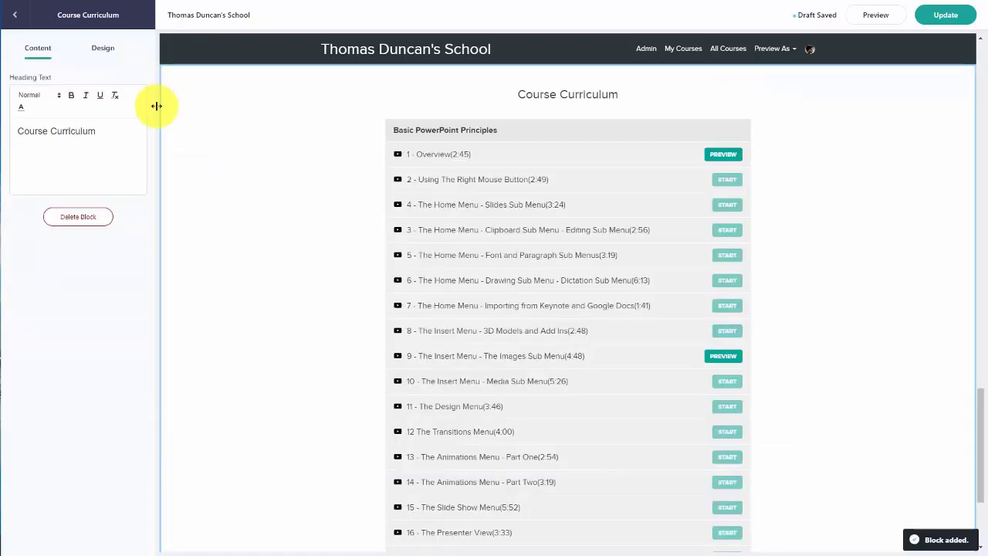
{"action": "scroll", "coordinate": [309, 260], "scroll_direction": "down", "scroll_amount": 3}
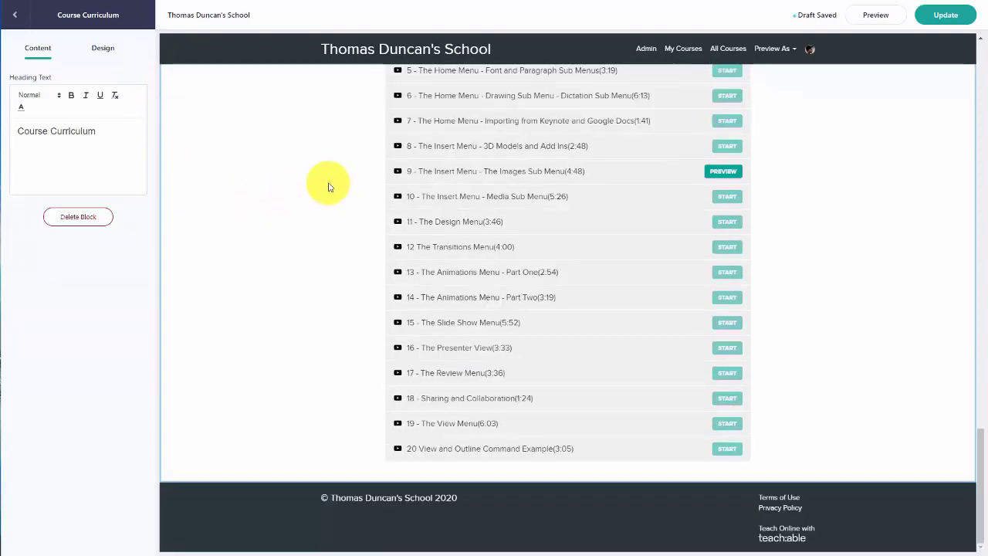
{"action": "scroll", "coordinate": [328, 187], "scroll_direction": "up", "scroll_amount": 3}
{"action": "scroll", "coordinate": [385, 203], "scroll_direction": "down", "scroll_amount": 3}
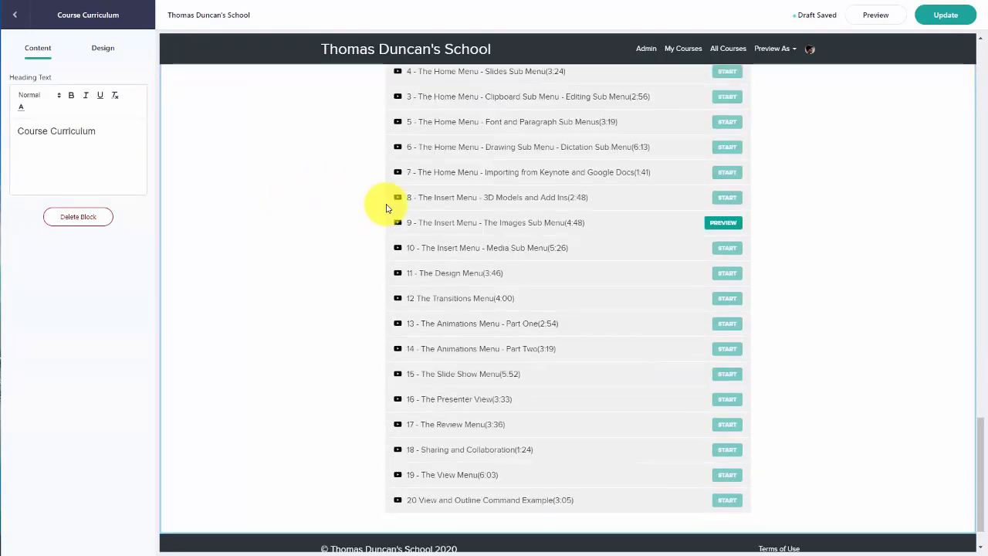
{"action": "scroll", "coordinate": [389, 208], "scroll_direction": "up", "scroll_amount": 3}
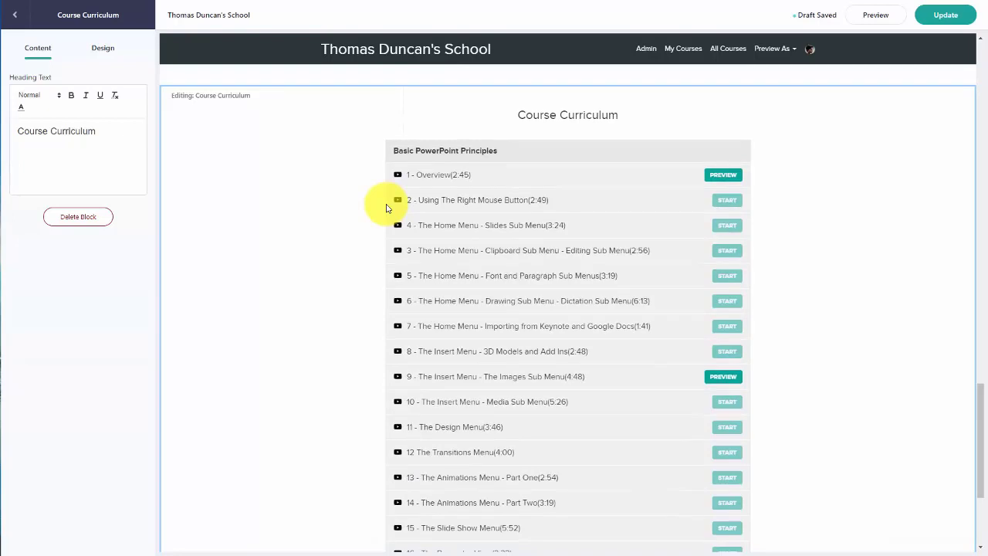
Step: Delete the newly added Course Curriculum block
{"action": "scroll", "coordinate": [371, 204], "scroll_direction": "down", "scroll_amount": 2}
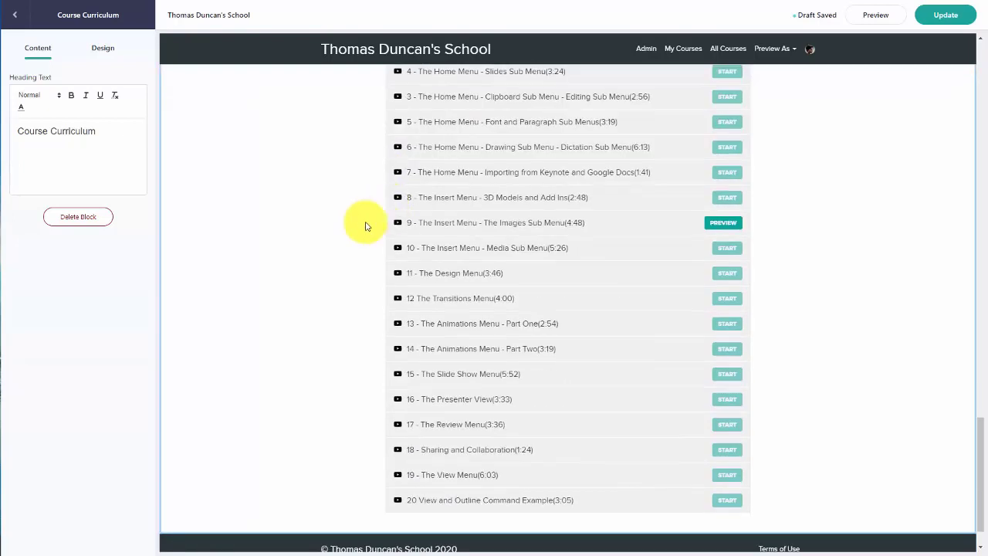
{"action": "left_click", "coordinate": [78, 220]}
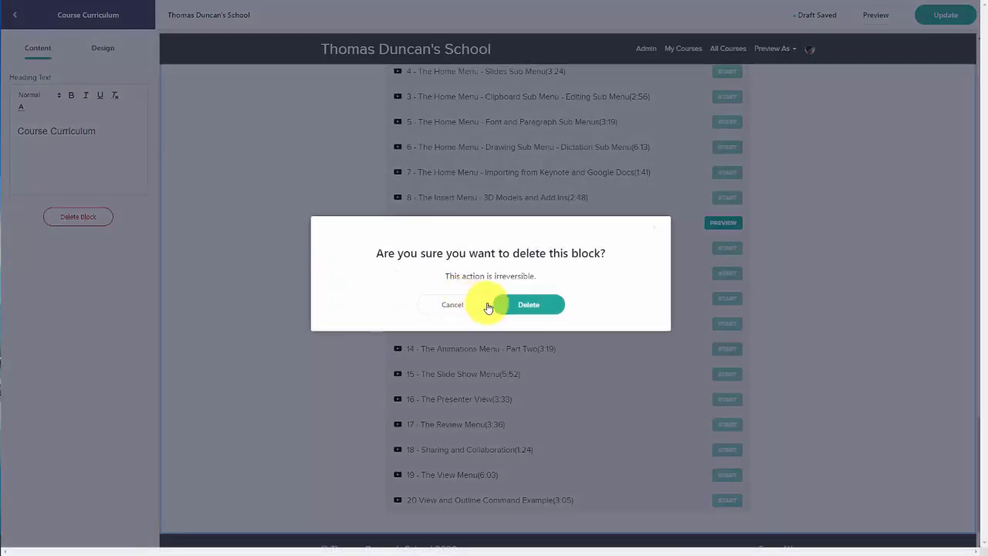
{"action": "left_click", "coordinate": [522, 304]}
{"action": "scroll", "coordinate": [509, 320], "scroll_direction": "up", "scroll_amount": 8}
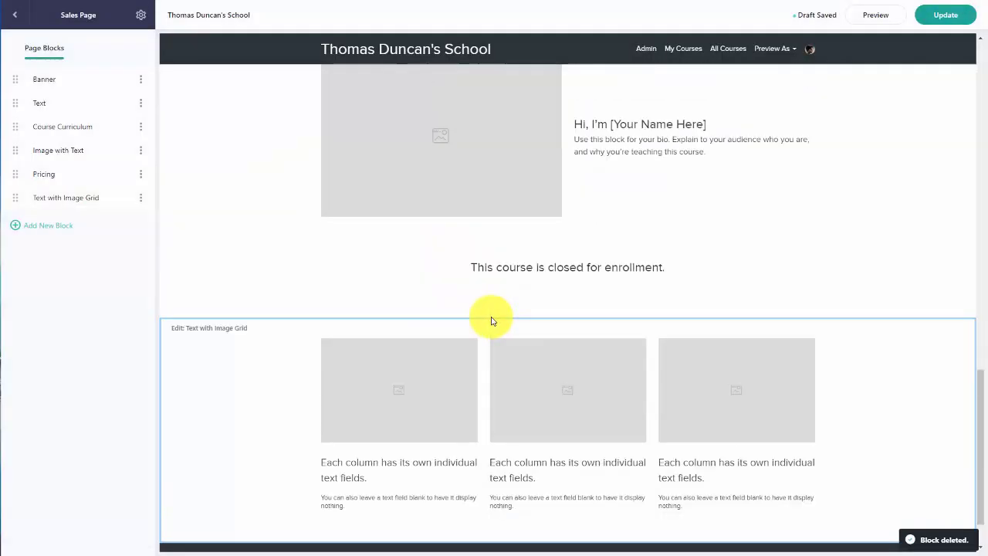
{"action": "scroll", "coordinate": [494, 319], "scroll_direction": "up", "scroll_amount": 1}
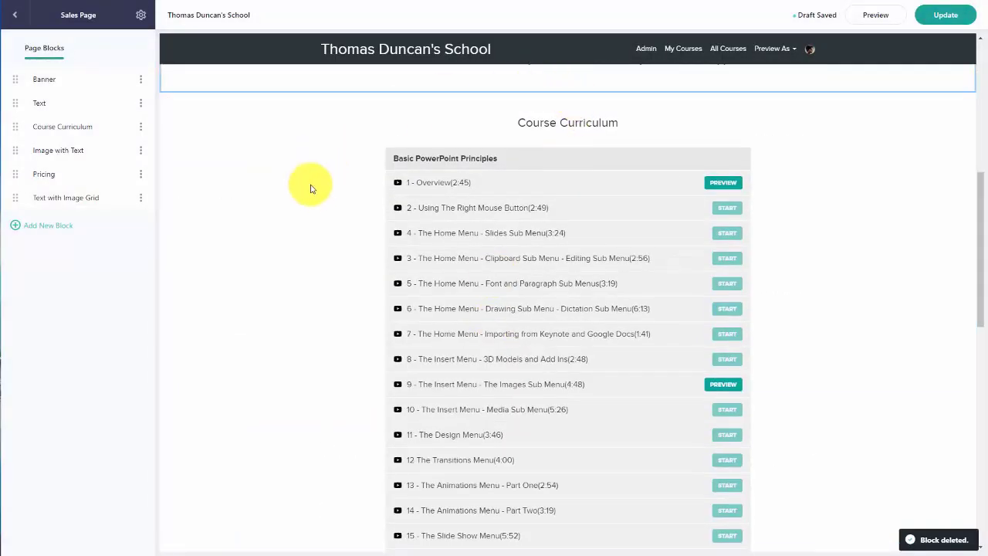
{"action": "scroll", "coordinate": [333, 221], "scroll_direction": "down", "scroll_amount": 1}
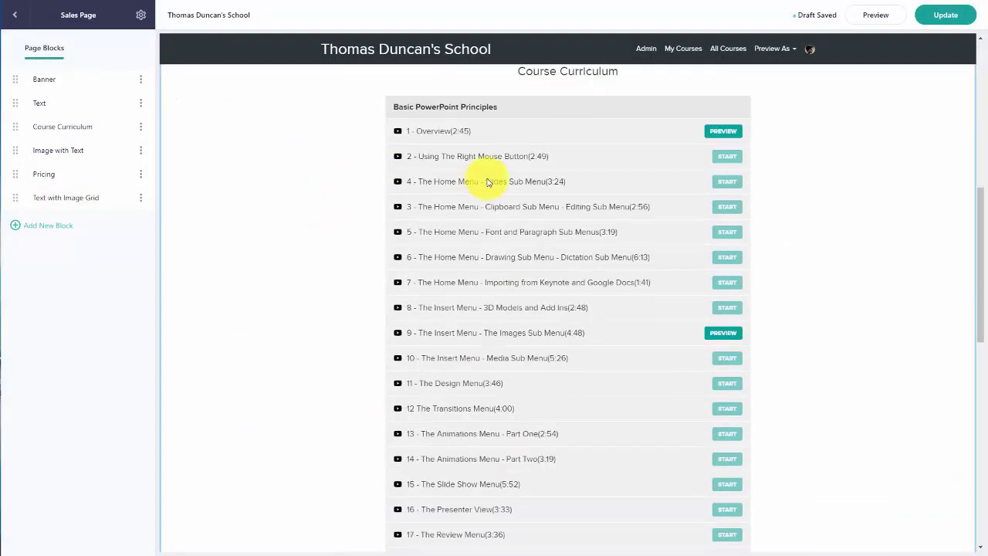
{"action": "scroll", "coordinate": [486, 186], "scroll_direction": "up", "scroll_amount": 1}
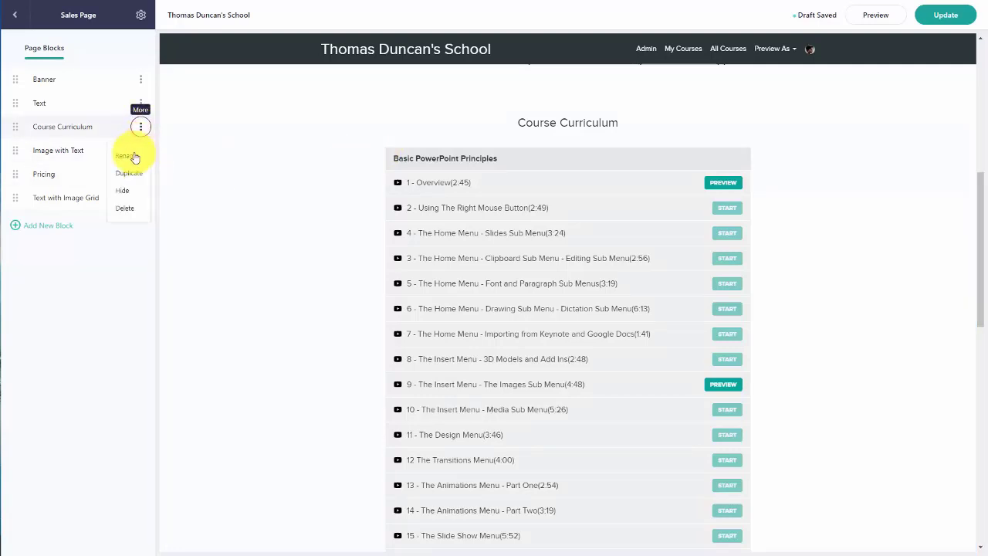
Step: Delete the remaining Course Curriculum block, leaving Banner, Text, Image with Text, Pricing and Image Grid
{"action": "left_click", "coordinate": [121, 210]}
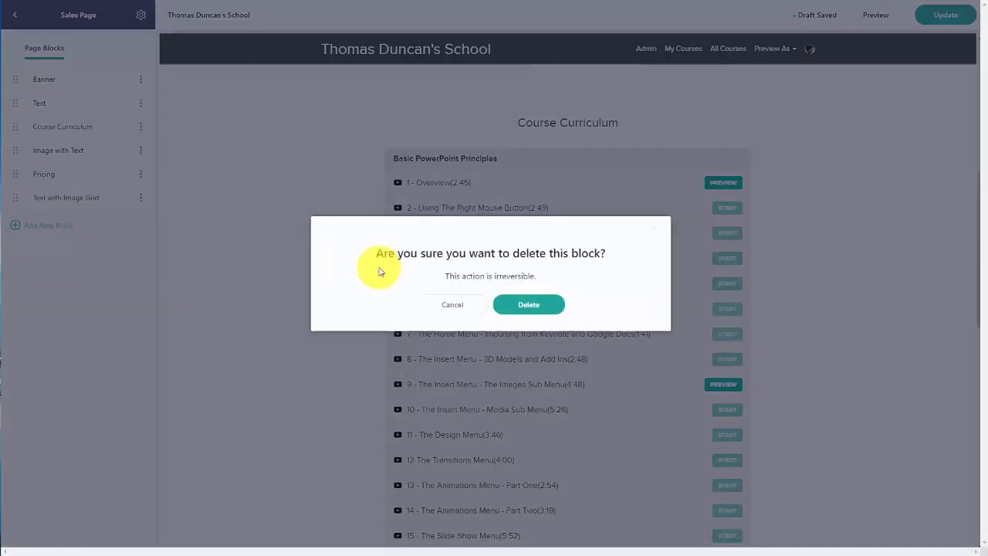
{"action": "left_click", "coordinate": [527, 303]}
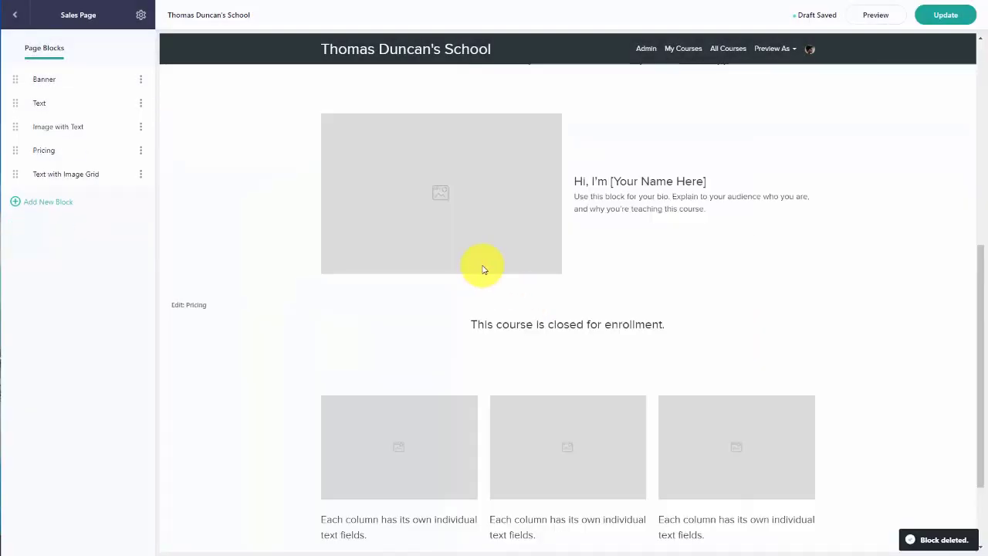
{"action": "scroll", "coordinate": [484, 267], "scroll_direction": "up", "scroll_amount": 3}
{"action": "scroll", "coordinate": [523, 177], "scroll_direction": "up", "scroll_amount": 3}
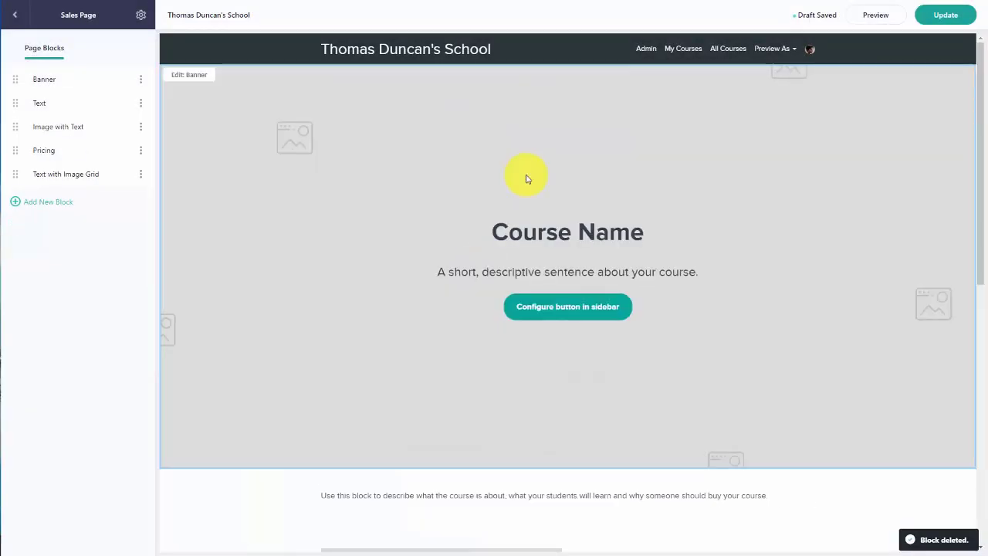
{"action": "scroll", "coordinate": [522, 176], "scroll_direction": "down", "scroll_amount": 6}
{"action": "scroll", "coordinate": [526, 201], "scroll_direction": "down", "scroll_amount": 2}
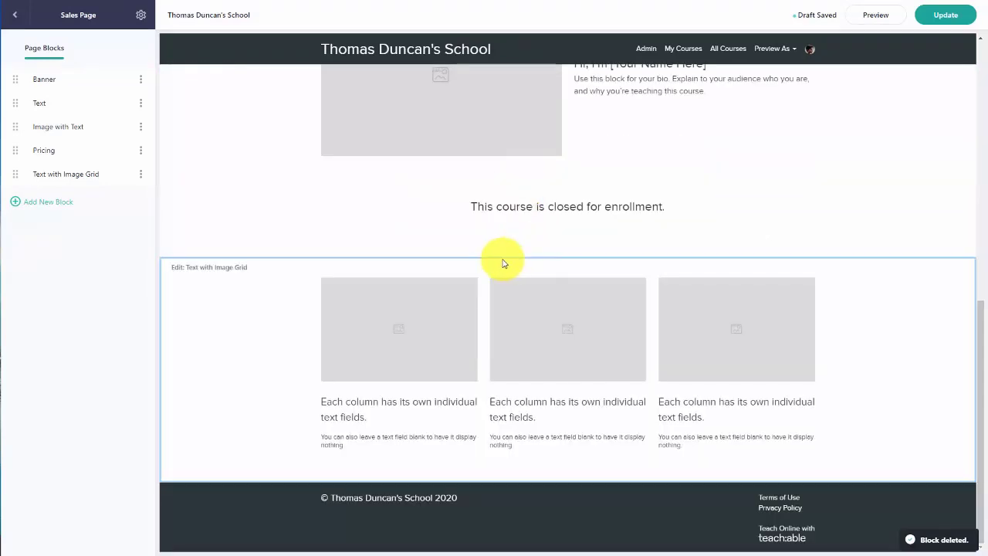
{"action": "scroll", "coordinate": [503, 258], "scroll_direction": "up", "scroll_amount": 3}
{"action": "scroll", "coordinate": [504, 254], "scroll_direction": "up", "scroll_amount": 5}
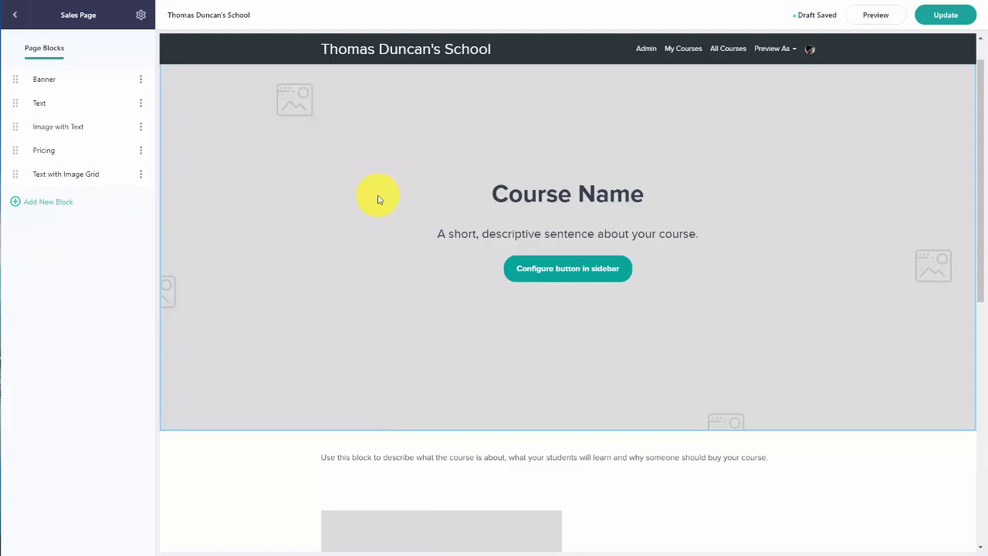
Step: Add a Featured Products block headed 'Courses Inside Of Our PowerPoint Masterclass' to the sales page
{"action": "left_click", "coordinate": [49, 207]}
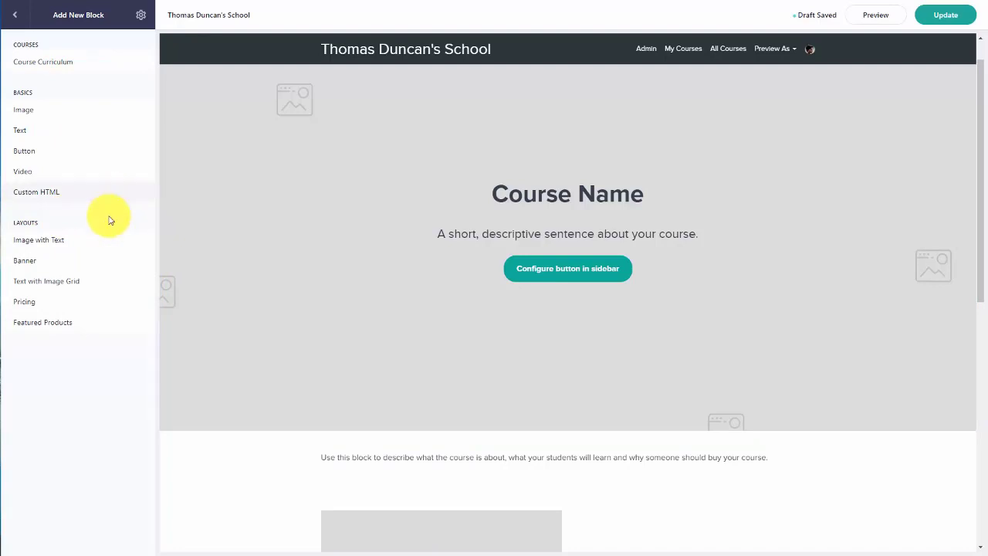
{"action": "left_click", "coordinate": [55, 322]}
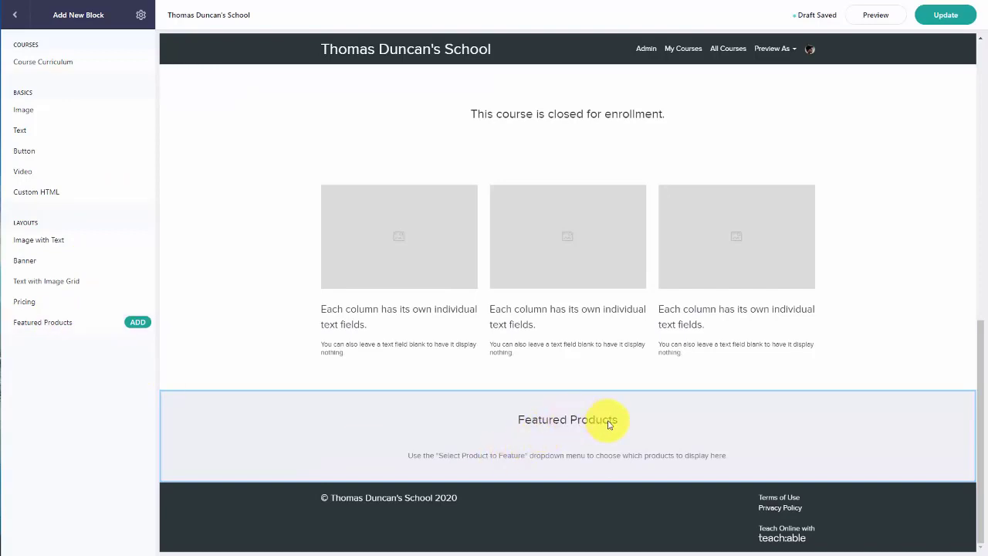
{"action": "left_click", "coordinate": [137, 324]}
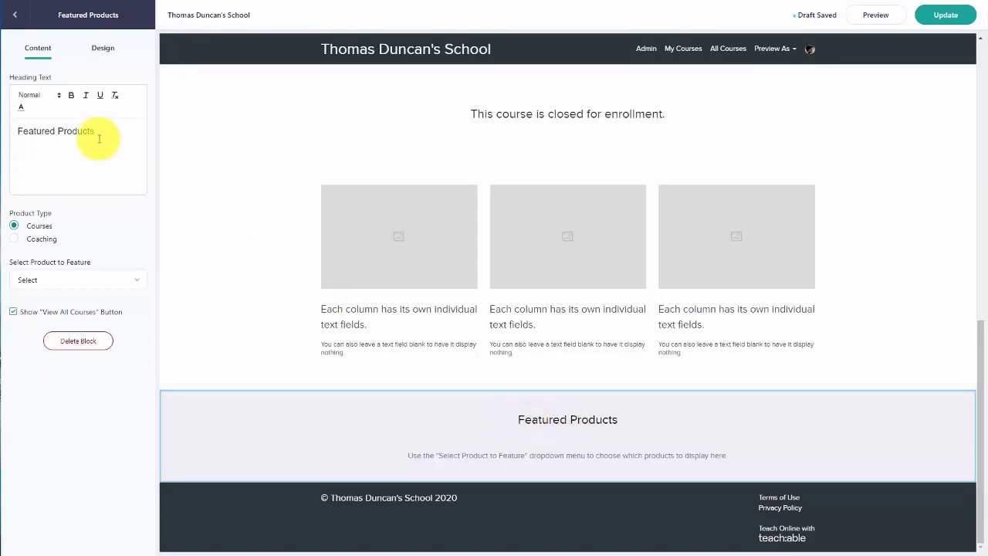
{"action": "key", "text": "ctrl+a"}
{"action": "type", "text": "Courses Inside Of Our PowerPoint Masterclass"}
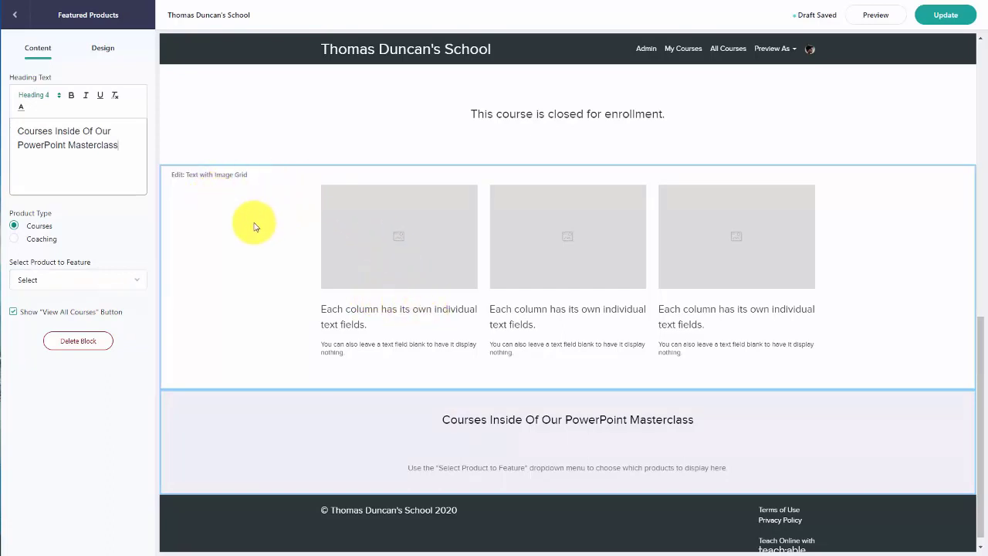
Step: Feature Advanced PowerPoint and How To Do PowerPoint, ordering How To Do PowerPoint first
{"action": "left_click", "coordinate": [136, 281]}
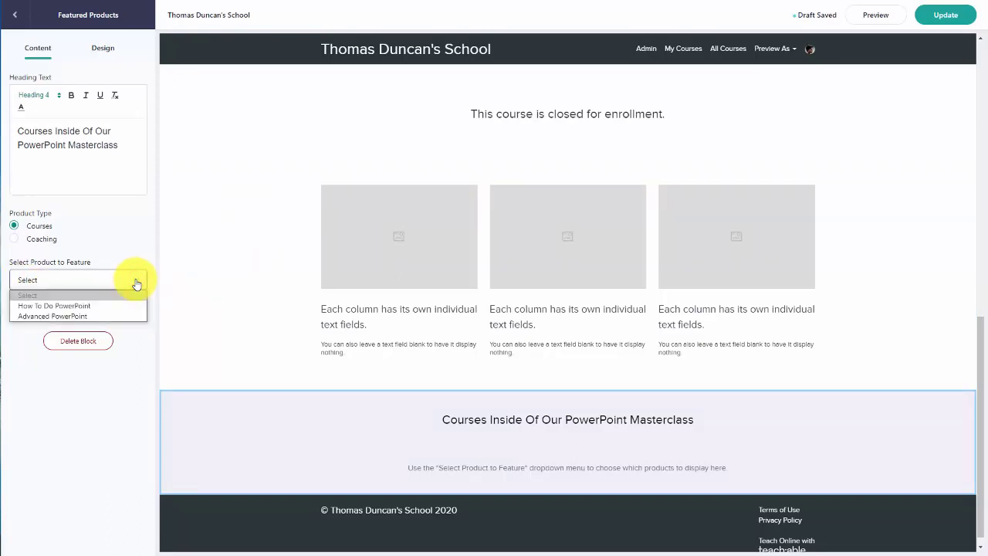
{"action": "left_click", "coordinate": [59, 317]}
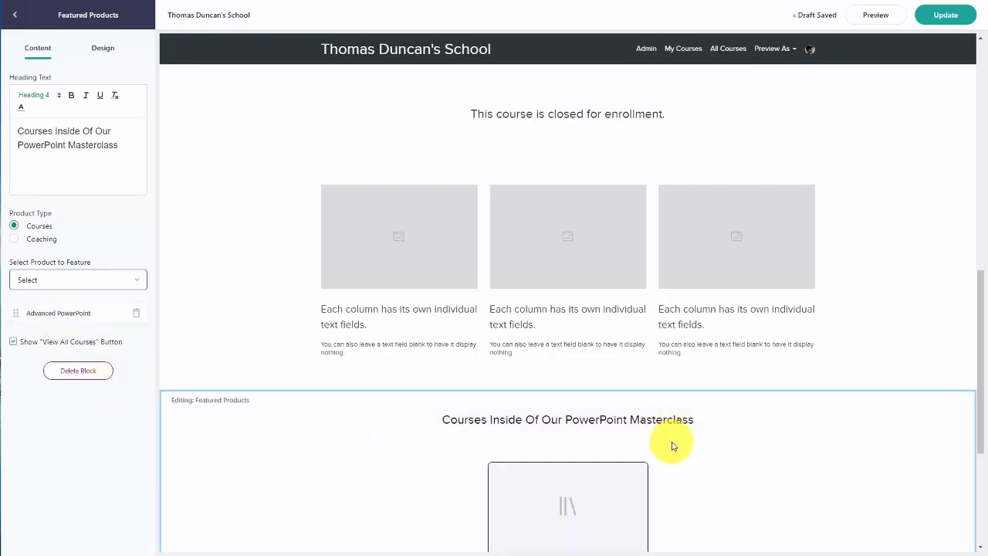
{"action": "scroll", "coordinate": [677, 450], "scroll_direction": "down", "scroll_amount": 3}
{"action": "scroll", "coordinate": [678, 449], "scroll_direction": "up", "scroll_amount": 2}
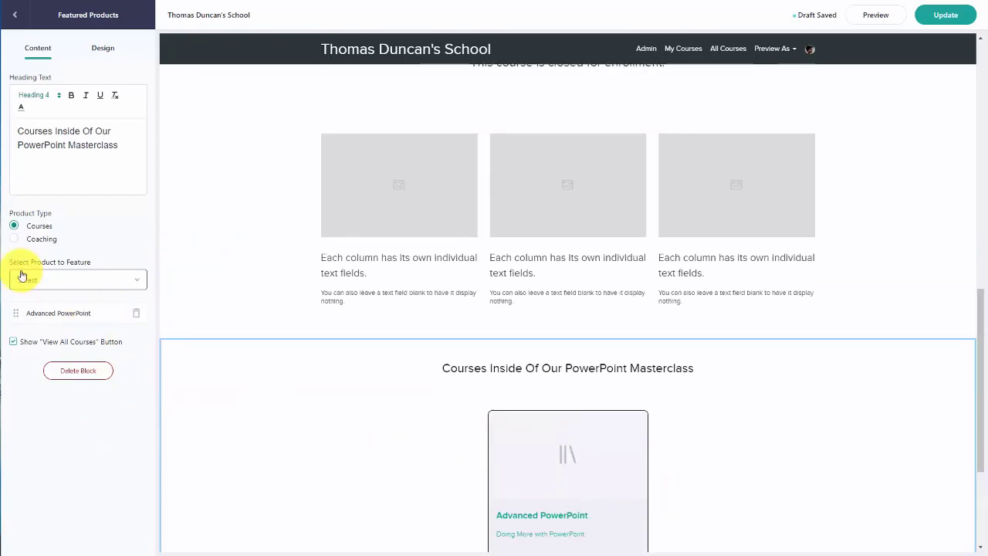
{"action": "left_click", "coordinate": [101, 283]}
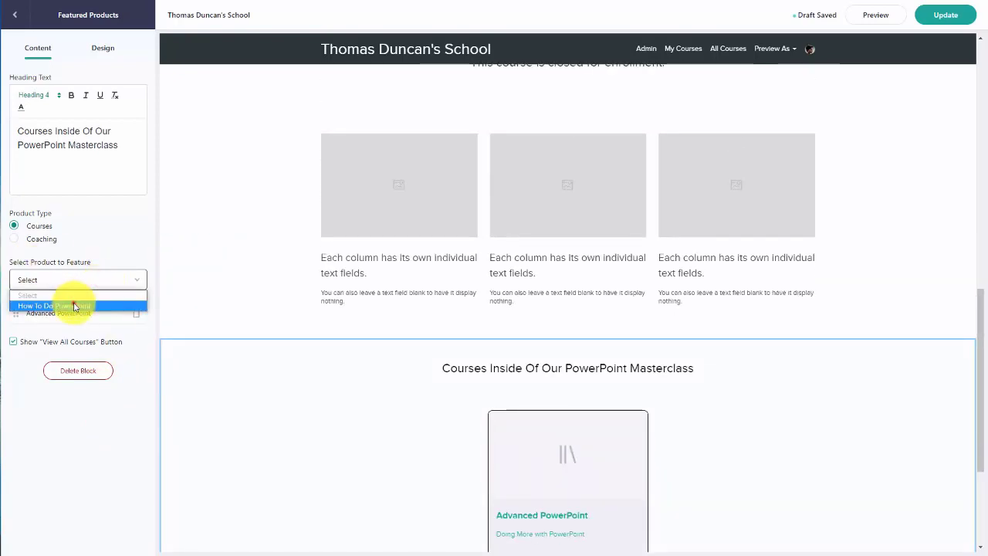
{"action": "left_click", "coordinate": [73, 301]}
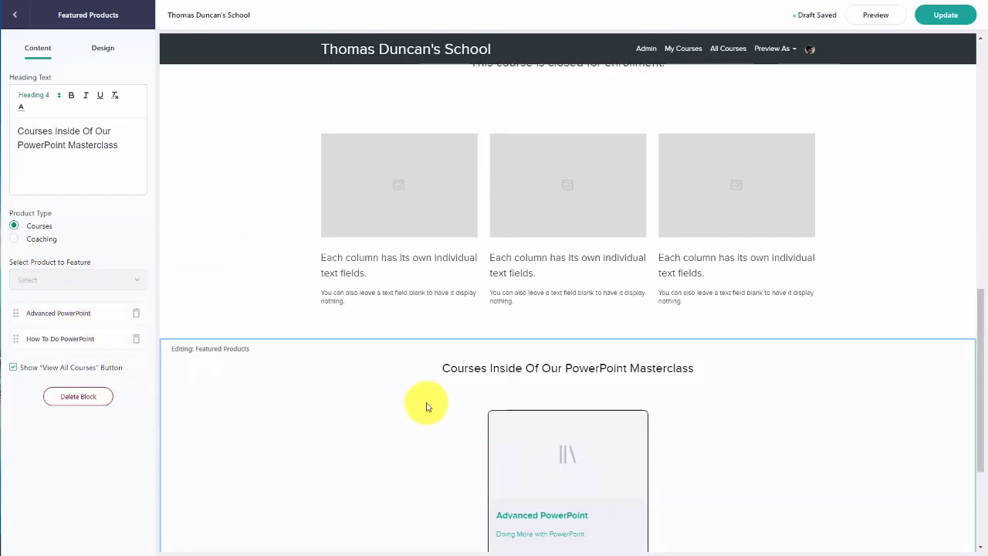
{"action": "scroll", "coordinate": [426, 407], "scroll_direction": "down", "scroll_amount": 3}
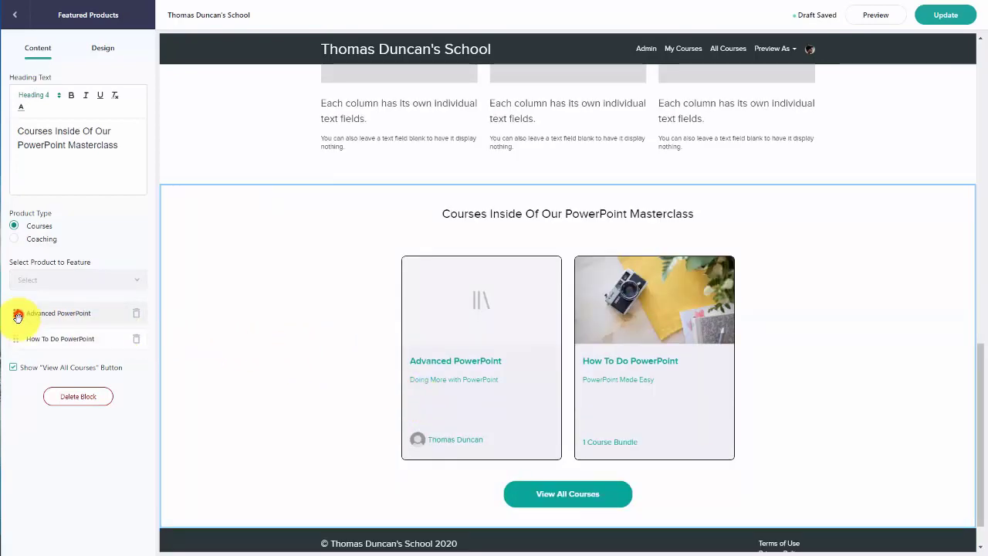
{"action": "left_click_drag", "start_coordinate": [18, 321], "coordinate": [18, 342]}
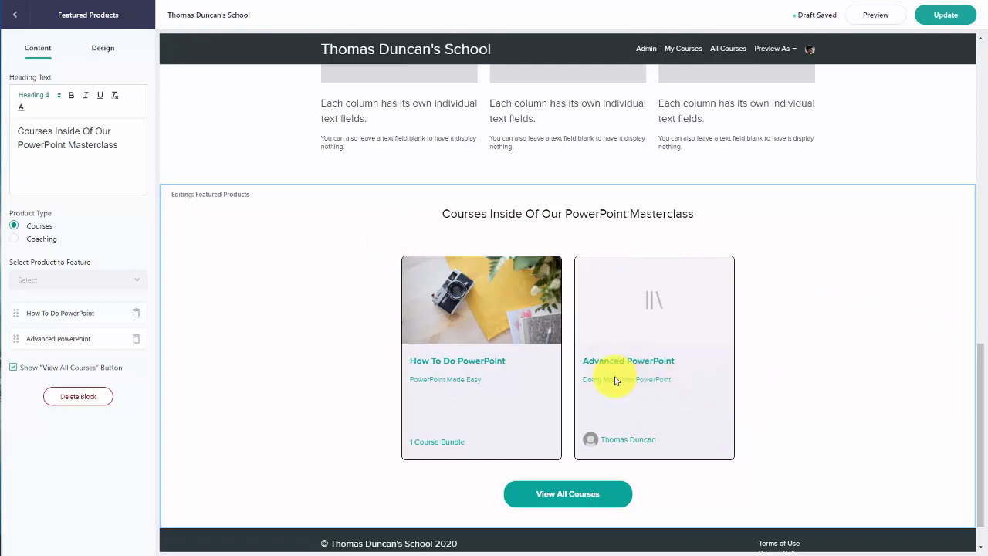
Step: Move the Featured Products block up in Page Blocks to sit right below the Banner
{"action": "left_click", "coordinate": [16, 17]}
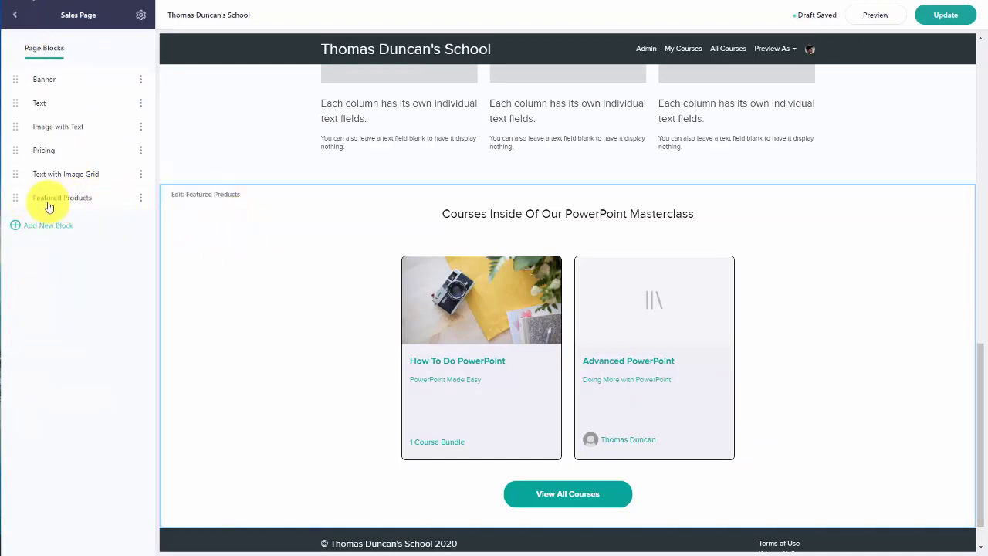
{"action": "scroll", "coordinate": [409, 272], "scroll_direction": "up", "scroll_amount": 3}
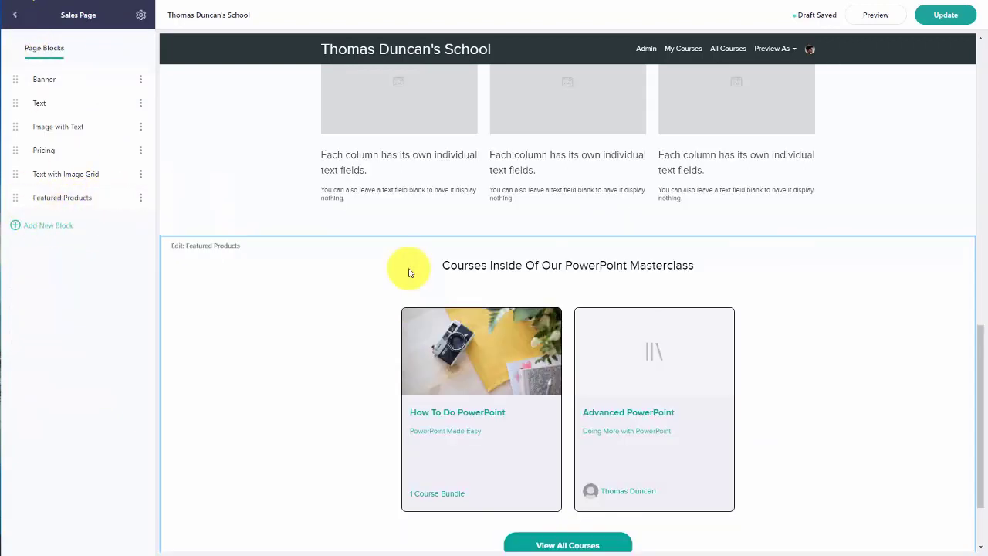
{"action": "scroll", "coordinate": [408, 272], "scroll_direction": "down", "scroll_amount": 2}
{"action": "scroll", "coordinate": [408, 273], "scroll_direction": "up", "scroll_amount": 1}
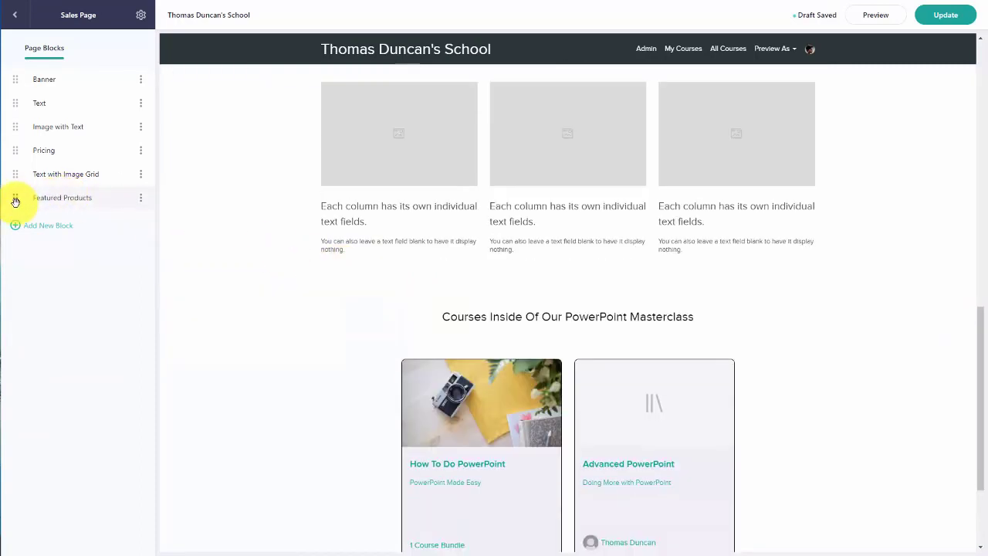
{"action": "left_click_drag", "start_coordinate": [16, 201], "coordinate": [20, 116]}
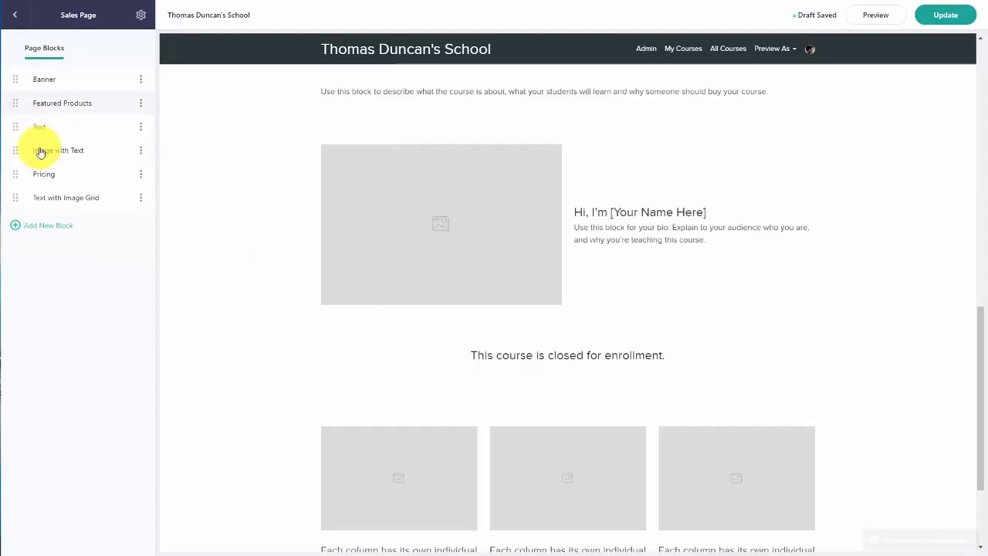
{"action": "scroll", "coordinate": [423, 360], "scroll_direction": "up", "scroll_amount": 9}
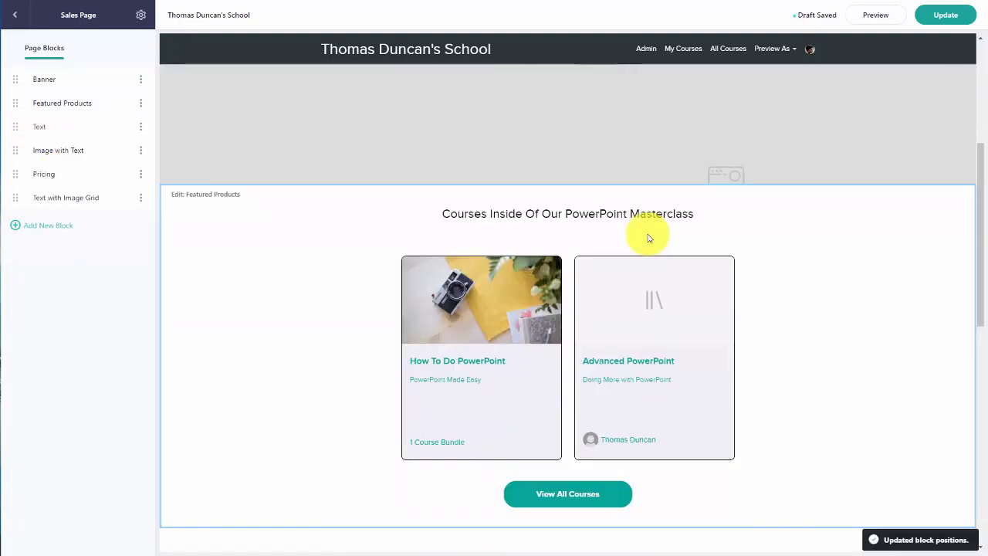
{"action": "scroll", "coordinate": [648, 234], "scroll_direction": "down", "scroll_amount": 2}
{"action": "scroll", "coordinate": [640, 219], "scroll_direction": "up", "scroll_amount": 1}
{"action": "scroll", "coordinate": [618, 214], "scroll_direction": "up", "scroll_amount": 1}
{"action": "scroll", "coordinate": [595, 209], "scroll_direction": "down", "scroll_amount": 2}
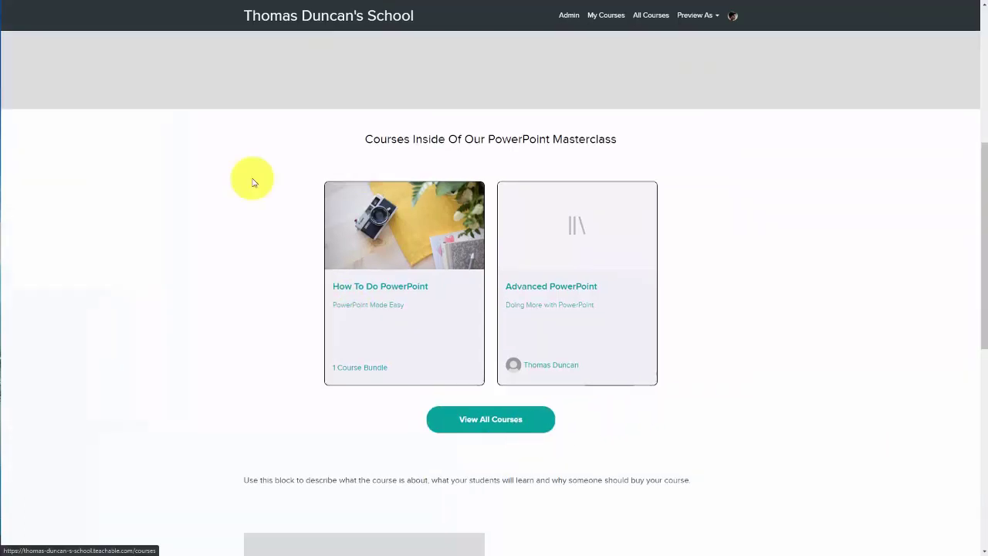
Step: Remove the View All Courses button from the Featured Products block and publish the sales page
{"action": "scroll", "coordinate": [575, 301], "scroll_direction": "down", "scroll_amount": 2}
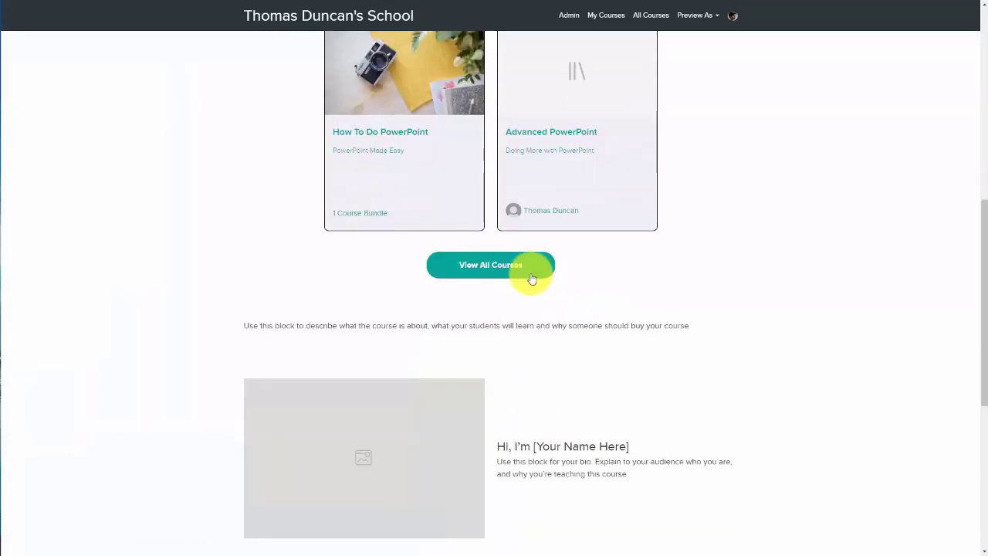
{"action": "left_click", "coordinate": [483, 267]}
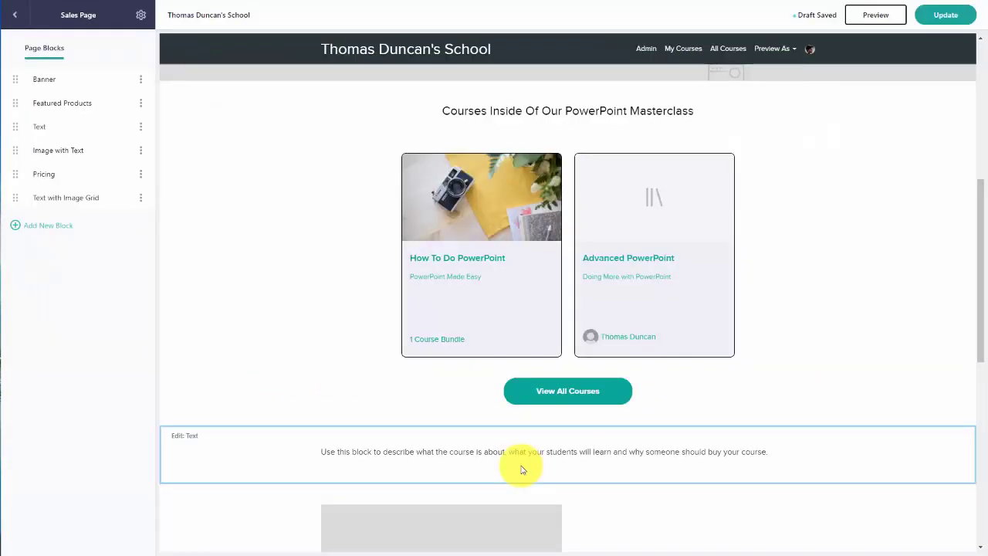
{"action": "left_click", "coordinate": [88, 104]}
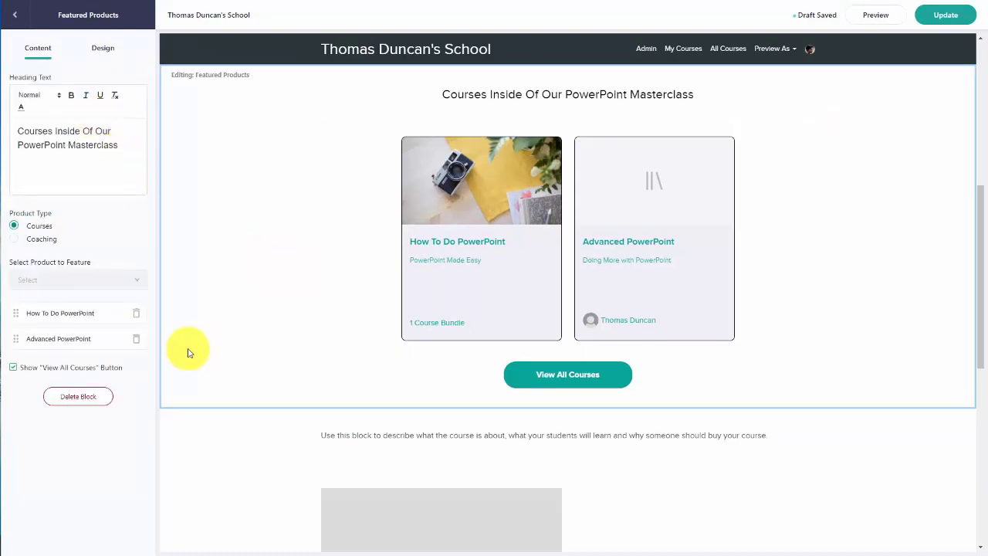
{"action": "left_click", "coordinate": [13, 369]}
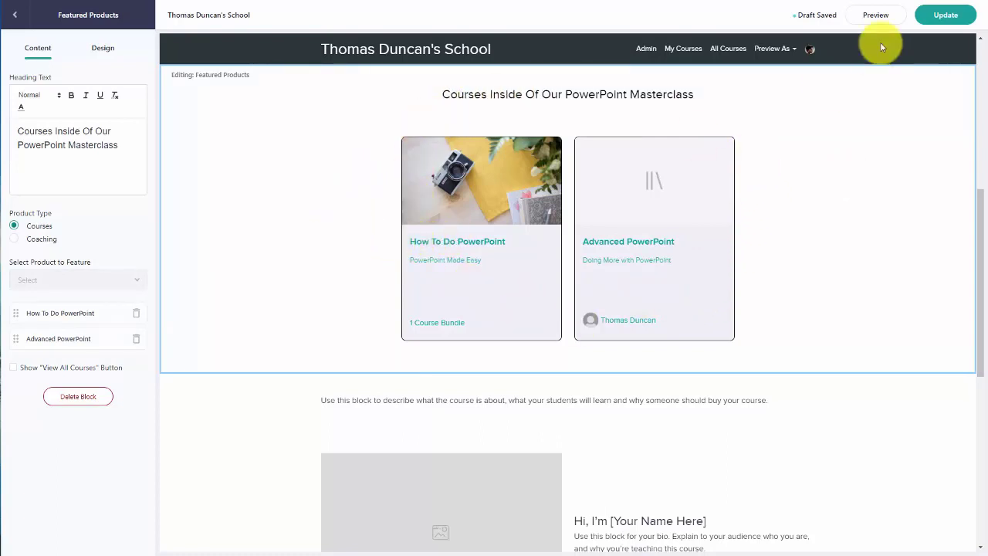
{"action": "left_click", "coordinate": [937, 14]}
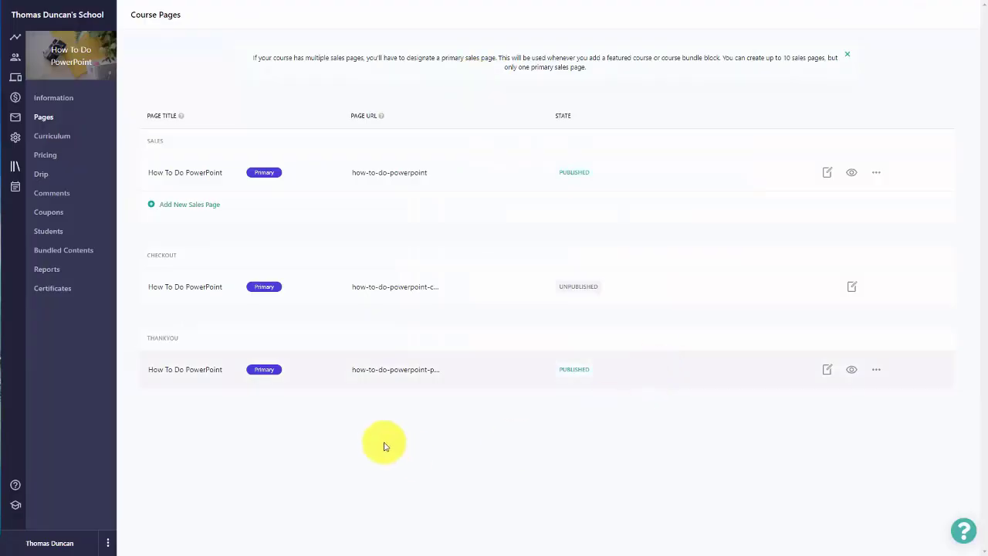
Step: Add a $17 one-time purchase pricing plan to the course
{"action": "left_click", "coordinate": [37, 158]}
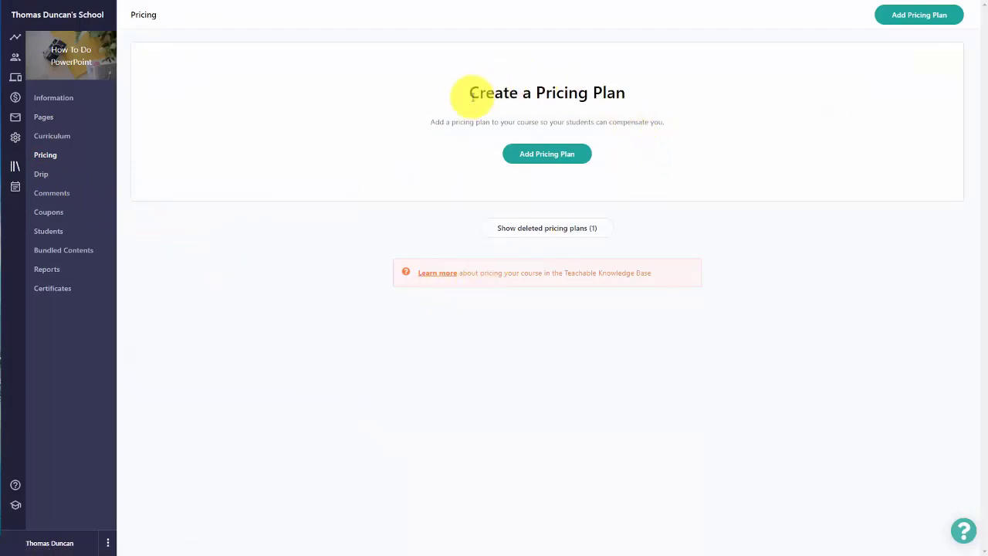
{"action": "left_click", "coordinate": [538, 155]}
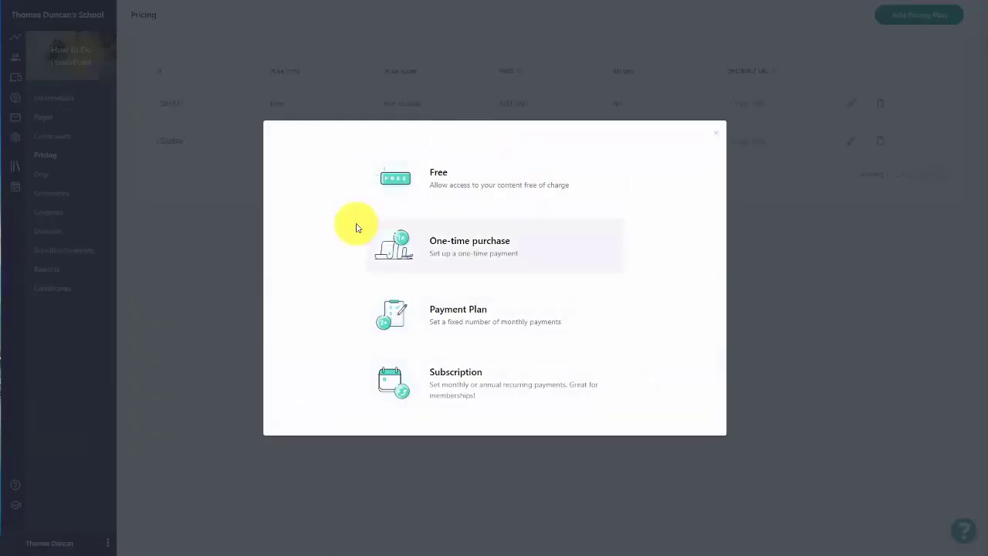
{"action": "left_click", "coordinate": [421, 231]}
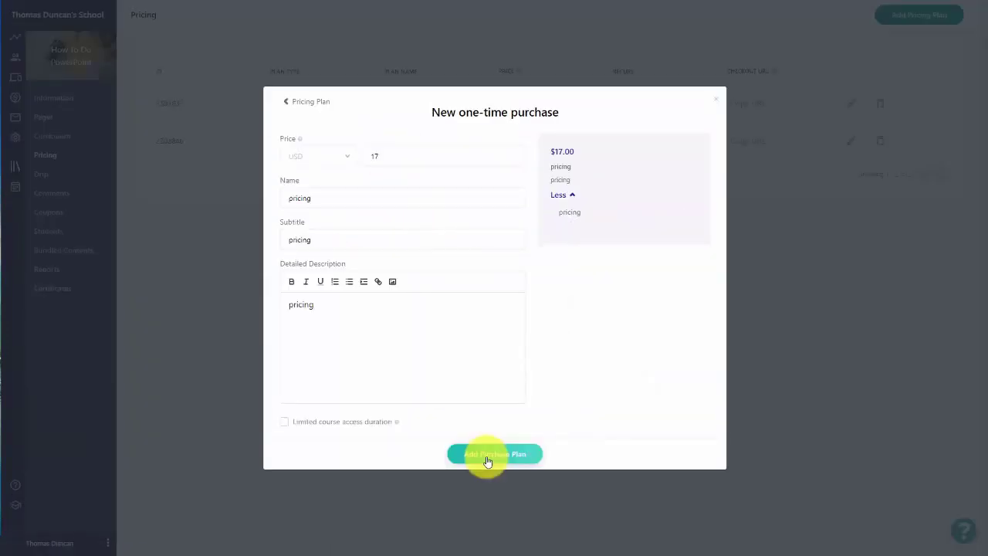
{"action": "left_click", "coordinate": [486, 455]}
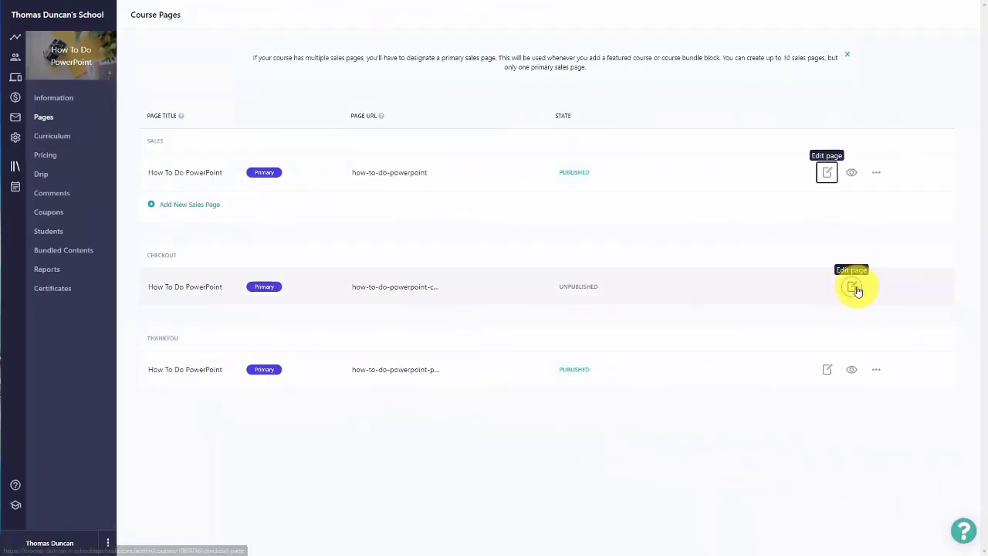
Step: Open the course's Checkout Page editor and preview the checkout page
{"action": "left_click", "coordinate": [852, 287]}
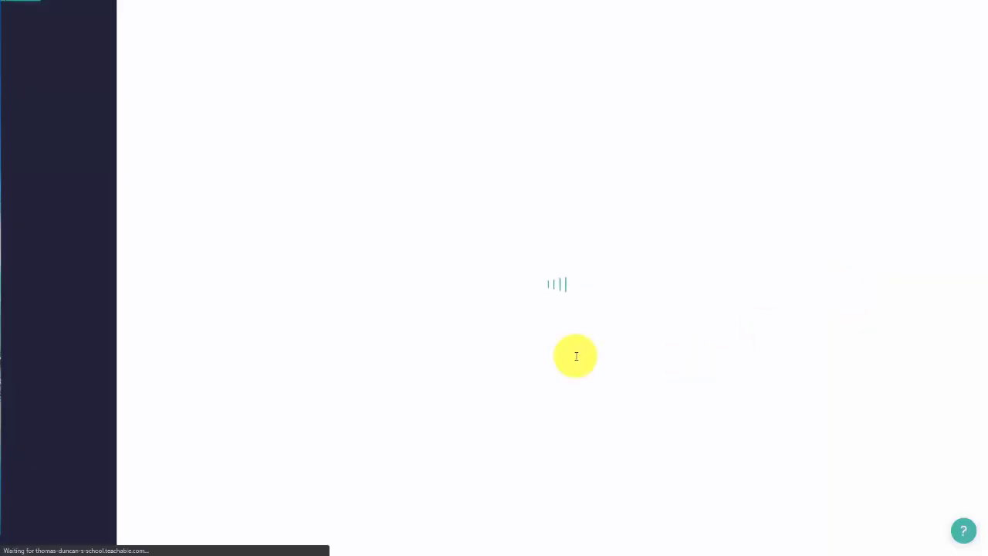
{"action": "scroll", "coordinate": [602, 199], "scroll_direction": "down", "scroll_amount": 3}
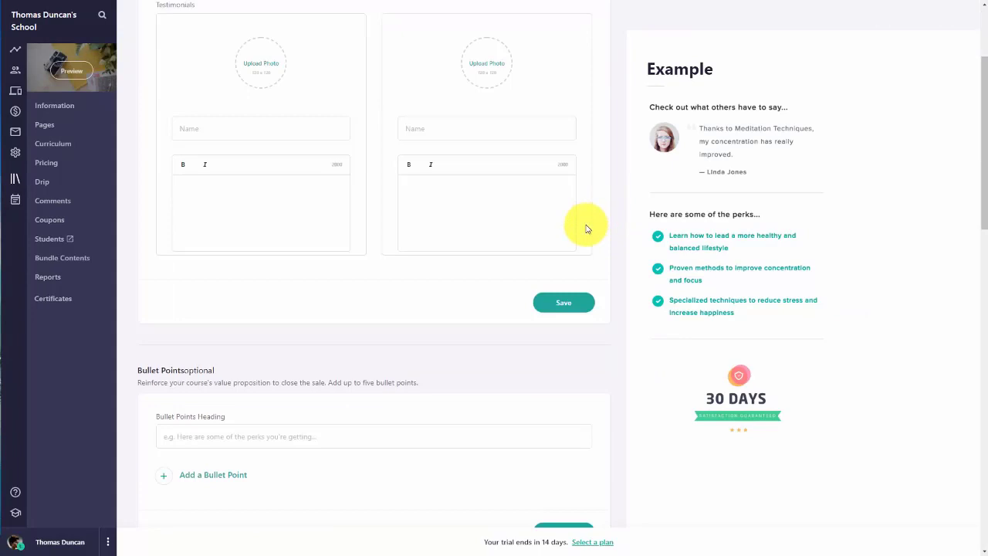
{"action": "scroll", "coordinate": [584, 227], "scroll_direction": "up", "scroll_amount": 2}
{"action": "scroll", "coordinate": [580, 239], "scroll_direction": "down", "scroll_amount": 5}
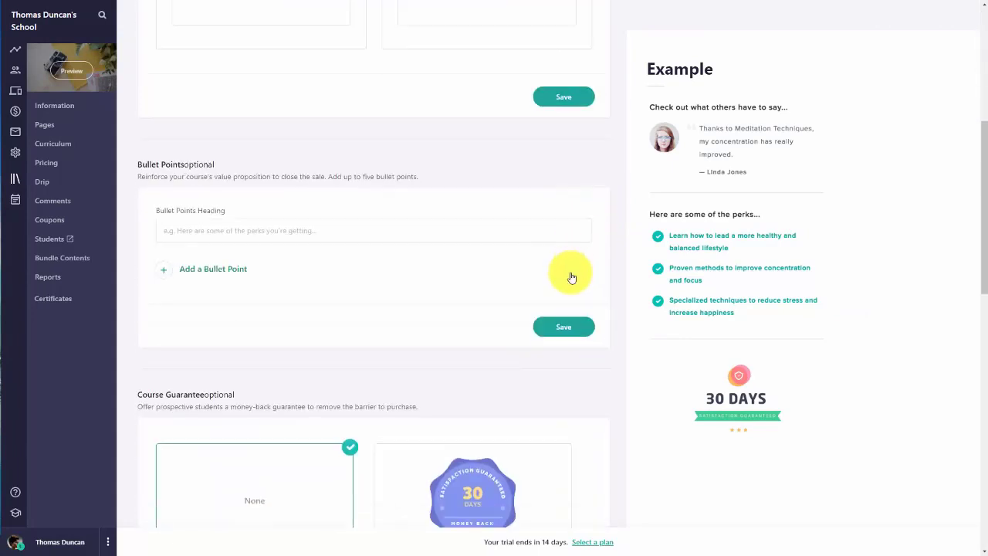
{"action": "scroll", "coordinate": [627, 295], "scroll_direction": "down", "scroll_amount": 5}
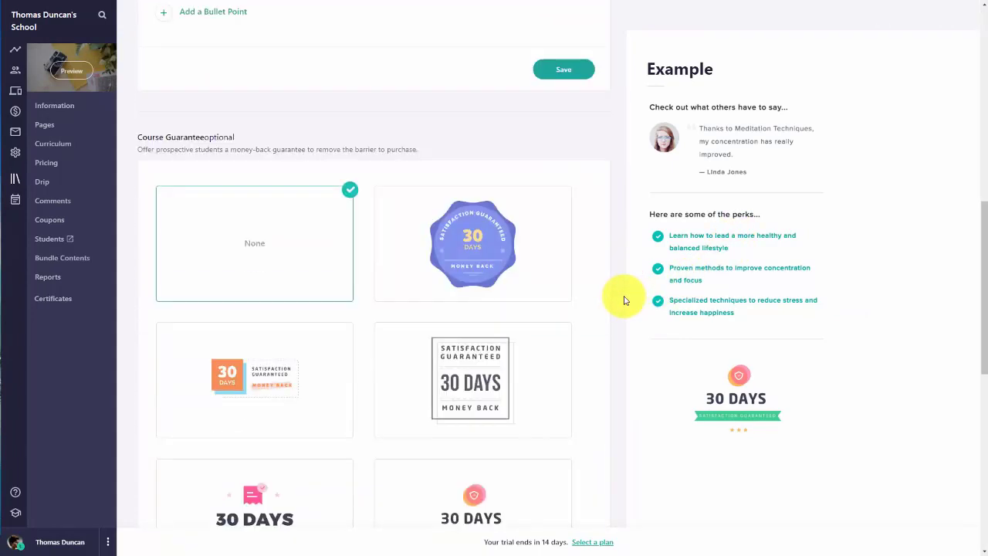
{"action": "scroll", "coordinate": [538, 287], "scroll_direction": "down", "scroll_amount": 5}
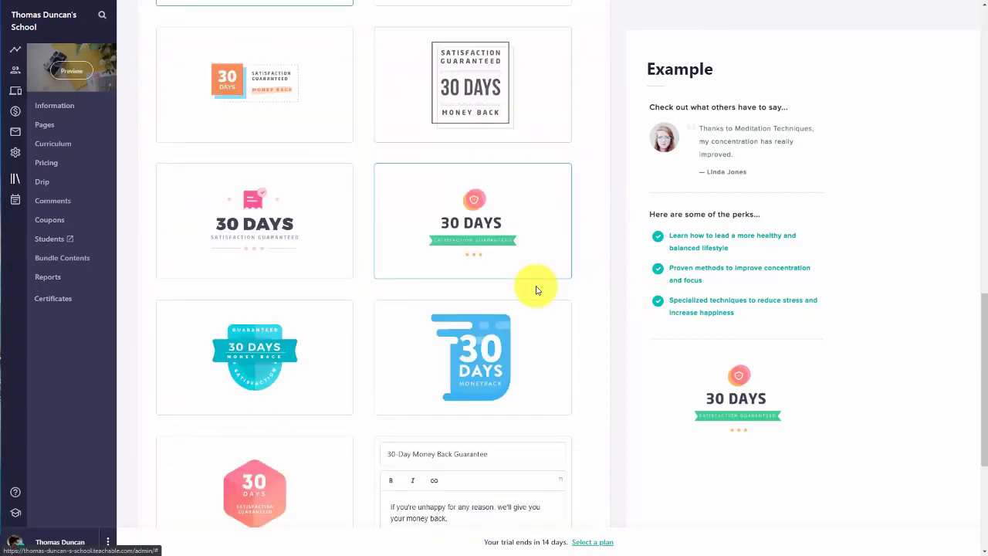
{"action": "scroll", "coordinate": [538, 290], "scroll_direction": "down", "scroll_amount": 4}
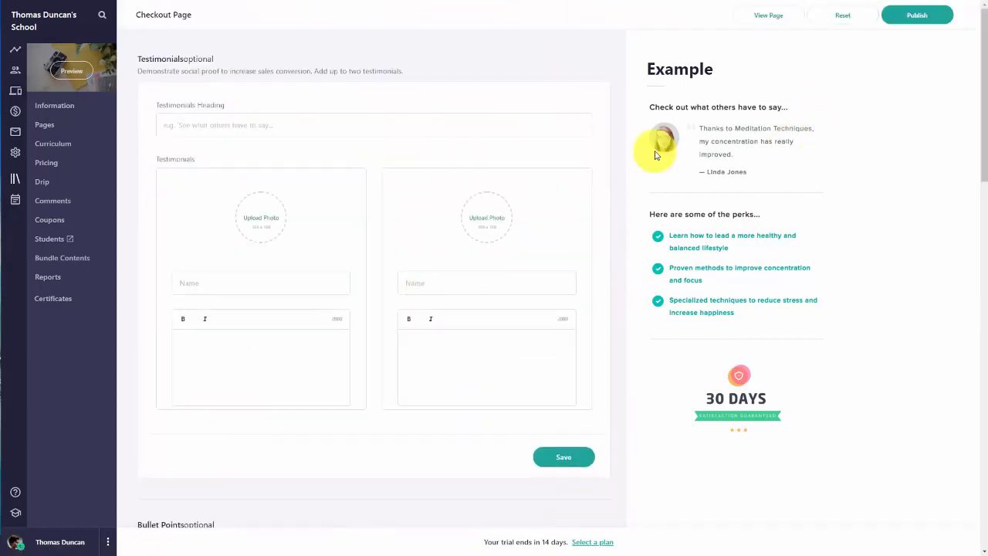
{"action": "left_click", "coordinate": [773, 17]}
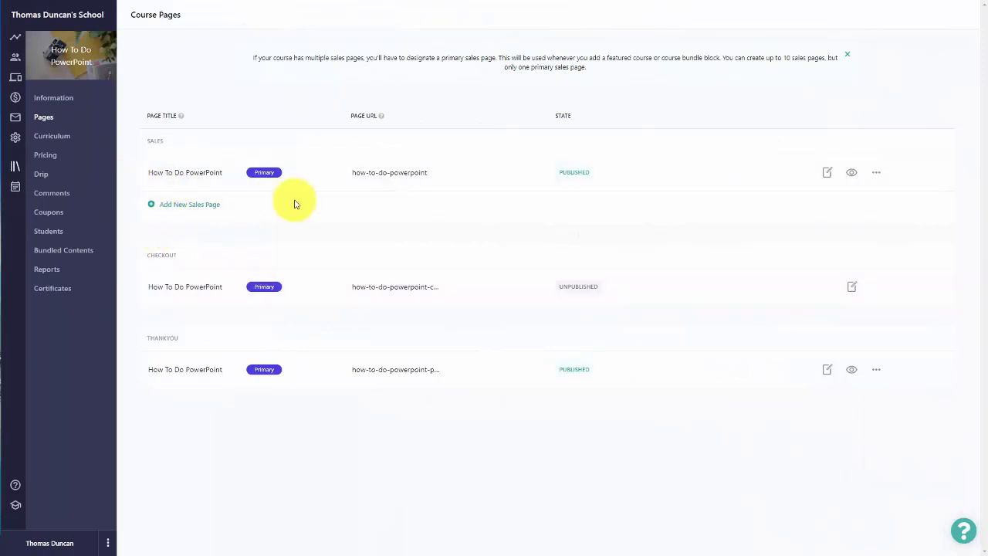
Step: Reopen the sales page editor and add a '[Button Text]' Button block at the page bottom
{"action": "left_click", "coordinate": [826, 174]}
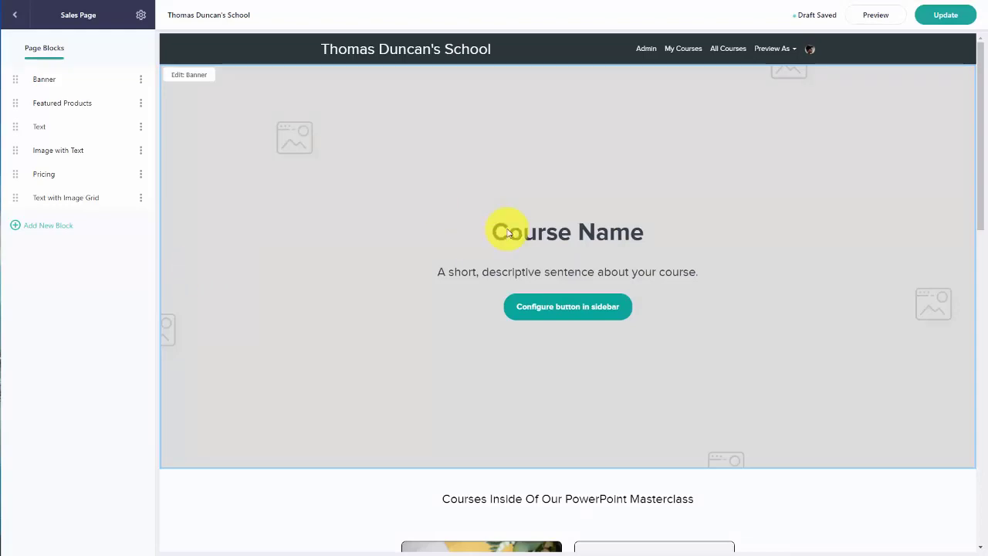
{"action": "scroll", "coordinate": [507, 233], "scroll_direction": "down", "scroll_amount": 10}
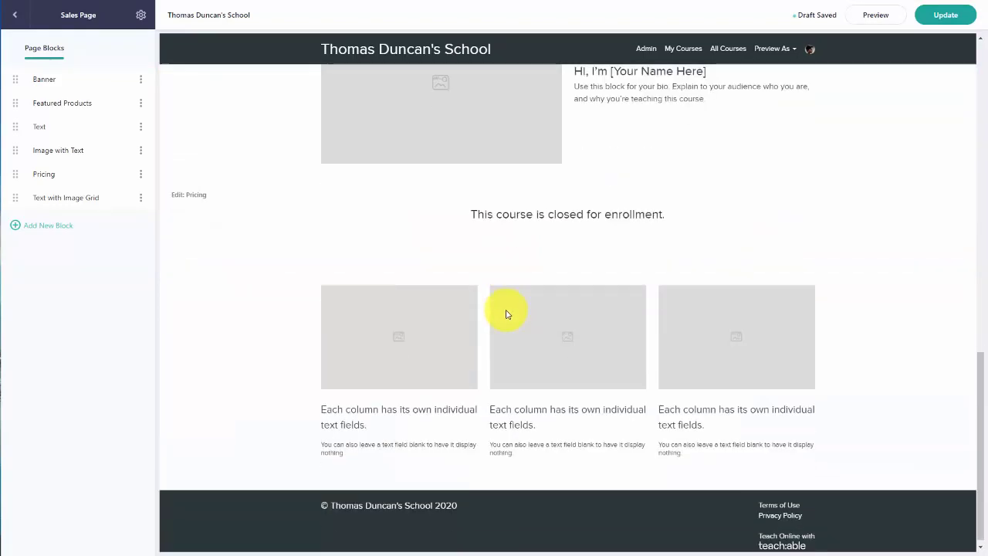
{"action": "scroll", "coordinate": [513, 297], "scroll_direction": "up", "scroll_amount": 8}
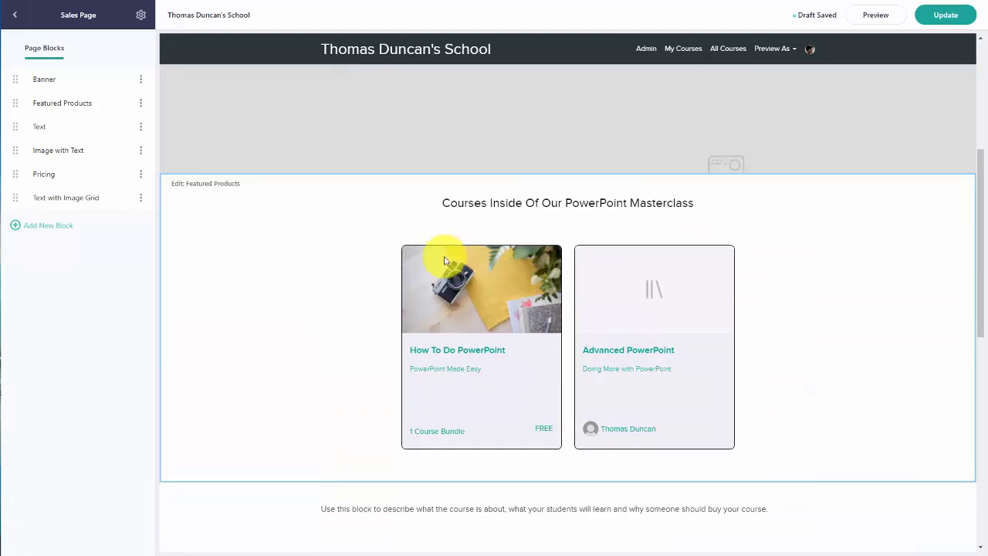
{"action": "left_click", "coordinate": [55, 230]}
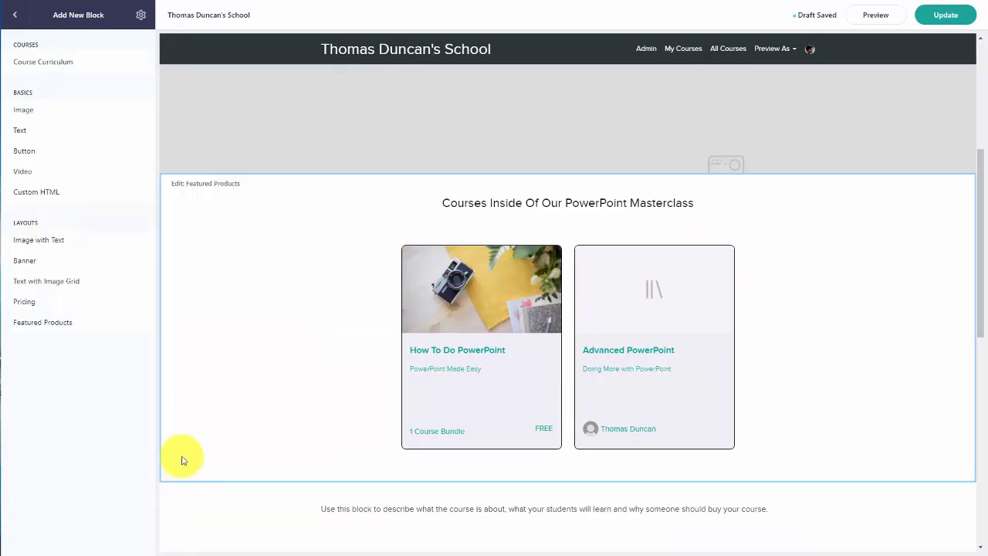
{"action": "left_click", "coordinate": [40, 152]}
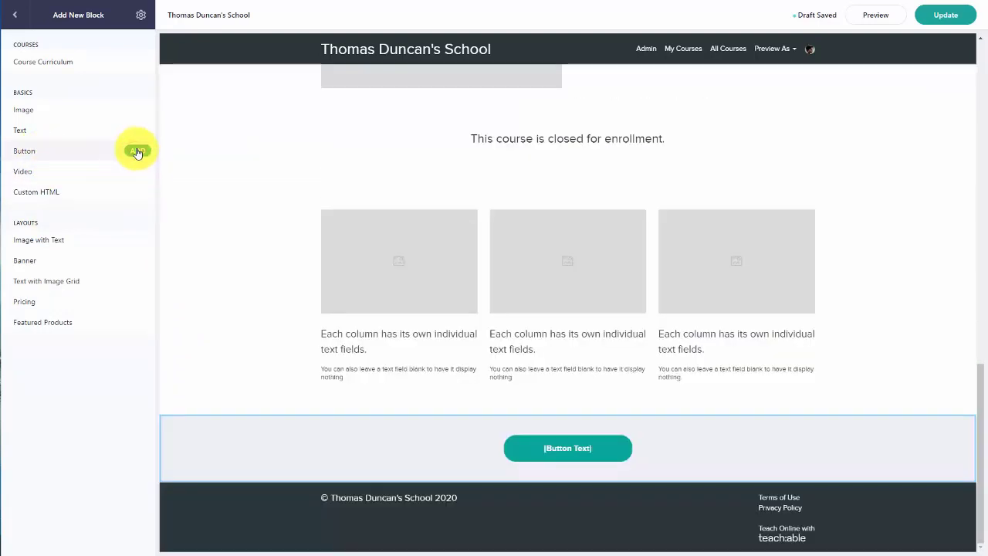
{"action": "left_click", "coordinate": [136, 152]}
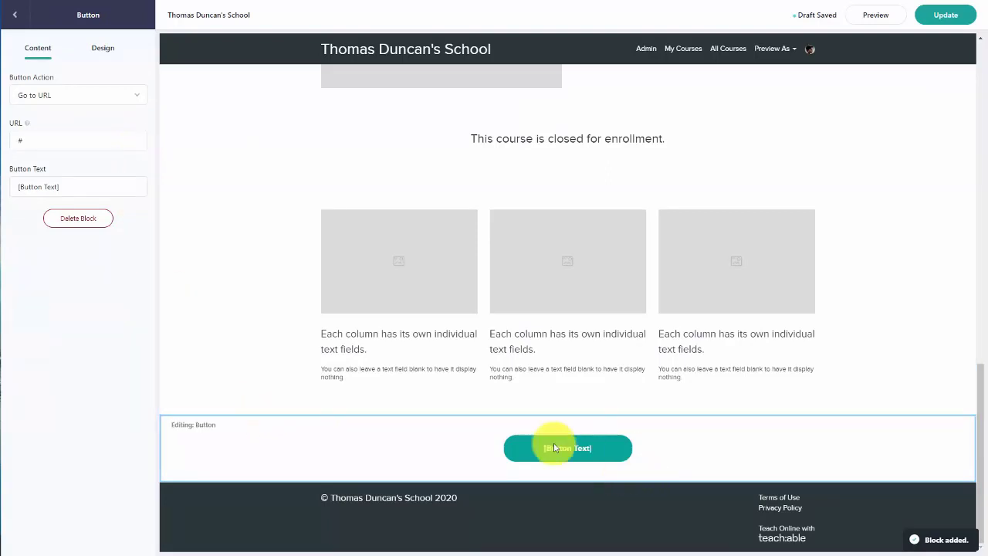
Step: Label the button 'Get the Course Bundle Here', send it to checkout for the $17 plan, and exit the editor
{"action": "left_click", "coordinate": [96, 187]}
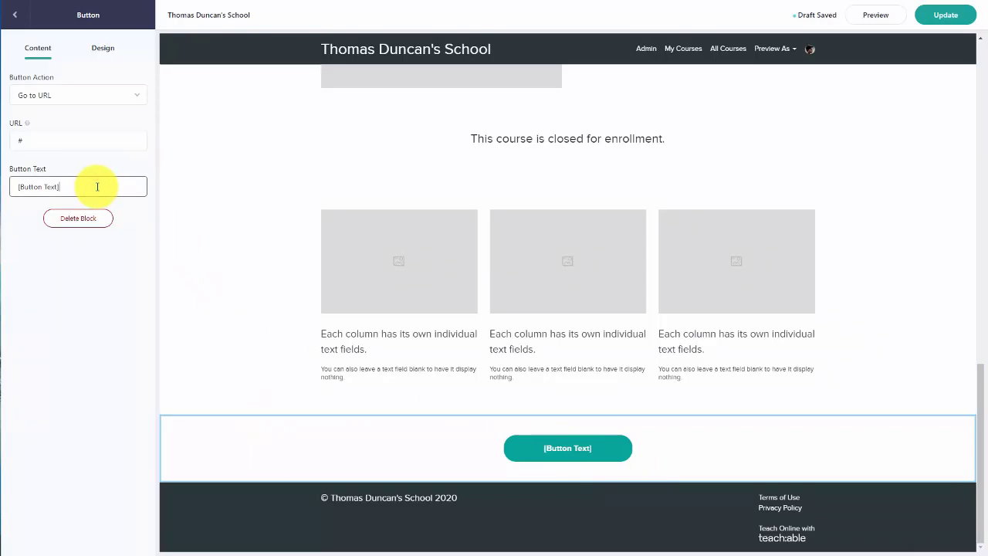
{"action": "type", "text": "Get the Course Bundle Here"}
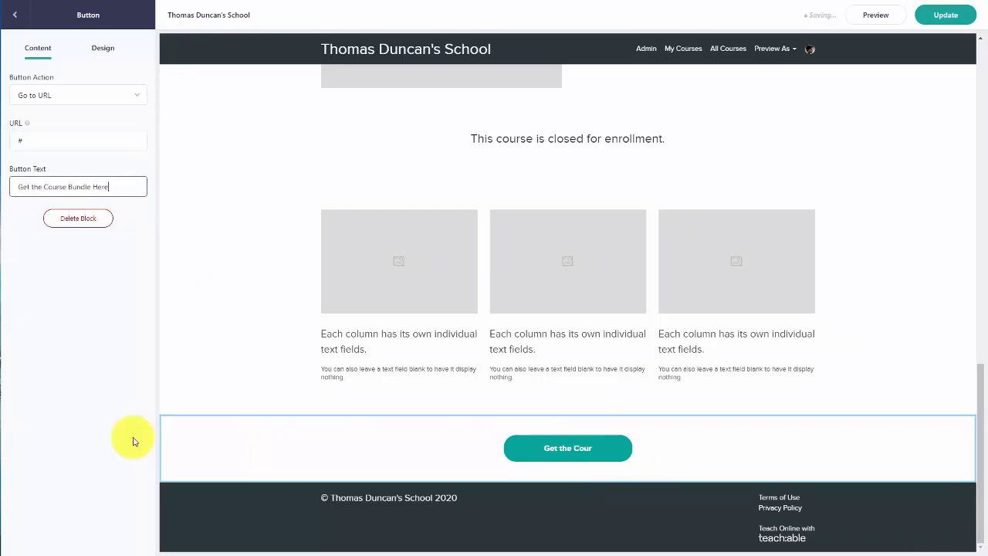
{"action": "left_click", "coordinate": [137, 95]}
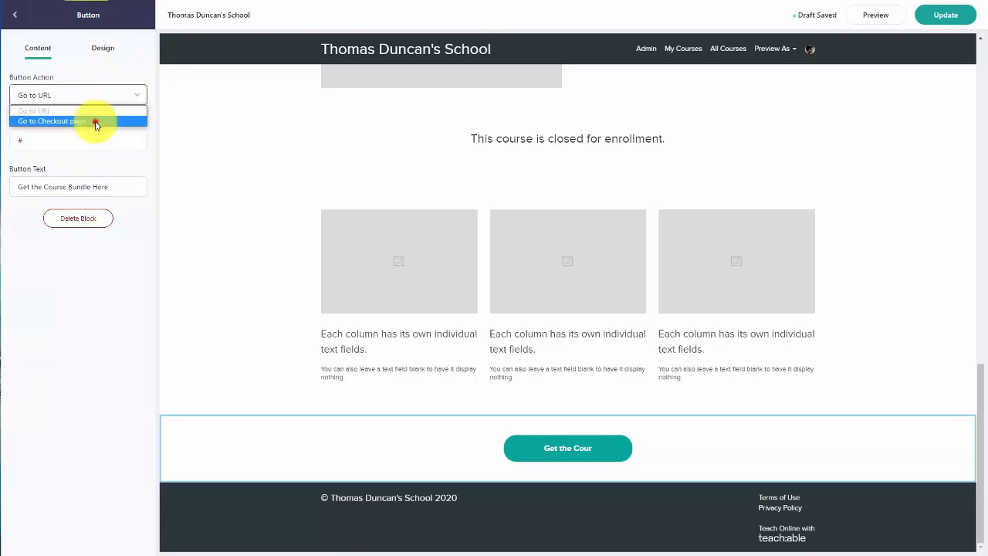
{"action": "left_click", "coordinate": [94, 122]}
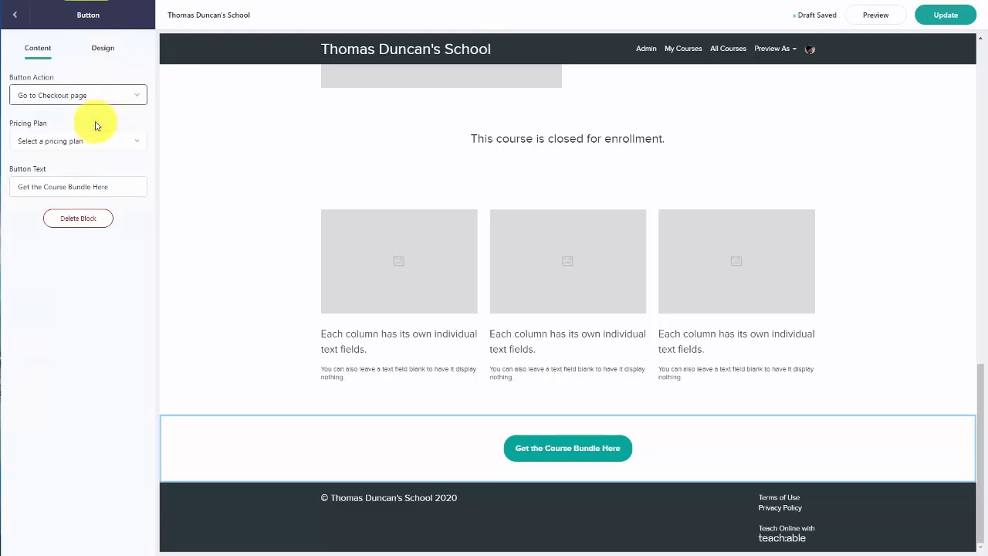
{"action": "left_click", "coordinate": [136, 141]}
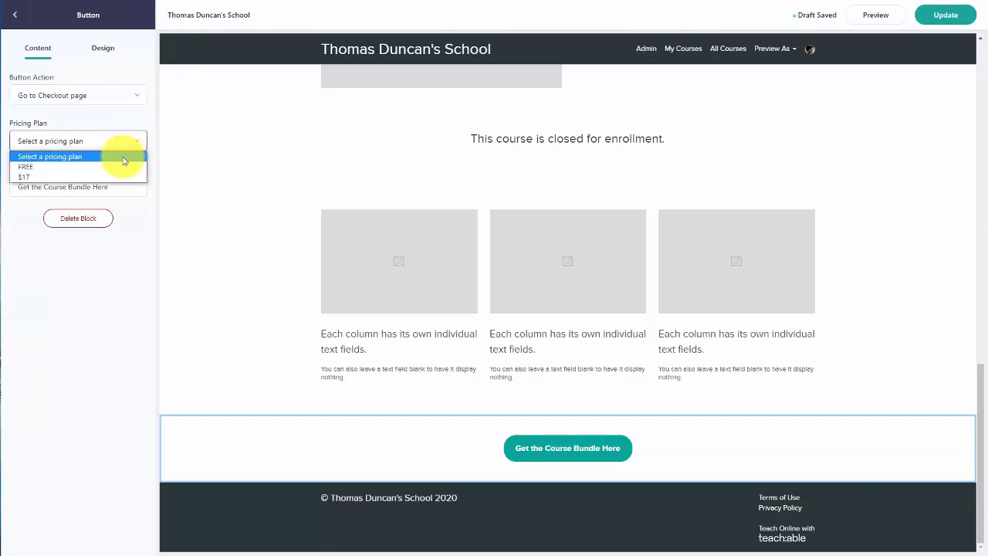
{"action": "left_click", "coordinate": [117, 178]}
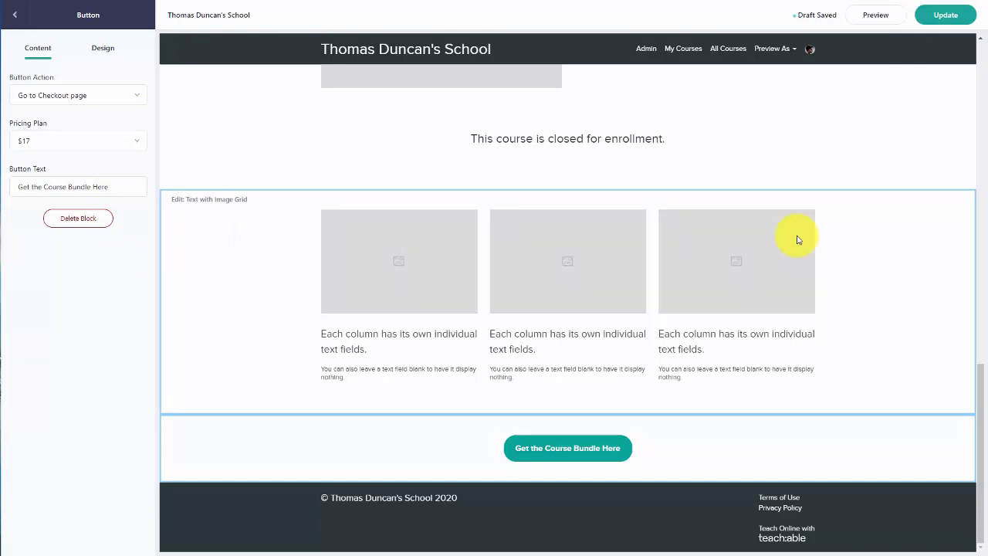
{"action": "left_click", "coordinate": [15, 16]}
{"action": "left_click", "coordinate": [15, 16]}
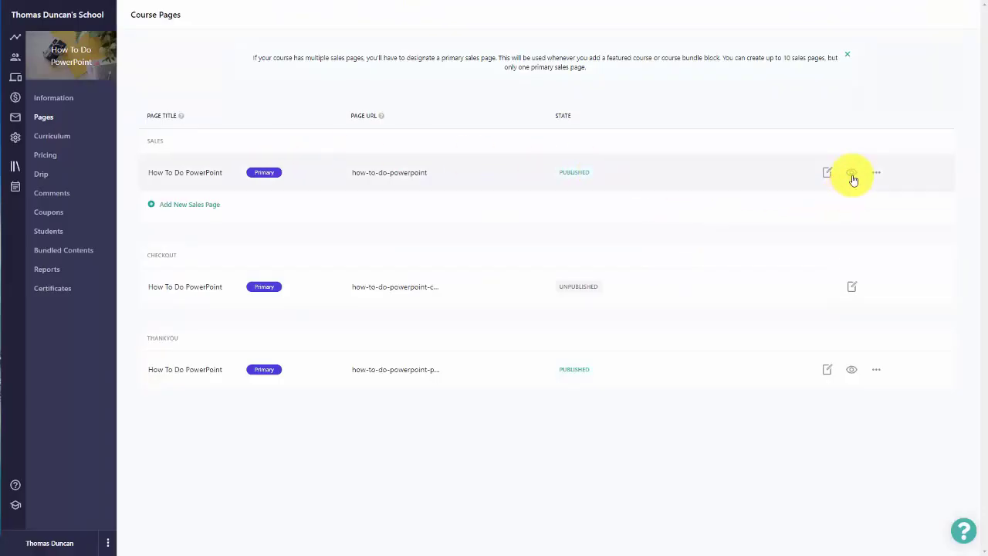
Step: Copy the link address of the live sales page
{"action": "right_click", "coordinate": [853, 179]}
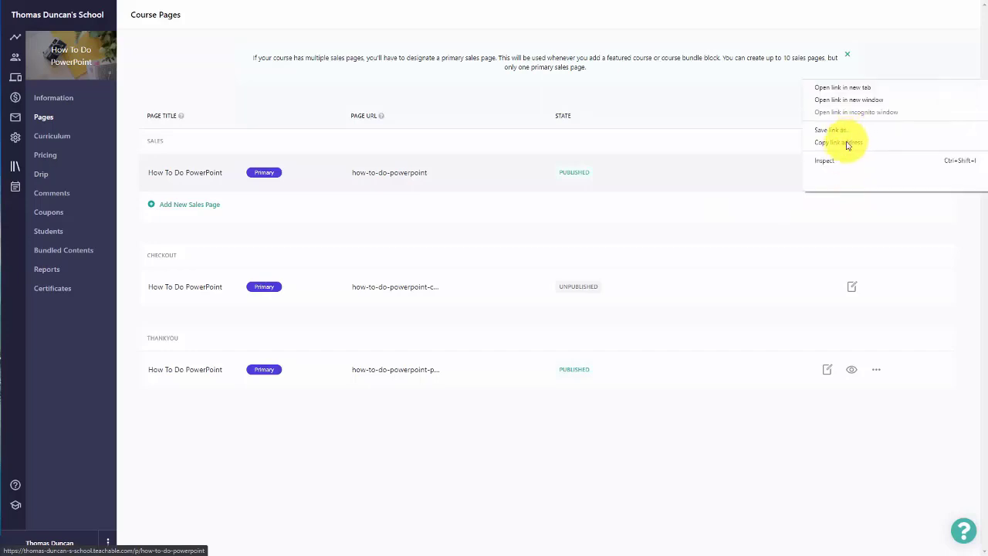
{"action": "left_click", "coordinate": [845, 148]}
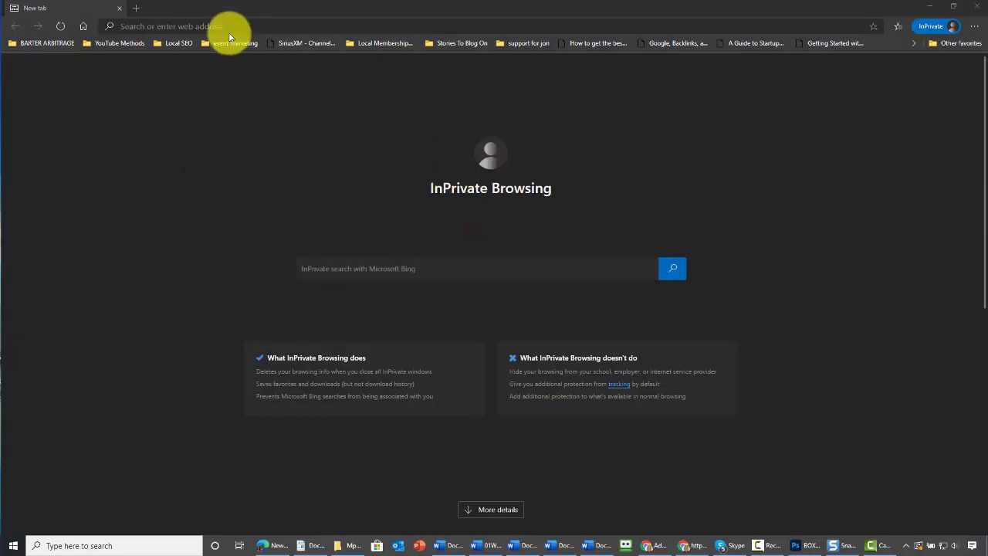
Step: Paste the copied sales page link into the private tab and load the live page
{"action": "left_click", "coordinate": [225, 27]}
{"action": "right_click", "coordinate": [225, 27]}
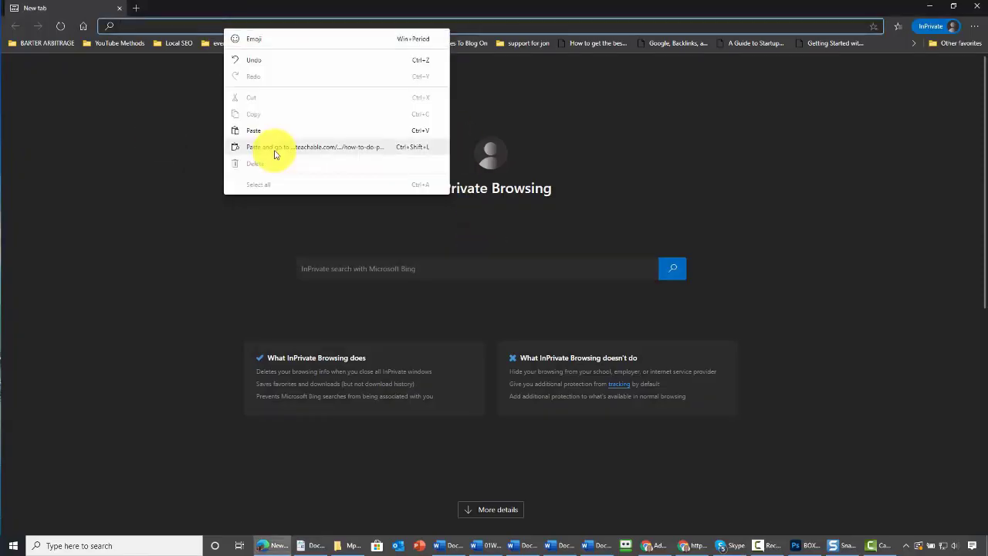
{"action": "left_click", "coordinate": [276, 146]}
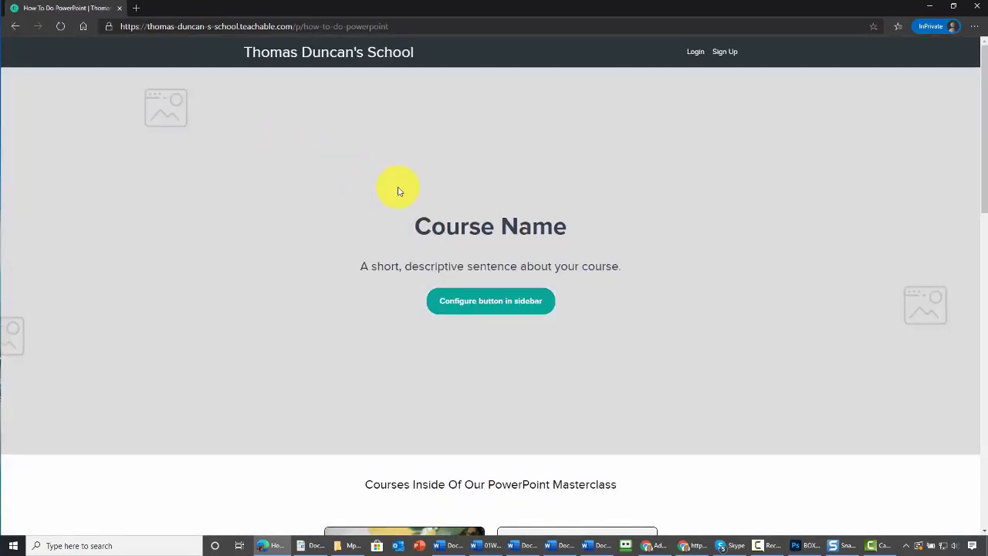
{"action": "scroll", "coordinate": [417, 216], "scroll_direction": "down", "scroll_amount": 10}
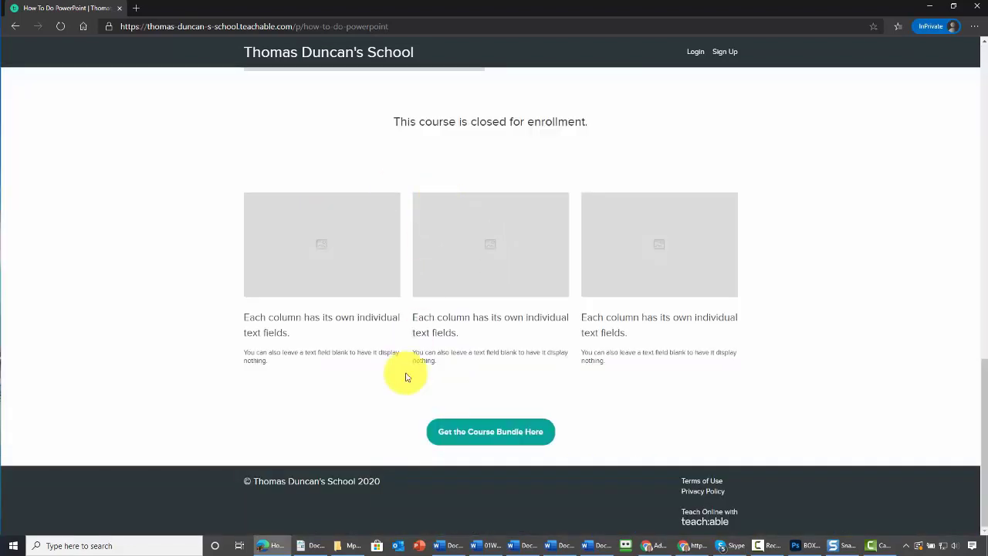
Step: Test the 'Get the Course Bundle Here' button, reaching the $17 How To Do PowerPoint checkout
{"action": "left_click", "coordinate": [464, 434]}
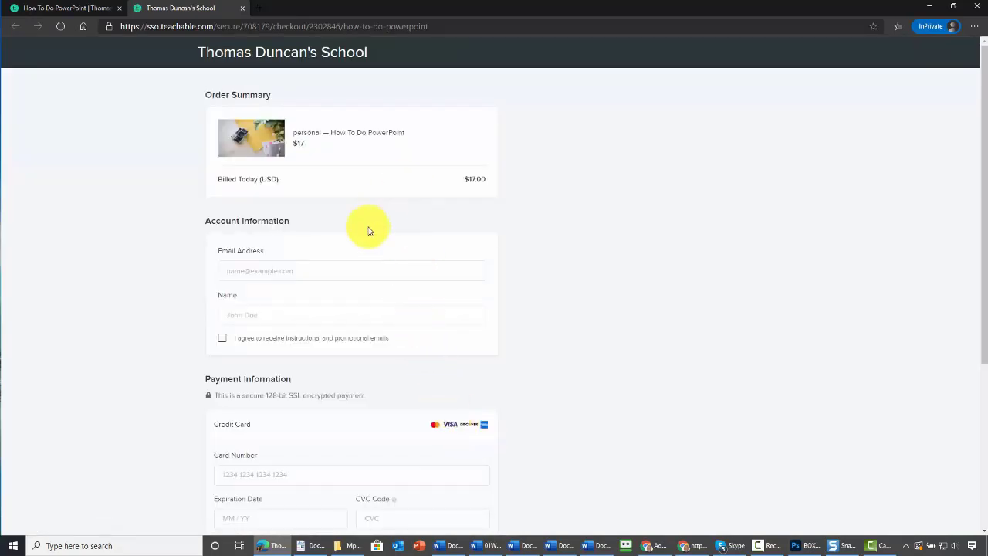
{"action": "left_click", "coordinate": [364, 270]}
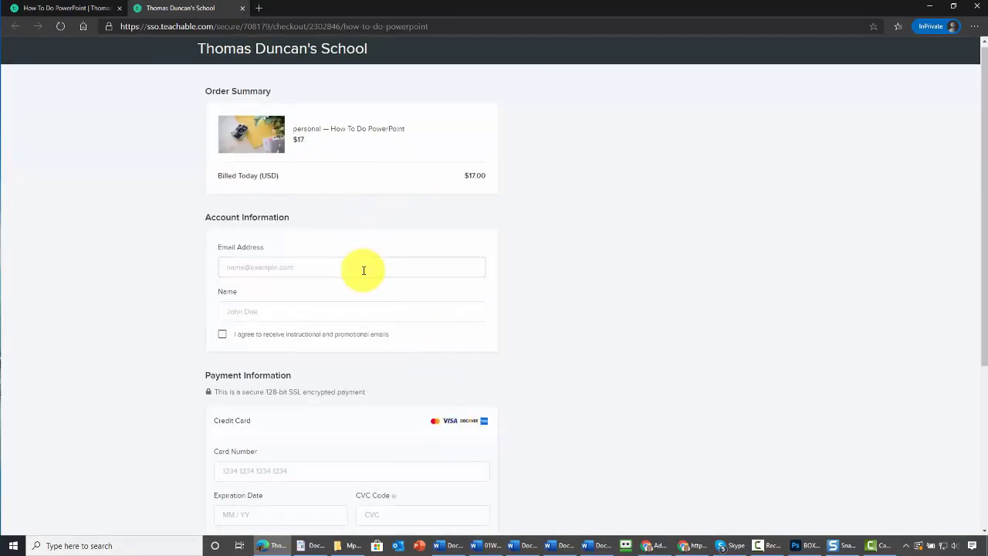
{"action": "scroll", "coordinate": [364, 270], "scroll_direction": "down", "scroll_amount": 3}
{"action": "scroll", "coordinate": [364, 270], "scroll_direction": "up", "scroll_amount": 3}
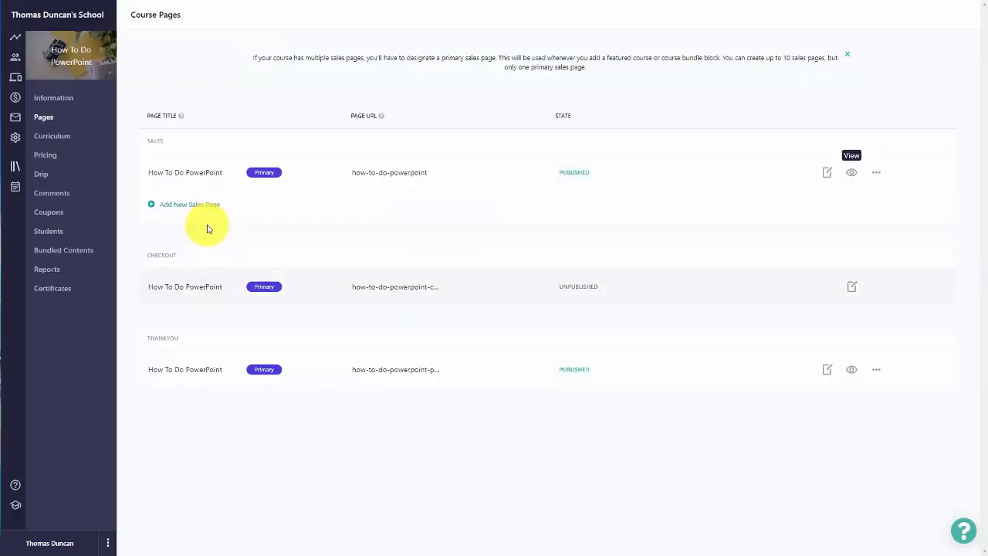
Step: Switch the sales page button's pricing plan to FREE and publish the page with Update
{"action": "left_click", "coordinate": [824, 174]}
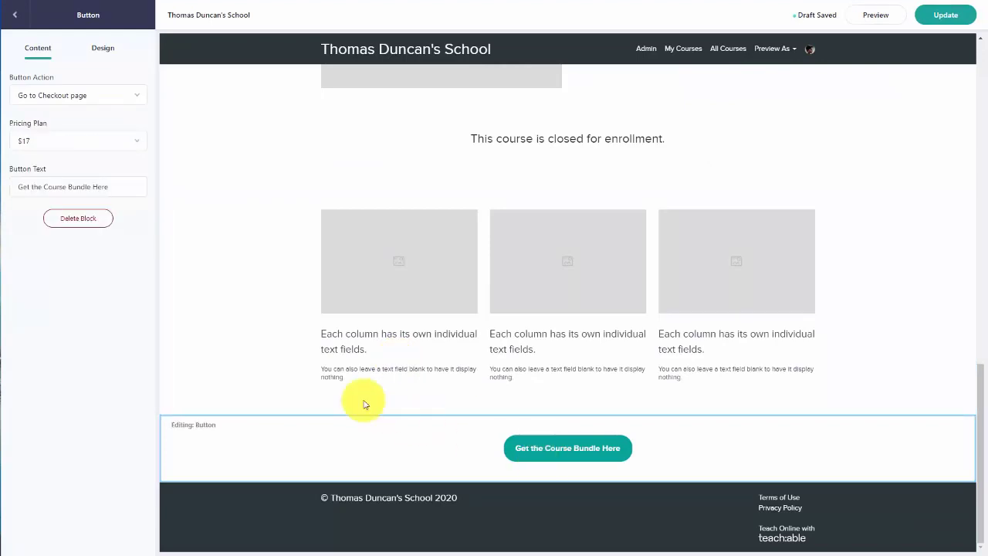
{"action": "left_click", "coordinate": [139, 143]}
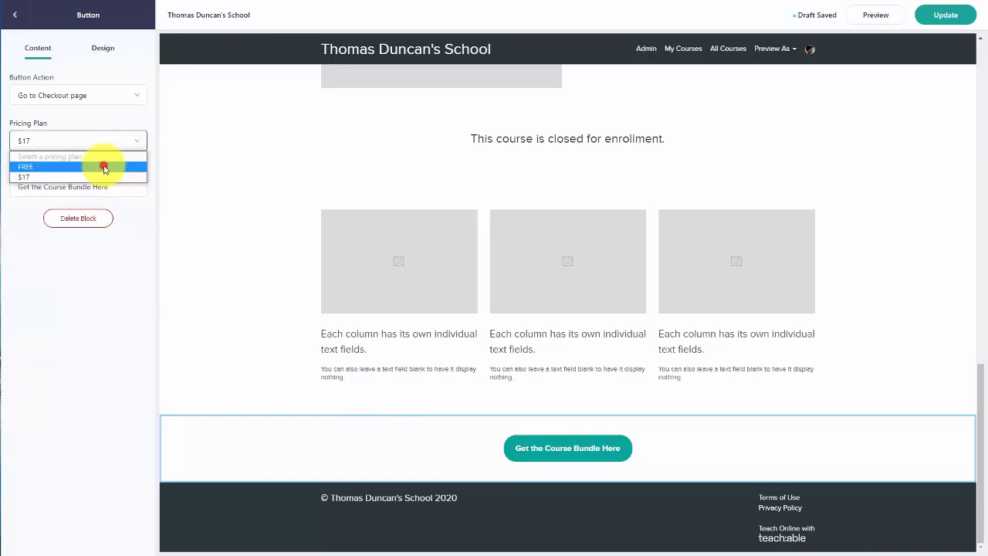
{"action": "left_click", "coordinate": [104, 162]}
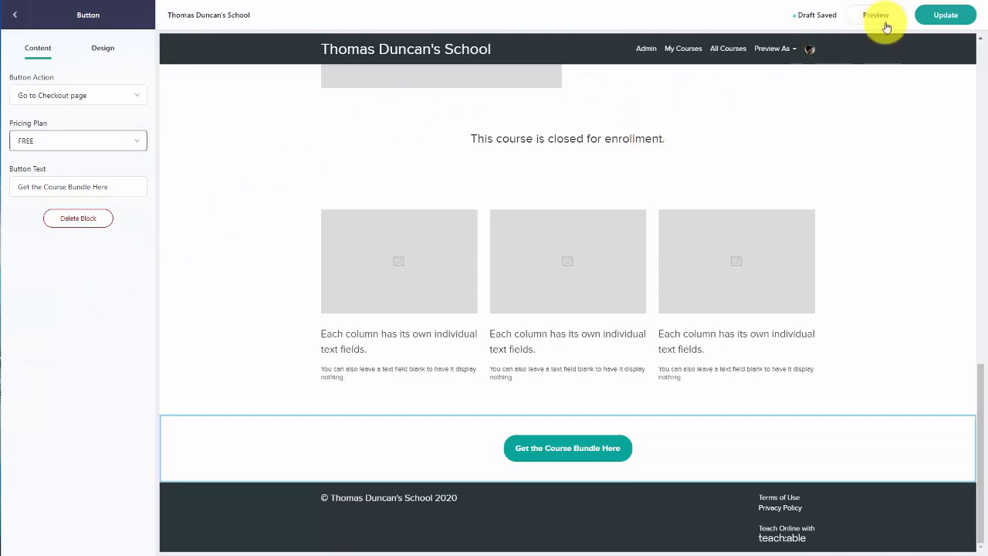
{"action": "left_click", "coordinate": [943, 17]}
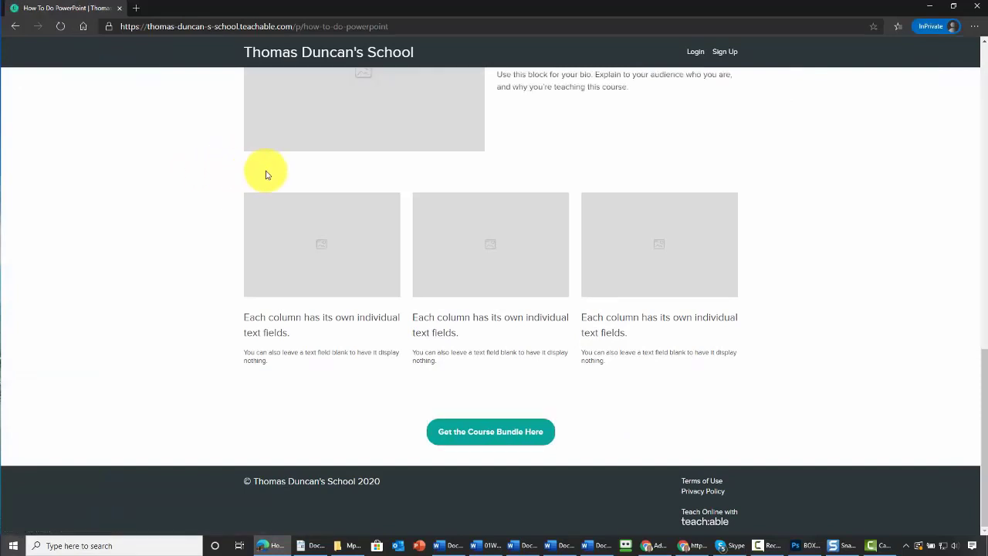
Step: Sign up a test student through the course bundle's free enrollment and go full screen
{"action": "left_click", "coordinate": [473, 434]}
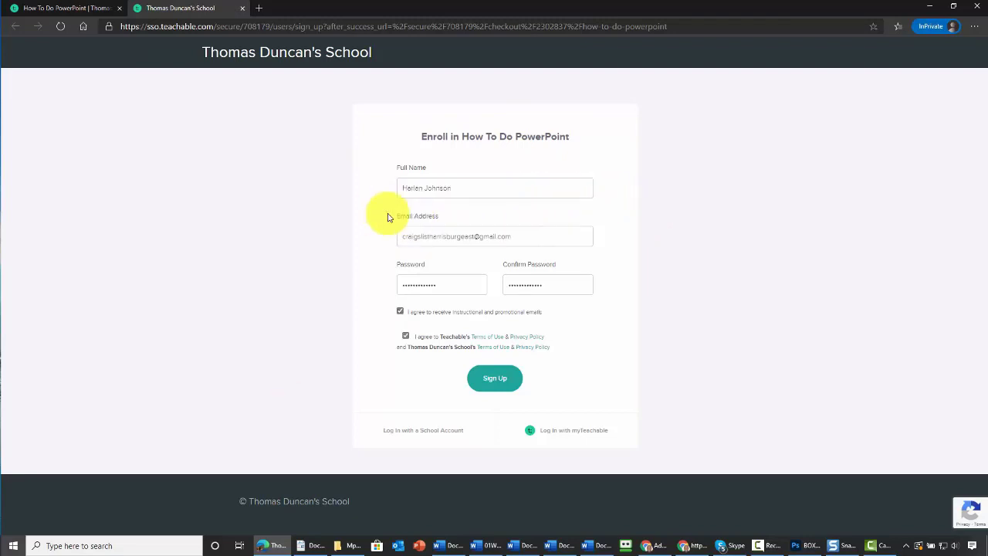
{"action": "left_click", "coordinate": [494, 384]}
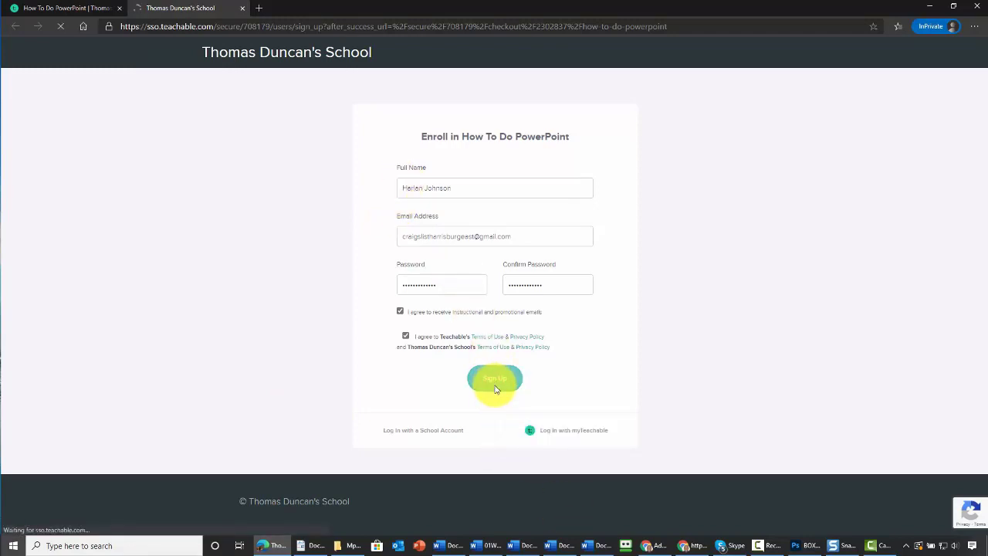
{"action": "key", "text": "F11"}
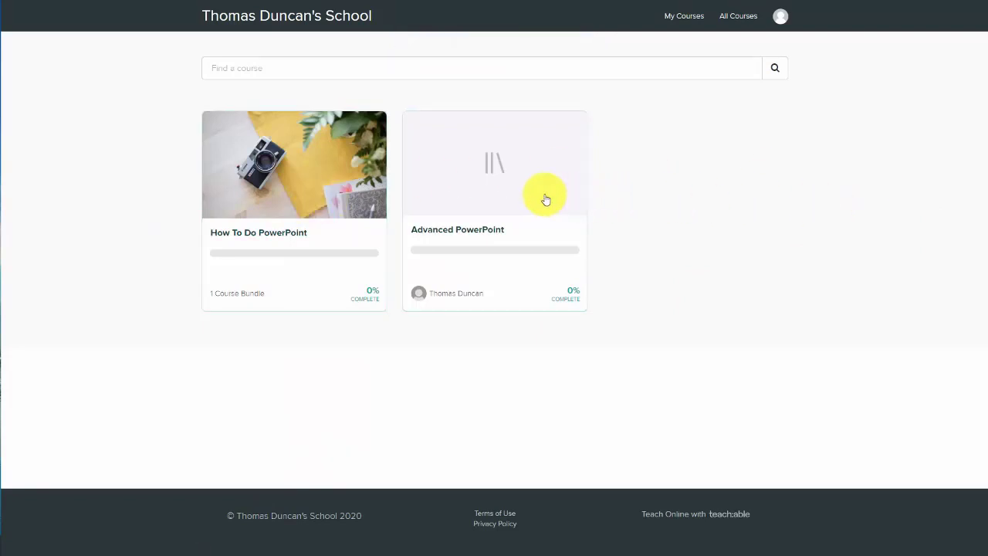
Step: Open the How To Do PowerPoint course as the student and scroll through it
{"action": "left_click", "coordinate": [287, 168]}
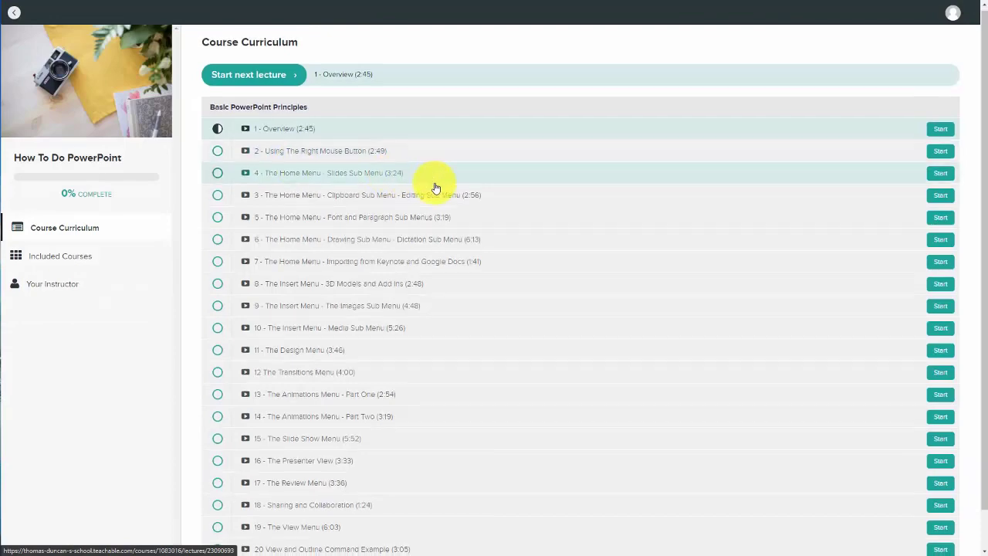
{"action": "scroll", "coordinate": [435, 187], "scroll_direction": "down", "scroll_amount": 1}
{"action": "scroll", "coordinate": [435, 185], "scroll_direction": "up", "scroll_amount": 1}
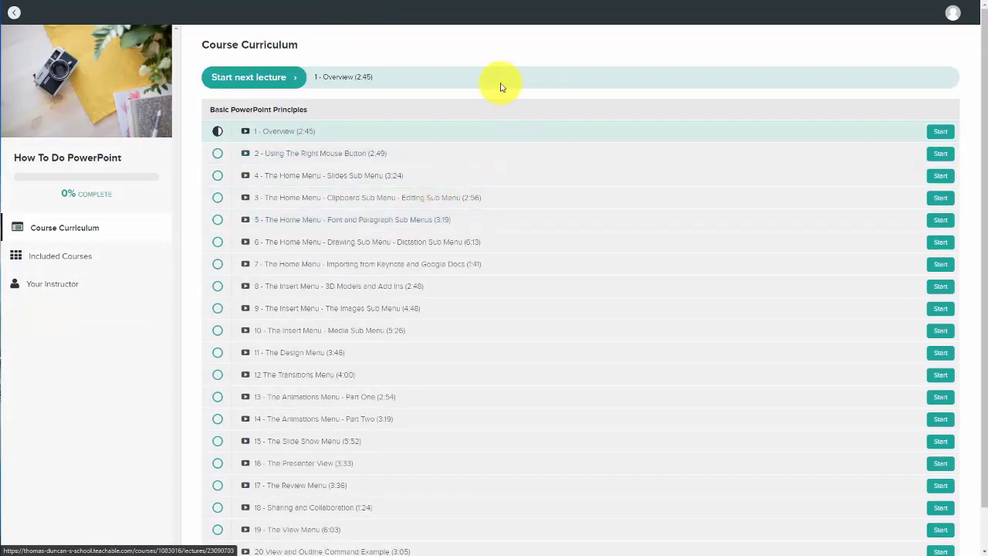
{"action": "scroll", "coordinate": [500, 87], "scroll_direction": "down", "scroll_amount": 1}
{"action": "scroll", "coordinate": [500, 97], "scroll_direction": "up", "scroll_amount": 1}
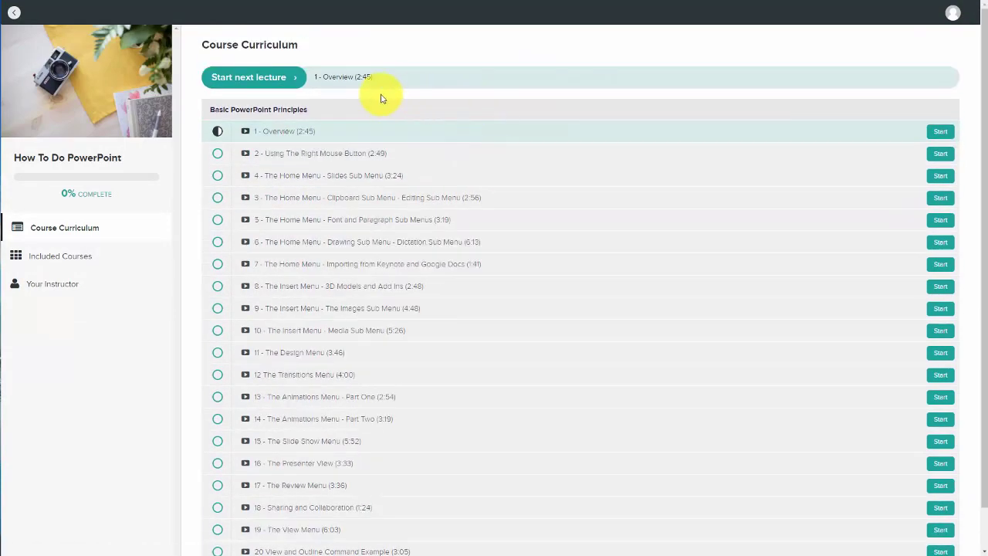
{"action": "scroll", "coordinate": [380, 98], "scroll_direction": "down", "scroll_amount": 1}
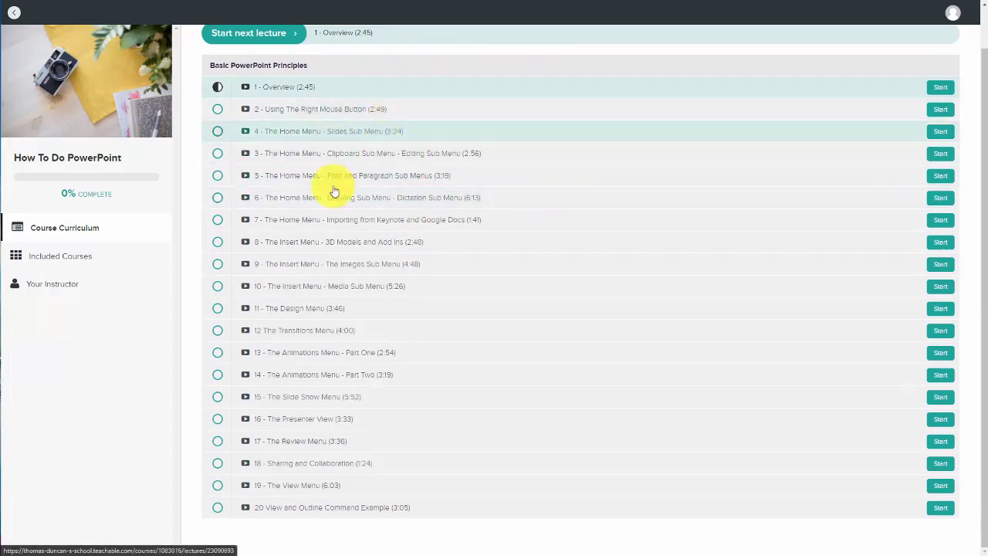
Step: Open Advanced PowerPoint from the bundle's Included Courses and review its curriculum
{"action": "left_click", "coordinate": [74, 261]}
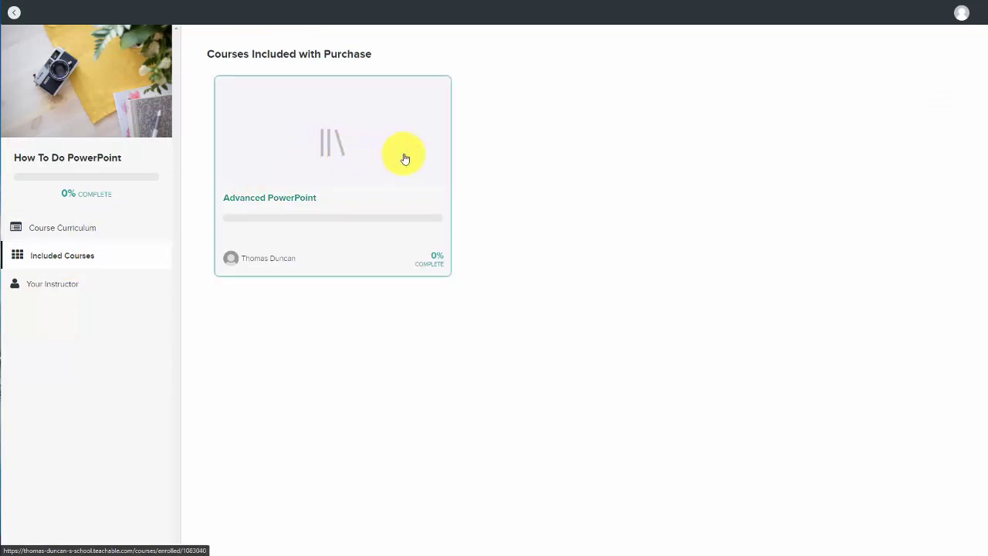
{"action": "left_click", "coordinate": [327, 139]}
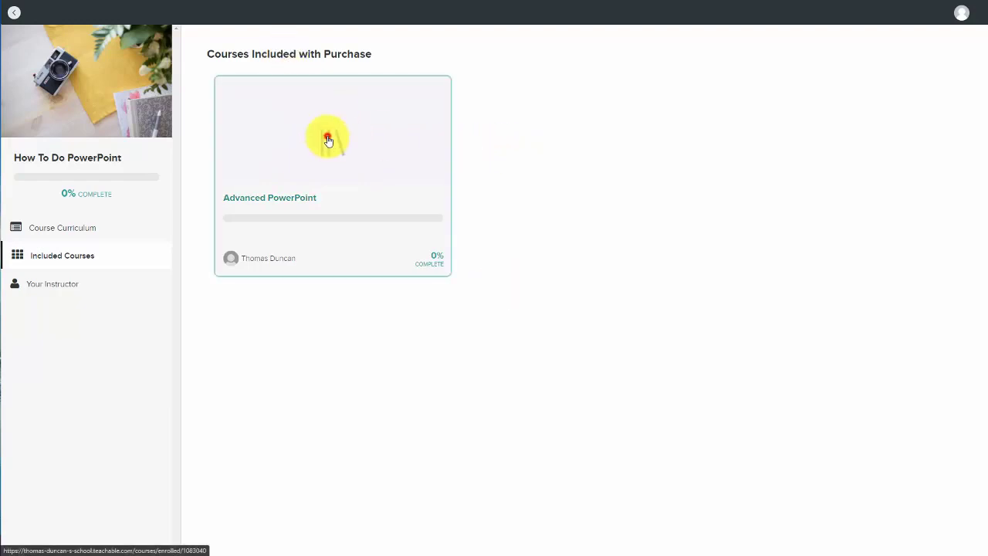
{"action": "scroll", "coordinate": [478, 177], "scroll_direction": "down", "scroll_amount": 1}
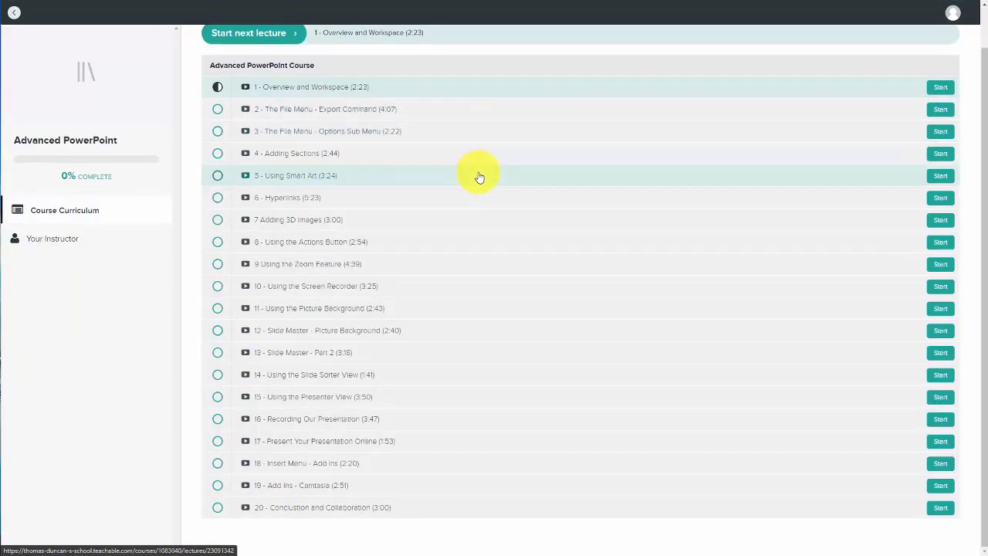
{"action": "scroll", "coordinate": [479, 177], "scroll_direction": "up", "scroll_amount": 1}
{"action": "scroll", "coordinate": [479, 177], "scroll_direction": "down", "scroll_amount": 1}
{"action": "scroll", "coordinate": [478, 179], "scroll_direction": "up", "scroll_amount": 1}
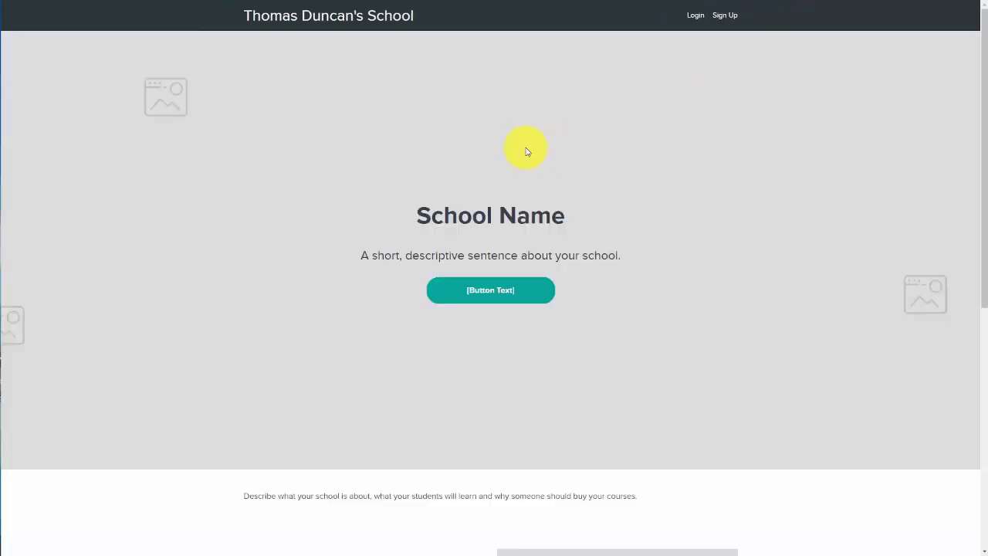
Step: Scroll through the logged-out school homepage, then close the tab to return to the sales page editor
{"action": "scroll", "coordinate": [526, 152], "scroll_direction": "down", "scroll_amount": 5}
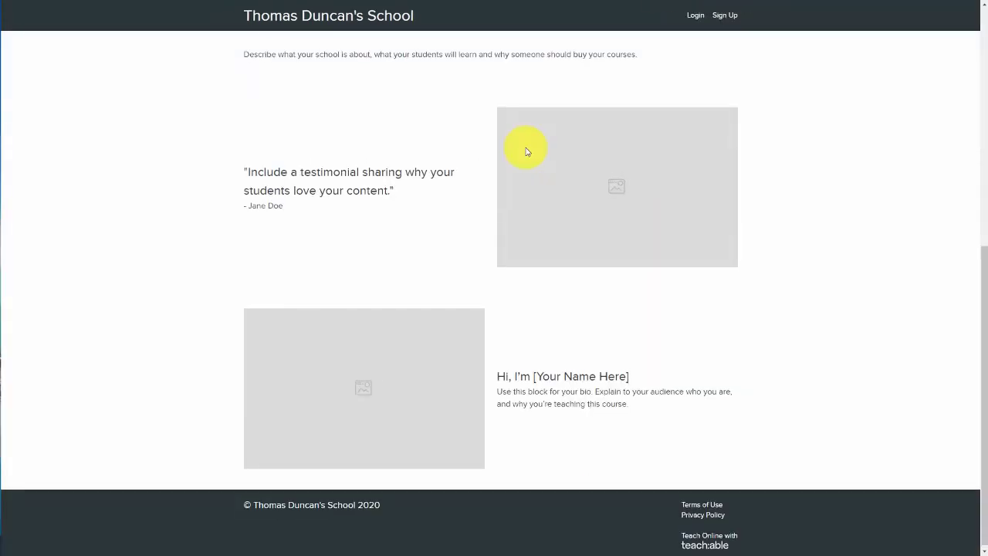
{"action": "scroll", "coordinate": [525, 152], "scroll_direction": "up", "scroll_amount": 3}
{"action": "scroll", "coordinate": [526, 151], "scroll_direction": "up", "scroll_amount": 3}
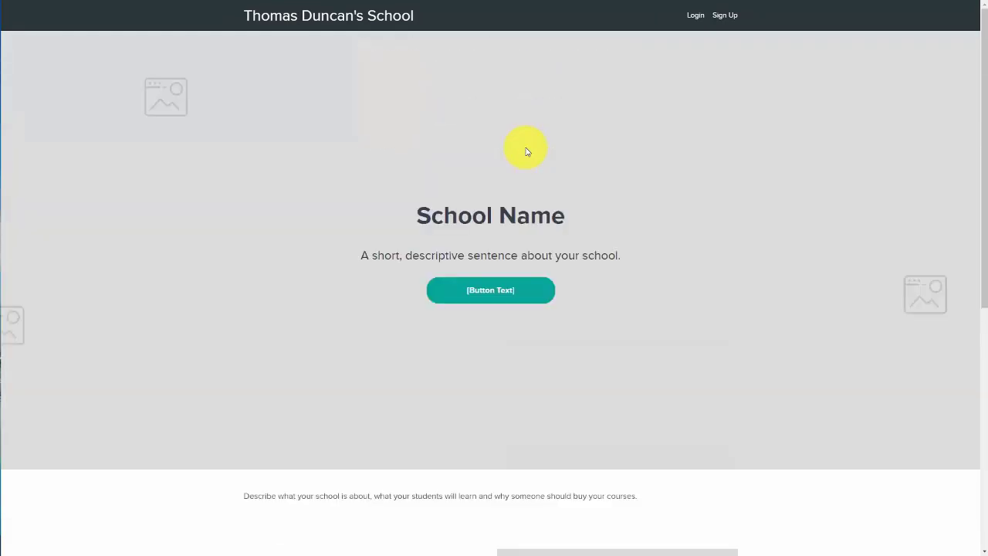
{"action": "scroll", "coordinate": [526, 150], "scroll_direction": "down", "scroll_amount": 6}
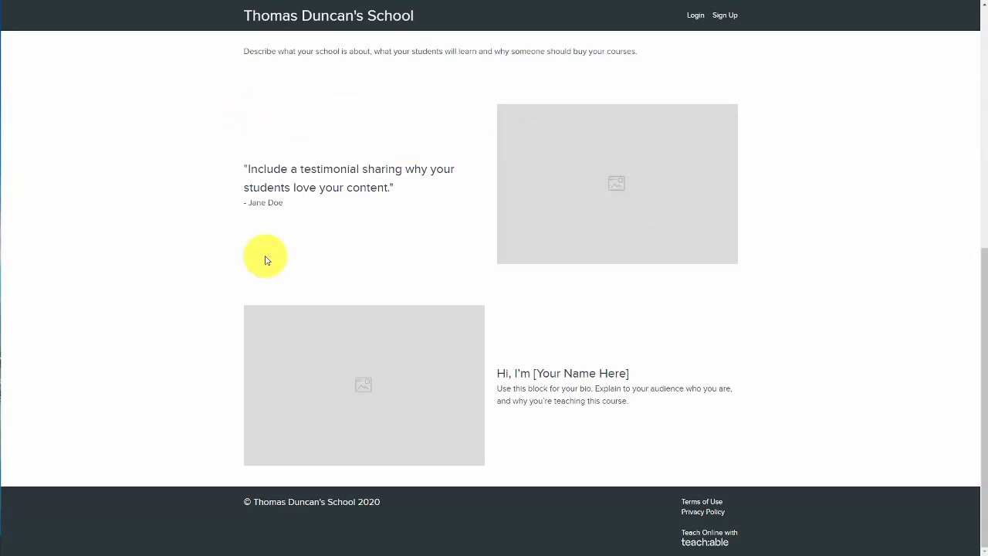
{"action": "key", "text": "ctrl+w"}
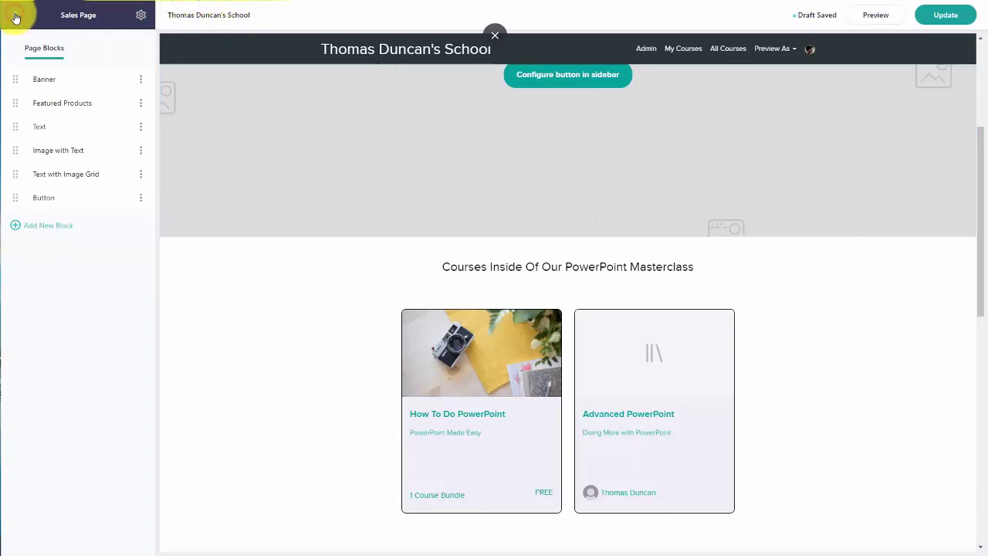
Step: Open the school's Homepage for editing from the Site Pages list
{"action": "left_click", "coordinate": [15, 17]}
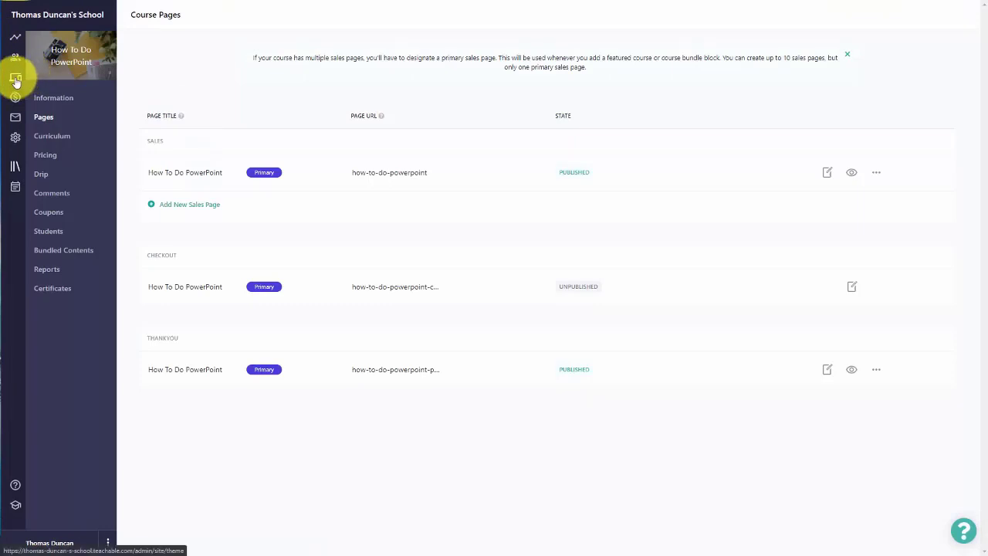
{"action": "left_click", "coordinate": [15, 79]}
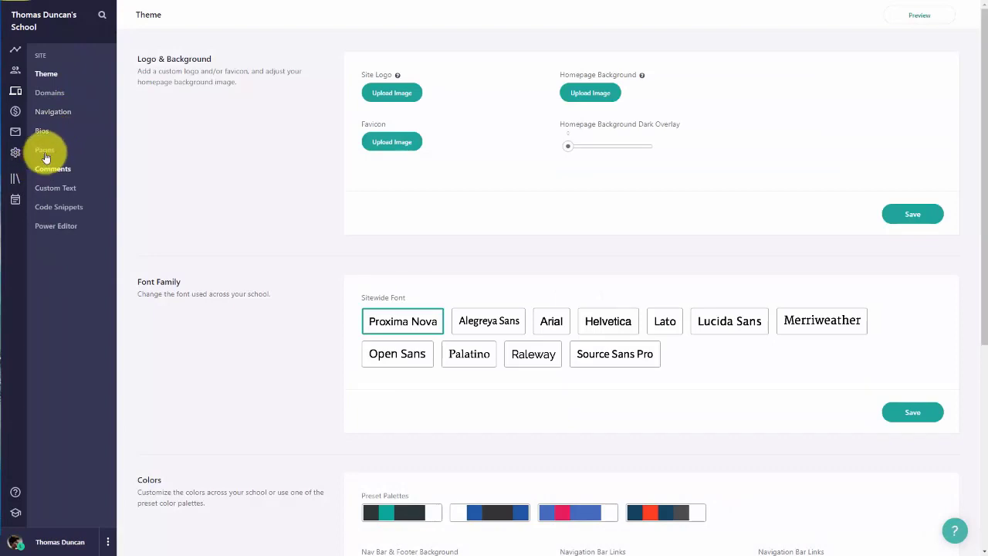
{"action": "left_click", "coordinate": [45, 152]}
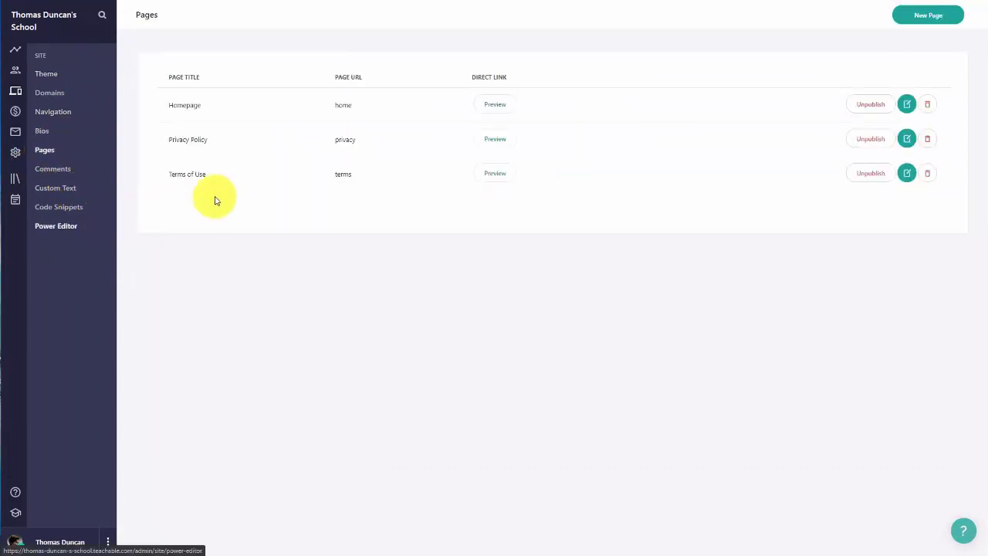
{"action": "left_click", "coordinate": [908, 108]}
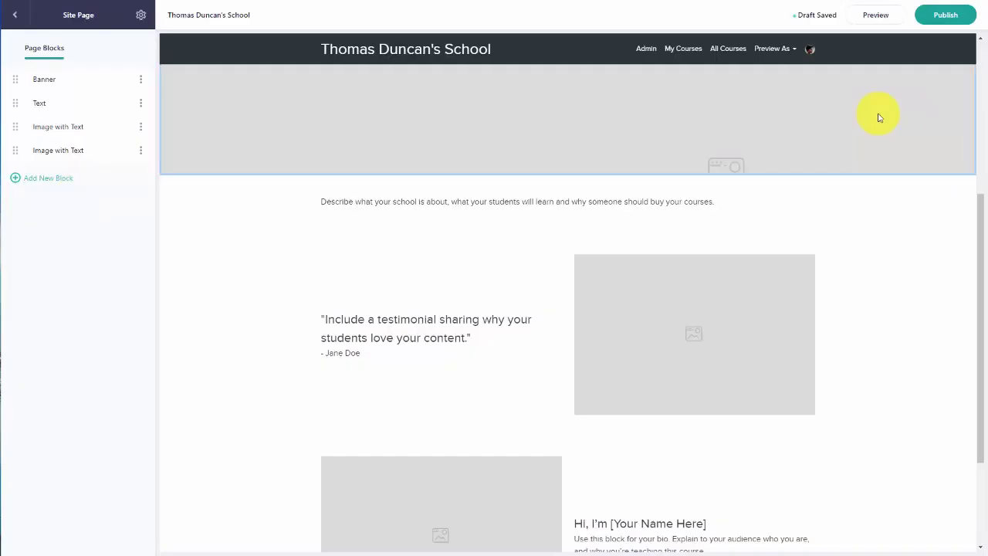
Step: Add a Featured Products block featuring How To Do PowerPoint and Advanced PowerPoint
{"action": "left_click", "coordinate": [45, 179]}
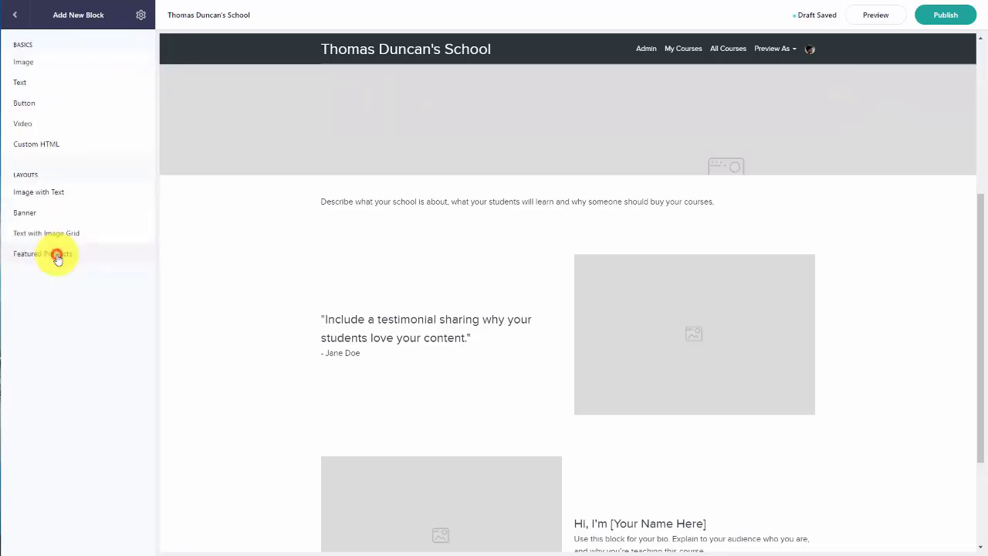
{"action": "left_click", "coordinate": [57, 258]}
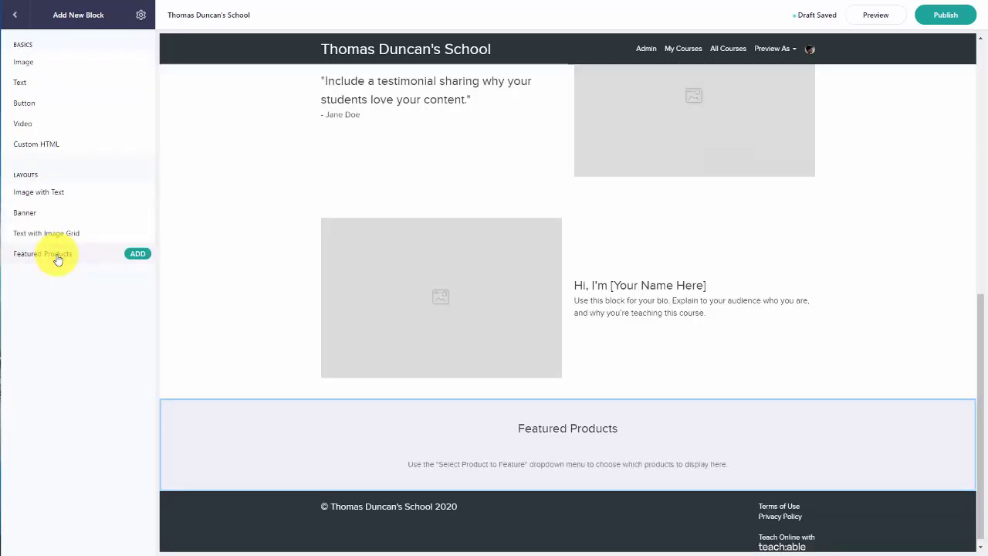
{"action": "left_click", "coordinate": [139, 254]}
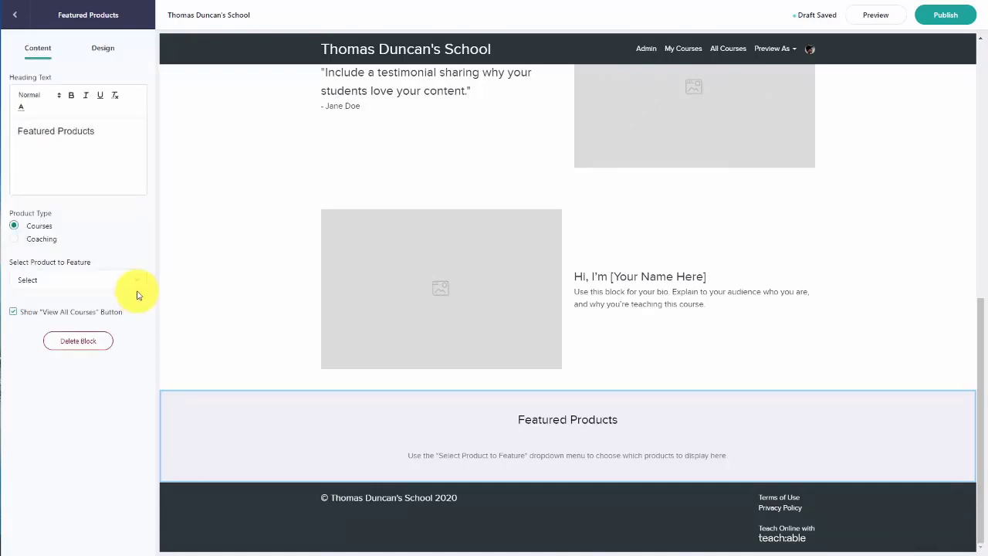
{"action": "left_click", "coordinate": [138, 279]}
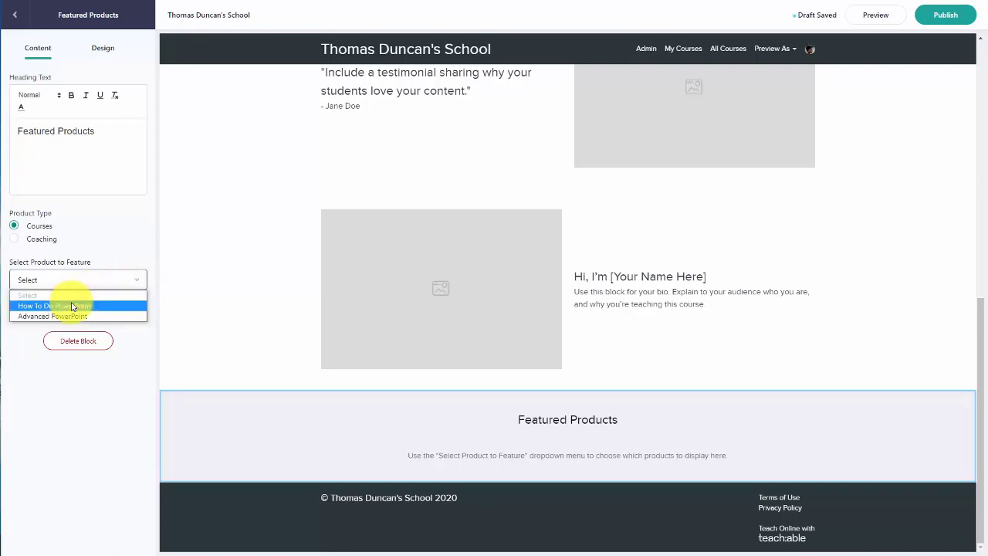
{"action": "left_click", "coordinate": [71, 306]}
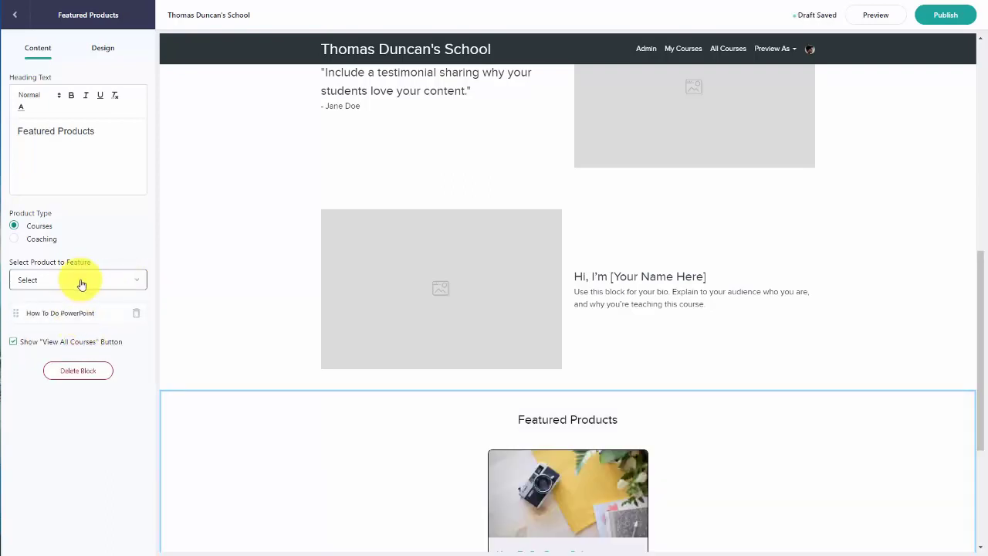
{"action": "left_click", "coordinate": [81, 282]}
{"action": "left_click", "coordinate": [79, 306]}
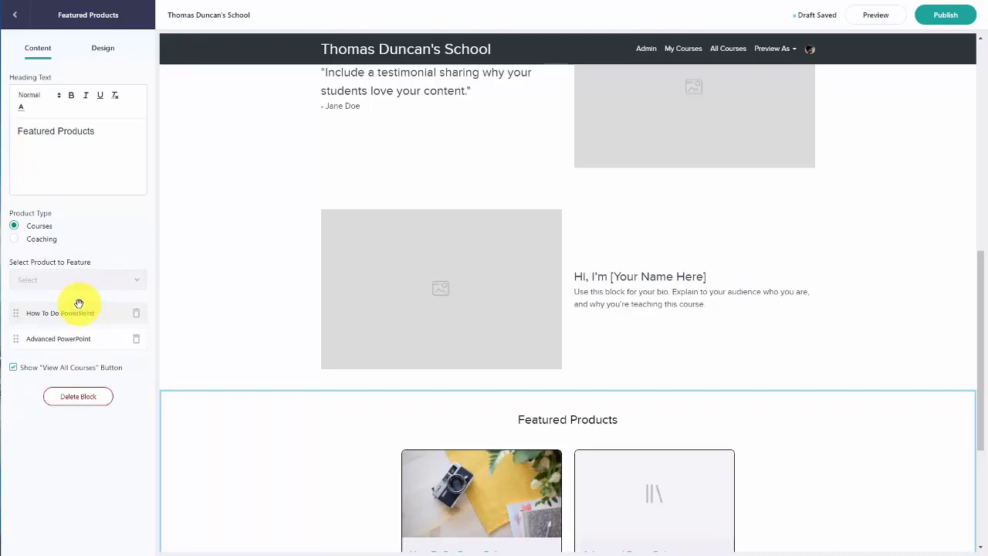
{"action": "left_click", "coordinate": [16, 16]}
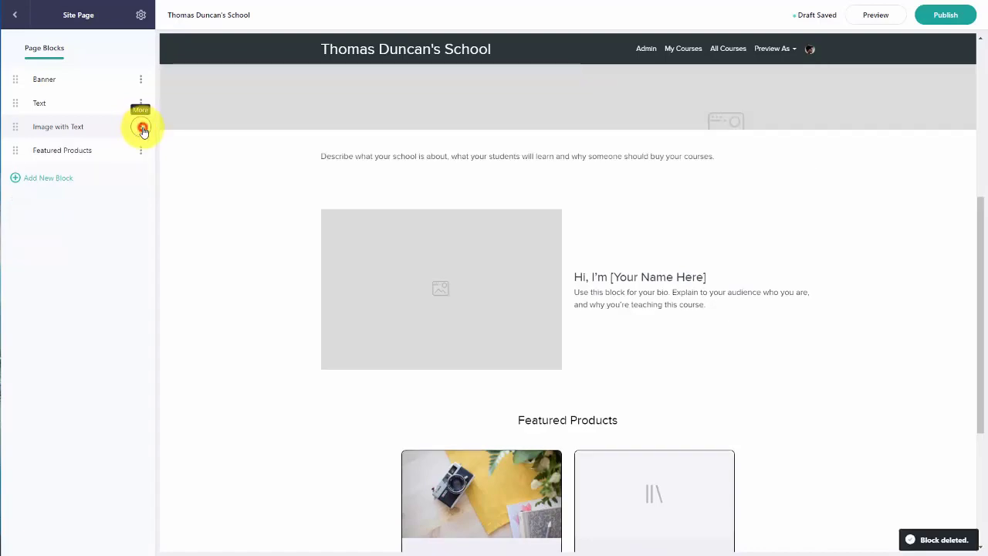
Step: Delete the Image with Text and Text blocks from the homepage and publish it
{"action": "left_click", "coordinate": [142, 128]}
{"action": "left_click", "coordinate": [126, 210]}
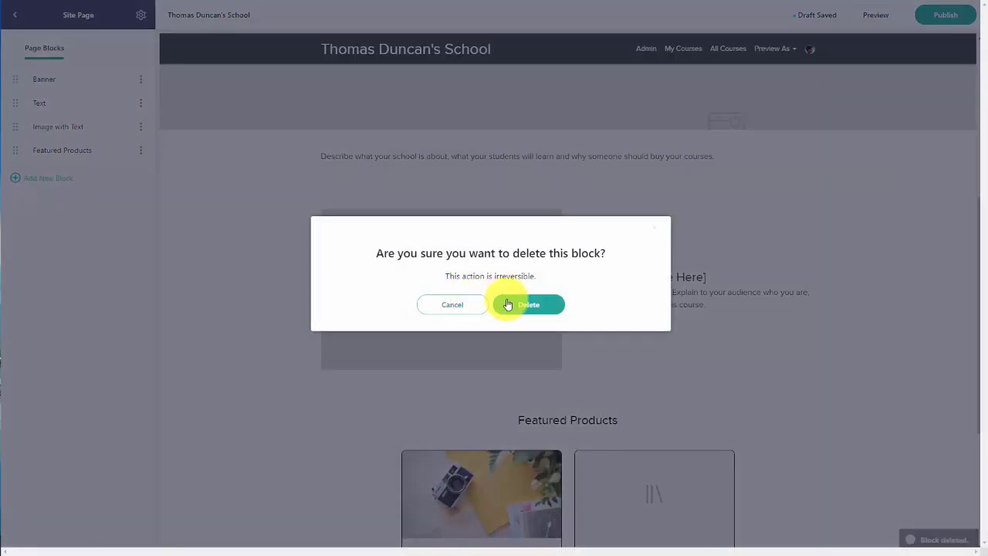
{"action": "left_click", "coordinate": [510, 301]}
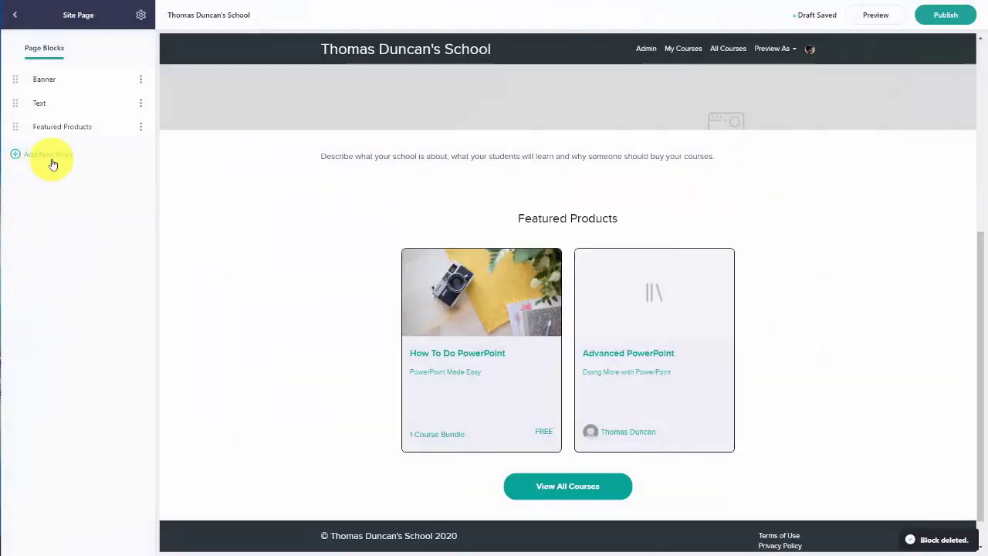
{"action": "left_click", "coordinate": [141, 105]}
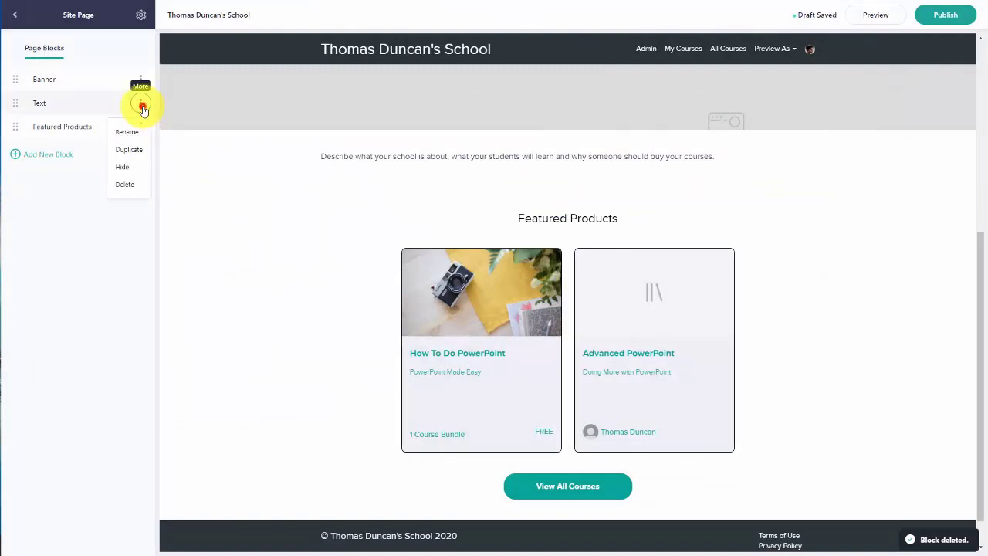
{"action": "left_click", "coordinate": [127, 187]}
{"action": "left_click", "coordinate": [527, 302]}
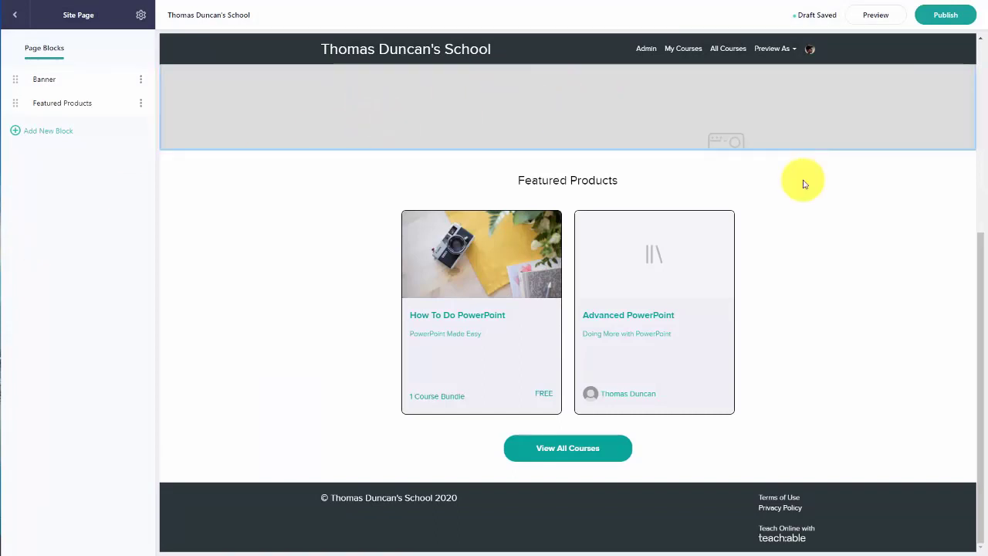
{"action": "left_click", "coordinate": [942, 15]}
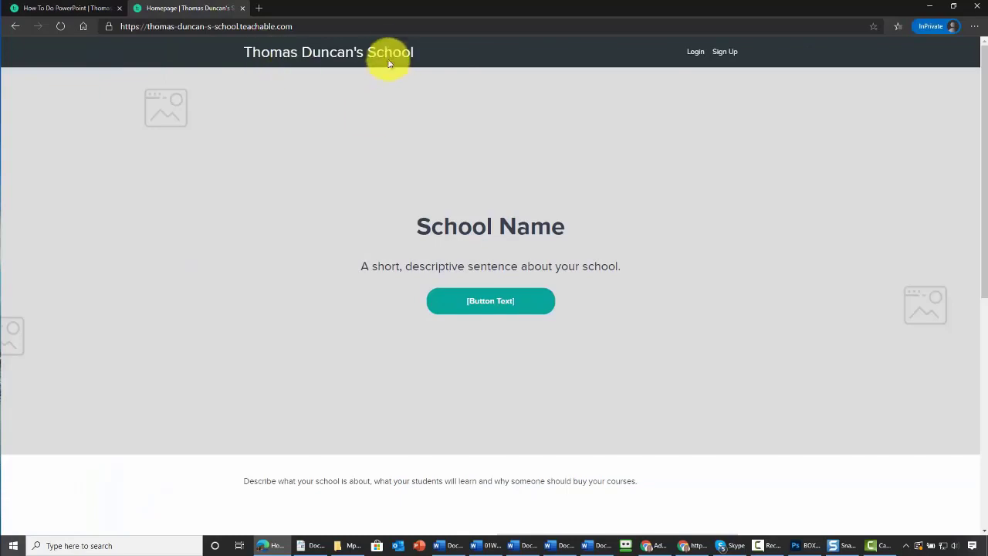
Step: Reload the live homepage and scroll to check the Featured Products cards for both courses
{"action": "left_click", "coordinate": [382, 13]}
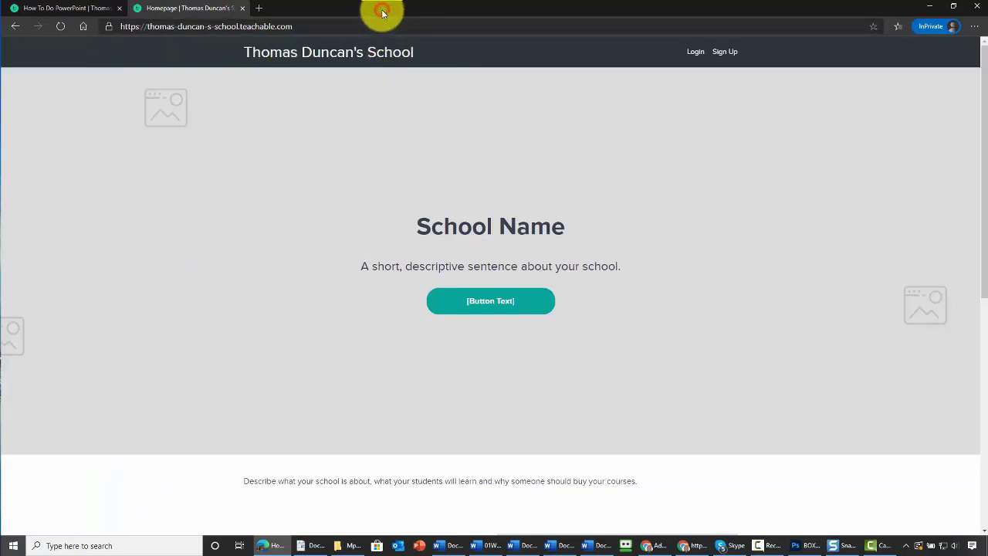
{"action": "key", "text": "F5"}
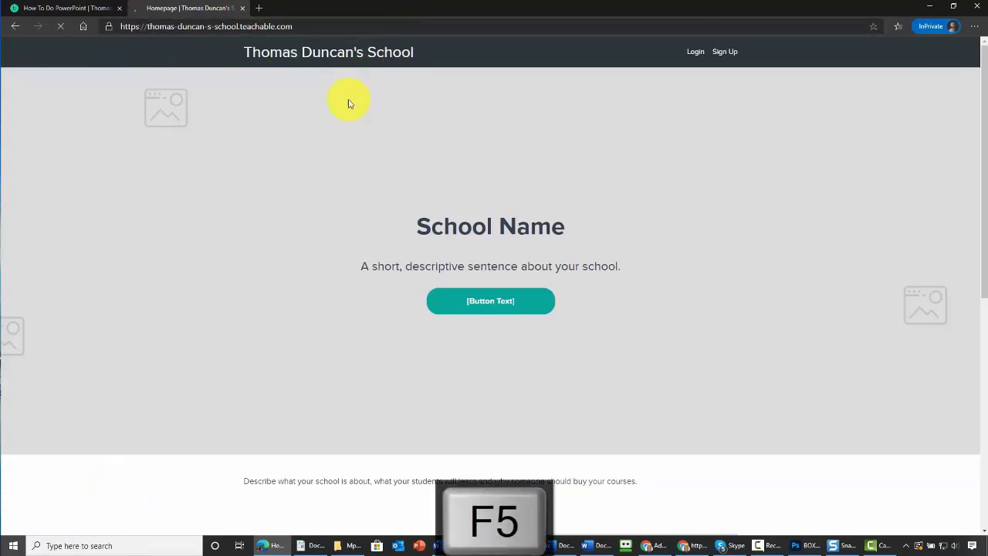
{"action": "scroll", "coordinate": [356, 106], "scroll_direction": "down", "scroll_amount": 4}
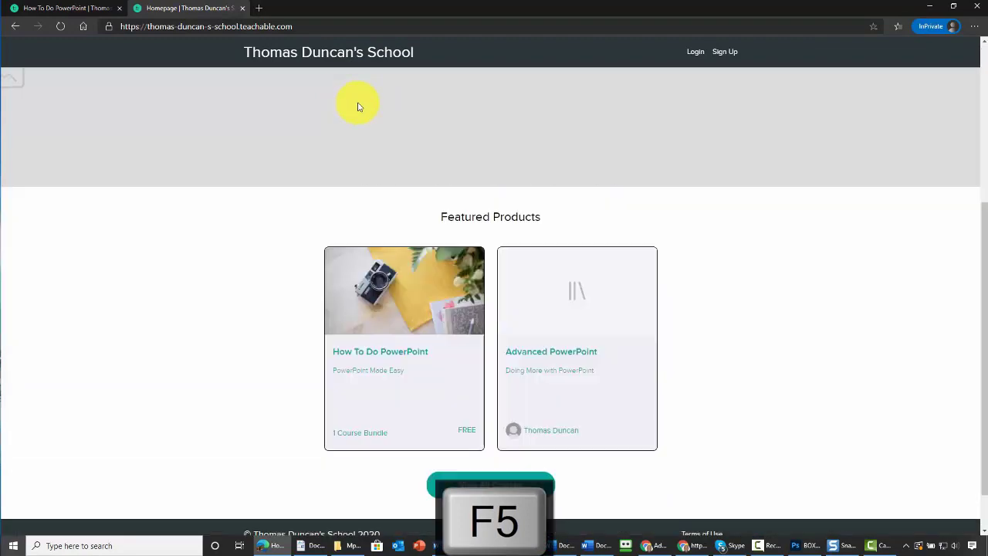
{"action": "scroll", "coordinate": [439, 203], "scroll_direction": "up", "scroll_amount": 4}
{"action": "scroll", "coordinate": [439, 202], "scroll_direction": "down", "scroll_amount": 3}
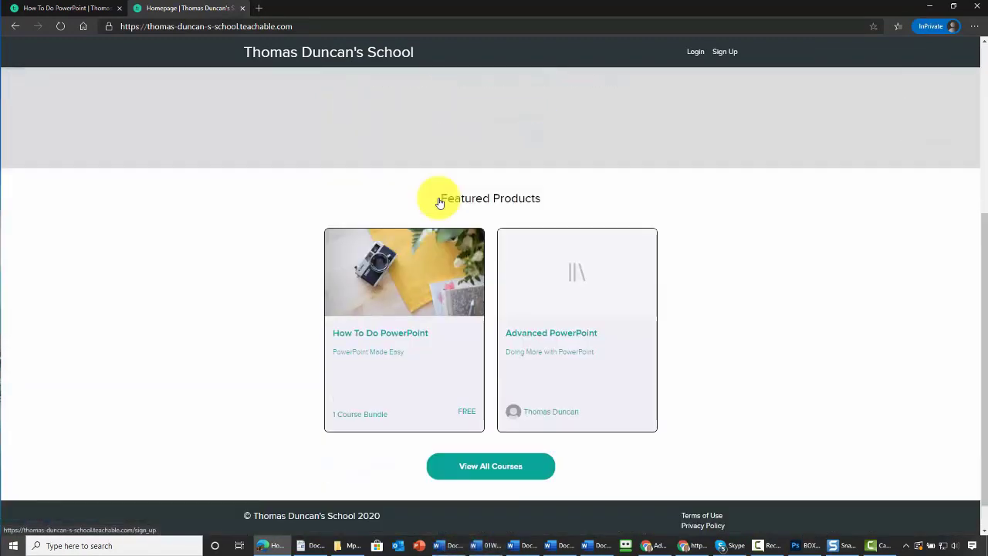
{"action": "scroll", "coordinate": [683, 240], "scroll_direction": "up", "scroll_amount": 4}
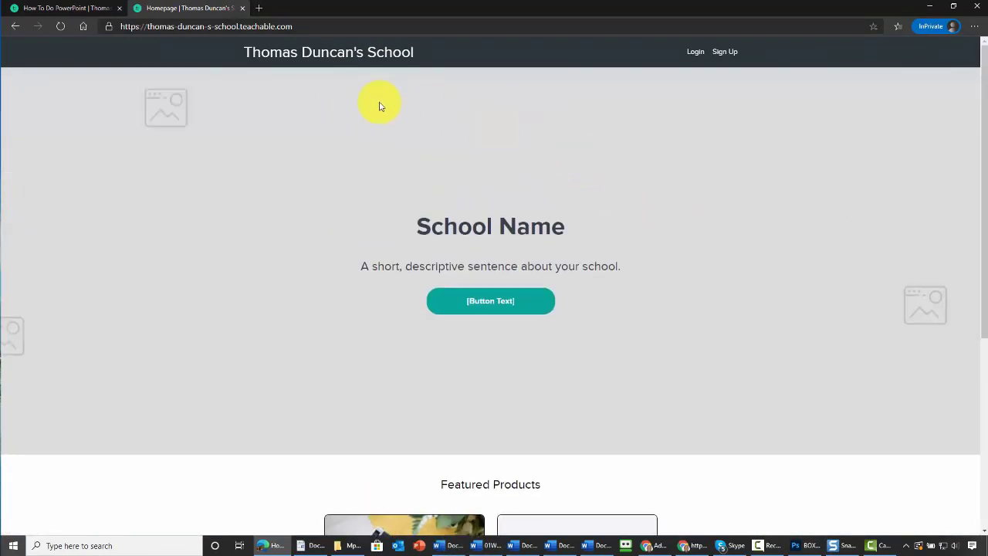
{"action": "scroll", "coordinate": [343, 131], "scroll_direction": "down", "scroll_amount": 3}
{"action": "scroll", "coordinate": [565, 235], "scroll_direction": "down", "scroll_amount": 1}
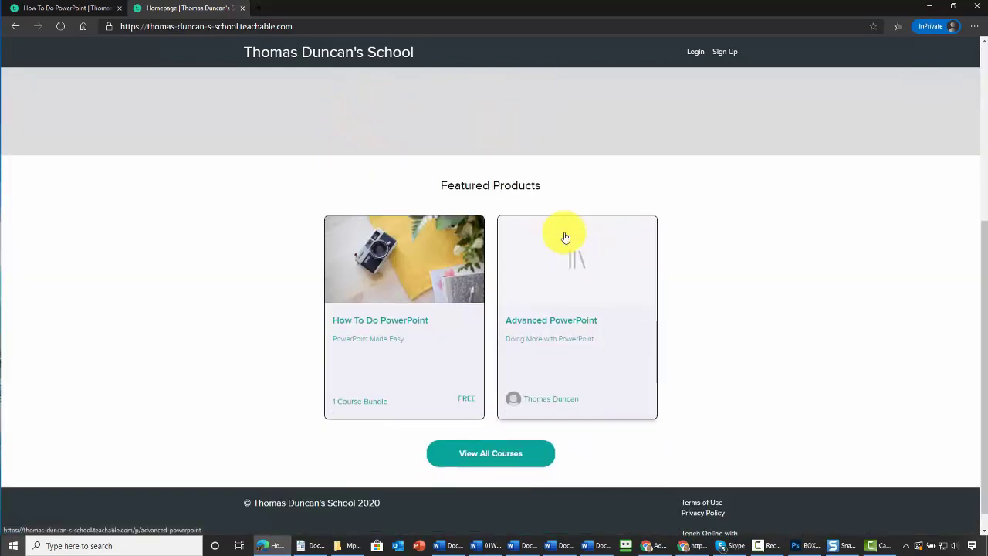
{"action": "scroll", "coordinate": [564, 220], "scroll_direction": "up", "scroll_amount": 2}
{"action": "scroll", "coordinate": [193, 219], "scroll_direction": "down", "scroll_amount": 2}
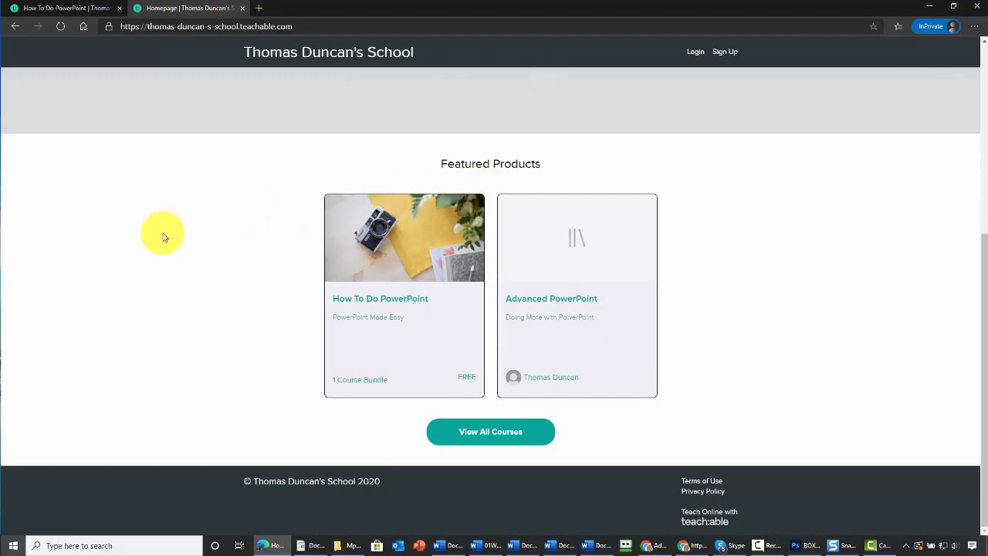
{"action": "scroll", "coordinate": [162, 236], "scroll_direction": "up", "scroll_amount": 1}
{"action": "scroll", "coordinate": [162, 236], "scroll_direction": "down", "scroll_amount": 1}
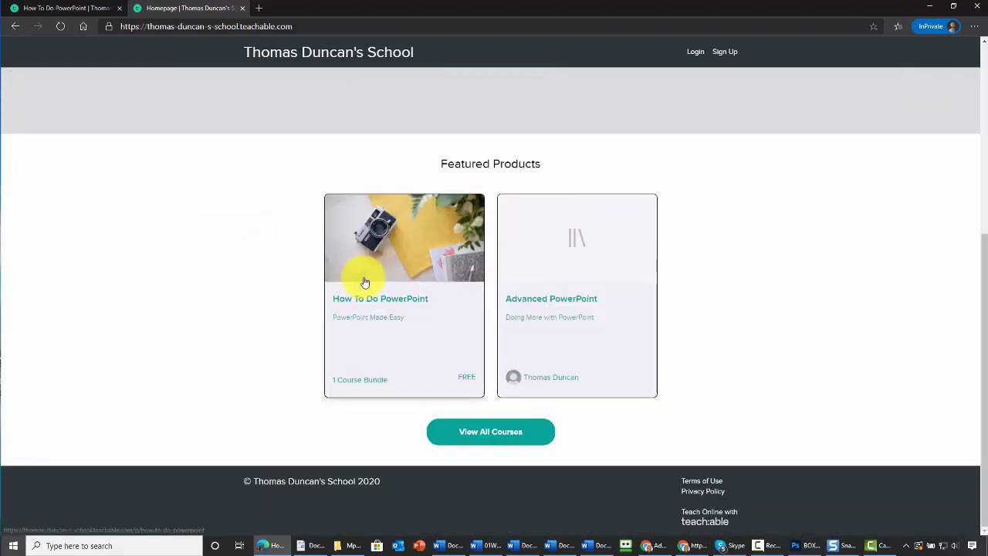
{"action": "scroll", "coordinate": [359, 270], "scroll_direction": "up", "scroll_amount": 1}
{"action": "scroll", "coordinate": [309, 267], "scroll_direction": "down", "scroll_amount": 1}
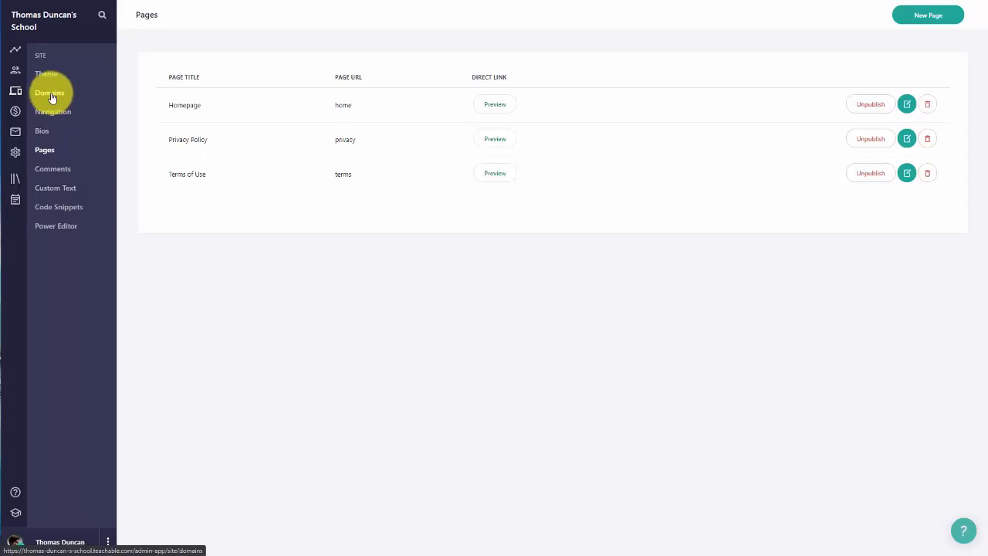
Step: Add videotutorialsthomas.teachable.com as the primary domain and redirect the old subdomain to it
{"action": "left_click", "coordinate": [51, 93]}
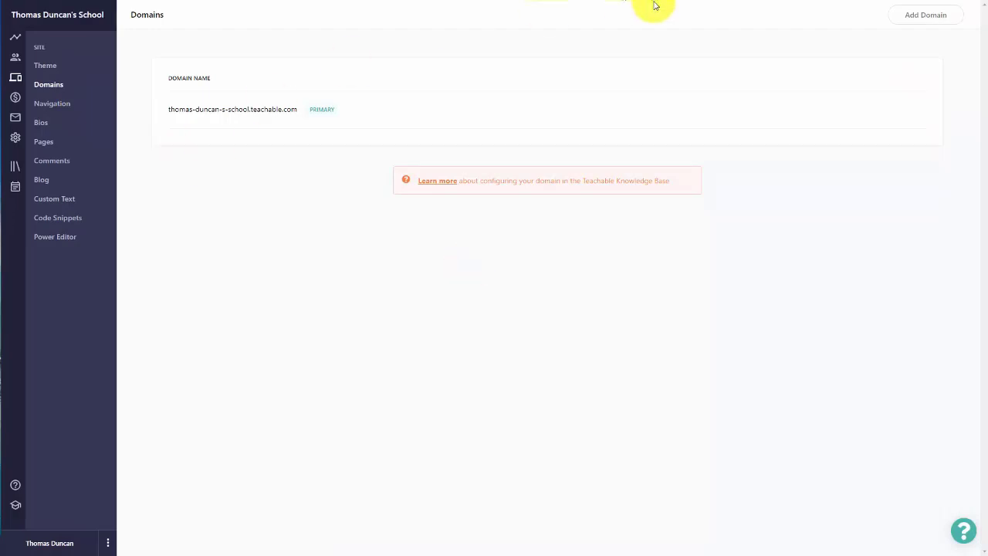
{"action": "left_click", "coordinate": [920, 14]}
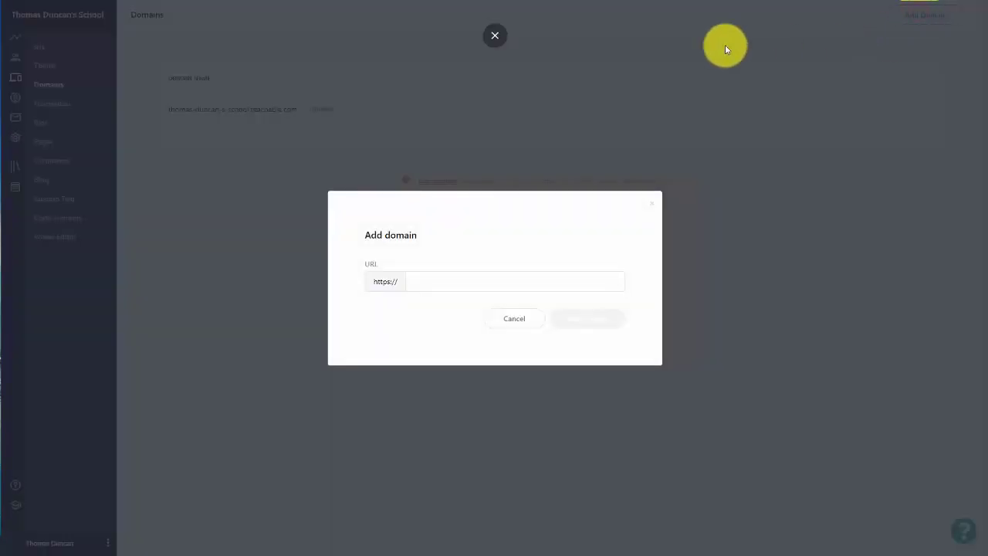
{"action": "left_click", "coordinate": [428, 282]}
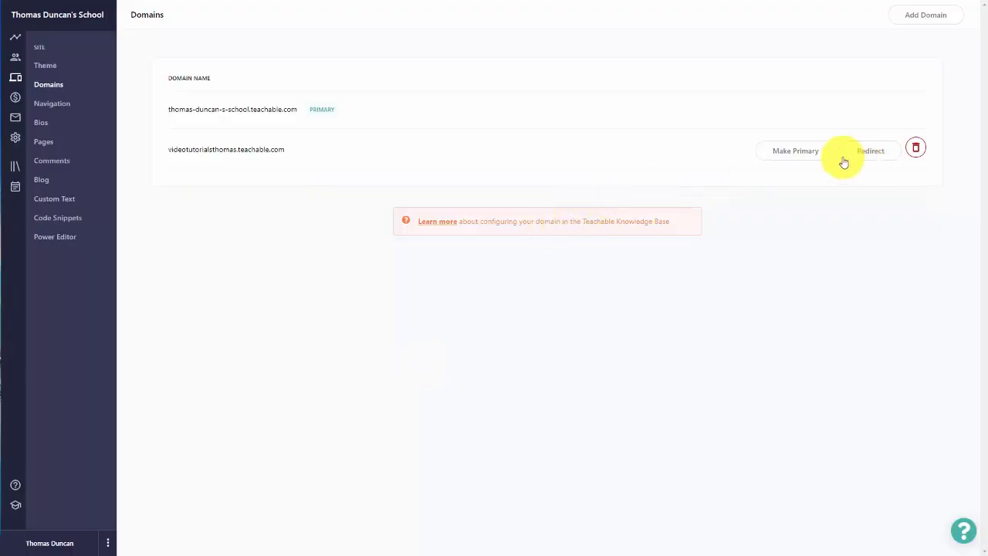
{"action": "left_click", "coordinate": [797, 153]}
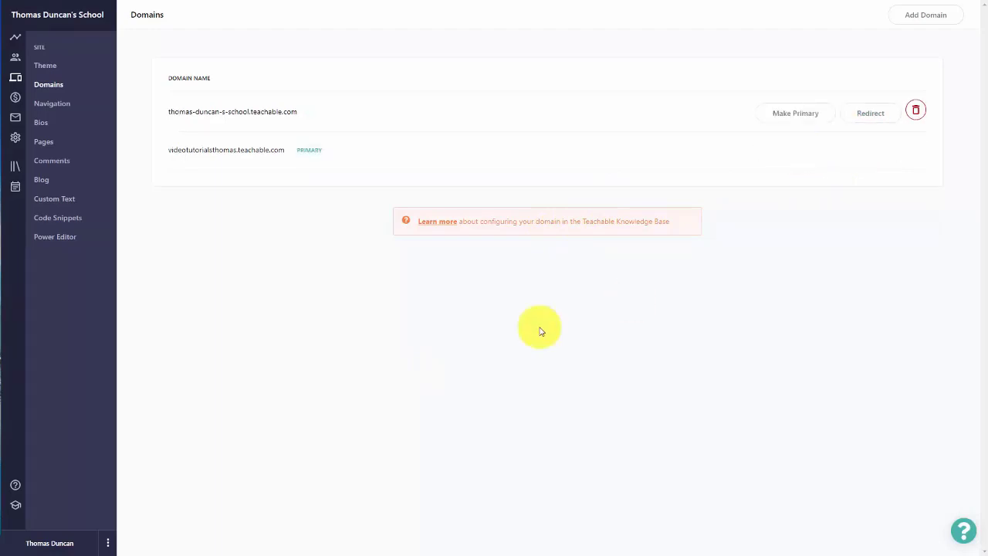
{"action": "left_click", "coordinate": [856, 115]}
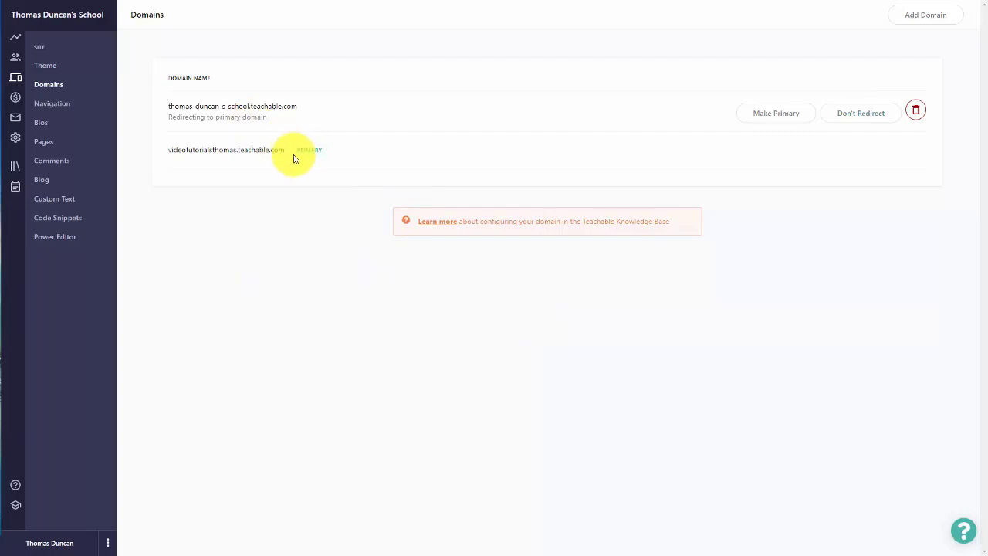
Step: Copy the new domain name and reload the courses page on the new address
{"action": "left_click_drag", "start_coordinate": [283, 152], "coordinate": [171, 153]}
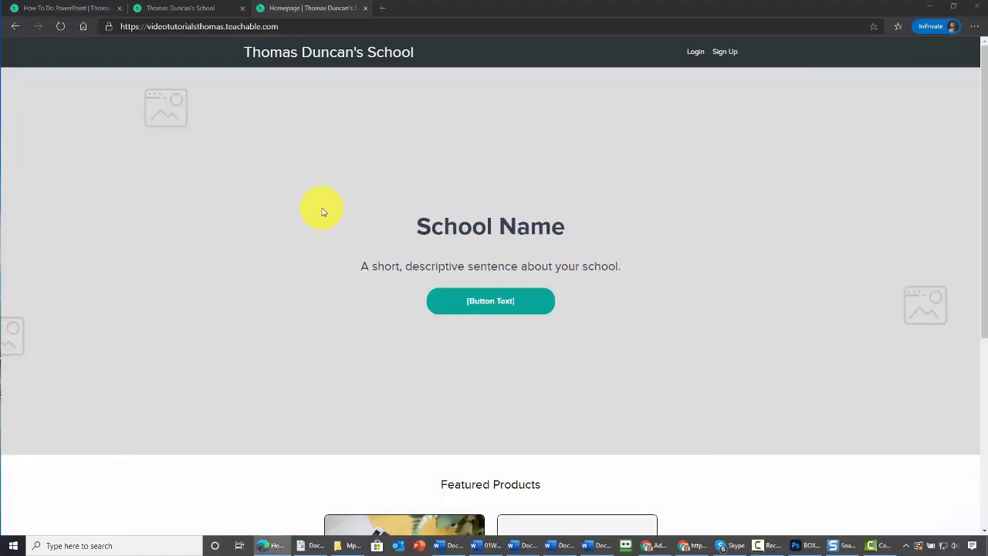
{"action": "scroll", "coordinate": [323, 212], "scroll_direction": "down", "scroll_amount": 4}
{"action": "scroll", "coordinate": [324, 213], "scroll_direction": "up", "scroll_amount": 4}
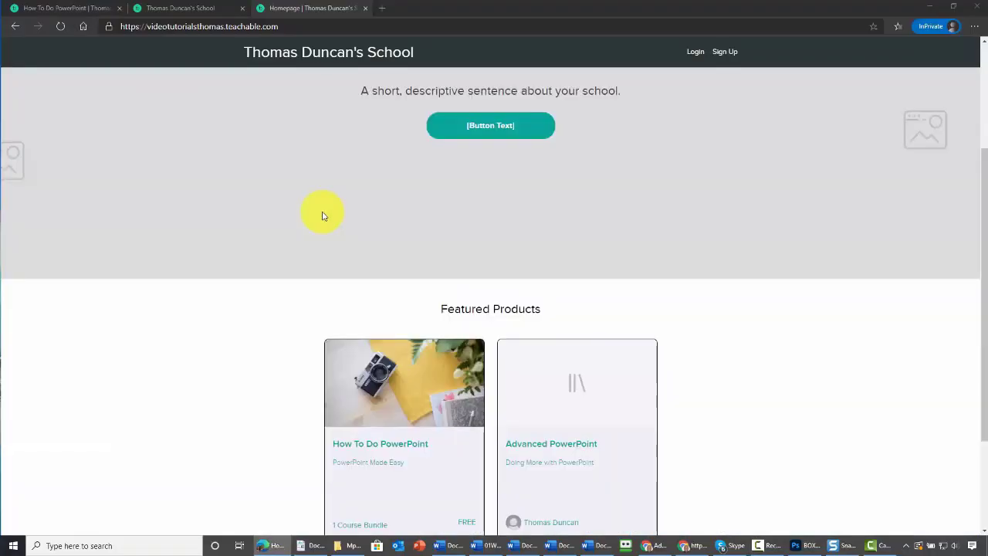
{"action": "left_click", "coordinate": [203, 9]}
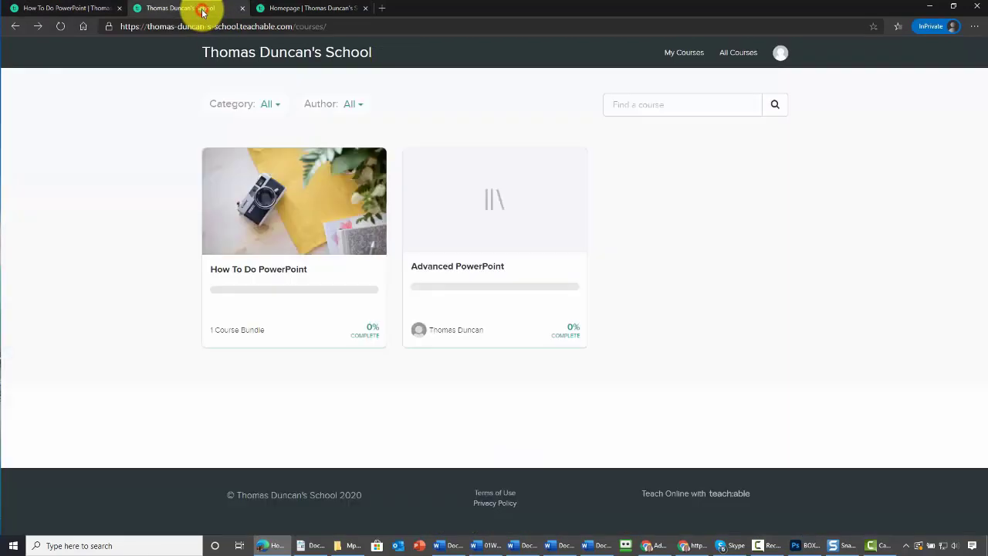
{"action": "left_click", "coordinate": [65, 29]}
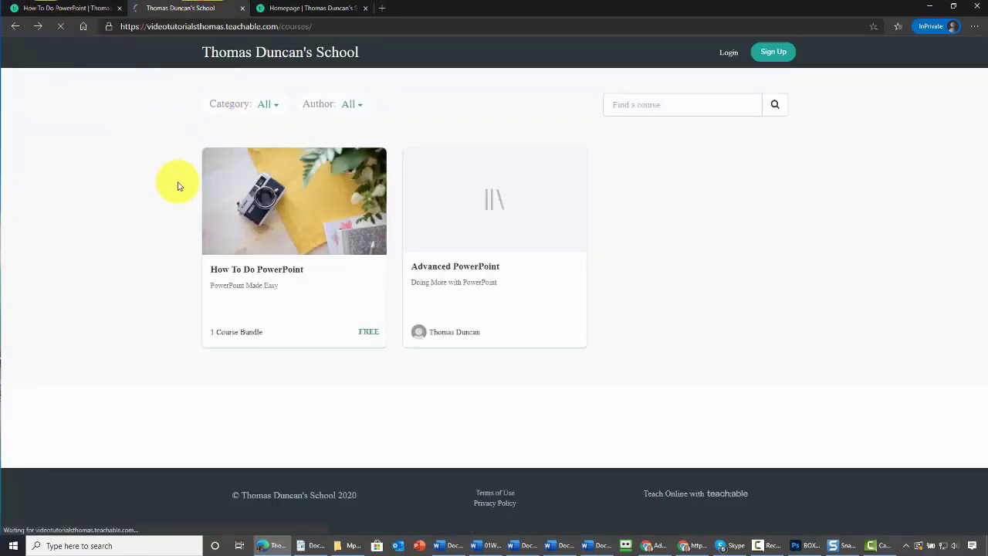
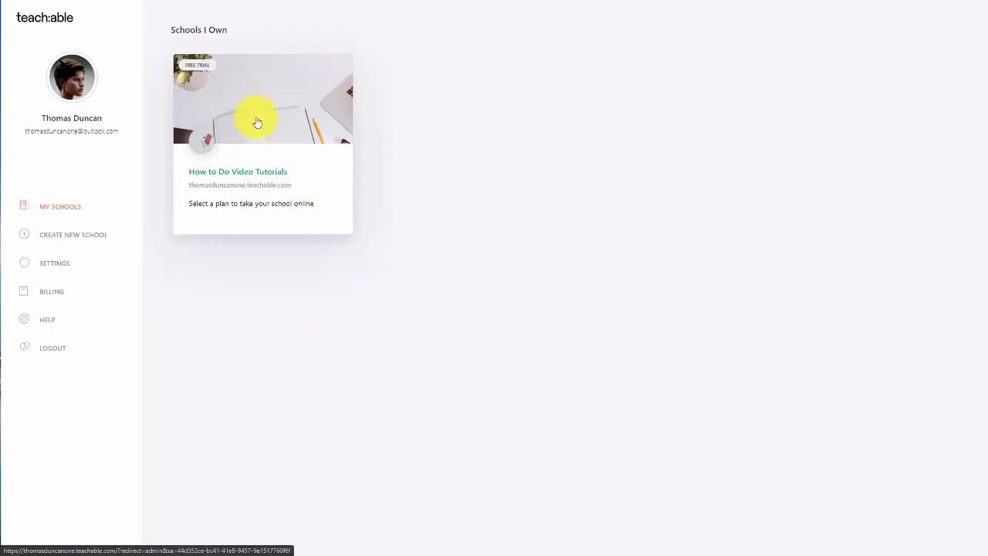
Step: In the How to Do Video Tutorials school, create a coaching service named 'Group Coaching Content'
{"action": "left_click", "coordinate": [257, 122]}
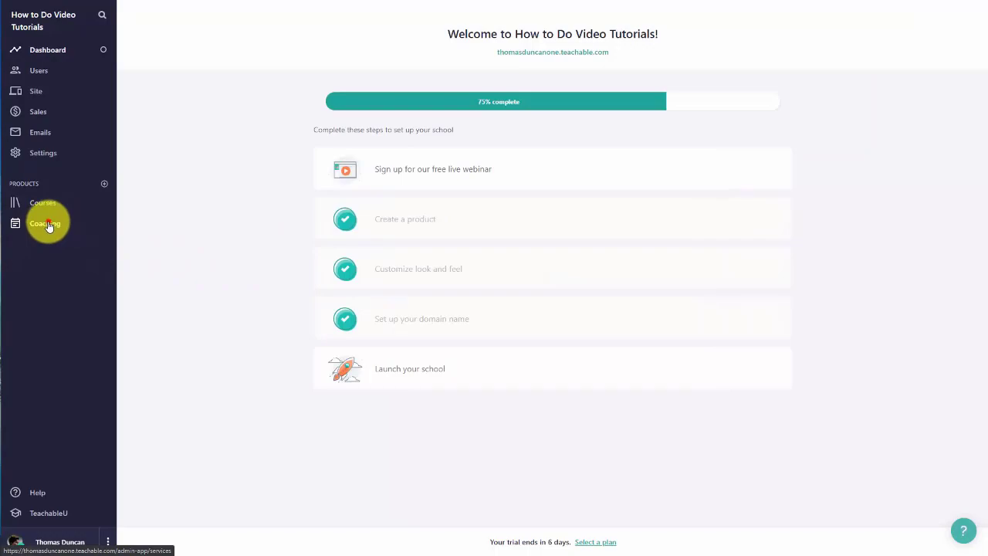
{"action": "left_click", "coordinate": [48, 225]}
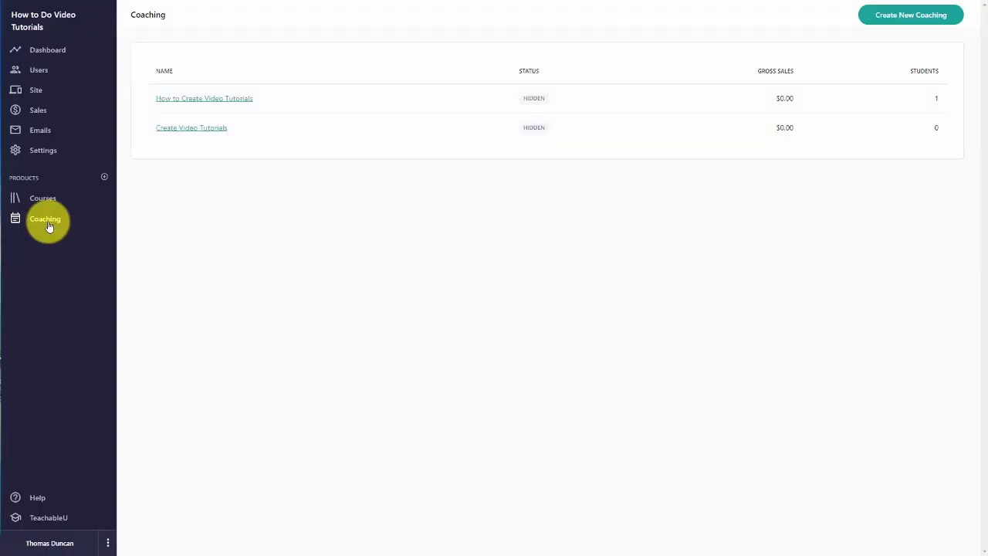
{"action": "left_click", "coordinate": [884, 15]}
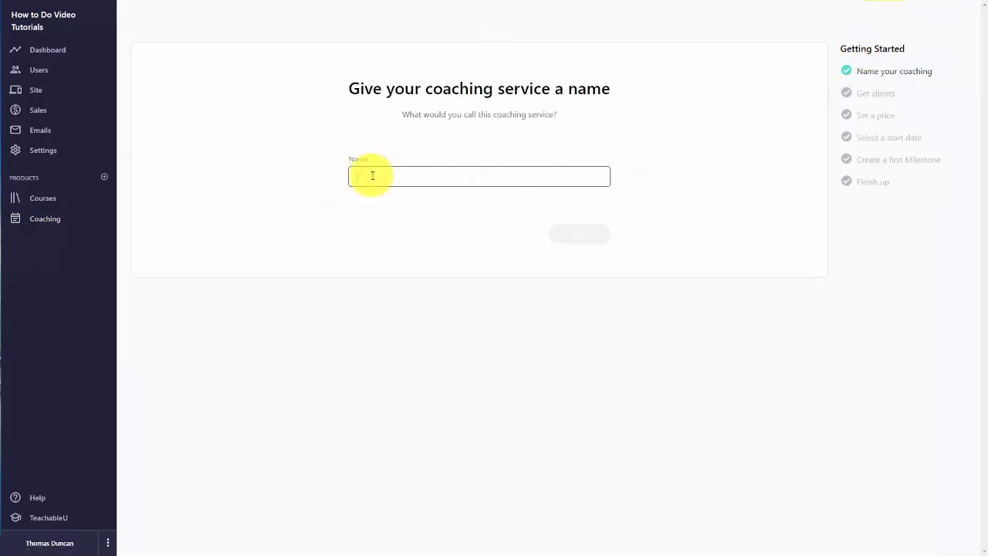
{"action": "type", "text": "Group Coaching Content"}
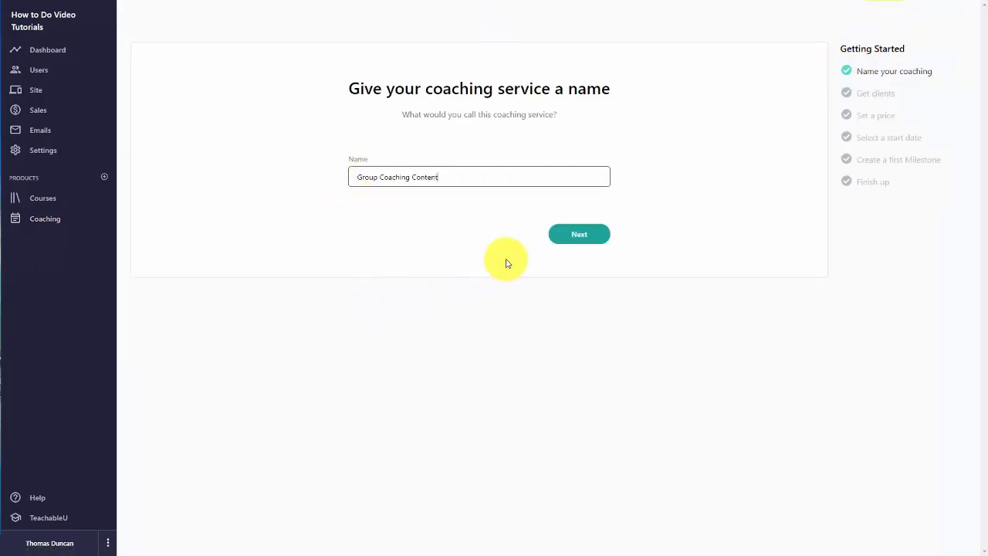
{"action": "left_click", "coordinate": [578, 235]}
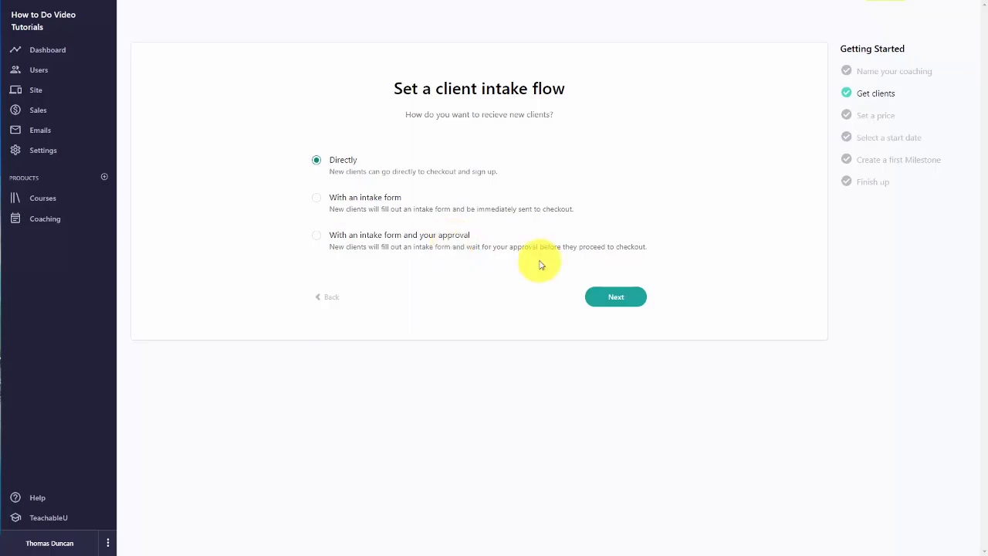
Step: Require an intake form with approval, and make pricing Free as 'Group Coaching Set Up'
{"action": "left_click", "coordinate": [316, 236]}
{"action": "left_click", "coordinate": [616, 299]}
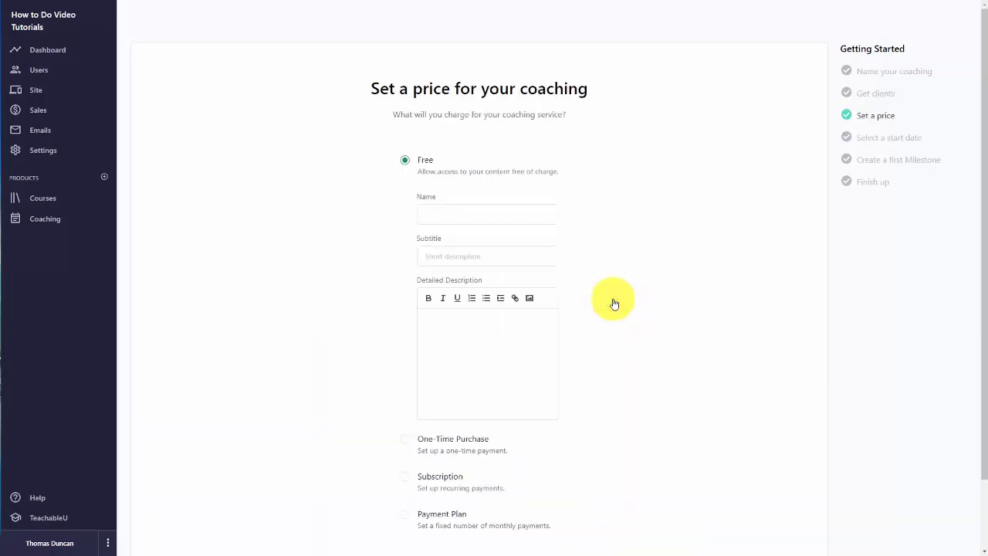
{"action": "scroll", "coordinate": [614, 301], "scroll_direction": "down", "scroll_amount": 1}
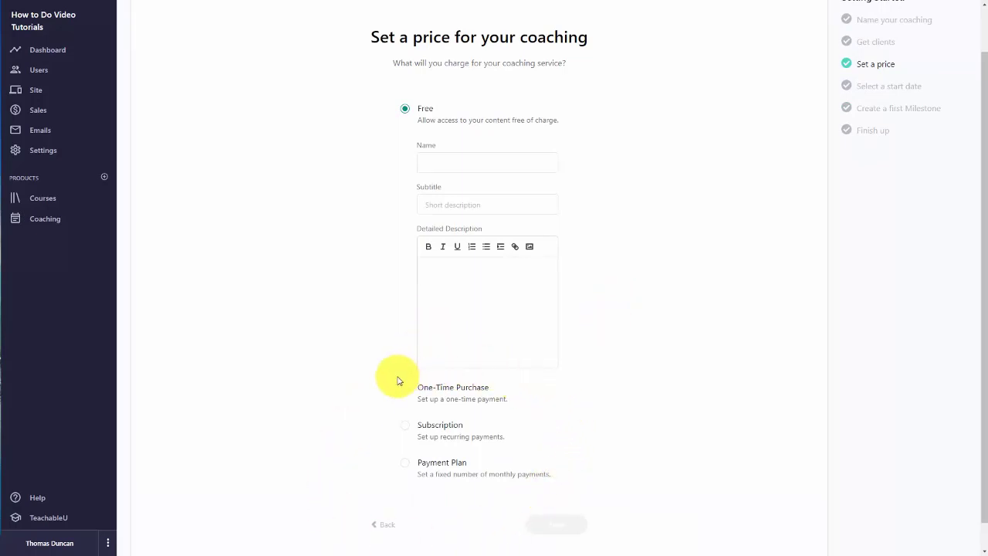
{"action": "scroll", "coordinate": [396, 404], "scroll_direction": "up", "scroll_amount": 1}
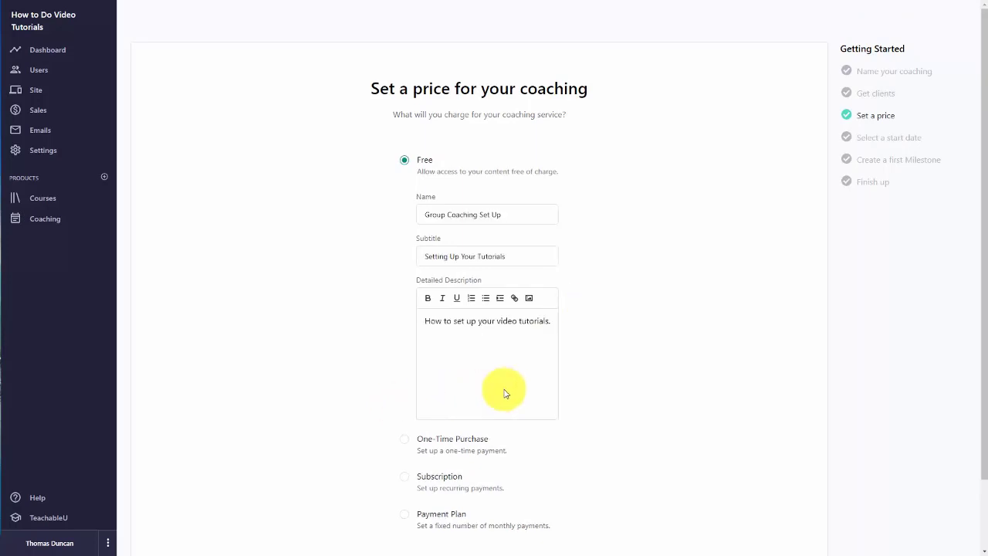
{"action": "scroll", "coordinate": [610, 320], "scroll_direction": "down", "scroll_amount": 1}
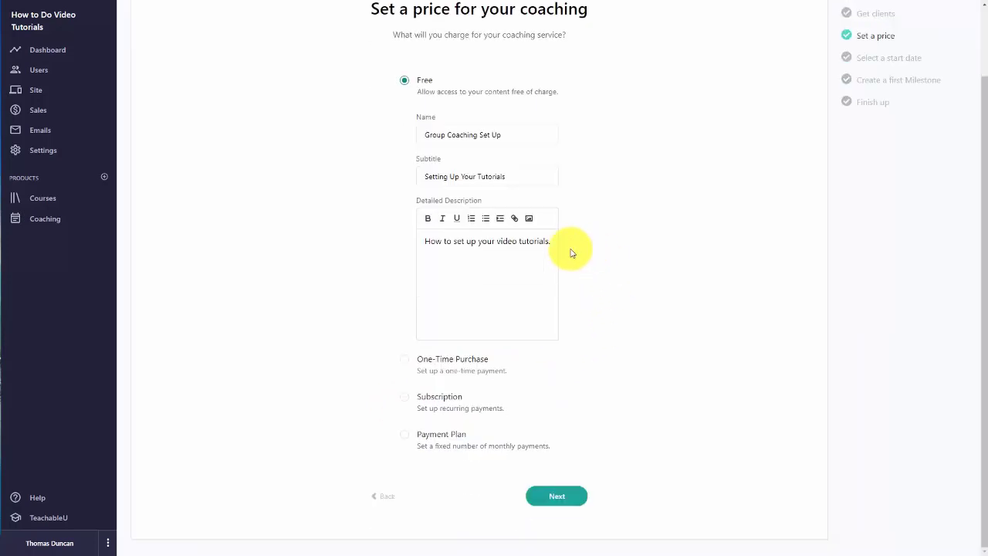
{"action": "left_click", "coordinate": [550, 502]}
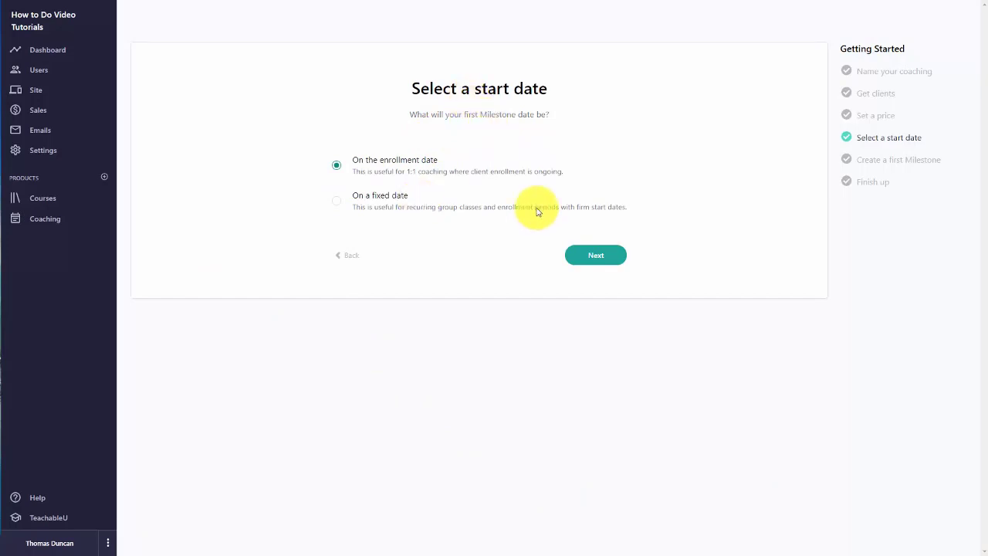
Step: Start the first milestone on the fixed date 07/30/2020
{"action": "left_click", "coordinate": [337, 204]}
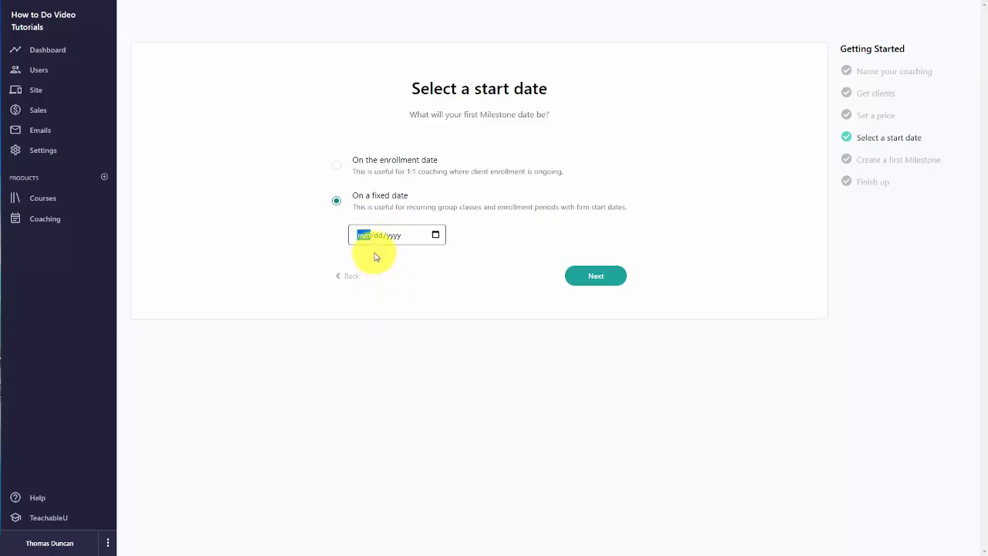
{"action": "left_click", "coordinate": [422, 232]}
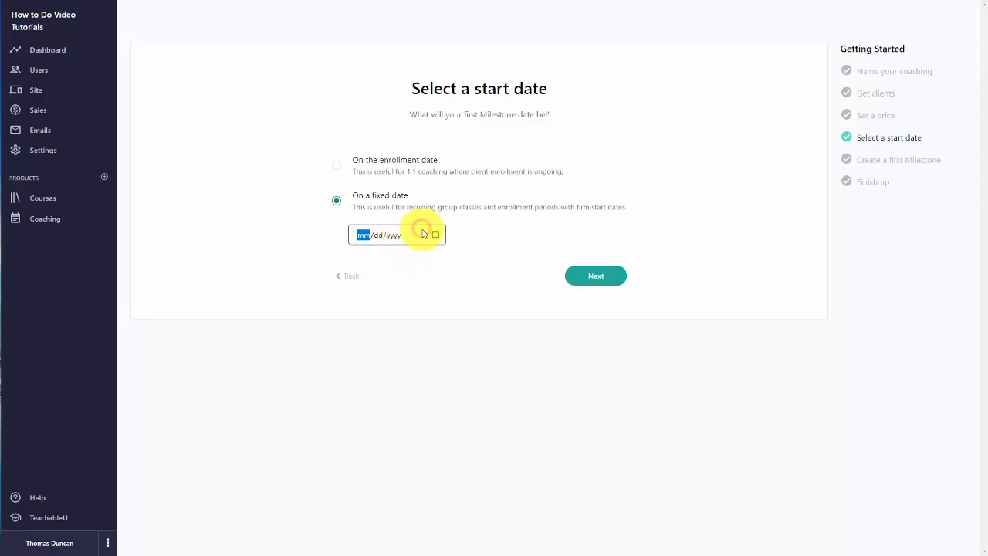
{"action": "left_click", "coordinate": [433, 235]}
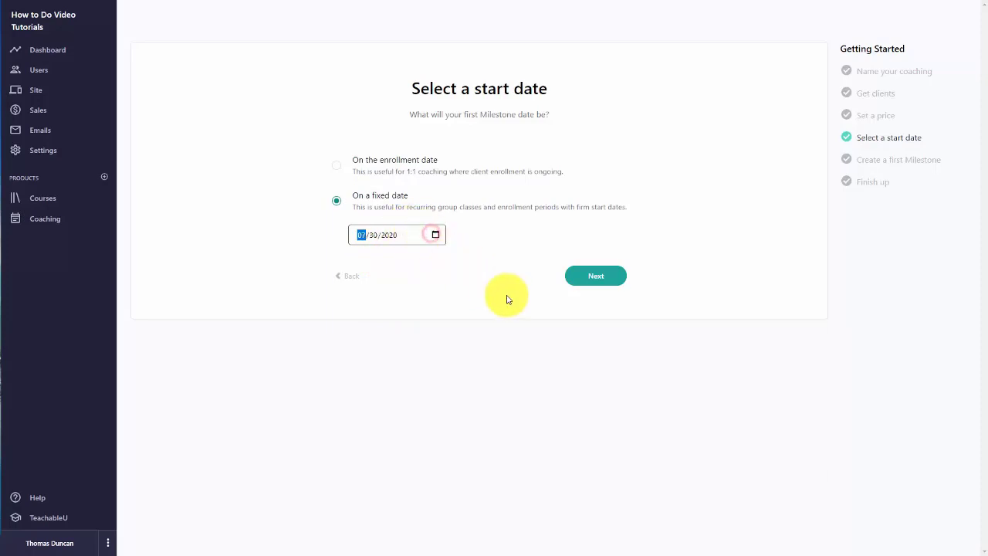
{"action": "left_click", "coordinate": [589, 287]}
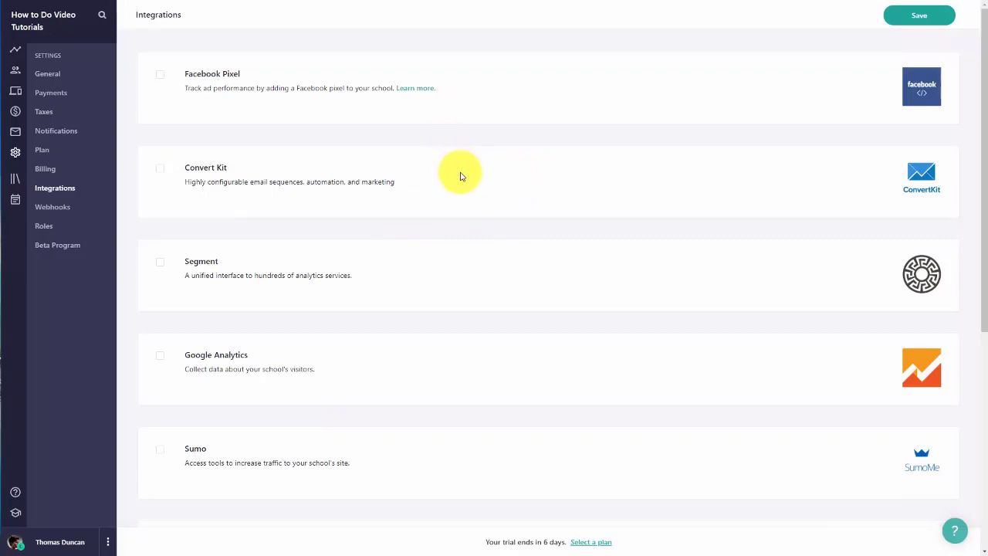
Step: Add a meeting to the 'Your Group Sessions' milestone to get Meeting URL and time fields
{"action": "scroll", "coordinate": [462, 179], "scroll_direction": "down", "scroll_amount": 3}
{"action": "scroll", "coordinate": [432, 216], "scroll_direction": "down", "scroll_amount": 1}
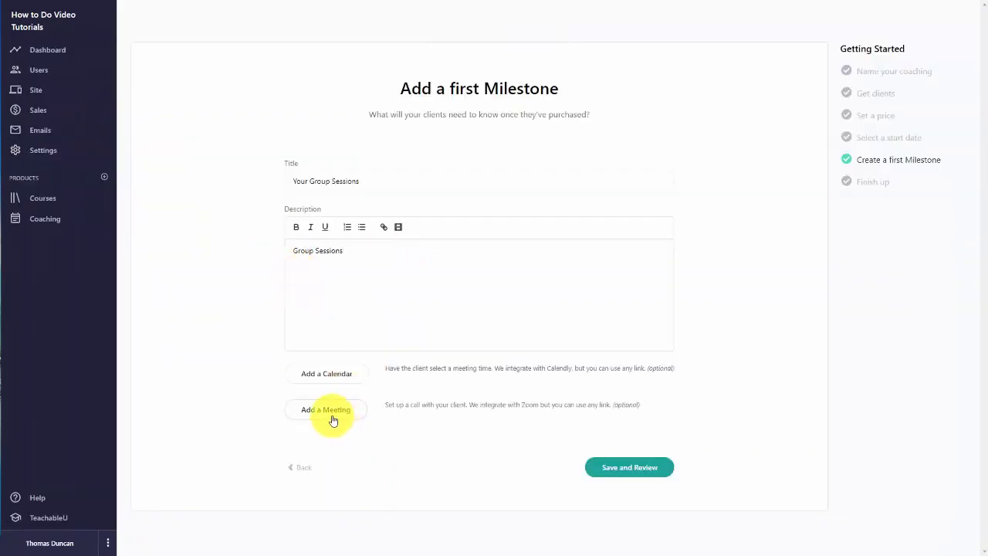
{"action": "left_click", "coordinate": [331, 412]}
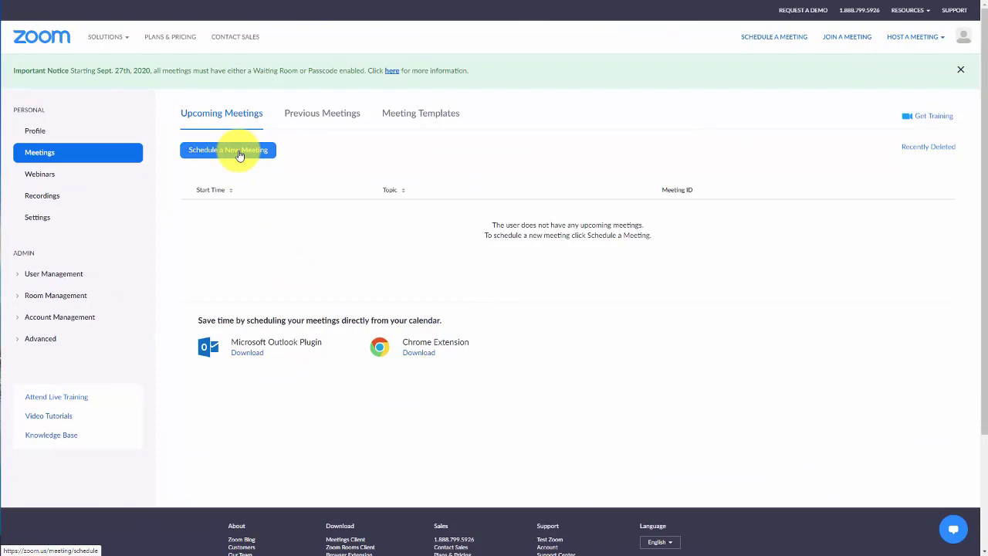
Step: Schedule the recurring Zoom meeting 'Group Coaching for Video Tutorials' for Jul 31, 2020, 4:00 PM
{"action": "left_click", "coordinate": [239, 152]}
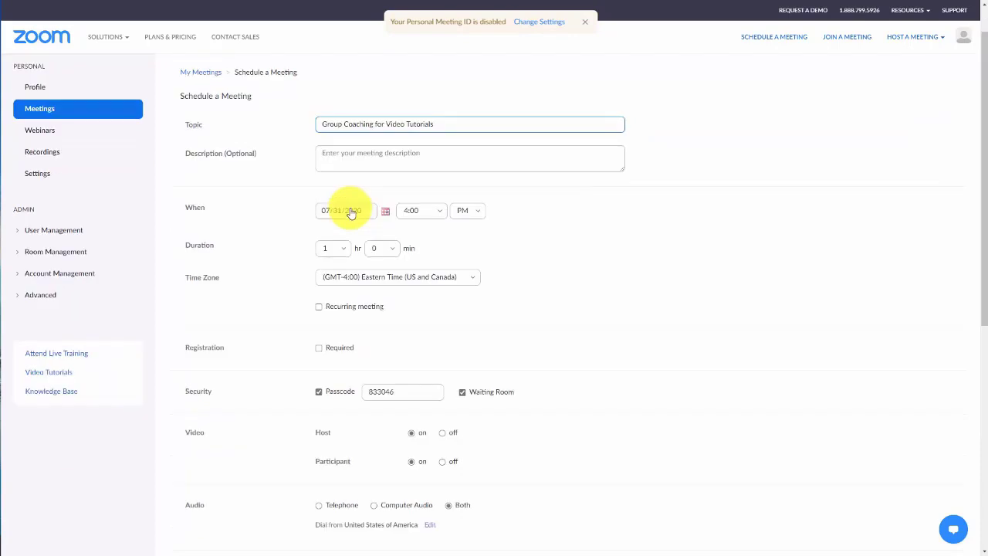
{"action": "scroll", "coordinate": [332, 200], "scroll_direction": "down", "scroll_amount": 2}
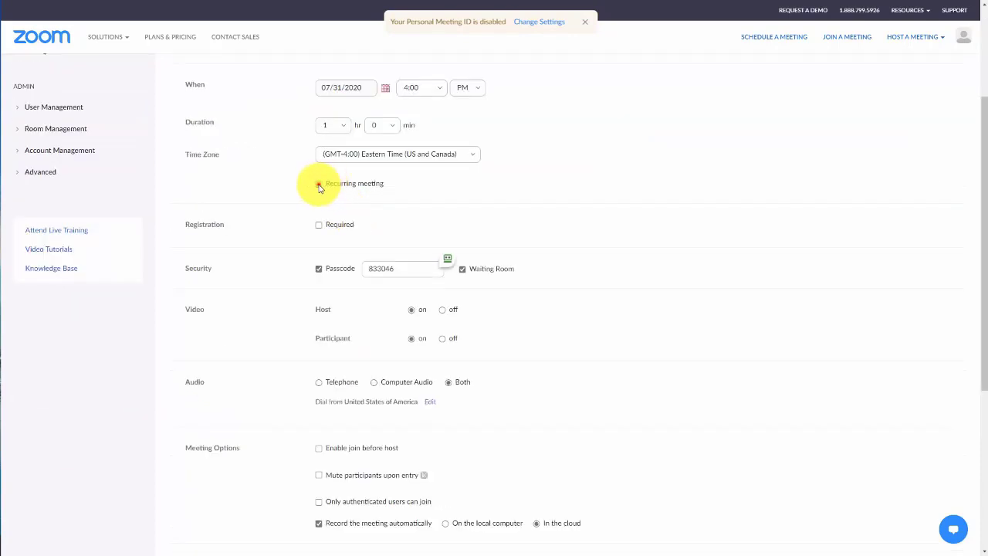
{"action": "left_click", "coordinate": [319, 184]}
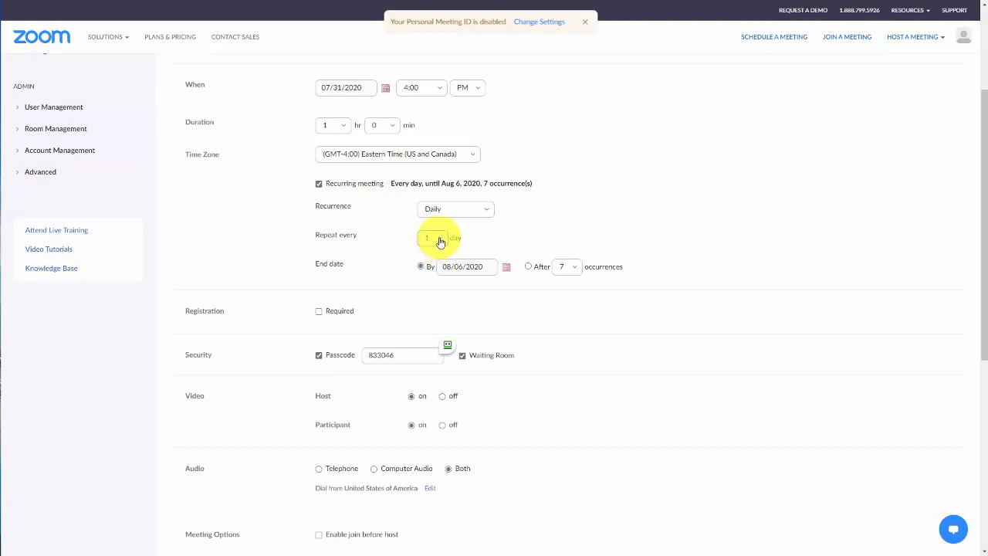
{"action": "scroll", "coordinate": [397, 240], "scroll_direction": "down", "scroll_amount": 4}
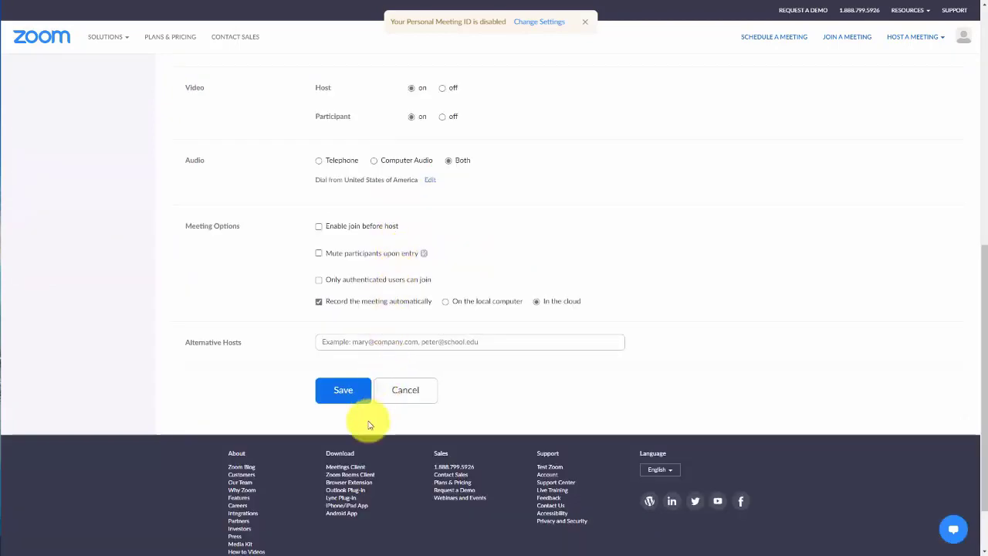
{"action": "left_click", "coordinate": [344, 393]}
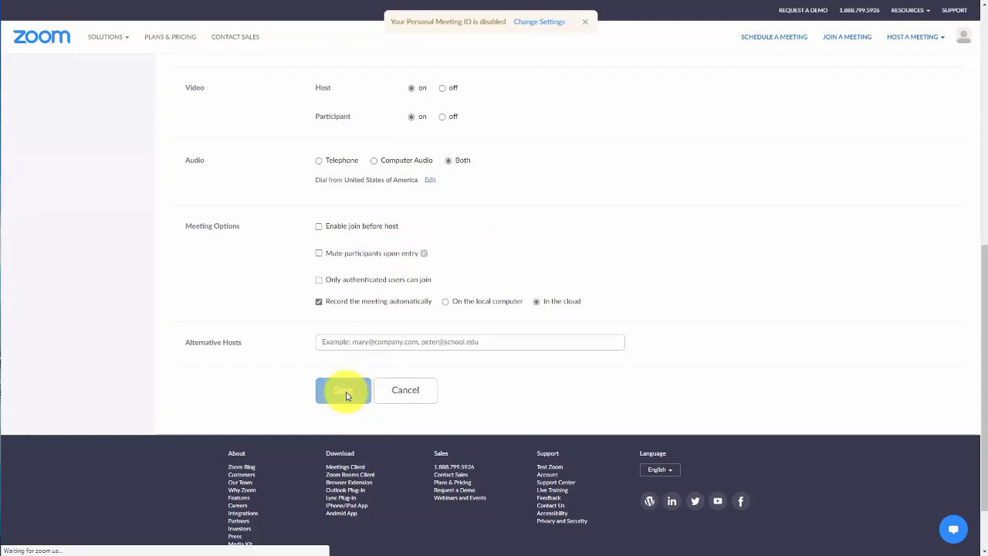
Step: Copy the Zoom meeting's invite link for use in the Teachable milestone
{"action": "scroll", "coordinate": [394, 378], "scroll_direction": "down", "scroll_amount": 1}
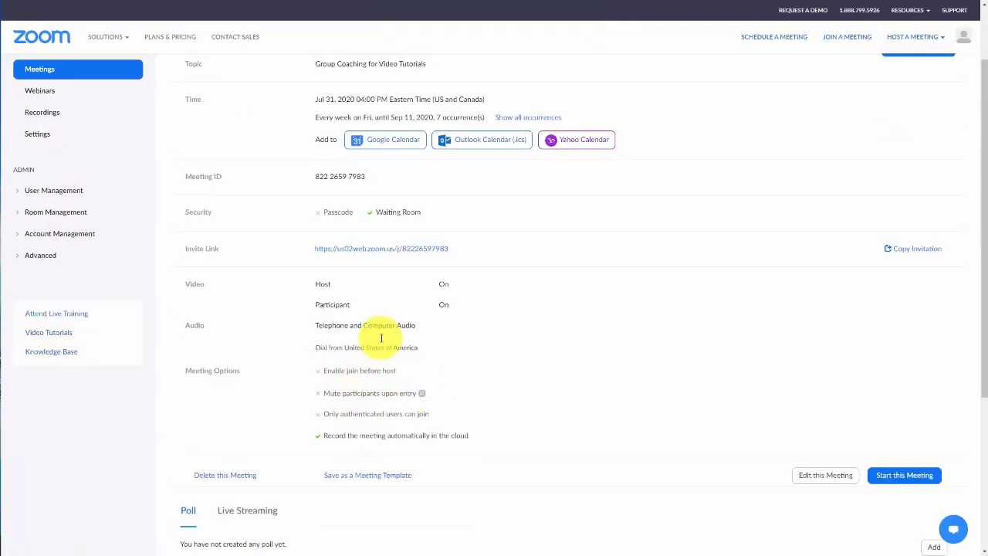
{"action": "right_click", "coordinate": [377, 253]}
{"action": "left_click", "coordinate": [409, 351]}
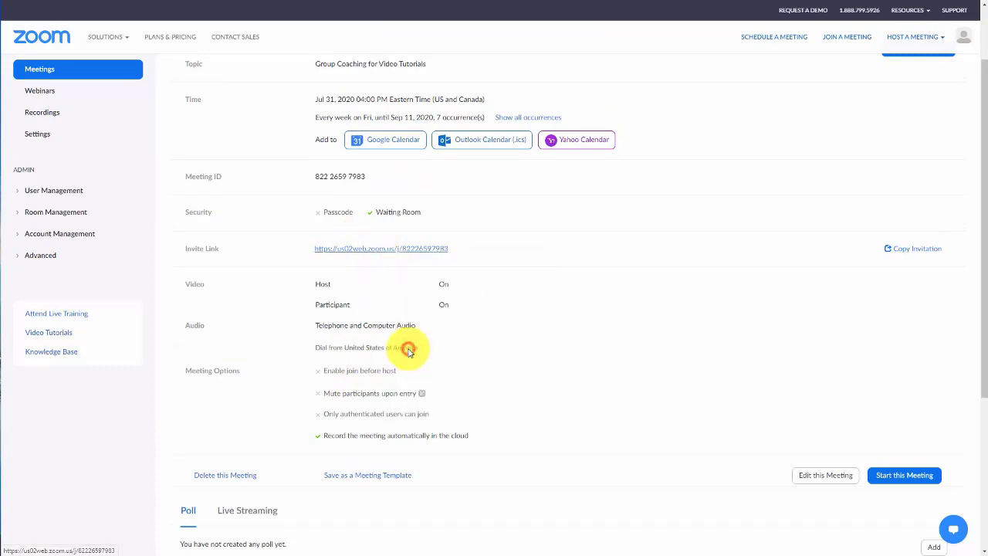
{"action": "key", "text": "alt+Tab"}
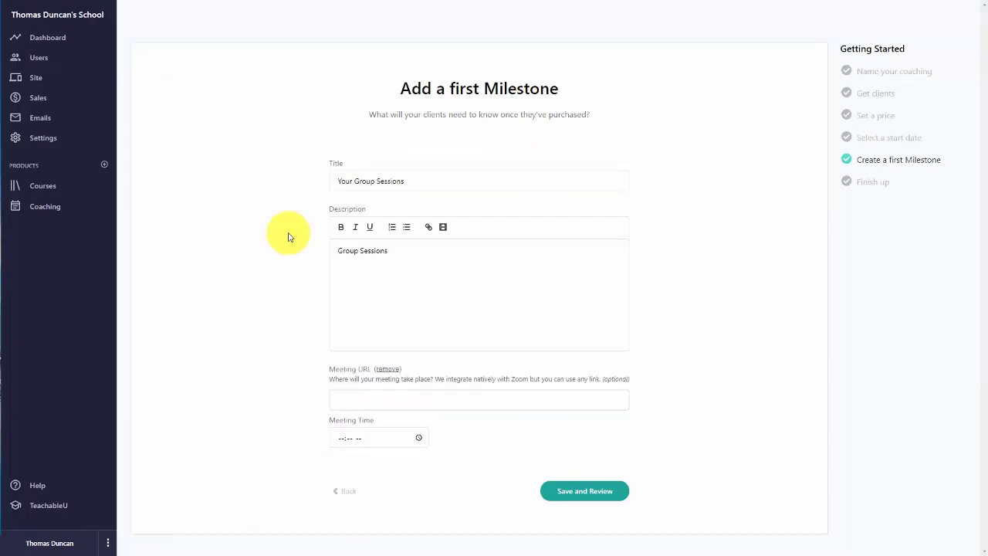
Step: Paste the Zoom link as the milestone's meeting URL at 04:00 PM and save the coaching
{"action": "key", "text": "ctrl+v"}
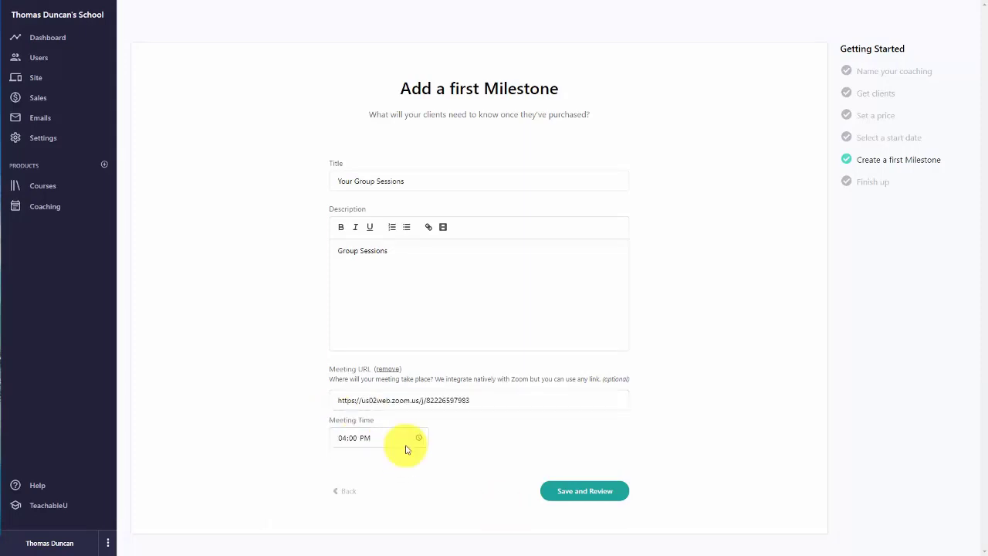
{"action": "left_click", "coordinate": [564, 494]}
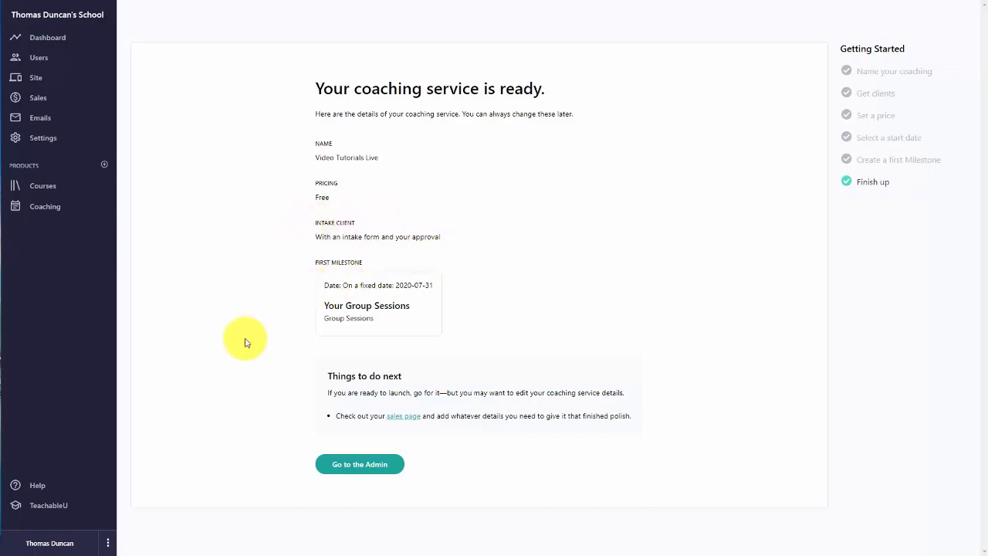
{"action": "left_click", "coordinate": [358, 473]}
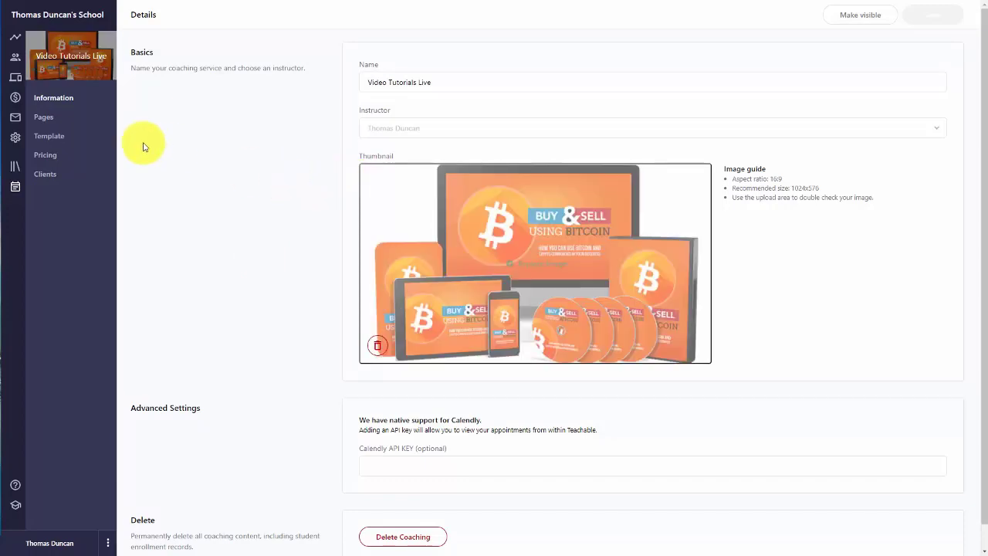
Step: Open the Video Tutorials Live sales page in the editor from the coaching's Pages list
{"action": "left_click", "coordinate": [48, 118]}
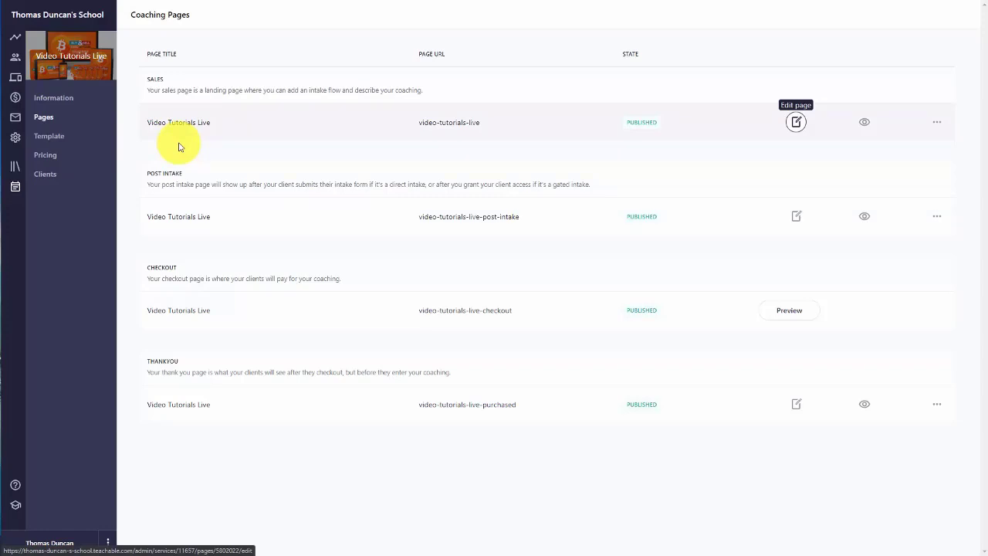
{"action": "left_click", "coordinate": [795, 123]}
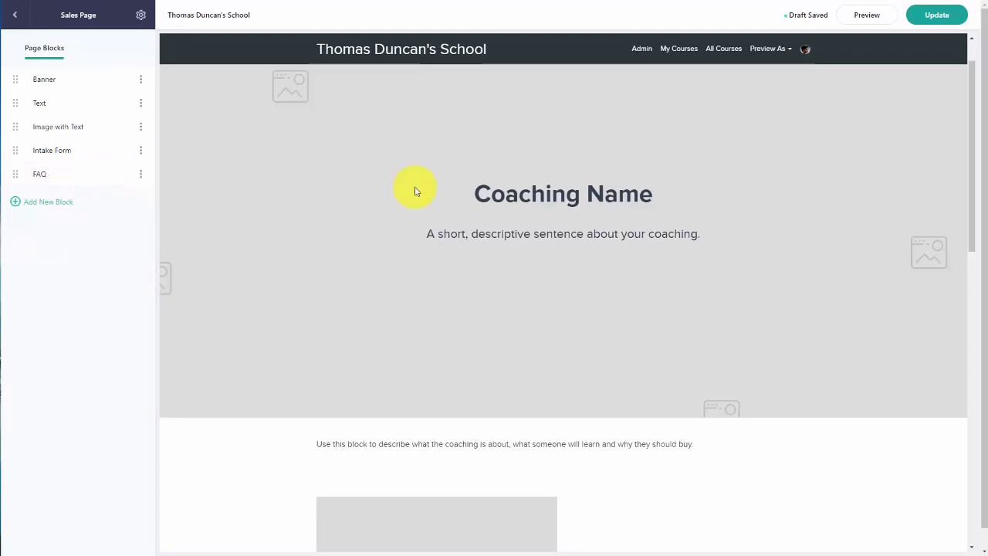
Step: Inspect the Intake Form block's settings on the sales page
{"action": "scroll", "coordinate": [489, 190], "scroll_direction": "down", "scroll_amount": 5}
{"action": "scroll", "coordinate": [487, 187], "scroll_direction": "down", "scroll_amount": 3}
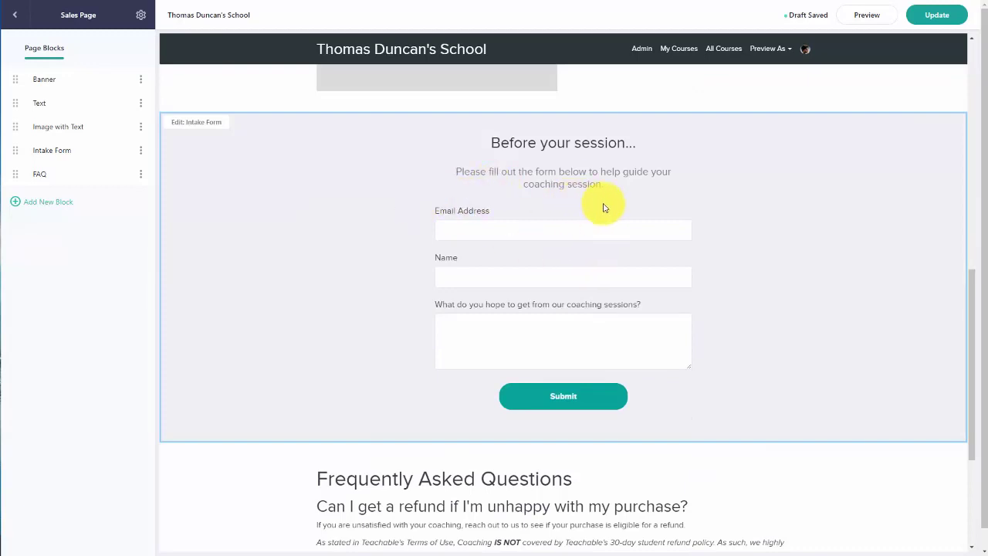
{"action": "left_click", "coordinate": [463, 205]}
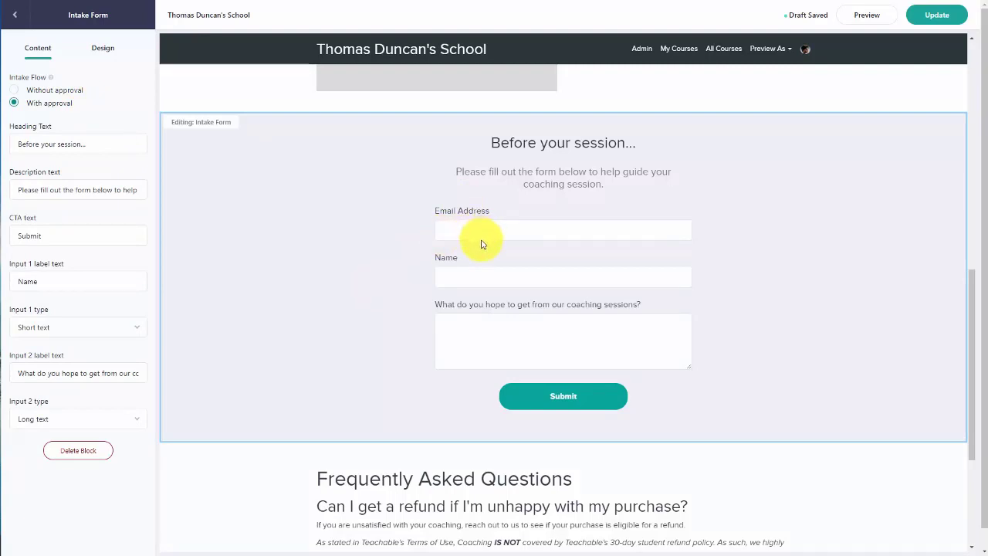
{"action": "left_click", "coordinate": [17, 21]}
Step: Save the sales page changes and preview the live sales page
{"action": "scroll", "coordinate": [289, 359], "scroll_direction": "up", "scroll_amount": 10}
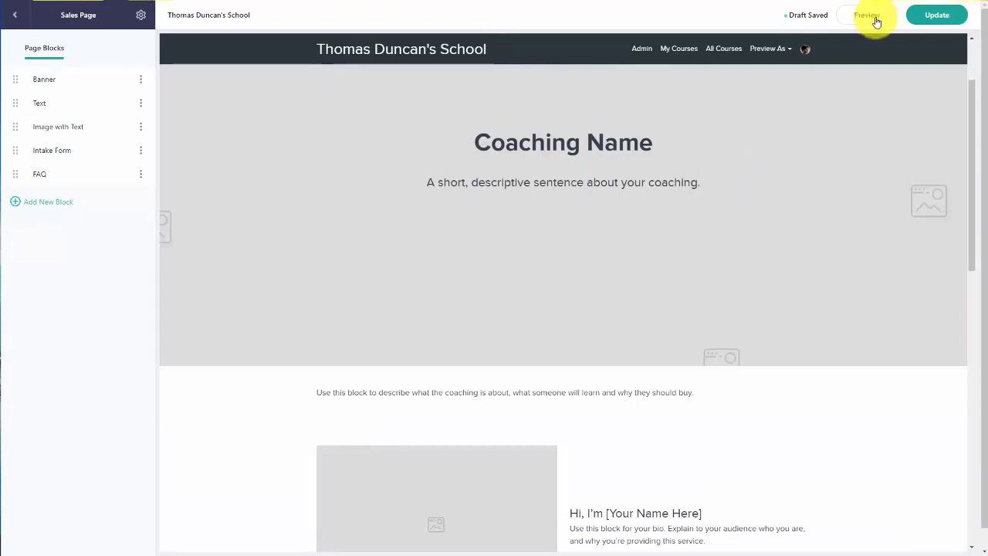
{"action": "left_click", "coordinate": [935, 15]}
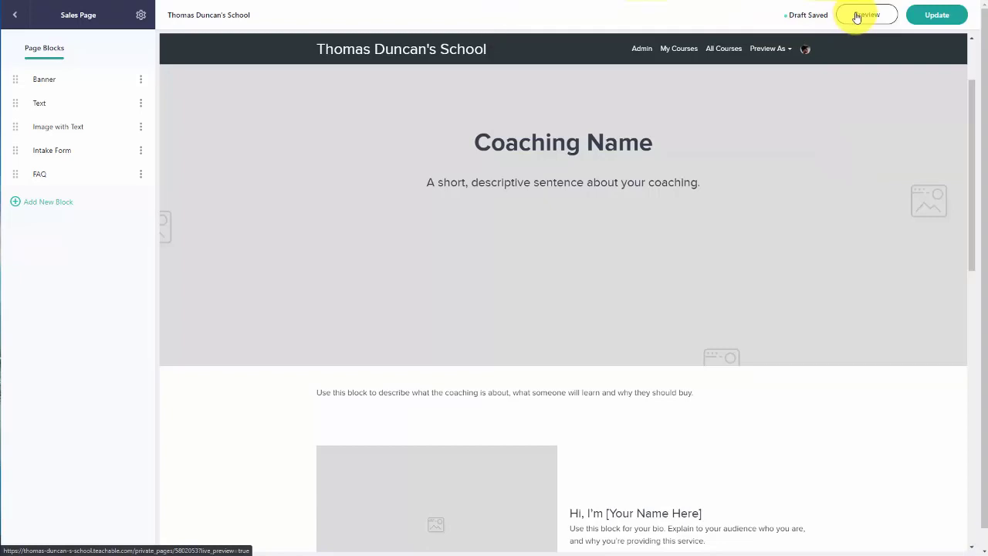
{"action": "left_click", "coordinate": [857, 17]}
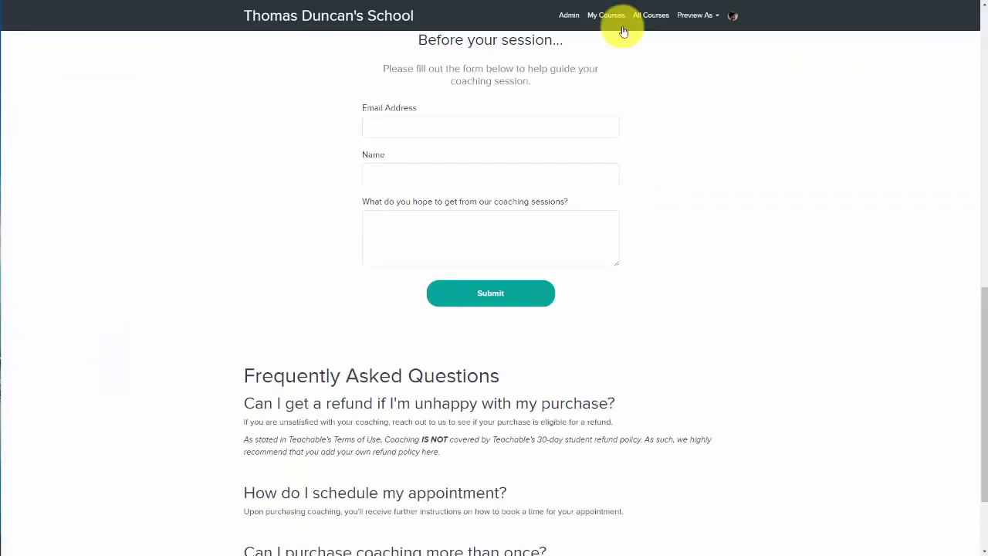
{"action": "scroll", "coordinate": [663, 107], "scroll_direction": "down", "scroll_amount": 3}
{"action": "scroll", "coordinate": [662, 107], "scroll_direction": "up", "scroll_amount": 10}
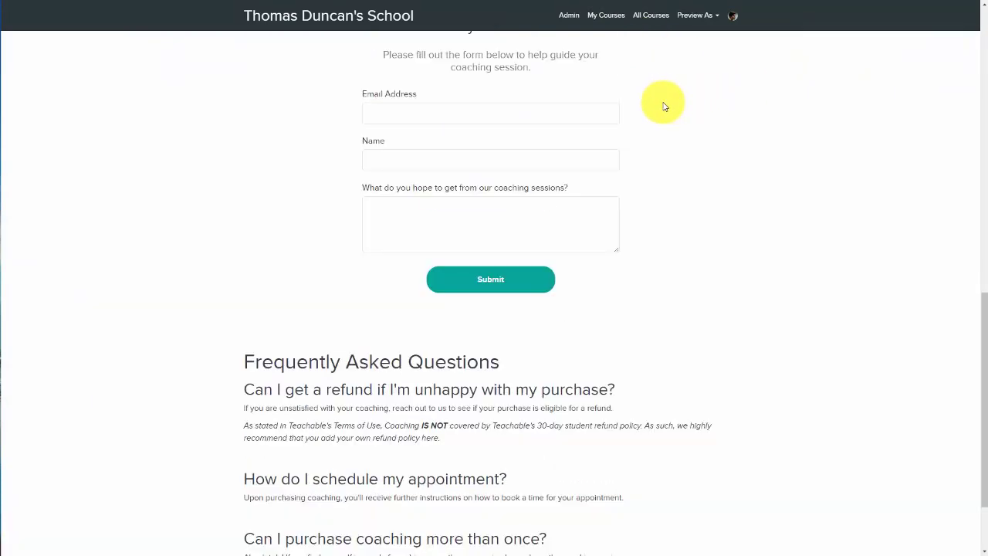
{"action": "scroll", "coordinate": [663, 105], "scroll_direction": "down", "scroll_amount": 3}
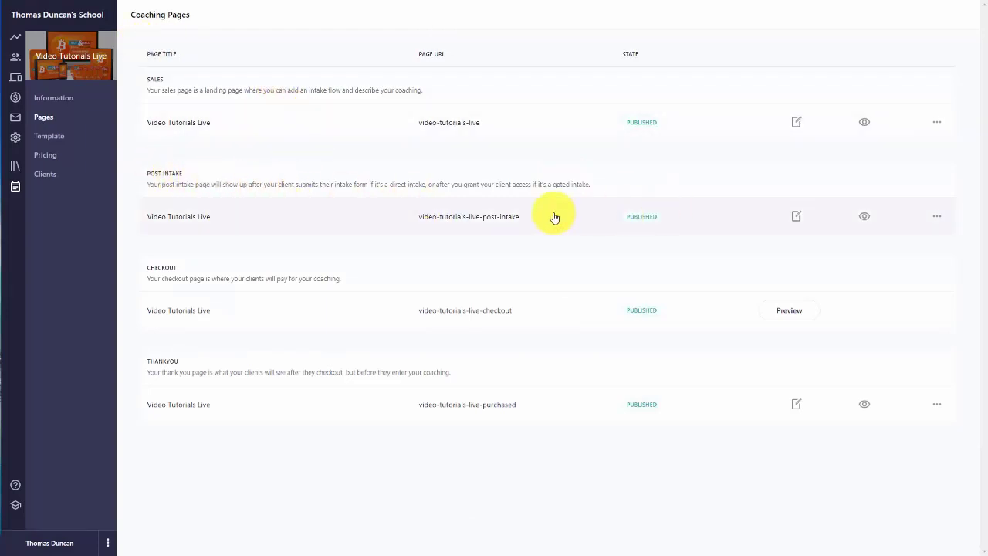
{"action": "left_click", "coordinate": [797, 217]}
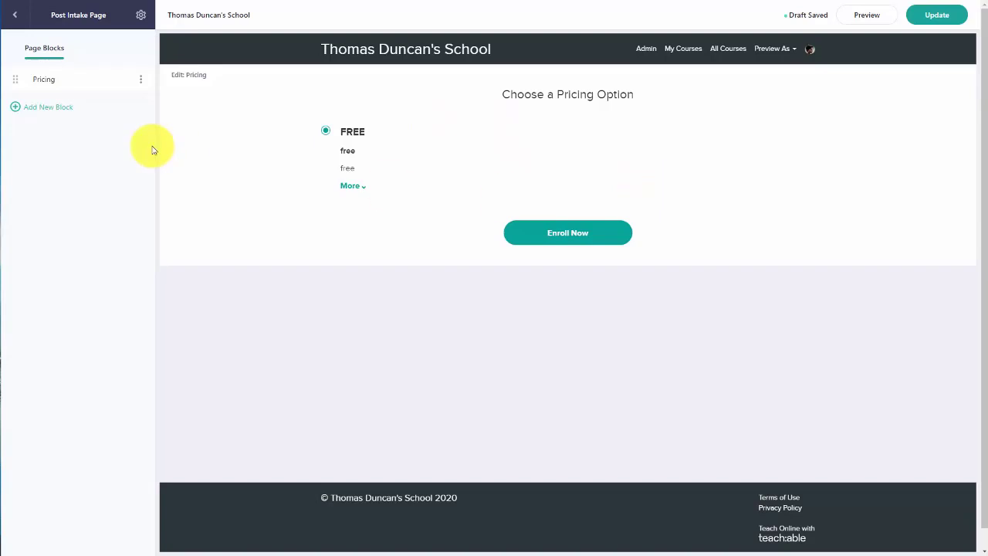
{"action": "left_click", "coordinate": [54, 105]}
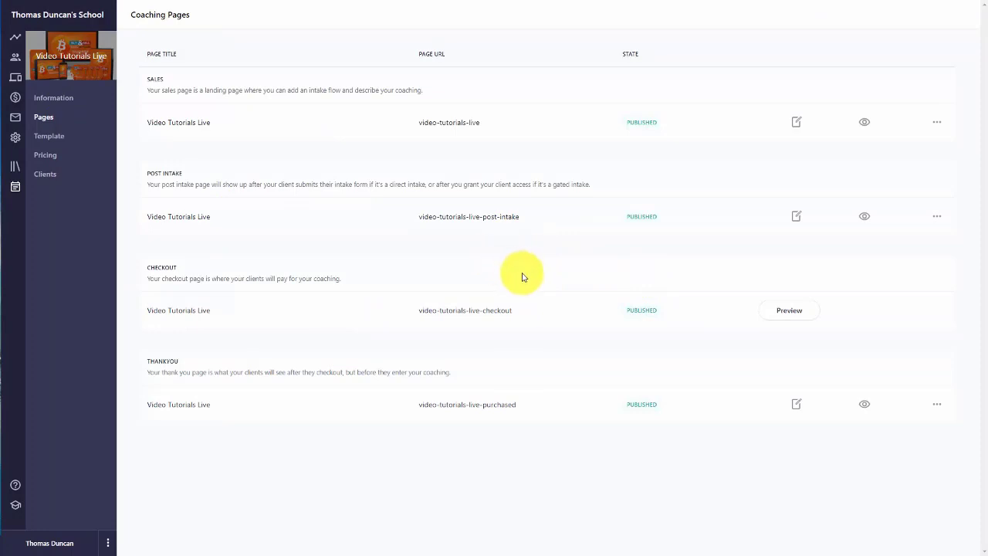
{"action": "left_click", "coordinate": [782, 312]}
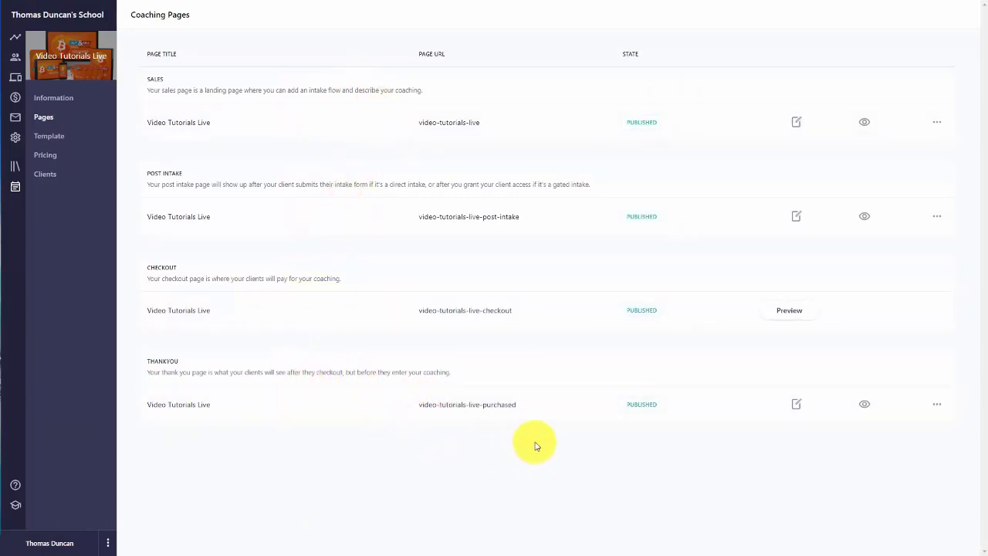
Step: Review the Thank You page's Text and Go to Coaching blocks, then return to Coaching Pages
{"action": "left_click", "coordinate": [796, 402]}
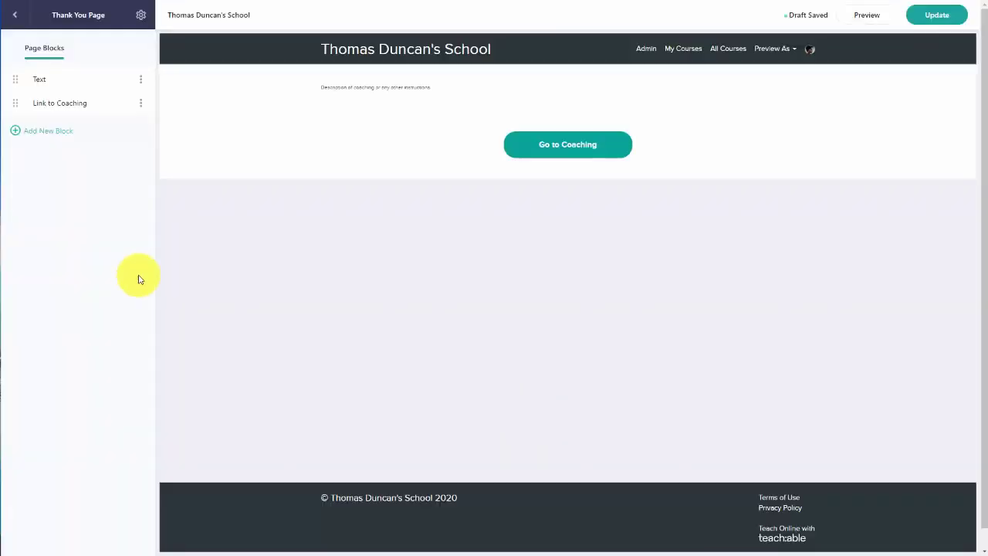
{"action": "left_click", "coordinate": [338, 90]}
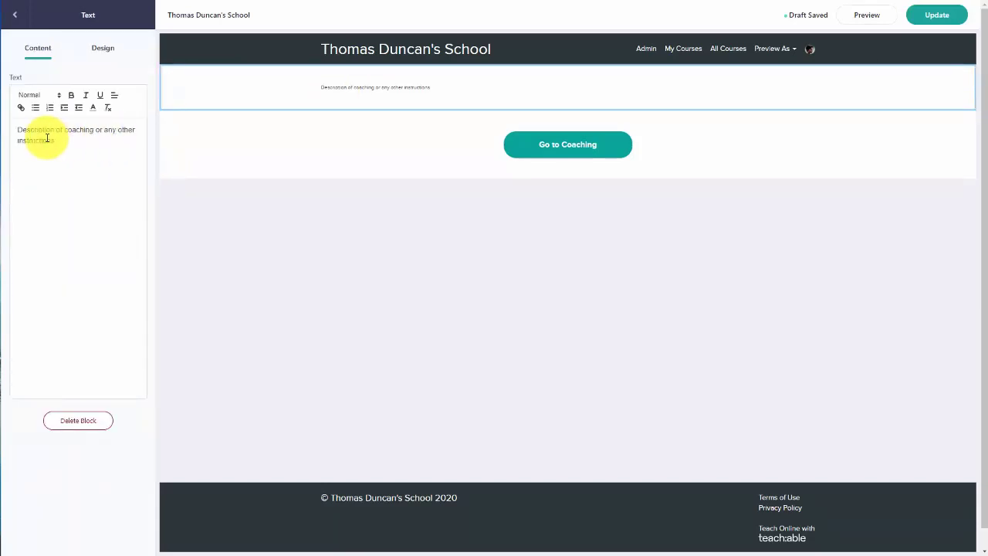
{"action": "left_click", "coordinate": [14, 16]}
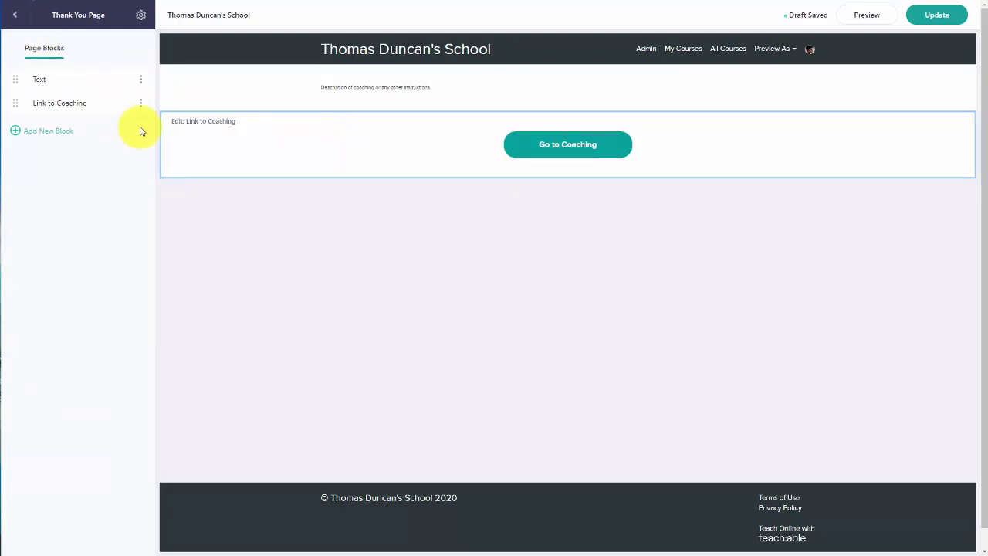
{"action": "left_click", "coordinate": [325, 160]}
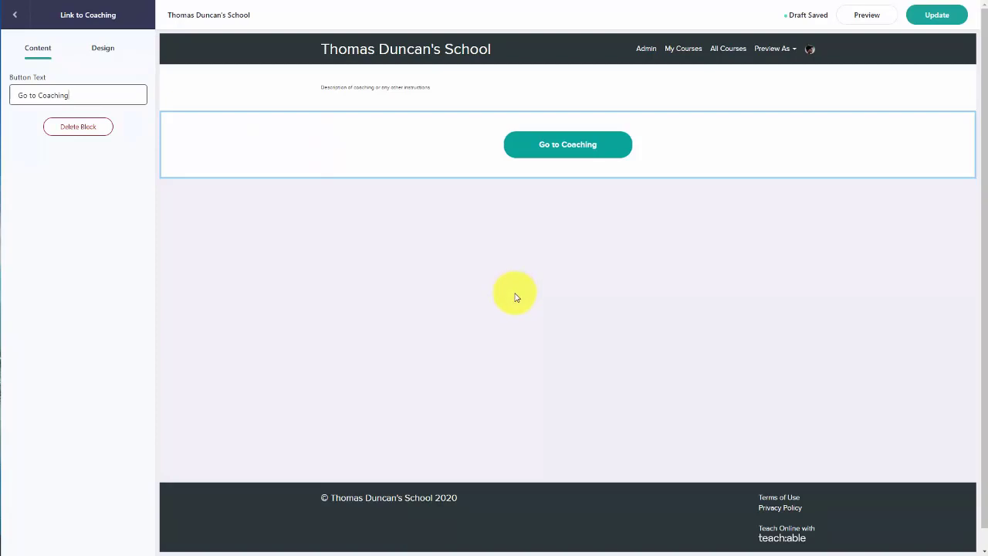
{"action": "left_click", "coordinate": [325, 334]}
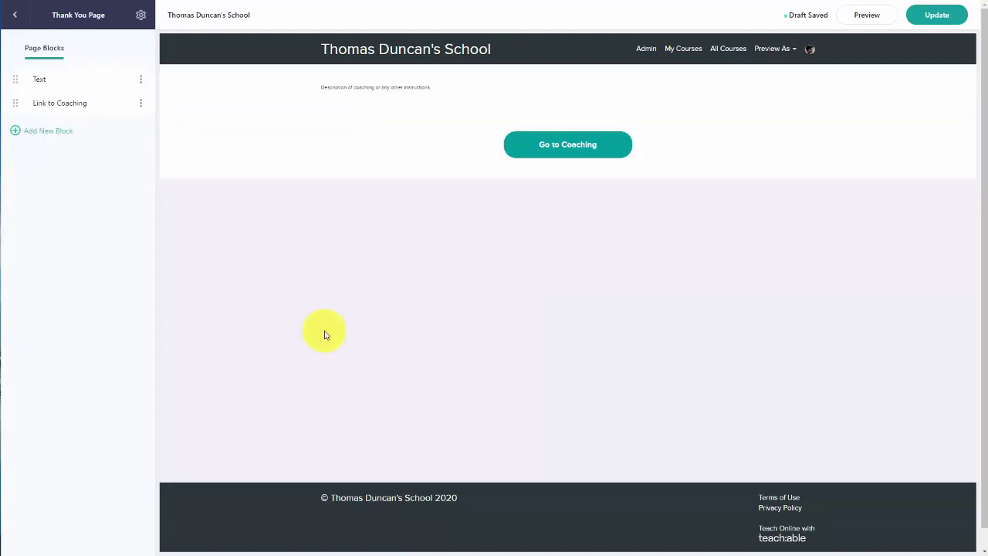
{"action": "left_click", "coordinate": [71, 146]}
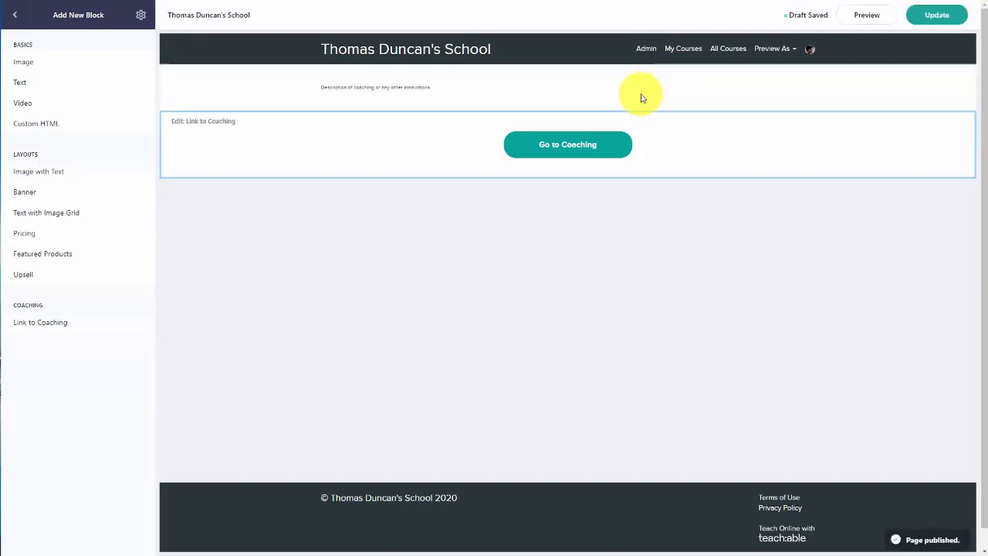
{"action": "left_click", "coordinate": [530, 158]}
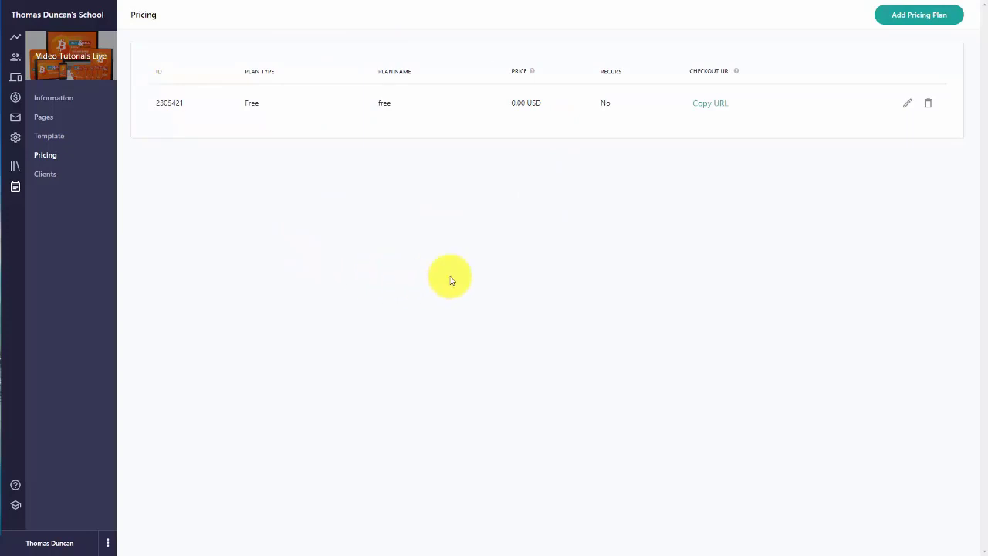
Step: Make the Video Tutorials Live coaching visible to students from its Information details
{"action": "left_click", "coordinate": [909, 17]}
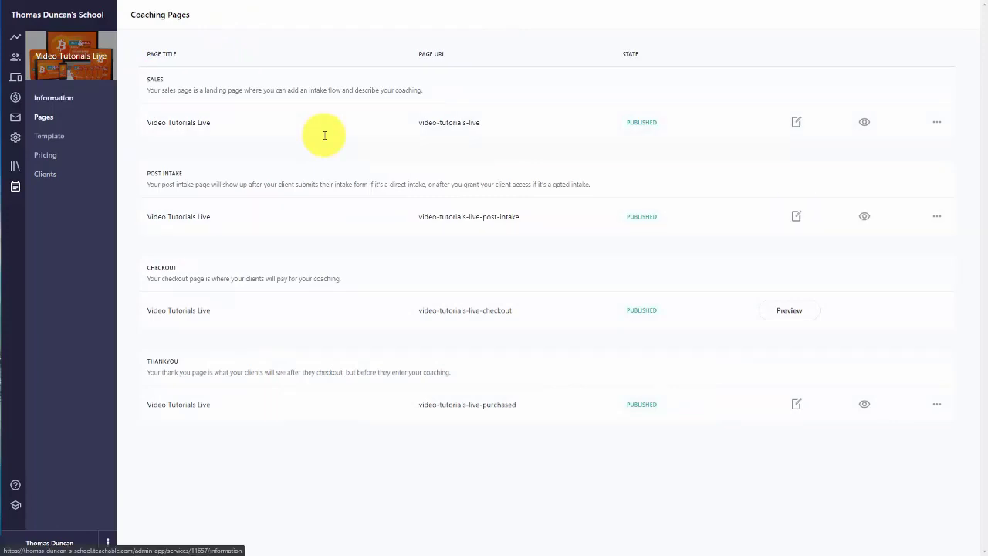
{"action": "left_click", "coordinate": [53, 98]}
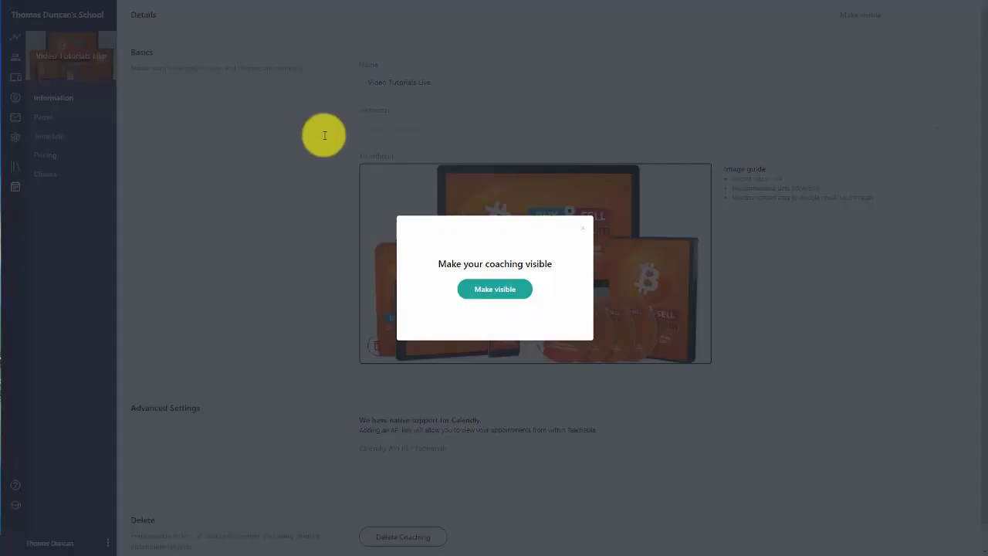
{"action": "left_click", "coordinate": [494, 289]}
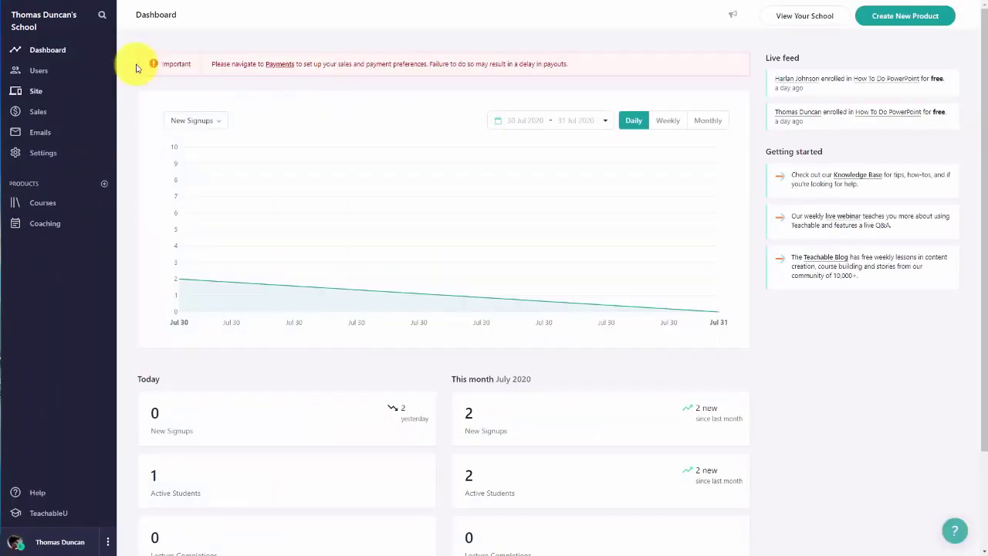
Step: Add a Featured Products block to the school Homepage from Site > Pages
{"action": "left_click", "coordinate": [37, 91]}
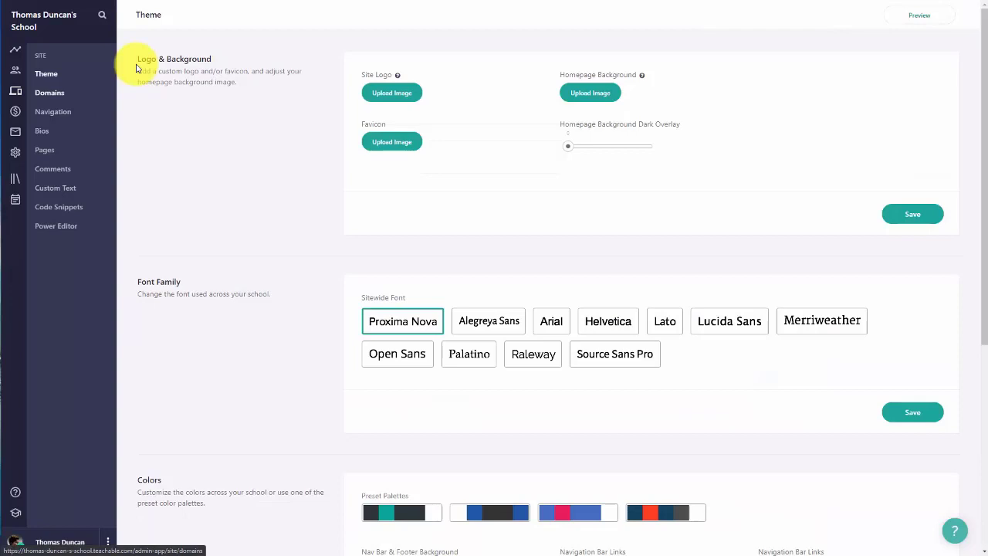
{"action": "left_click", "coordinate": [44, 150]}
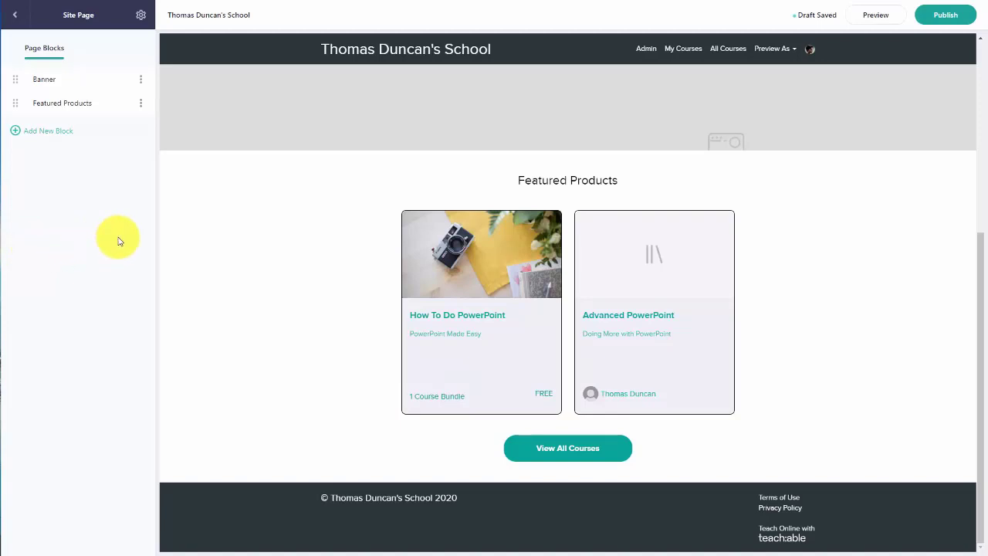
{"action": "left_click", "coordinate": [46, 133]}
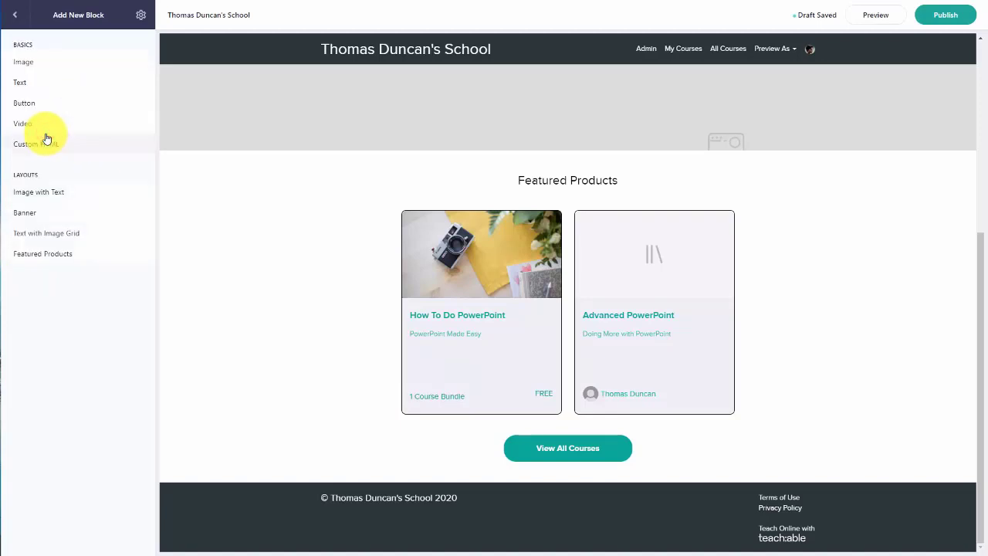
{"action": "left_click", "coordinate": [44, 254]}
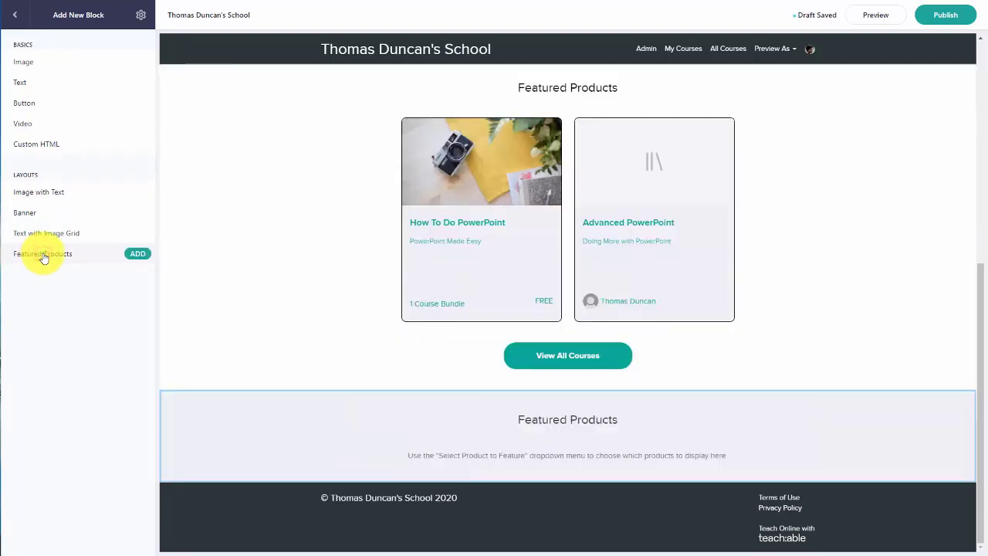
Step: Make the block feature the Video Tutorials Live coaching under the heading 'Group Coaching' and publish
{"action": "left_click", "coordinate": [137, 256]}
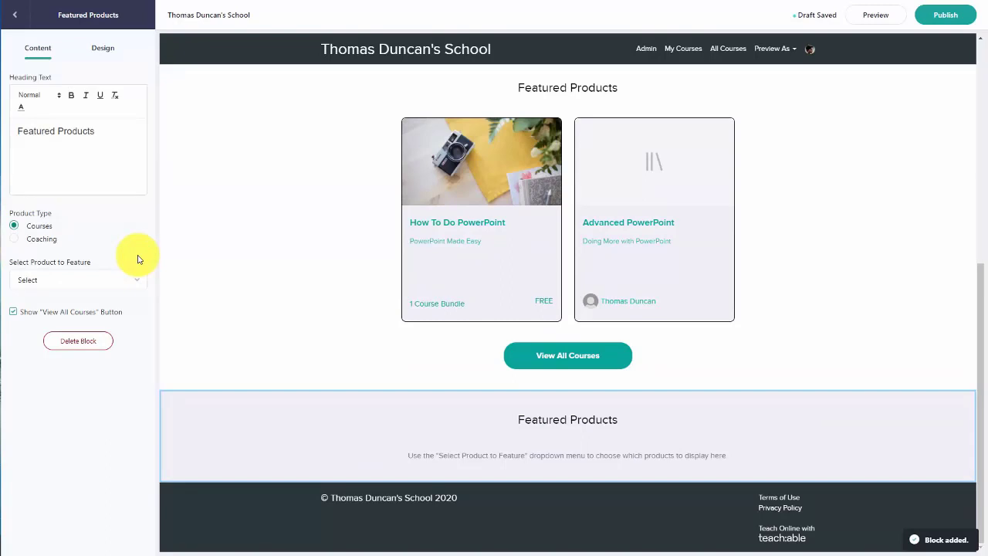
{"action": "left_click", "coordinate": [15, 239]}
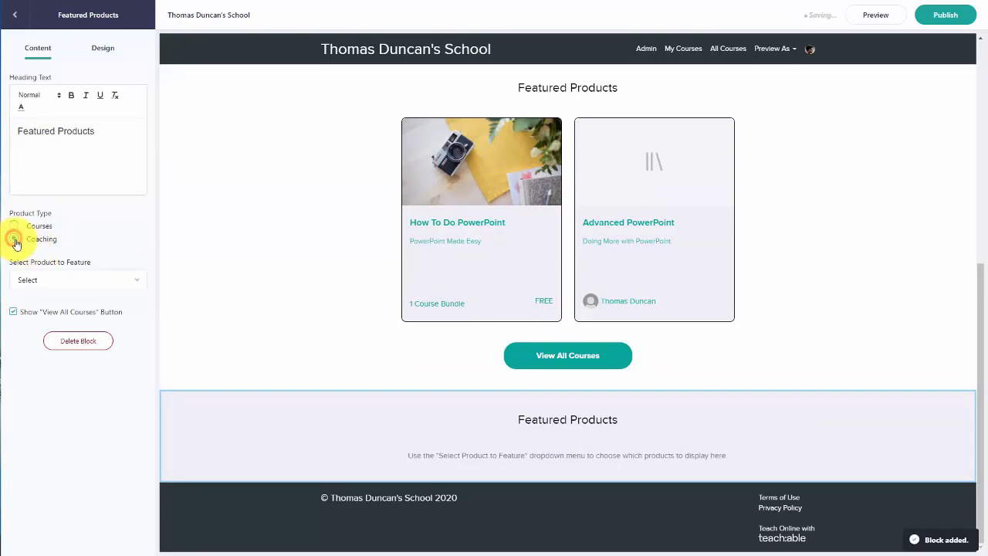
{"action": "left_click", "coordinate": [132, 279]}
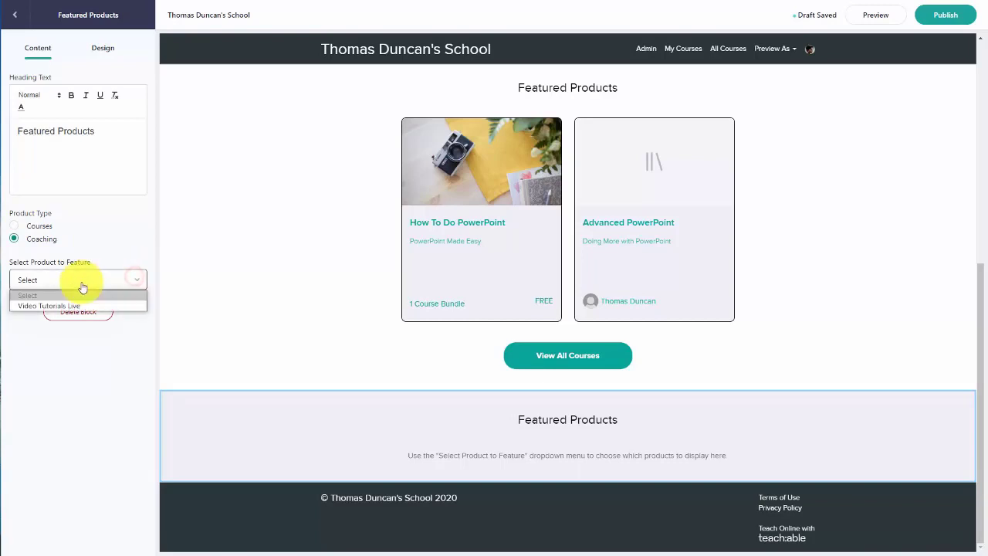
{"action": "left_click", "coordinate": [60, 307]}
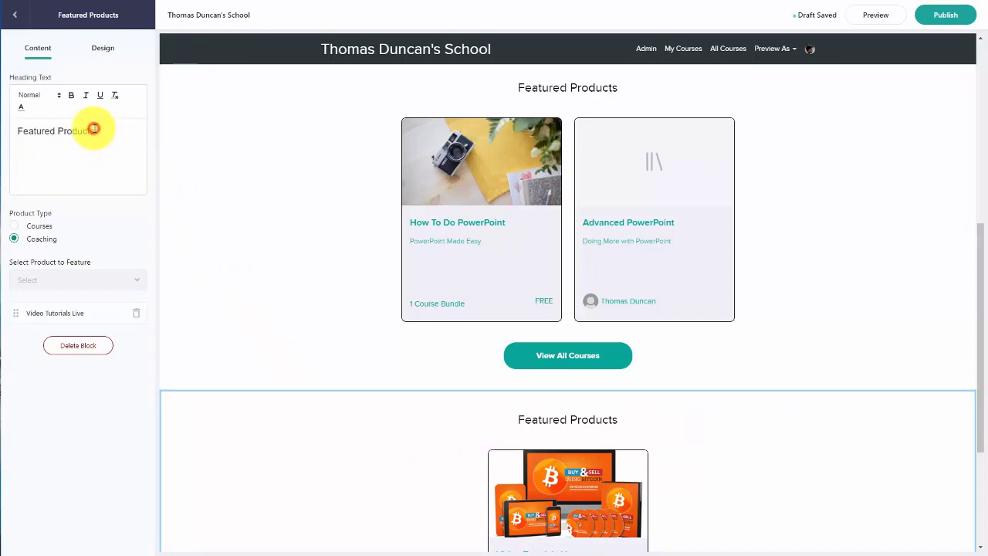
{"action": "left_click", "coordinate": [93, 129]}
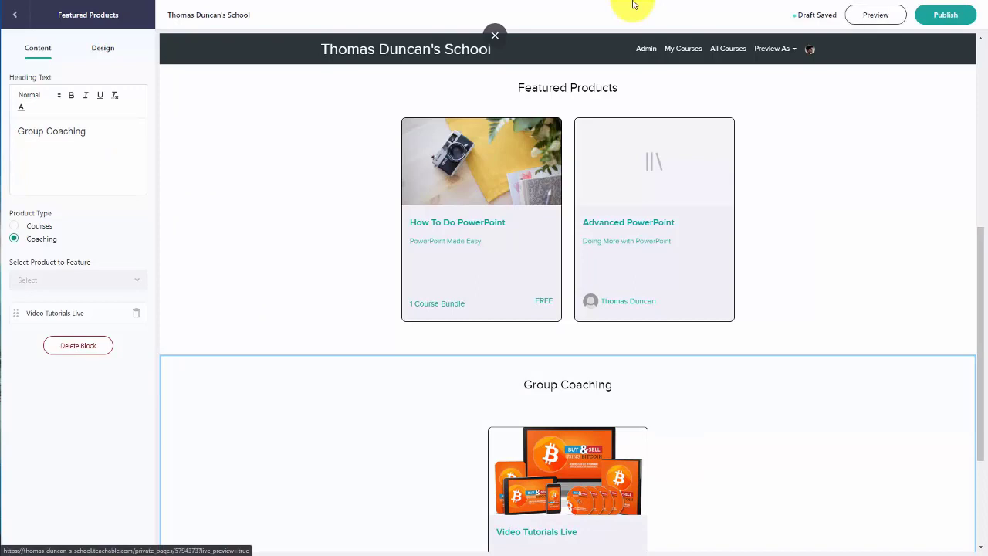
{"action": "left_click", "coordinate": [945, 15]}
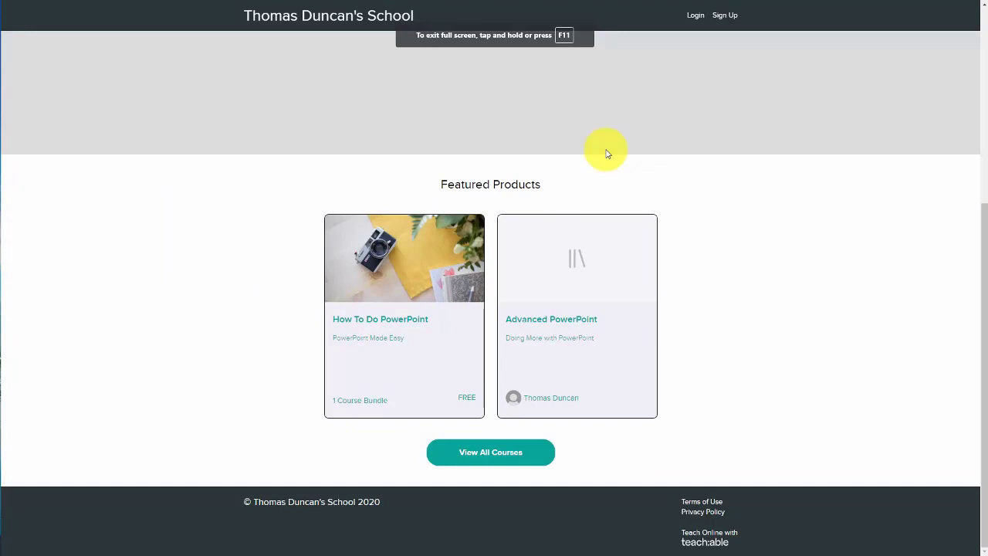
Step: Reload the live homepage in full screen, find Group Coaching, and open the Video Tutorials Live card
{"action": "left_click", "coordinate": [518, 340]}
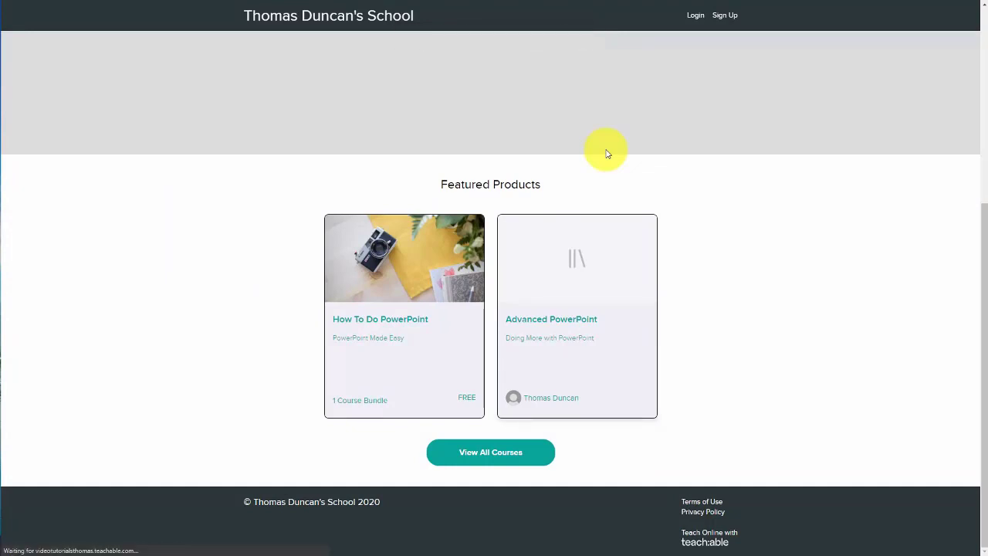
{"action": "scroll", "coordinate": [606, 153], "scroll_direction": "down", "scroll_amount": 4}
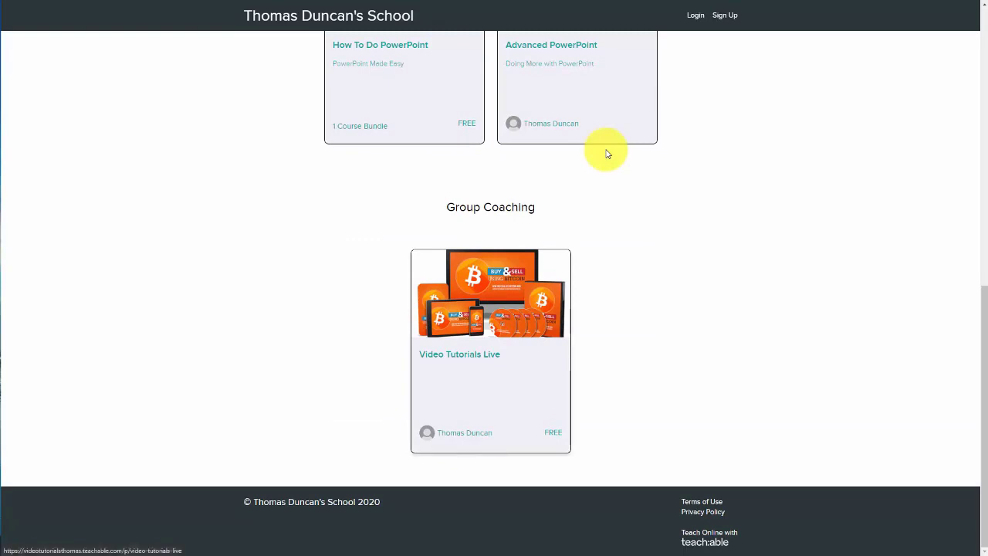
{"action": "scroll", "coordinate": [607, 154], "scroll_direction": "up", "scroll_amount": 1}
{"action": "scroll", "coordinate": [608, 154], "scroll_direction": "down", "scroll_amount": 1}
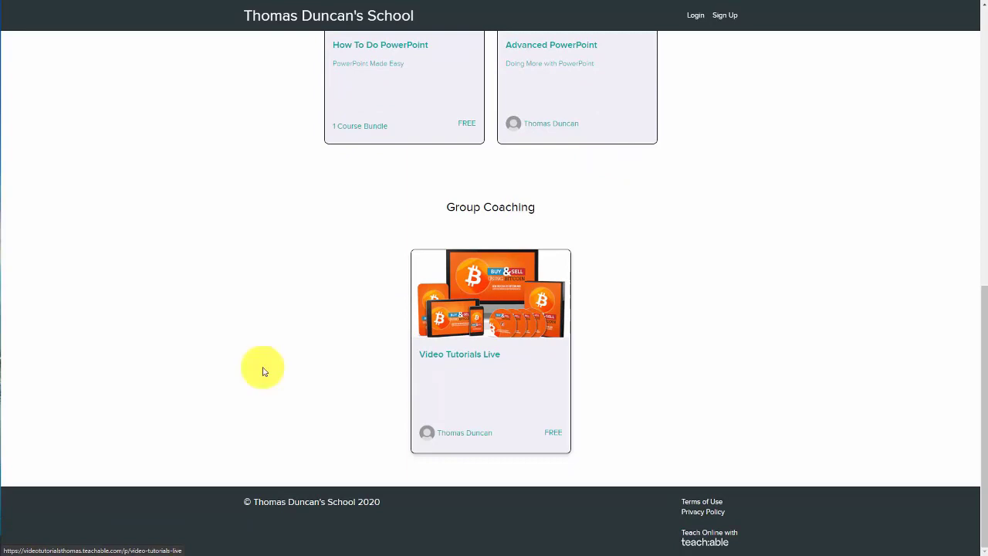
{"action": "key", "text": "F11"}
{"action": "scroll", "coordinate": [300, 181], "scroll_direction": "down", "scroll_amount": 2}
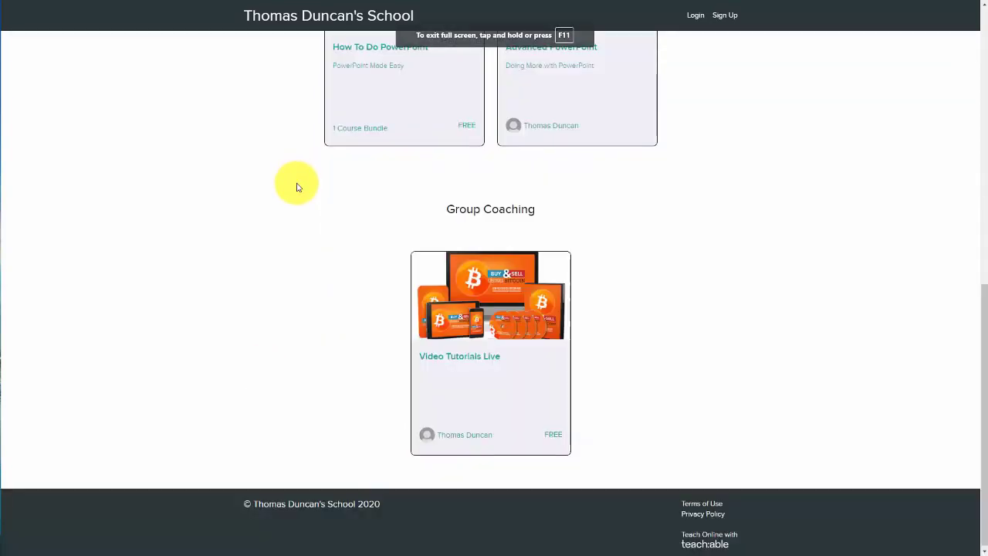
{"action": "scroll", "coordinate": [293, 193], "scroll_direction": "up", "scroll_amount": 1}
{"action": "scroll", "coordinate": [296, 189], "scroll_direction": "down", "scroll_amount": 1}
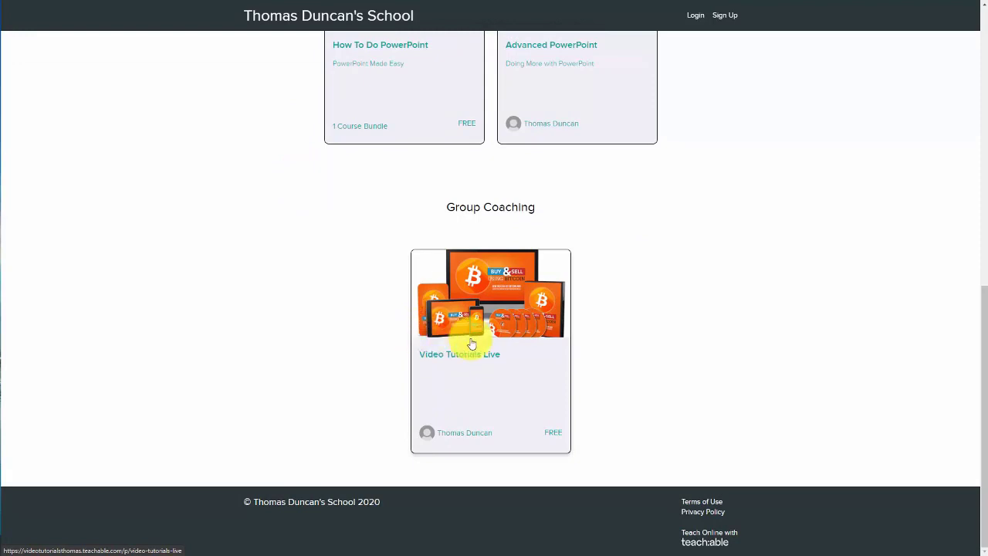
{"action": "left_click", "coordinate": [462, 314]}
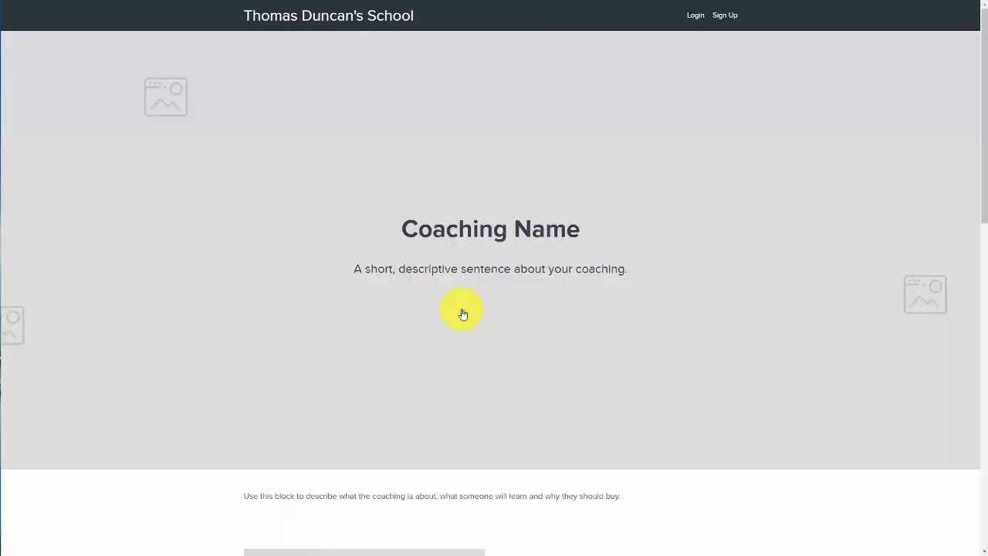
Step: Fill in the Before your session intake form's email, name and goal fields and submit it
{"action": "scroll", "coordinate": [459, 345], "scroll_direction": "down", "scroll_amount": 7}
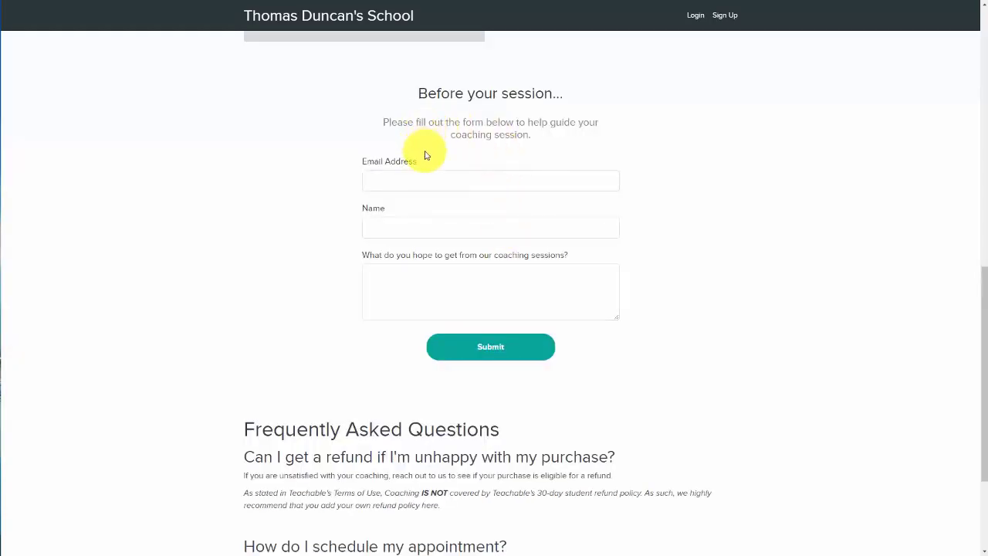
{"action": "left_click", "coordinate": [446, 182]}
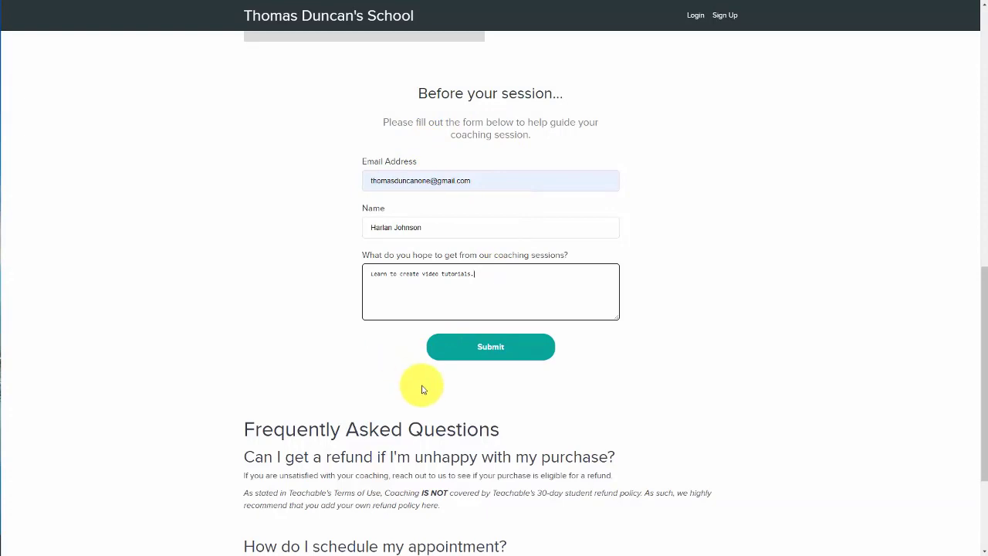
{"action": "left_click", "coordinate": [490, 348]}
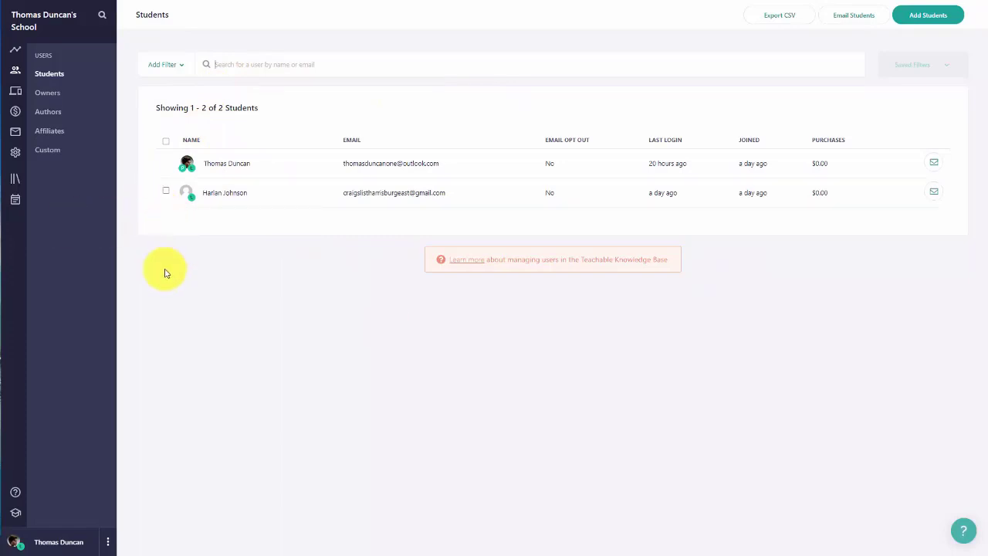
Step: Open the Clients list of the Video Tutorials Live coaching under Coaching
{"action": "left_click", "coordinate": [16, 202]}
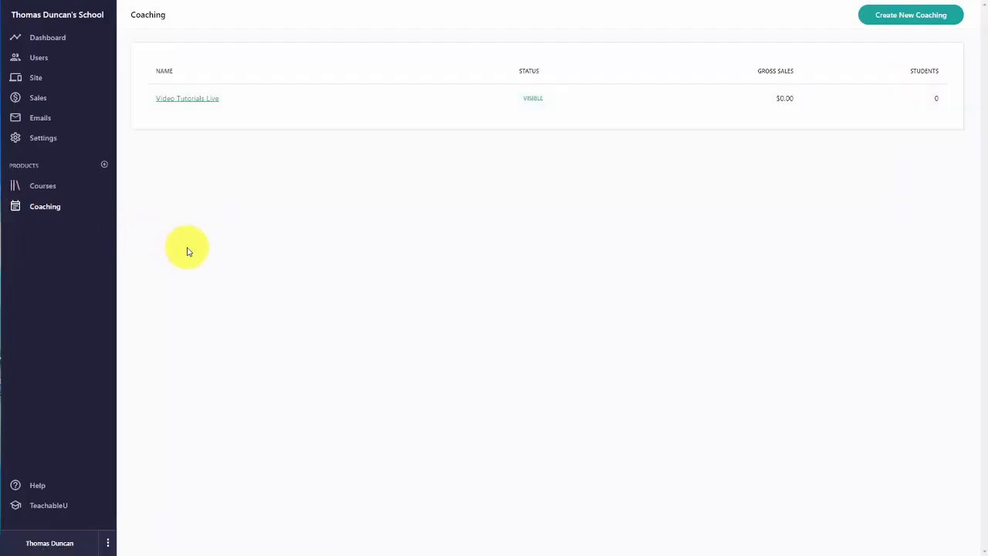
{"action": "left_click", "coordinate": [189, 101]}
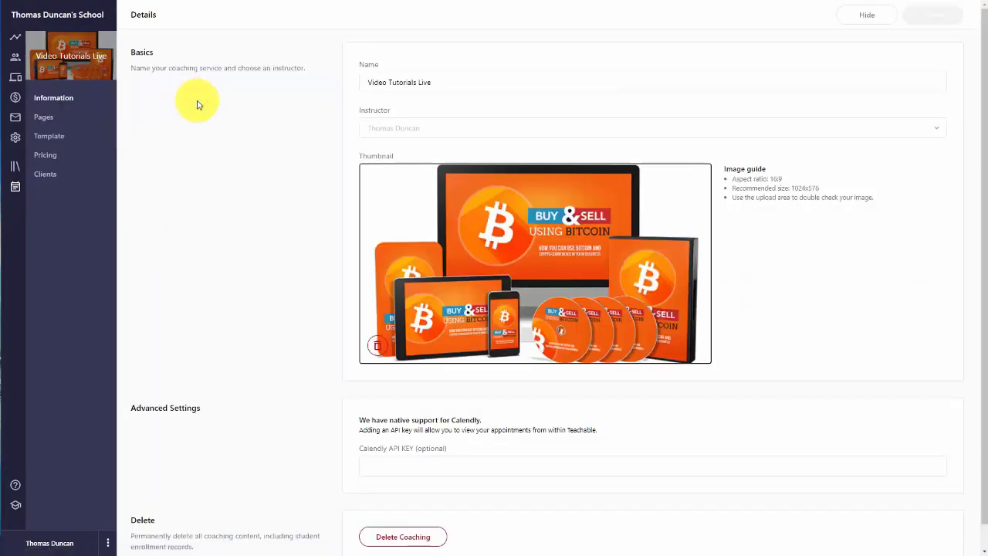
{"action": "left_click", "coordinate": [48, 176]}
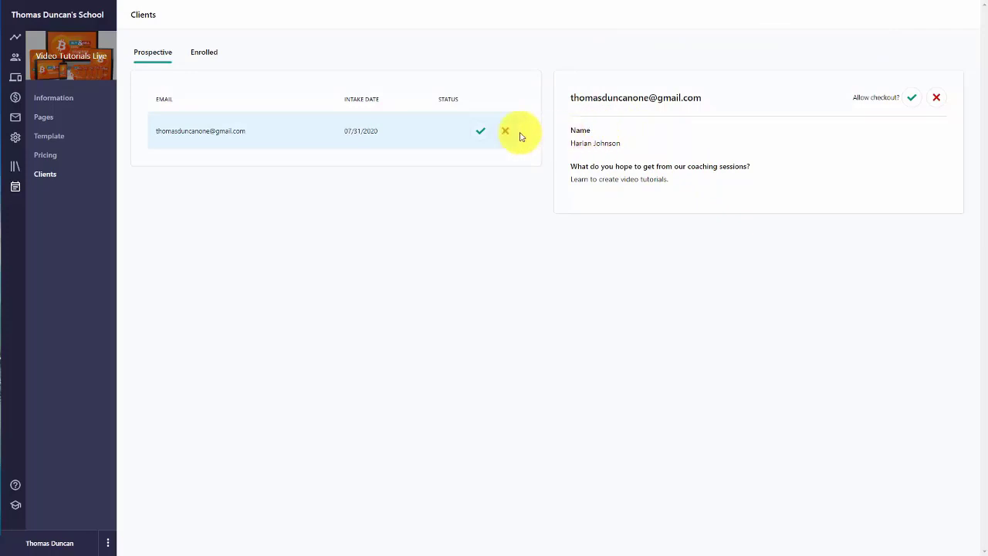
Step: Approve the prospective client for Video Tutorials Live and review the Enrolled clients tab
{"action": "left_click", "coordinate": [479, 134]}
{"action": "left_click", "coordinate": [481, 136]}
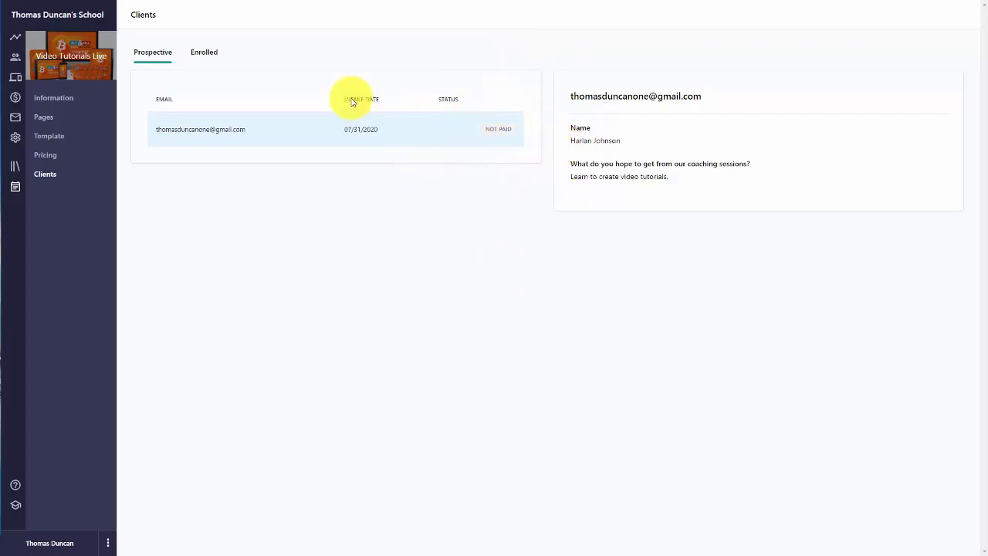
{"action": "left_click", "coordinate": [199, 51]}
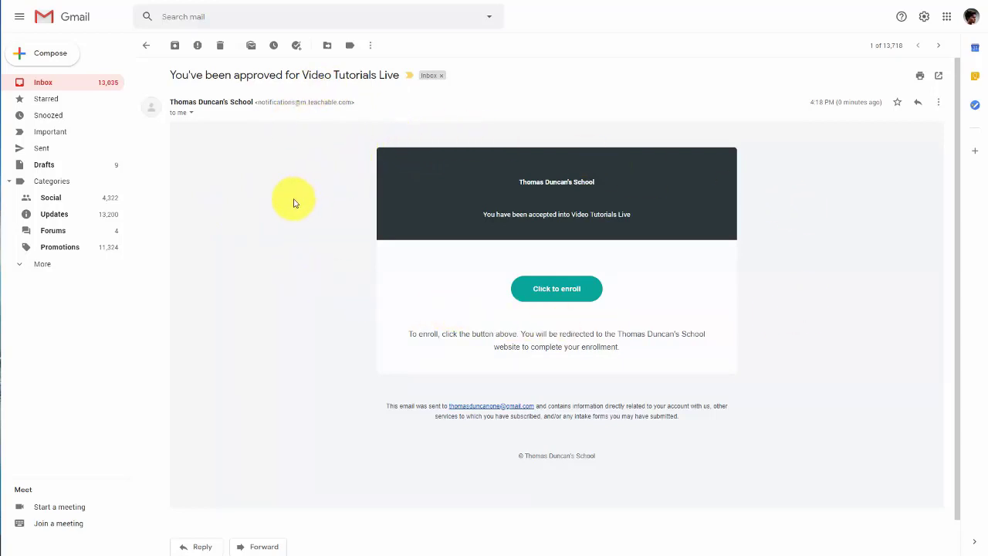
Step: Follow the Click to enroll link in the Gmail approval email
{"action": "left_click", "coordinate": [550, 295]}
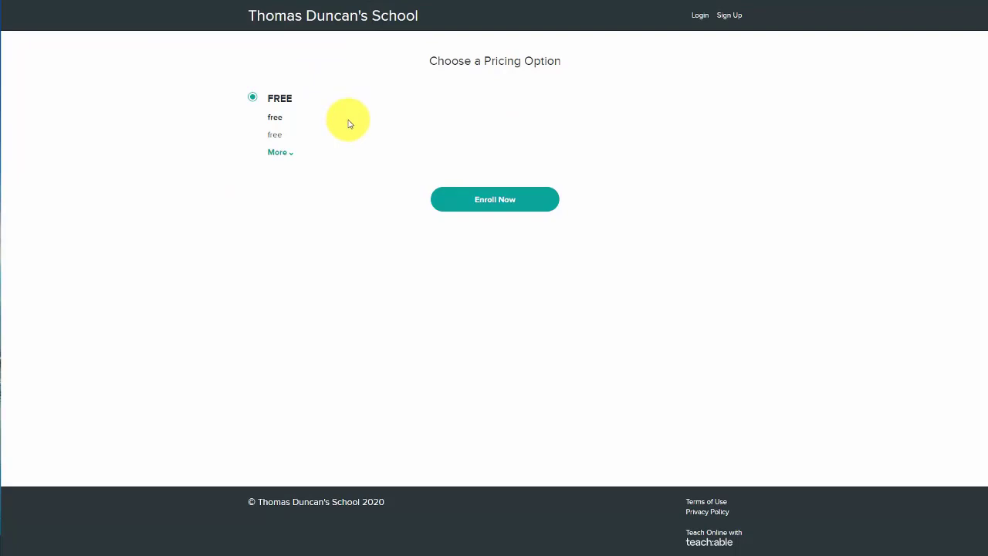
Step: Enroll in the FREE option, complete the sign-up form, and go to the coaching milestones
{"action": "left_click", "coordinate": [490, 209]}
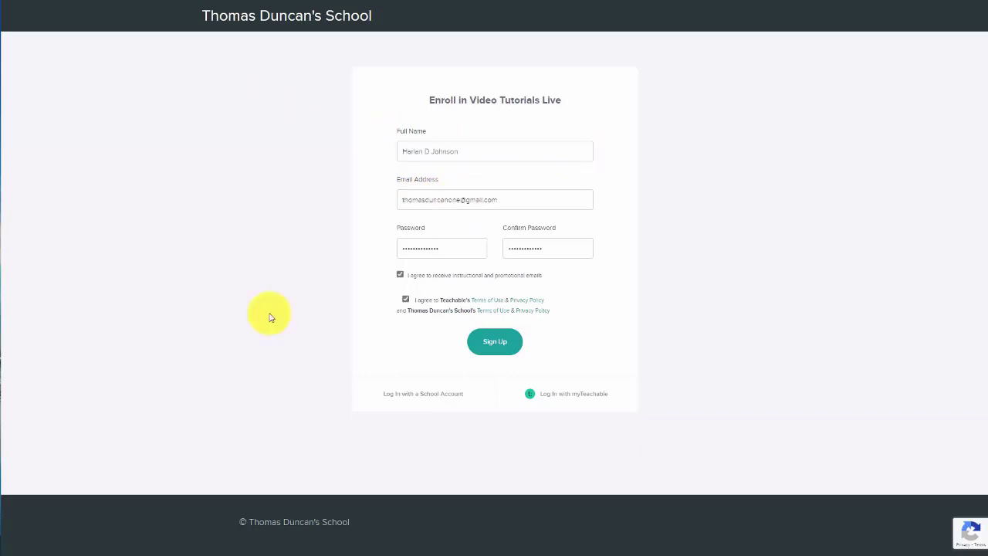
{"action": "key", "text": "Return"}
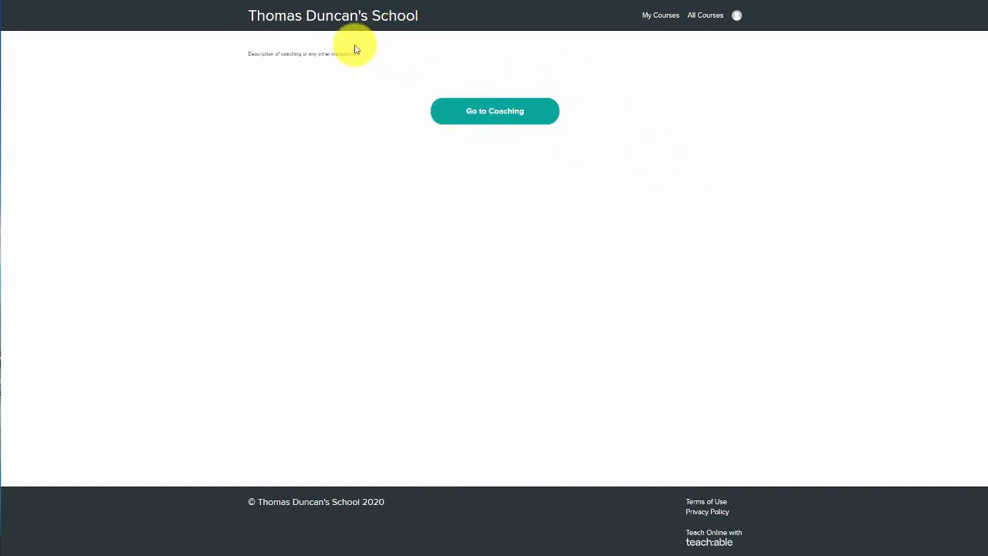
{"action": "left_click", "coordinate": [486, 115]}
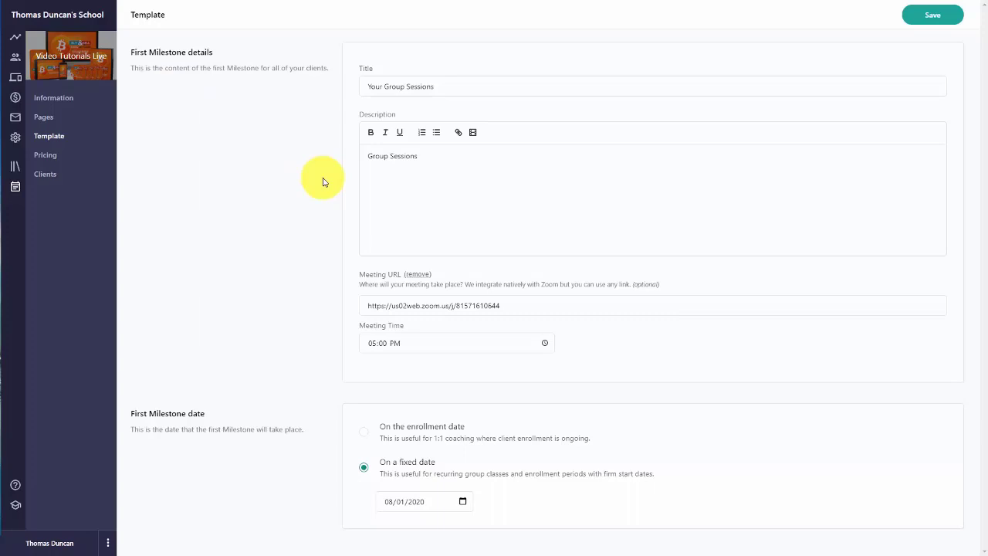
Step: Open the enrolled client's coaching page from the coaching's Clients list
{"action": "left_click", "coordinate": [50, 180]}
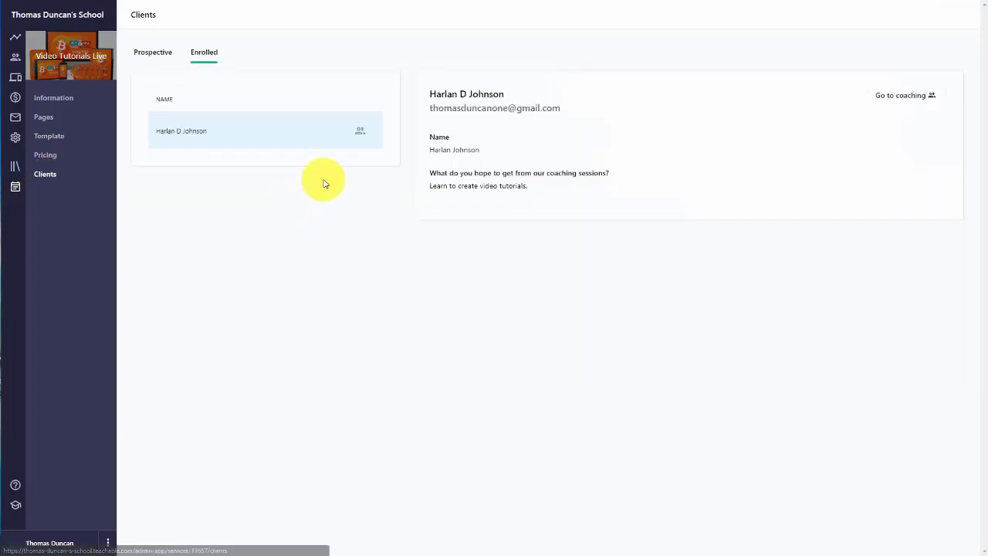
{"action": "left_click", "coordinate": [347, 137]}
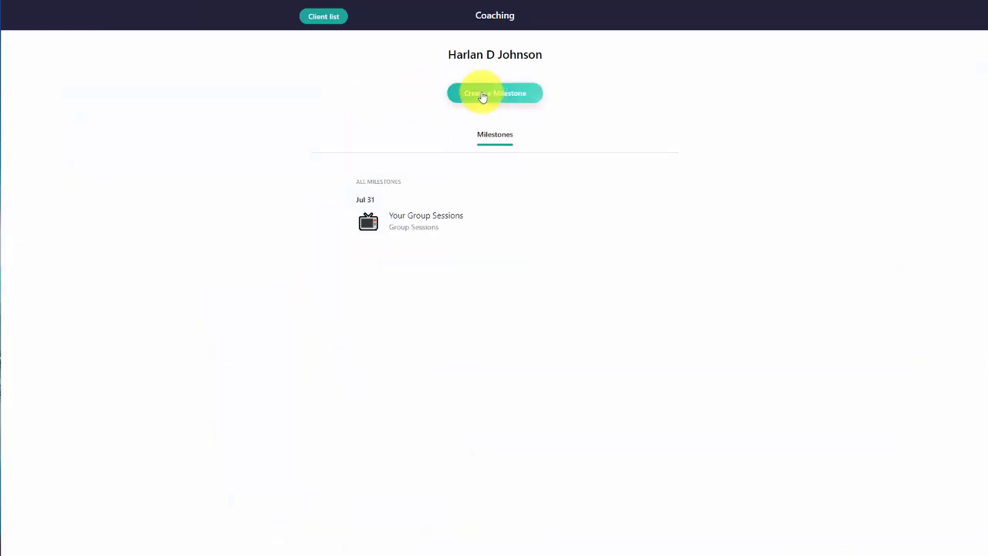
Step: Open Create Milestone for the client and save it with the prefilled fields
{"action": "left_click", "coordinate": [481, 96]}
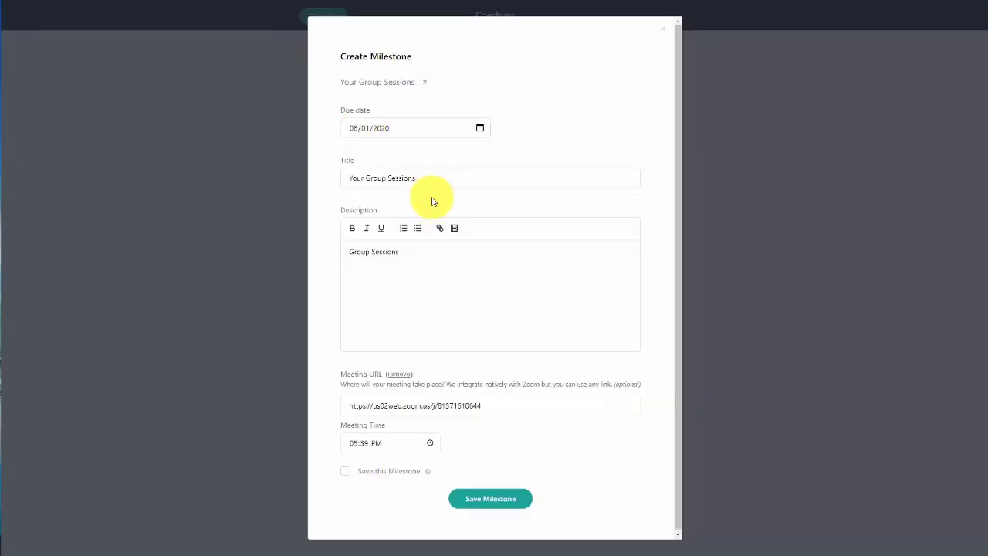
{"action": "left_click", "coordinate": [482, 498]}
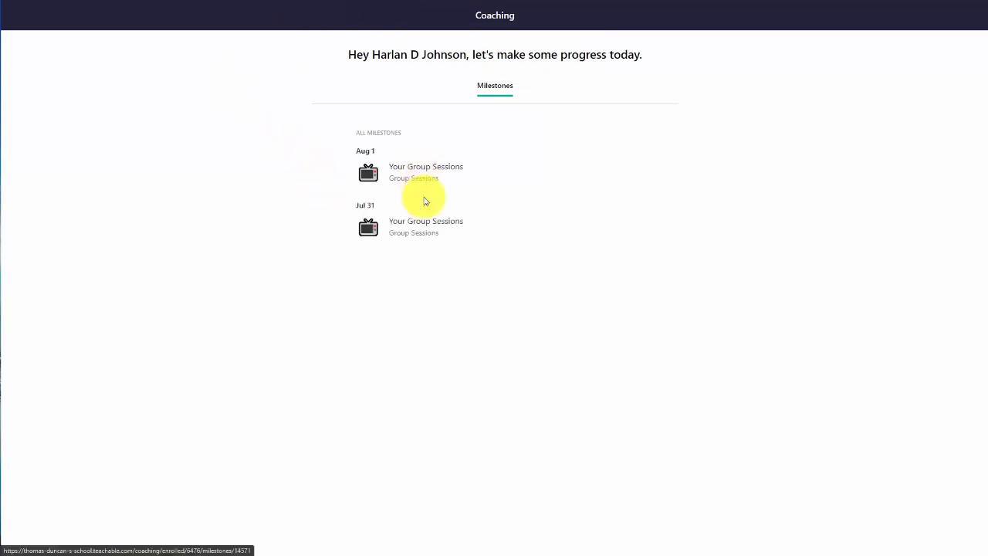
Step: Go back through the client list to the list of coaching products
{"action": "left_click", "coordinate": [424, 203]}
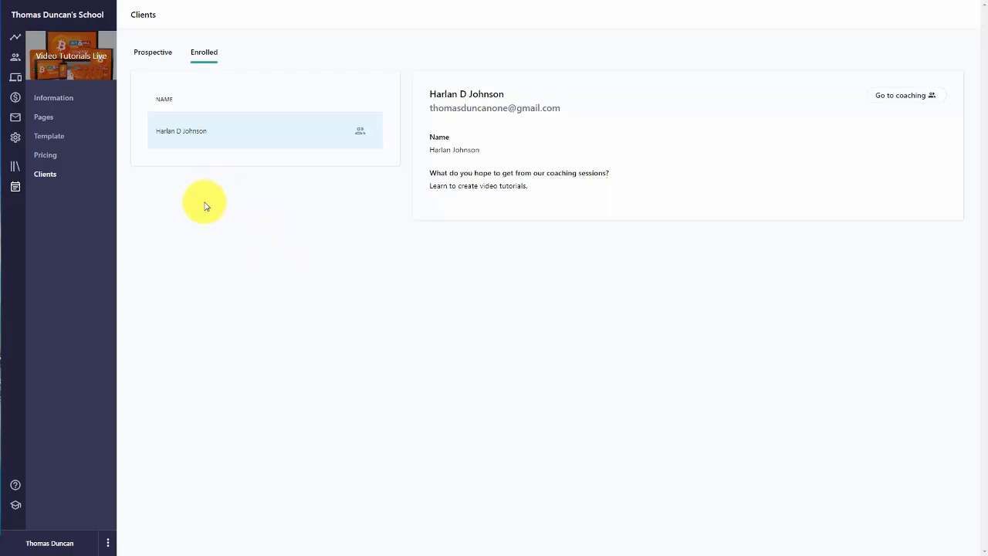
{"action": "left_click", "coordinate": [14, 191]}
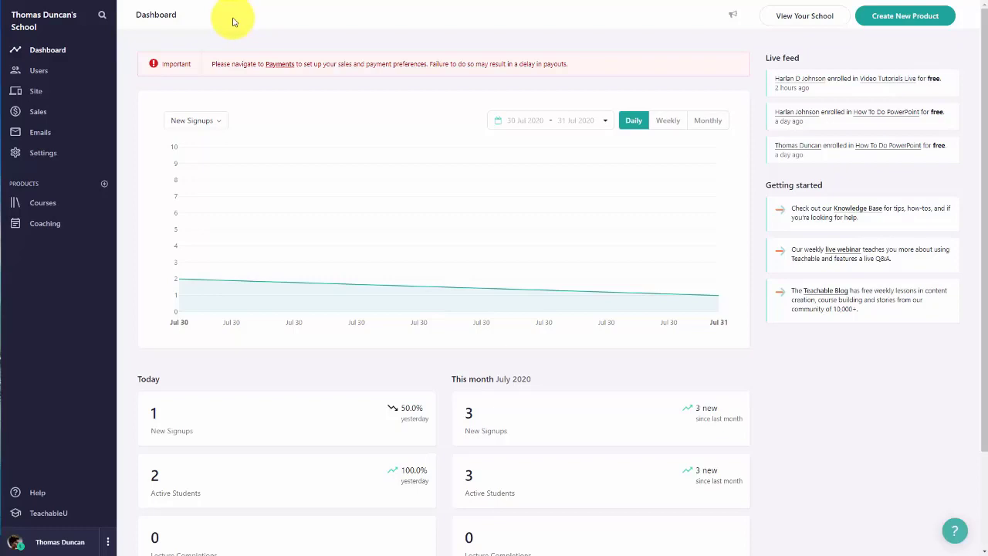
Step: Enable the MailChimp integration in Teachable's Settings > Integrations to reveal its API Key and List ID fields
{"action": "left_click", "coordinate": [44, 157]}
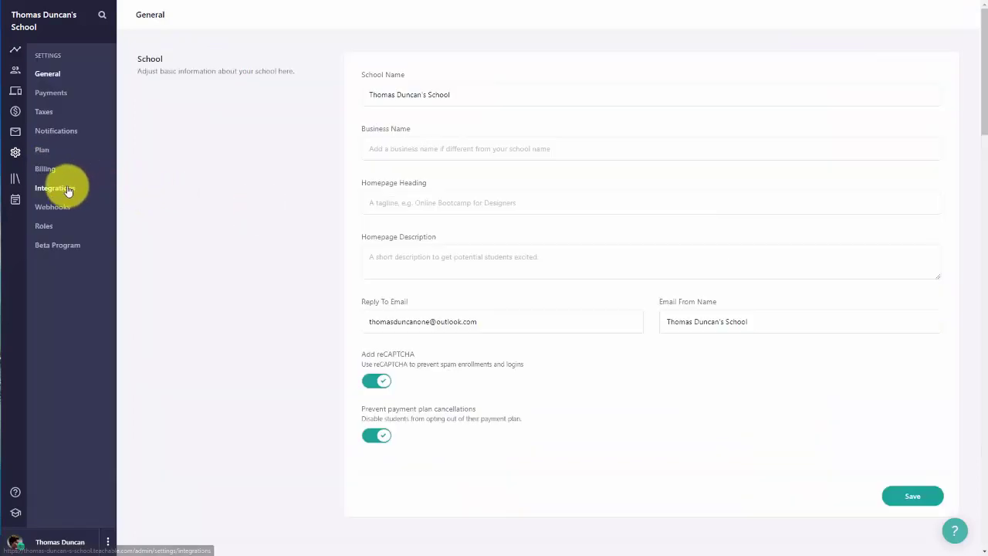
{"action": "left_click", "coordinate": [65, 191]}
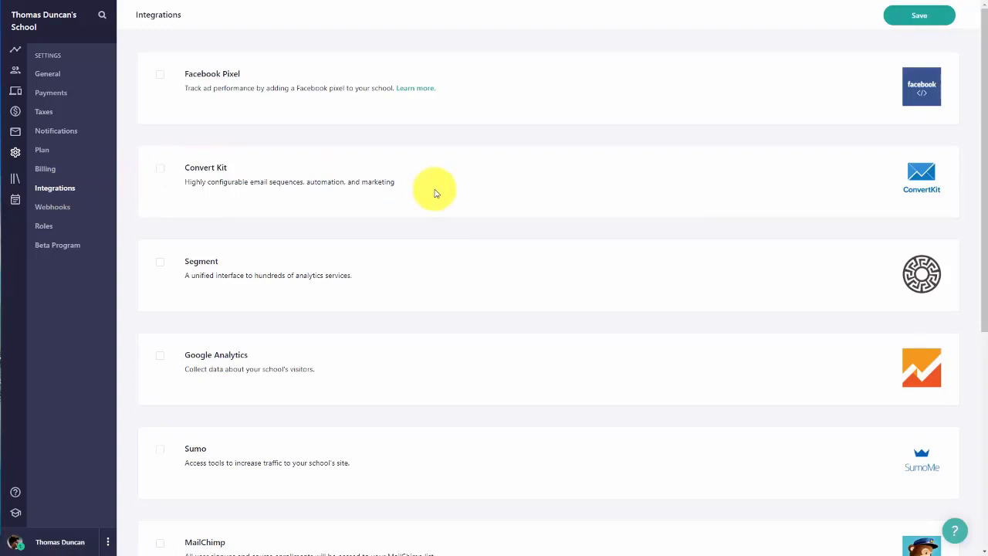
{"action": "scroll", "coordinate": [434, 193], "scroll_direction": "down", "scroll_amount": 5}
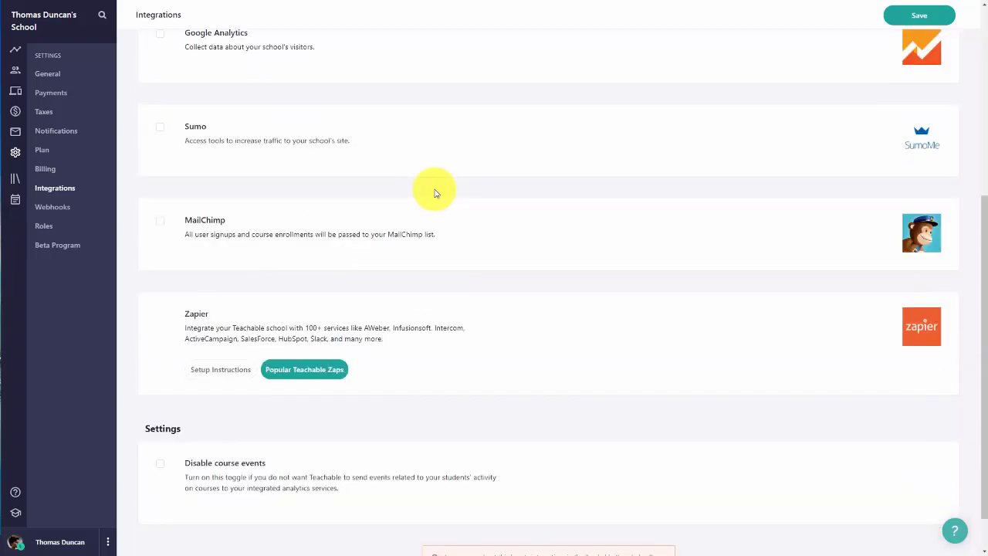
{"action": "scroll", "coordinate": [435, 193], "scroll_direction": "down", "scroll_amount": 1}
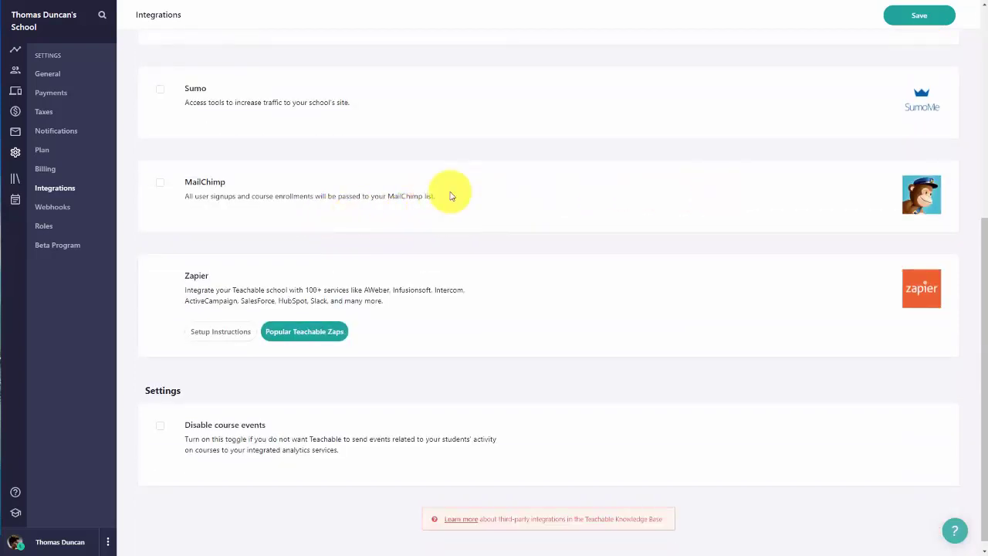
{"action": "left_click", "coordinate": [159, 186]}
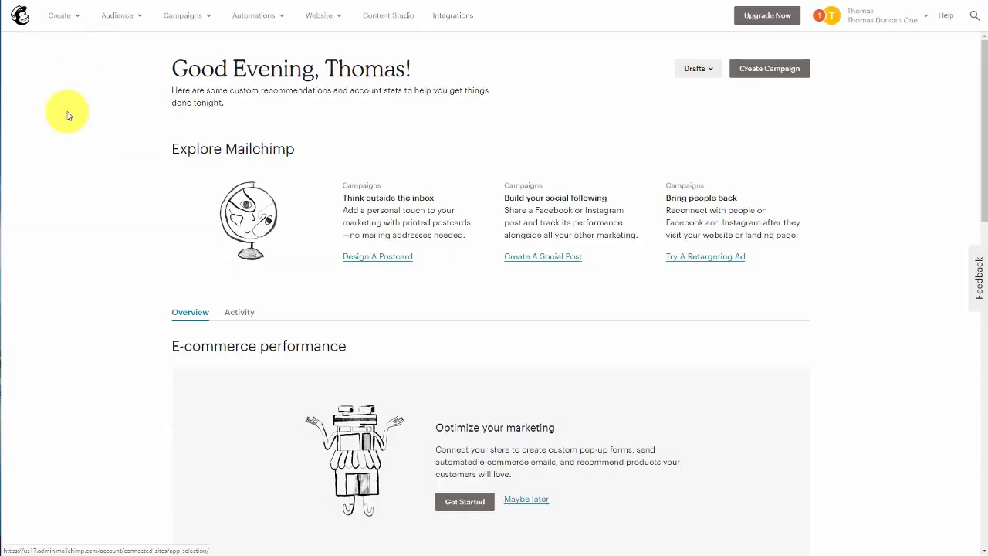
Step: Go to the Mailchimp account's Extras > API keys page
{"action": "left_click", "coordinate": [929, 21]}
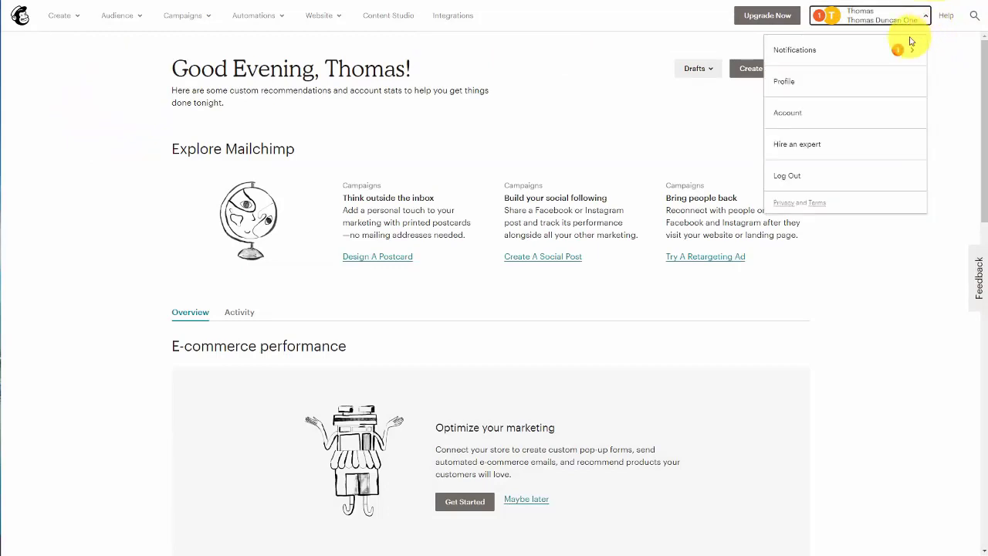
{"action": "left_click", "coordinate": [829, 108]}
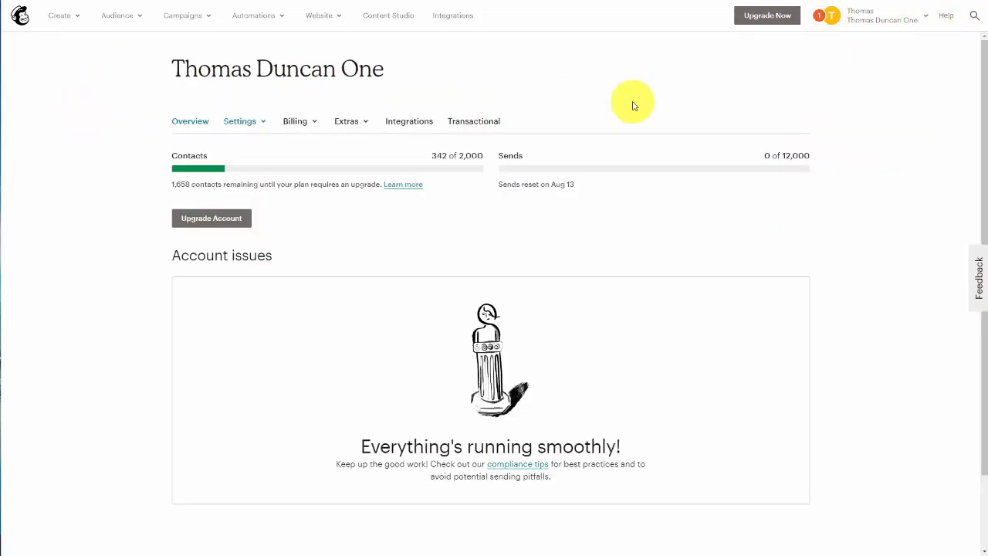
{"action": "left_click", "coordinate": [366, 123]}
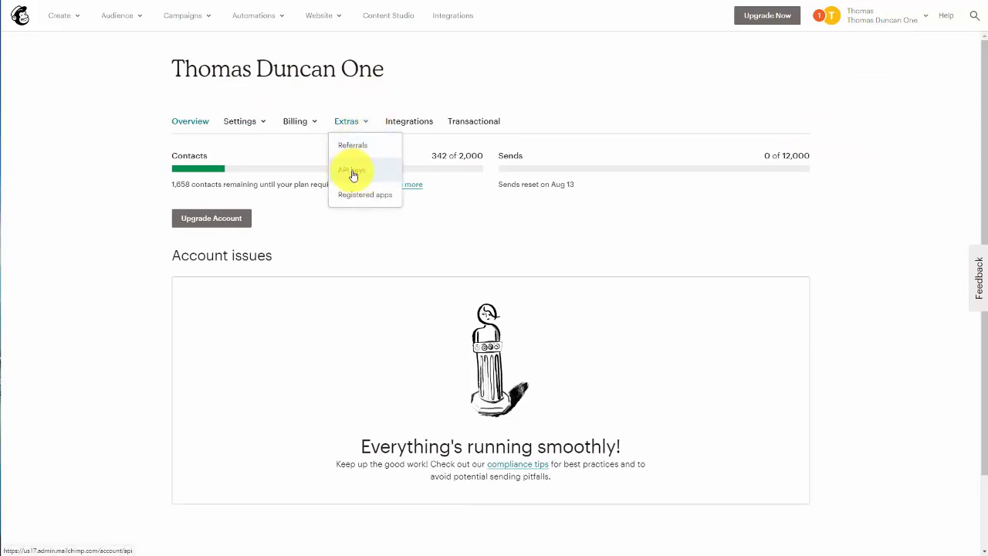
{"action": "left_click", "coordinate": [353, 175]}
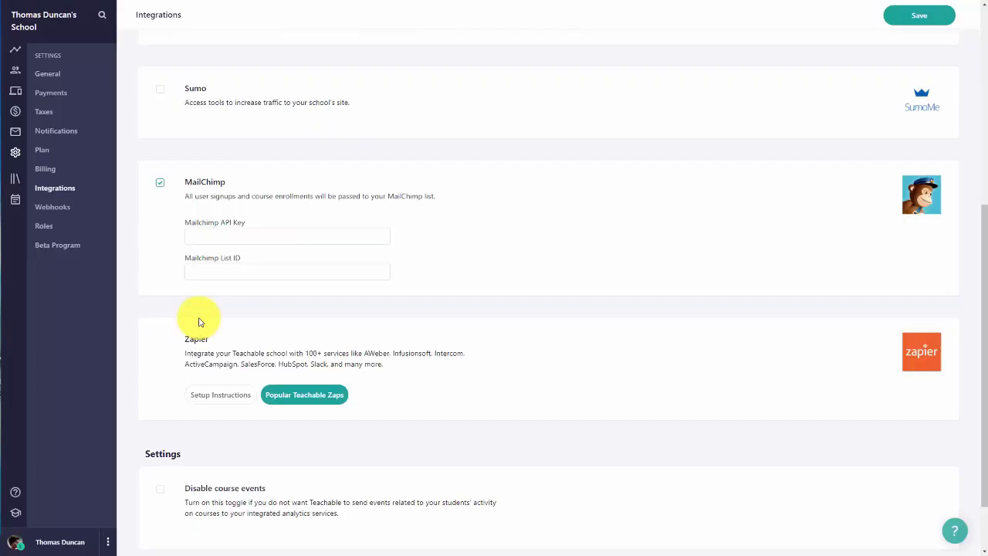
Step: Paste the copied Mailchimp API key into Teachable's MailChimp API Key field
{"action": "left_click", "coordinate": [220, 238]}
{"action": "key", "text": "ctrl+v"}
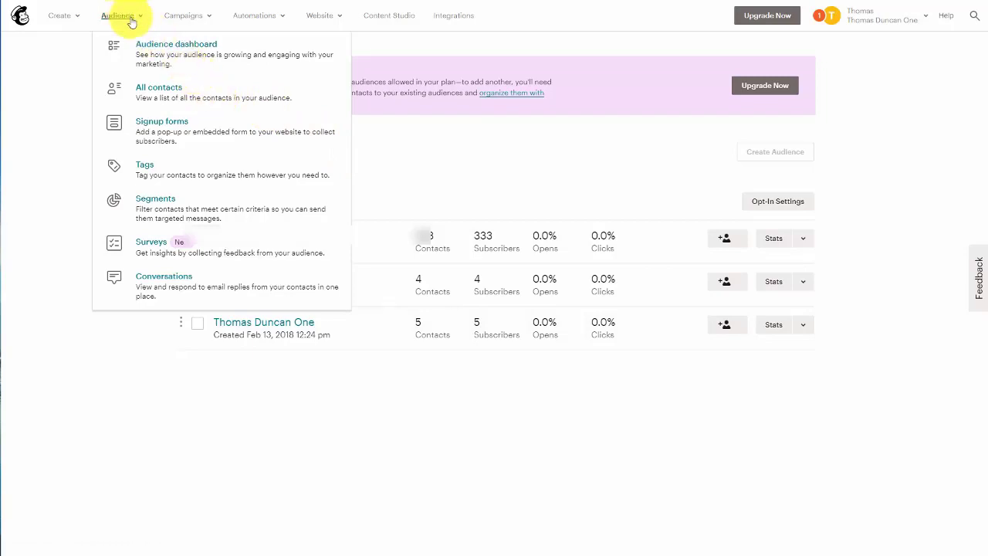
Step: Open the 5-contact Mailchimp audience's settings and scroll to its unique audience id
{"action": "left_click", "coordinate": [176, 47]}
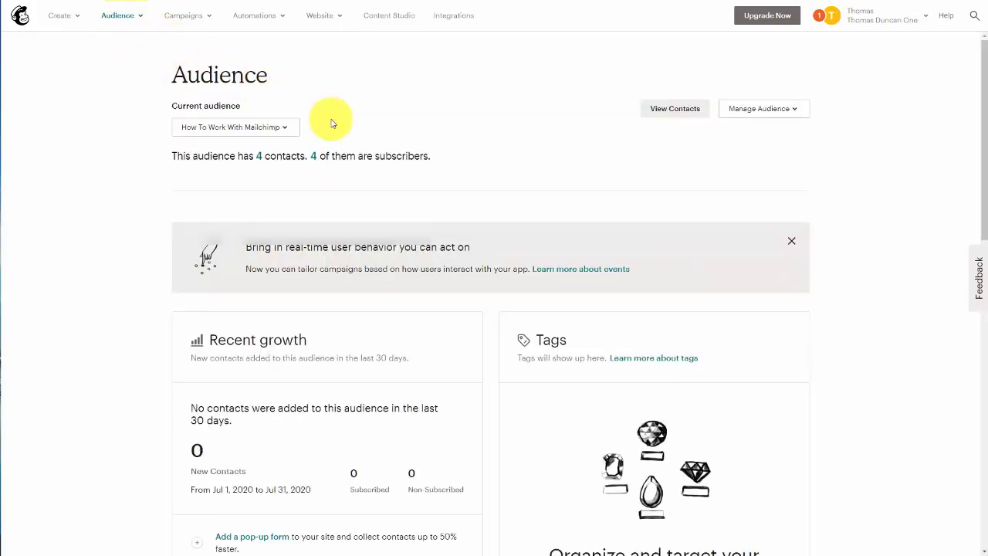
{"action": "left_click", "coordinate": [281, 128]}
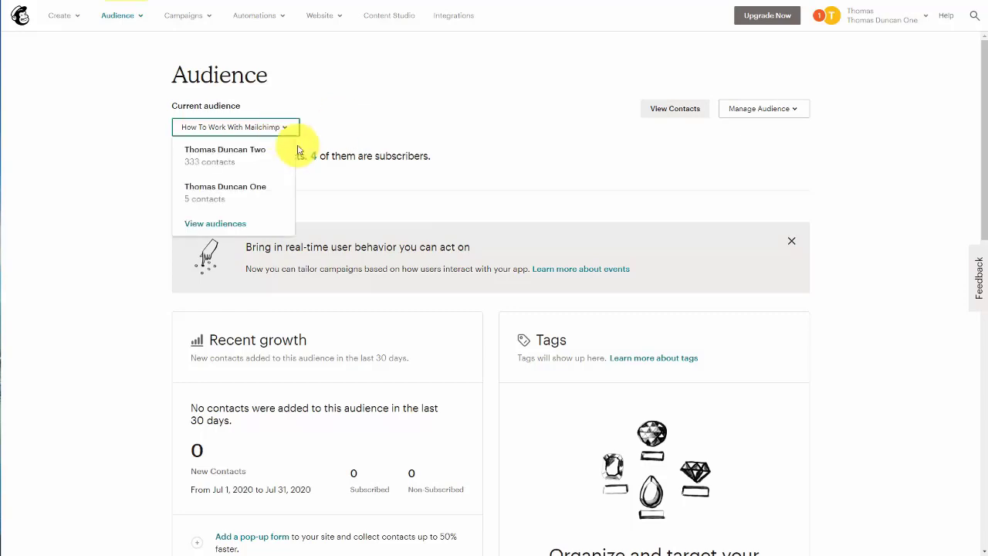
{"action": "left_click", "coordinate": [249, 192]}
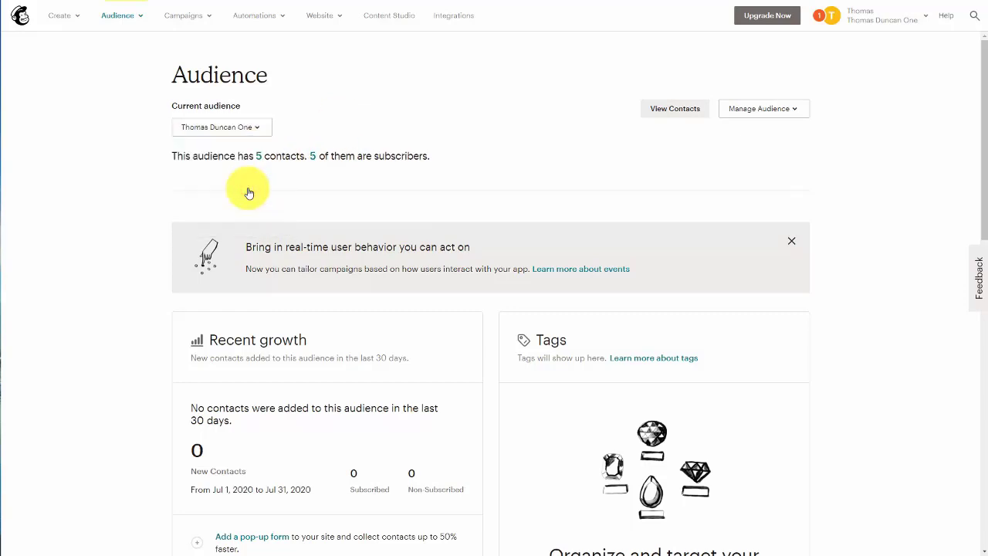
{"action": "left_click", "coordinate": [784, 108]}
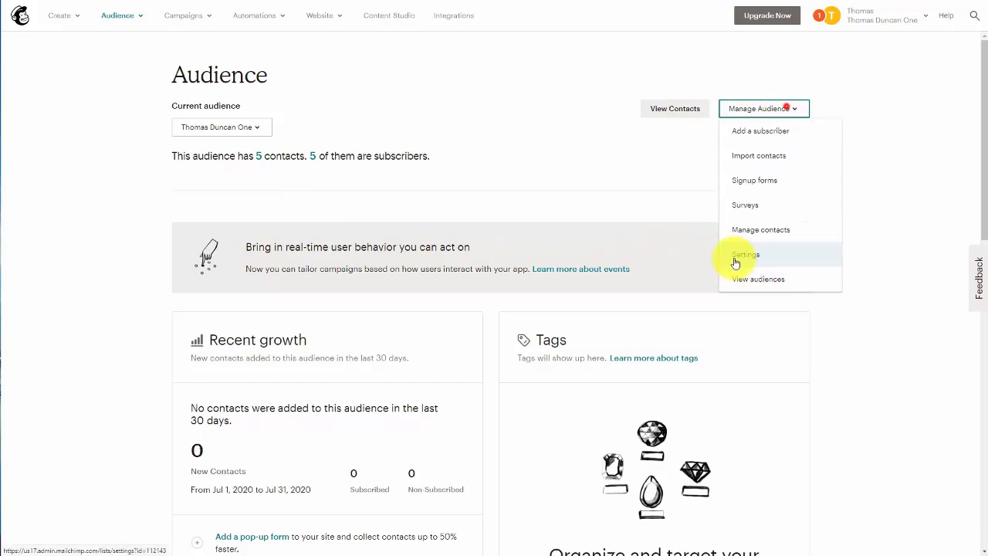
{"action": "left_click", "coordinate": [734, 256]}
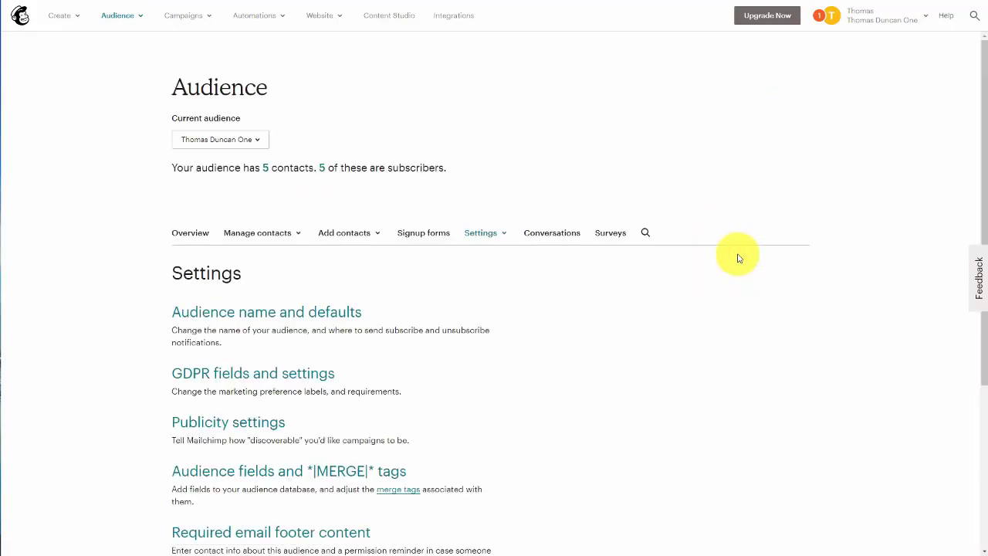
{"action": "scroll", "coordinate": [581, 269], "scroll_direction": "down", "scroll_amount": 3}
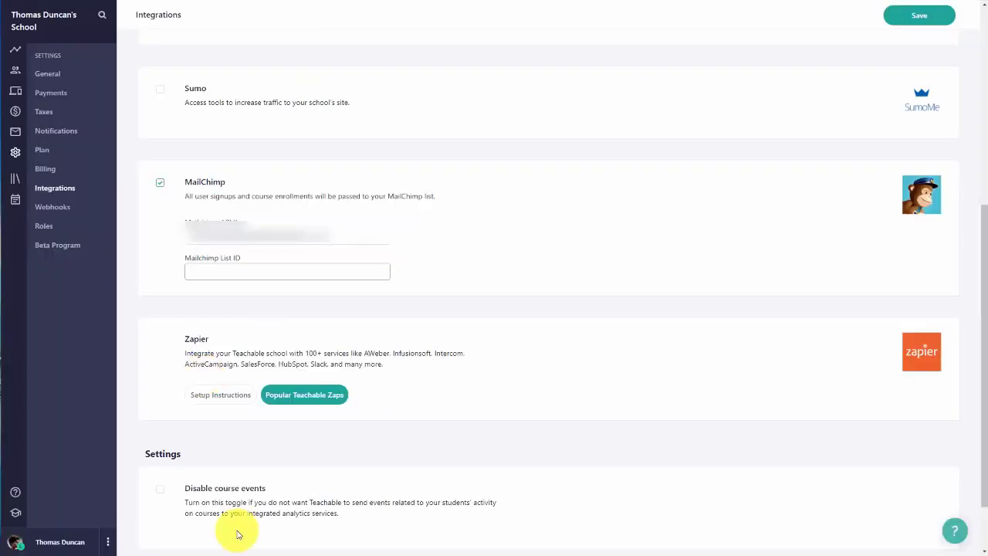
Step: Paste the audience id into the MailChimp List ID field and save the integrations
{"action": "left_click", "coordinate": [195, 272]}
{"action": "key", "text": "ctrl+v"}
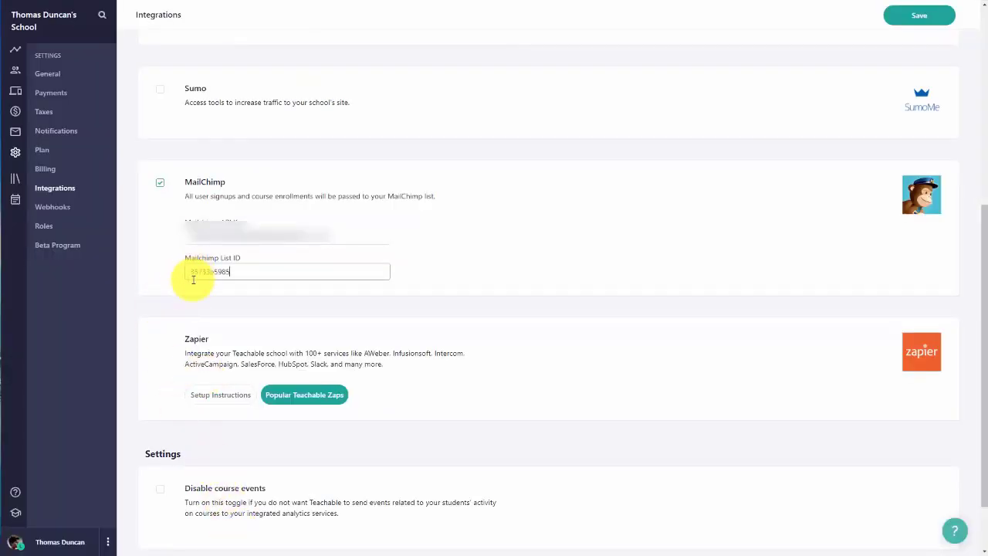
{"action": "left_click", "coordinate": [893, 17]}
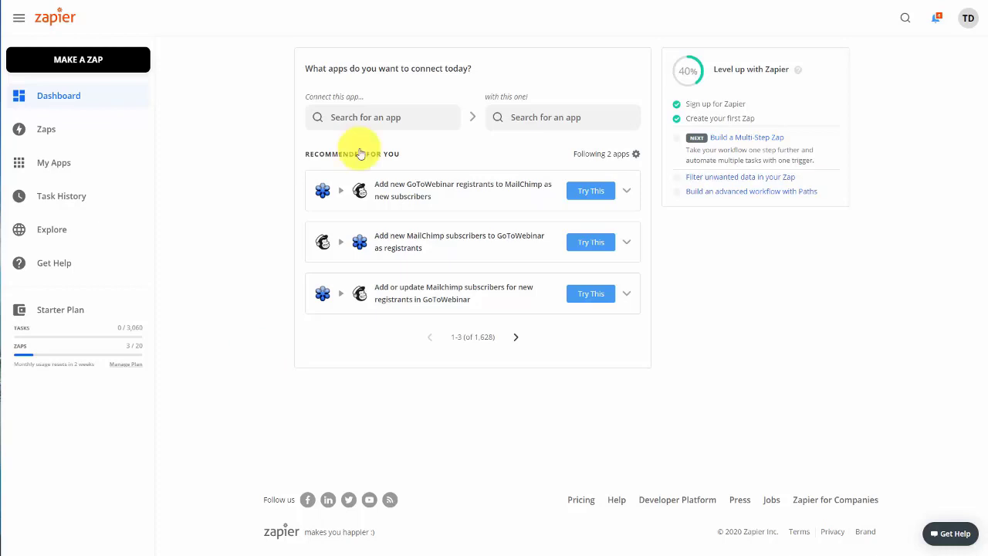
Step: From the dashboard, build a Teachable New Sale to GetResponse Create Contact zap and open it
{"action": "left_click", "coordinate": [360, 117]}
{"action": "type", "text": "getres"}
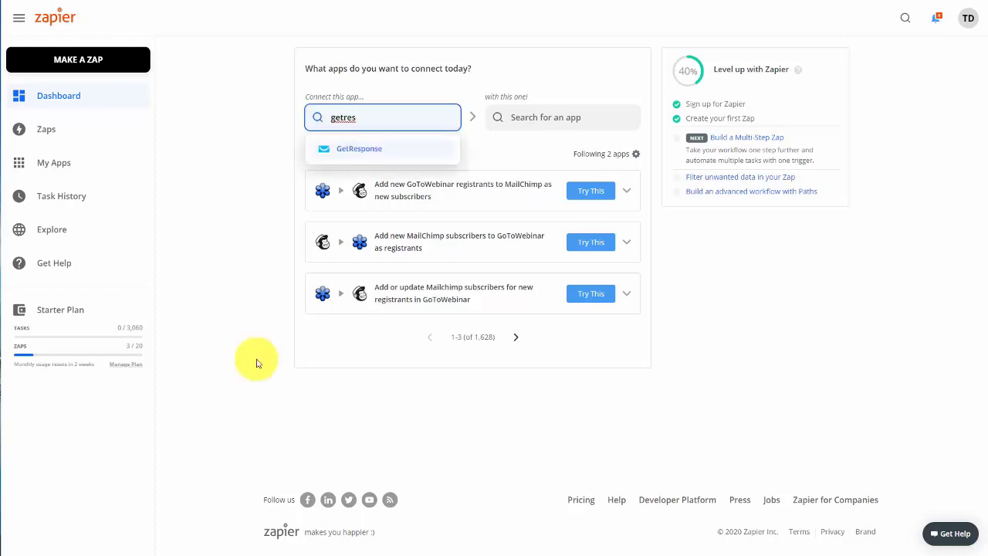
{"action": "left_click", "coordinate": [370, 148]}
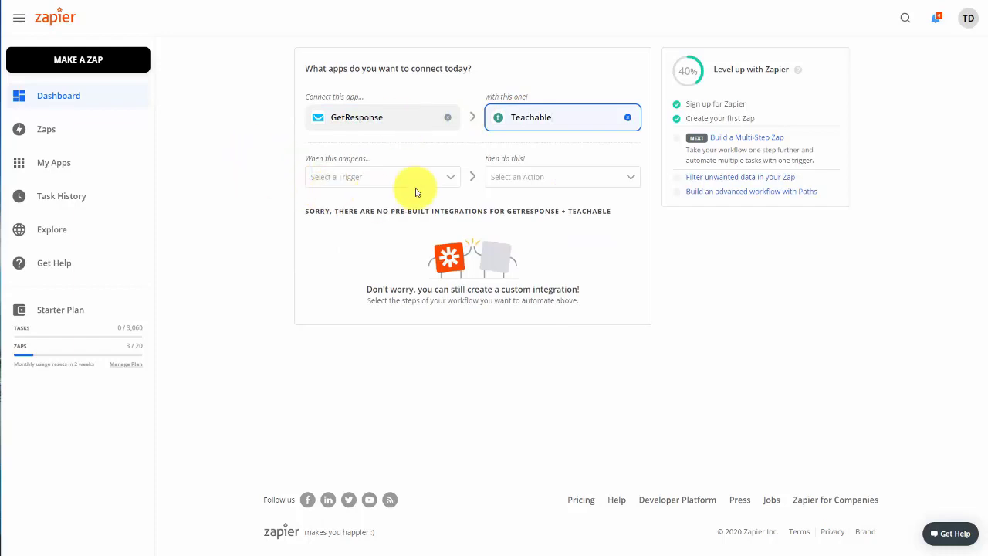
{"action": "left_click", "coordinate": [450, 171]}
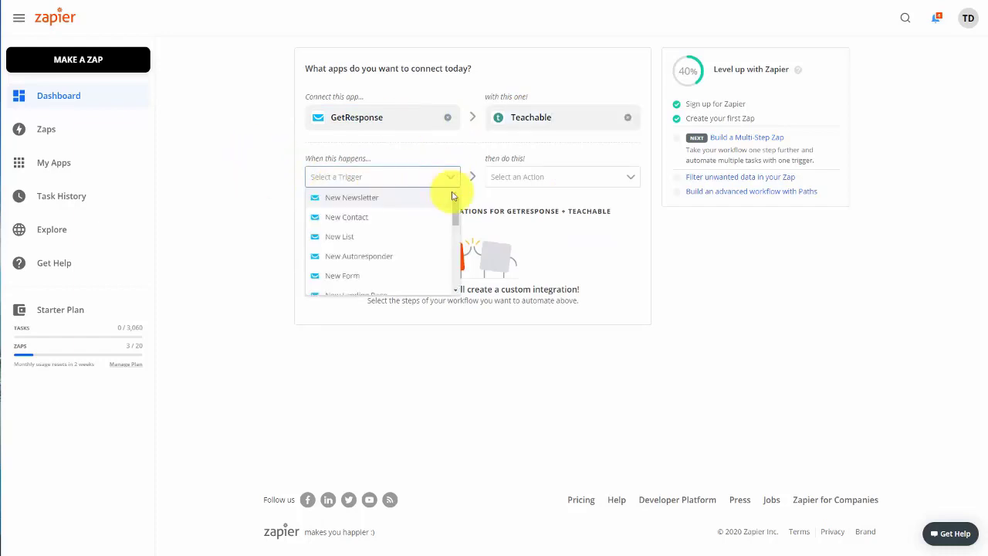
{"action": "left_click_drag", "start_coordinate": [454, 207], "coordinate": [457, 235]}
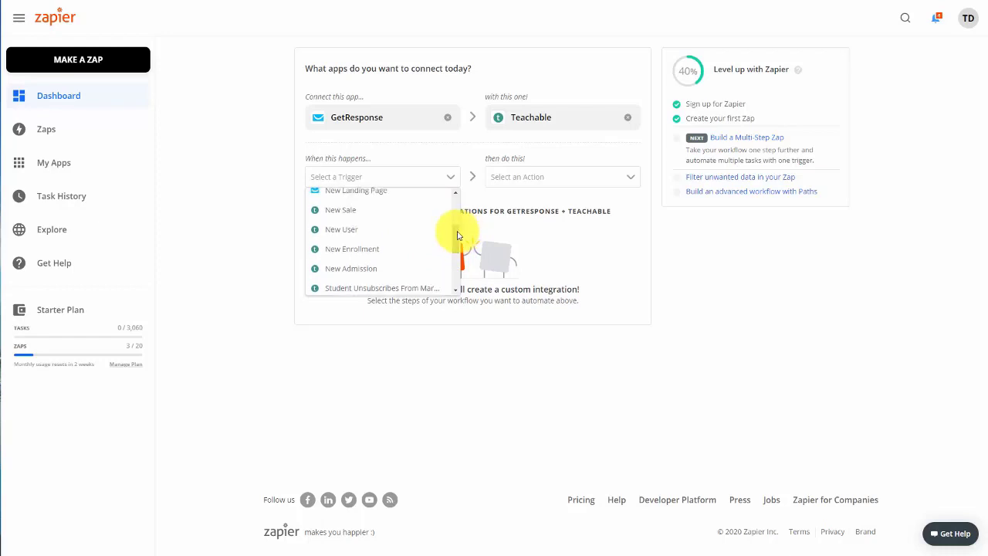
{"action": "left_click", "coordinate": [332, 211]}
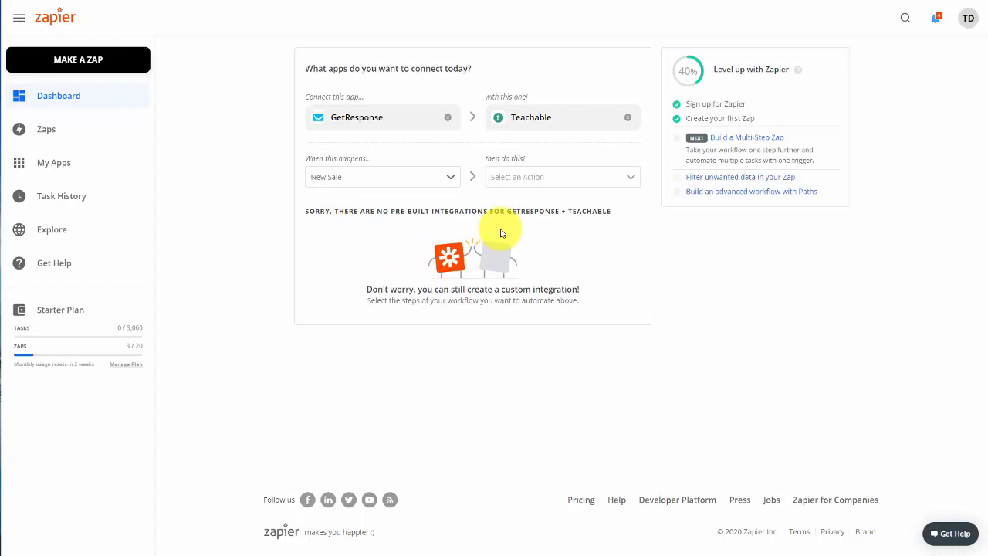
{"action": "left_click", "coordinate": [629, 178]}
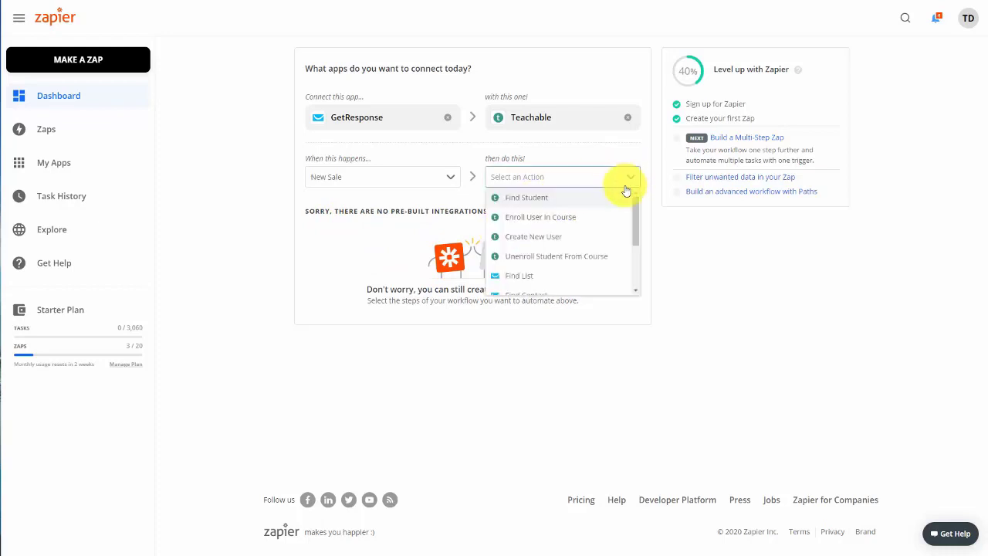
{"action": "scroll", "coordinate": [622, 199], "scroll_direction": "down", "scroll_amount": 1}
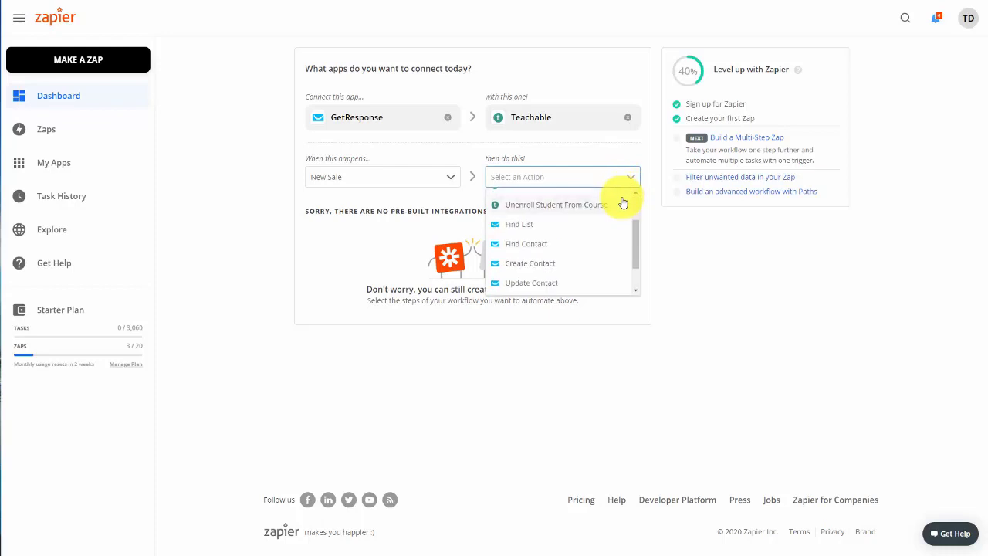
{"action": "left_click", "coordinate": [546, 264]}
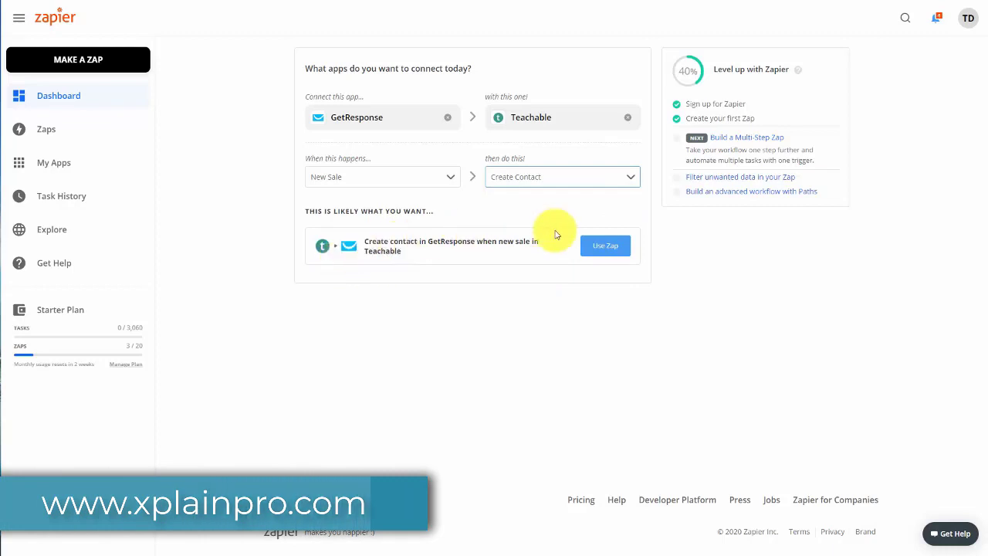
{"action": "left_click", "coordinate": [604, 247]}
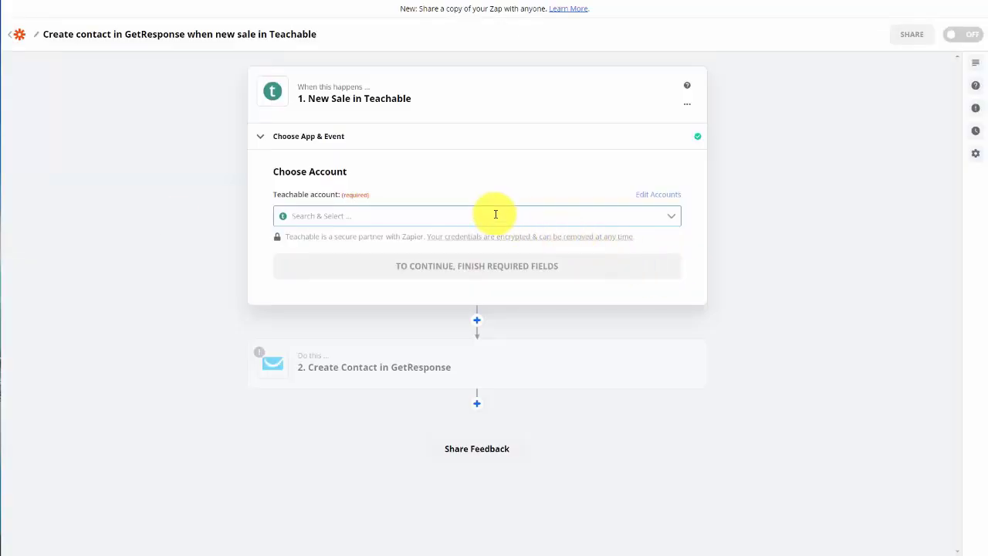
Step: Connect the Teachable account to the New Sale trigger and test it to load sample Sale A
{"action": "left_click", "coordinate": [673, 222]}
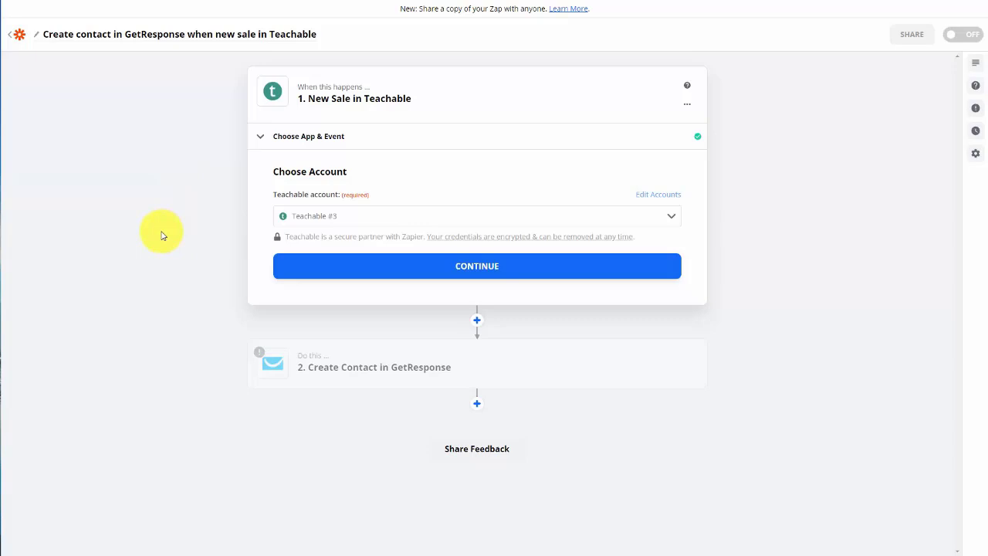
{"action": "left_click", "coordinate": [471, 272]}
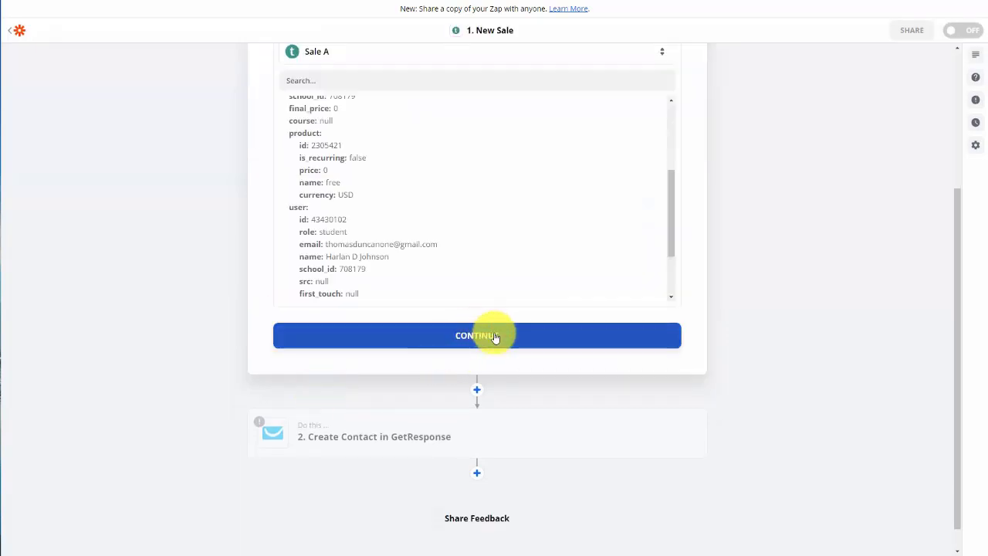
{"action": "left_click", "coordinate": [488, 348]}
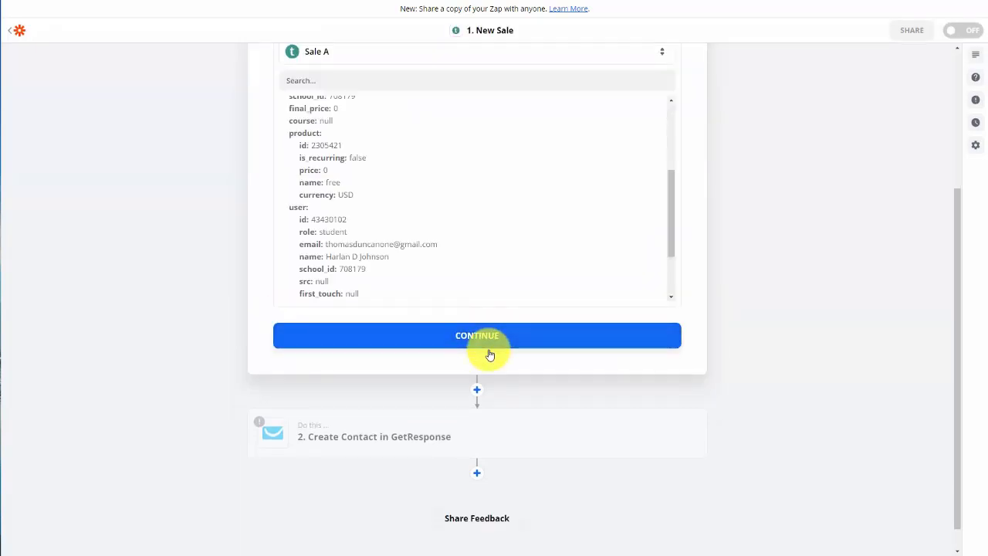
{"action": "left_click", "coordinate": [489, 354]}
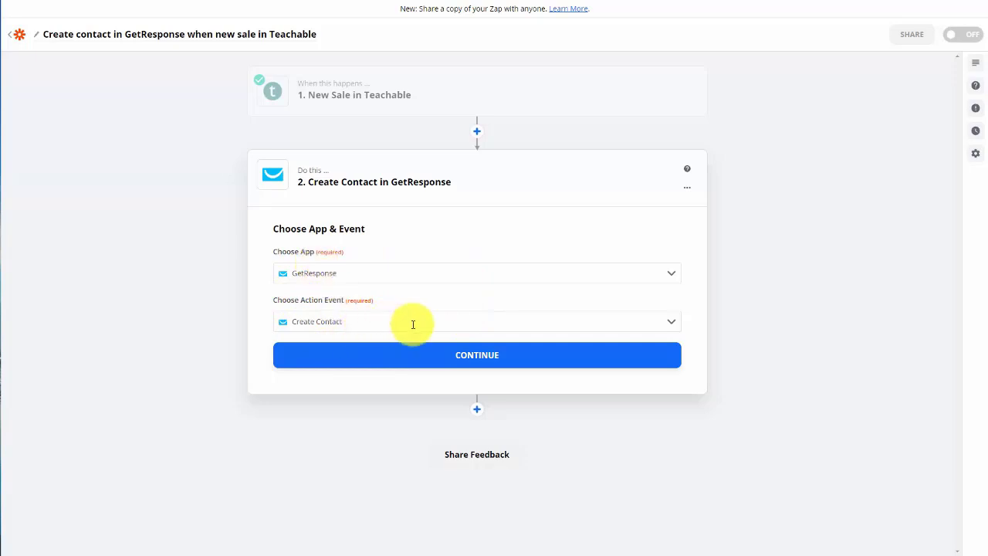
Step: Connect a GetResponse account to the Create Contact action using its API key
{"action": "left_click", "coordinate": [479, 360]}
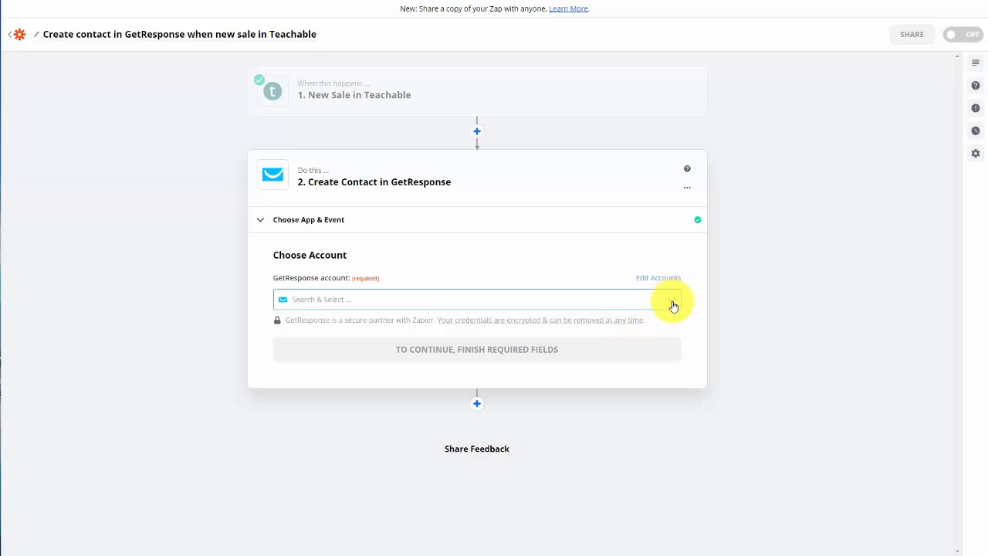
{"action": "left_click", "coordinate": [296, 309]}
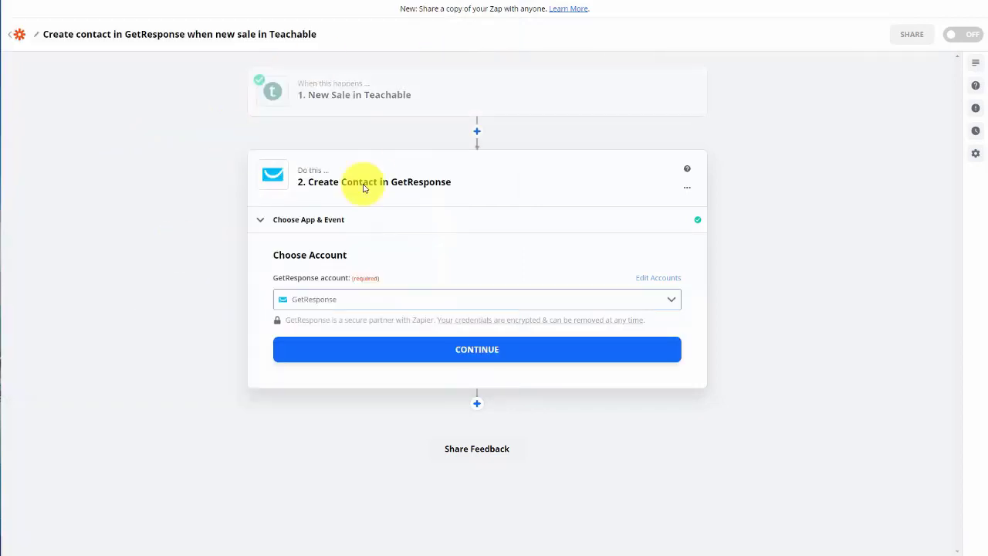
{"action": "left_click", "coordinate": [479, 351]}
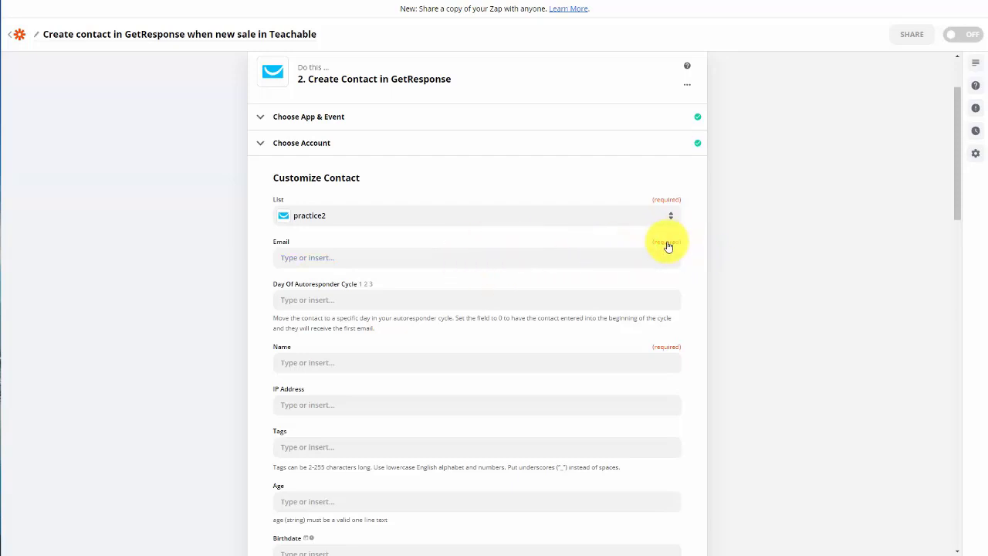
Step: Set List to practice2 and map Email and Name to the Teachable User Email and User Name
{"action": "left_click", "coordinate": [666, 359]}
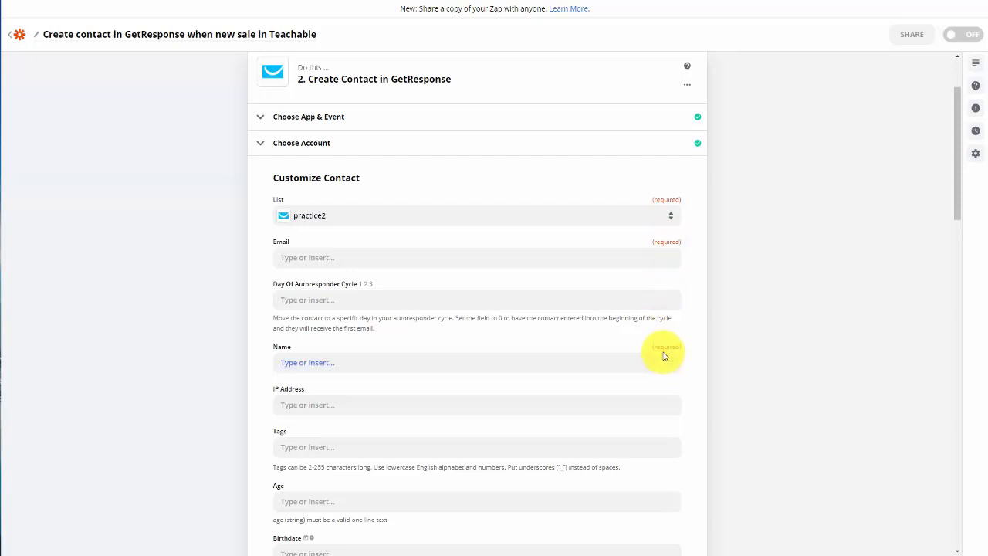
{"action": "left_click", "coordinate": [300, 257]}
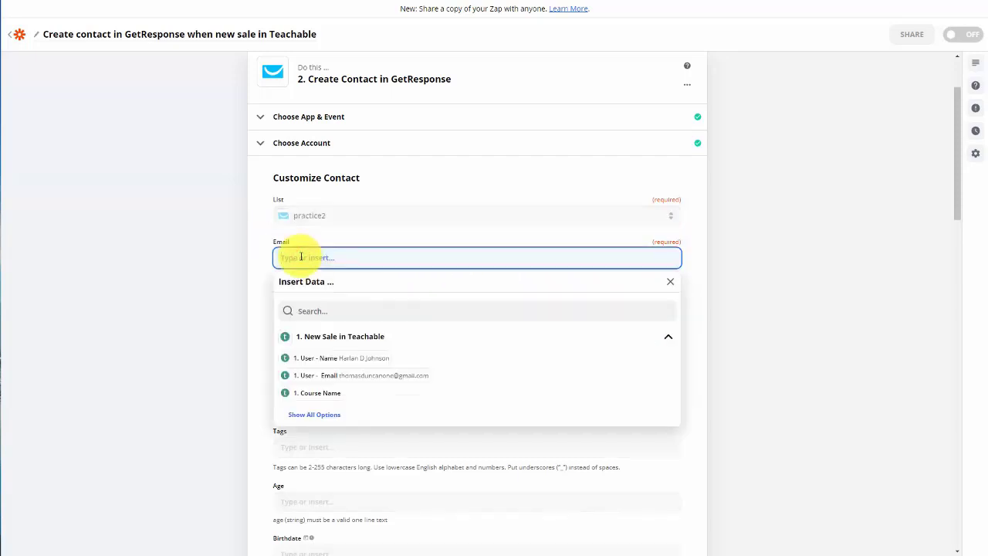
{"action": "left_click", "coordinate": [357, 251]}
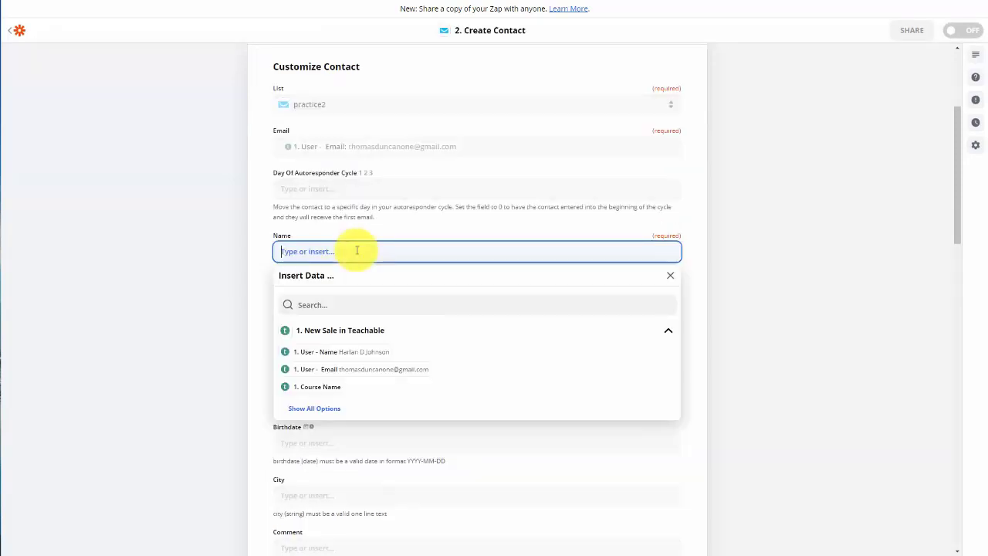
{"action": "left_click", "coordinate": [342, 353]}
{"action": "left_click", "coordinate": [227, 330]}
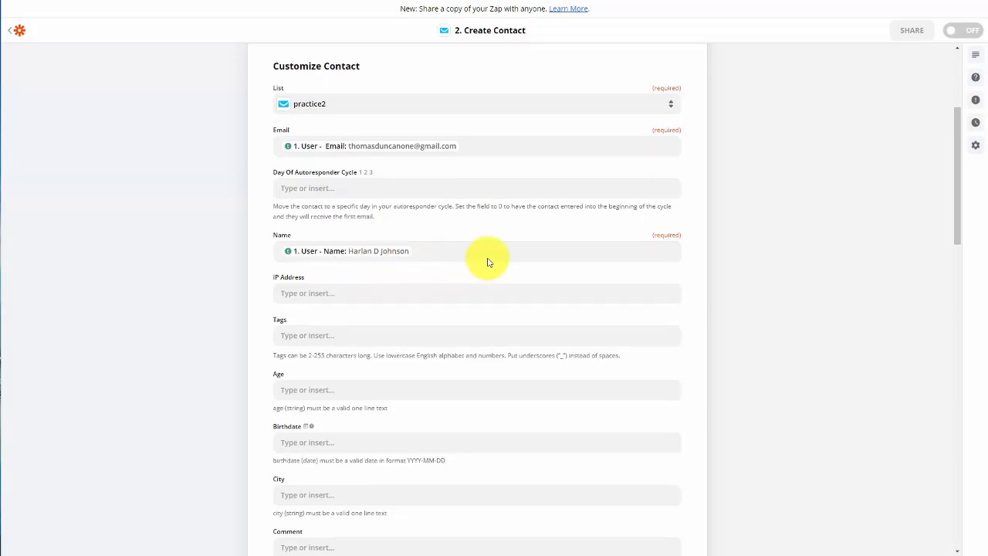
{"action": "scroll", "coordinate": [486, 261], "scroll_direction": "down", "scroll_amount": 3}
{"action": "scroll", "coordinate": [486, 261], "scroll_direction": "up", "scroll_amount": 3}
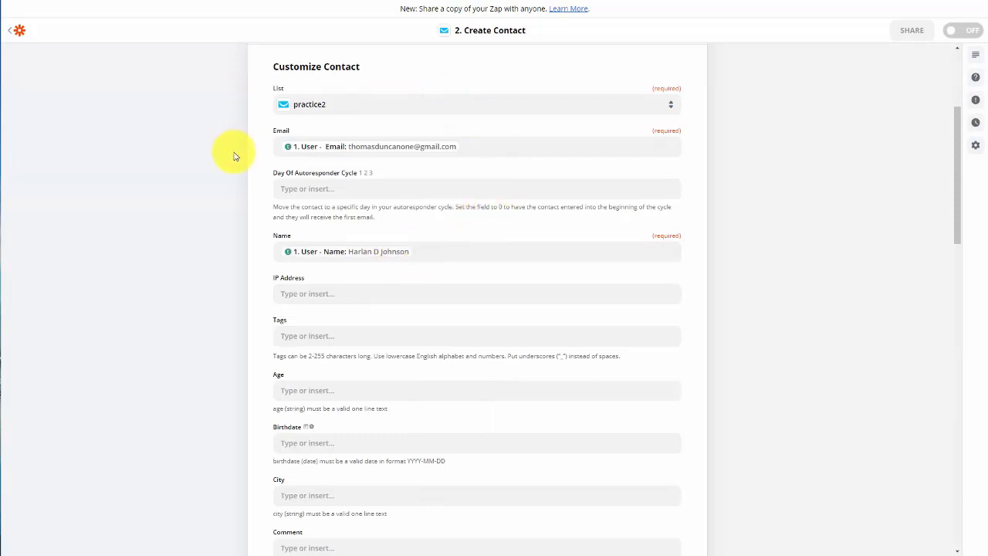
{"action": "scroll", "coordinate": [155, 342], "scroll_direction": "down", "scroll_amount": 15}
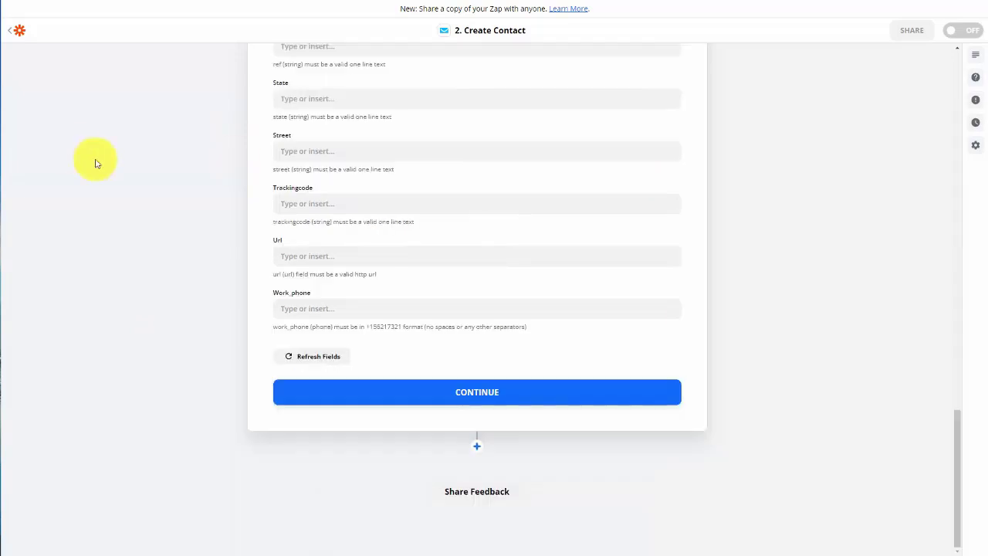
Step: Confirm the Create Contact field settings
{"action": "left_click", "coordinate": [491, 395]}
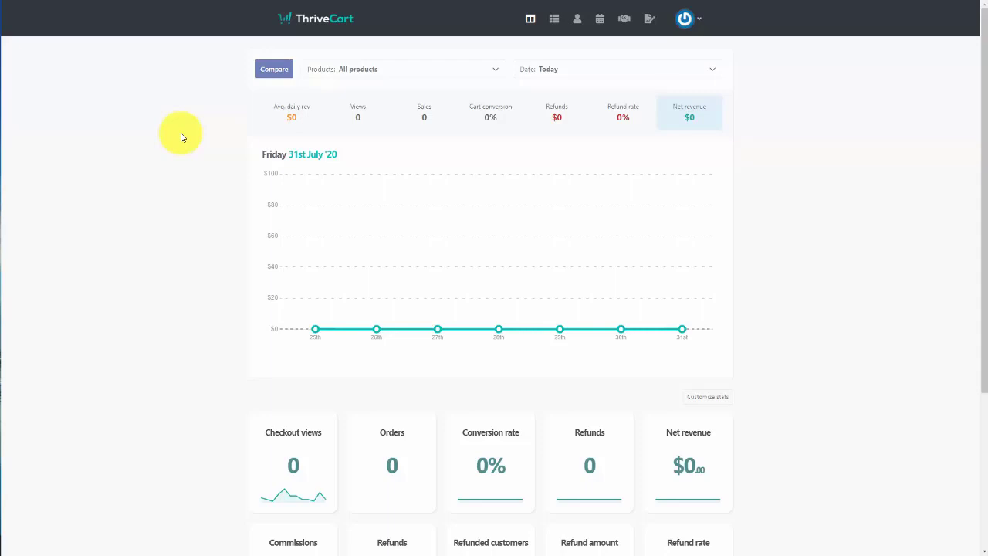
Step: Open ThriveCart's Teachable integration settings via account Settings > View integrations
{"action": "left_click", "coordinate": [699, 22]}
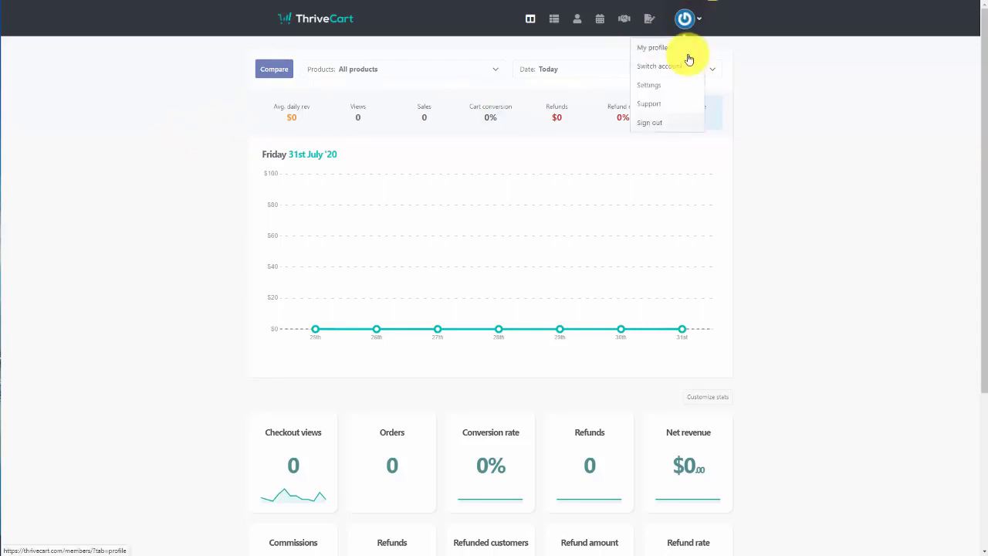
{"action": "left_click", "coordinate": [649, 91]}
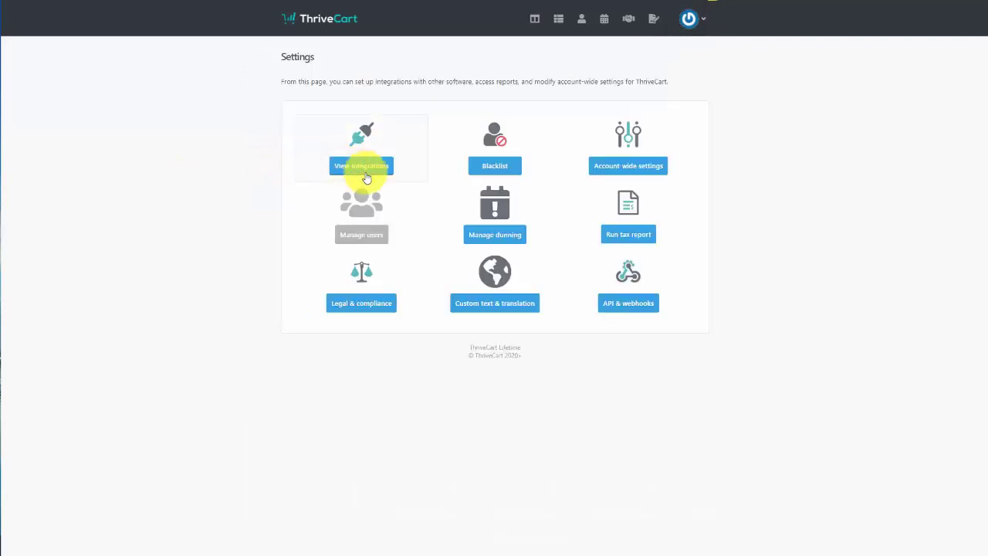
{"action": "left_click", "coordinate": [357, 166]}
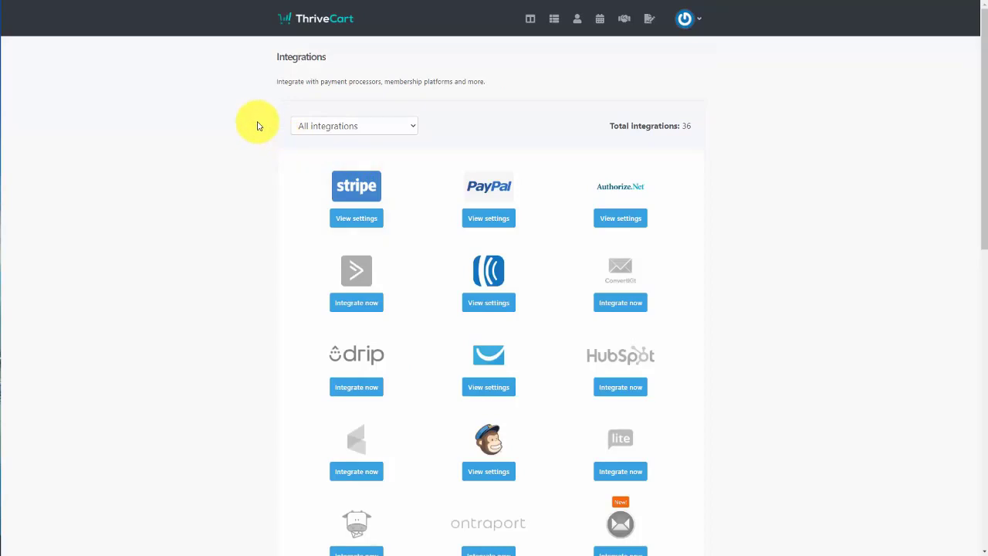
{"action": "scroll", "coordinate": [258, 125], "scroll_direction": "down", "scroll_amount": 5}
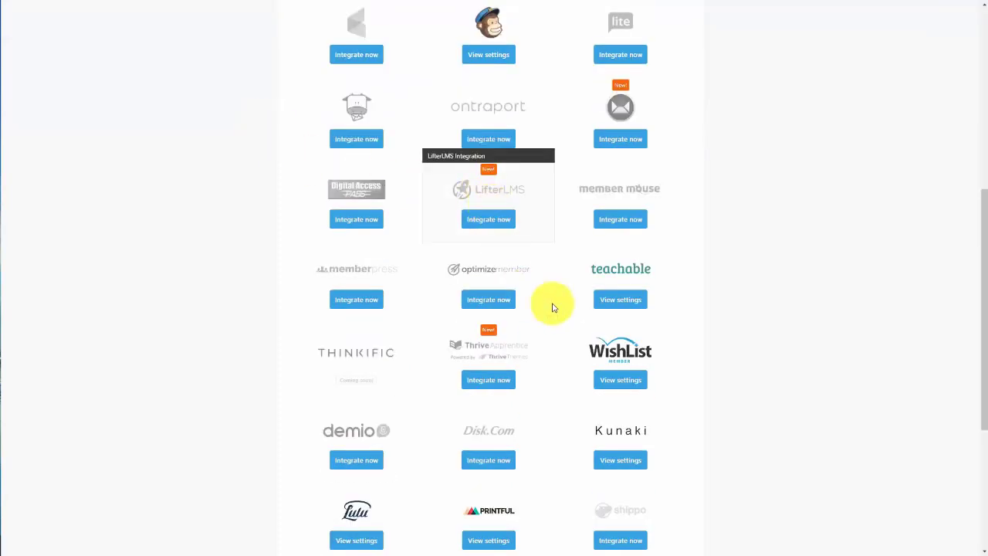
{"action": "left_click", "coordinate": [614, 301]}
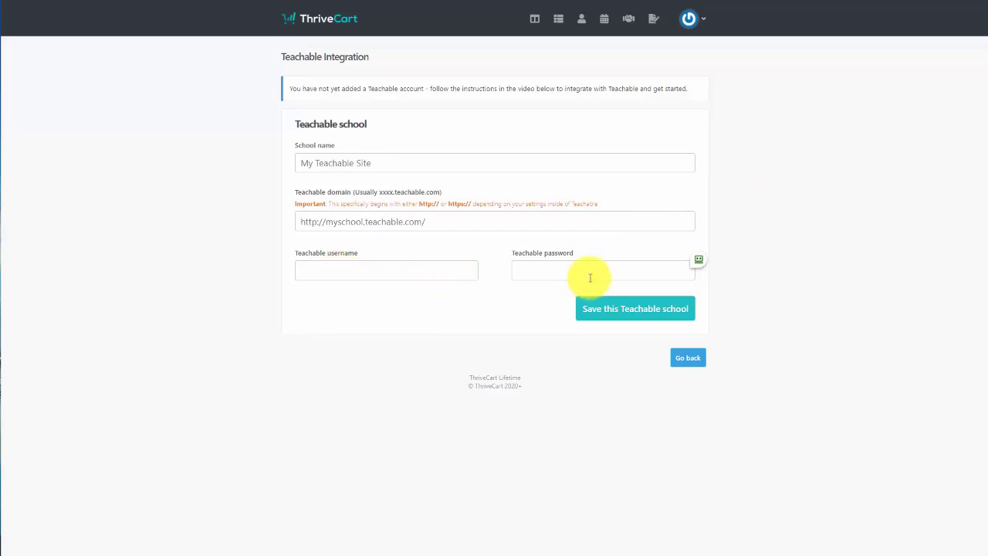
Step: Enter the Teachable school's domain, username and password, and save the Video Tutorials Live school
{"action": "left_click", "coordinate": [488, 231]}
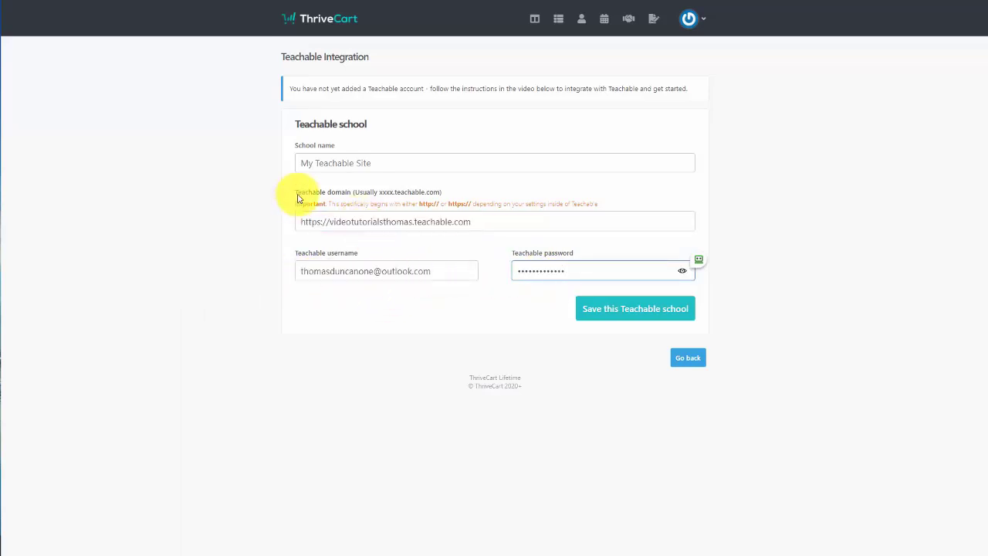
{"action": "left_click", "coordinate": [623, 323]}
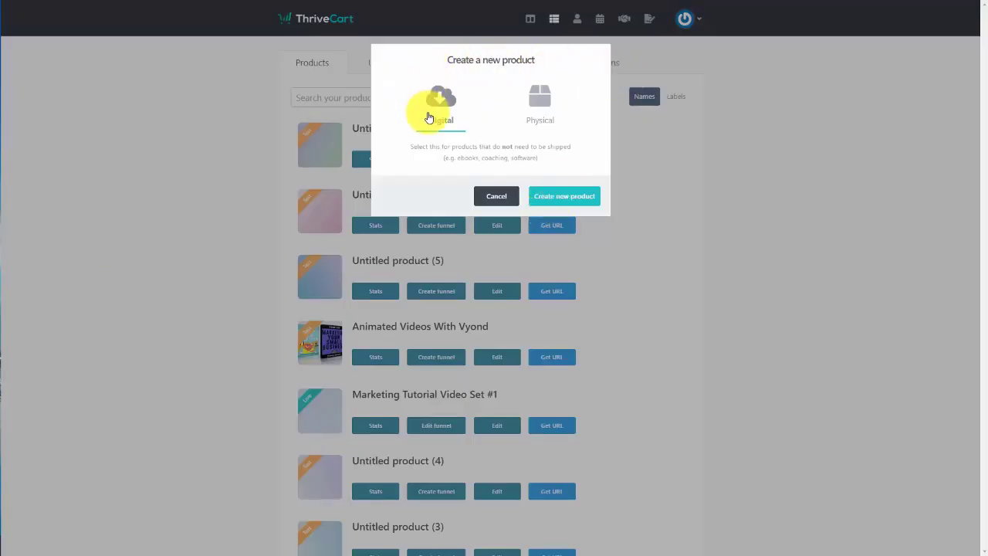
Step: Create a digital product priced as a $17 monthly subscription with invoices for each payment
{"action": "left_click", "coordinate": [436, 124]}
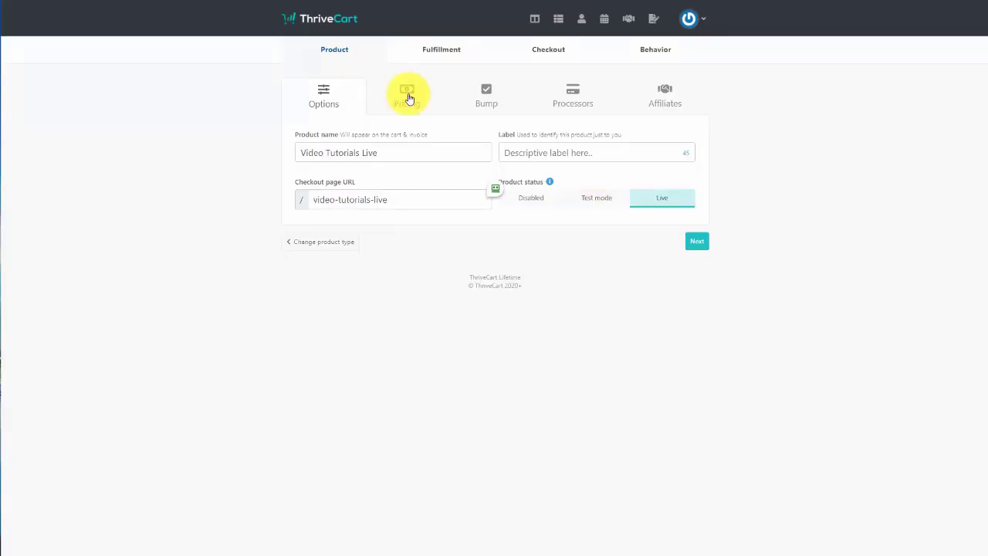
{"action": "left_click", "coordinate": [408, 96]}
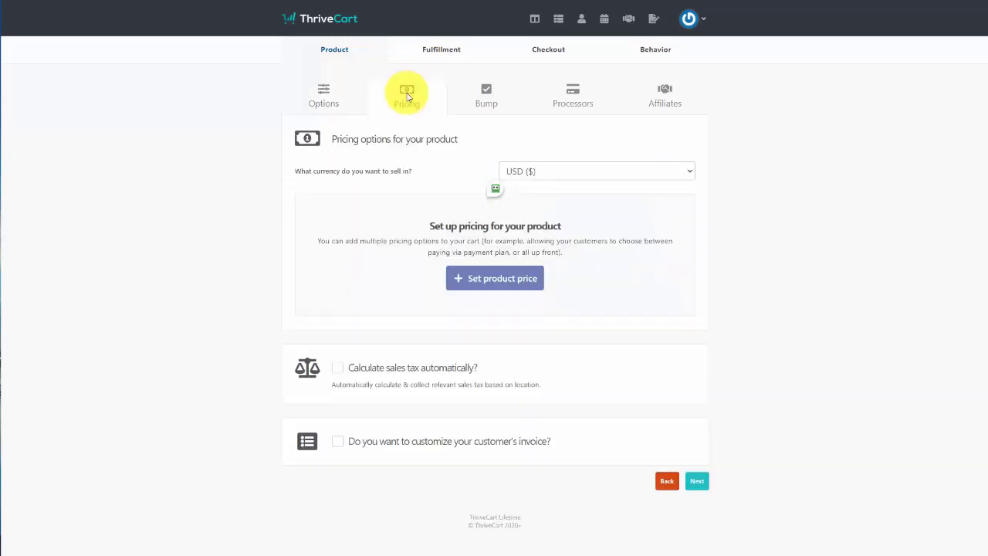
{"action": "left_click", "coordinate": [540, 281]}
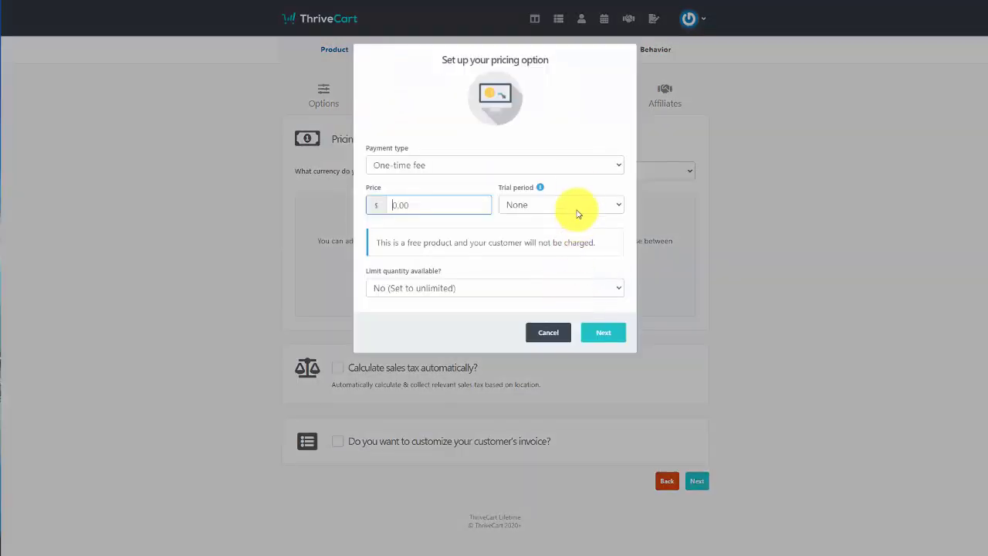
{"action": "left_click", "coordinate": [574, 172]}
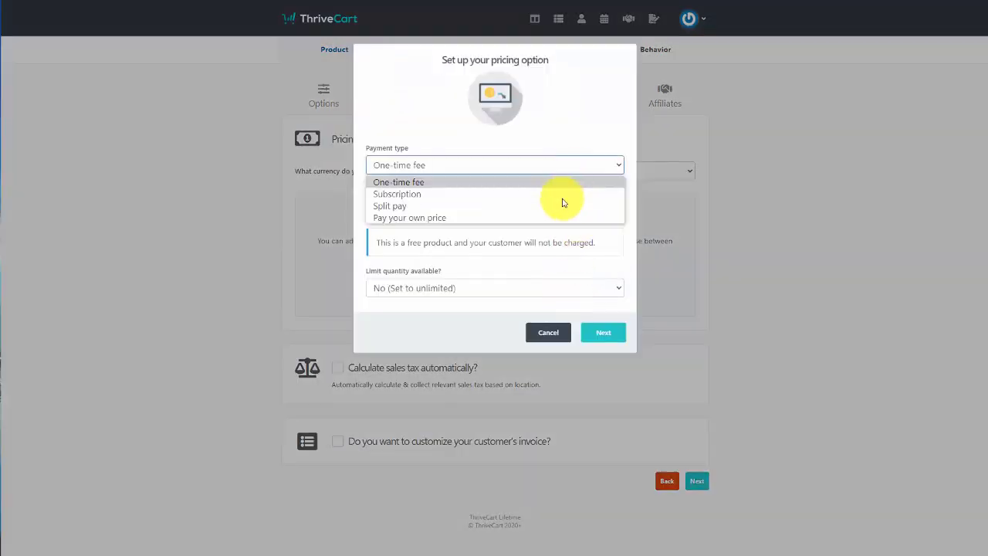
{"action": "left_click", "coordinate": [562, 197]}
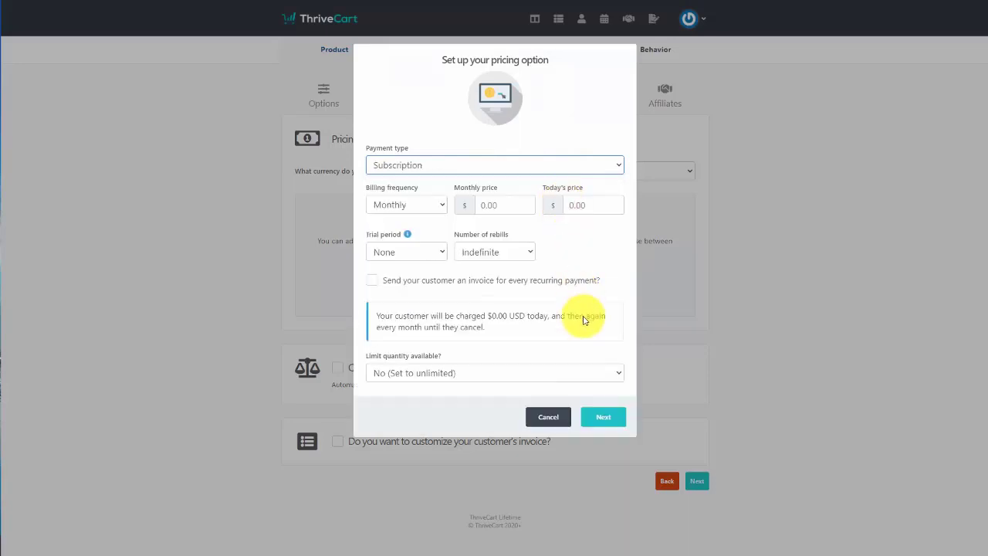
{"action": "key", "text": "Tab"}
{"action": "key", "text": "Tab"}
{"action": "type", "text": "17"}
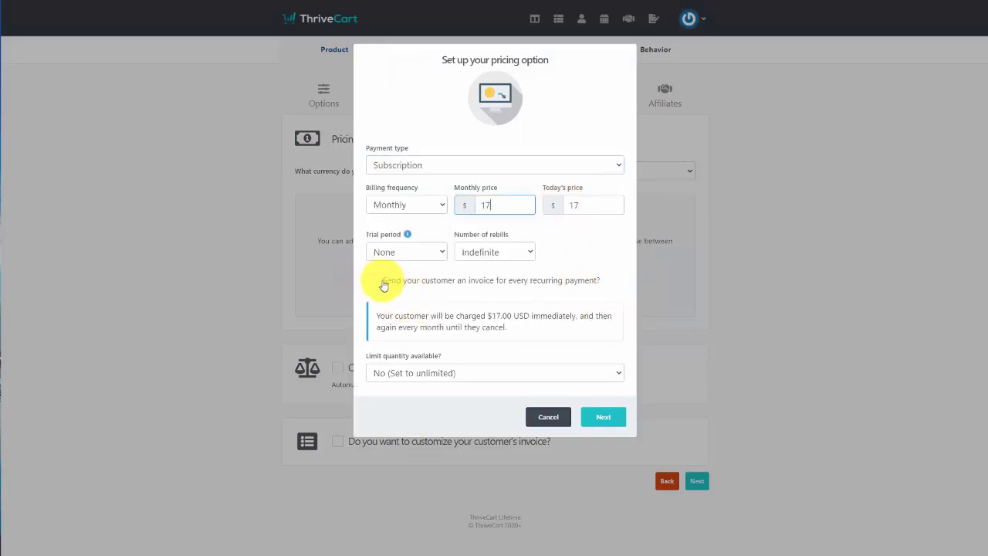
{"action": "left_click", "coordinate": [371, 281]}
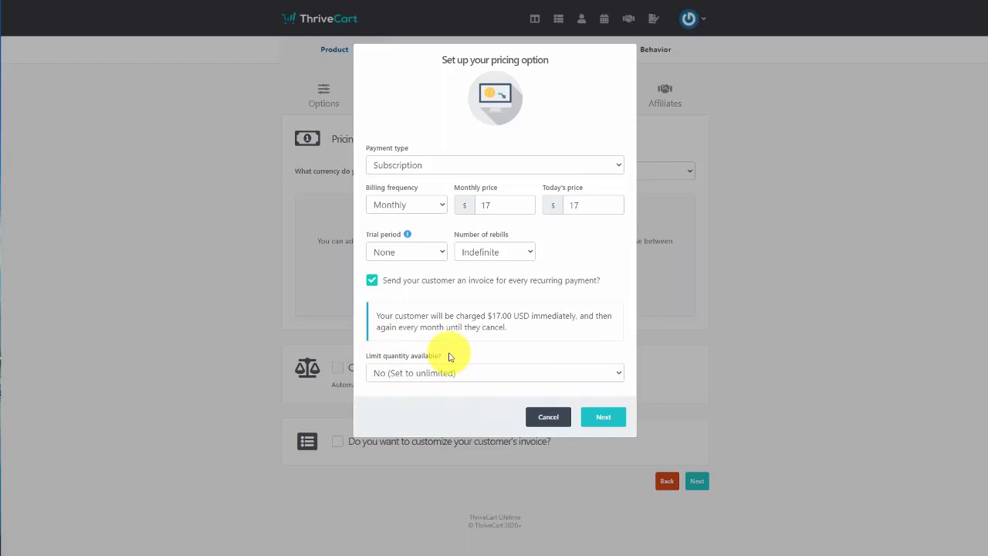
{"action": "left_click", "coordinate": [598, 417]}
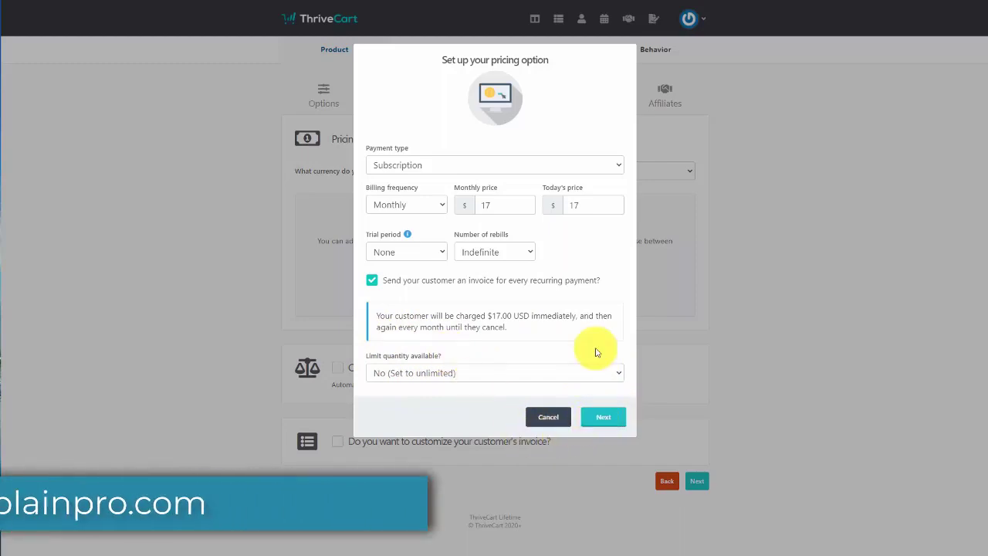
{"action": "left_click", "coordinate": [595, 232]}
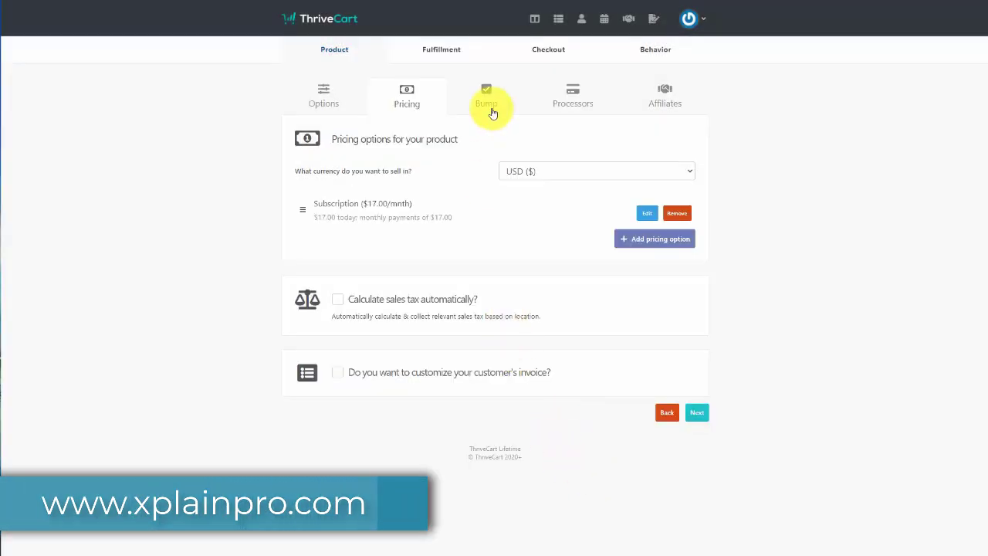
Step: Advance through the Bump, Processors and Affiliates settings to Fulfillment
{"action": "left_click", "coordinate": [488, 104]}
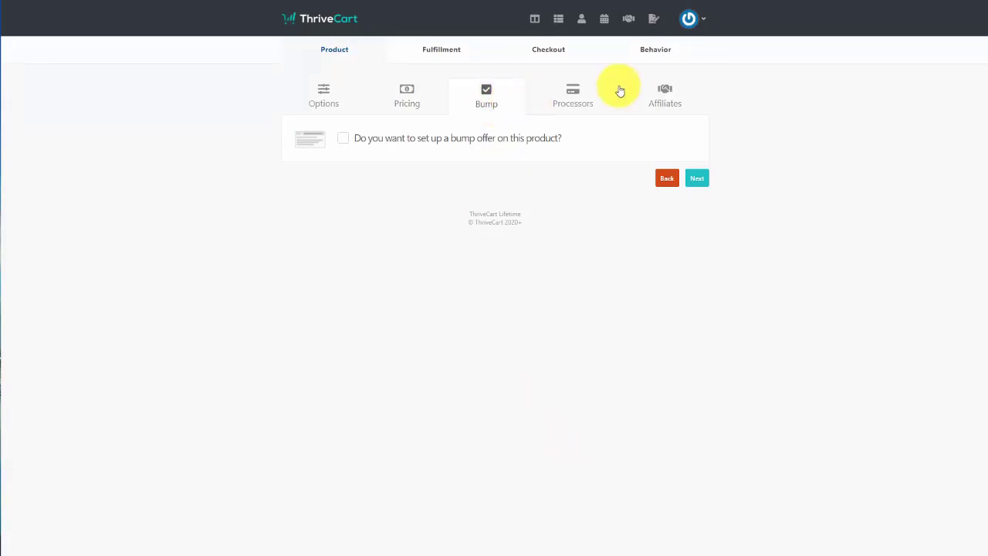
{"action": "left_click", "coordinate": [572, 96]}
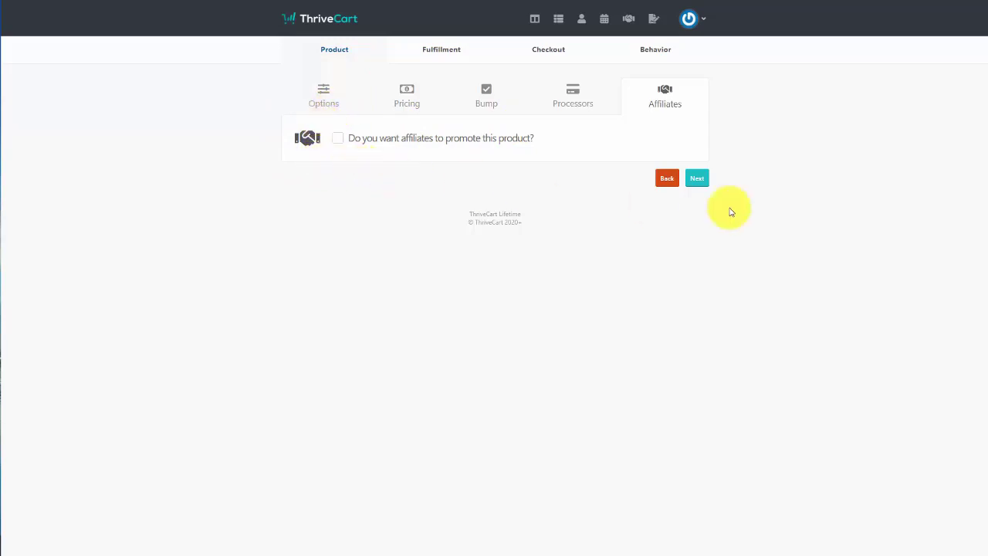
{"action": "left_click", "coordinate": [697, 178]}
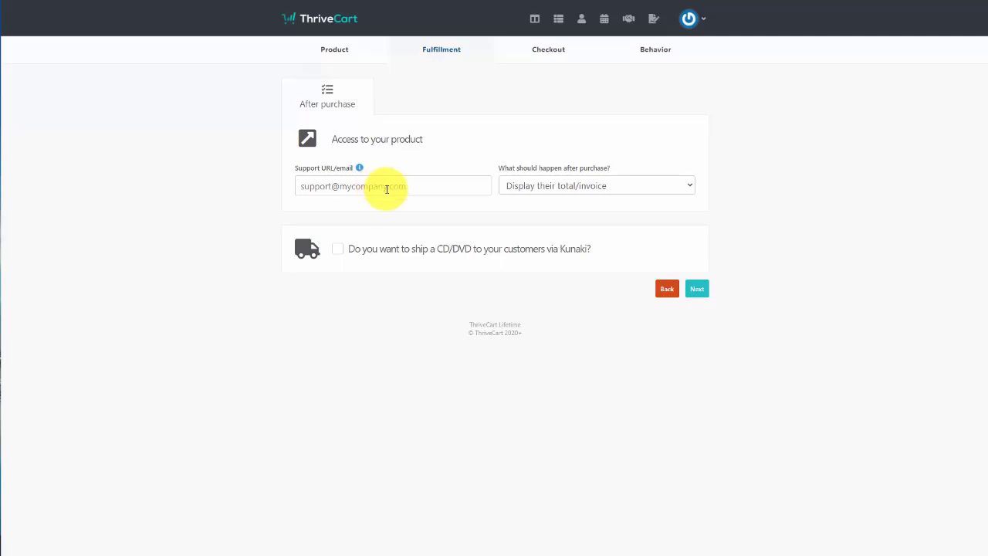
Step: Grant buyers the Teachable course 'How To Do PowerPoint: free bundle', with the support and login URLs pasted in
{"action": "left_click", "coordinate": [386, 189]}
{"action": "type", "text": "http://thomasduncanone.com/support"}
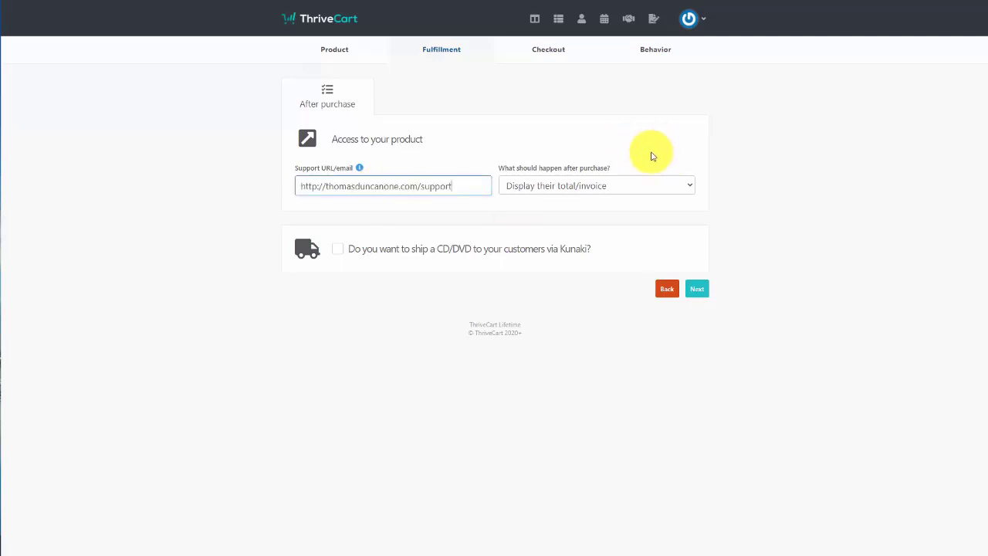
{"action": "left_click", "coordinate": [578, 189]}
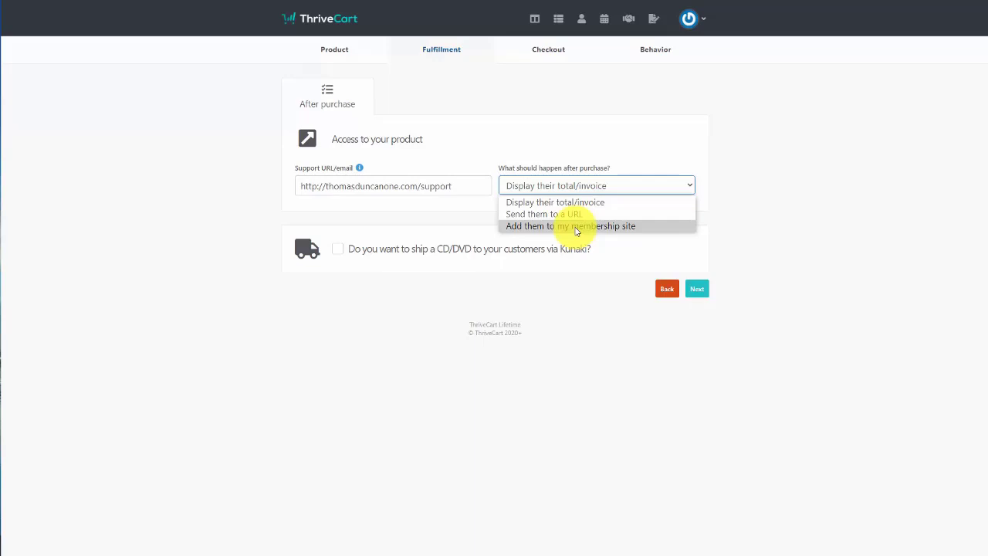
{"action": "left_click", "coordinate": [576, 226]}
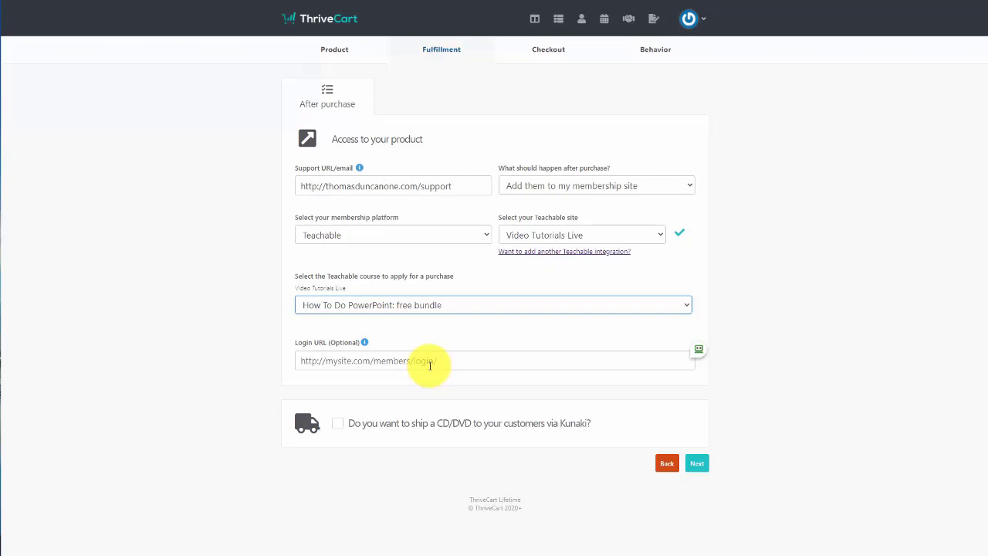
{"action": "left_click", "coordinate": [430, 365]}
{"action": "type", "text": "http://videotutorialsthomas.teachable.com"}
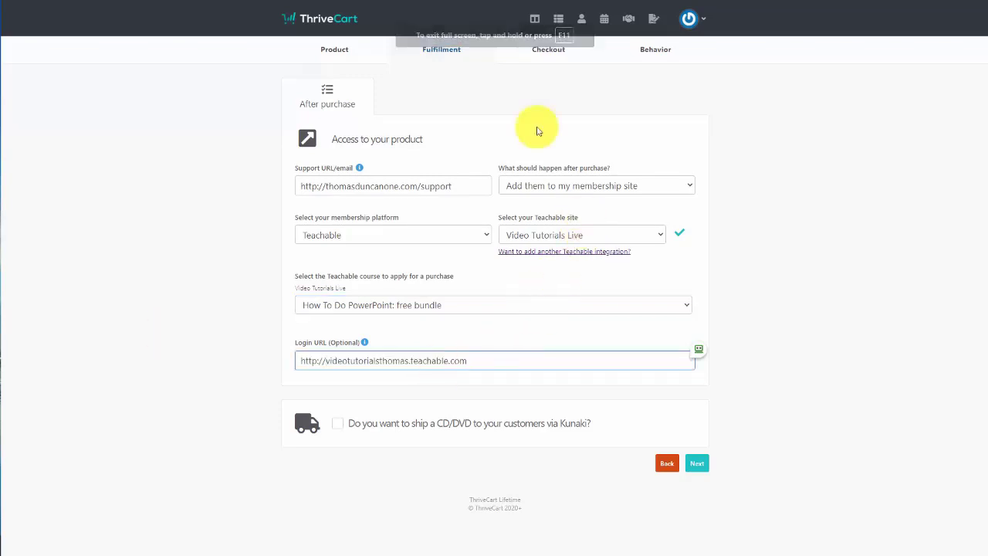
{"action": "left_click", "coordinate": [694, 465]}
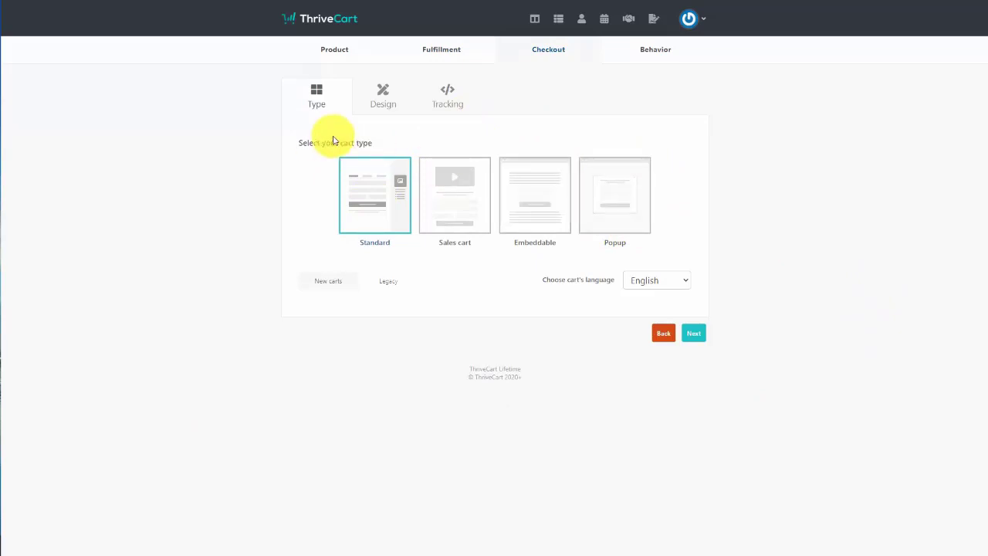
Step: Keep the Standard cart type, pass through design and tracking, and save the product to get its checkout URLs
{"action": "left_click", "coordinate": [379, 197]}
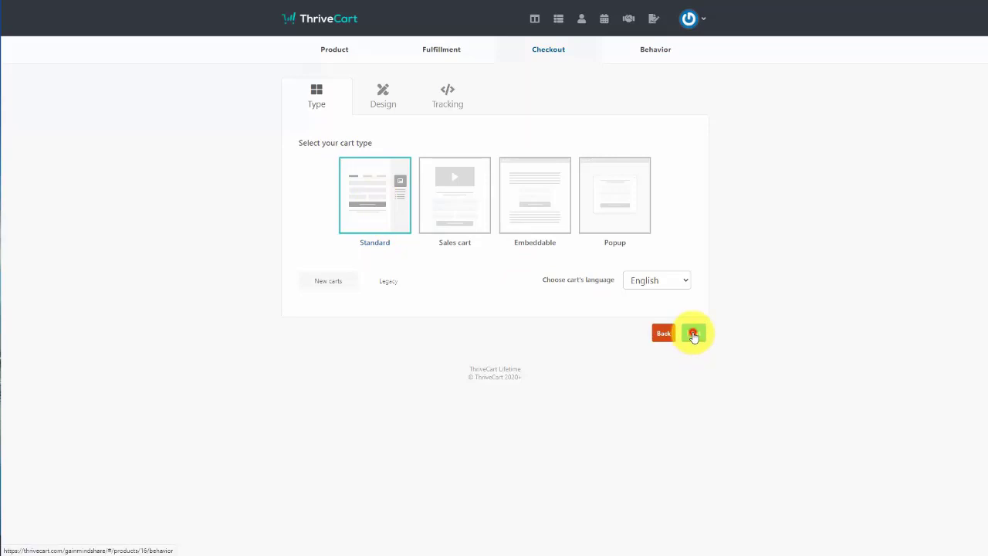
{"action": "left_click", "coordinate": [693, 335]}
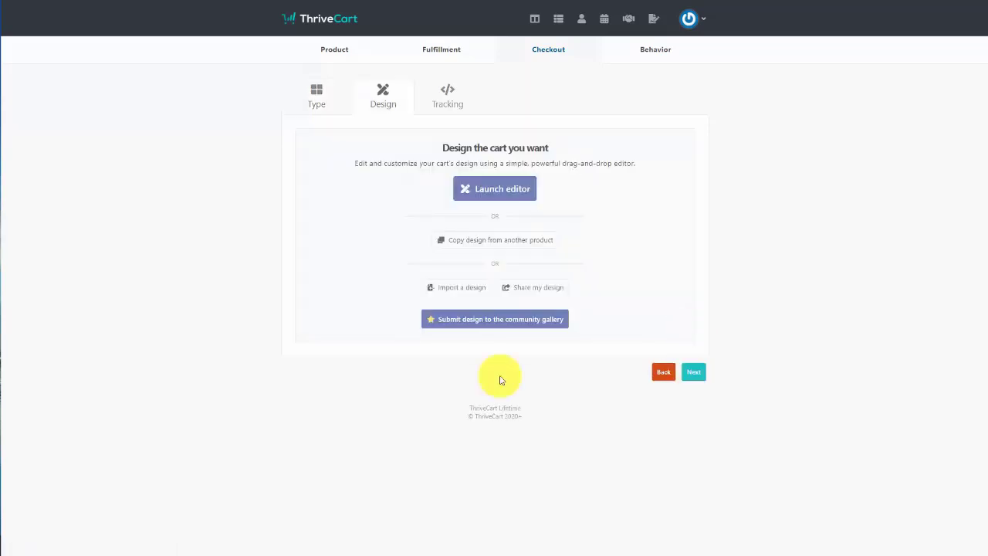
{"action": "left_click", "coordinate": [691, 373]}
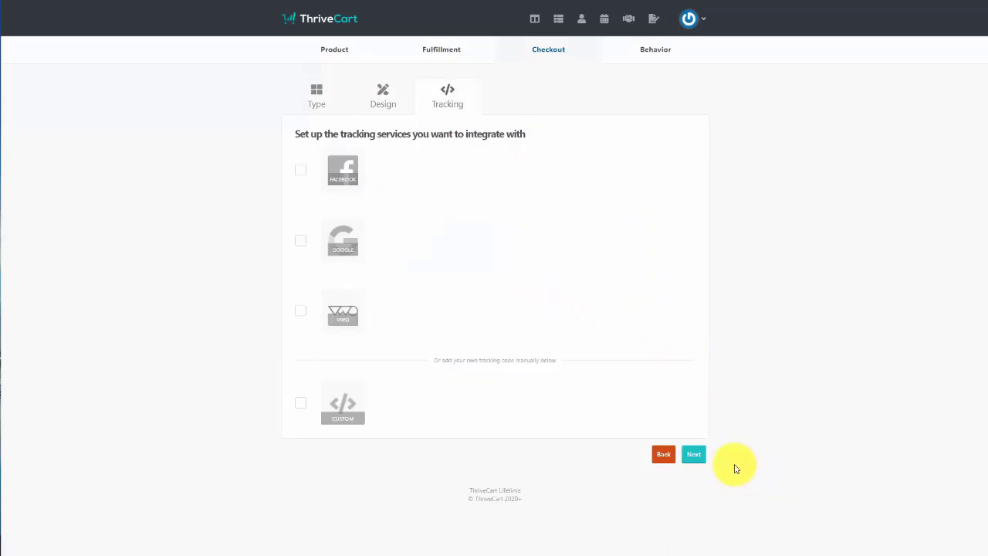
{"action": "left_click", "coordinate": [694, 455]}
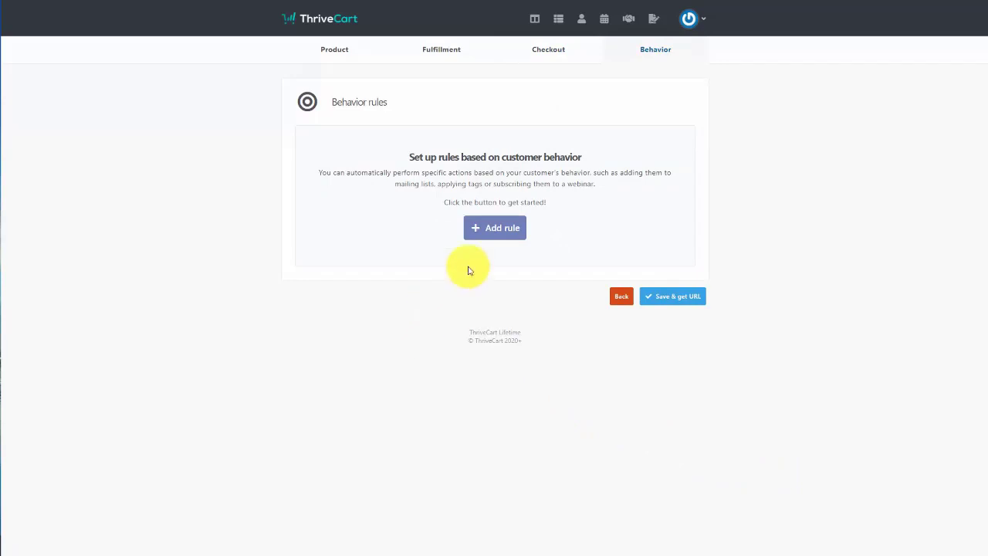
{"action": "left_click", "coordinate": [490, 230]}
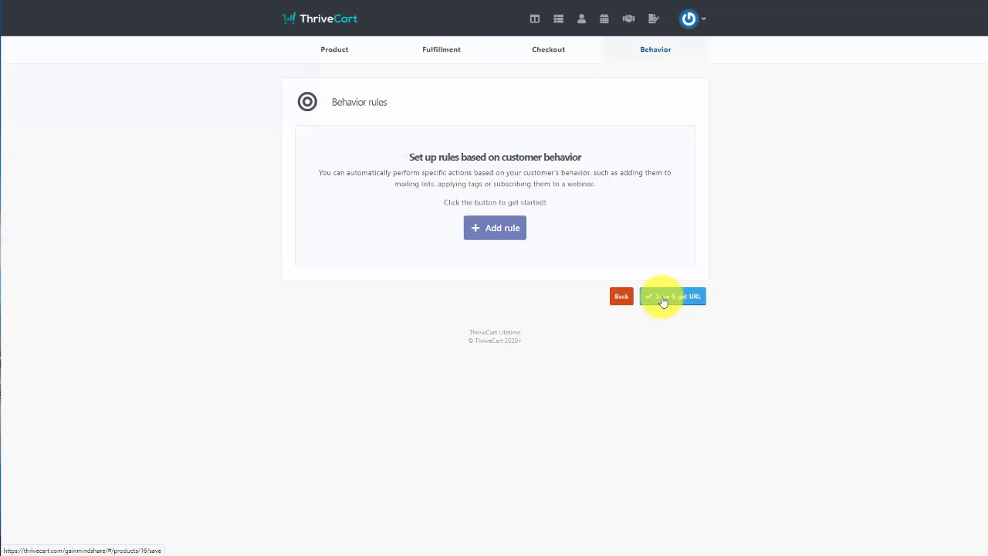
{"action": "left_click", "coordinate": [662, 298]}
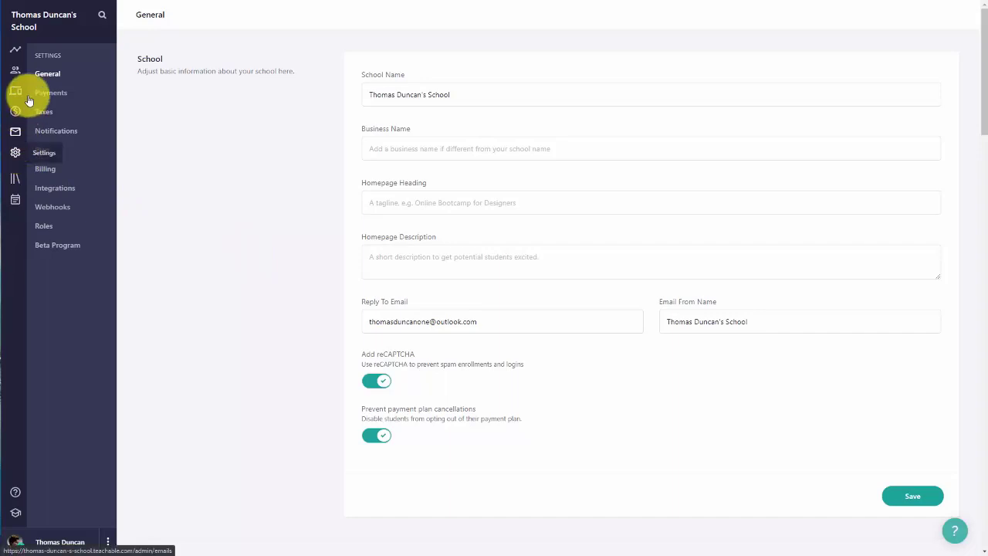
Step: Enable the school blog as Group Coaching with its subtitle and about text, and save
{"action": "left_click", "coordinate": [195, 123]}
{"action": "scroll", "coordinate": [250, 158], "scroll_direction": "down", "scroll_amount": 15}
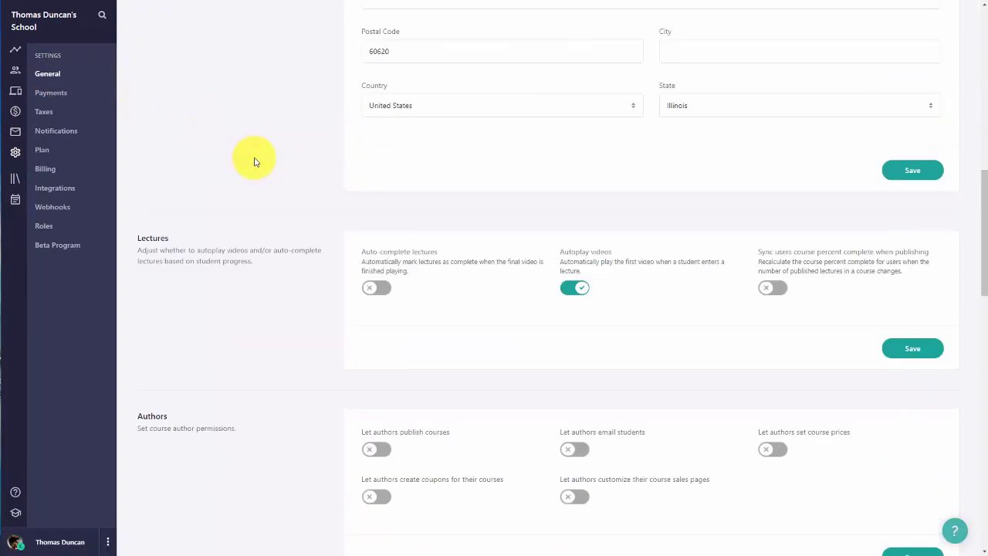
{"action": "scroll", "coordinate": [256, 163], "scroll_direction": "down", "scroll_amount": 5}
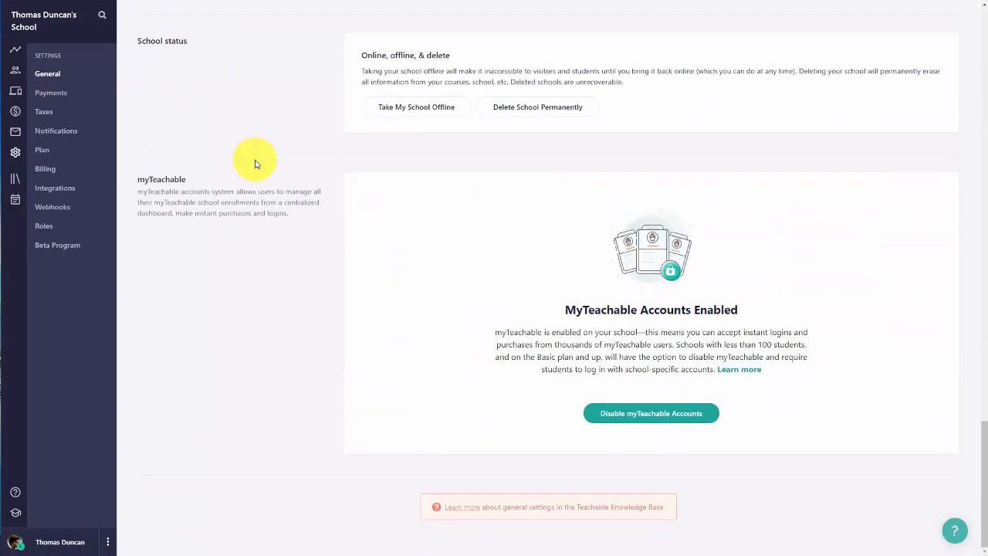
{"action": "scroll", "coordinate": [256, 163], "scroll_direction": "up", "scroll_amount": 4}
{"action": "scroll", "coordinate": [256, 163], "scroll_direction": "up", "scroll_amount": 1}
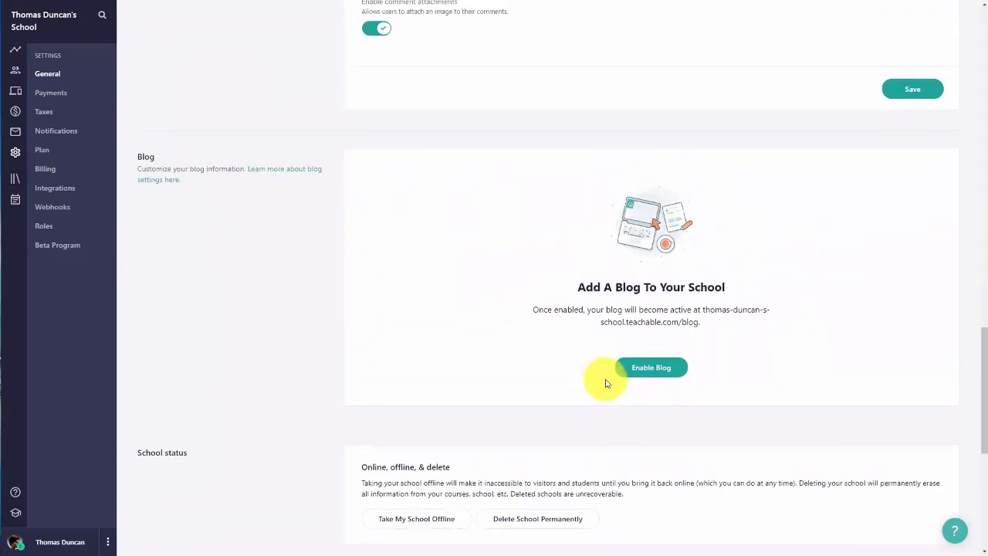
{"action": "left_click", "coordinate": [636, 370]}
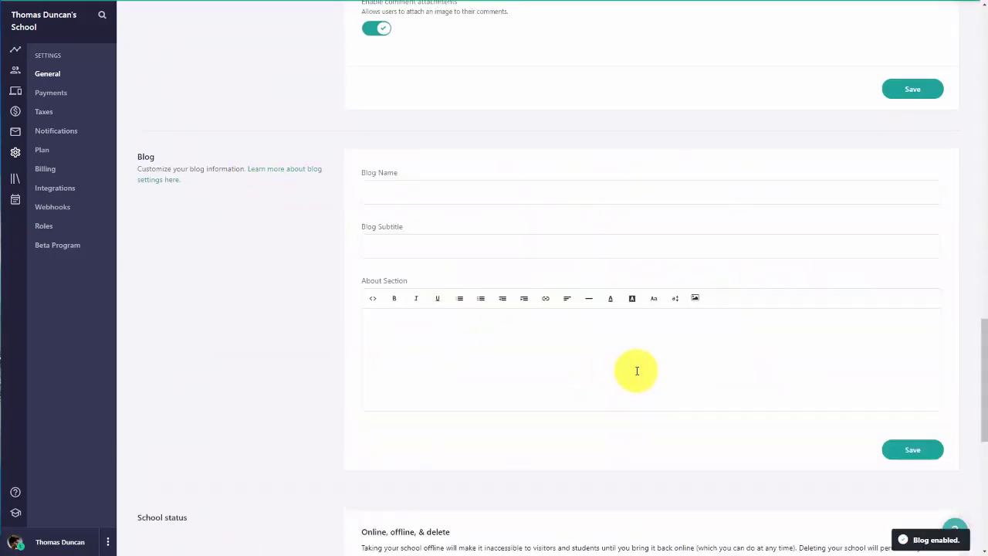
{"action": "scroll", "coordinate": [413, 378], "scroll_direction": "up", "scroll_amount": 1}
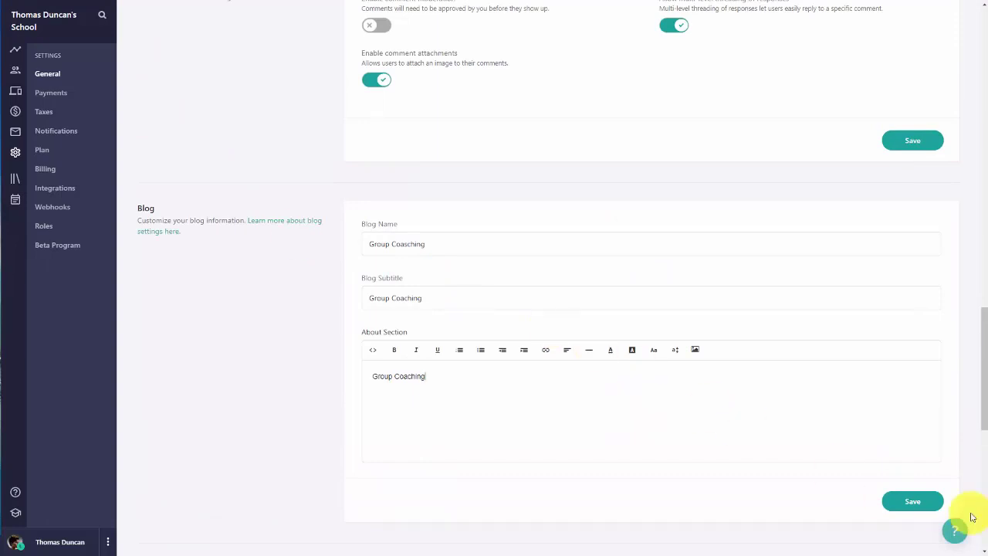
{"action": "left_click", "coordinate": [915, 504]}
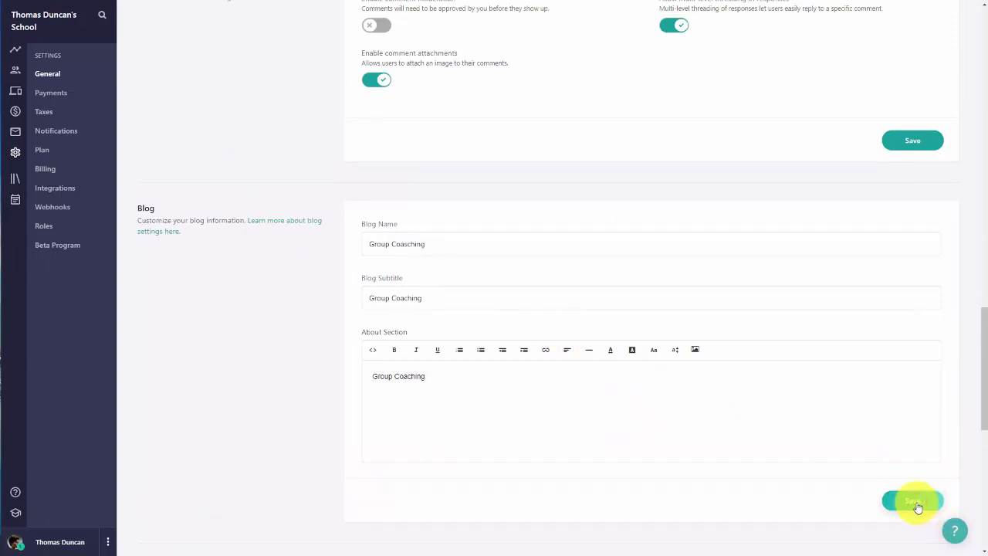
Step: Turn on comment moderation and save the comment settings
{"action": "scroll", "coordinate": [875, 476], "scroll_direction": "up", "scroll_amount": 3}
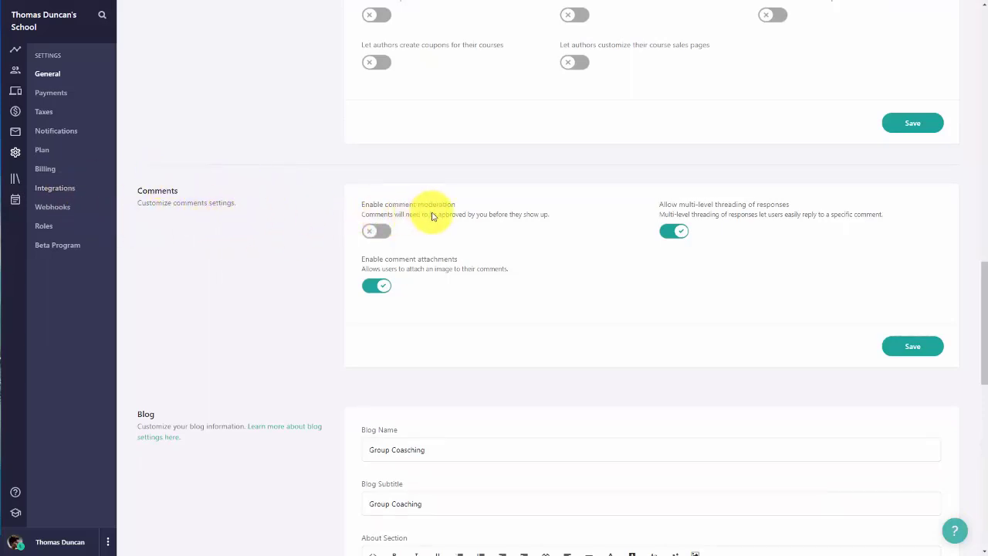
{"action": "left_click", "coordinate": [382, 233]}
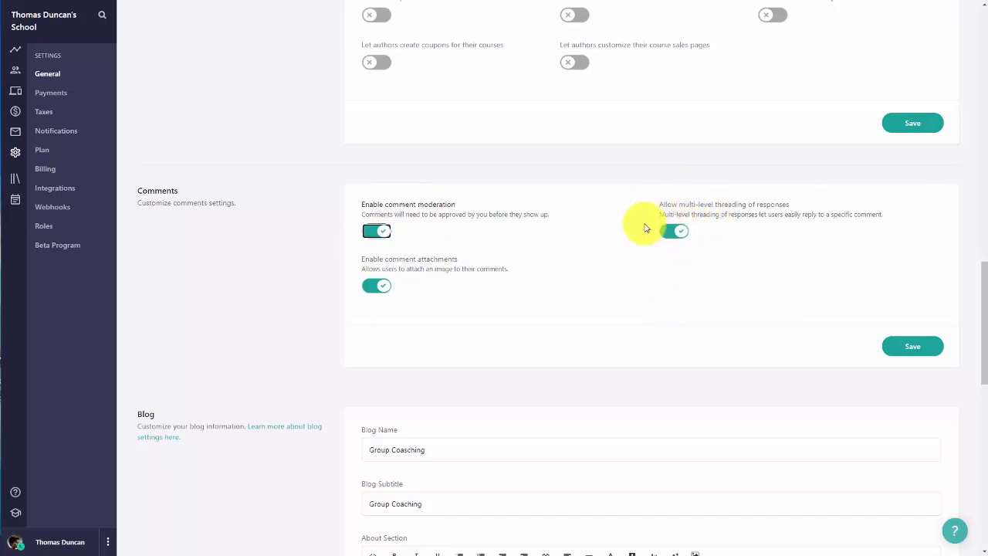
{"action": "left_click", "coordinate": [904, 349]}
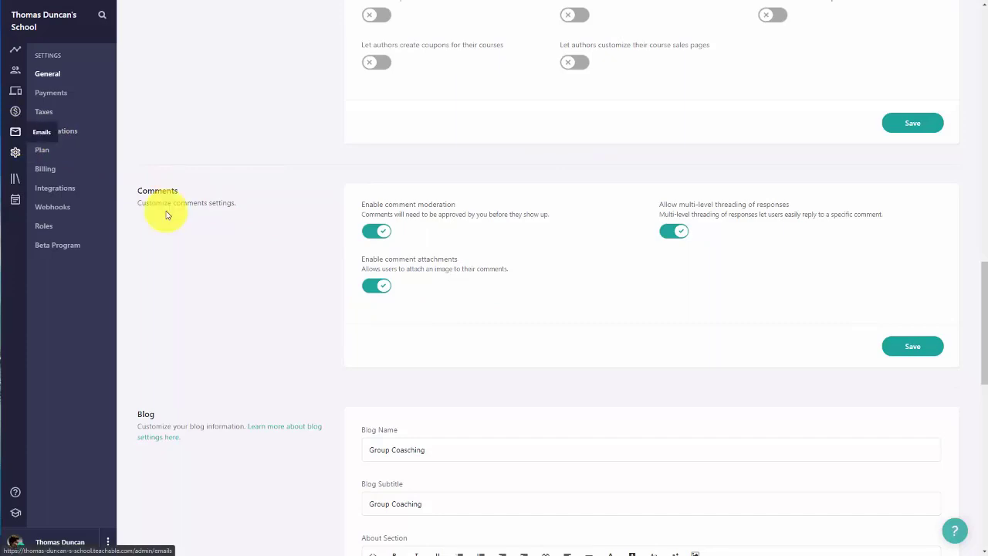
{"action": "scroll", "coordinate": [159, 214], "scroll_direction": "up", "scroll_amount": 10}
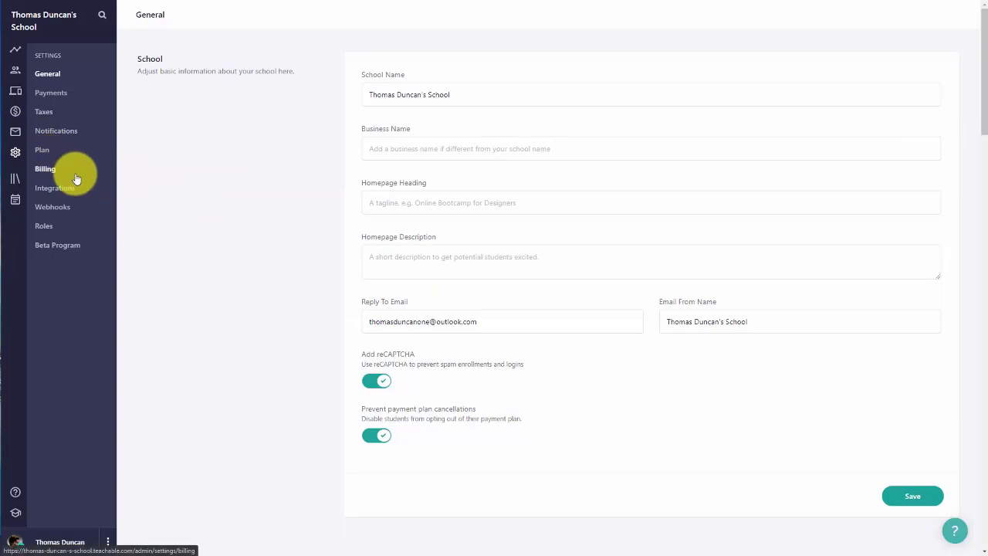
Step: Turn on email notifications for new comments in your threads and on your courses
{"action": "left_click", "coordinate": [54, 134]}
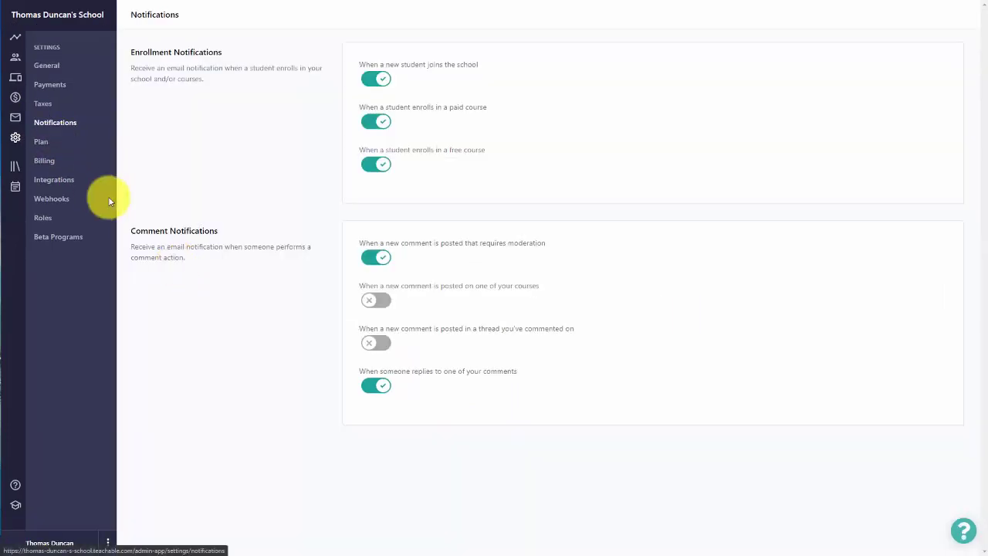
{"action": "left_click", "coordinate": [381, 344]}
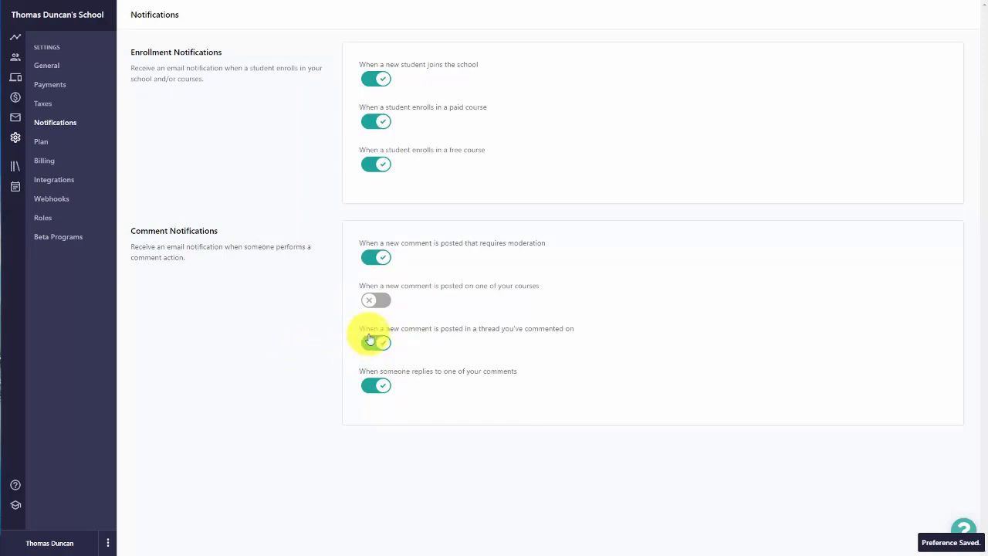
{"action": "left_click", "coordinate": [383, 300]}
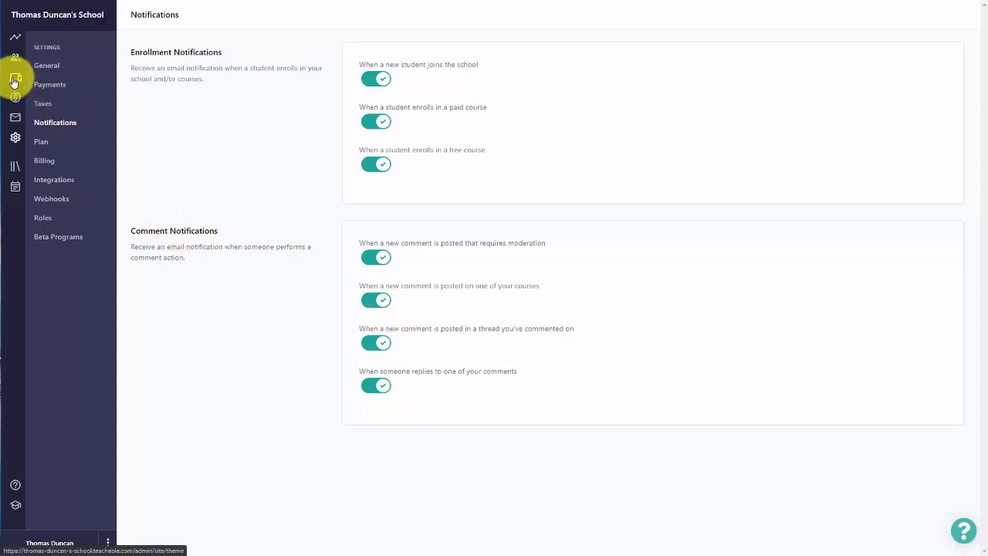
Step: Publish a new blog post asking 'What did you accomplish this week?' with comments allowed
{"action": "left_click", "coordinate": [14, 81]}
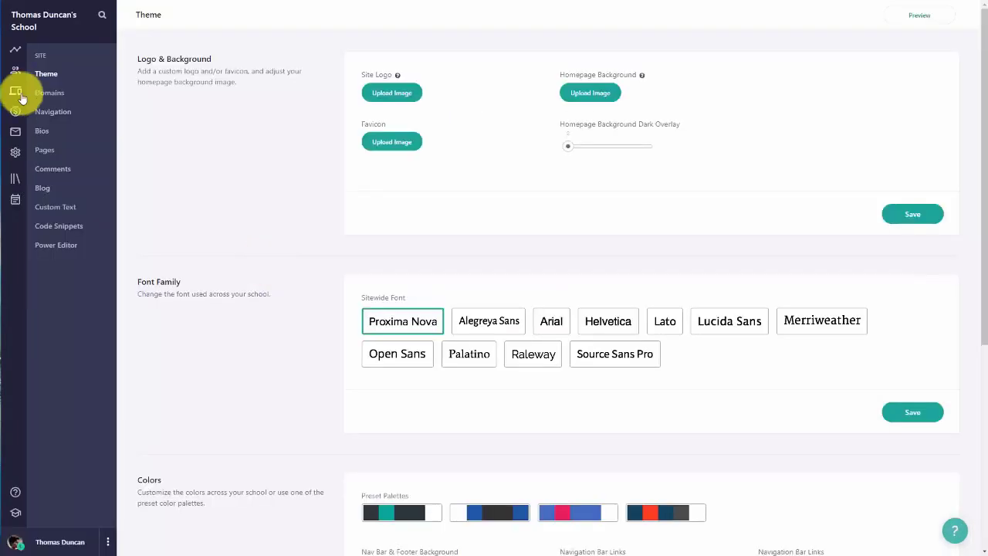
{"action": "left_click", "coordinate": [43, 190]}
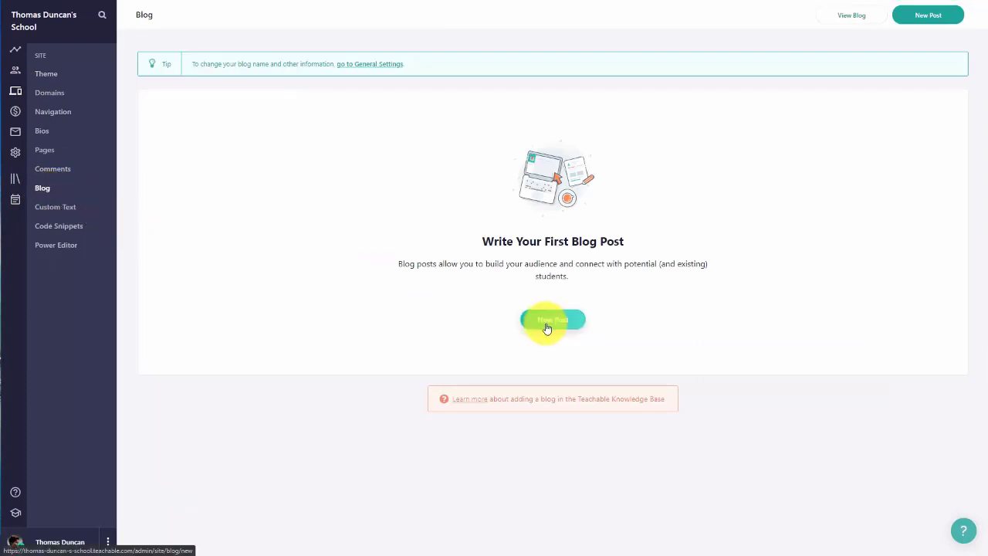
{"action": "left_click", "coordinate": [547, 321]}
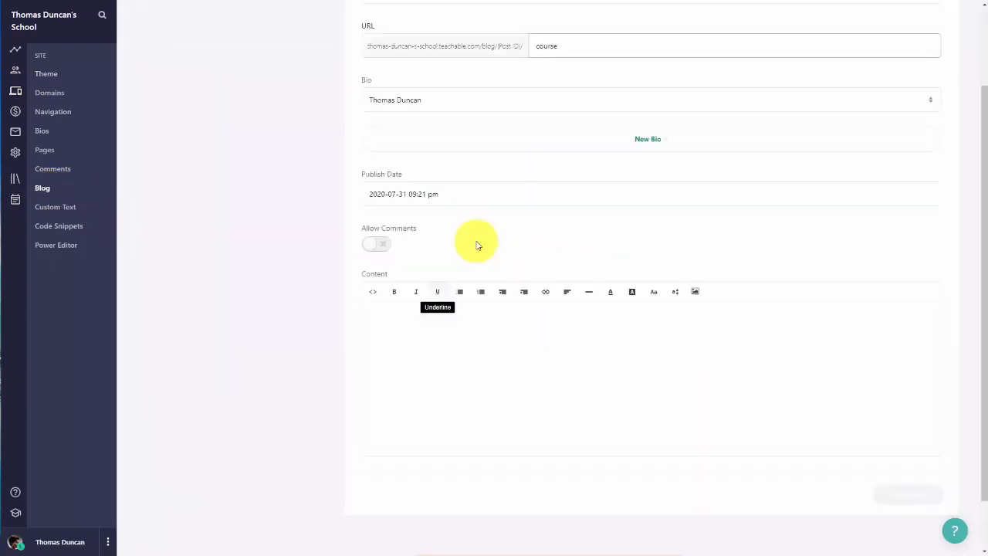
{"action": "left_click", "coordinate": [403, 312]}
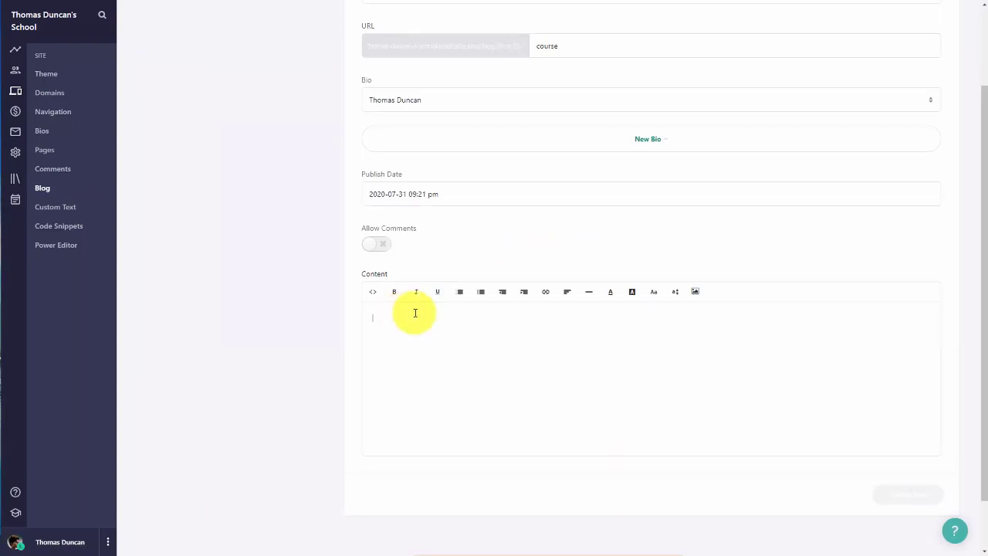
{"action": "type", "text": "What did you accomplish this week?"}
{"action": "left_click", "coordinate": [388, 247]}
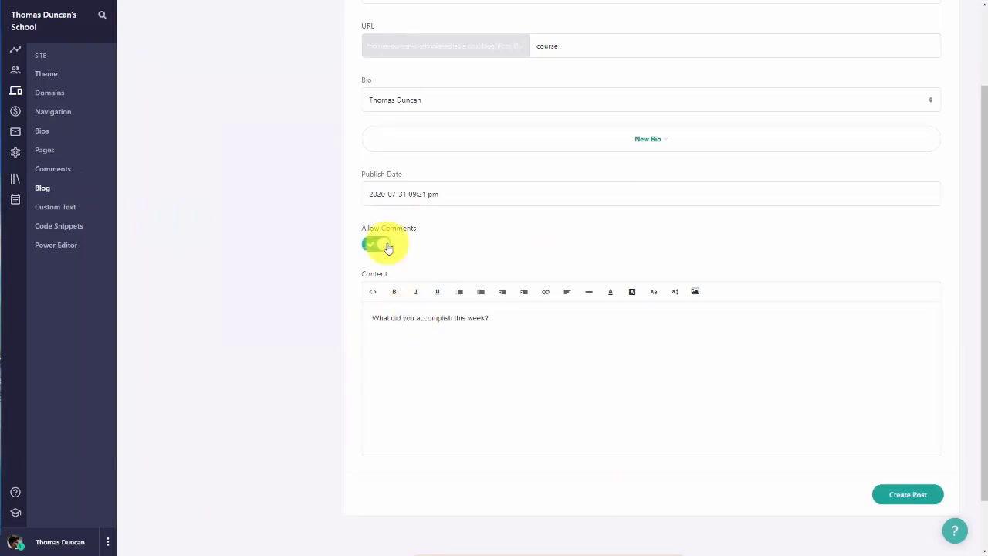
{"action": "left_click", "coordinate": [908, 498]}
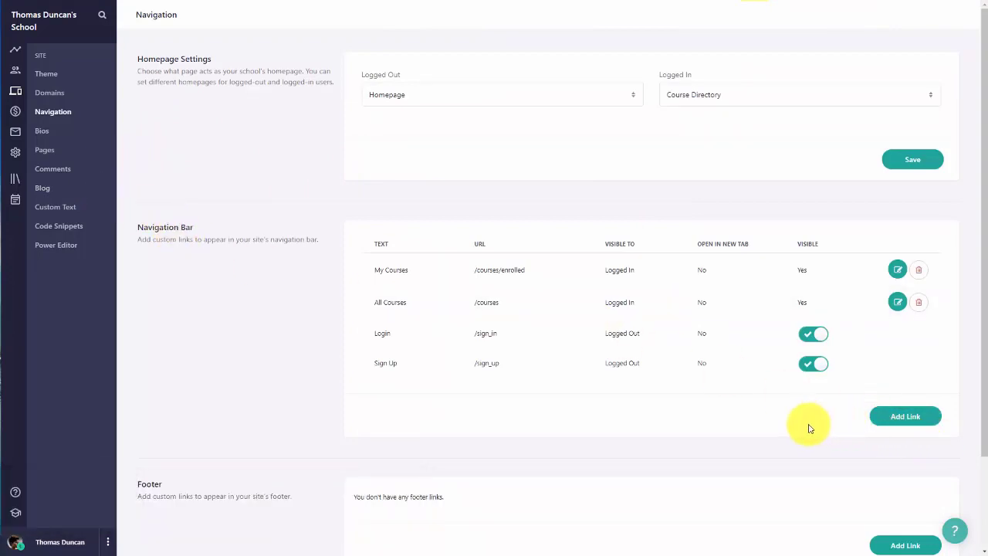
Step: Add a 'Community' nav link to the blog URL, opening in a new tab for logged-in users, then view it
{"action": "left_click", "coordinate": [886, 416]}
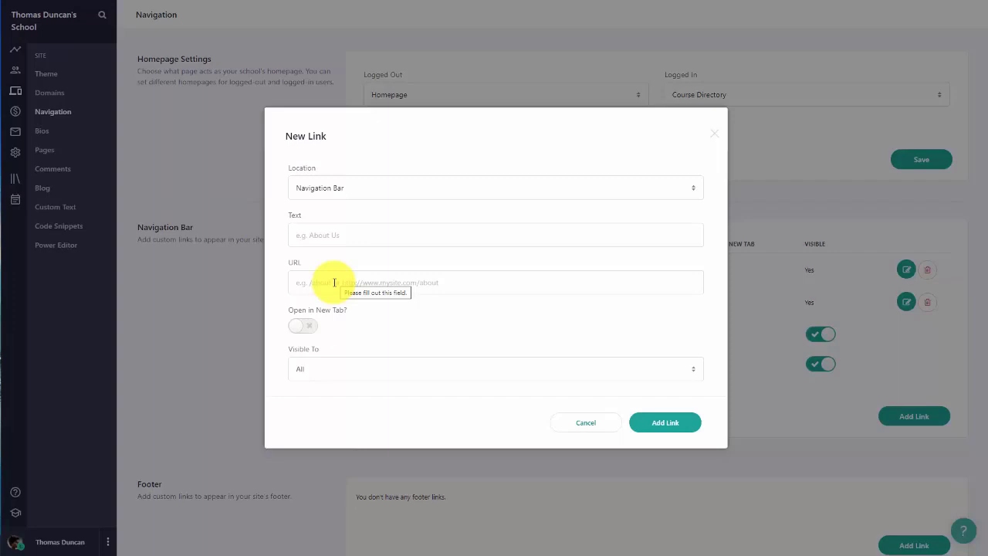
{"action": "left_click", "coordinate": [355, 282]}
{"action": "type", "text": "https://thomas-duncan-s-school.teachable.com/blog"}
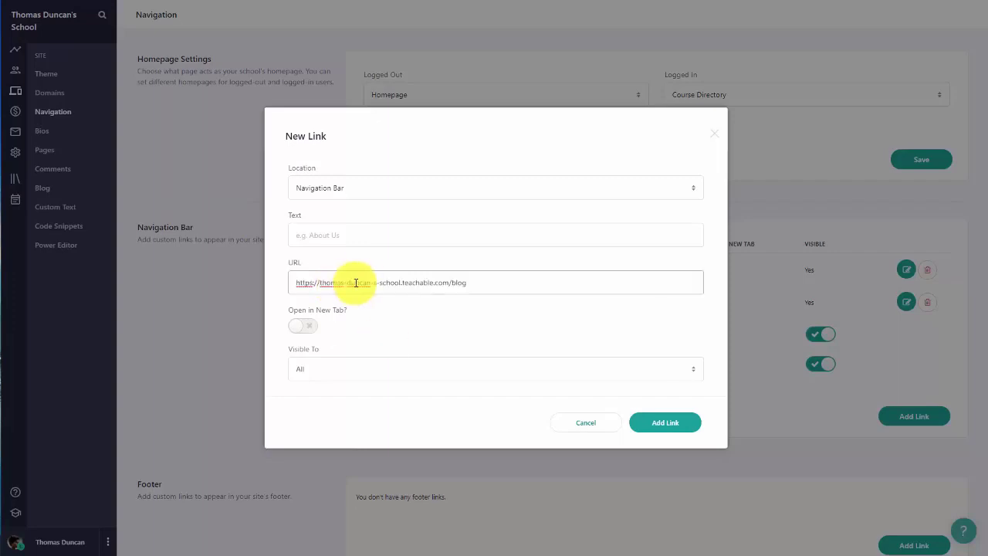
{"action": "left_click", "coordinate": [337, 242]}
{"action": "type", "text": "Community"}
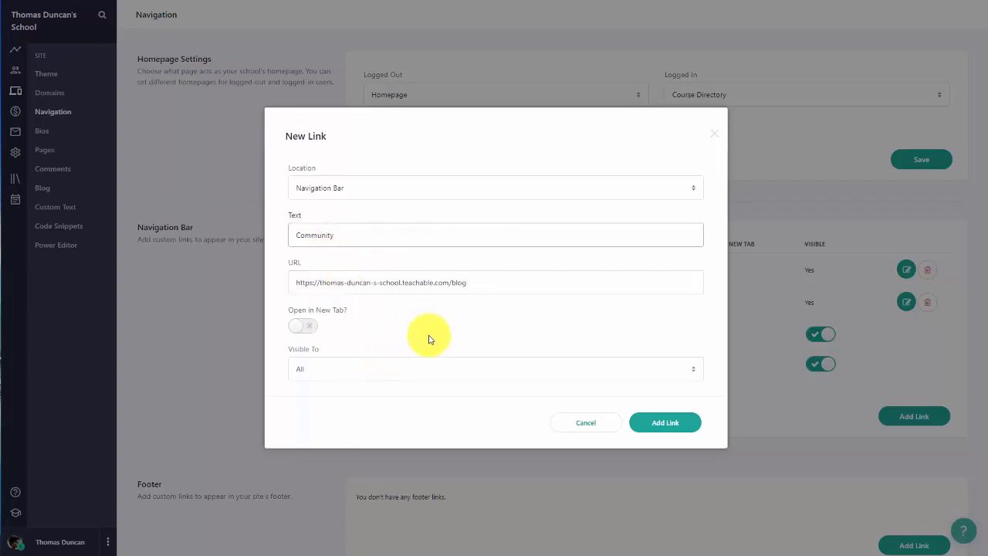
{"action": "left_click", "coordinate": [312, 329]}
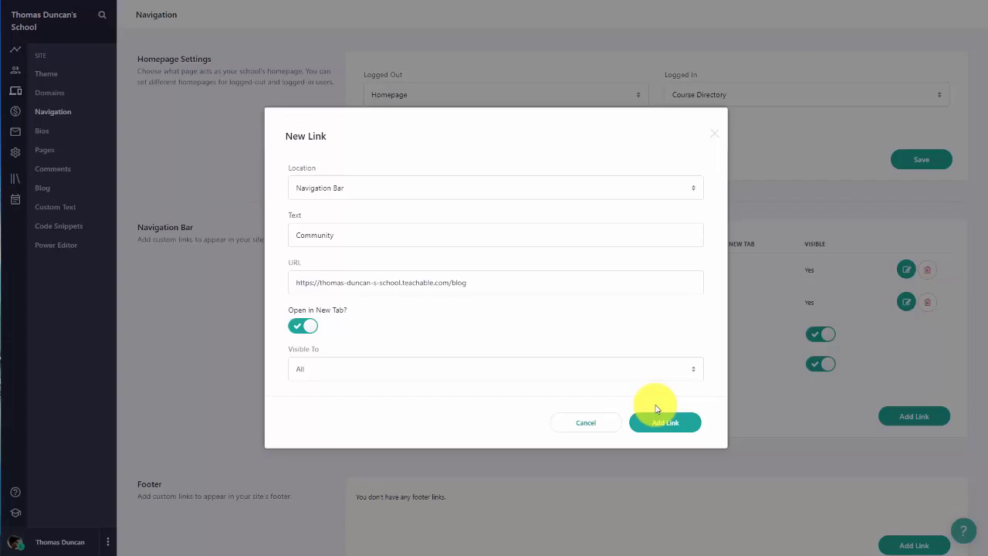
{"action": "left_click", "coordinate": [693, 371]}
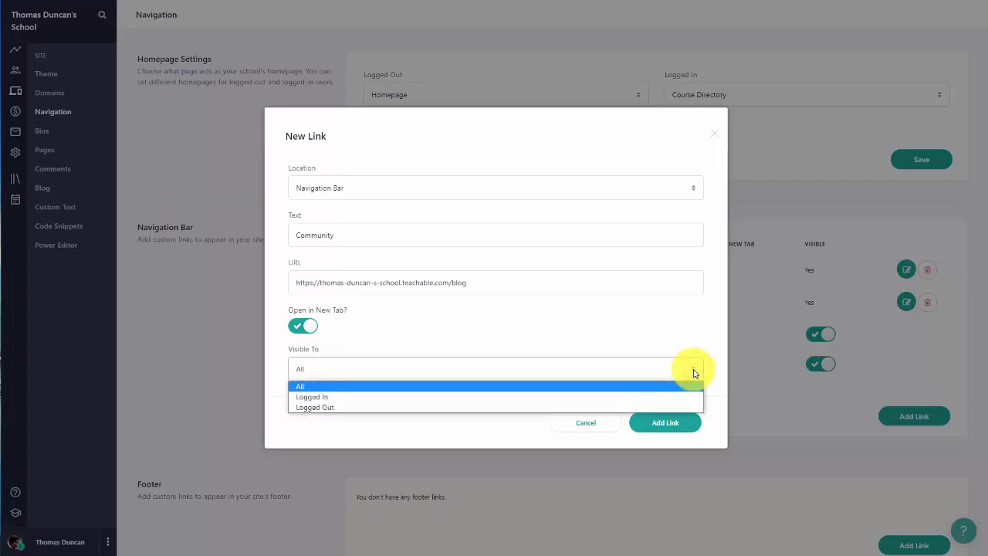
{"action": "left_click", "coordinate": [663, 395]}
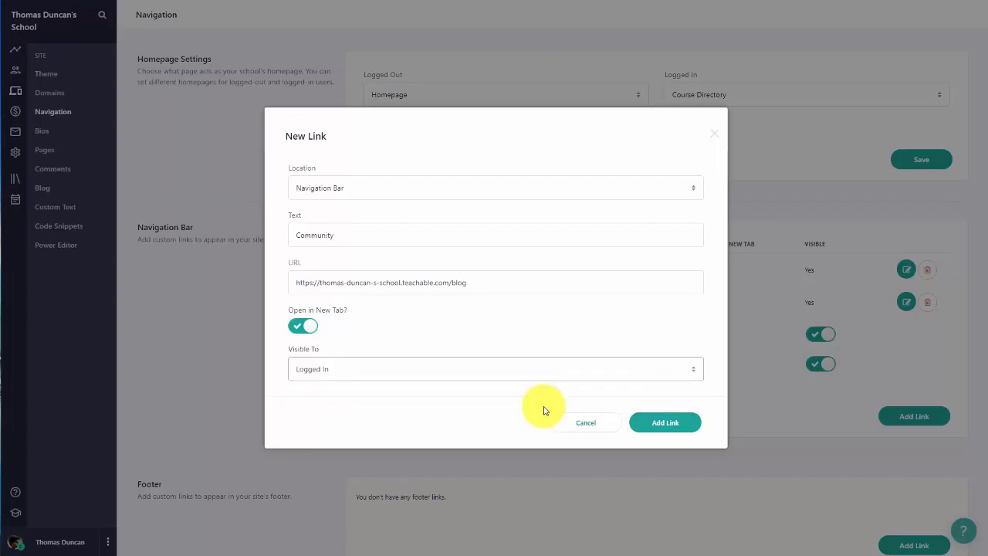
{"action": "left_click", "coordinate": [657, 424]}
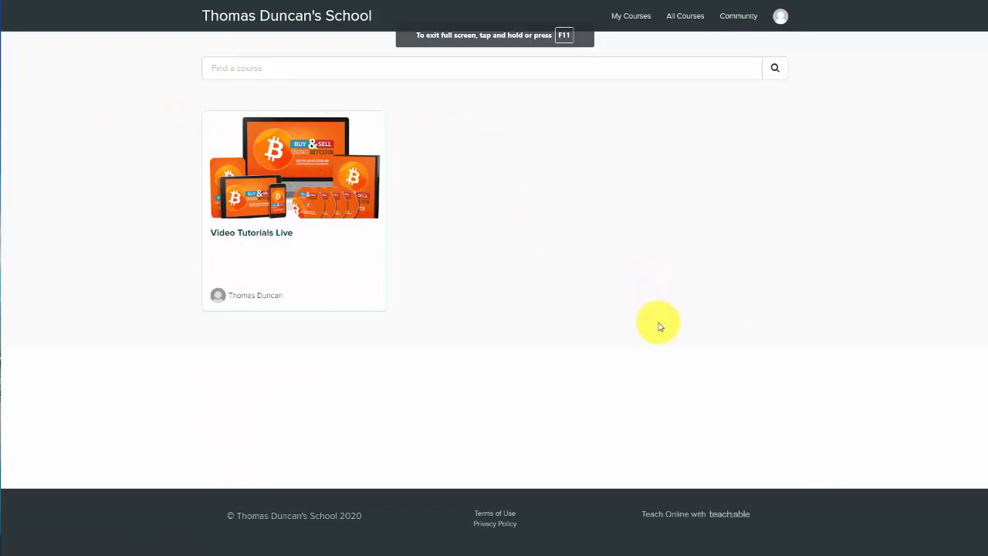
{"action": "left_click", "coordinate": [737, 19]}
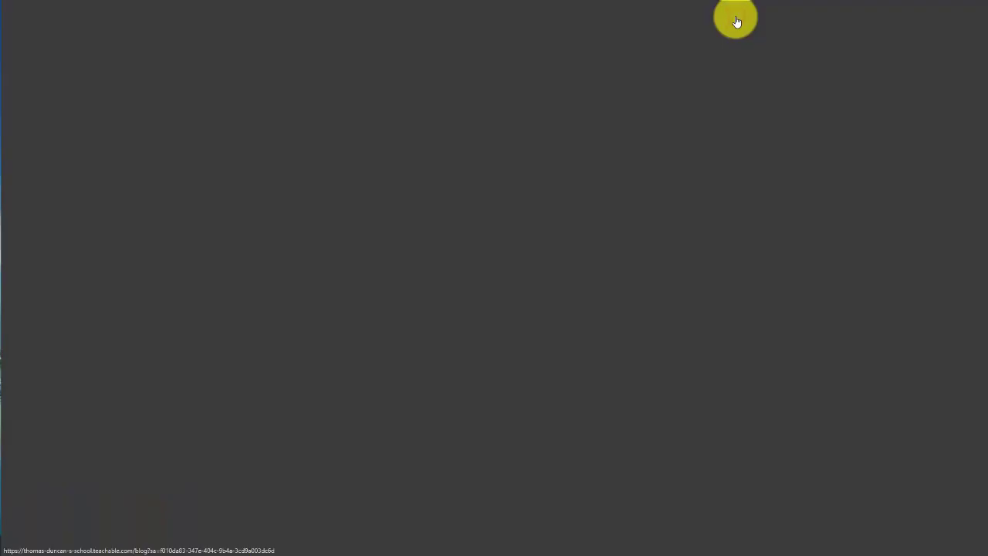
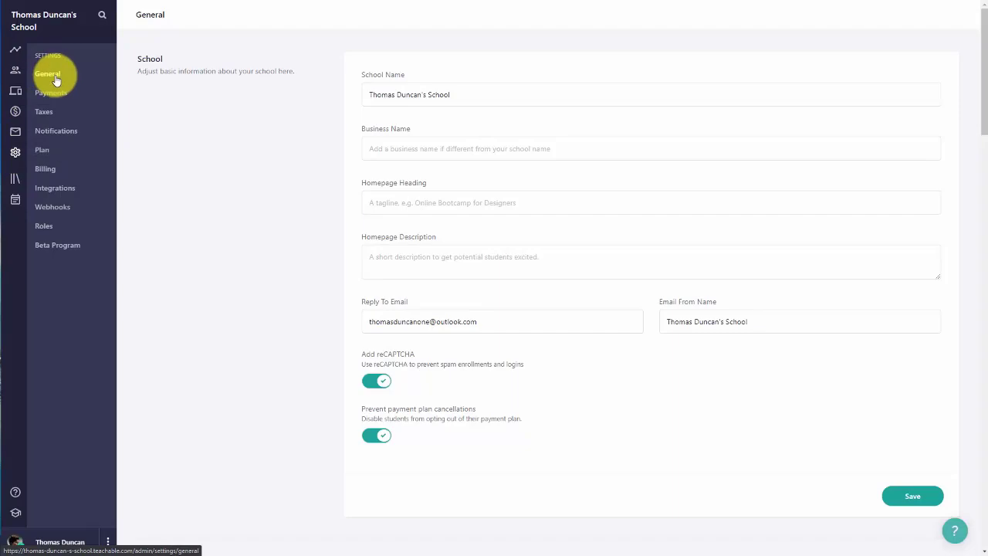
Step: Enable the school blog and save it with the Group Coaching details
{"action": "left_click", "coordinate": [196, 124]}
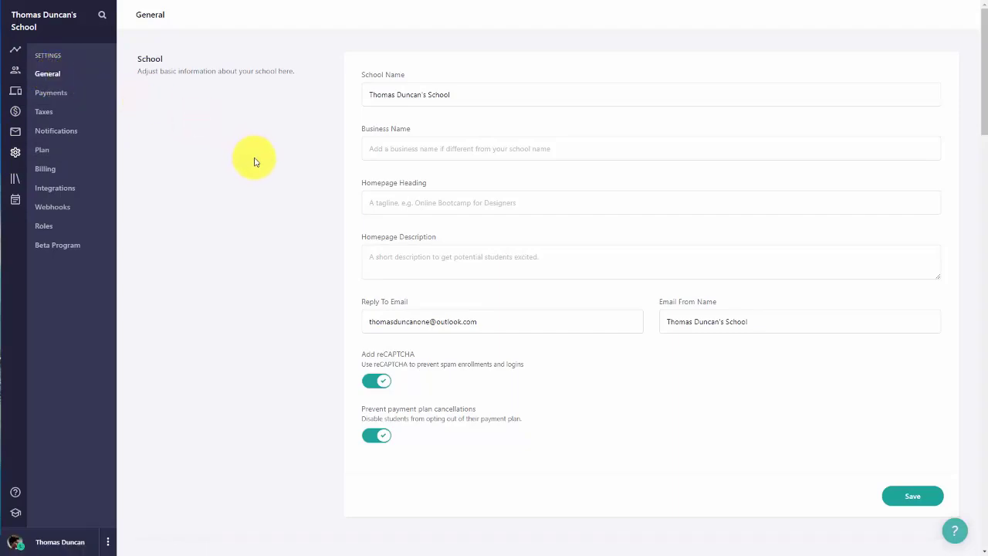
{"action": "scroll", "coordinate": [255, 161], "scroll_direction": "down", "scroll_amount": 20}
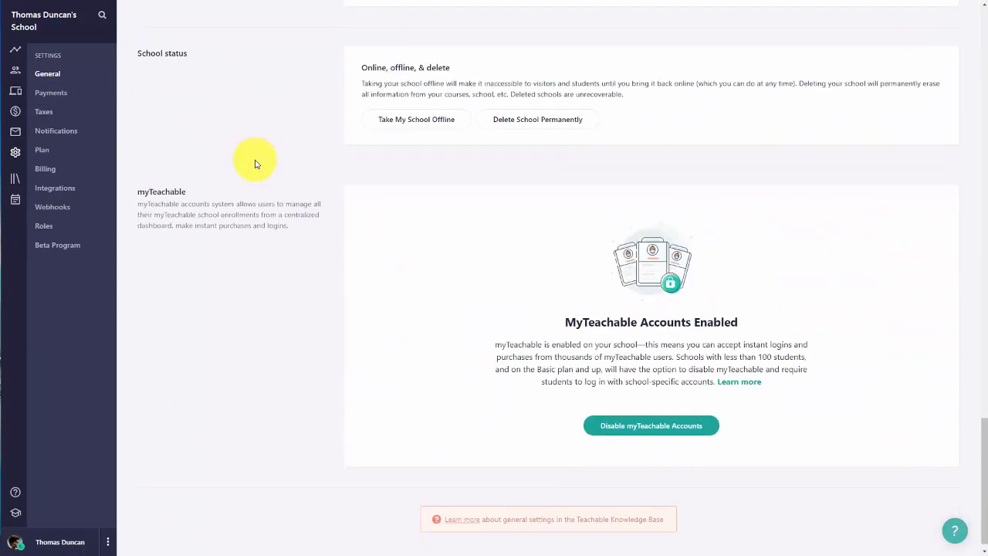
{"action": "scroll", "coordinate": [255, 164], "scroll_direction": "up", "scroll_amount": 5}
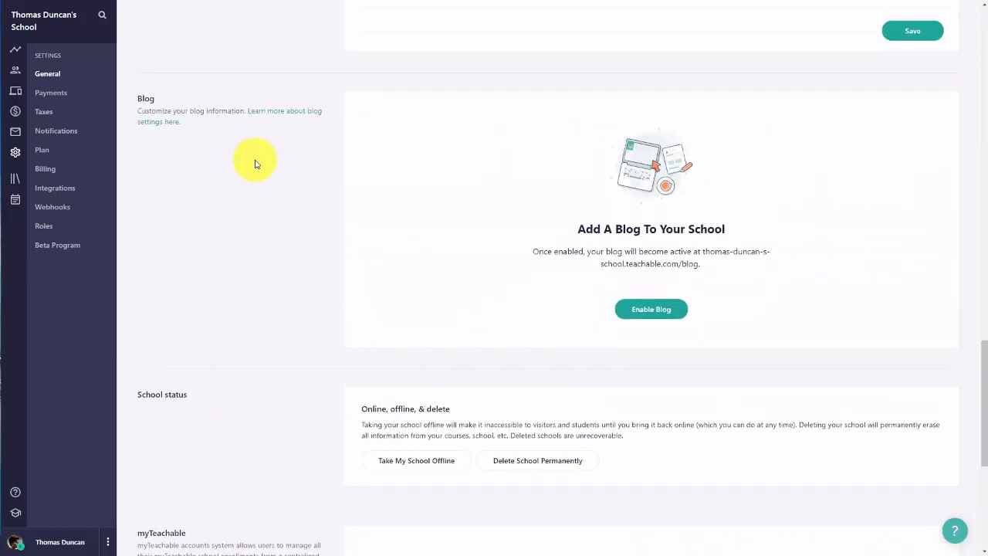
{"action": "scroll", "coordinate": [255, 163], "scroll_direction": "up", "scroll_amount": 1}
{"action": "left_click", "coordinate": [635, 375]}
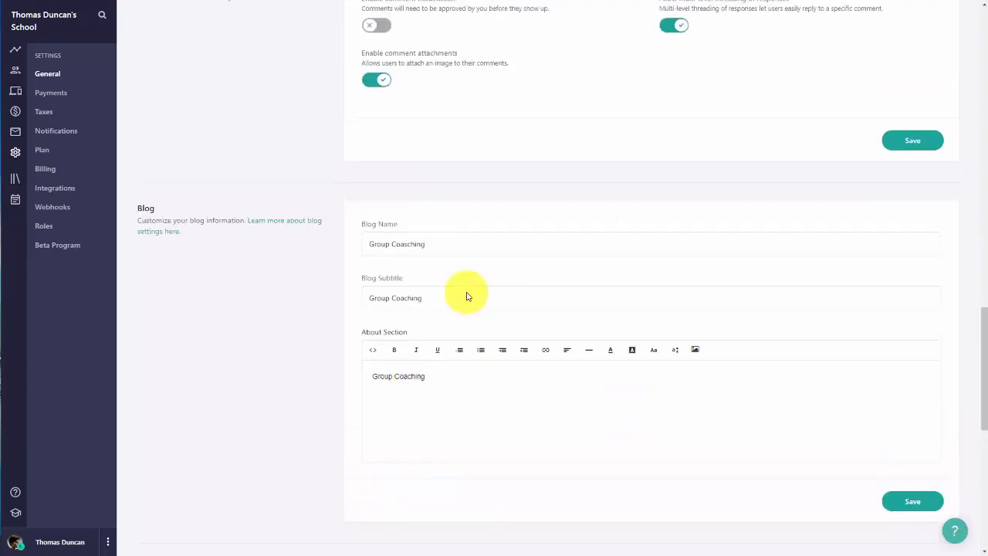
{"action": "left_click", "coordinate": [915, 503]}
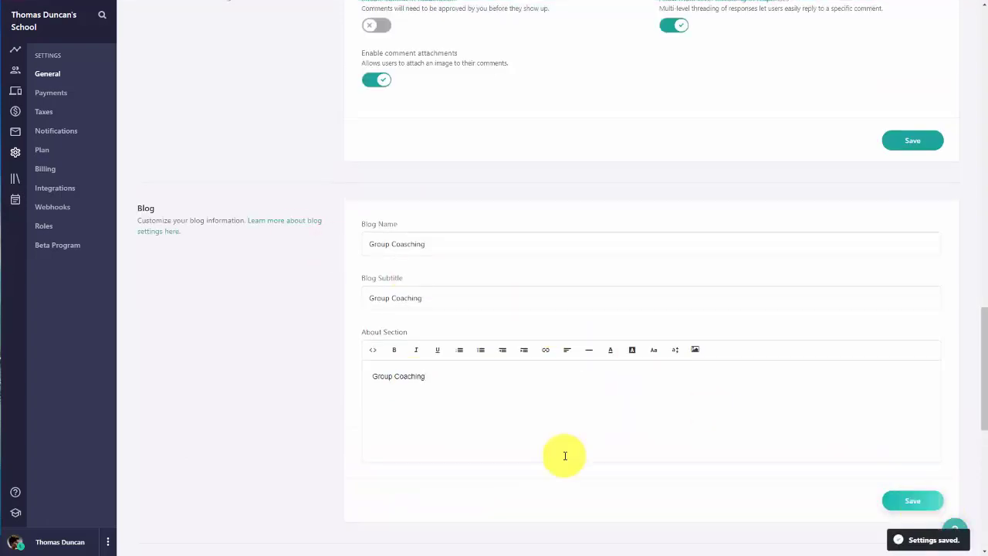
Step: Switch on comment moderation and the other comment options, then save the comment settings
{"action": "scroll", "coordinate": [564, 455], "scroll_direction": "up", "scroll_amount": 3}
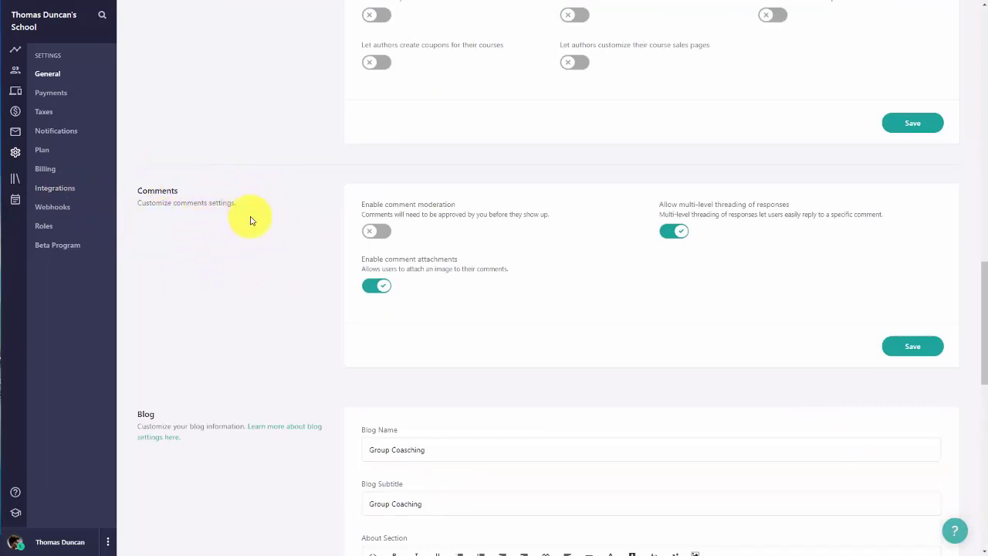
{"action": "left_click", "coordinate": [380, 231]}
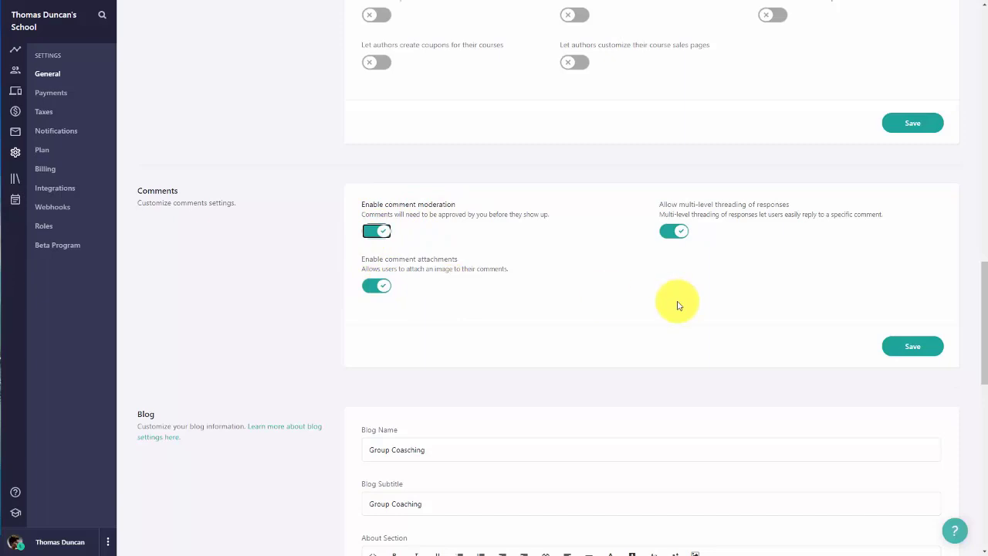
{"action": "left_click", "coordinate": [675, 233]}
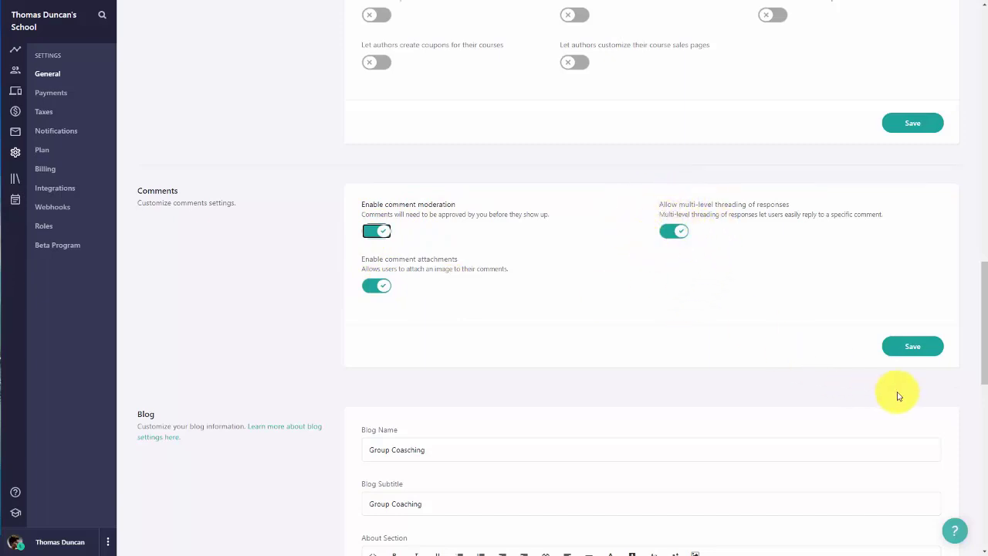
{"action": "left_click", "coordinate": [904, 349]}
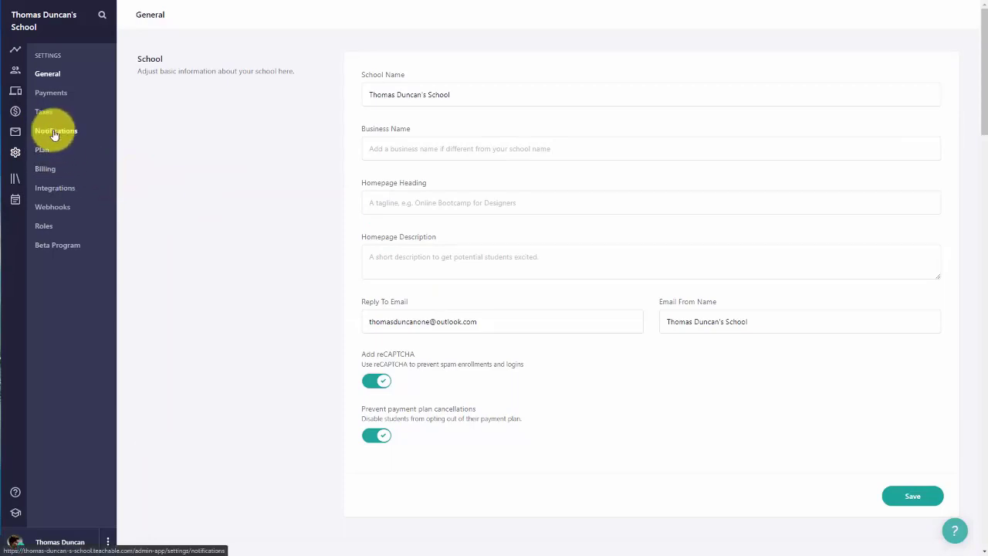
Step: Turn on email notifications for new comments in your threads and on your courses
{"action": "left_click", "coordinate": [54, 133]}
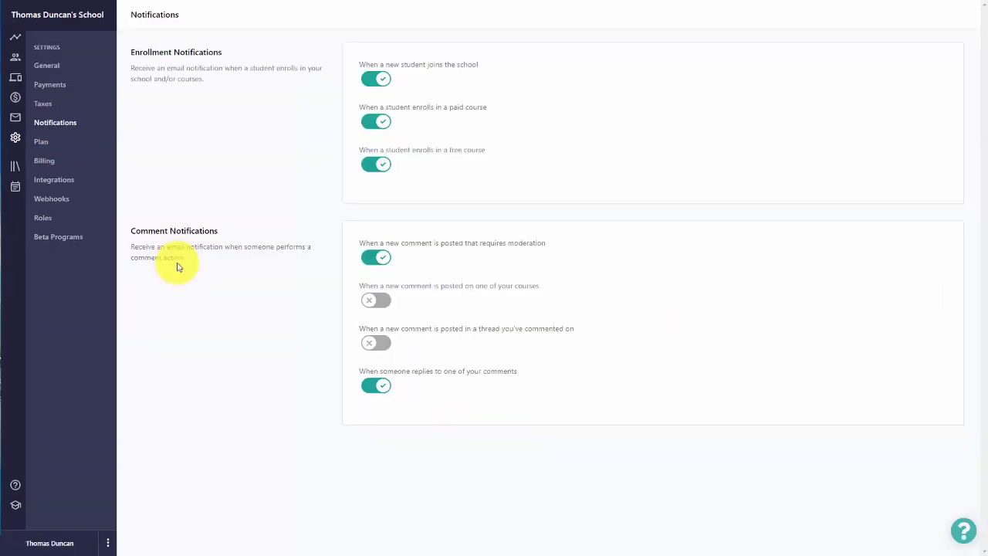
{"action": "left_click", "coordinate": [383, 344]}
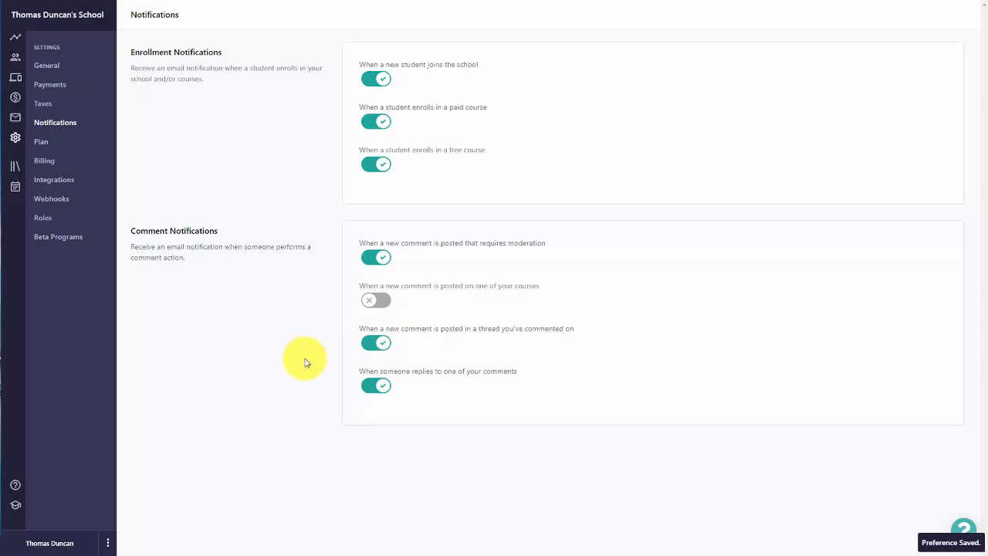
{"action": "left_click", "coordinate": [384, 300]}
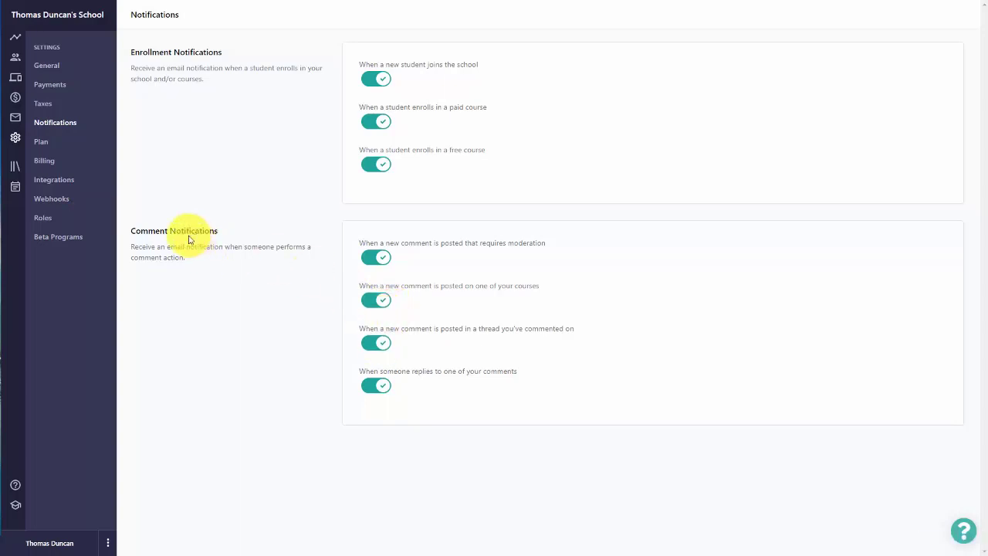
Step: Publish a new blog post 'What Did You Think Of The Course' with pasted content and comments allowed
{"action": "left_click", "coordinate": [14, 81]}
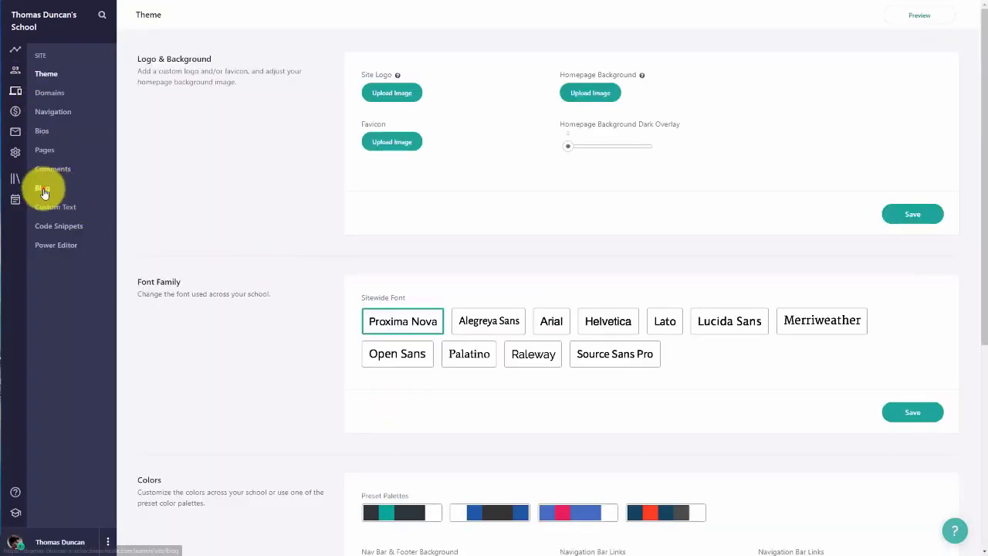
{"action": "left_click", "coordinate": [40, 189]}
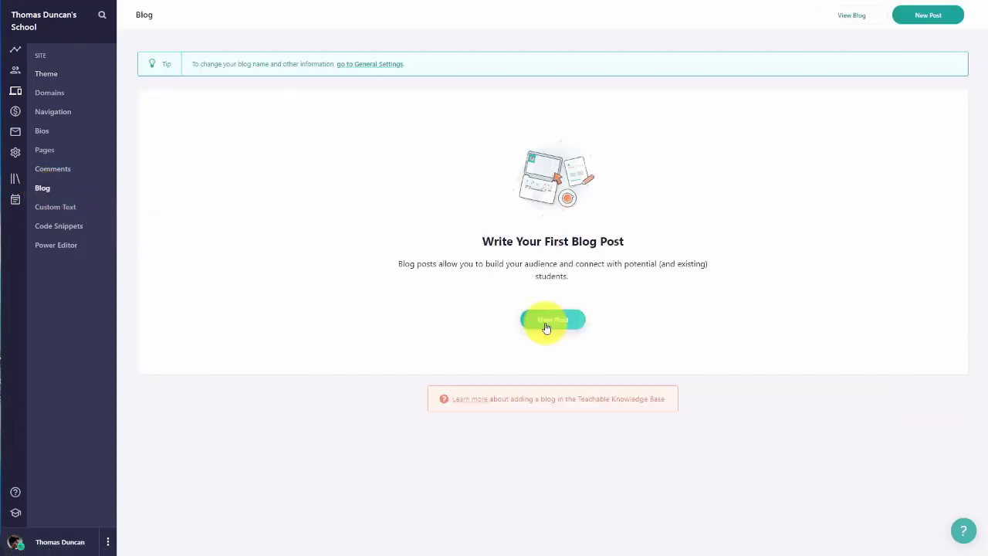
{"action": "left_click", "coordinate": [549, 319]}
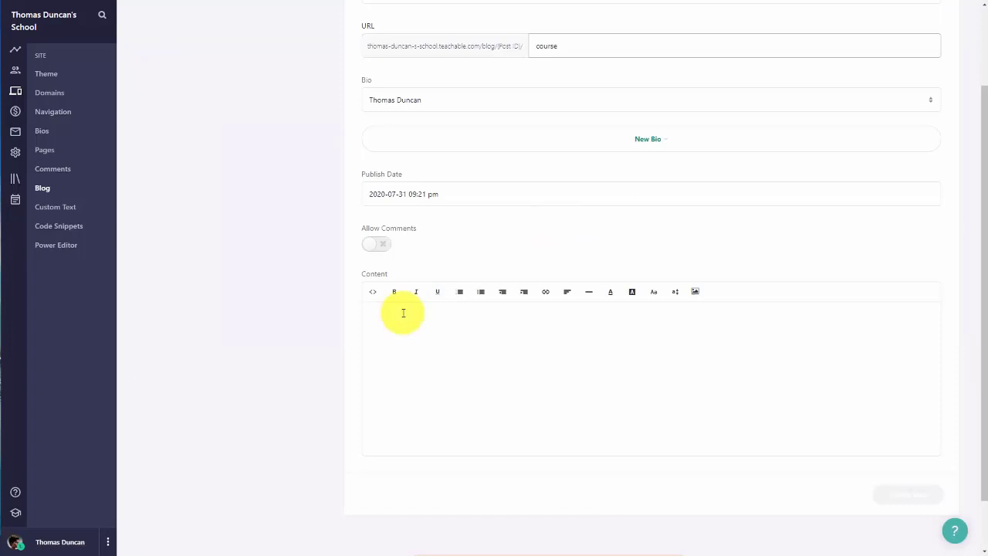
{"action": "left_click", "coordinate": [403, 313]}
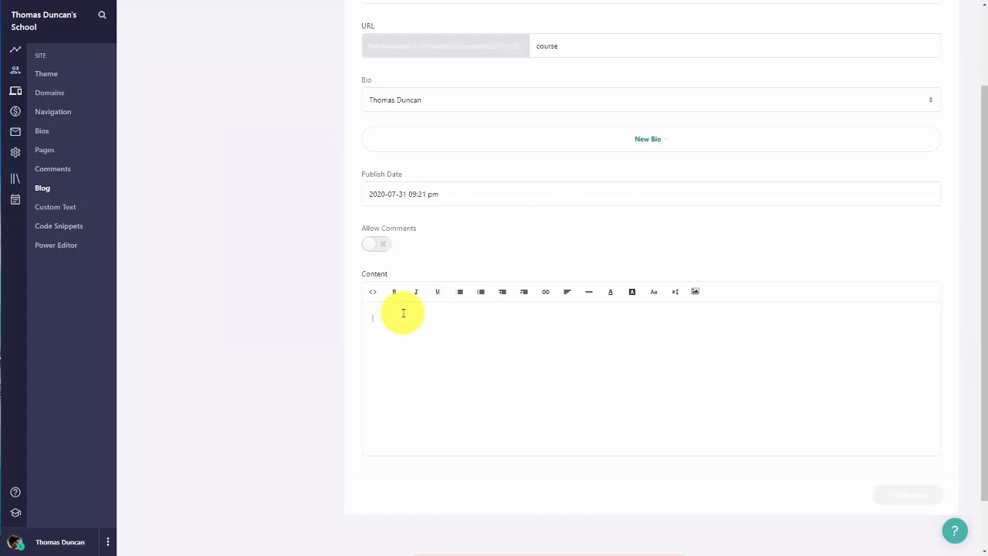
{"action": "type", "text": "What did you accomplish this week?"}
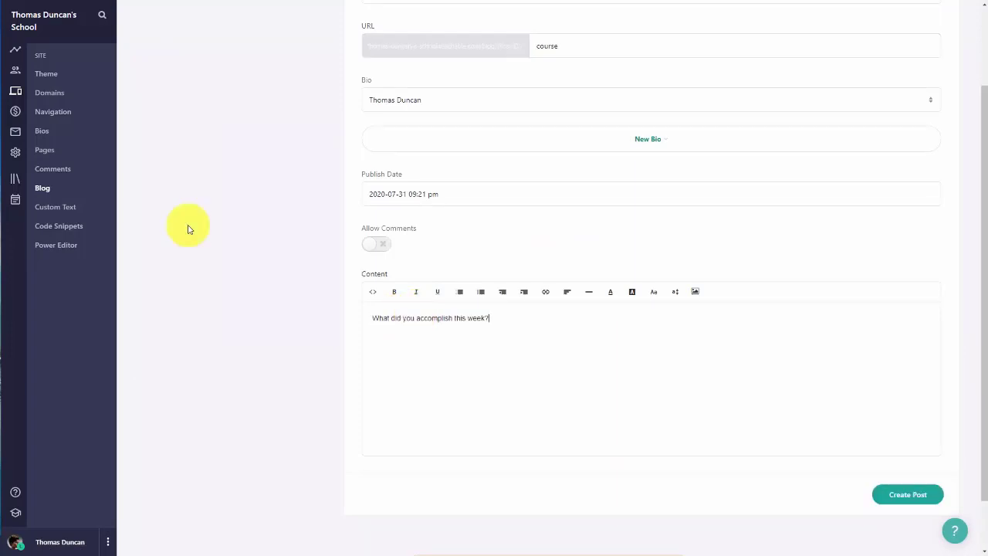
{"action": "left_click", "coordinate": [386, 245]}
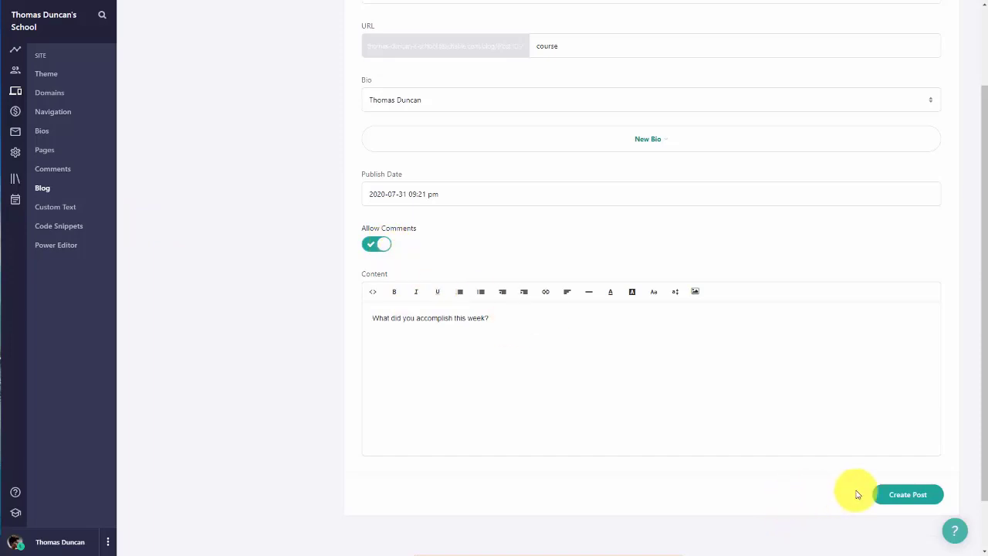
{"action": "left_click", "coordinate": [908, 500]}
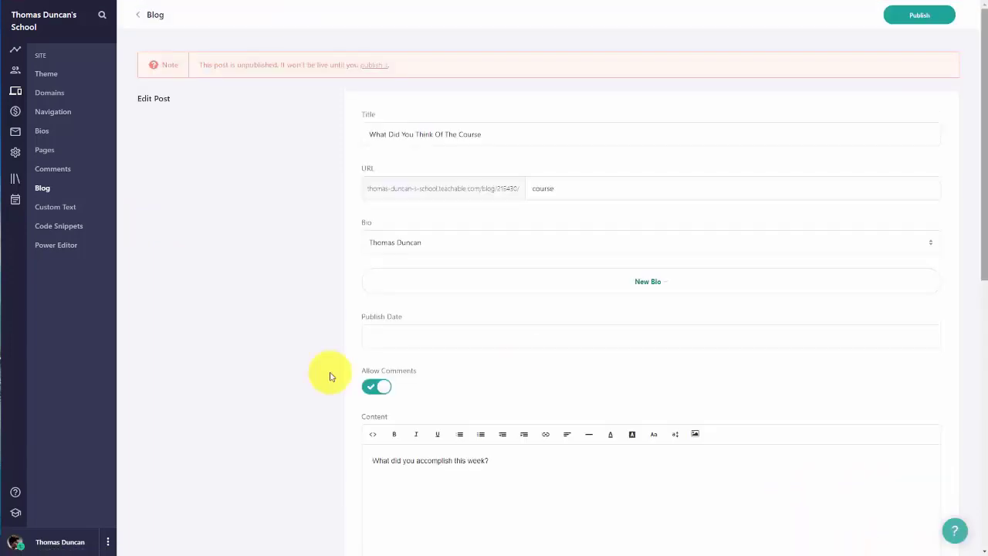
{"action": "left_click", "coordinate": [919, 14]}
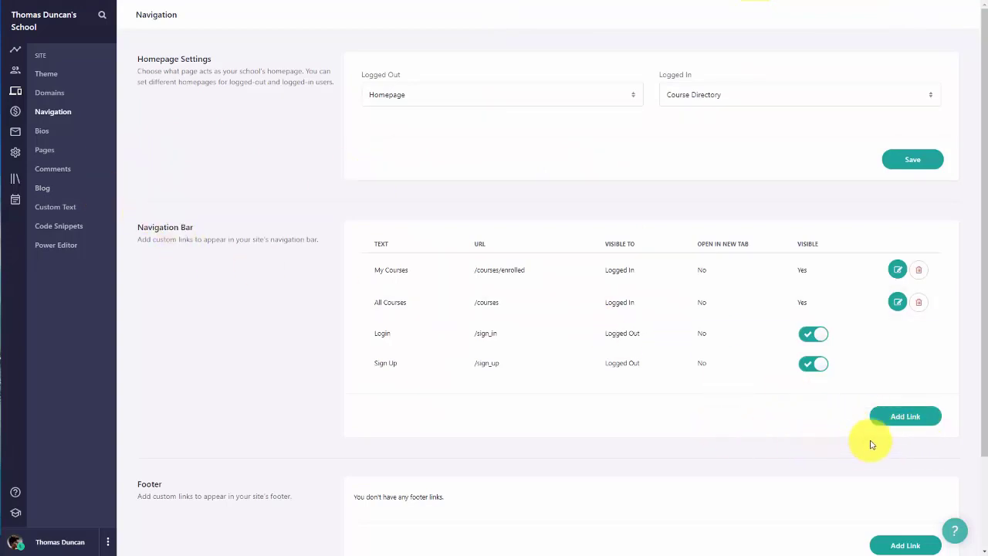
Step: Add a 'Community' navigation link to the blog URL, new tab, logged-in users only, then test it
{"action": "left_click", "coordinate": [889, 416]}
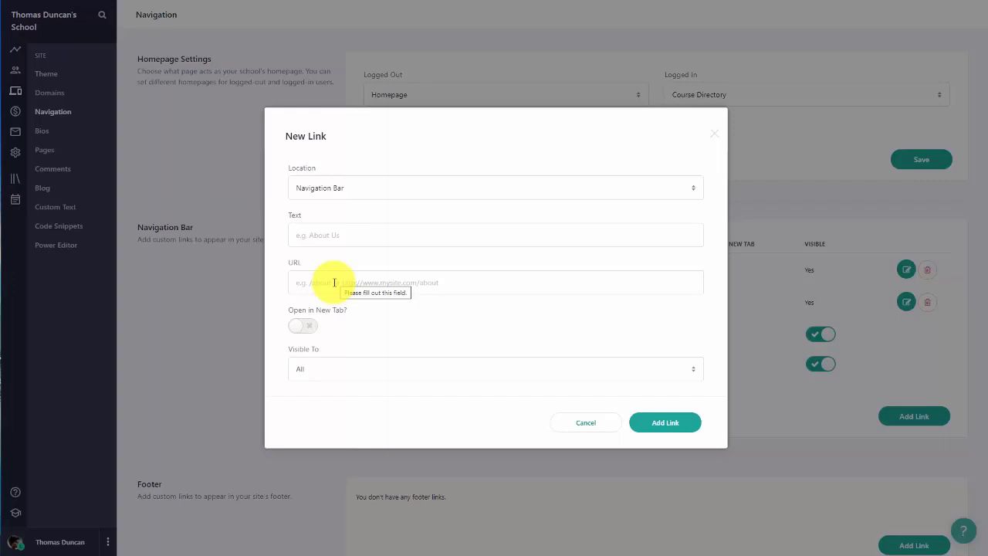
{"action": "type", "text": "https://thomas-duncan-s-school.teachable.com/blog"}
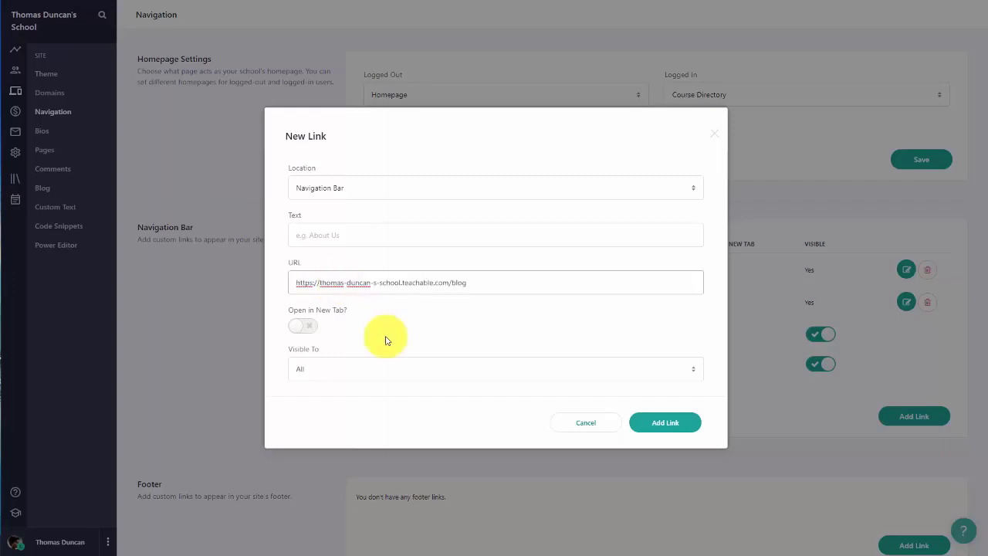
{"action": "left_click", "coordinate": [336, 239]}
{"action": "type", "text": "Community"}
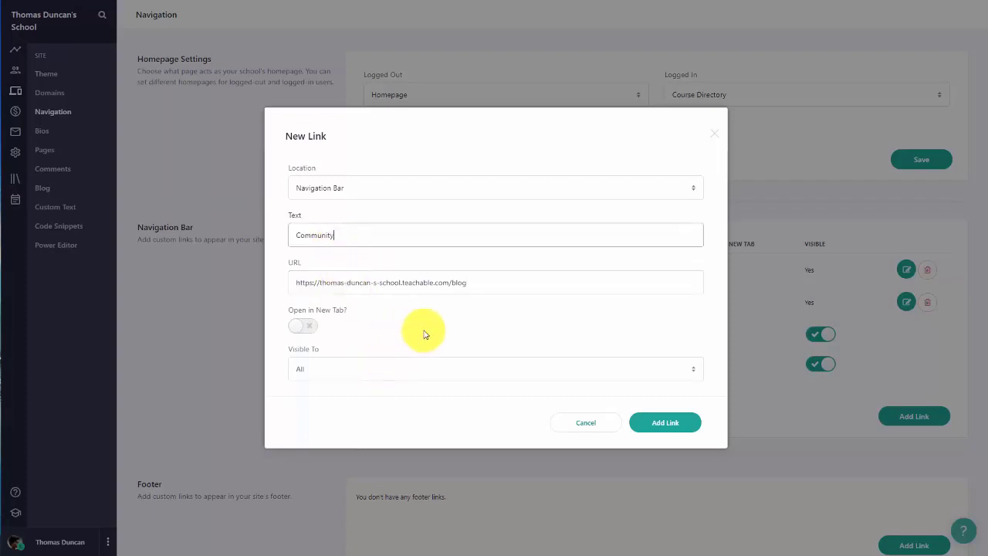
{"action": "left_click", "coordinate": [305, 327]}
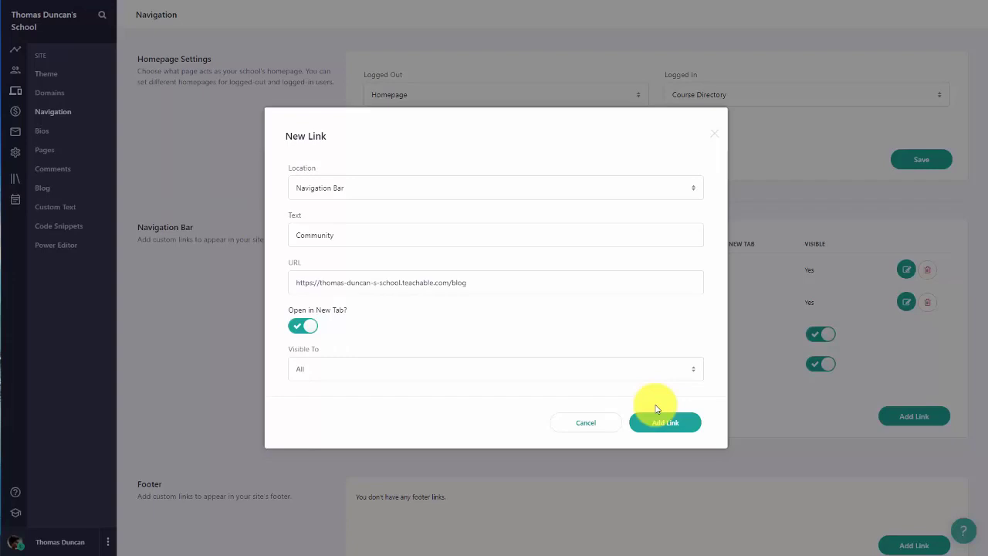
{"action": "left_click", "coordinate": [693, 371]}
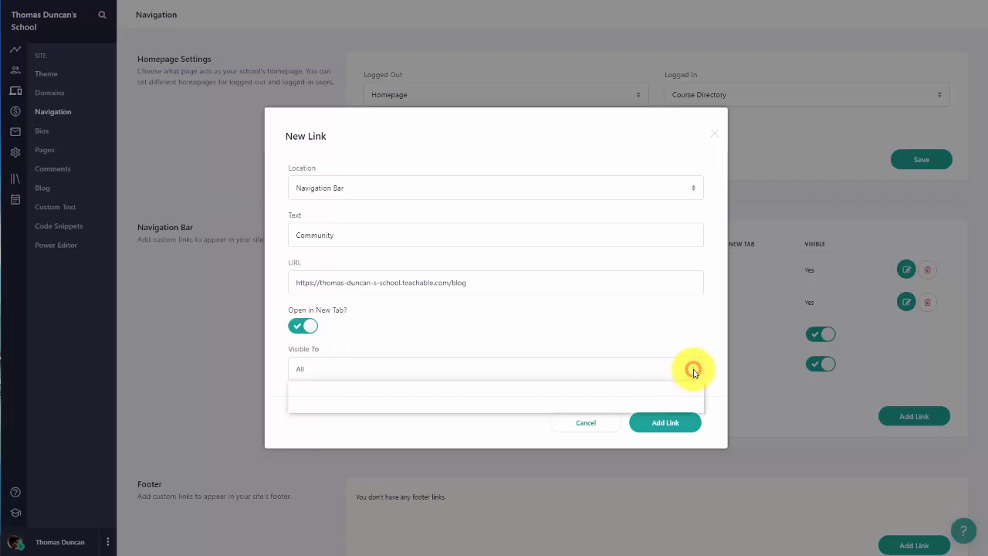
{"action": "left_click", "coordinate": [664, 397]}
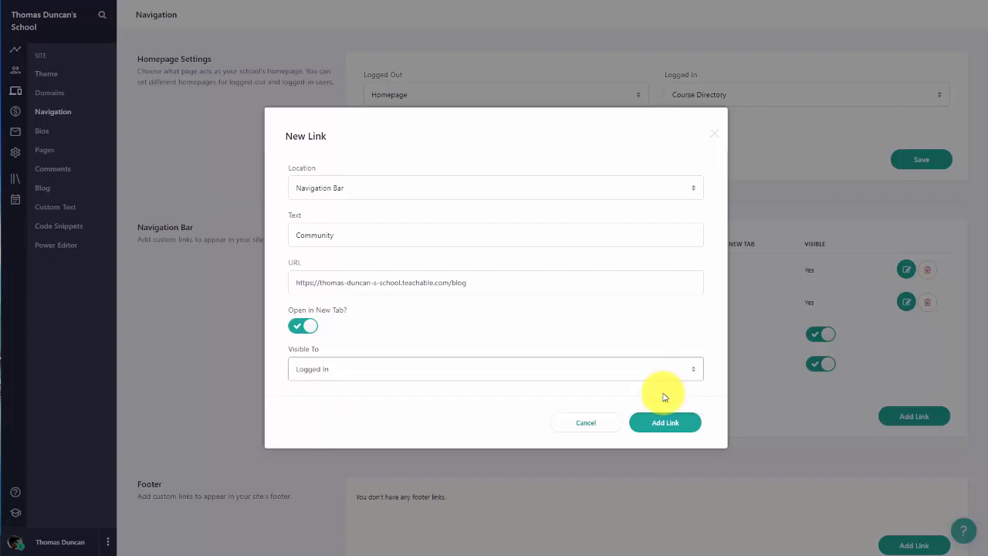
{"action": "left_click", "coordinate": [660, 426]}
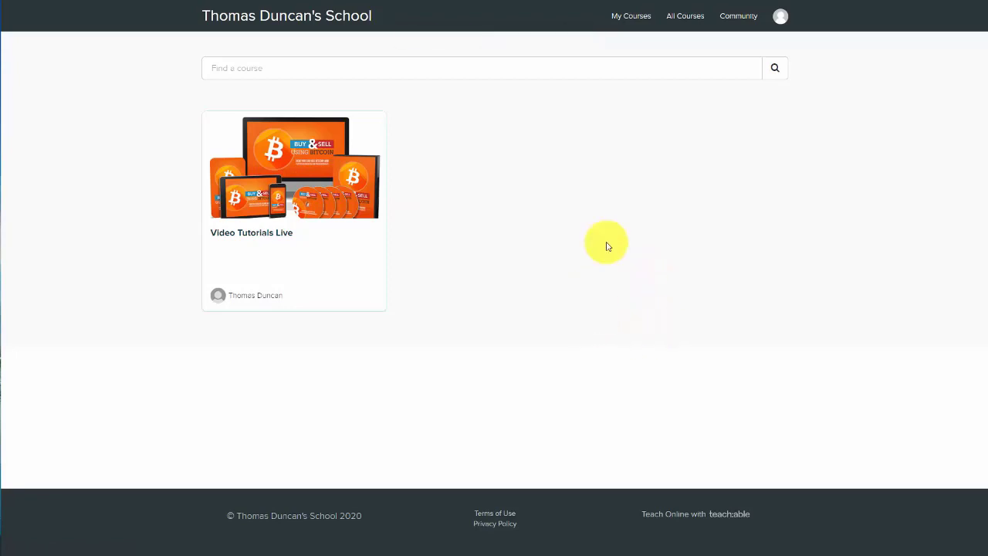
{"action": "left_click", "coordinate": [737, 18]}
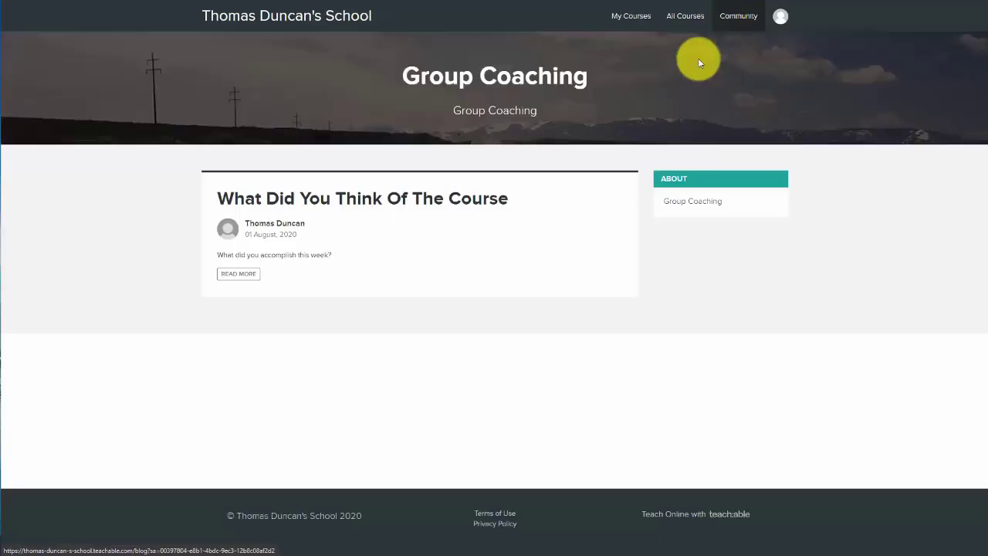